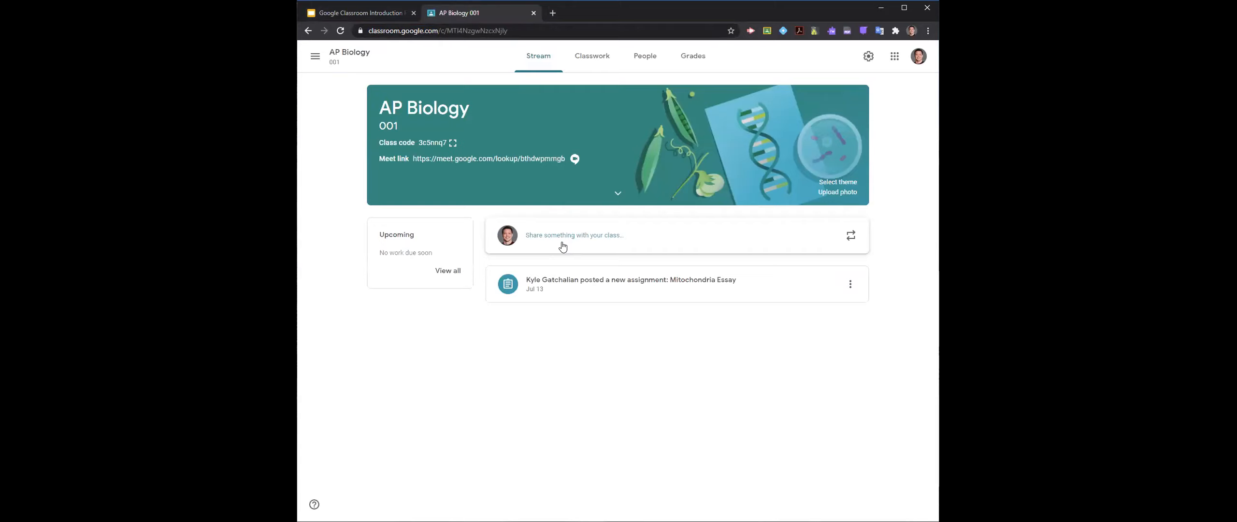
- Start a new announcement in the AP Biology stream and review the choices for which classes and students receive it
click(563, 246)
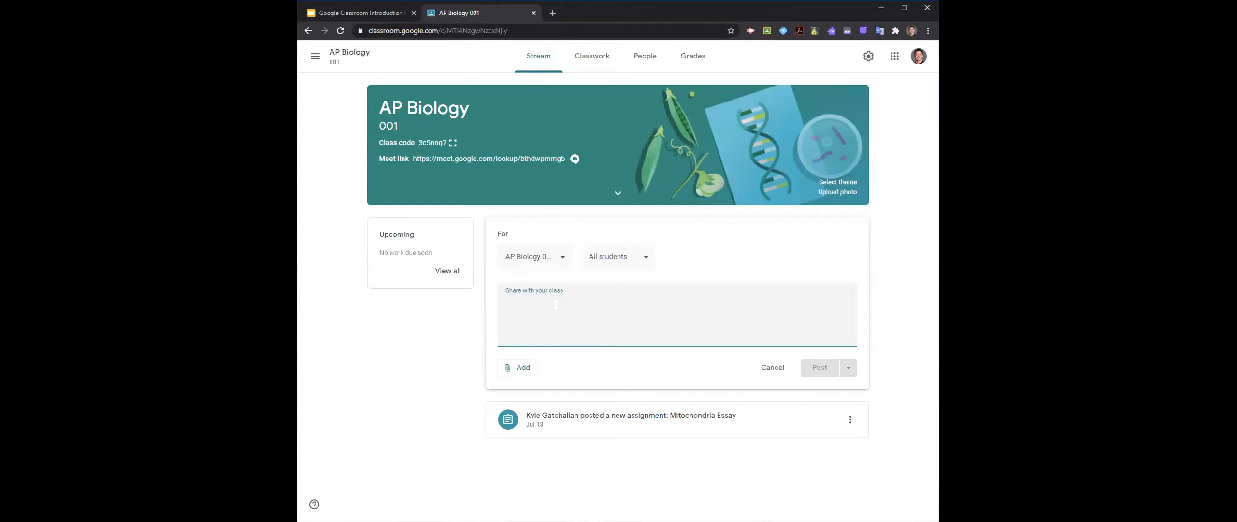
click(559, 265)
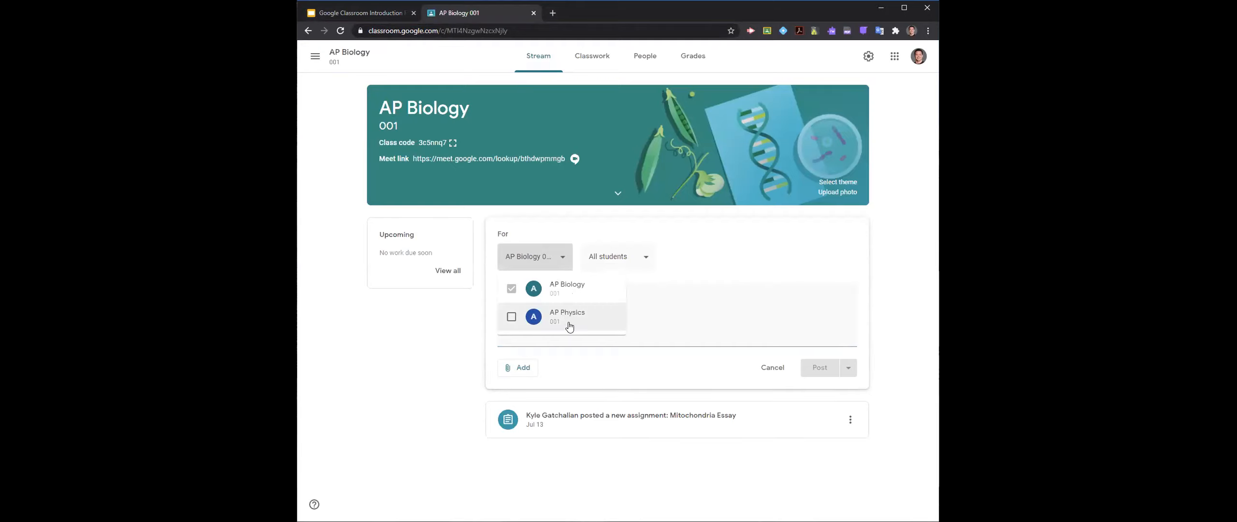
click(623, 262)
click(623, 263)
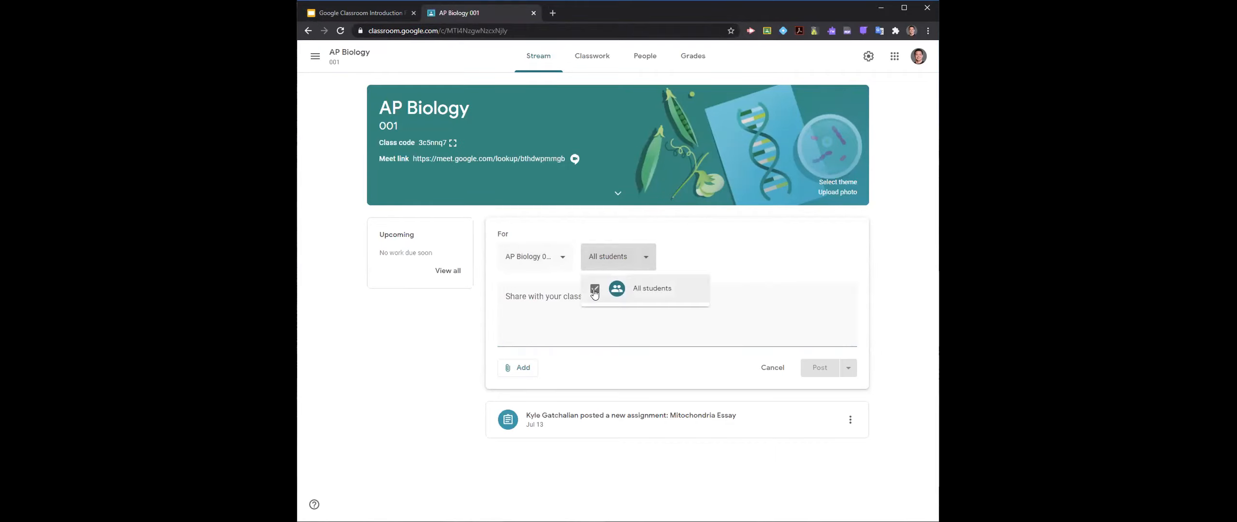
click(591, 329)
click(590, 322)
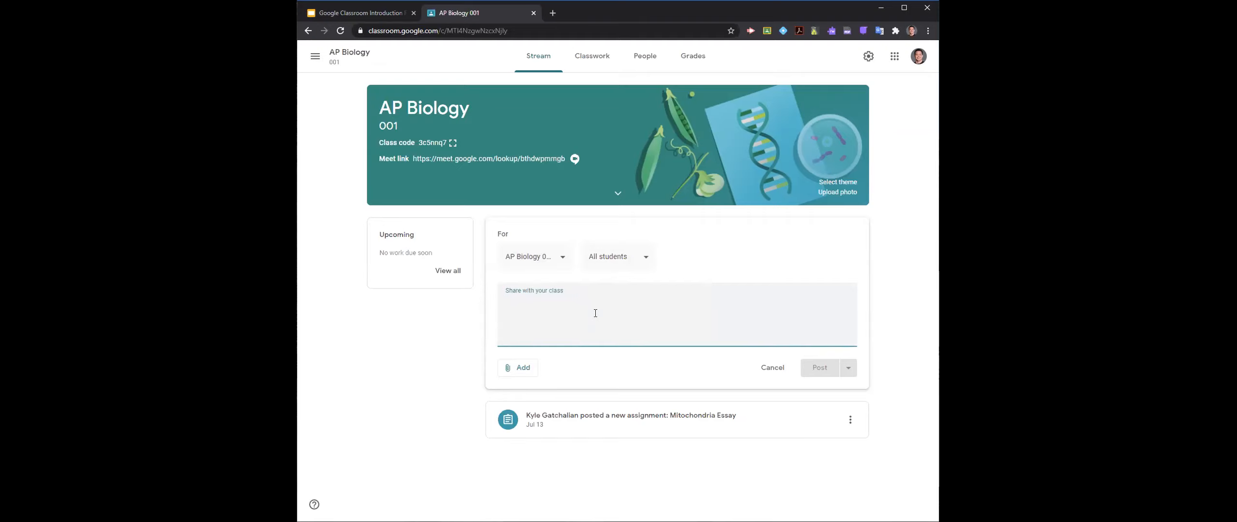
- Write the announcement text "We'll be meeting virtually at 10 AM"
text(We'll )
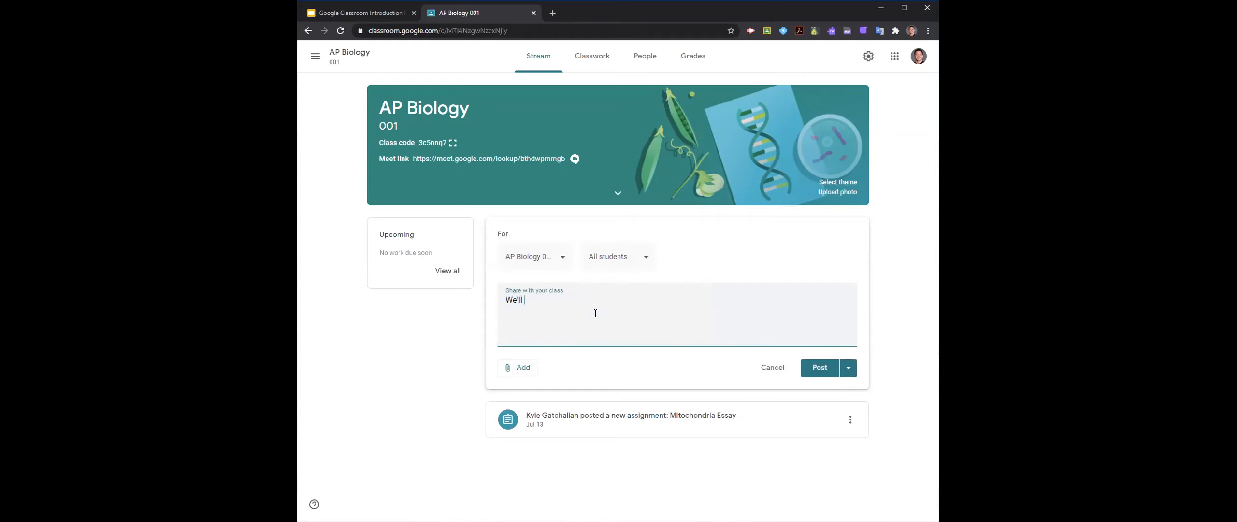
text(be meeting virtually at 10 AM)
- Examine which kinds of attachments can be added to the announcement
click(523, 367)
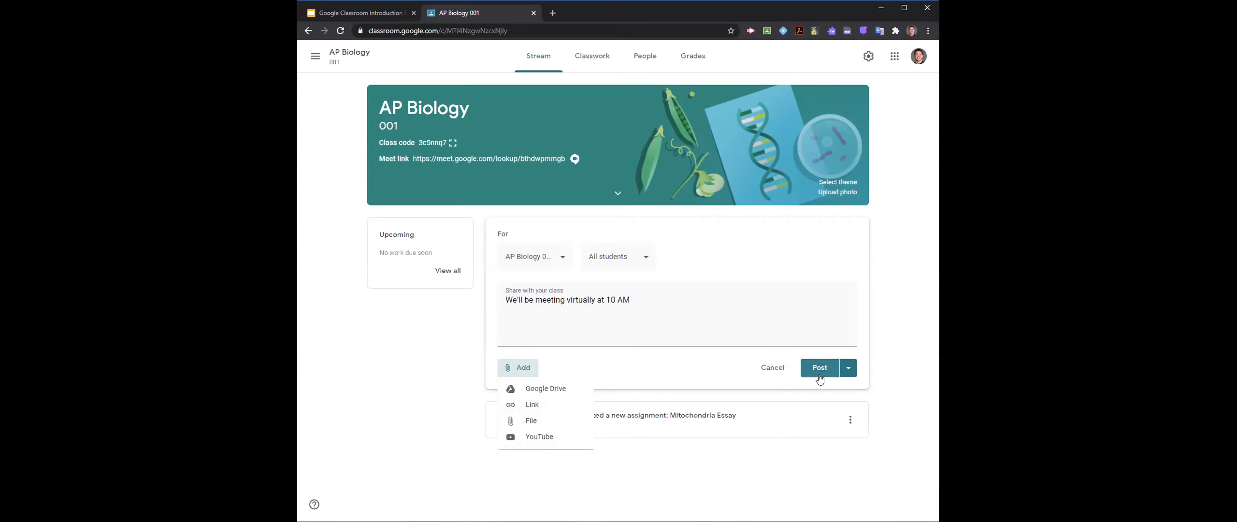
click(671, 302)
double_click(675, 299)
click(536, 366)
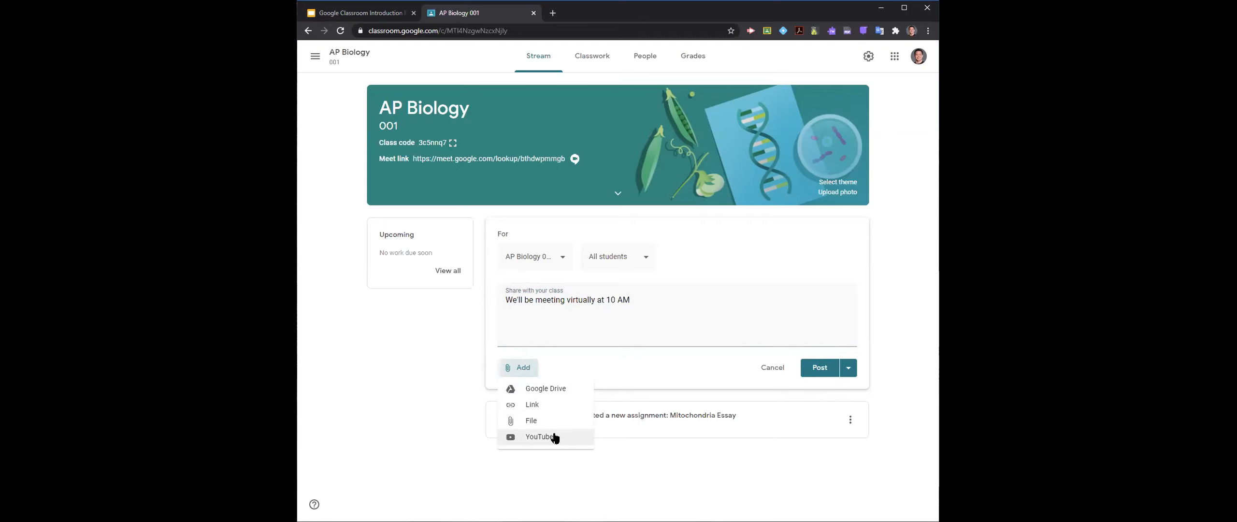
click(654, 312)
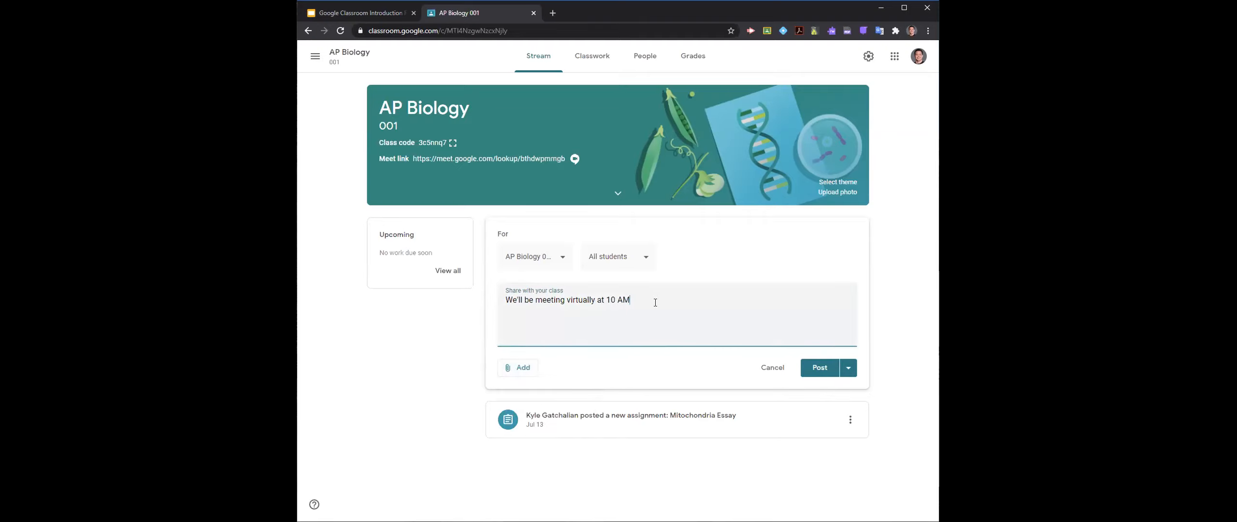
- Check the announcement's scheduling and draft options, publish it immediately, and view the actions available for the published post
click(847, 368)
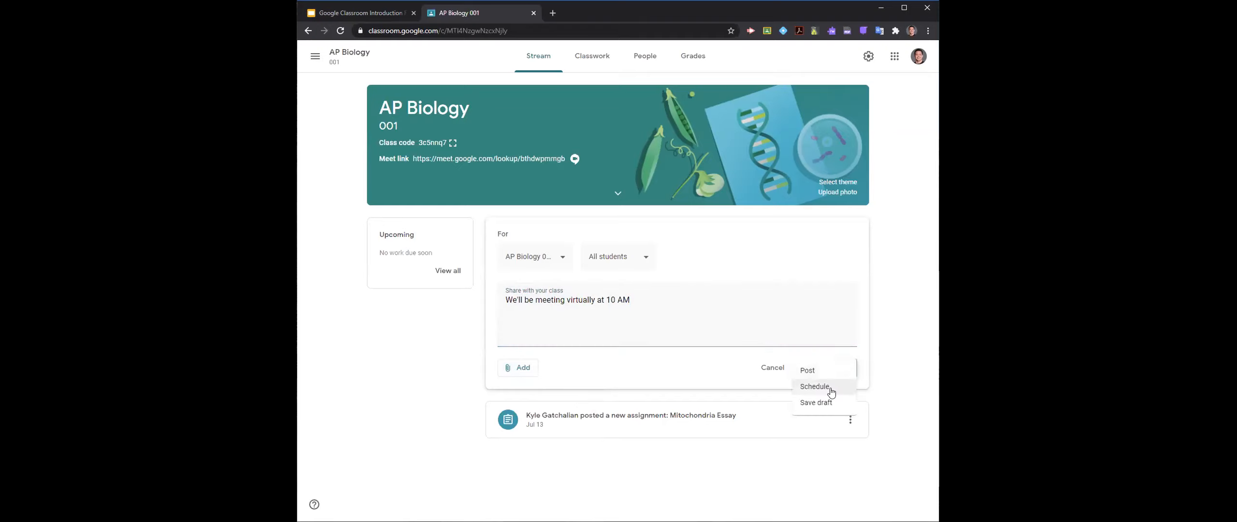
click(729, 369)
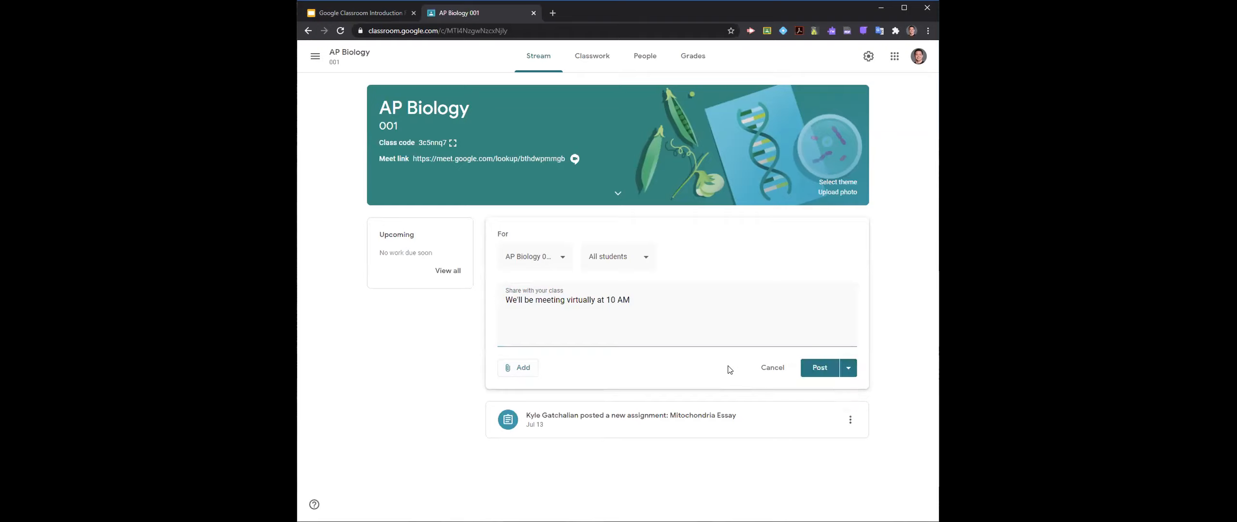
click(814, 369)
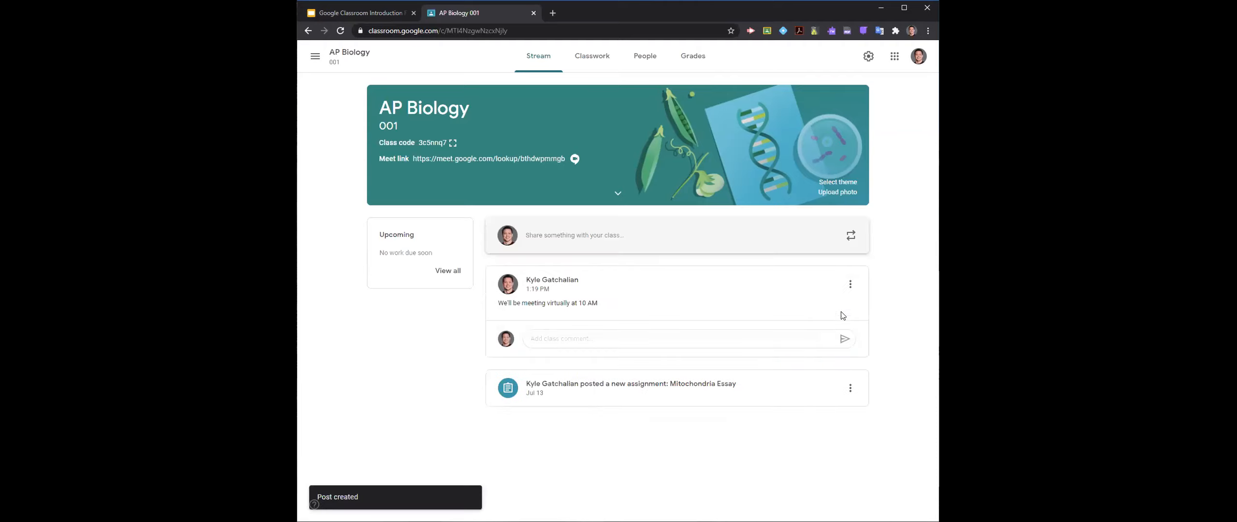
click(850, 286)
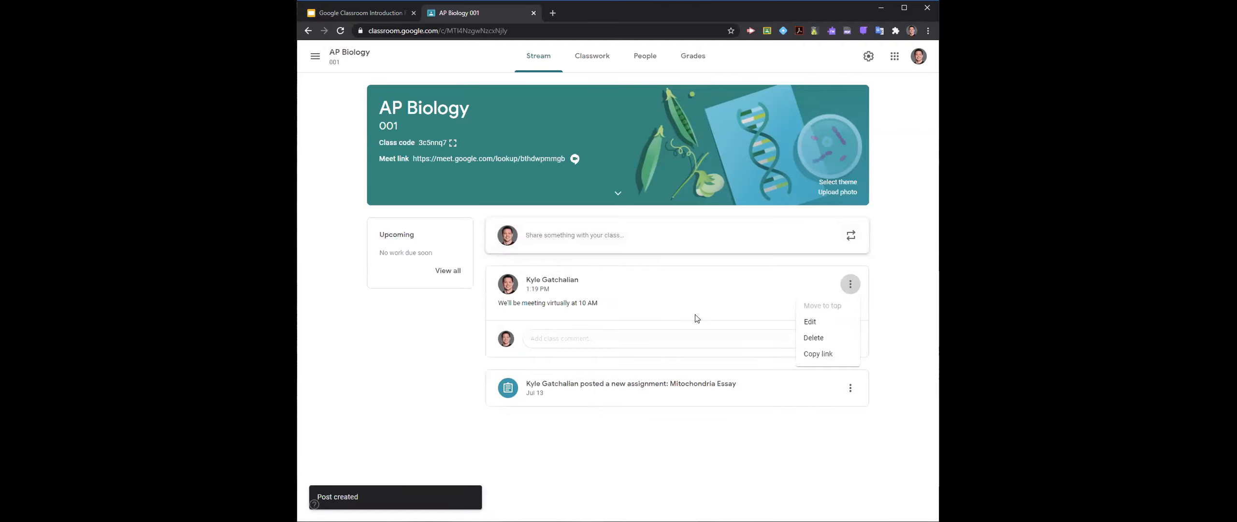
- Publish a second announcement to all AP Biology students reading "Remember to record your video completing your experiment due tomorrow."
click(586, 236)
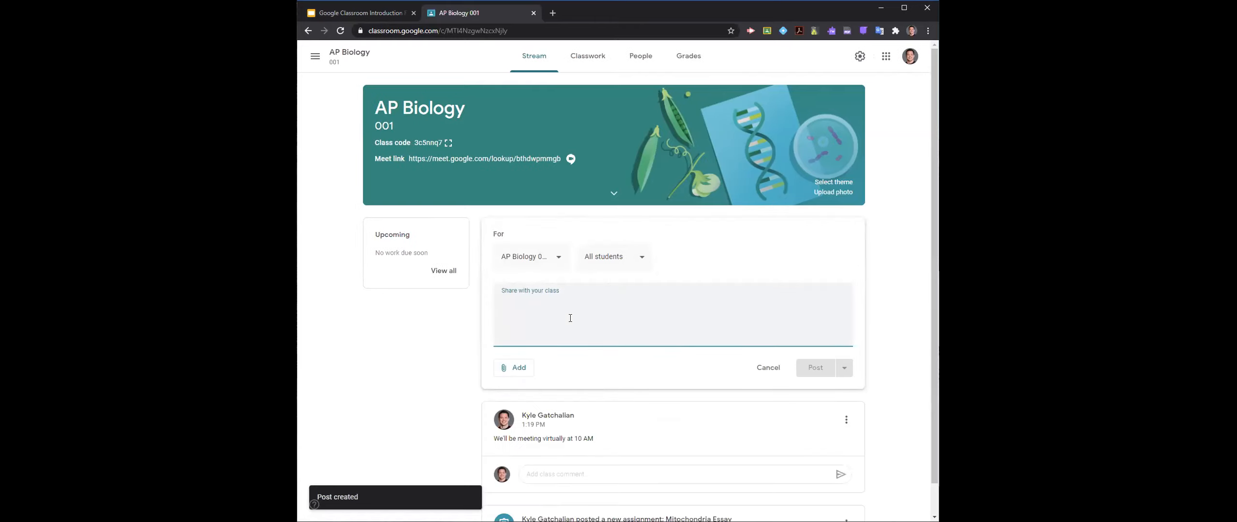
text(Remember to complete th)
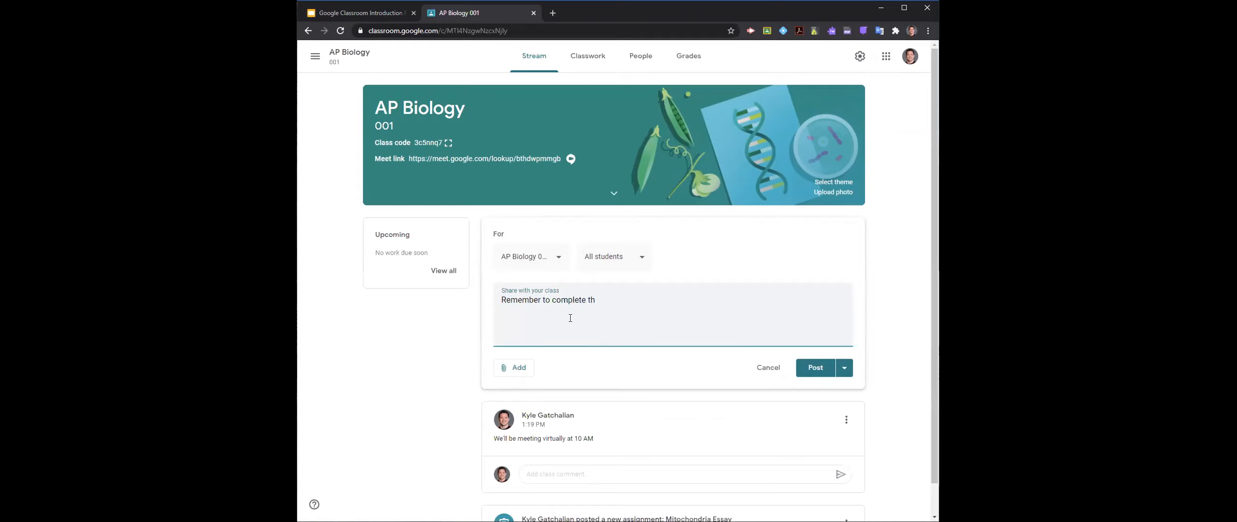
key(BackSpace)
key(BackSpace)
key(BackSpace)
key(BackSpace)
key(BackSpace)
key(BackSpace)
key(BackSpace)
key(BackSpace)
key(BackSpace)
text(record your video completing your experiment due tomorrow.)
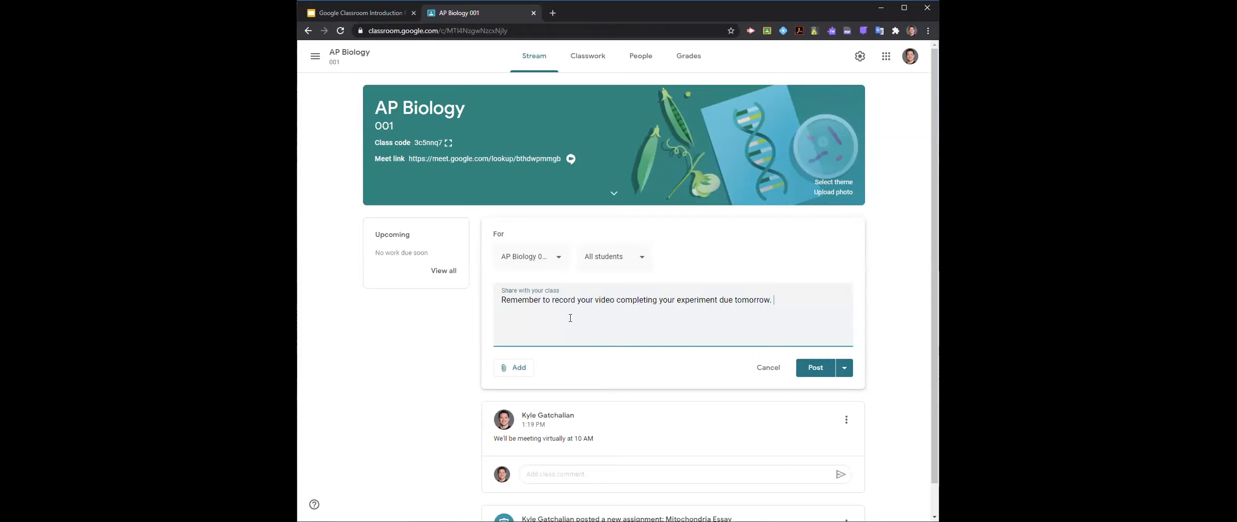
click(805, 370)
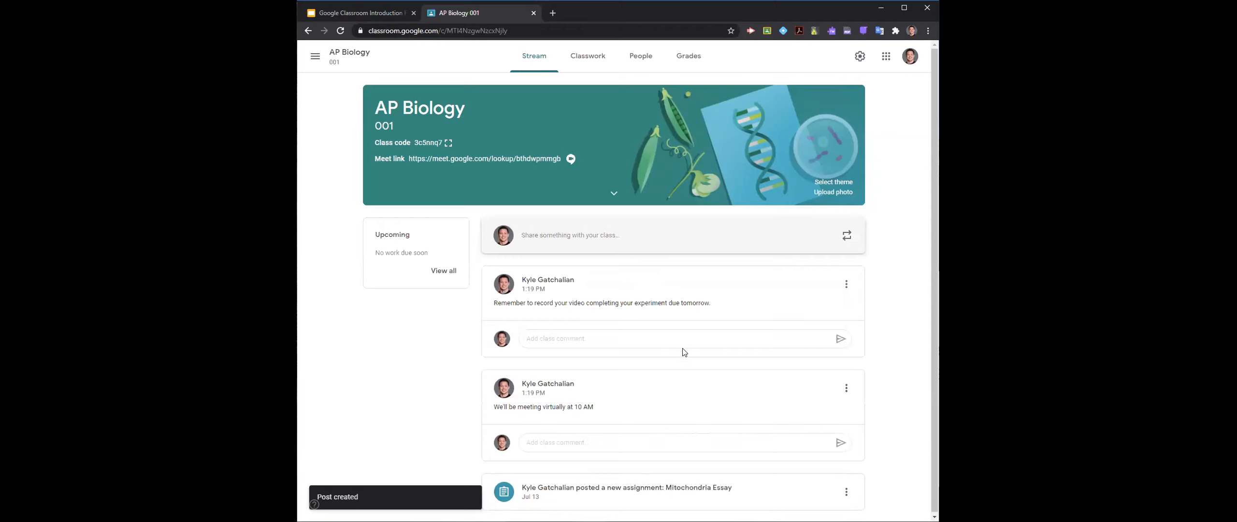
click(558, 338)
click(580, 441)
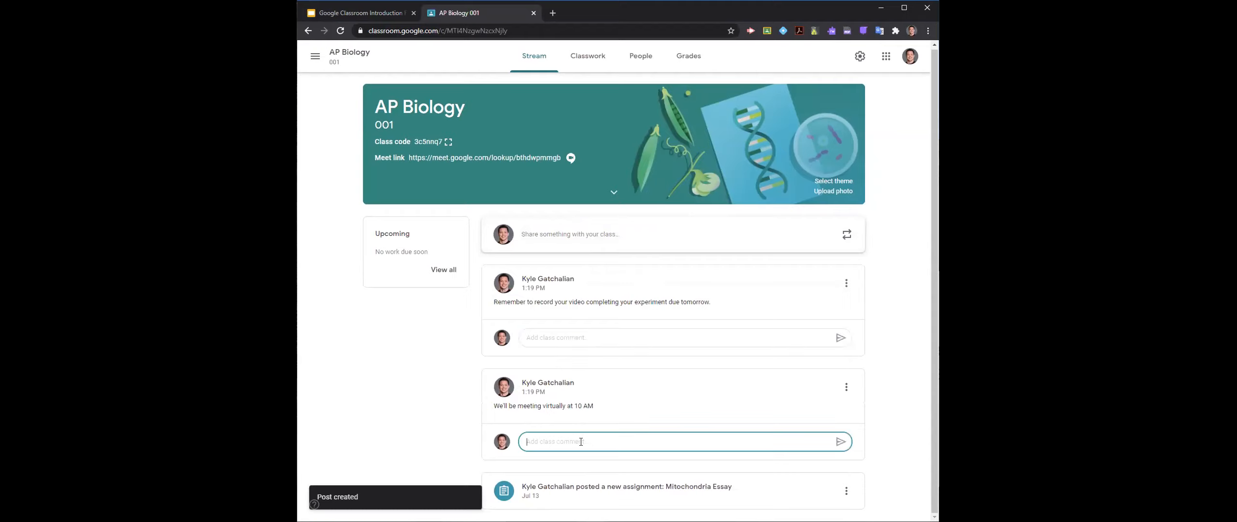
click(567, 336)
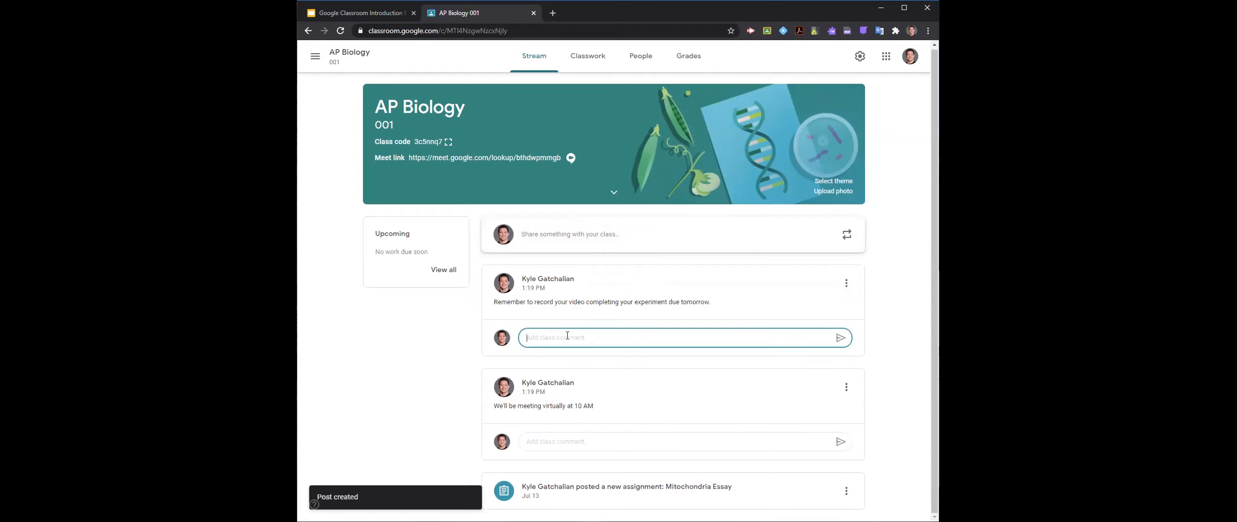
click(603, 440)
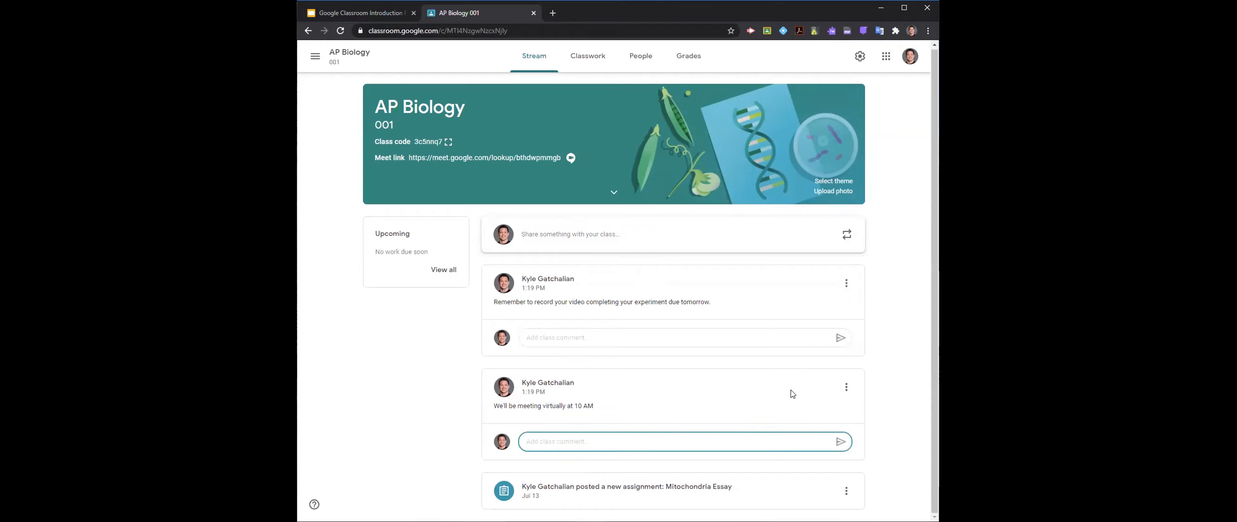
- Move the "We'll be meeting virtually at 10 AM" post to the top of the stream
click(846, 386)
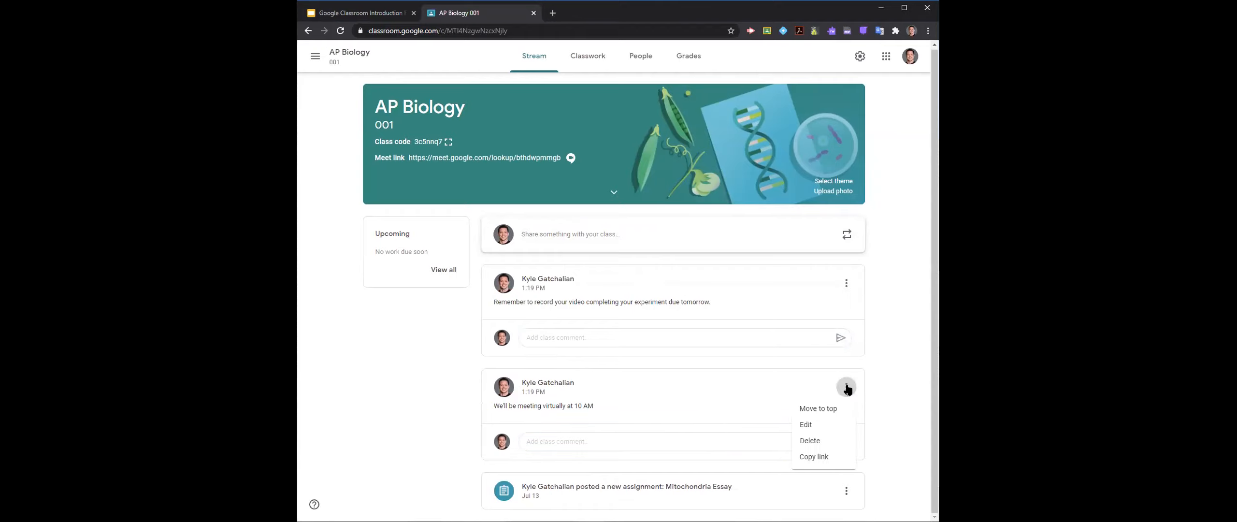
click(836, 410)
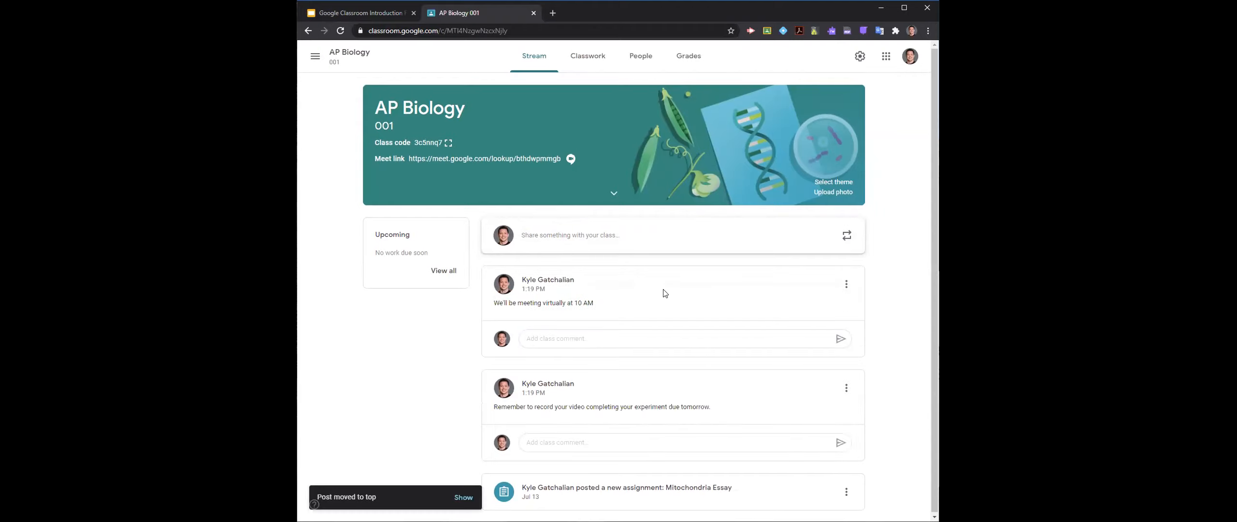
click(853, 288)
click(696, 298)
drag(686, 282, 682, 301)
click(681, 300)
drag(663, 385, 669, 326)
click(669, 307)
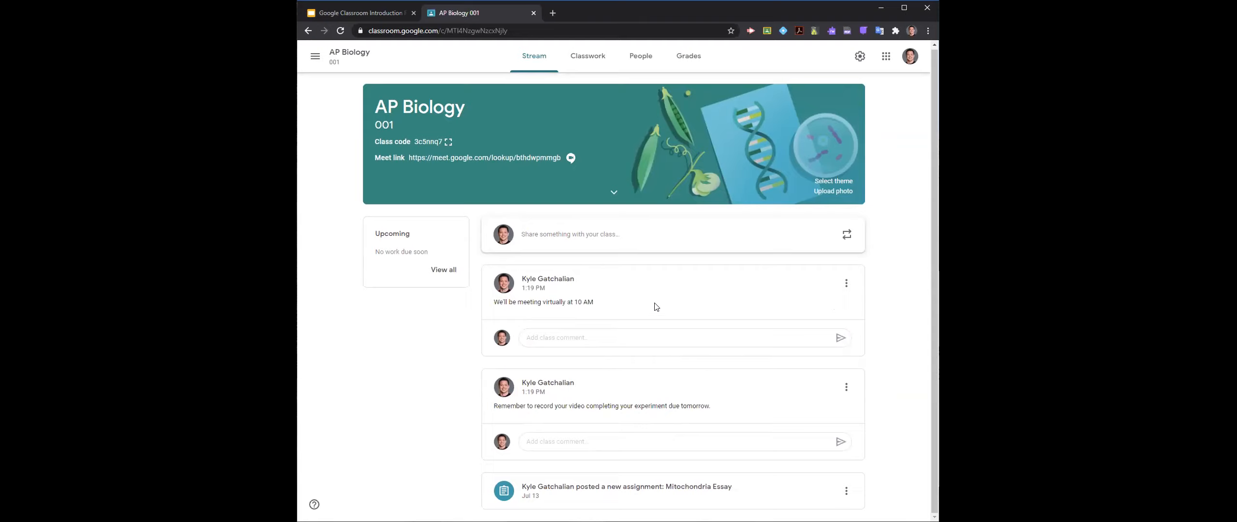
- Move the Mitochondria Essay assignment post to the top of the stream and check the actions offered for it
click(845, 283)
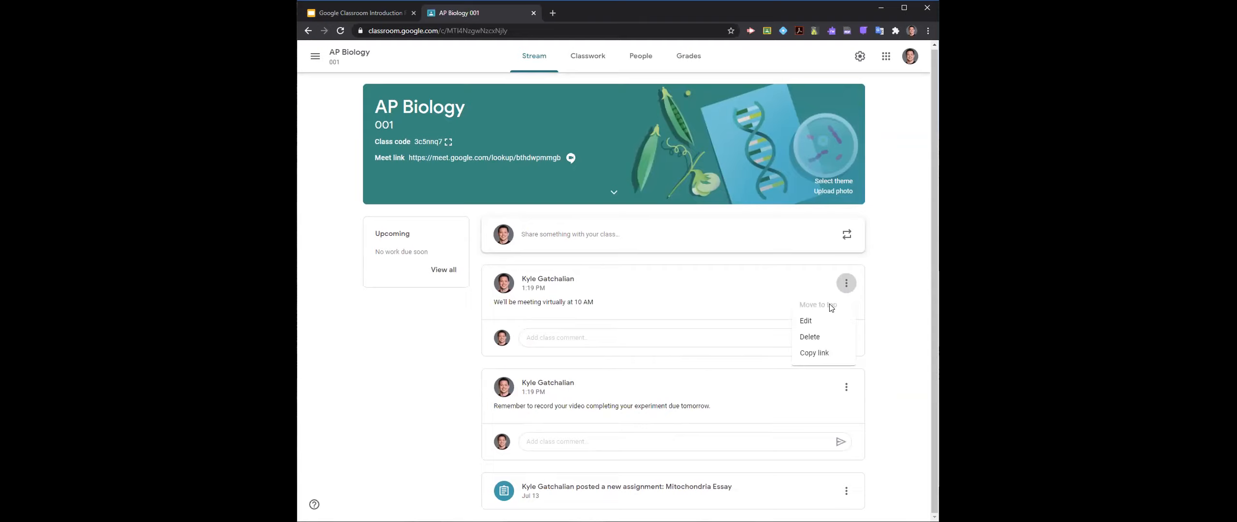
click(846, 492)
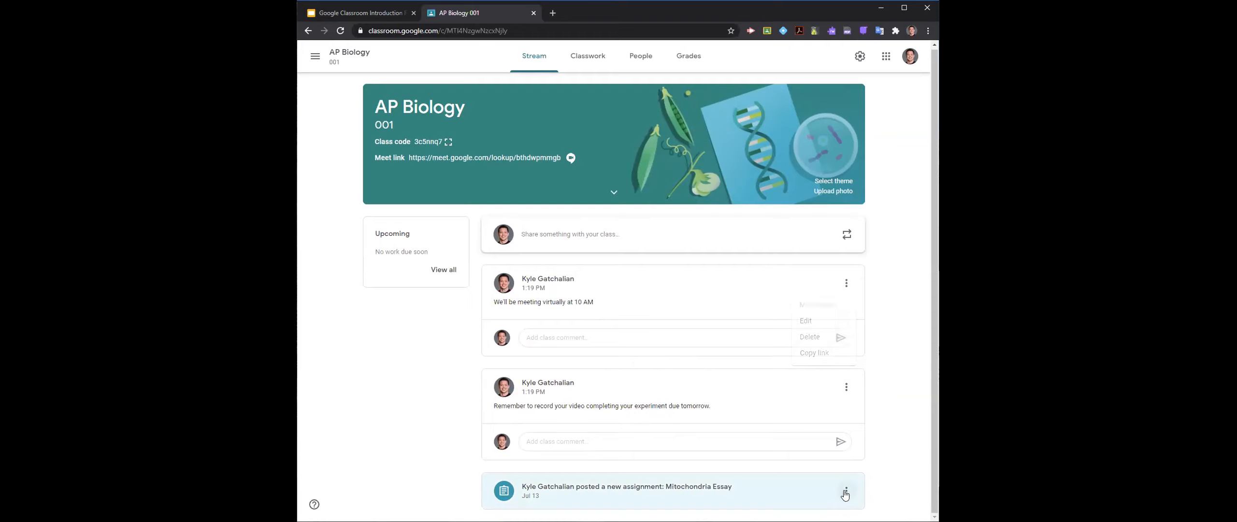
click(846, 492)
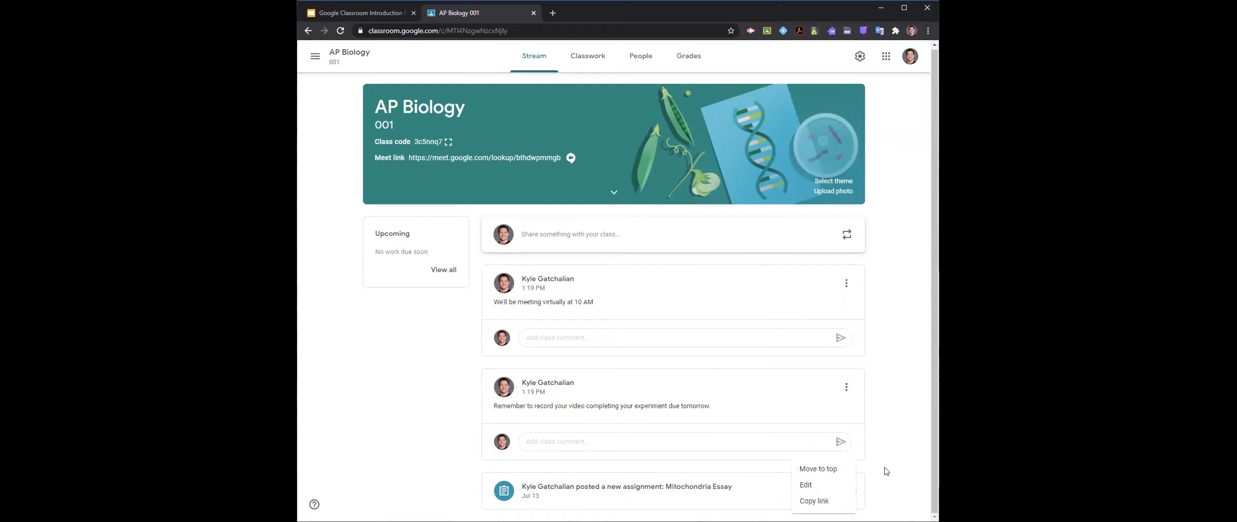
click(840, 470)
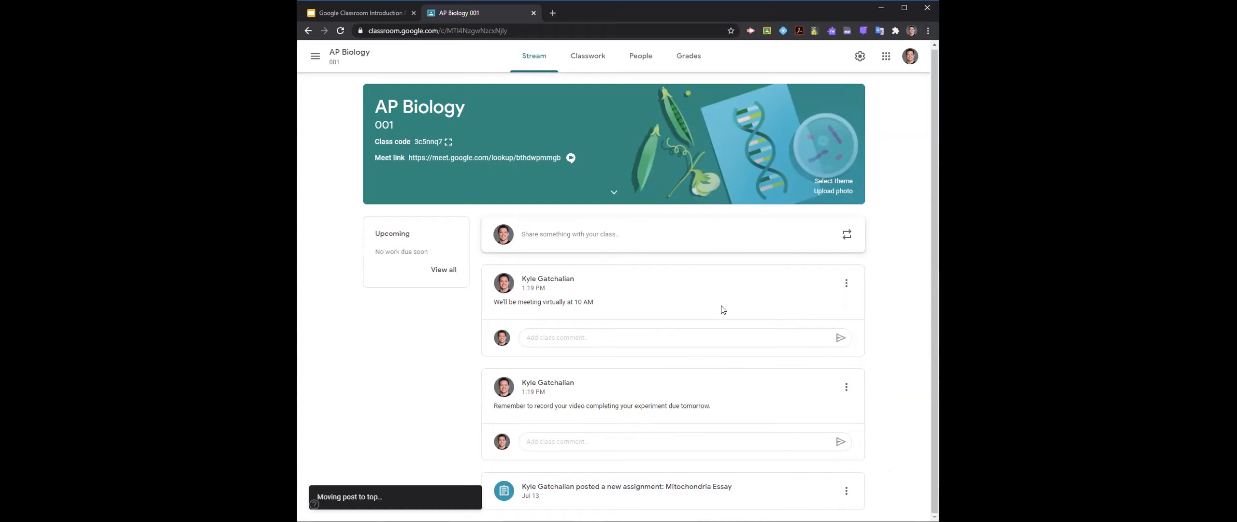
click(847, 284)
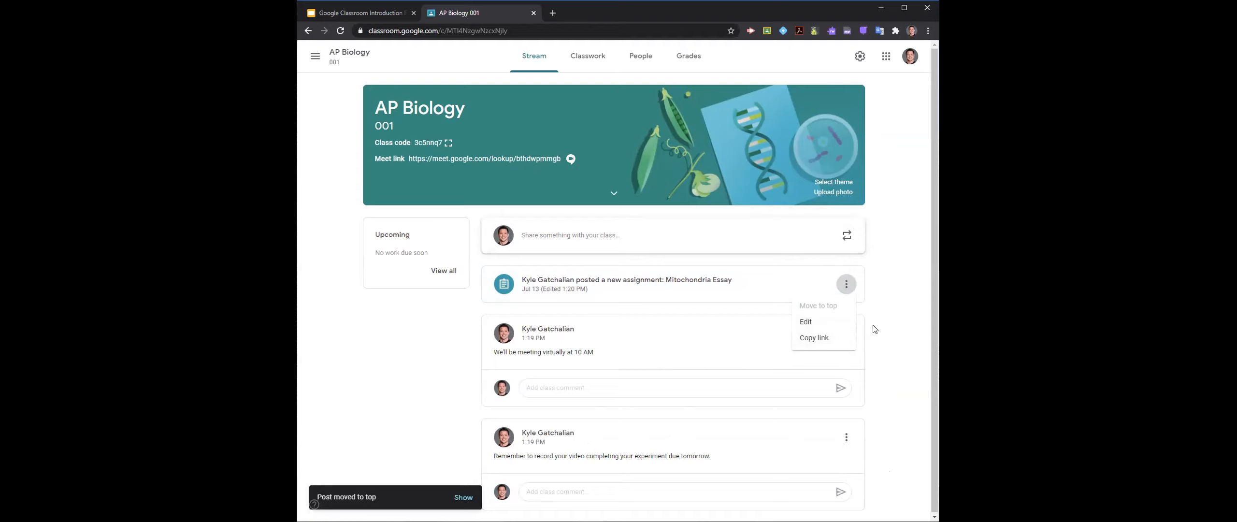
click(886, 322)
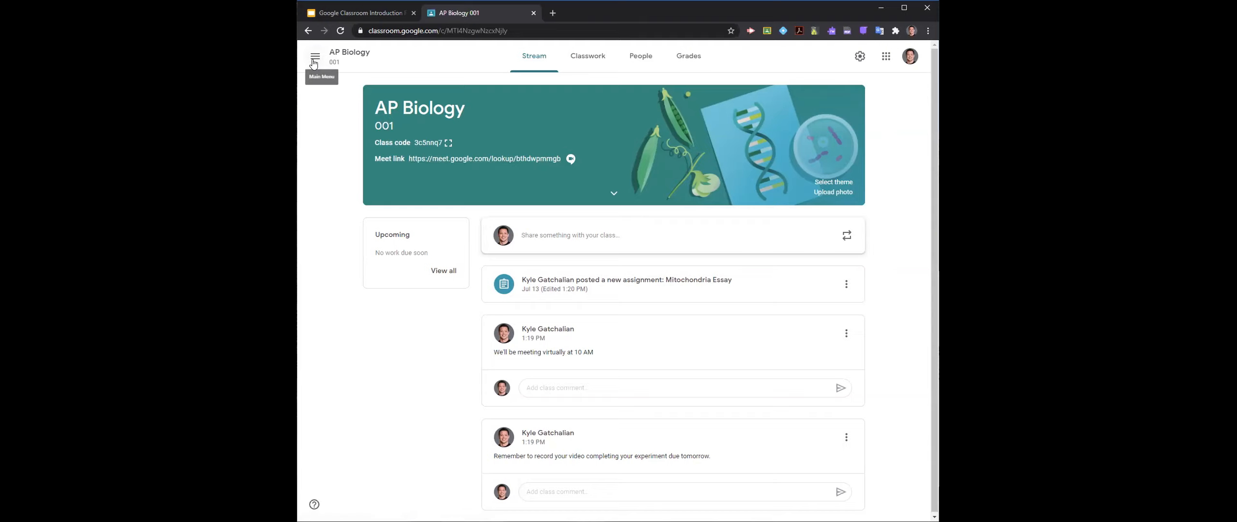
- In the class settings, make the Meet link not visible to students and reset the link
click(860, 57)
scroll(697, 297, down, 3)
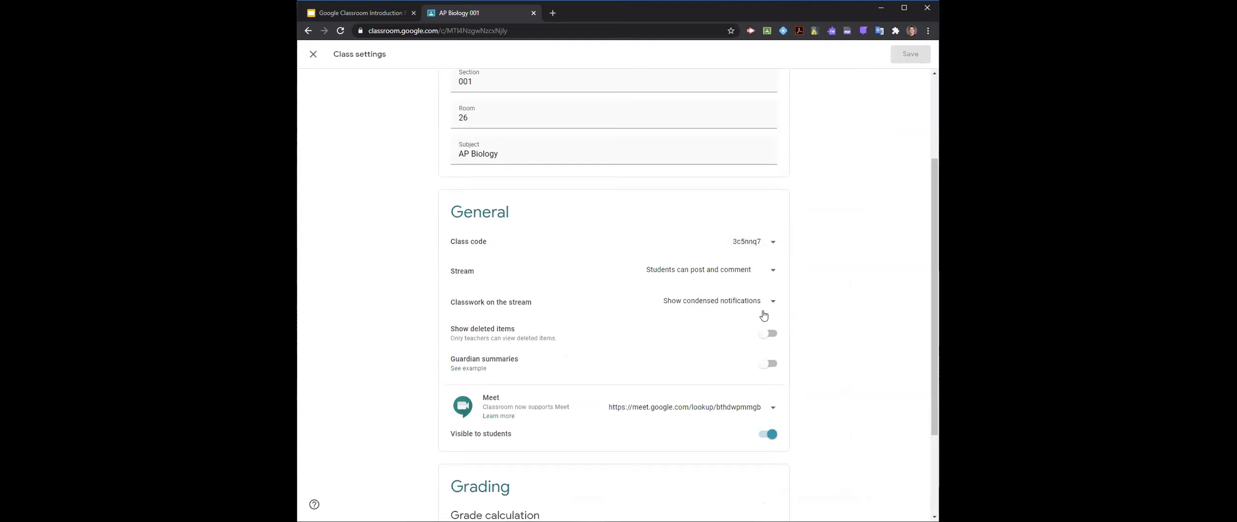
click(765, 438)
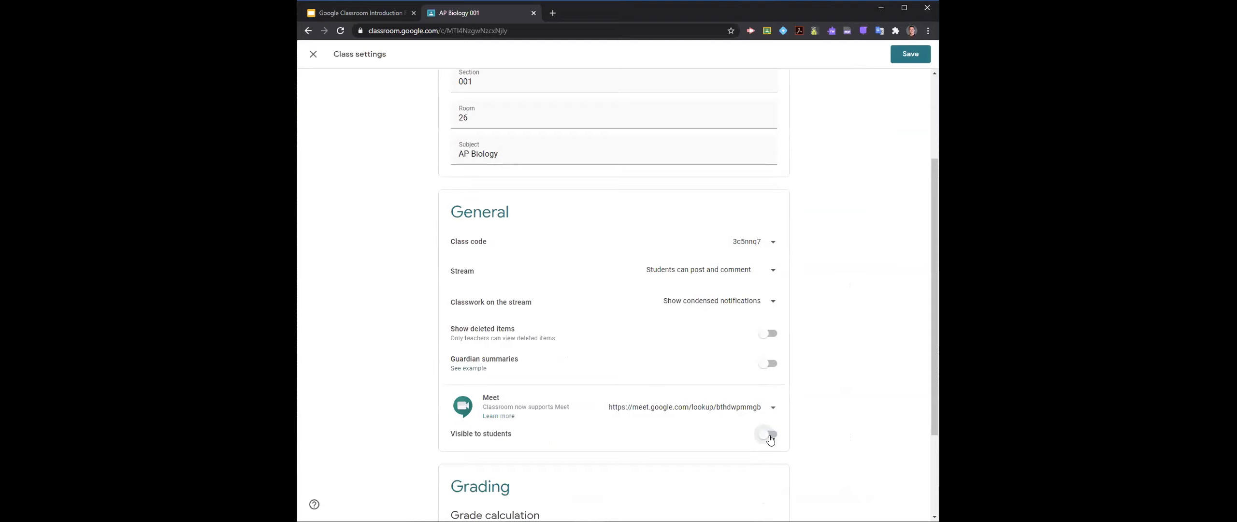
click(772, 408)
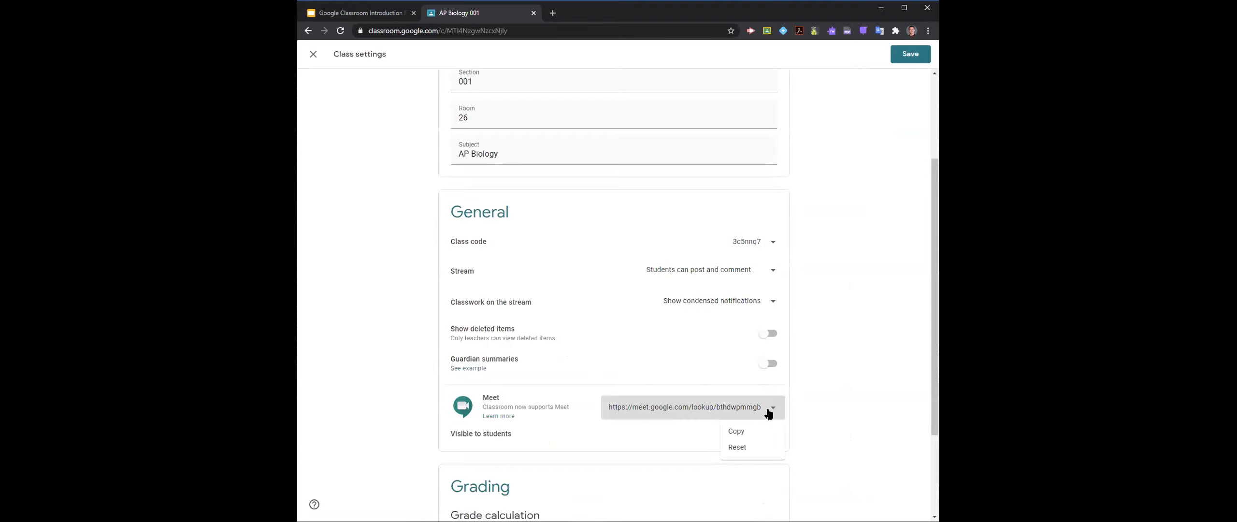
click(762, 445)
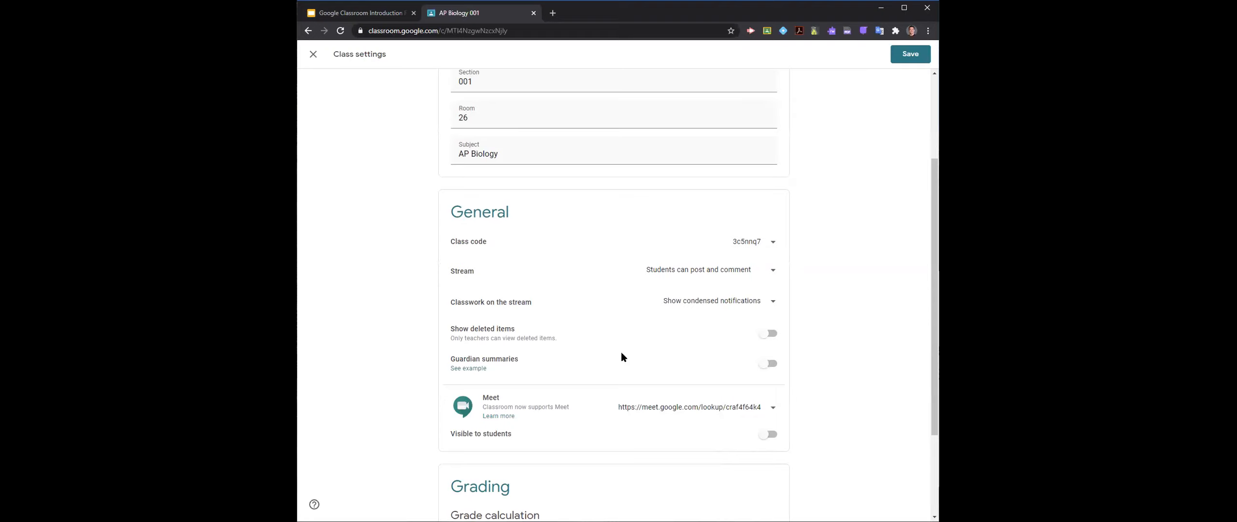
- Switch to the Google Classroom Introduction presentation in Google Slides and look through its slide thumbnails
click(366, 13)
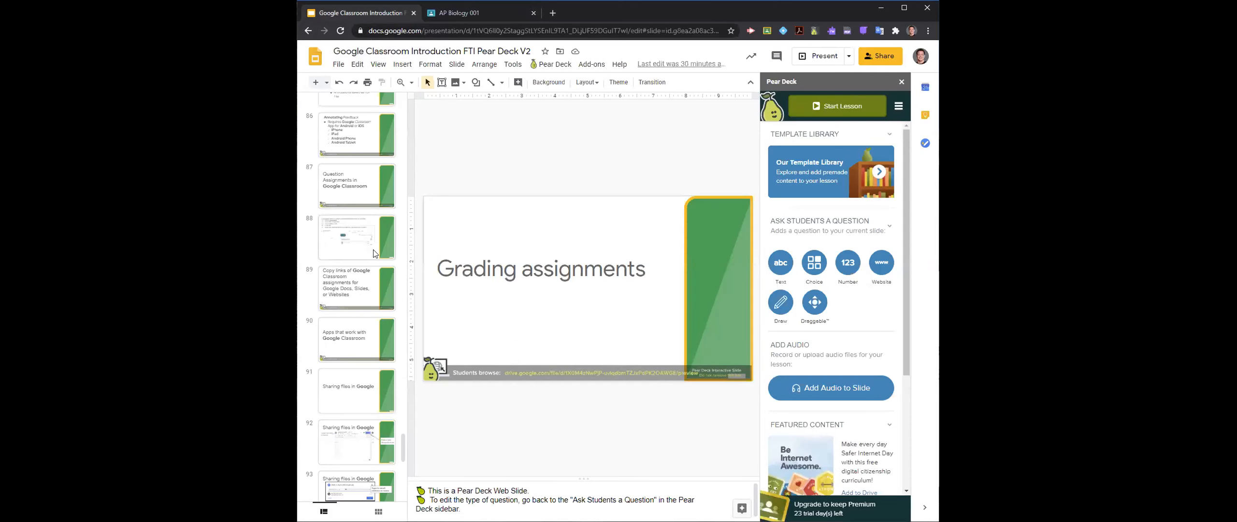
scroll(356, 315, down, 3)
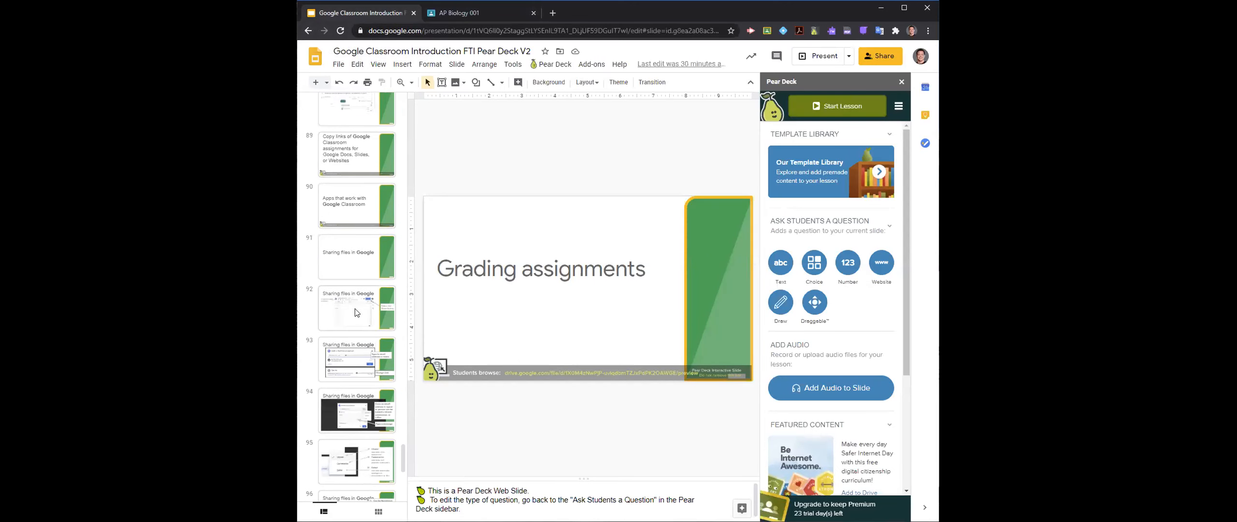
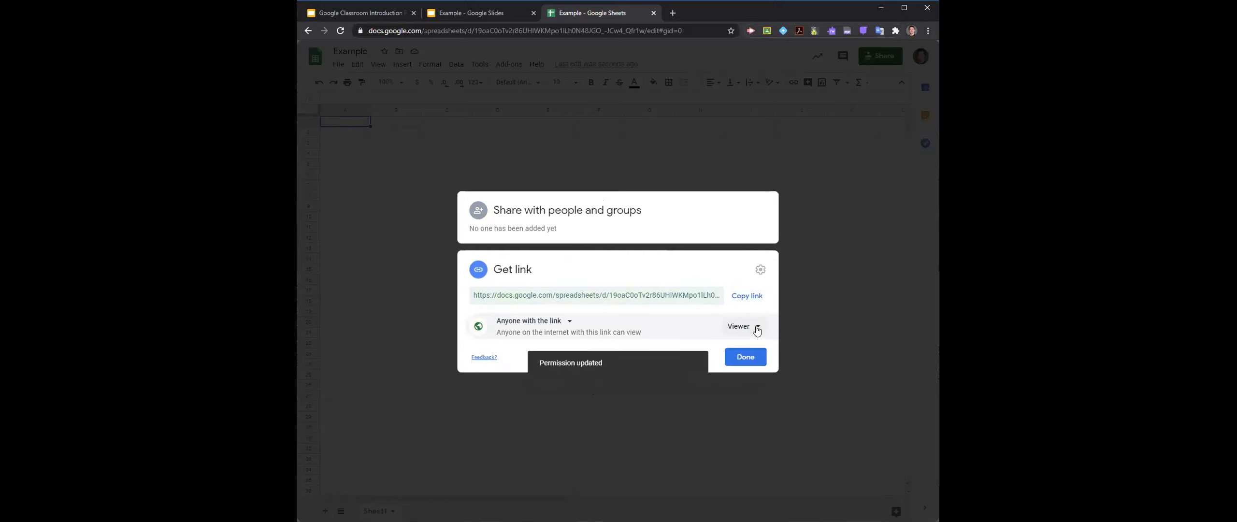
- Give anyone with the link Editor access to the Example spreadsheet and copy its sharing link
click(758, 398)
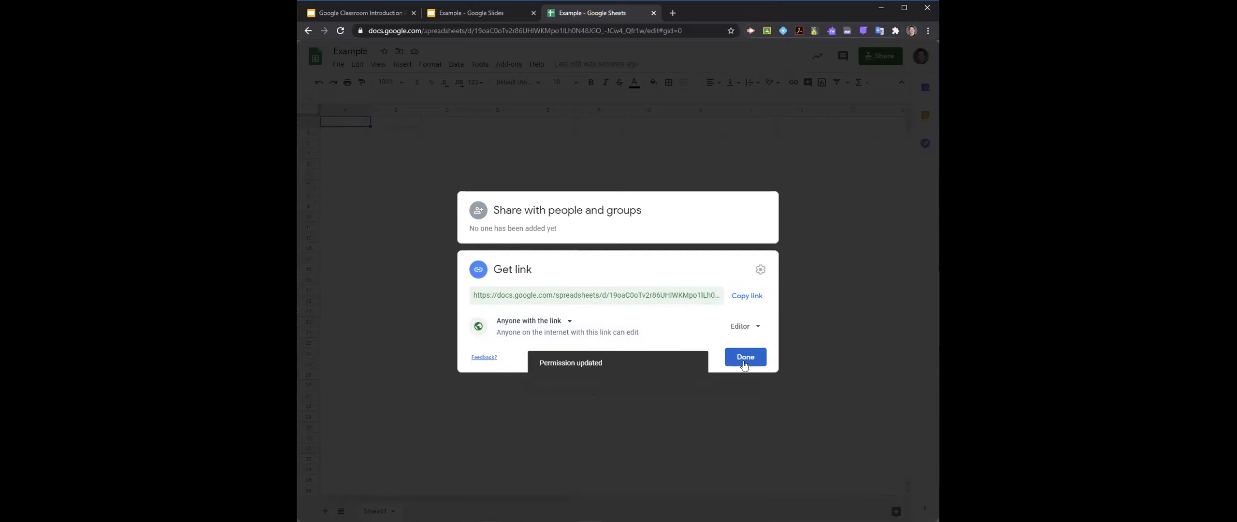
click(750, 296)
click(746, 356)
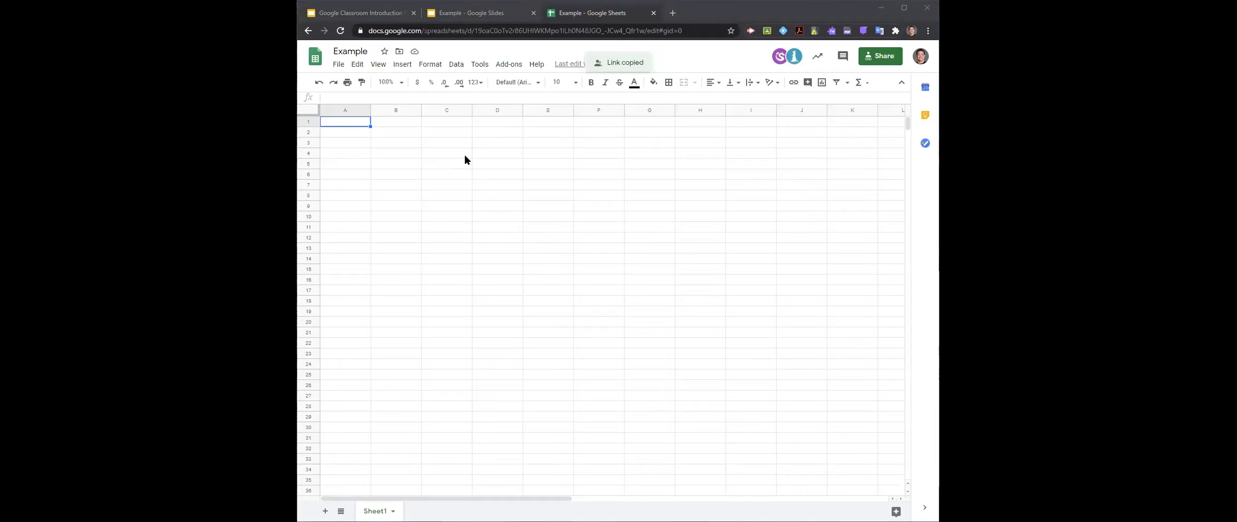
- Enter the heading Item in cell A1 and list Apple and Orange beneath it
double_click(345, 124)
text(Item)
key(Return)
text(Apple)
key(Return)
text(Orange)
- Add a Cost column in column B with $.89 for Apple and $.95 for Orange
key(Up)
key(Up)
key(Right)
text(C)
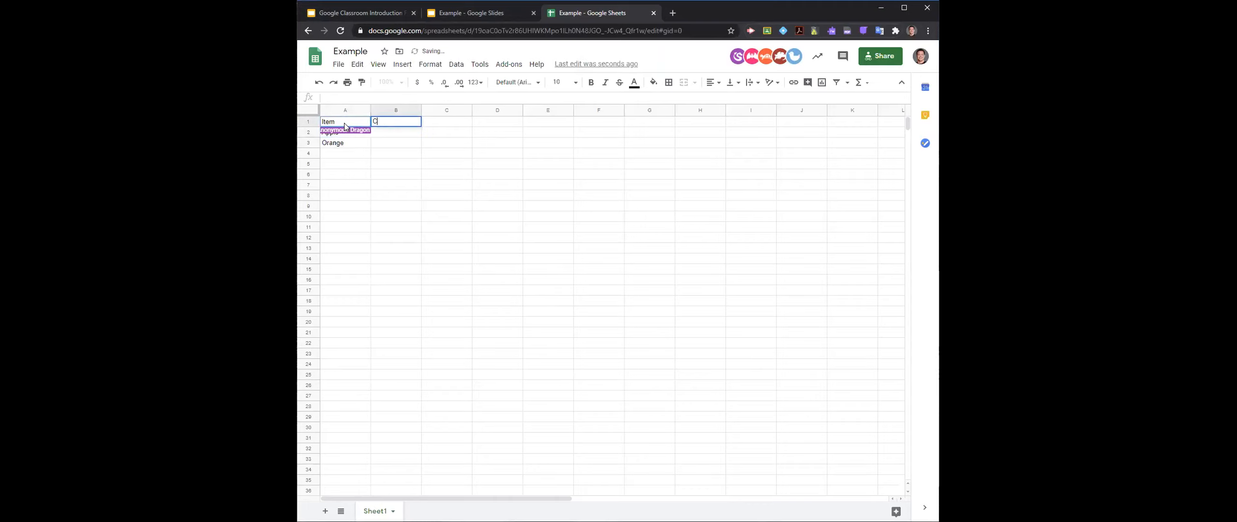
text(ost)
key(Return)
text($.89)
key(Return)
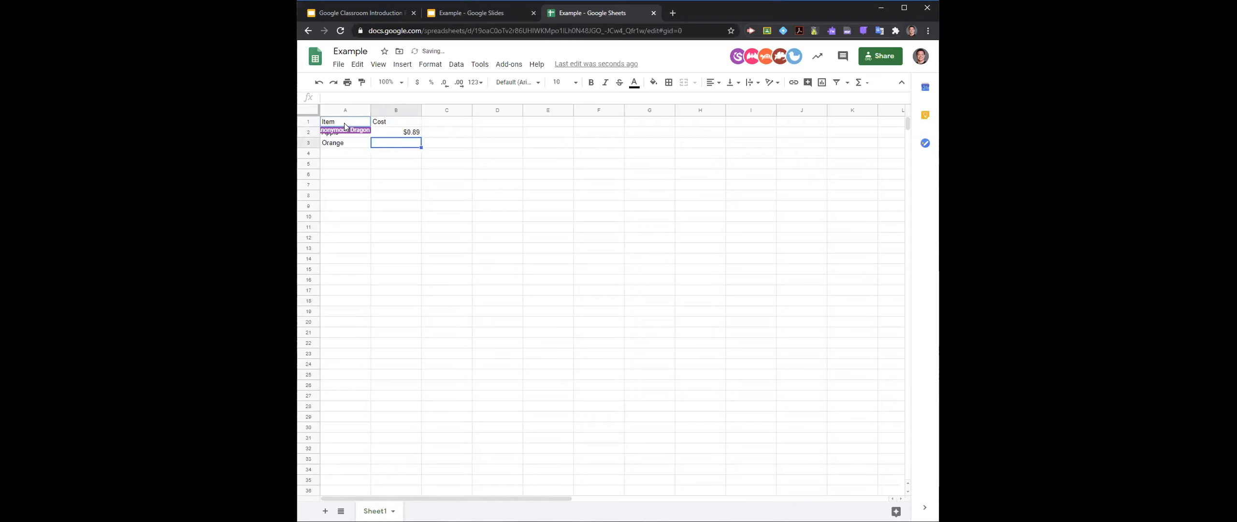
text($)
text(.9)
key(Return)
- Add the heading Average in cell C1, beside the Cost heading
key(Up)
key(Up)
key(Up)
key(Right)
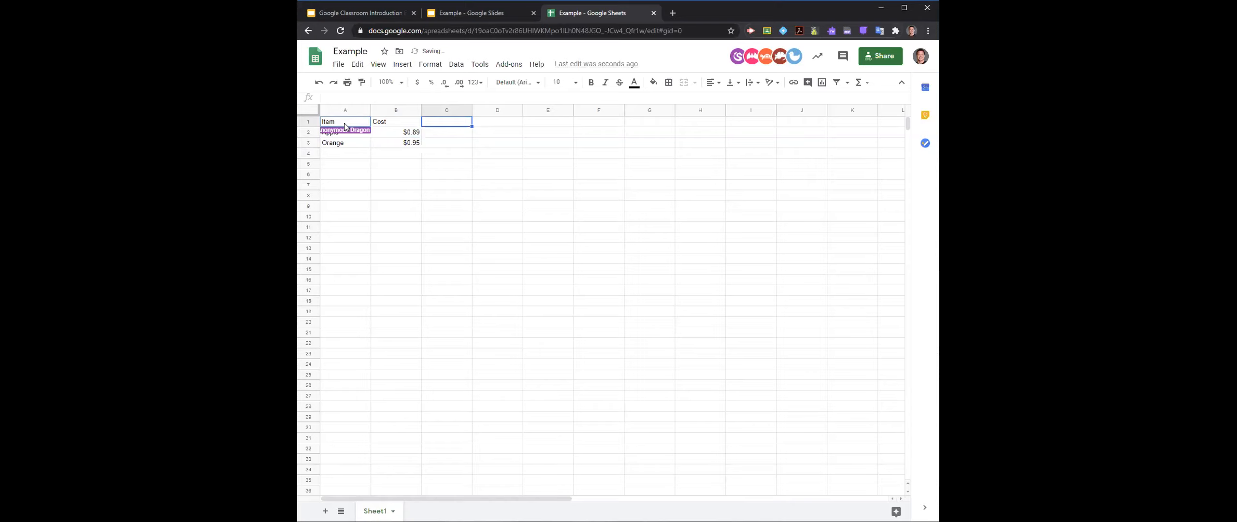
text(Average)
key(Return)
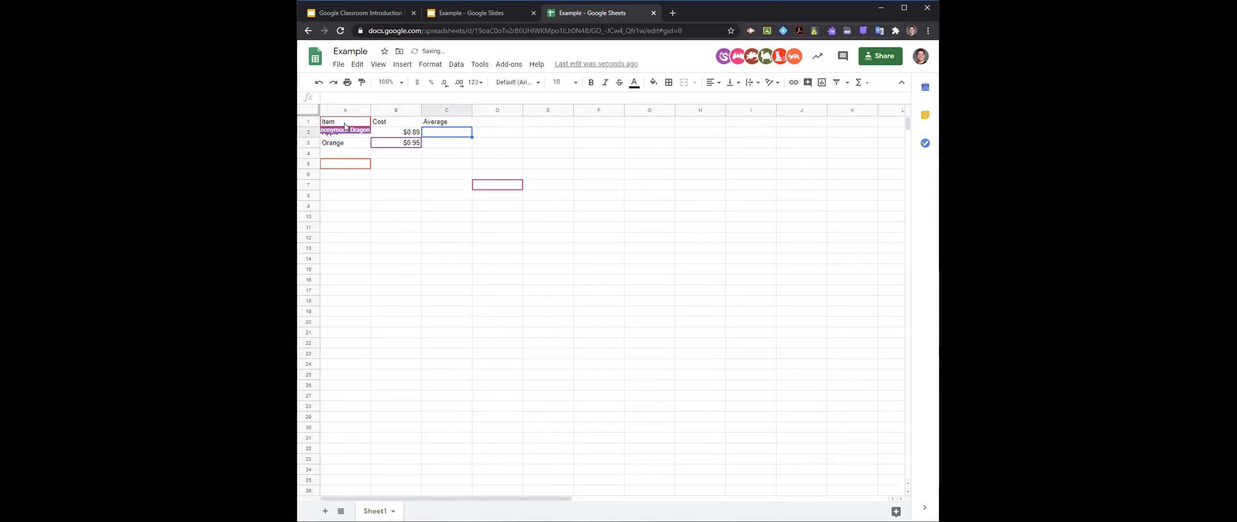
- Calculate the average cost in cell C2 with the formula =average(B2:B3), enlarging the page to 150% for readability
text(=)
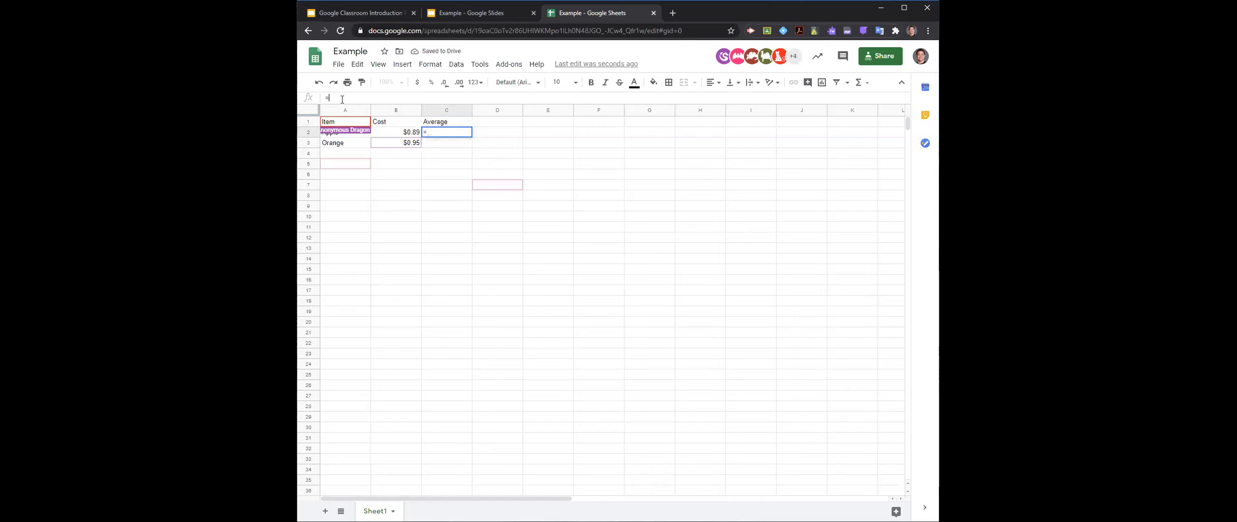
key(ctrl+plus)
key(ctrl+plus)
key(ctrl+plus)
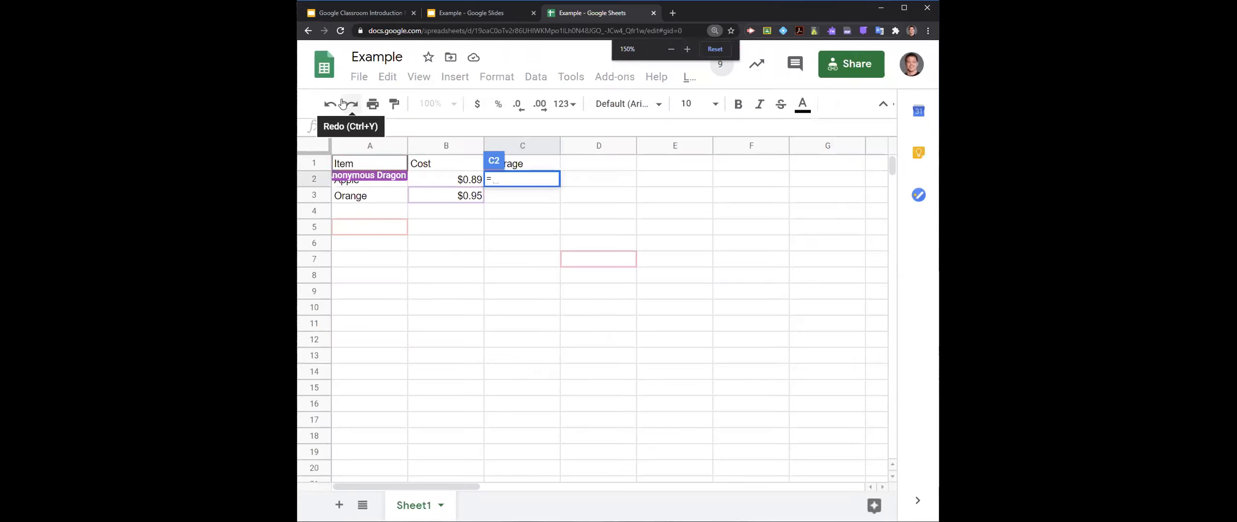
click(519, 181)
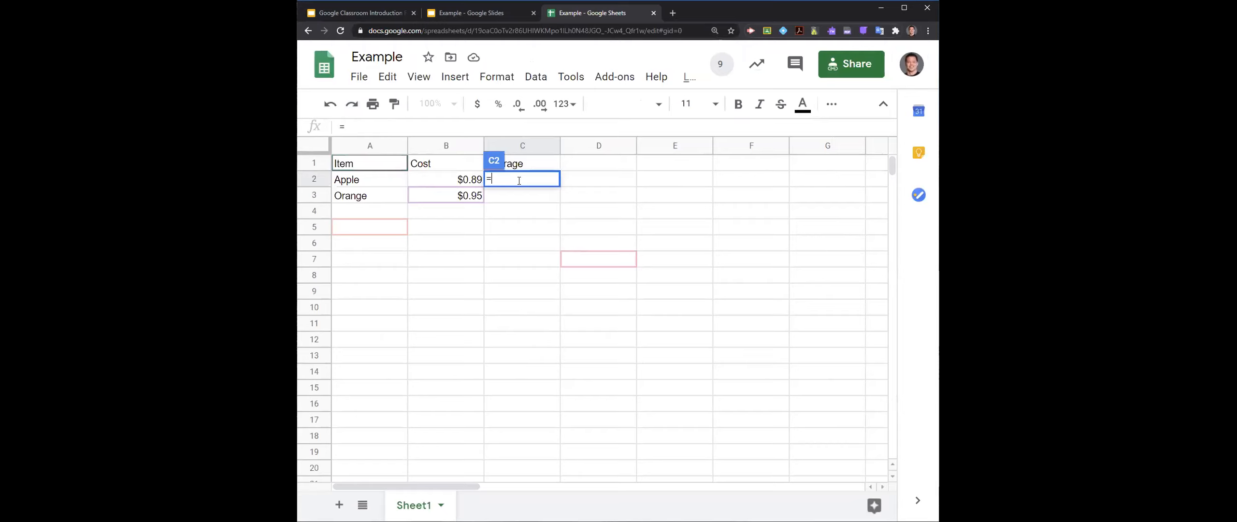
text(average(B2:B3))
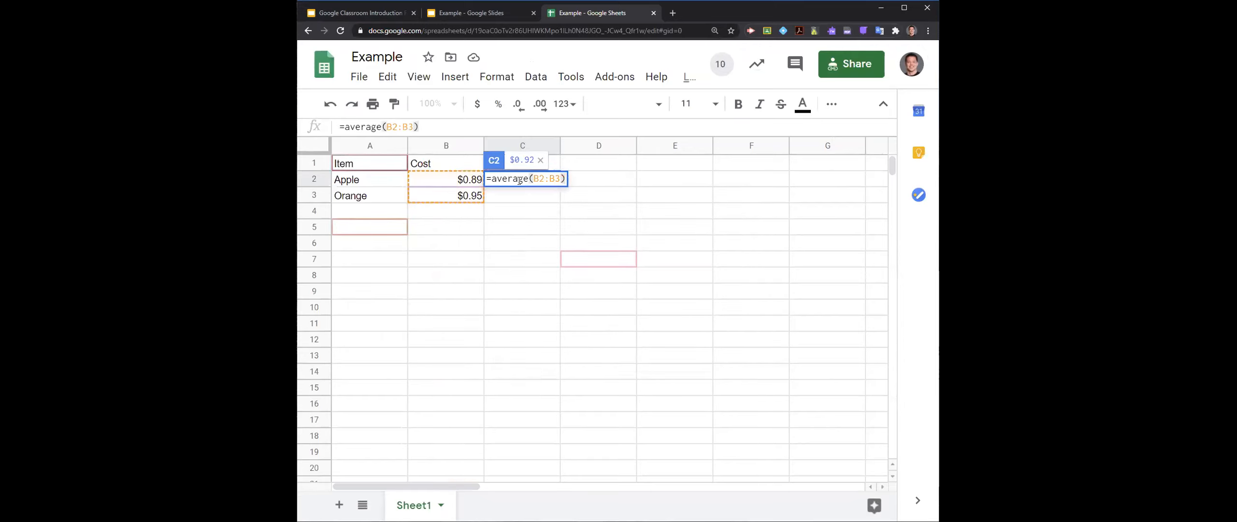
key(Return)
click(517, 177)
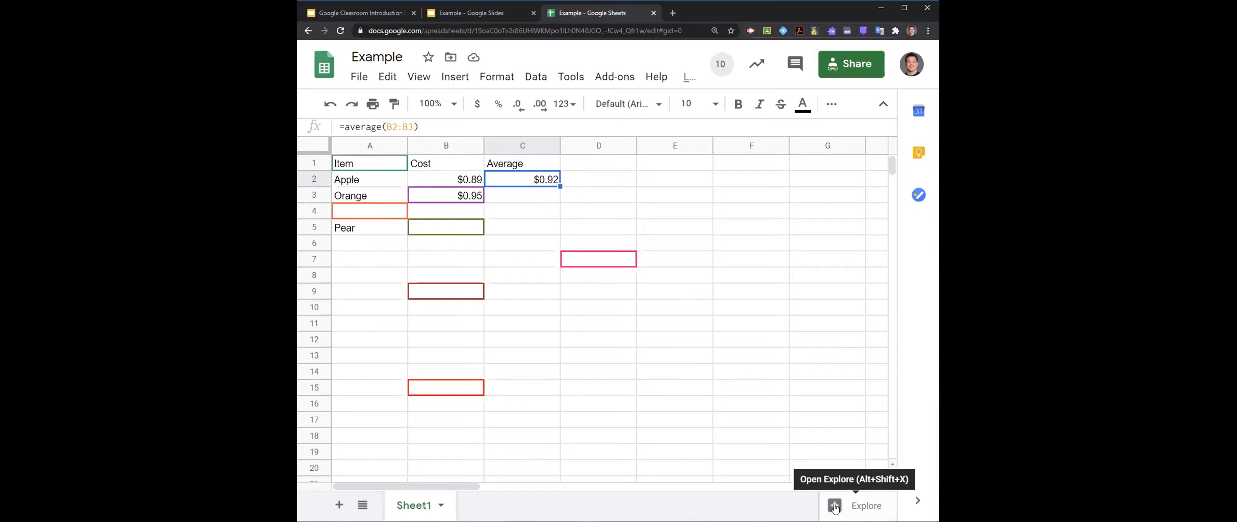
- Use Explore's analysis suggestions to insert the Cost and Average column chart into the sheet
click(835, 506)
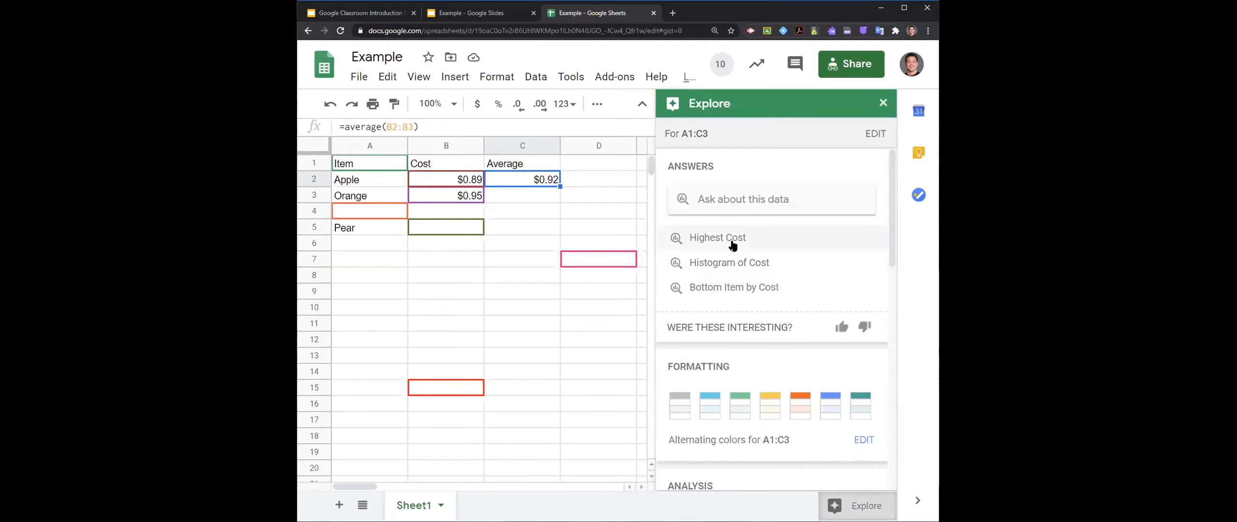
scroll(733, 281, down, 5)
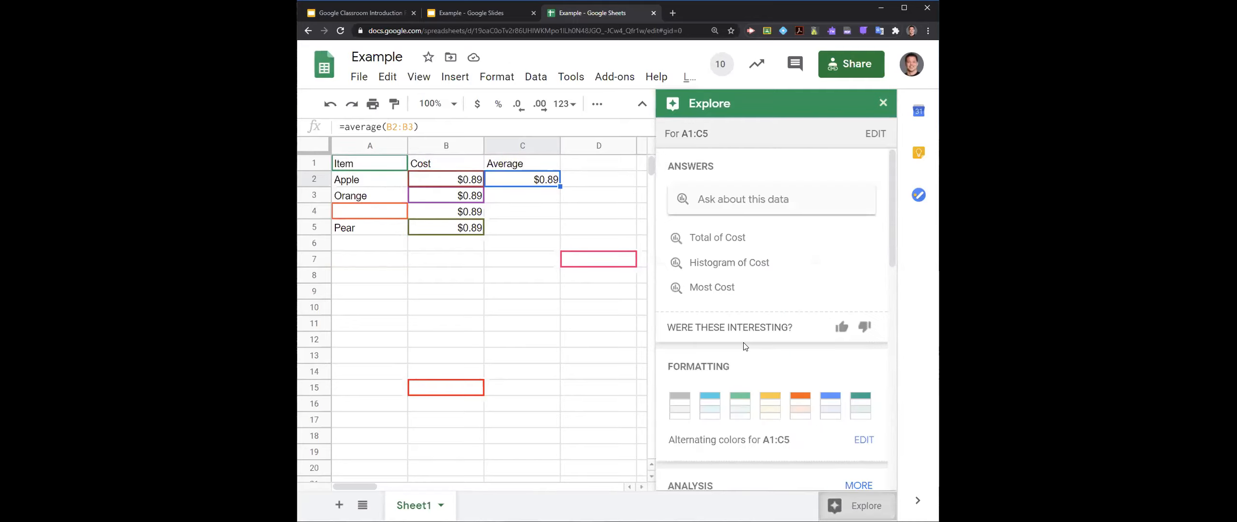
scroll(744, 346, down, 5)
mouse_move(735, 333)
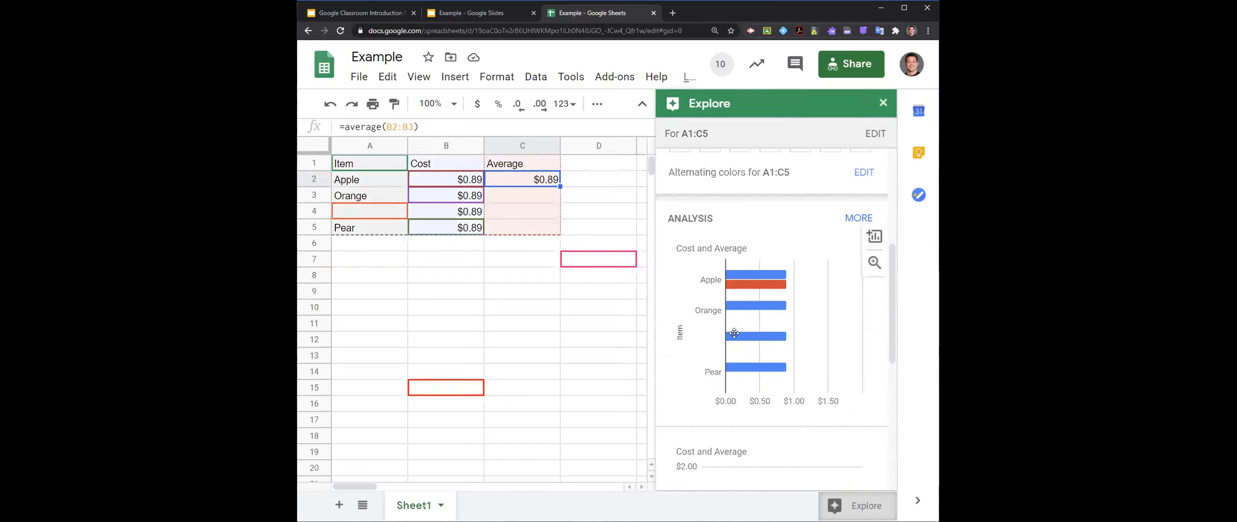
scroll(734, 333, down, 3)
drag(747, 386, 501, 330)
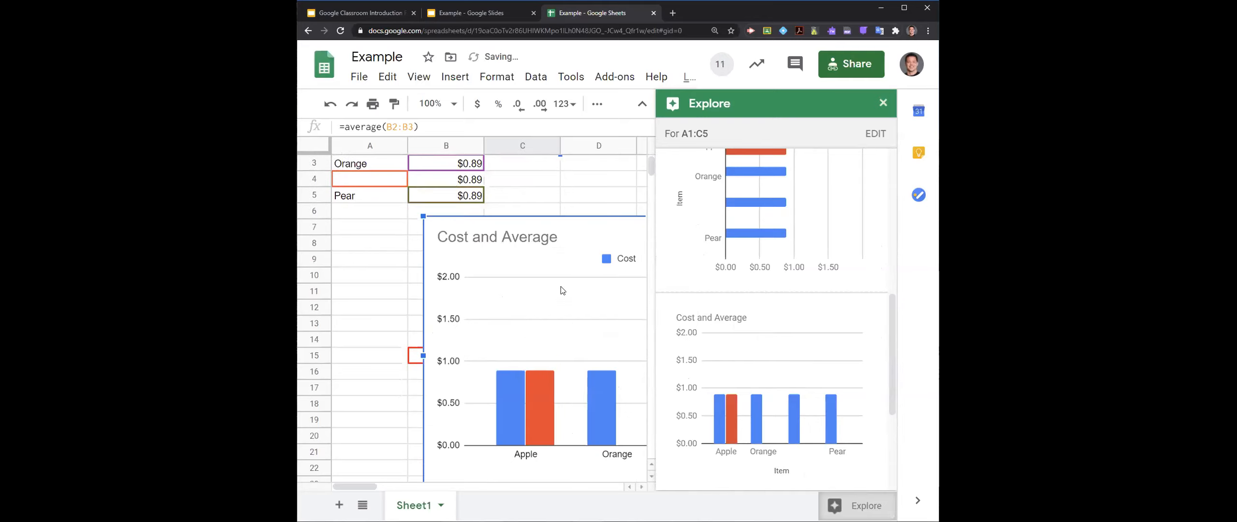
- Close Explore and move the Cost and Average chart just below the data, starting in column A
click(883, 103)
click(697, 277)
drag(588, 296, 559, 278)
scroll(515, 183, up, 1)
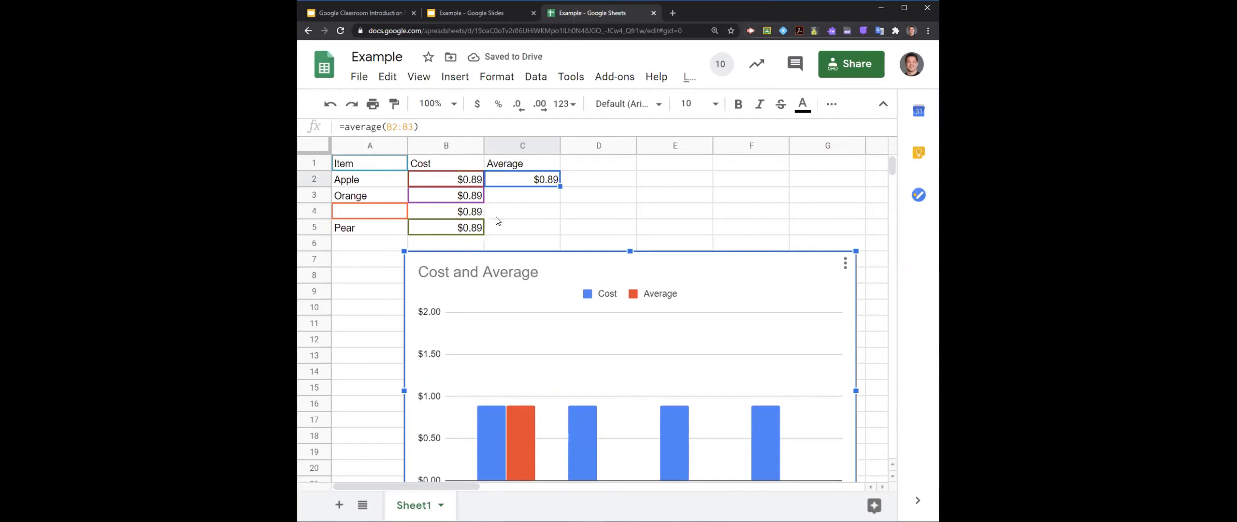
scroll(580, 286, down, 3)
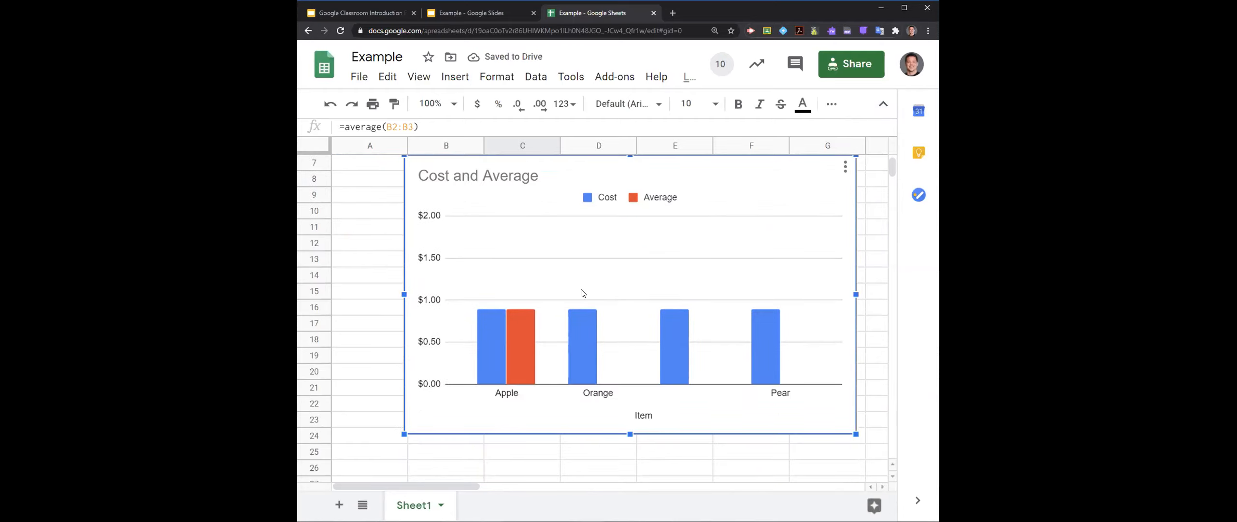
scroll(602, 367, up, 3)
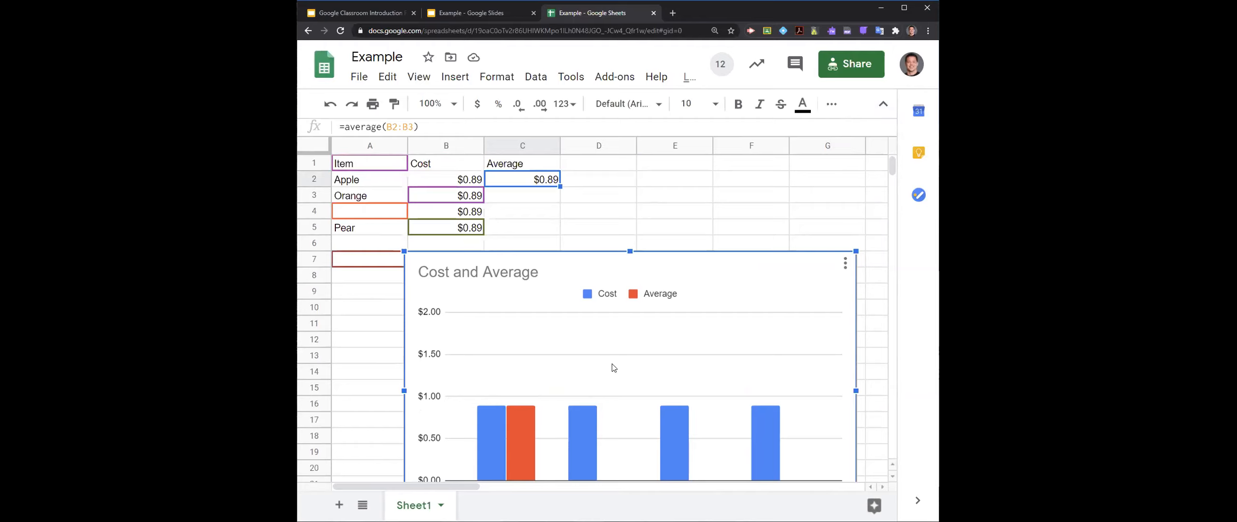
drag(598, 333, 551, 325)
- Shrink the Cost and Average chart and place it across columns D to G, at about rows 8 to 18
scroll(556, 325, down, 1)
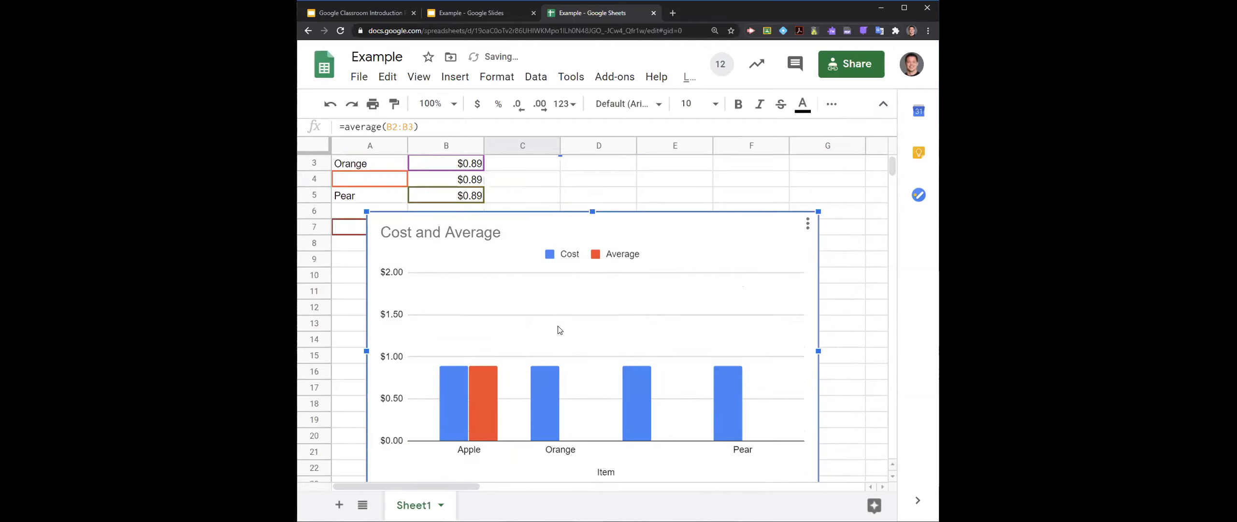
drag(364, 209, 554, 327)
scroll(651, 332, down, 2)
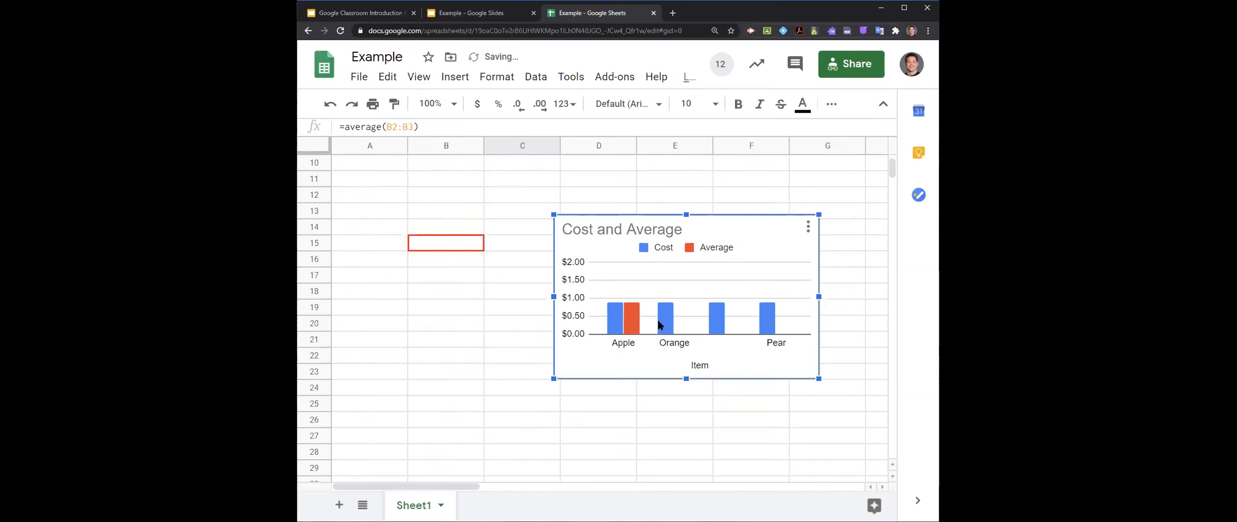
scroll(659, 328, up, 3)
drag(656, 367, 662, 289)
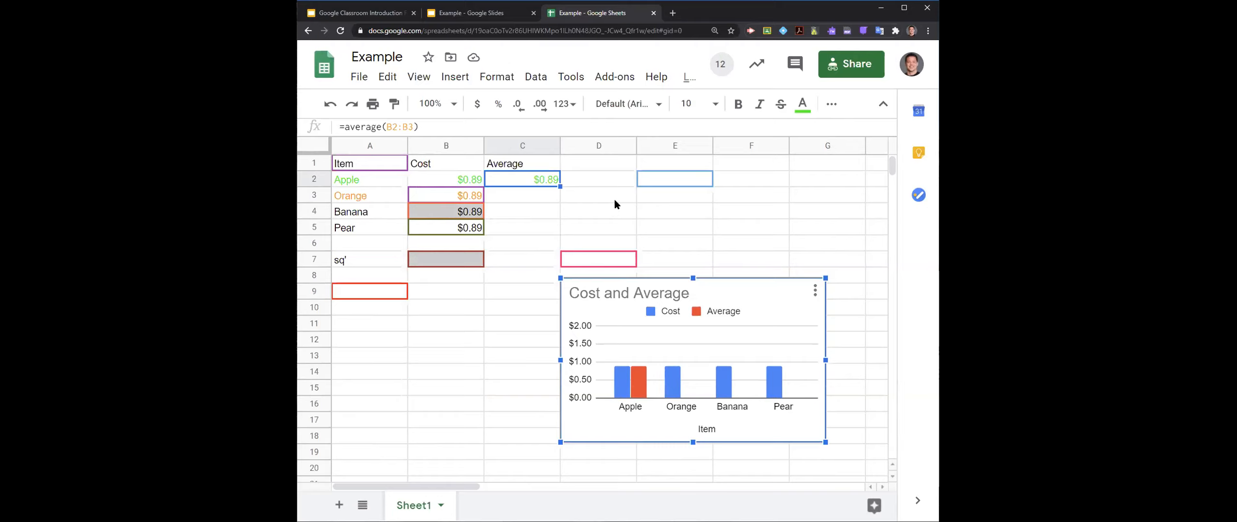
- Create a new Google Drawings file in a new browser tab and name it Example Drawing for sharing
click(671, 13)
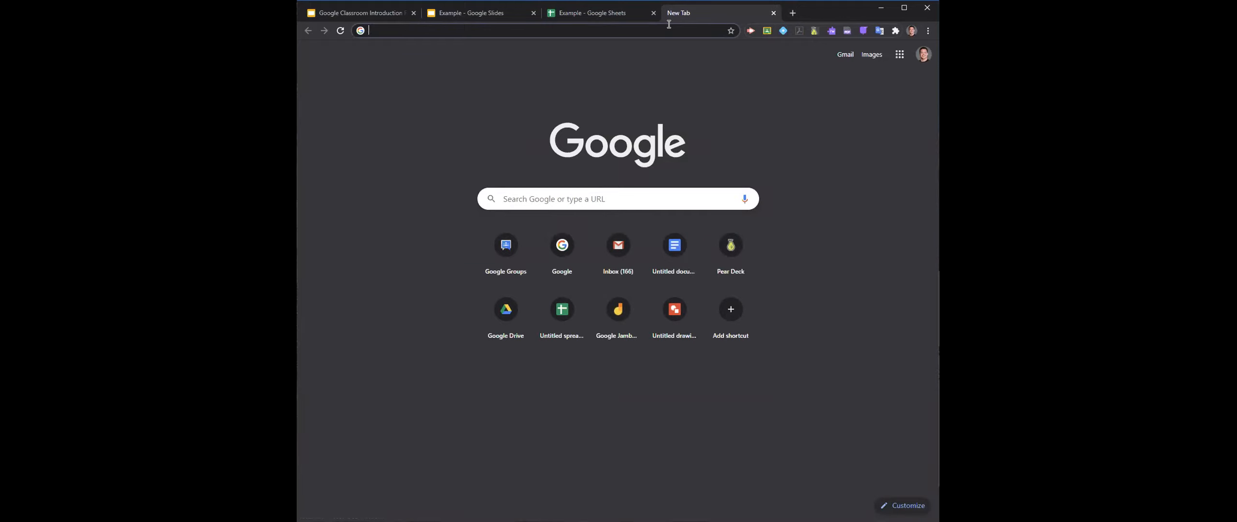
text(drawings.google.com)
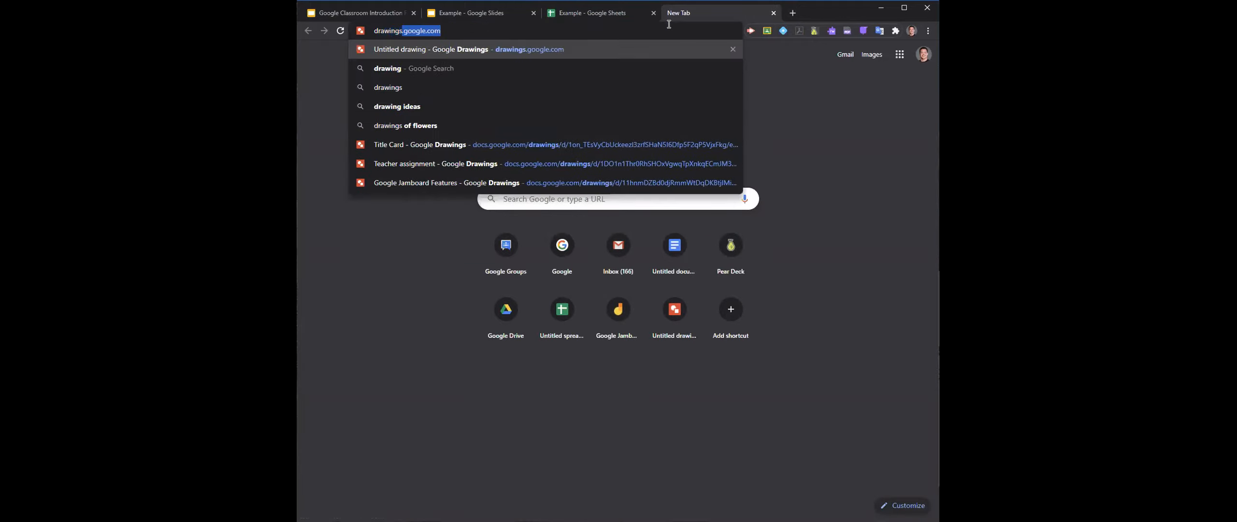
key(Return)
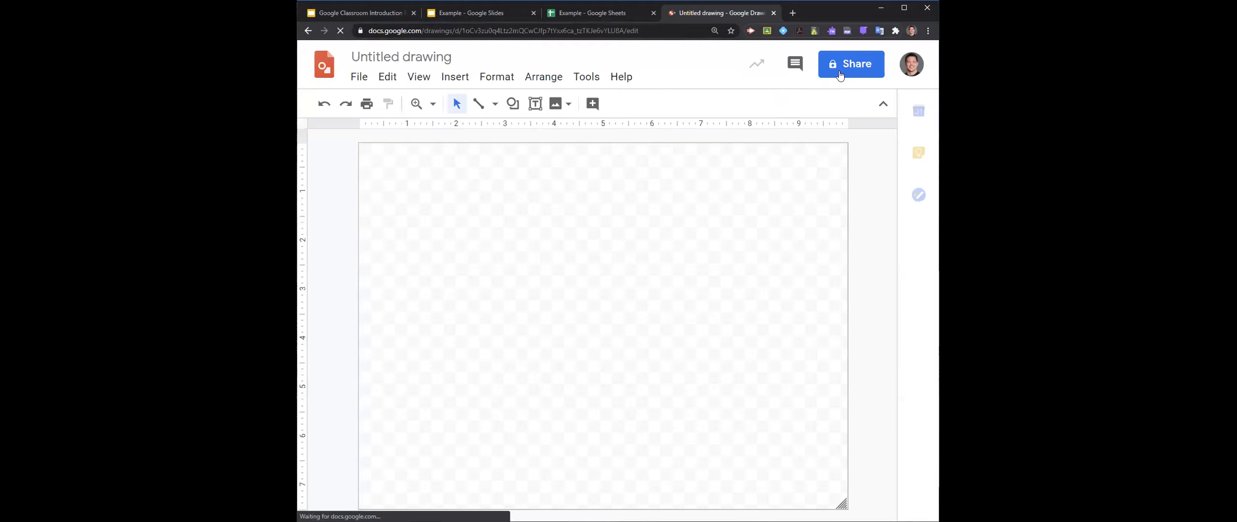
click(848, 67)
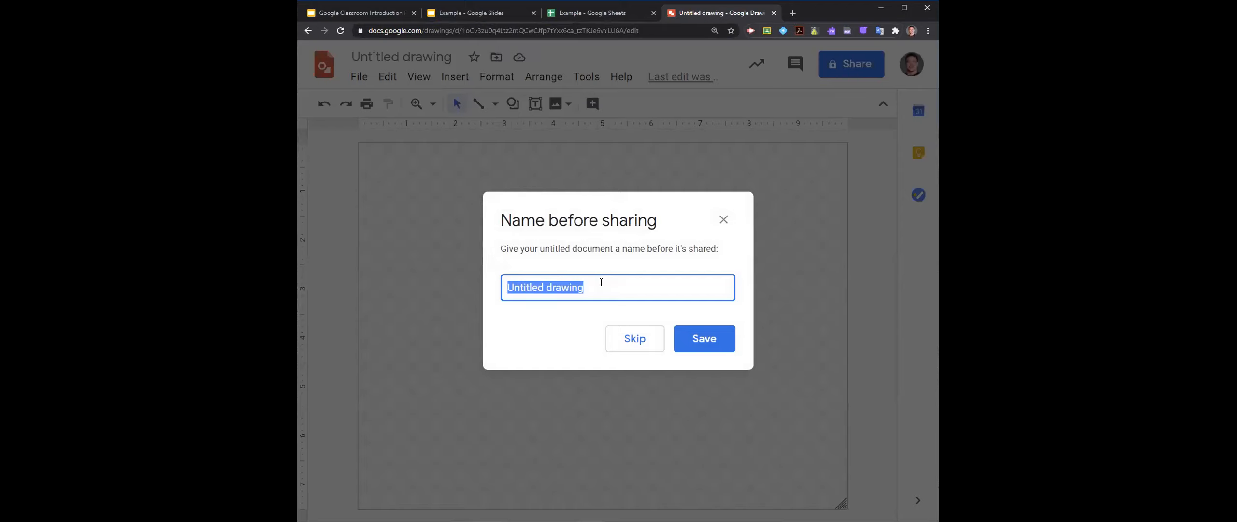
text(Exam)
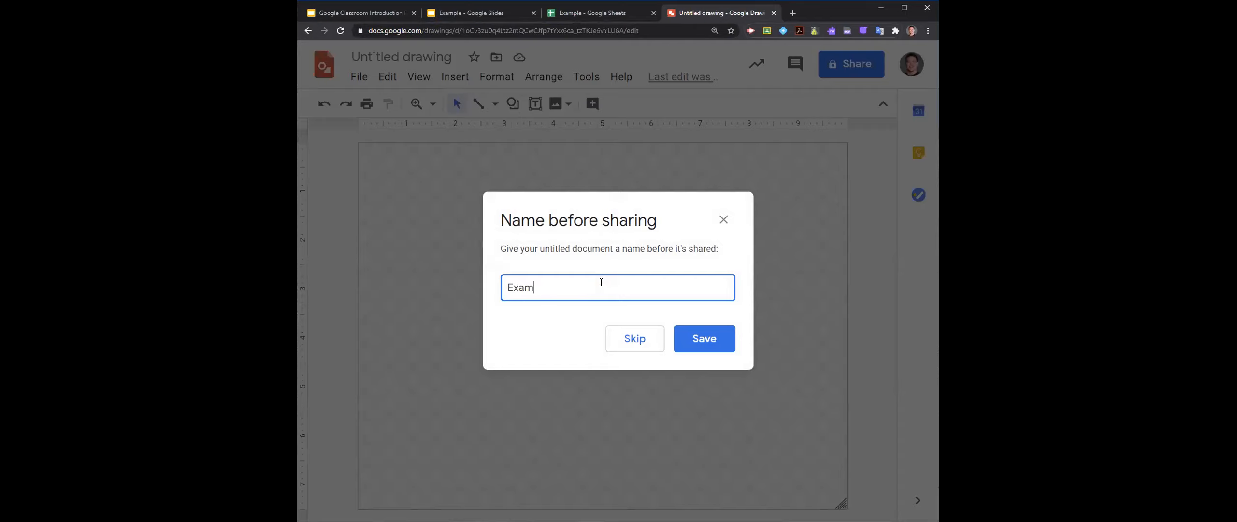
text(ple Drawing)
click(700, 335)
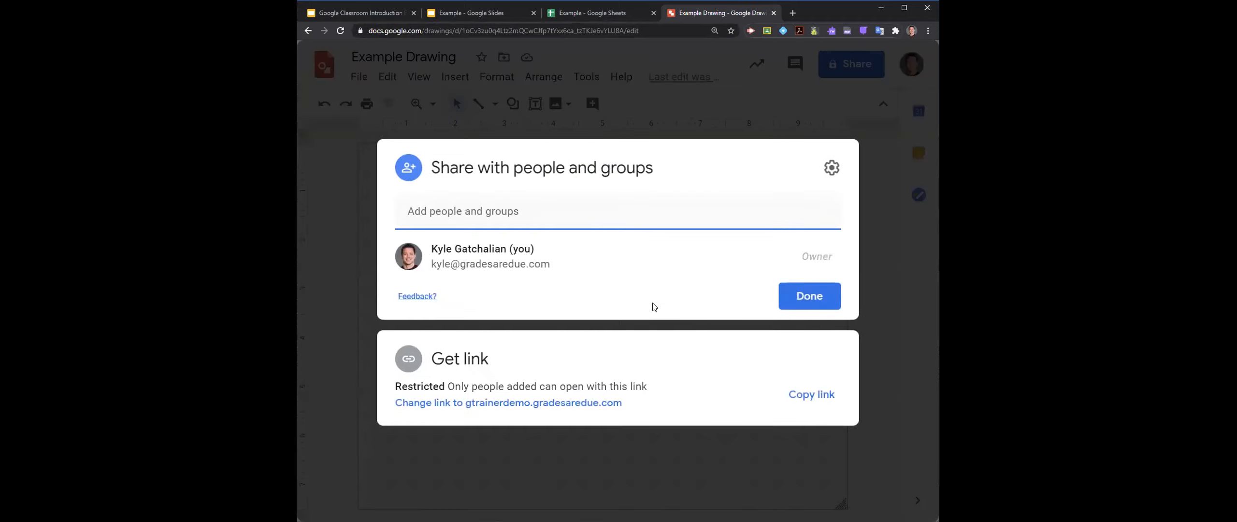
- Share the drawing with anyone with the link as Viewer, copy its link and close the sharing settings
click(621, 402)
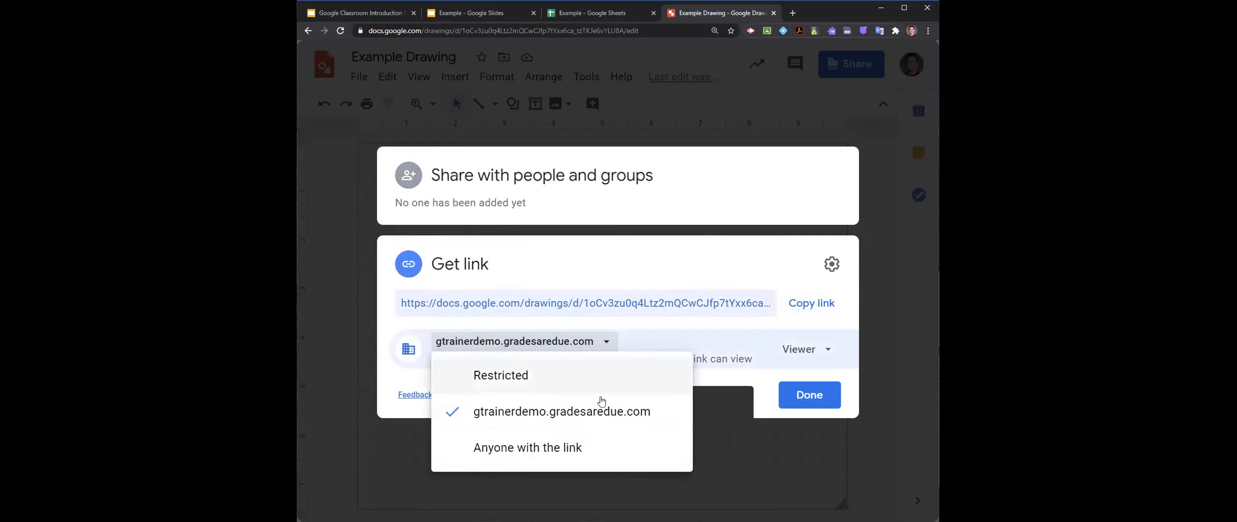
click(597, 436)
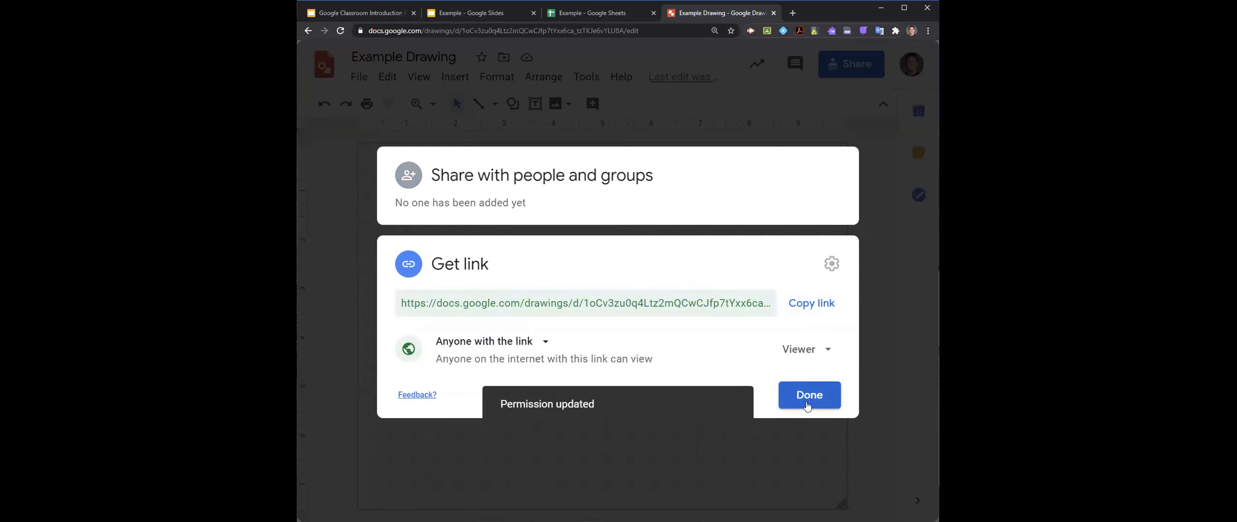
click(807, 407)
click(849, 67)
click(812, 394)
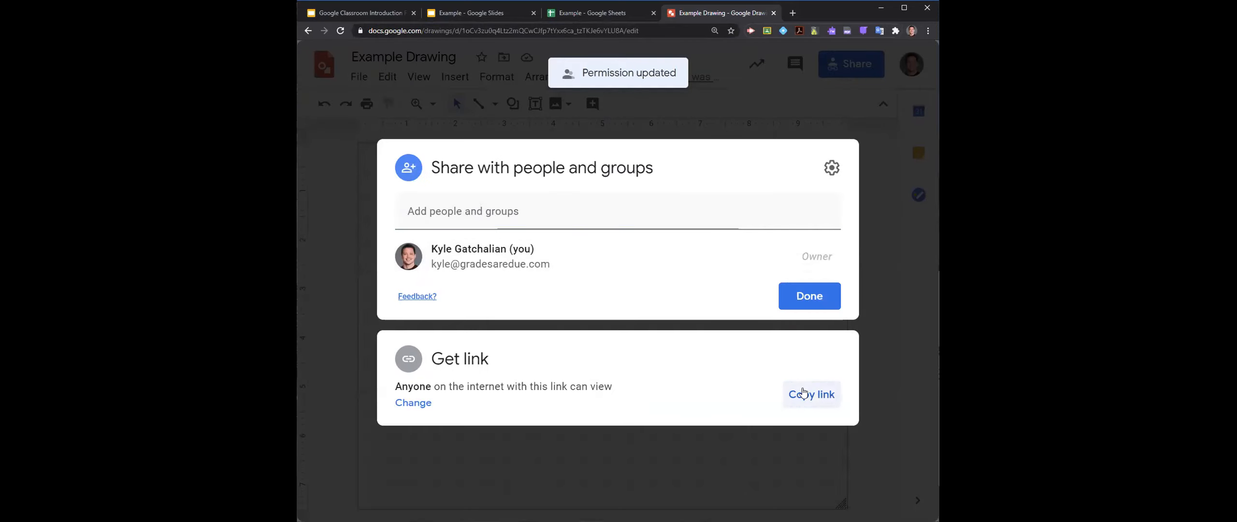
key(alt+Tab)
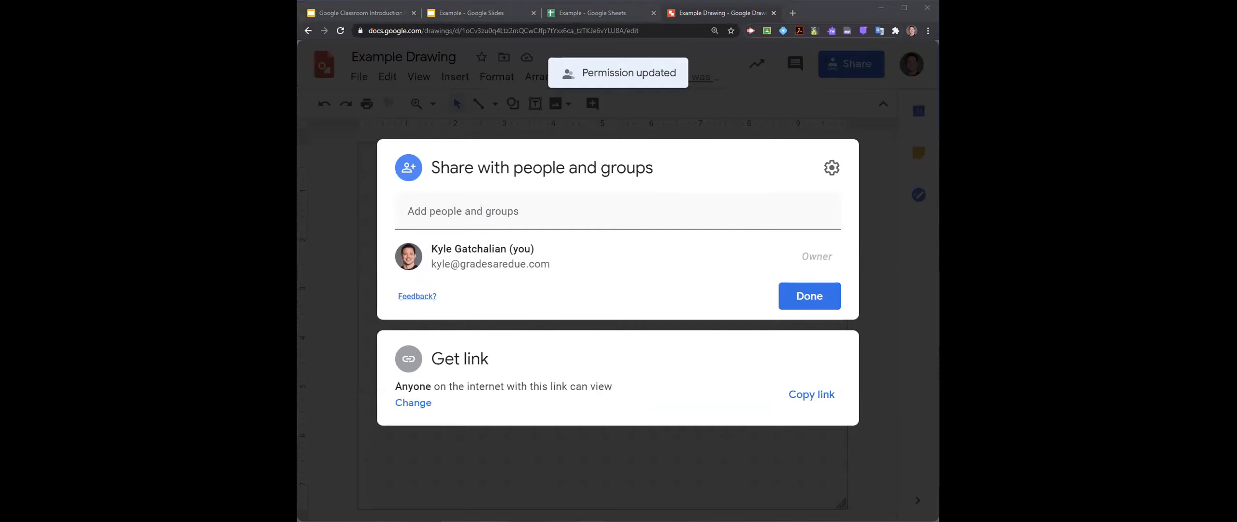
click(342, 230)
- Draw a rounded rectangle about 4.6 inches wide and 2.4 inches high in the upper-left part of the canvas
click(512, 103)
mouse_move(620, 137)
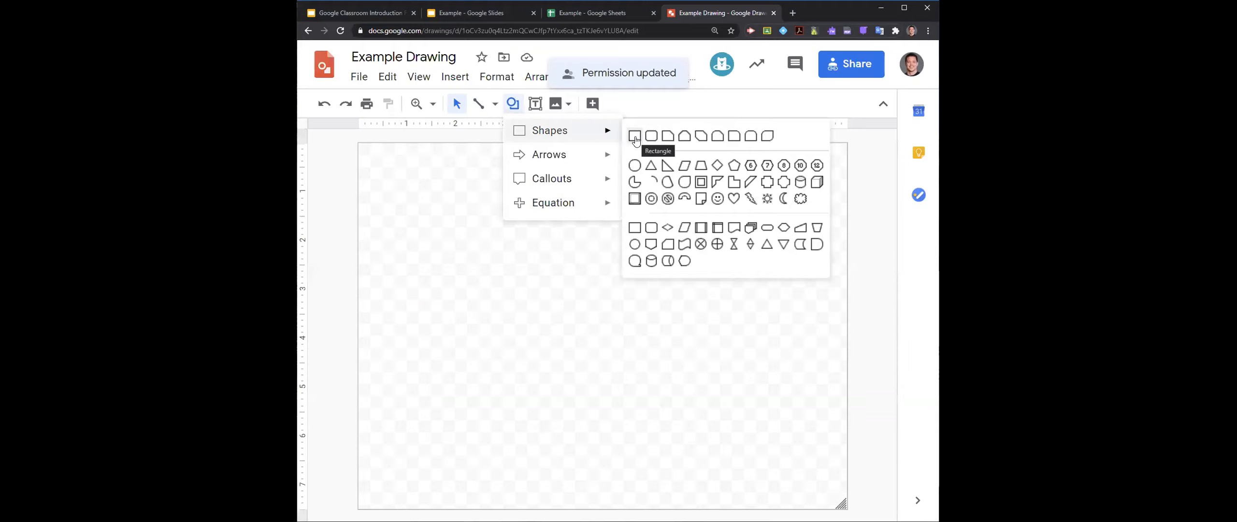
click(635, 138)
drag(384, 177, 609, 296)
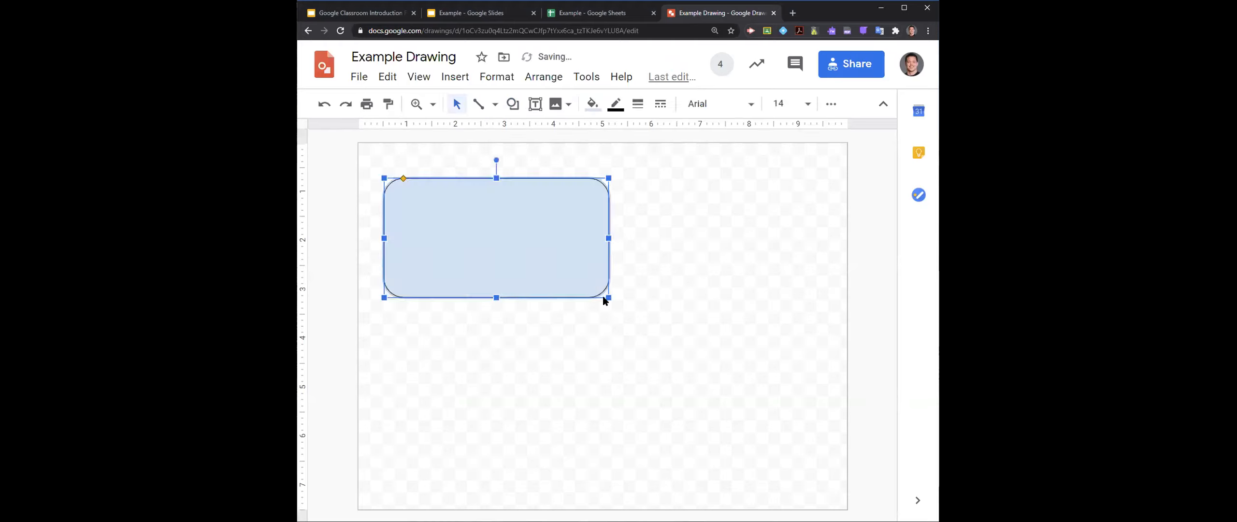
- Search the web for Orioles images, insert the photo of the baseball players celebrating, and close the image search
click(567, 107)
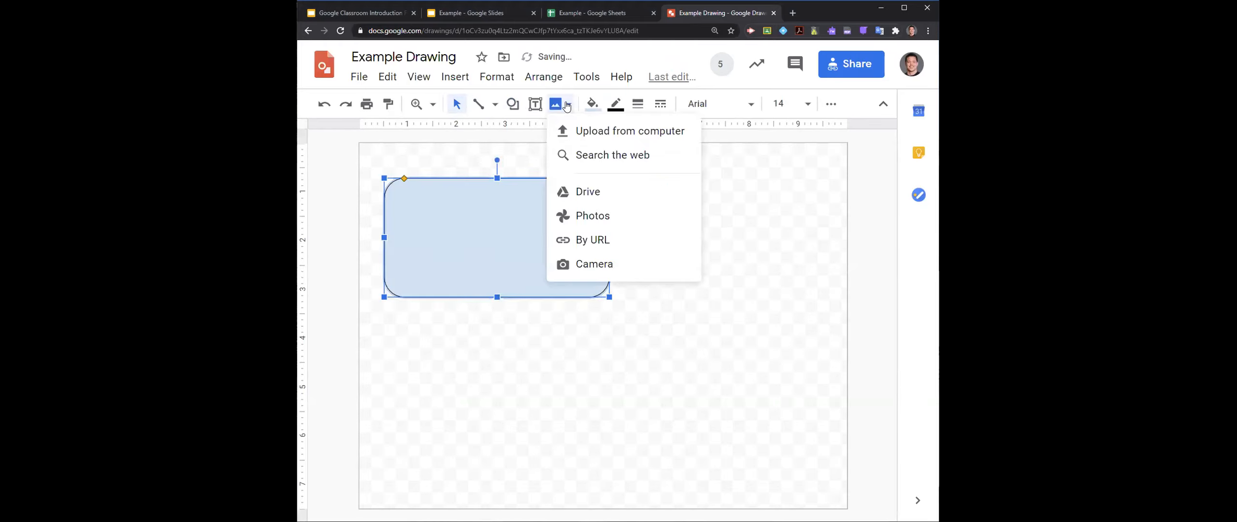
click(600, 155)
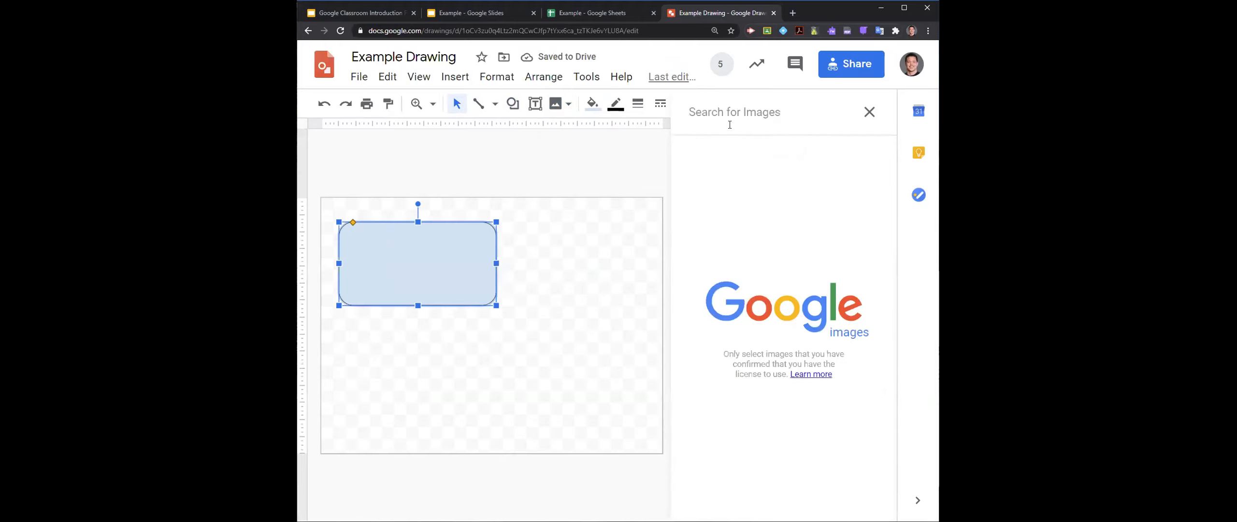
text(Orioles)
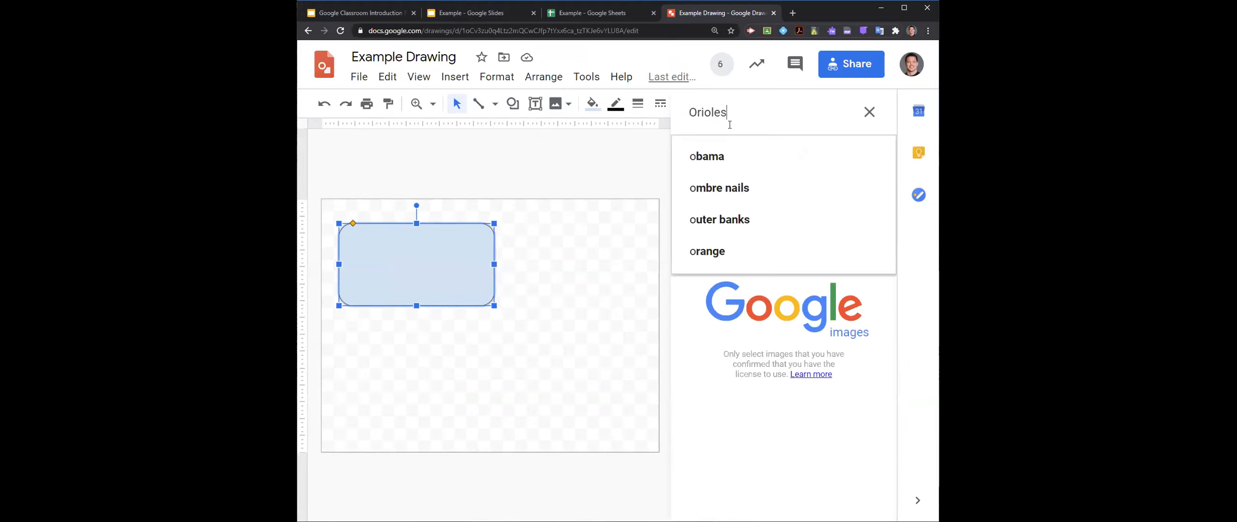
key(Return)
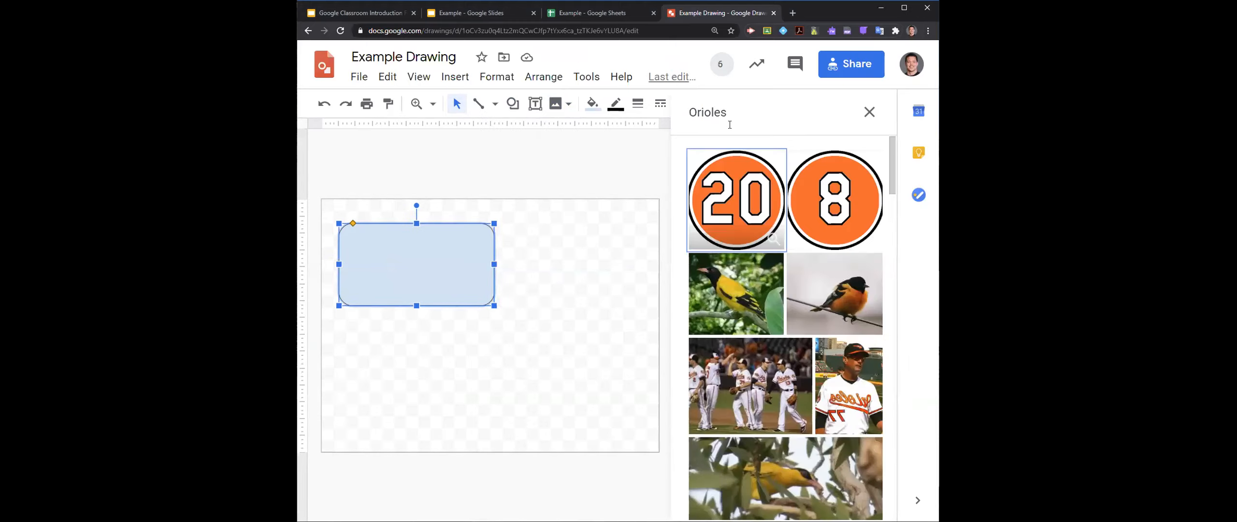
scroll(729, 305, down, 3)
click(743, 255)
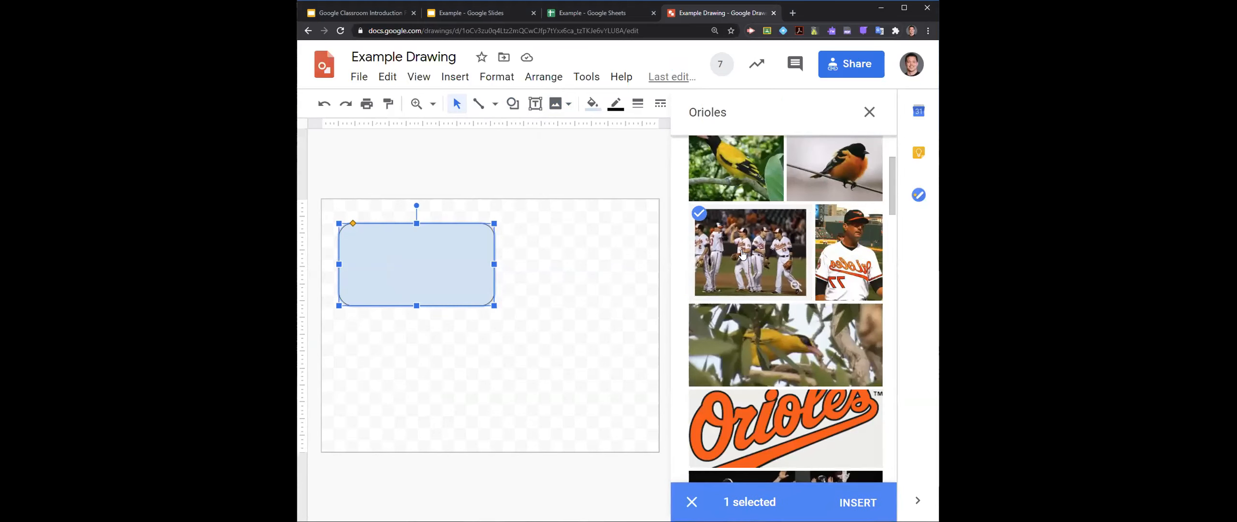
double_click(743, 254)
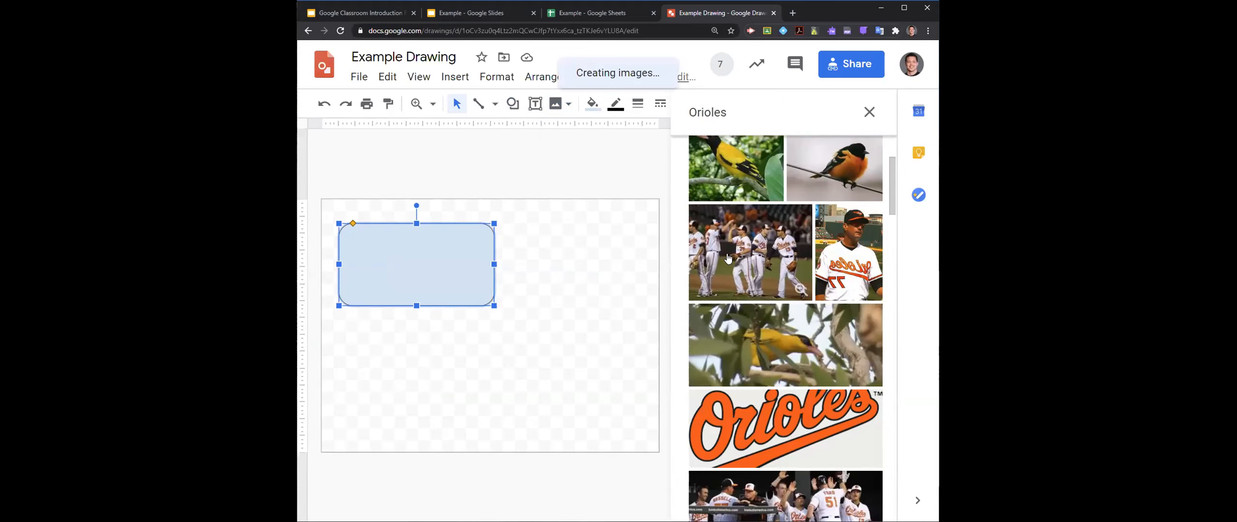
click(758, 265)
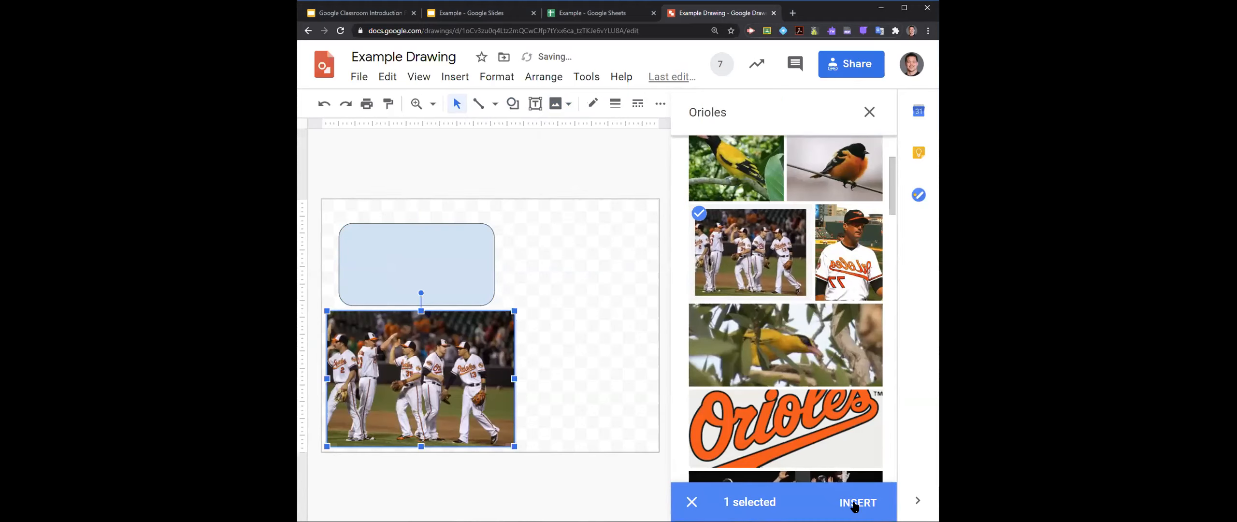
click(868, 112)
- Move the team photo to the upper-right part of the canvas and crop all four sides to about 3.2 by 2.8 inches
drag(601, 354, 771, 209)
click(710, 107)
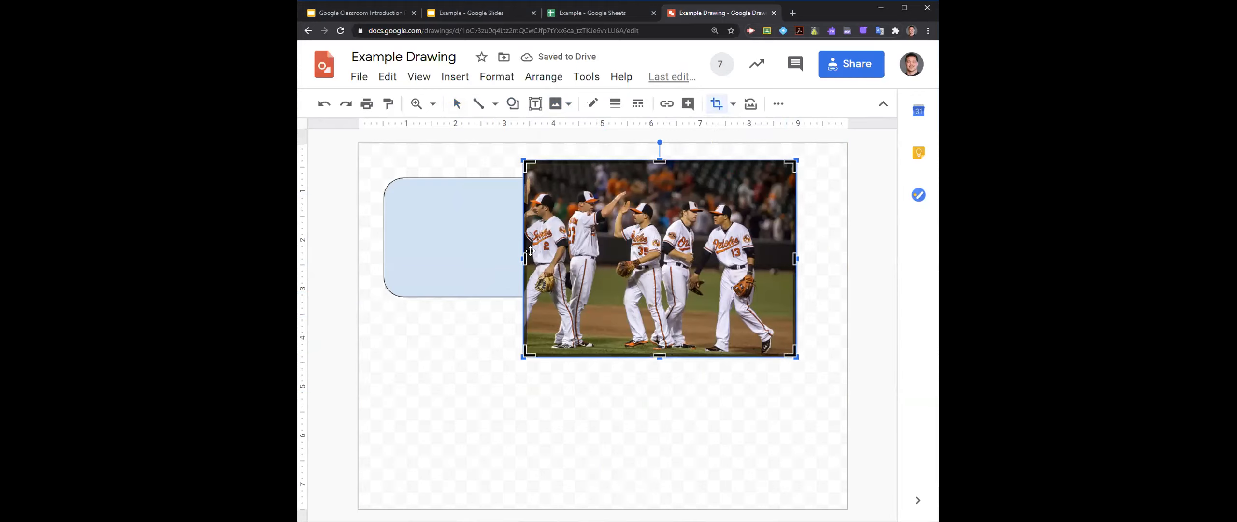
drag(525, 258, 584, 258)
drag(795, 261, 742, 261)
drag(661, 161, 661, 184)
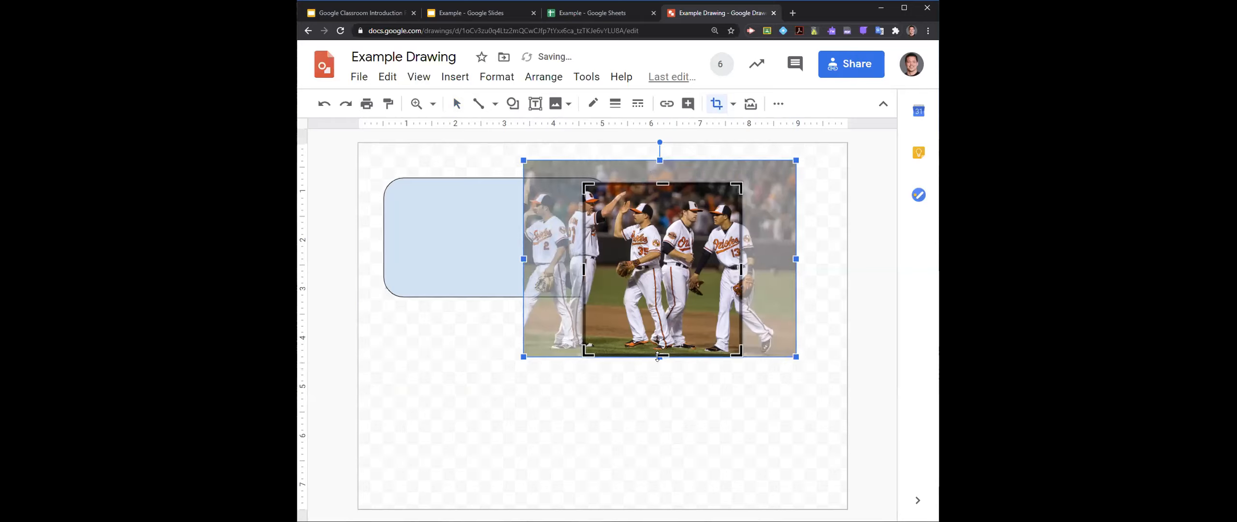
drag(662, 357, 662, 322)
key(Return)
- Move the cropped photo toward the canvas's upper-right corner and the rounded rectangle slightly down toward its left edge
drag(667, 248, 744, 218)
drag(514, 232, 495, 261)
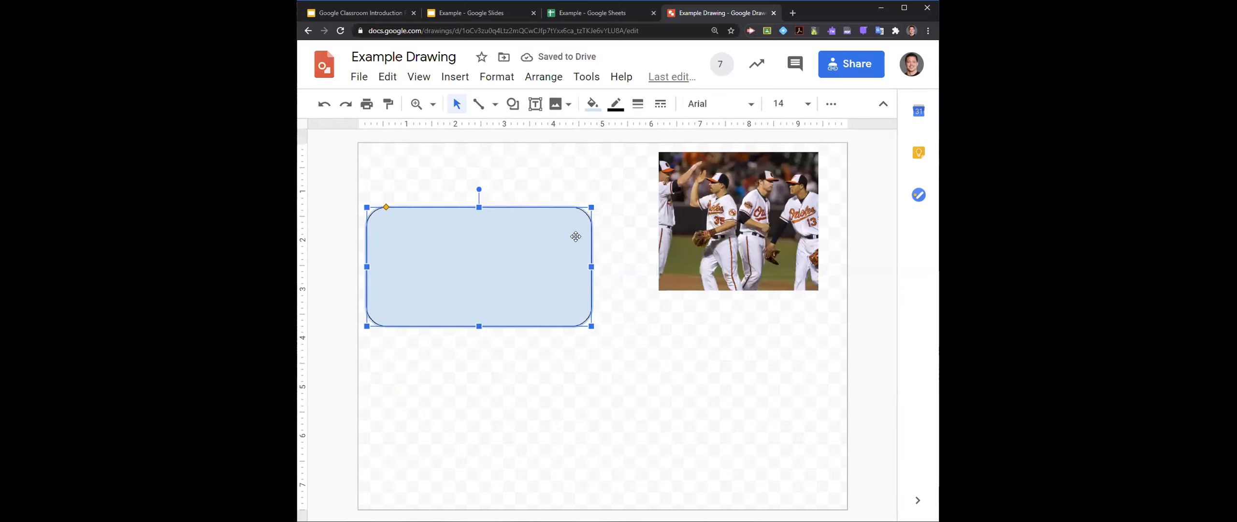
- Change the drawing's sharing permission for anyone with the link to Editor and close the sharing settings
click(838, 72)
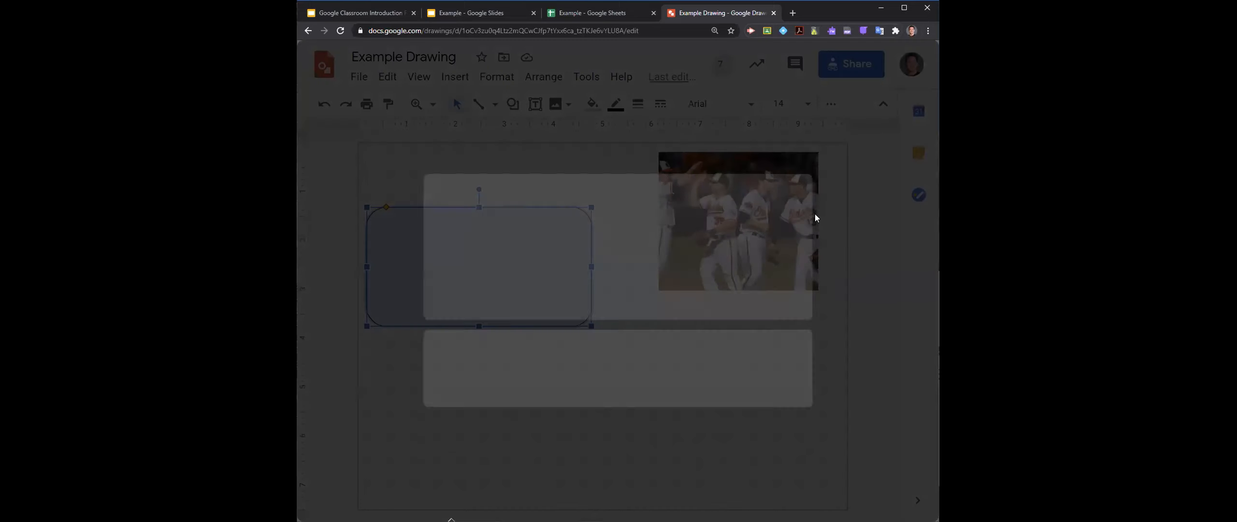
click(414, 408)
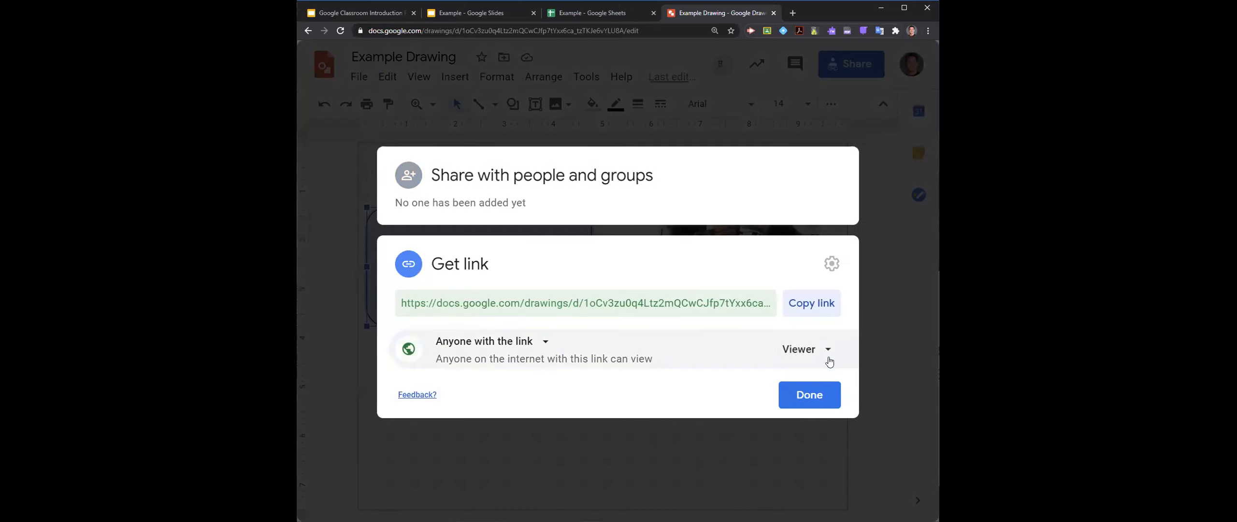
click(825, 351)
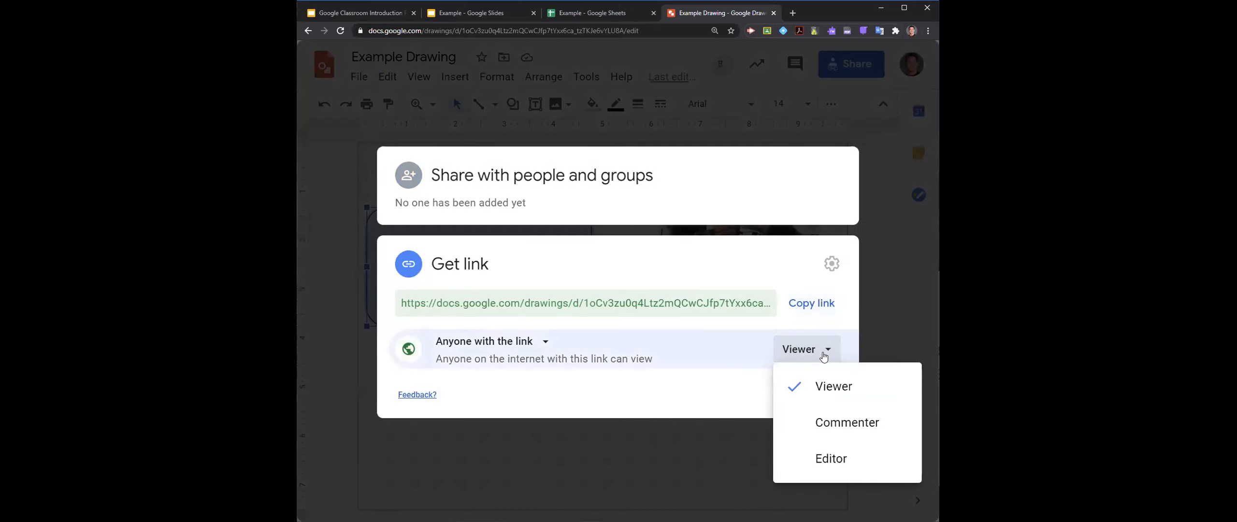
click(819, 452)
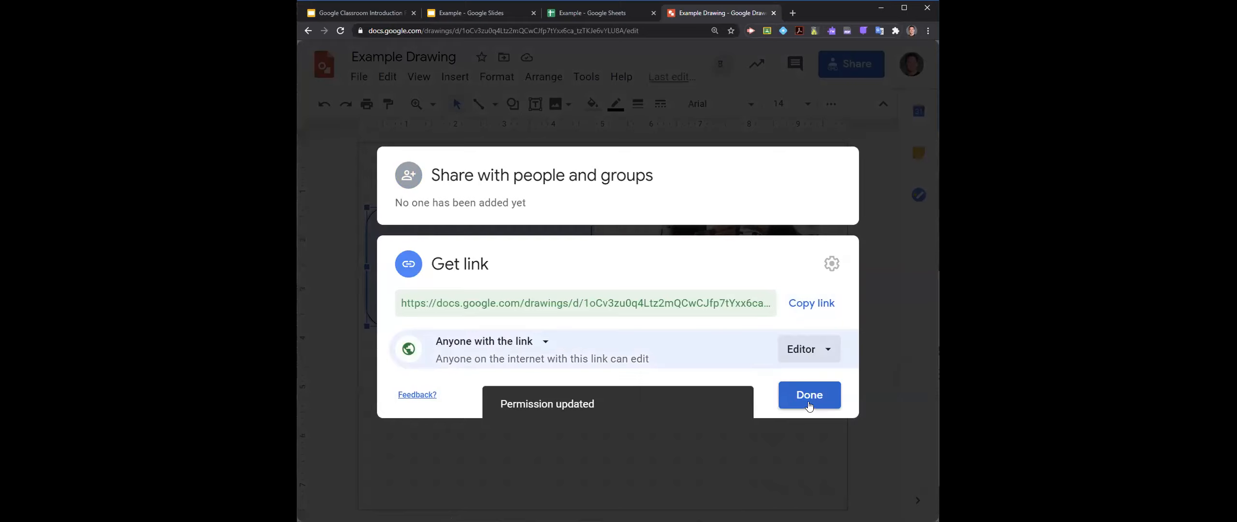
click(808, 402)
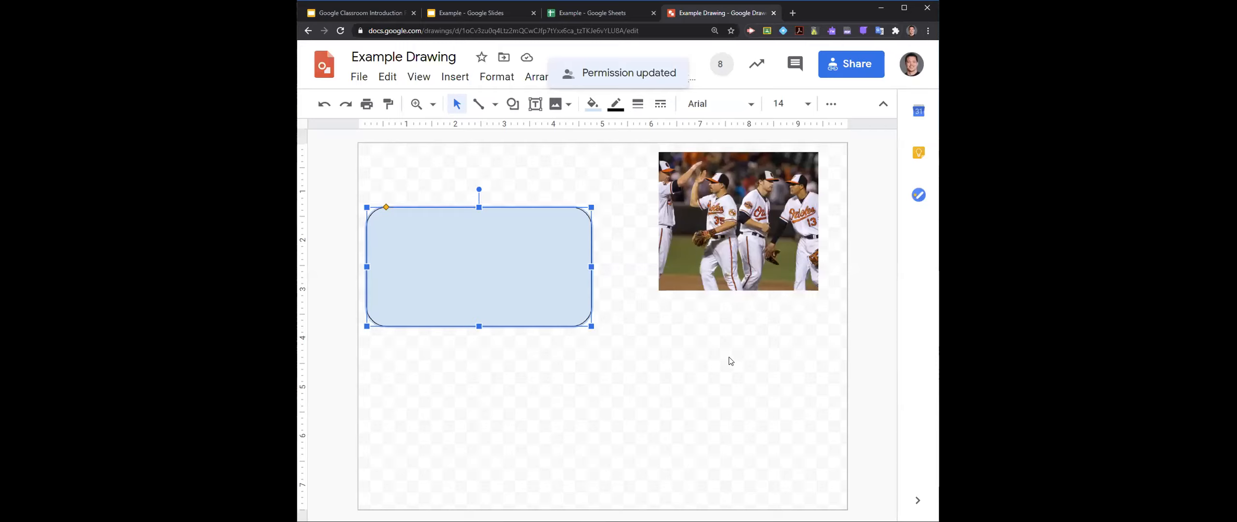
- Draw a winding freehand Scribble line about 4.7 inches wide and 2.6 inches high below the photo
click(494, 104)
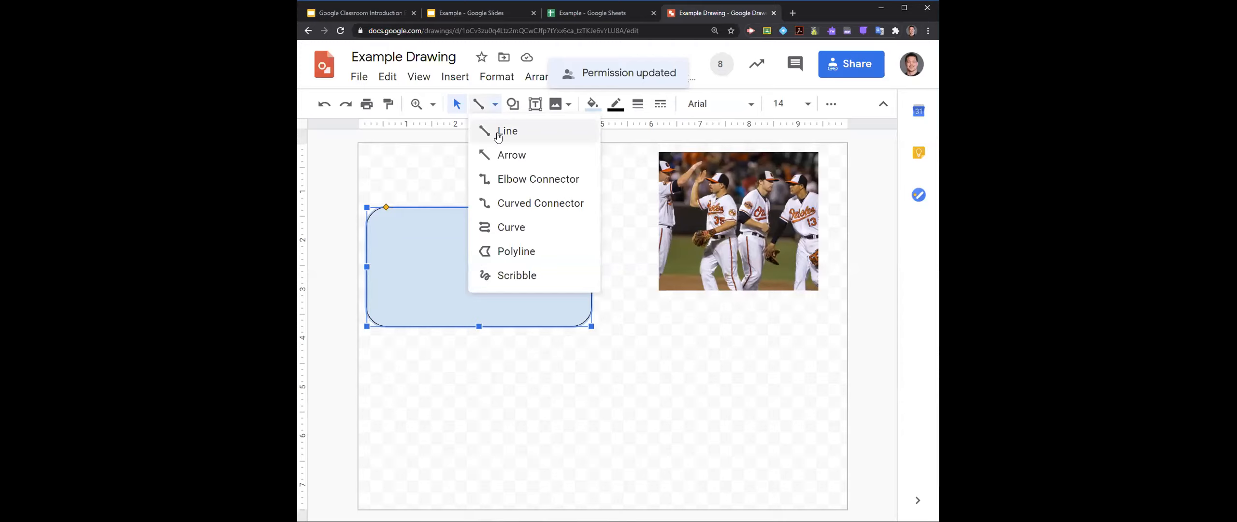
click(517, 275)
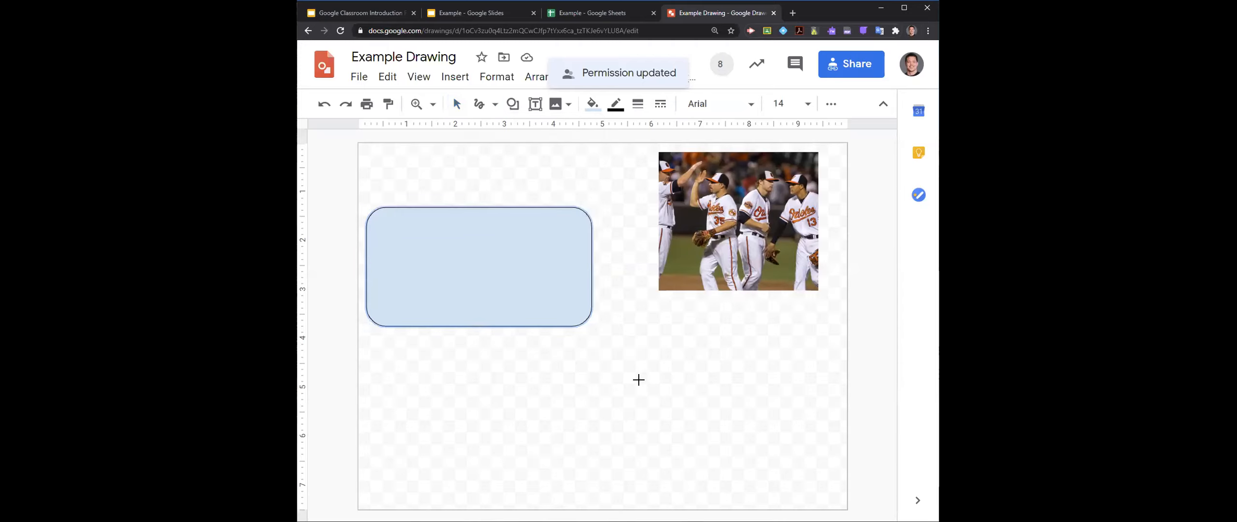
mouse_move(693, 359)
mouse_down()
mouse_move(679, 377)
mouse_move(696, 439)
mouse_move(781, 469)
mouse_move(576, 460)
mouse_move(599, 436)
mouse_move(582, 430)
mouse_up()
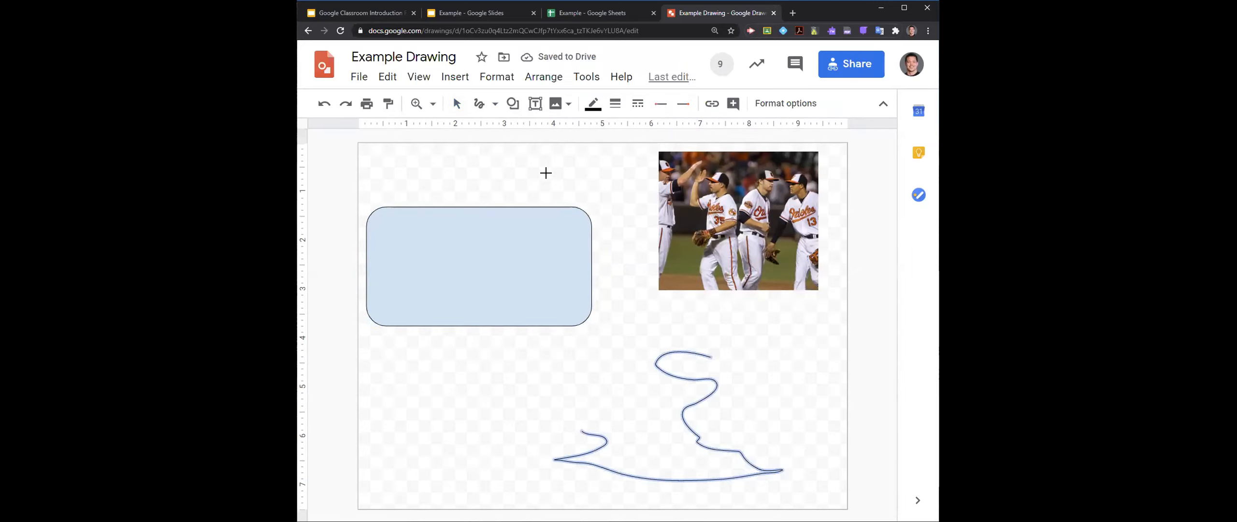
- Open the source options for inserting an image
click(564, 108)
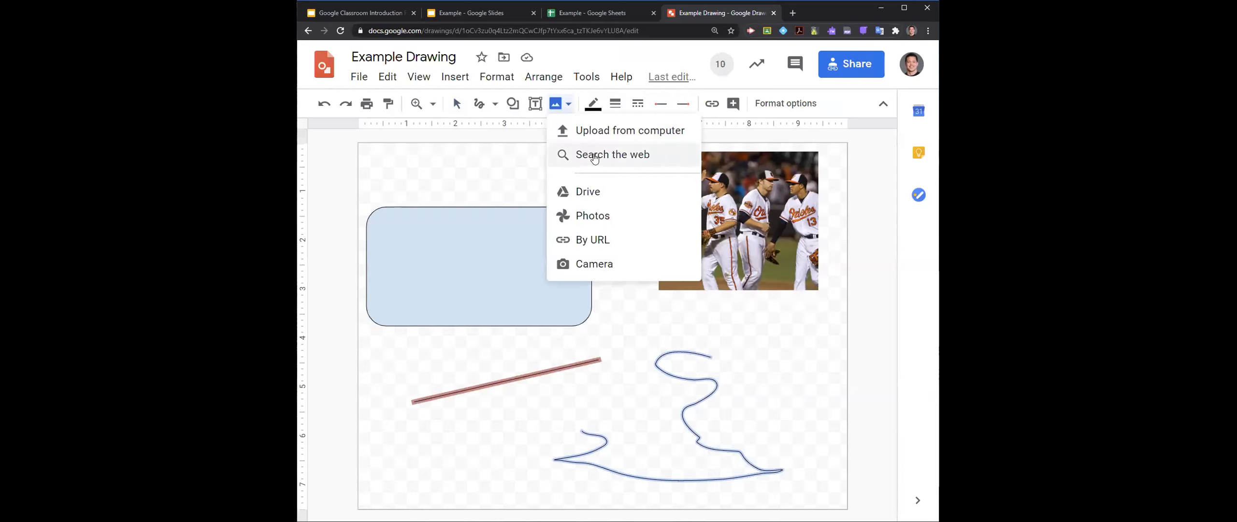
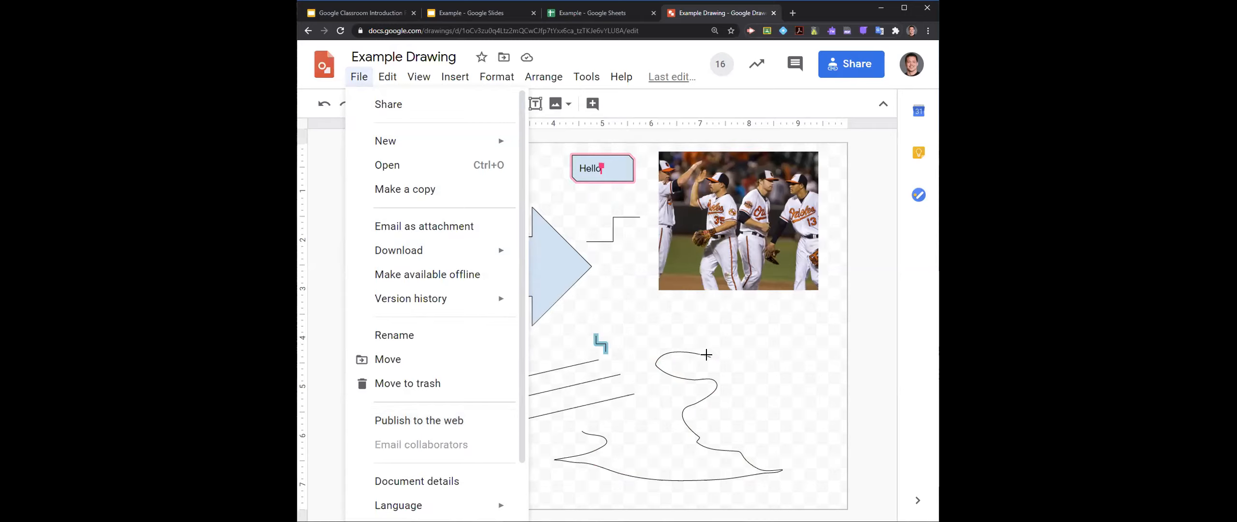
- Close the open drawing menu and the browser tabs holding the example Slides presentation and Sheets spreadsheet
click(740, 349)
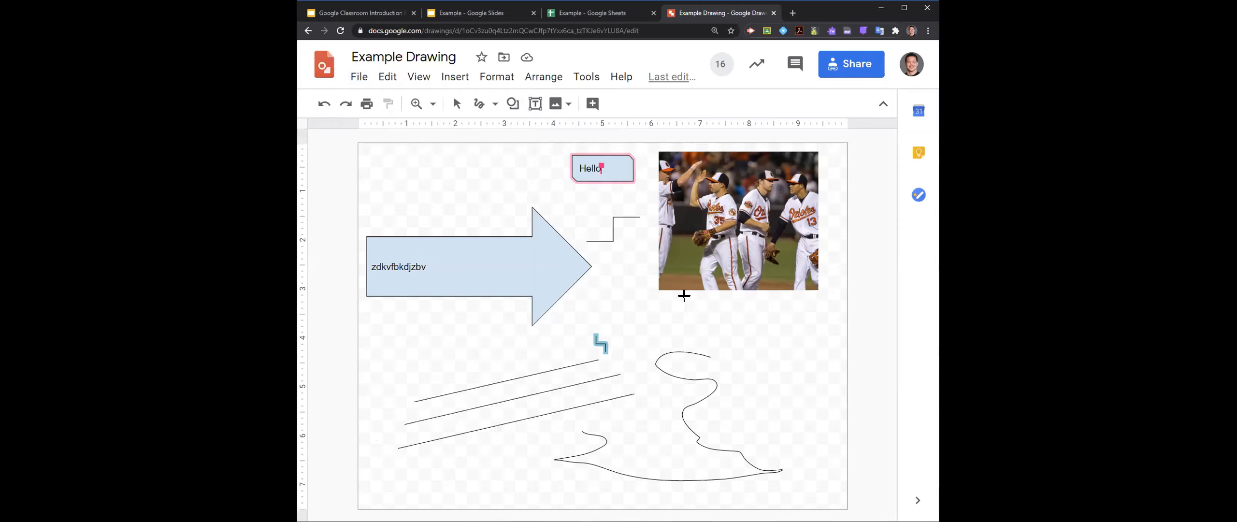
click(510, 12)
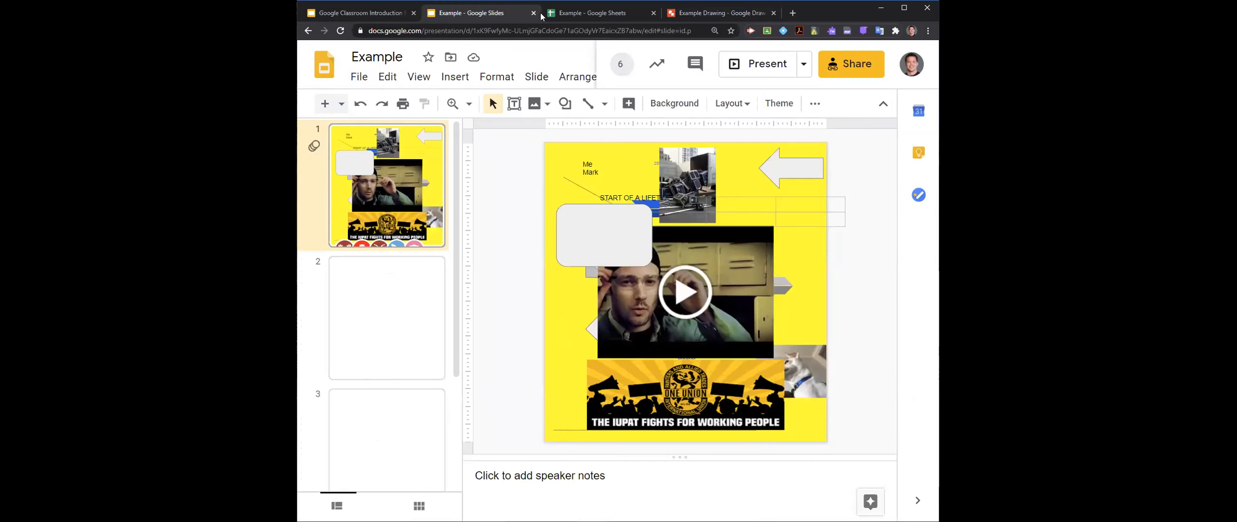
click(534, 13)
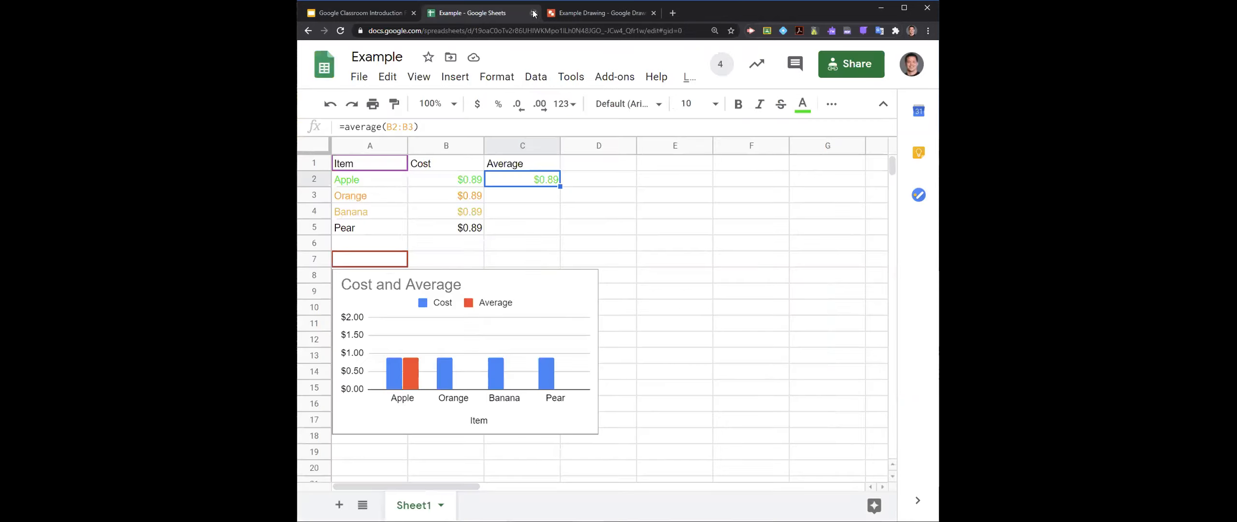
click(534, 14)
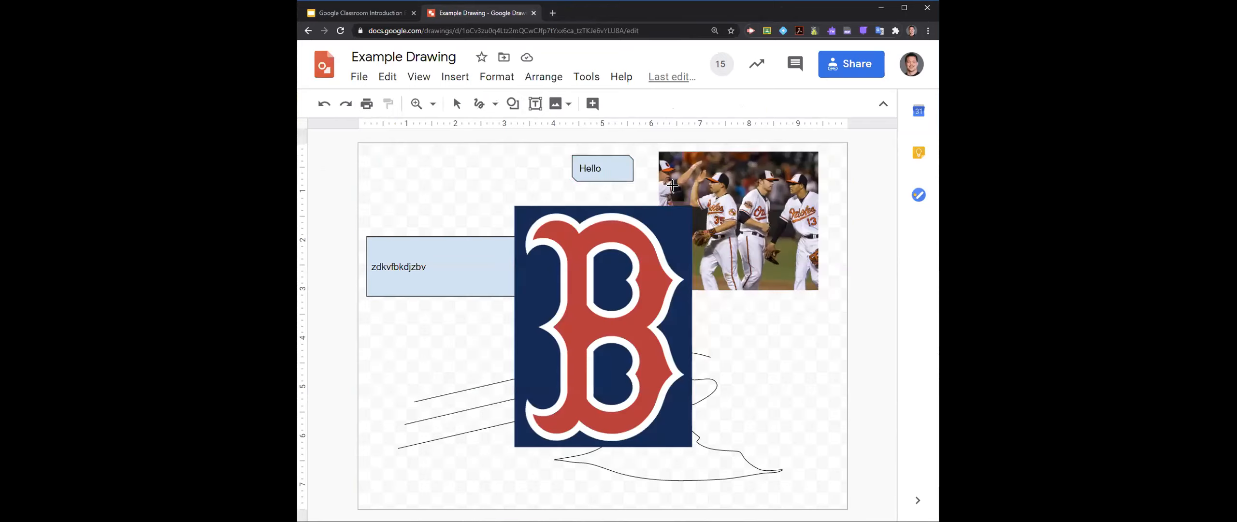
- Open Google Jamboard from the Google apps in a new browser tab and create a new jam
click(552, 13)
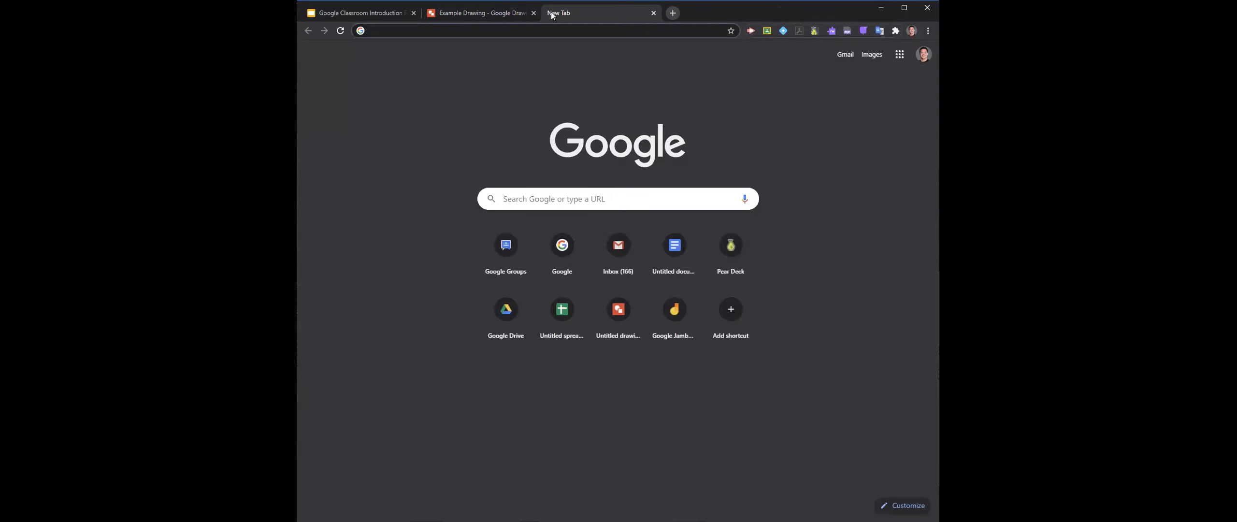
click(897, 58)
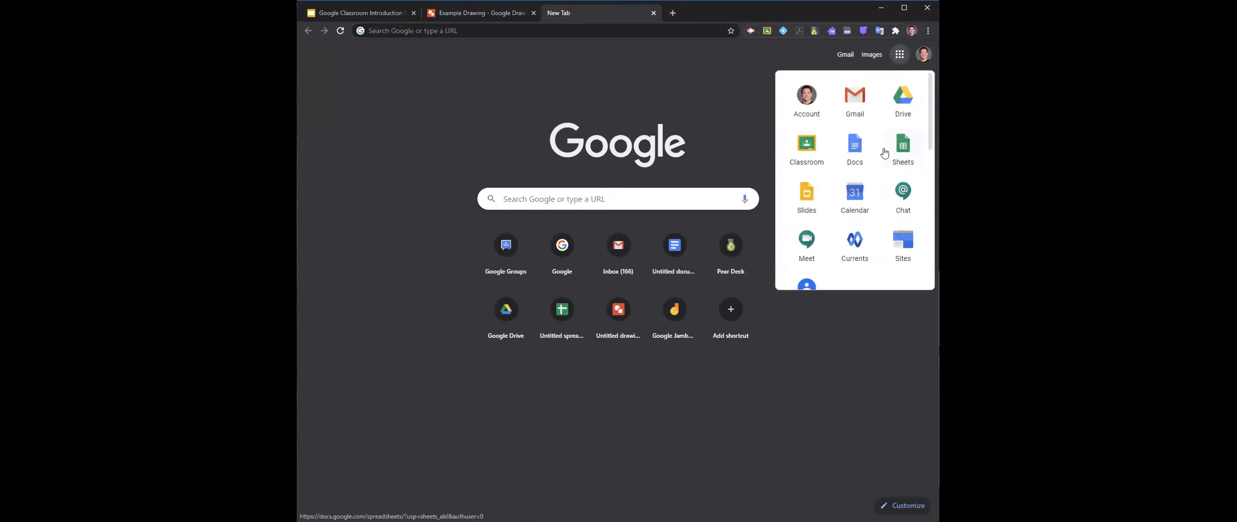
scroll(884, 154, down, 3)
scroll(884, 153, down, 4)
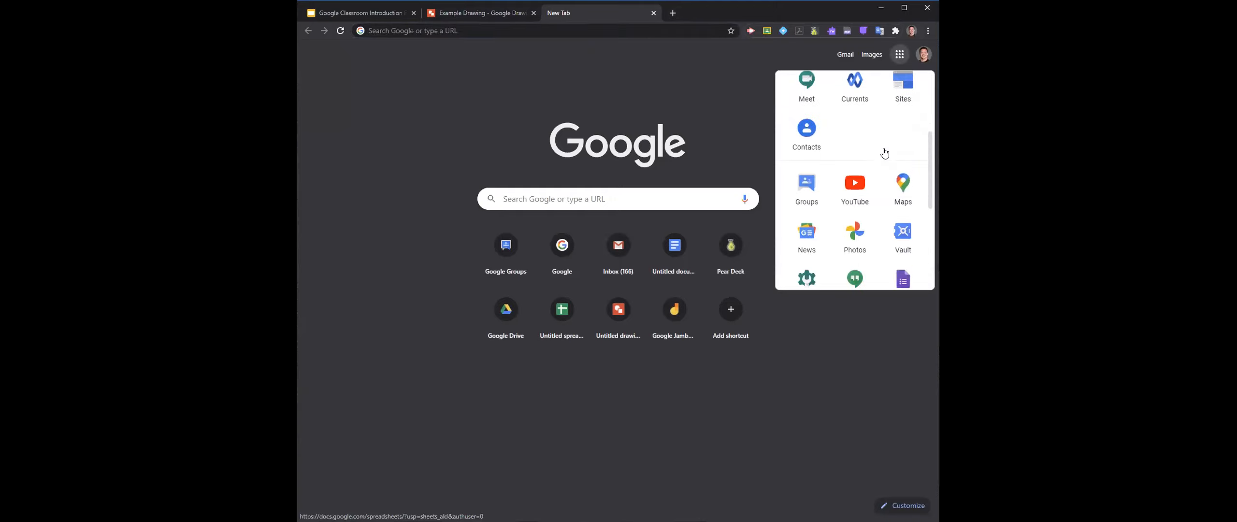
click(856, 224)
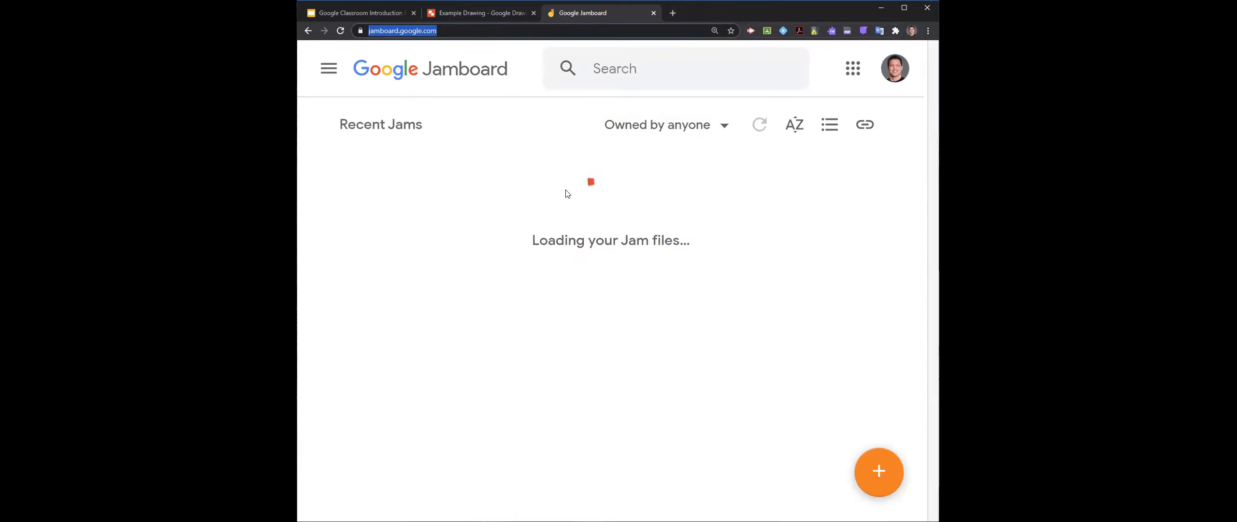
click(882, 469)
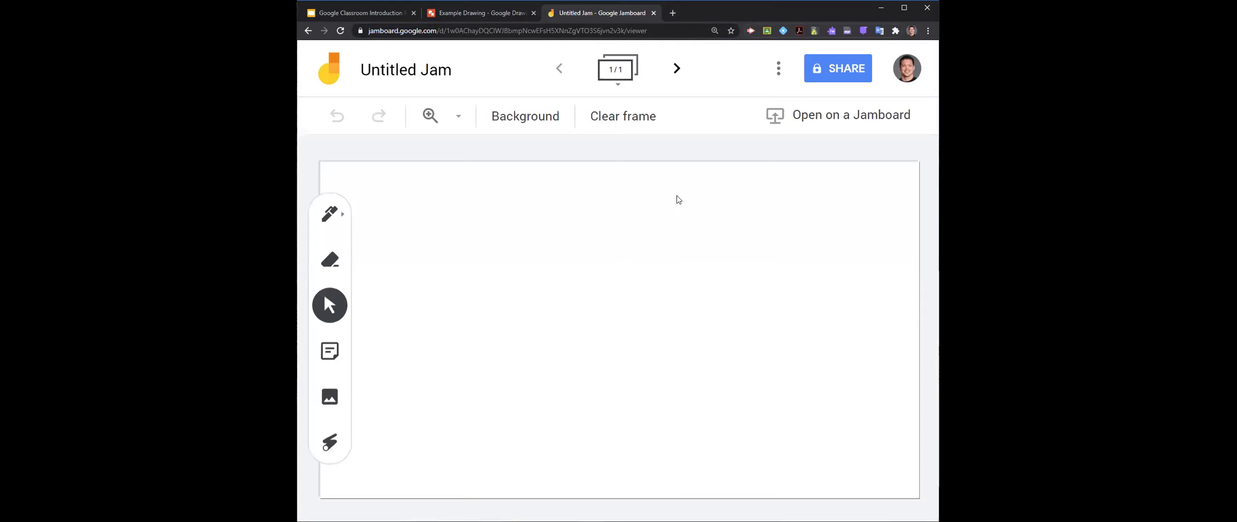
- Rename the new jam as Example Jam
click(442, 72)
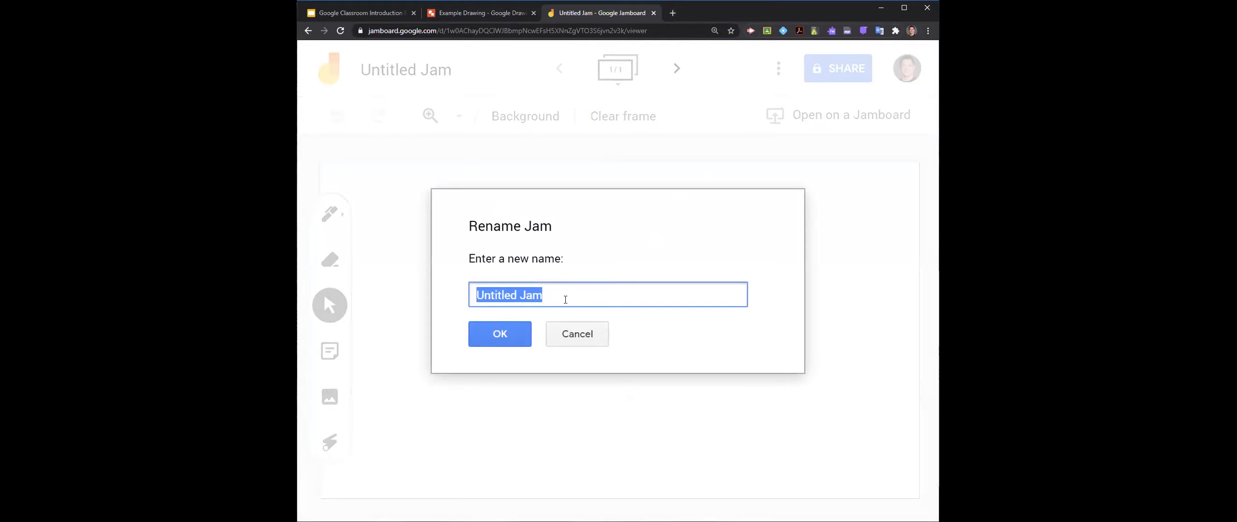
text(Ex)
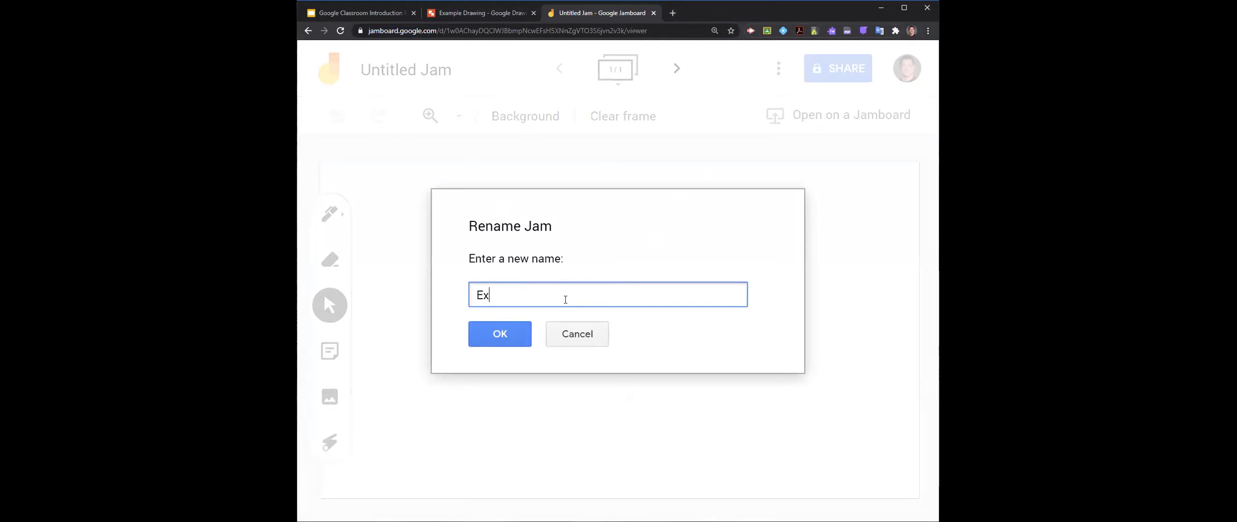
text(ample Jam)
click(500, 339)
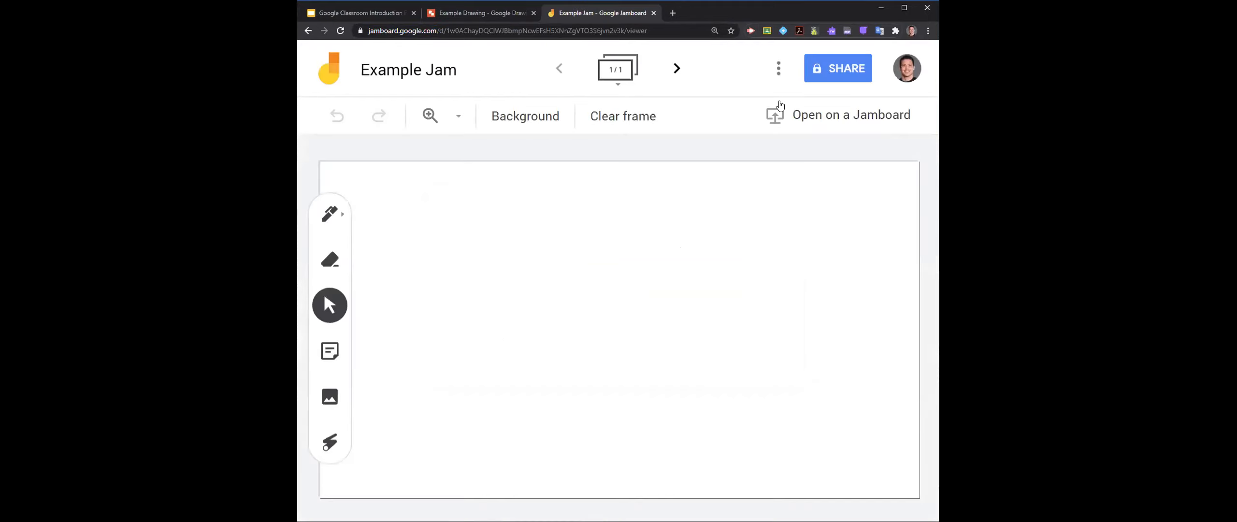
- Set the jam's link sharing to anyone with the link as Editor, then check and close the sharing settings
click(838, 68)
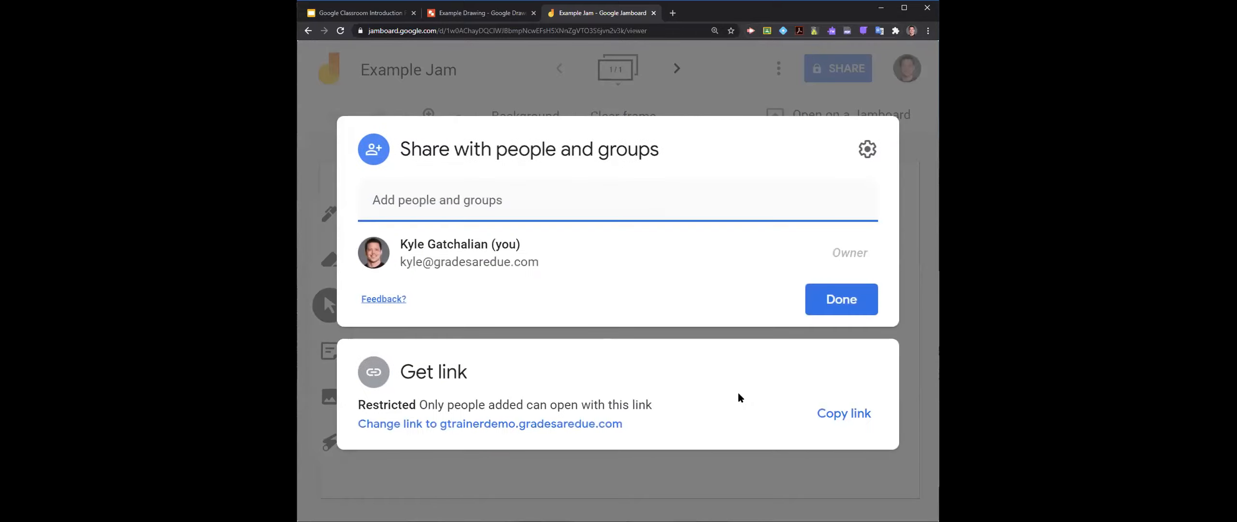
click(599, 426)
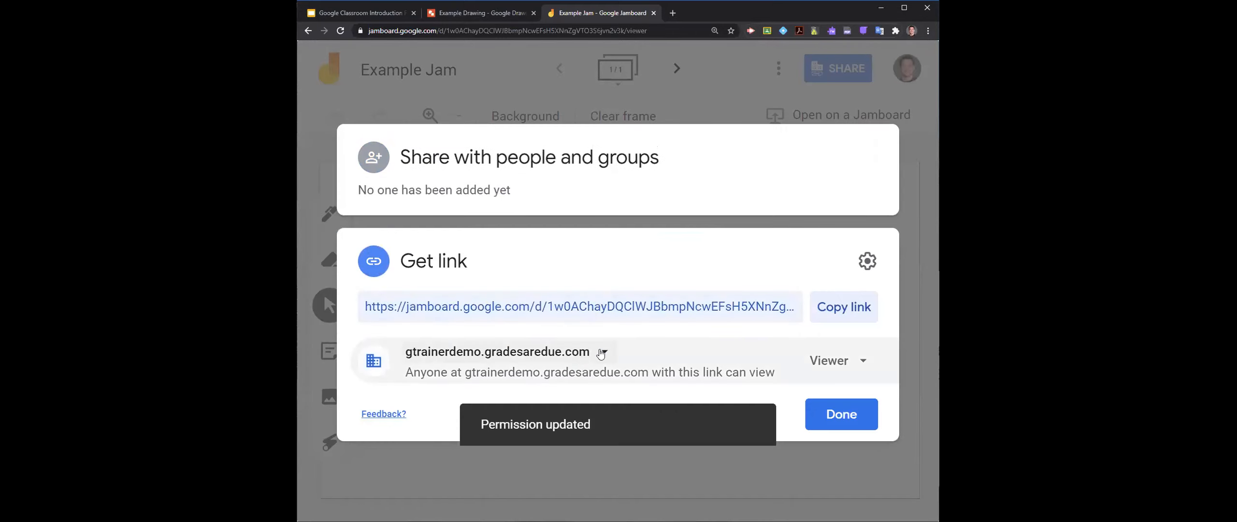
click(561, 352)
click(560, 327)
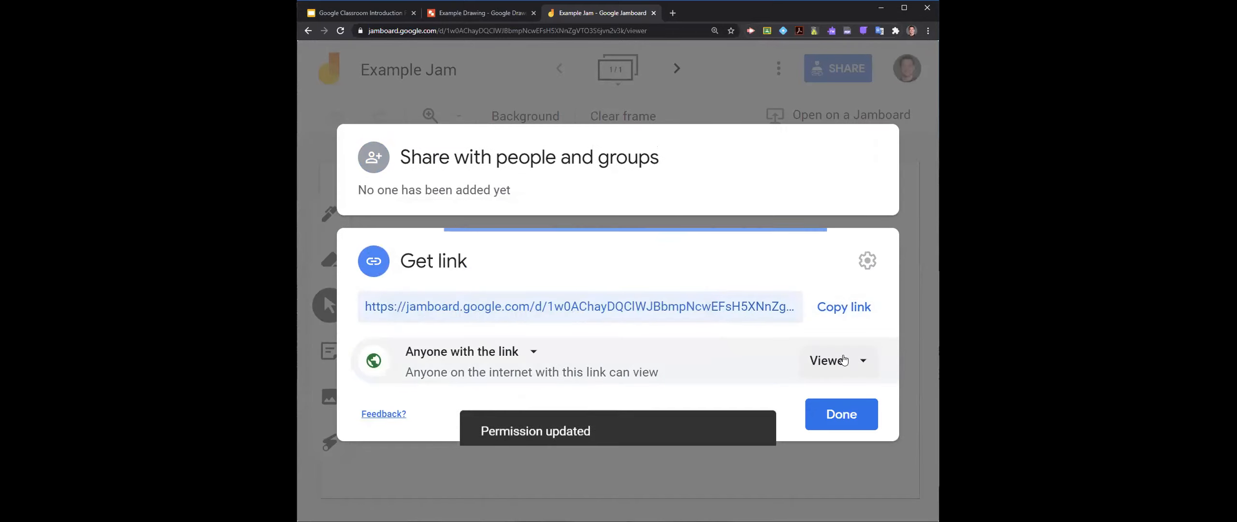
click(853, 367)
click(812, 446)
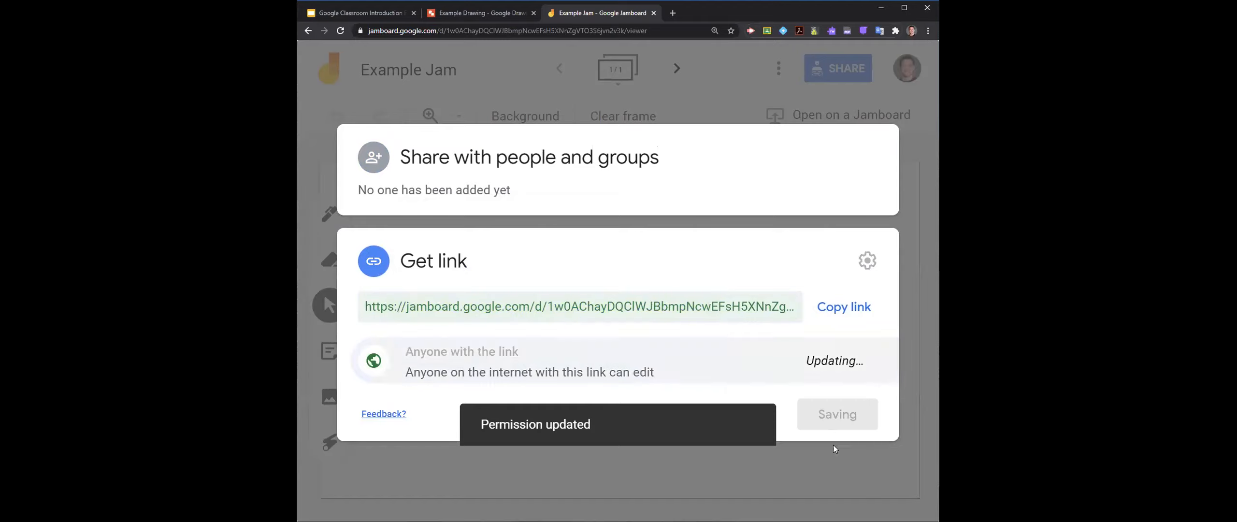
click(840, 419)
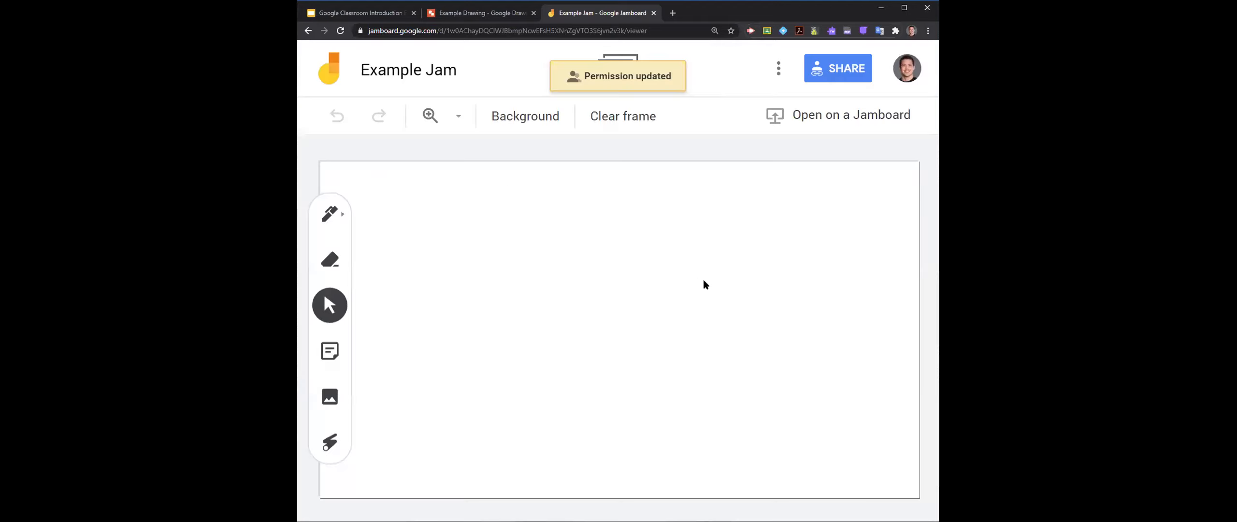
click(847, 81)
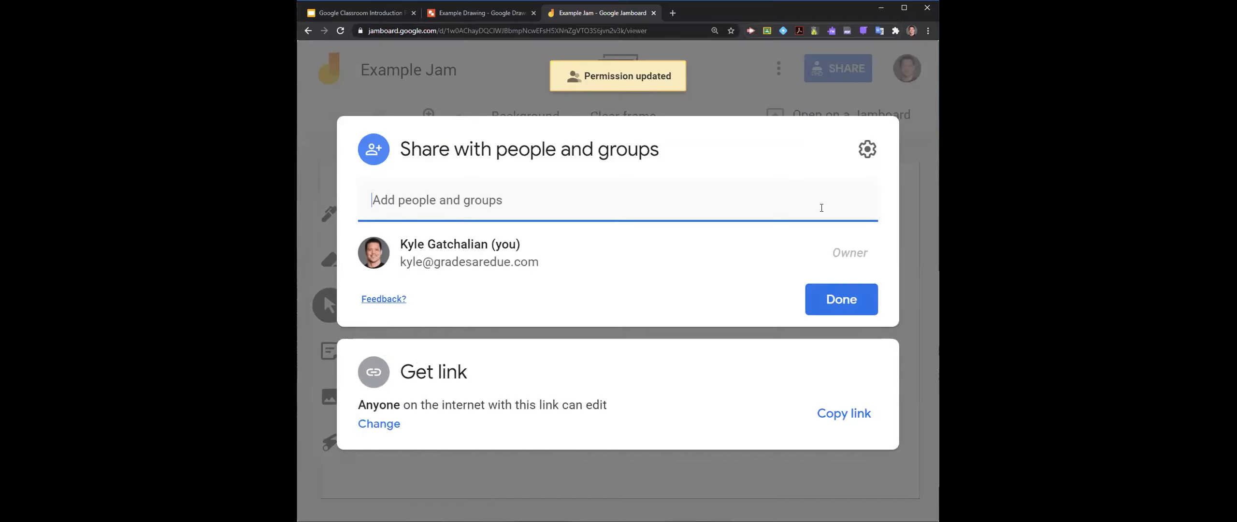
click(928, 375)
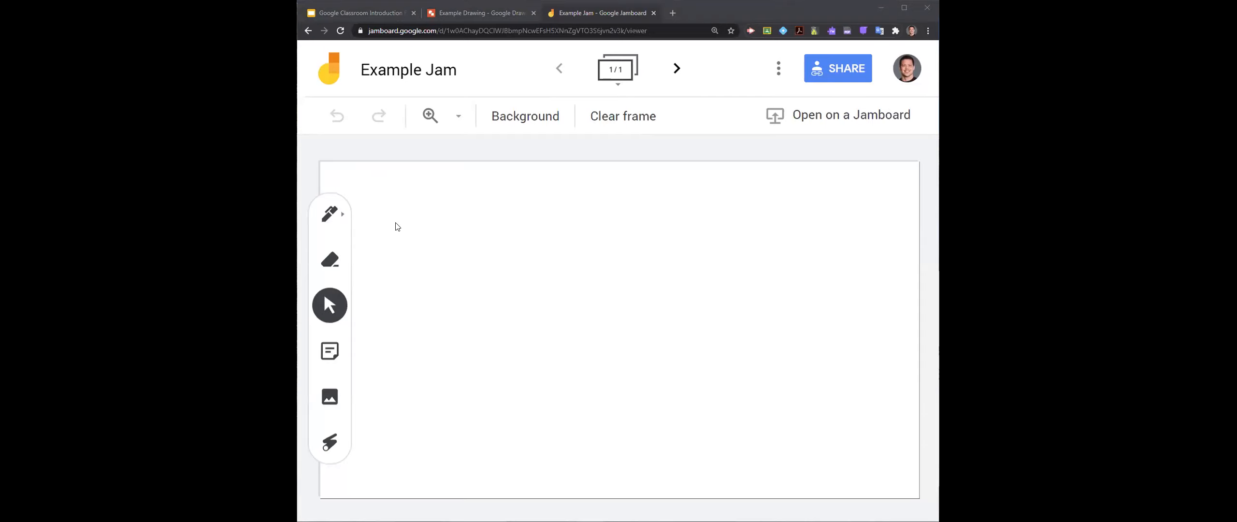
- Examine the jam's pen options, the eraser, select, sticky note and laser tools, and its additional file actions
click(341, 213)
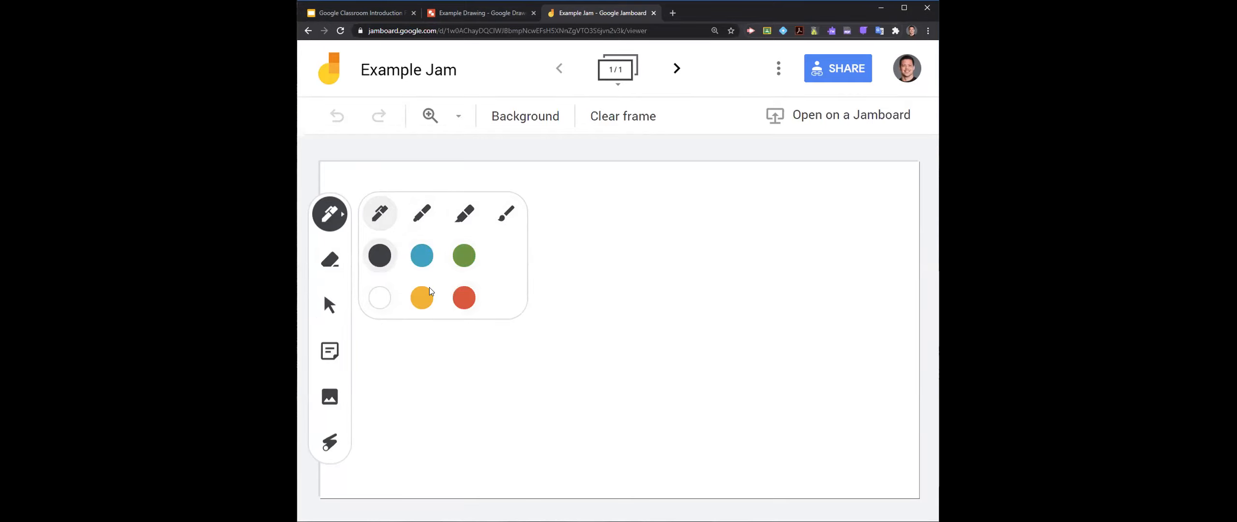
click(330, 264)
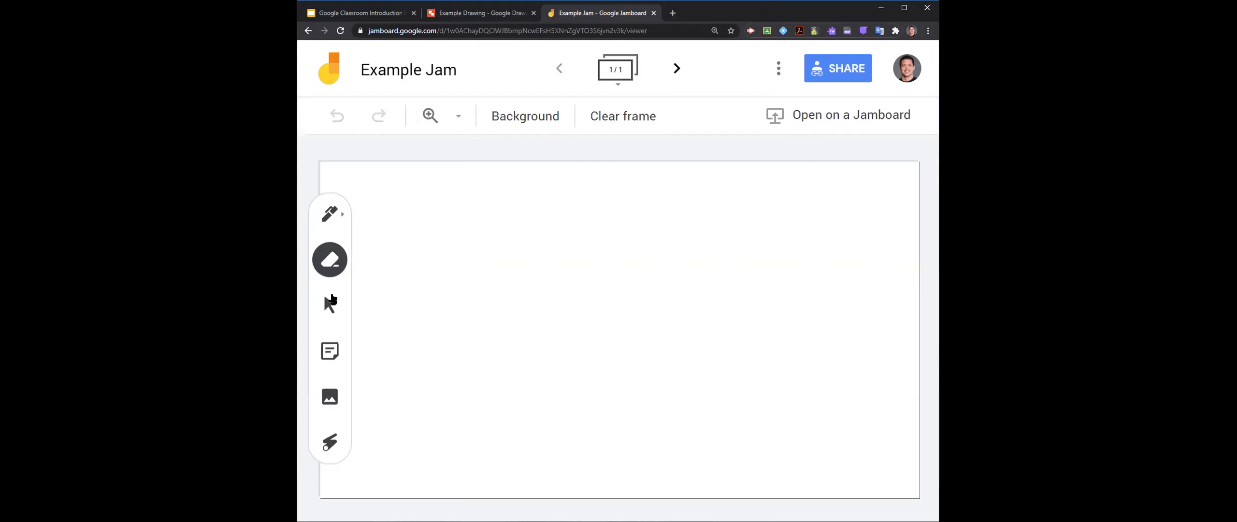
click(329, 306)
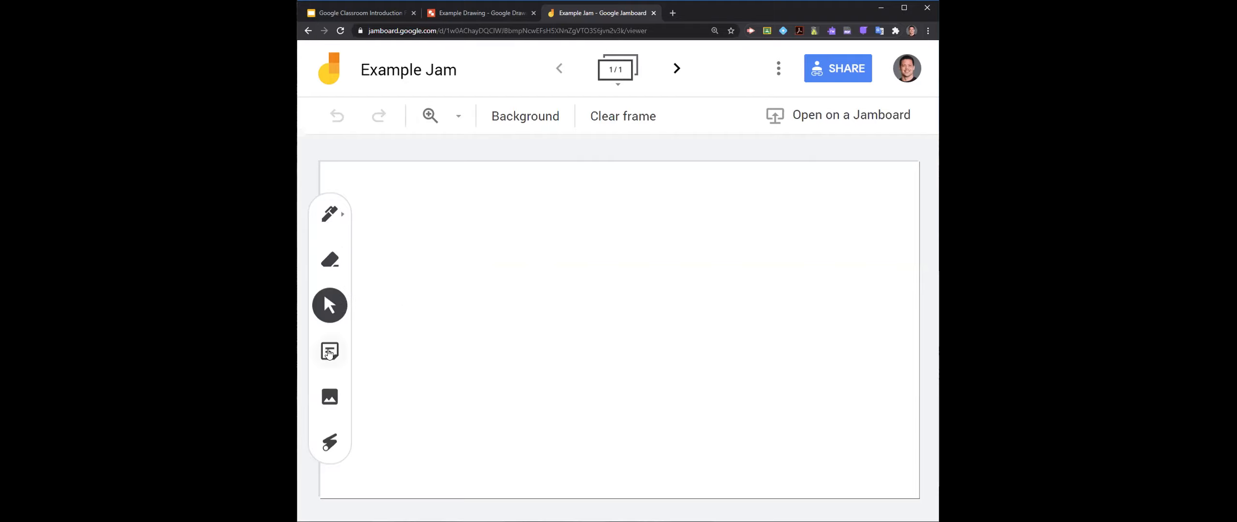
click(329, 352)
click(360, 331)
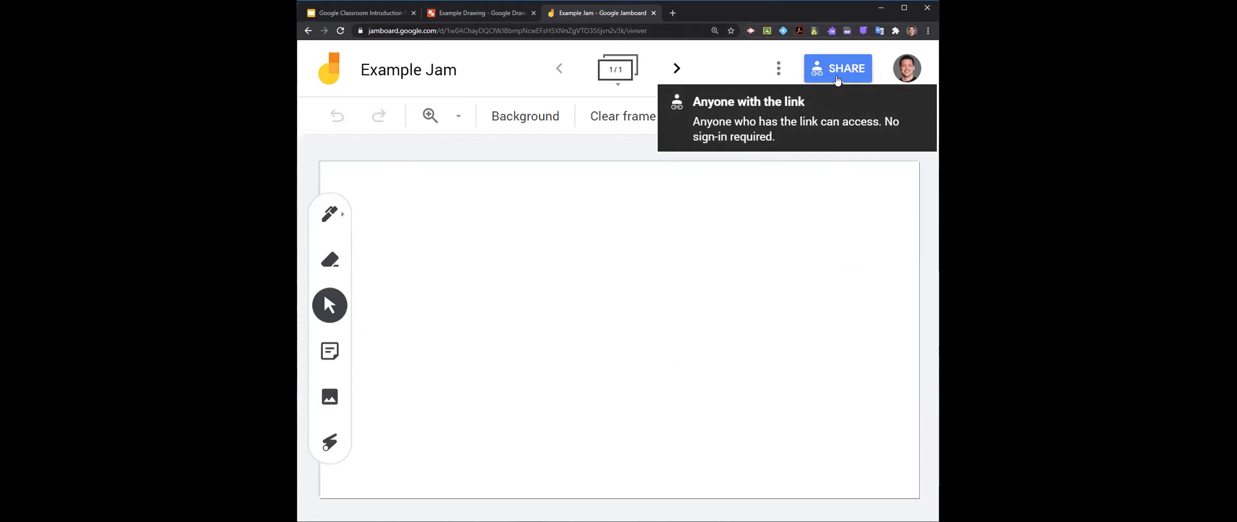
click(329, 442)
mouse_move(468, 355)
mouse_down()
mouse_move(720, 304)
mouse_move(674, 279)
mouse_move(723, 231)
mouse_up()
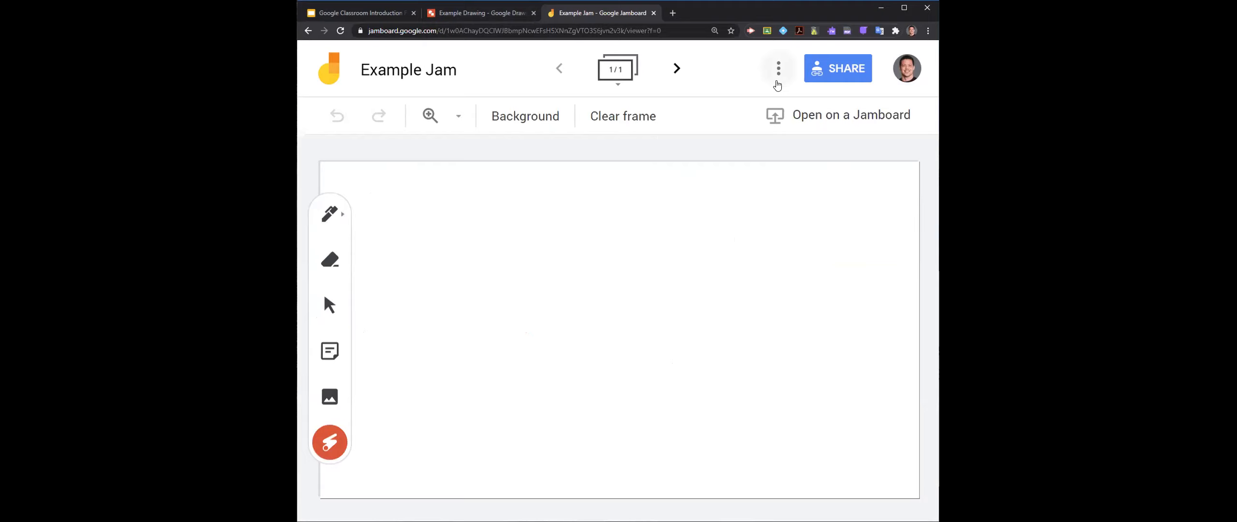
click(777, 82)
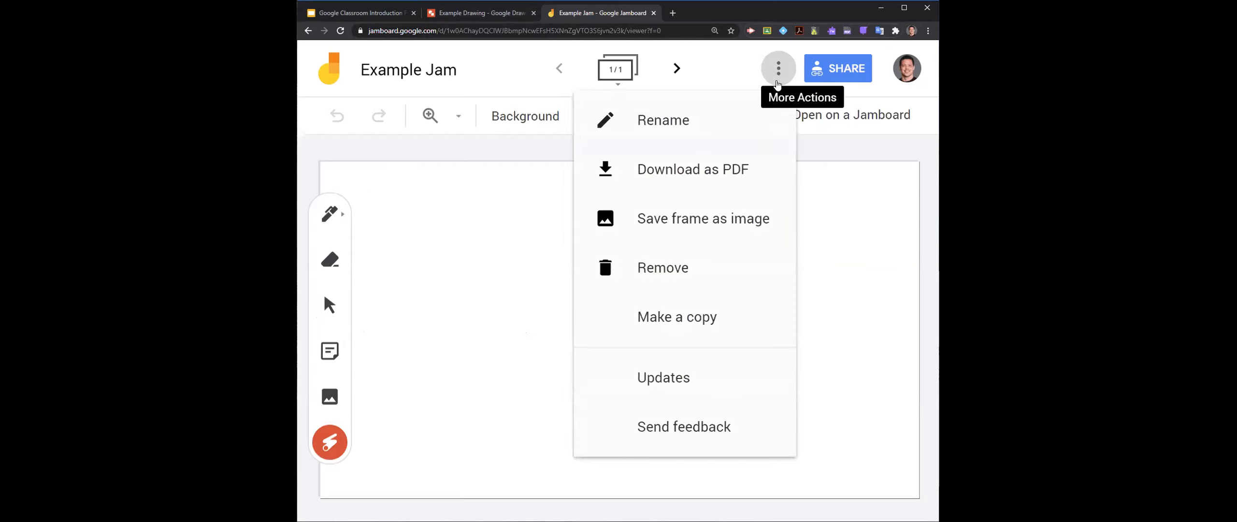
click(401, 237)
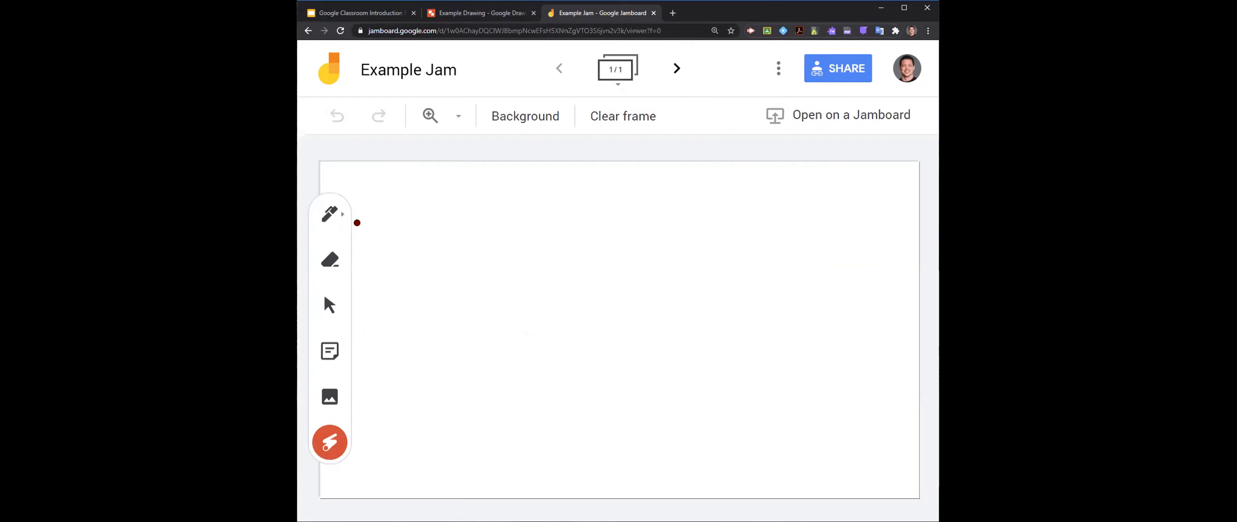
- Add a yellow sticky note reading "Reminder: Get" to the jam
click(328, 356)
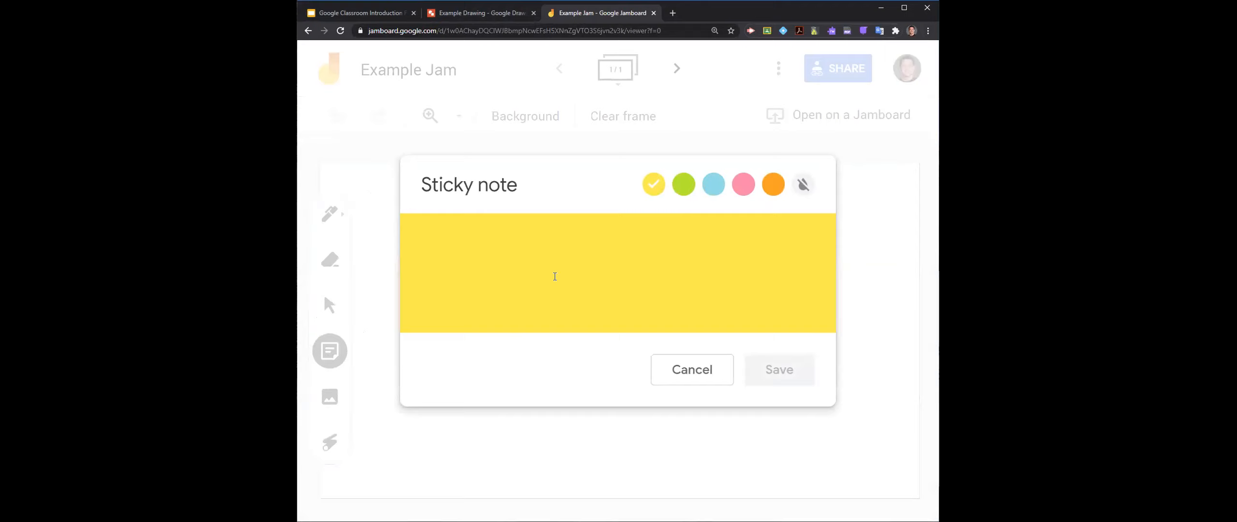
text(Reminder:)
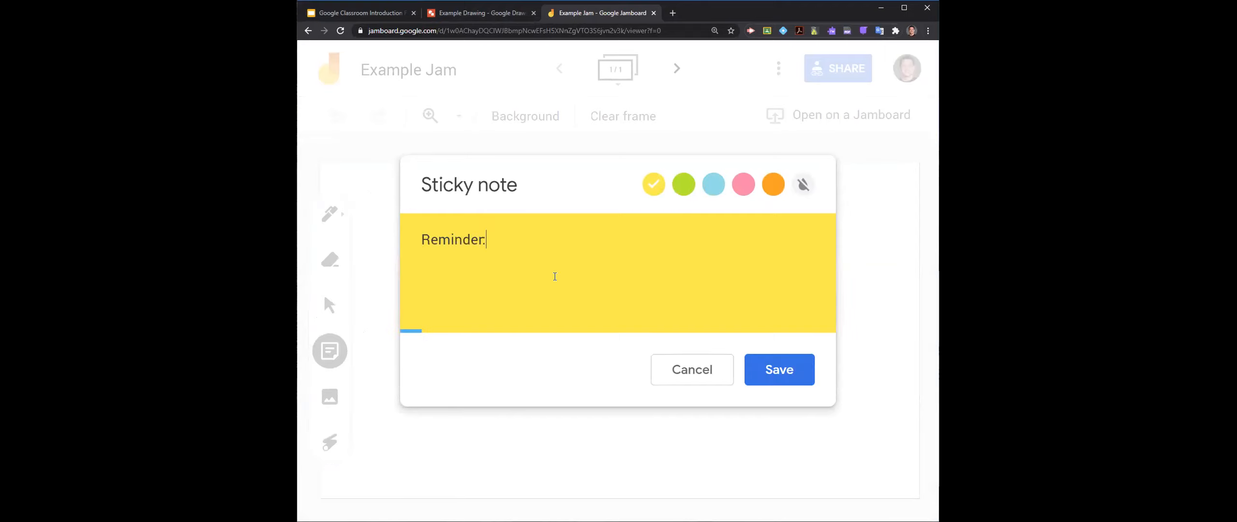
text( Get)
click(659, 128)
- Copy the jam's sharing link and close the sharing settings
click(819, 75)
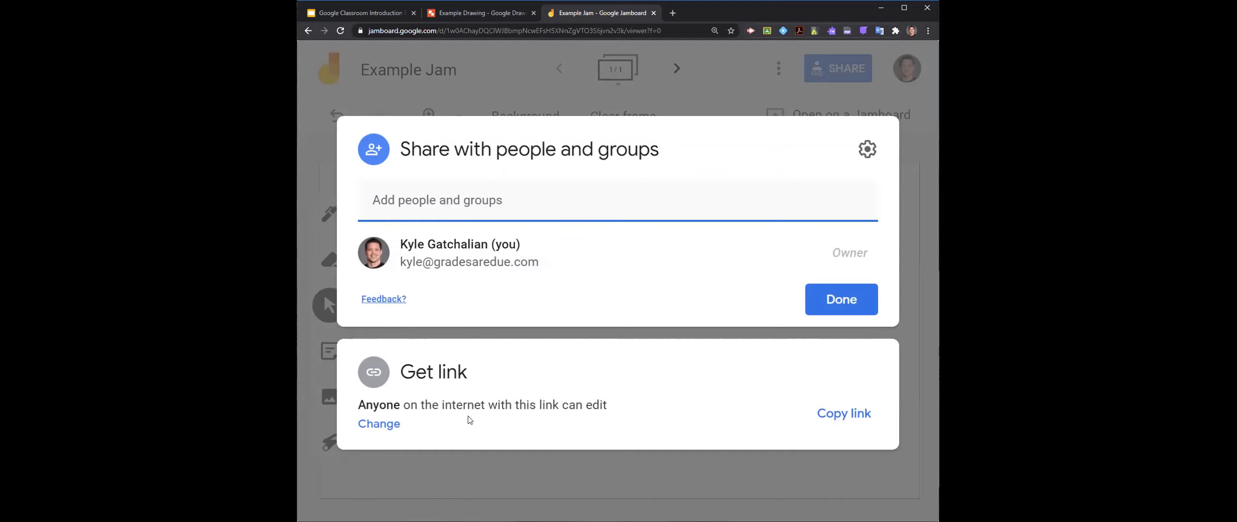
click(392, 426)
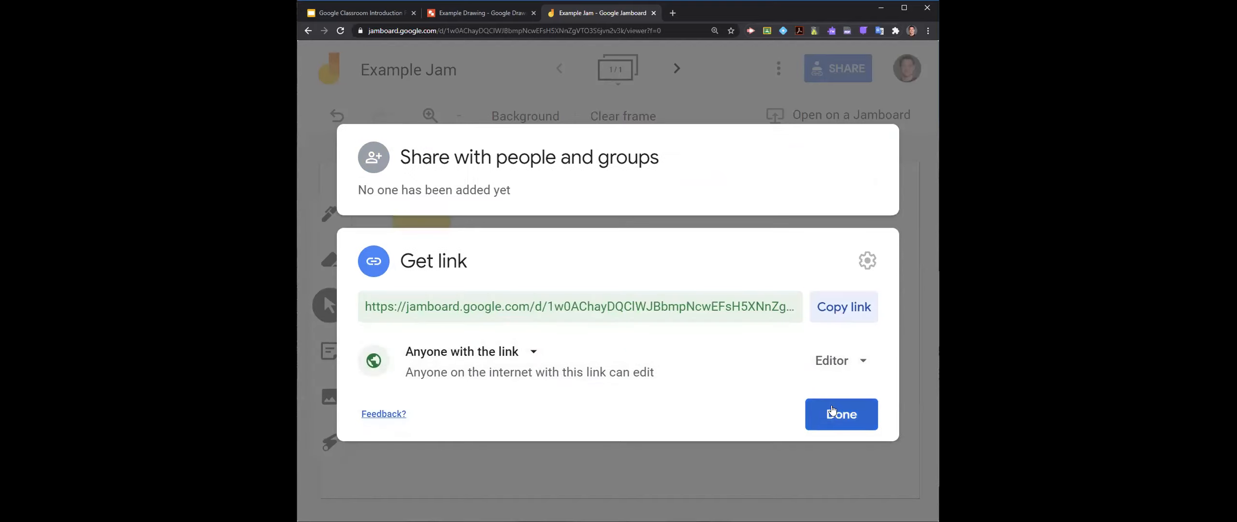
click(841, 313)
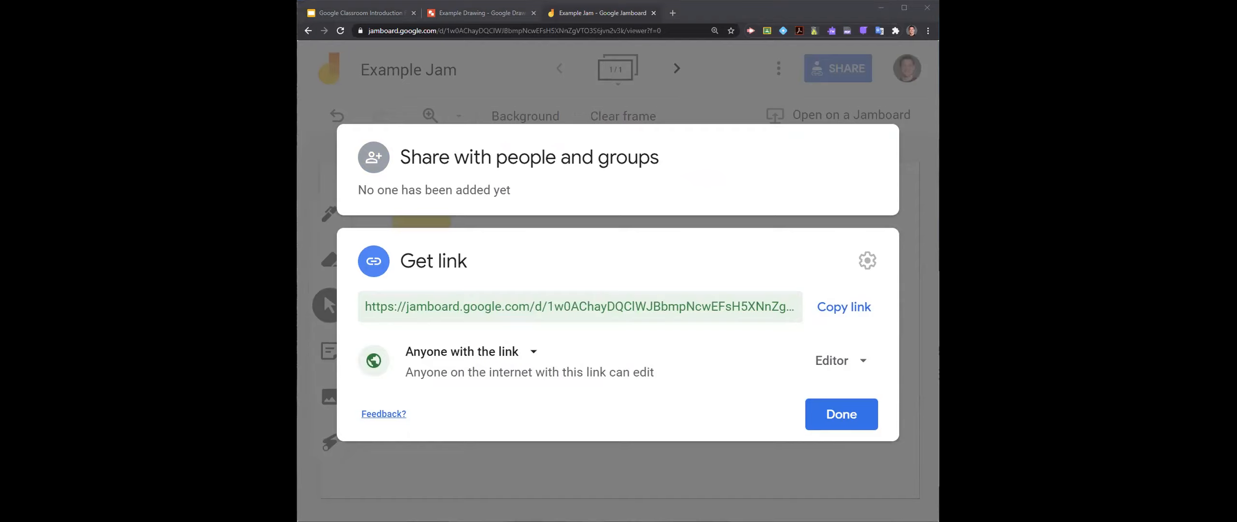
click(841, 414)
- Edit the yellow sticky note to read "Reminder: Get tools for project" and enlarge the note slightly
click(440, 207)
click(450, 169)
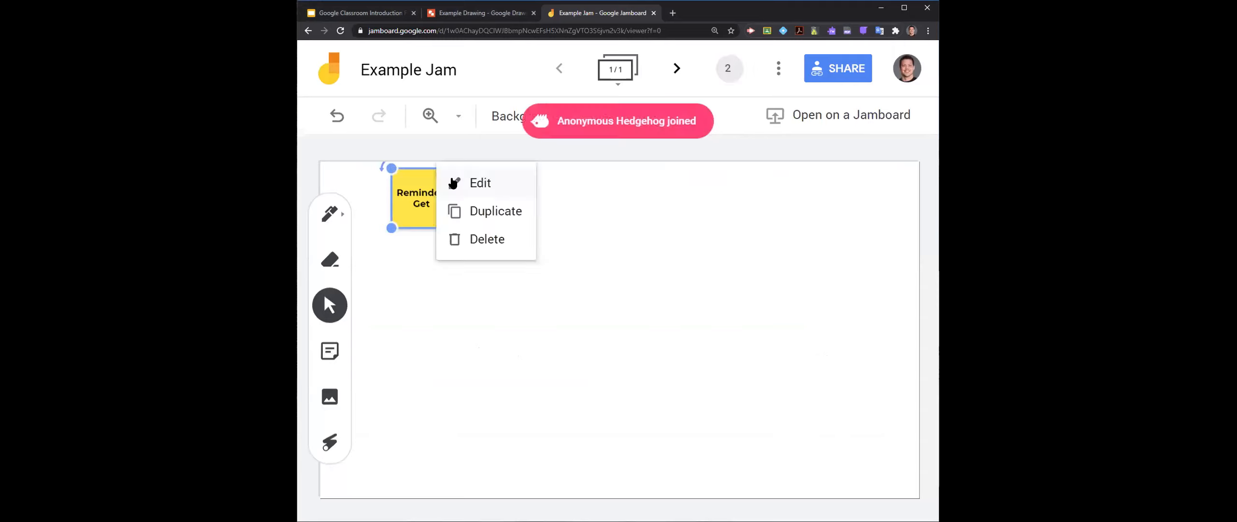
click(479, 183)
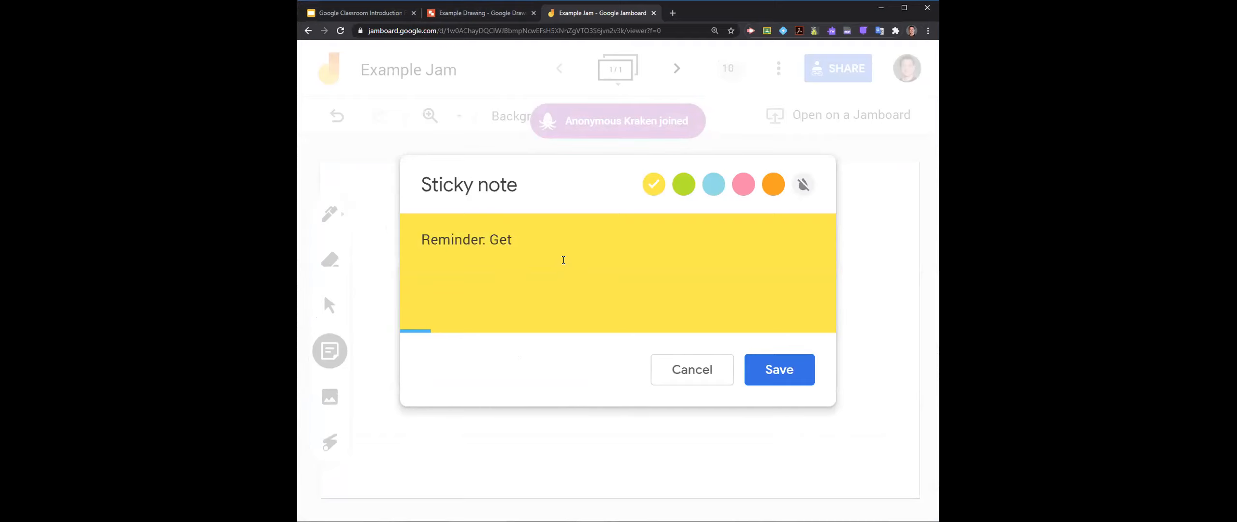
text(items)
key(BackSpace)
key(BackSpace)
key(BackSpace)
key(BackSpace)
key(BackSpace)
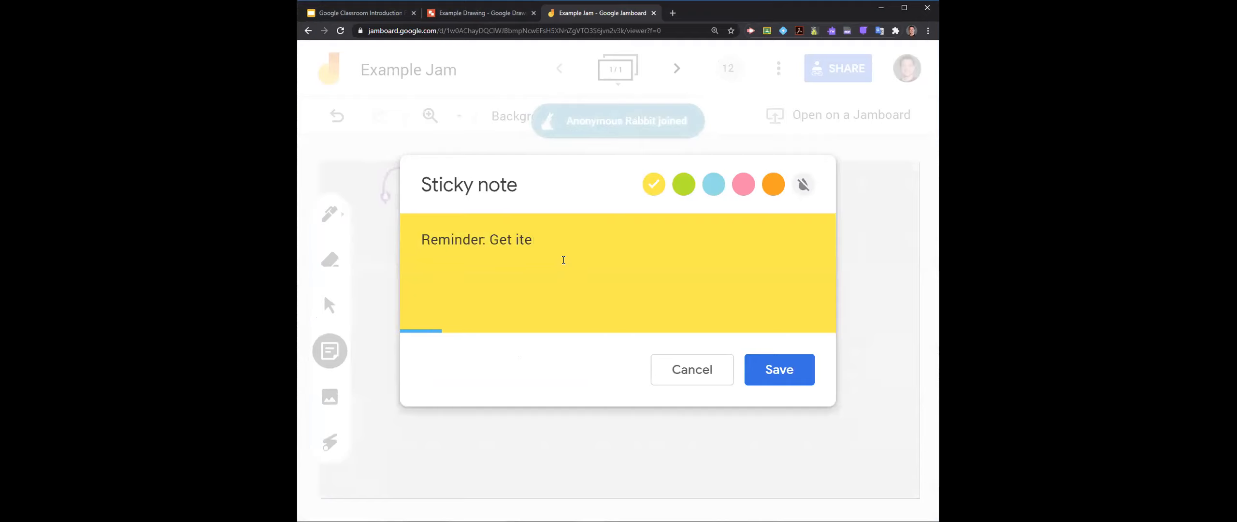
text(tools )
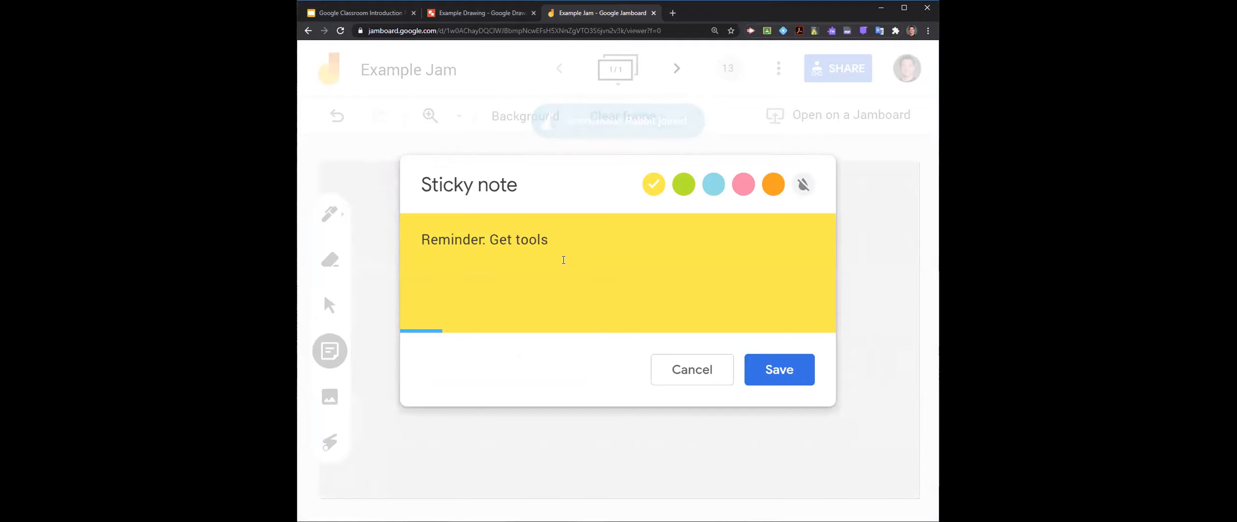
text(for )
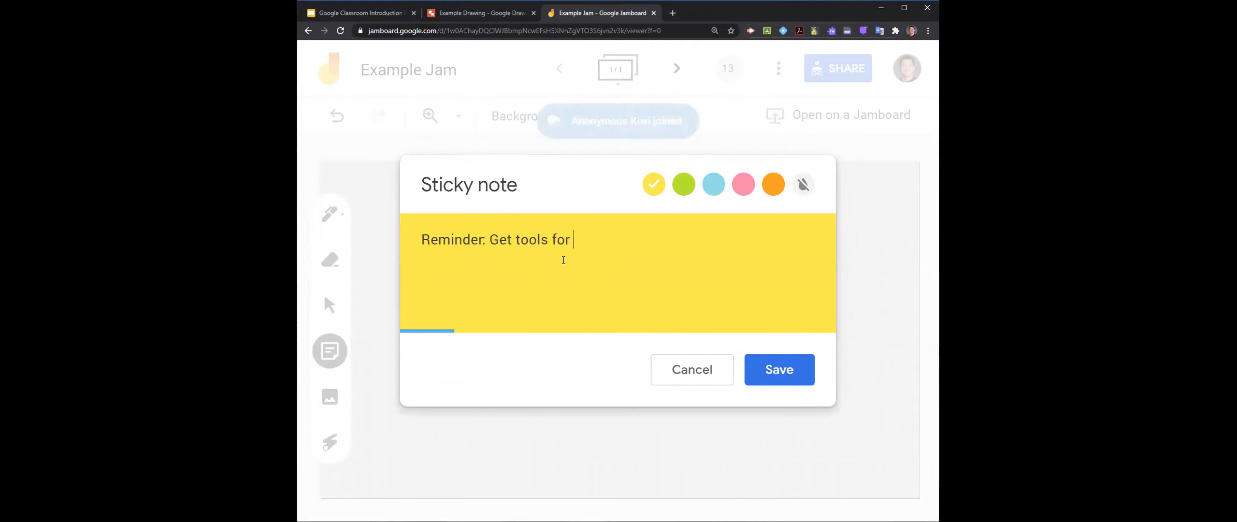
text(project)
click(779, 369)
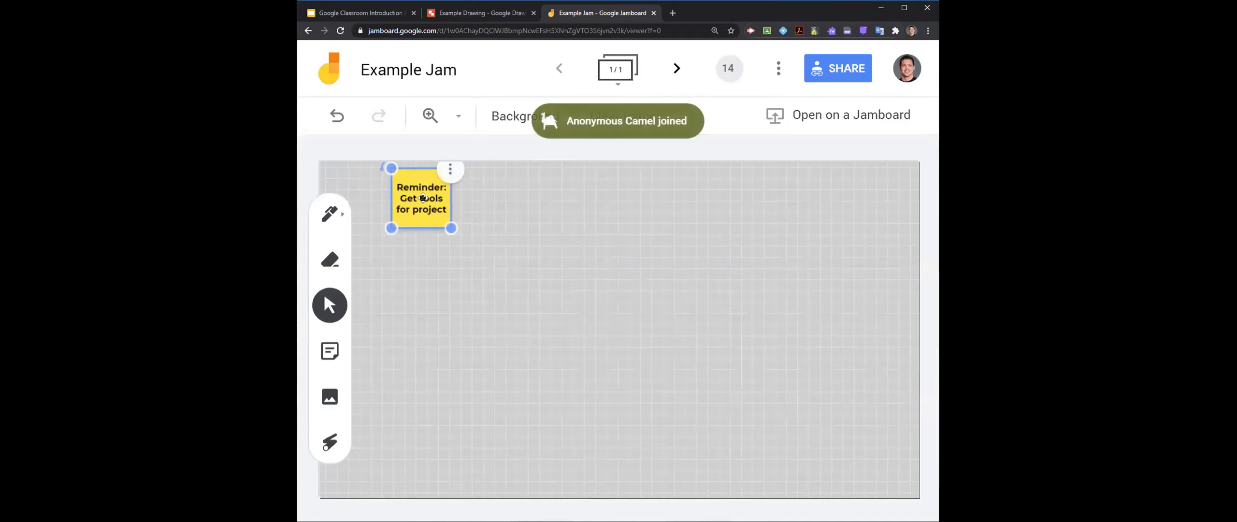
drag(450, 228, 466, 255)
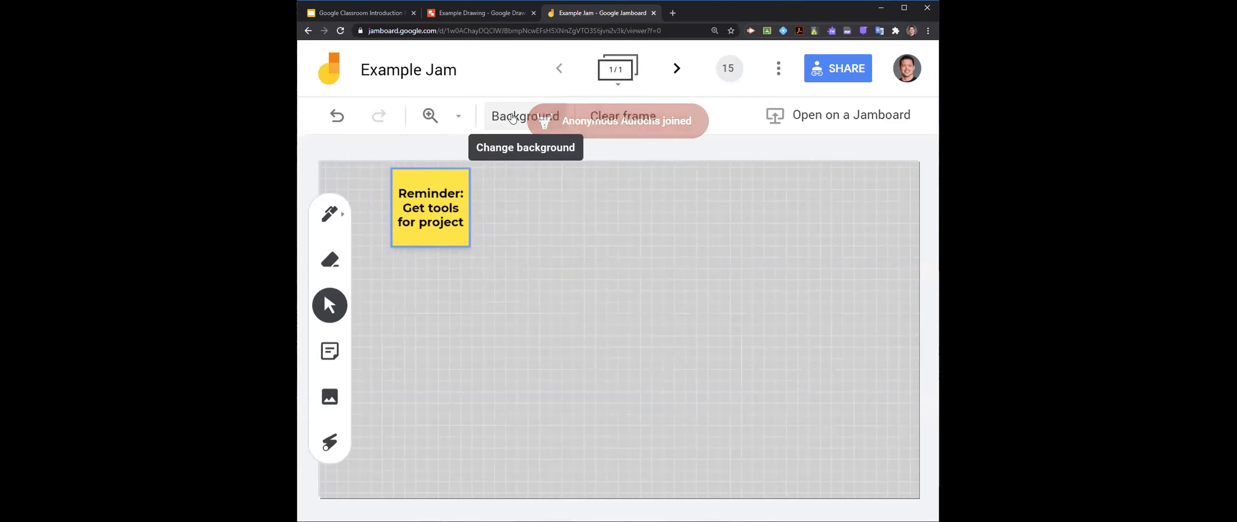
- Look at the frame's background choices and select the Florida Finishing Trades Institute logo on the first frame
click(513, 118)
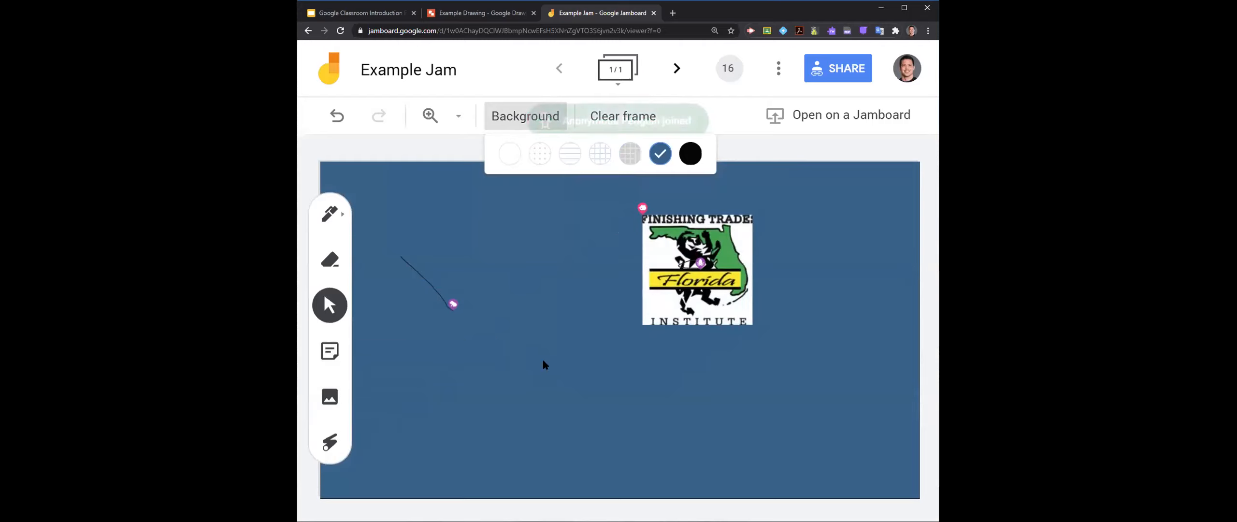
click(715, 300)
click(753, 326)
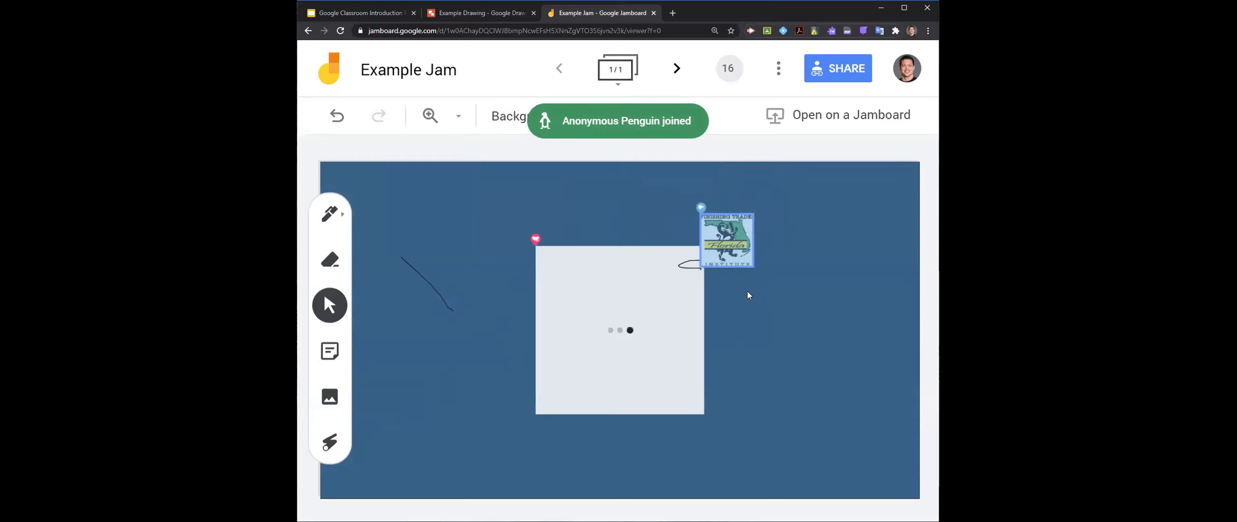
click(725, 248)
click(717, 269)
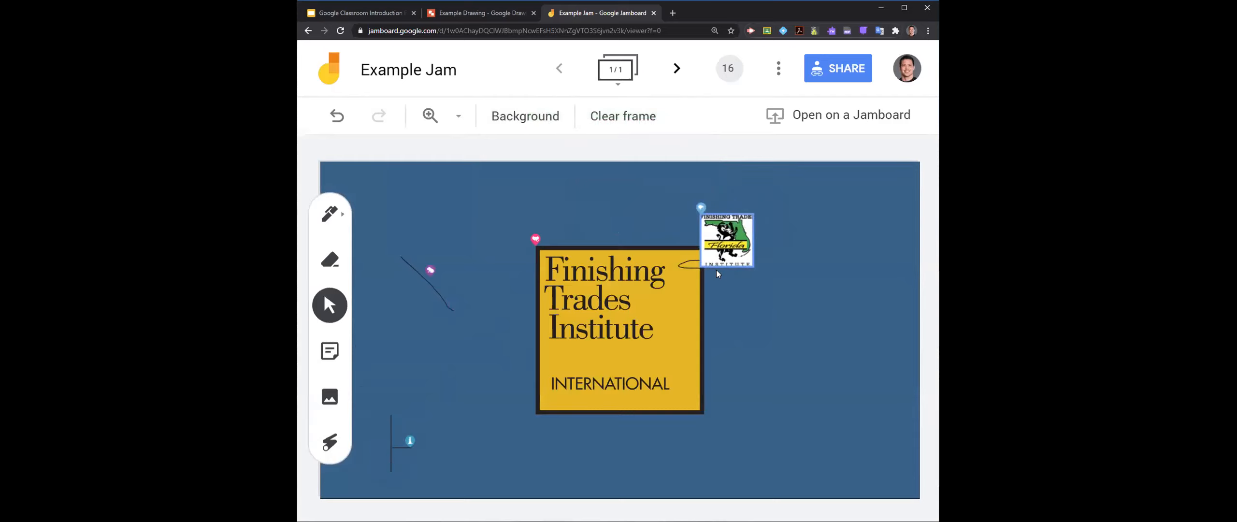
- Create a second frame in the jam and draw a freehand "13" on it with the black pen
click(676, 69)
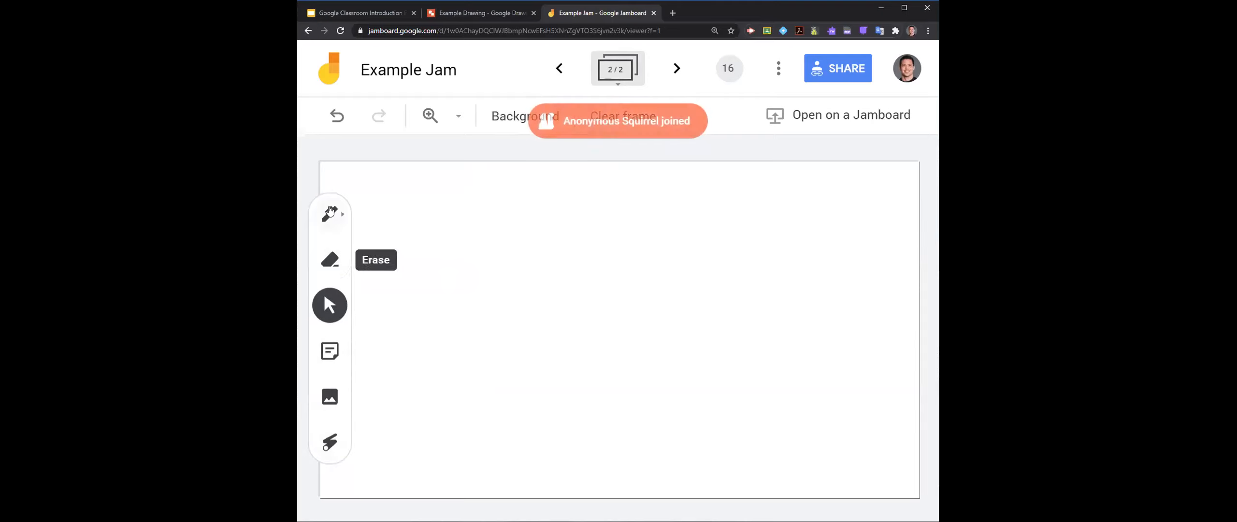
click(345, 216)
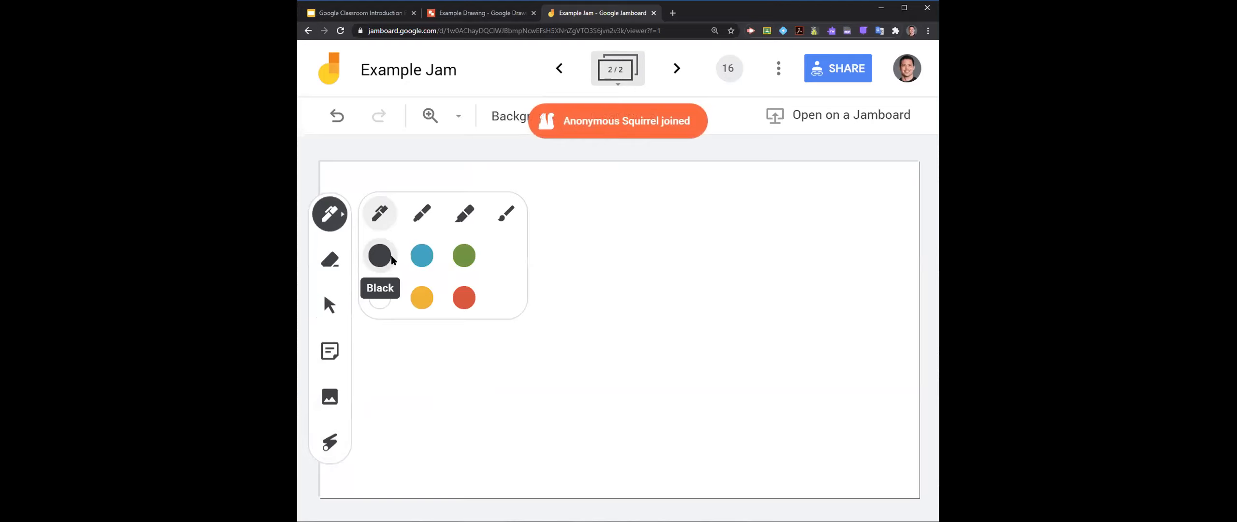
drag(651, 234, 675, 316)
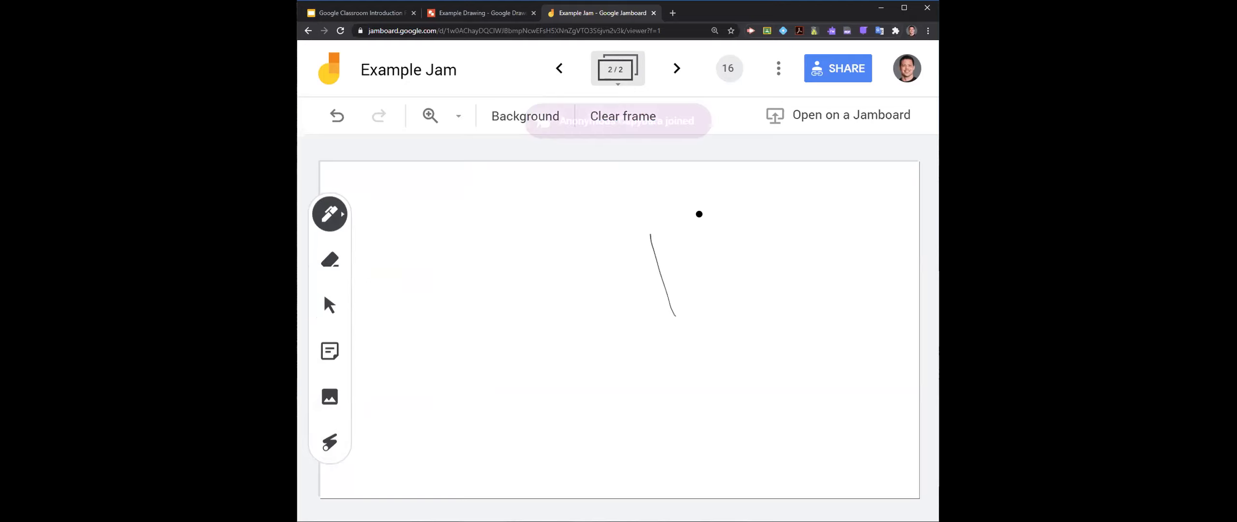
drag(786, 209, 826, 246)
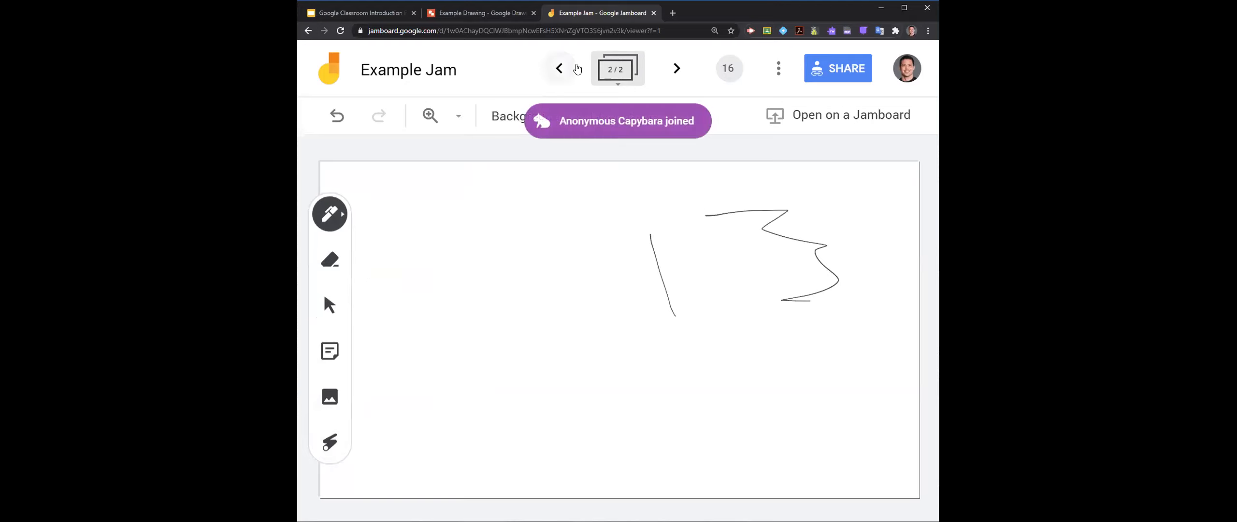
- Start an image upload from the device for the first frame and show the Downloads folder as large icons
click(560, 68)
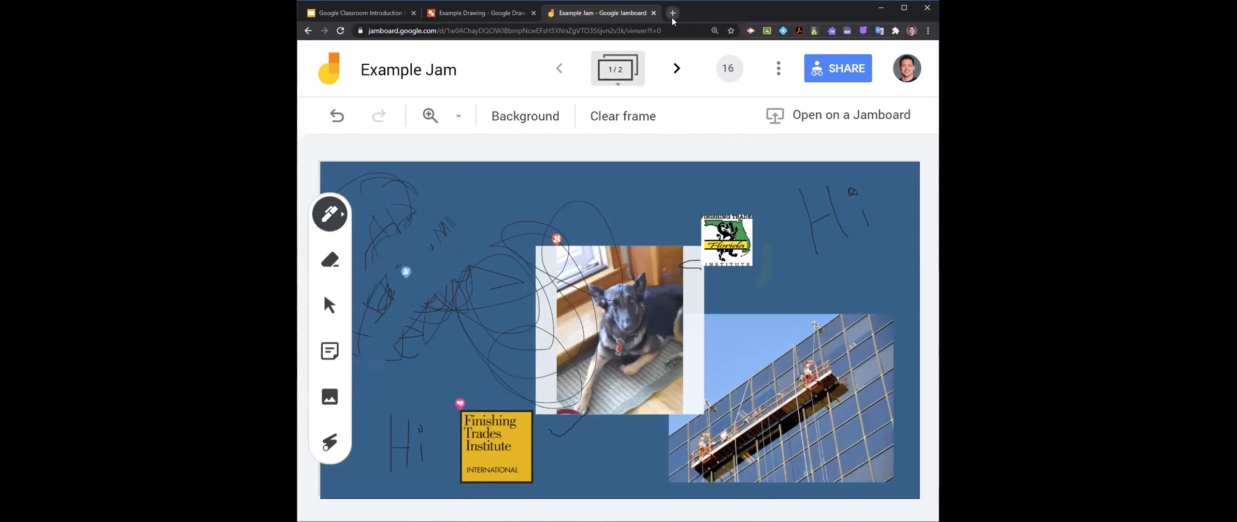
click(330, 399)
click(628, 184)
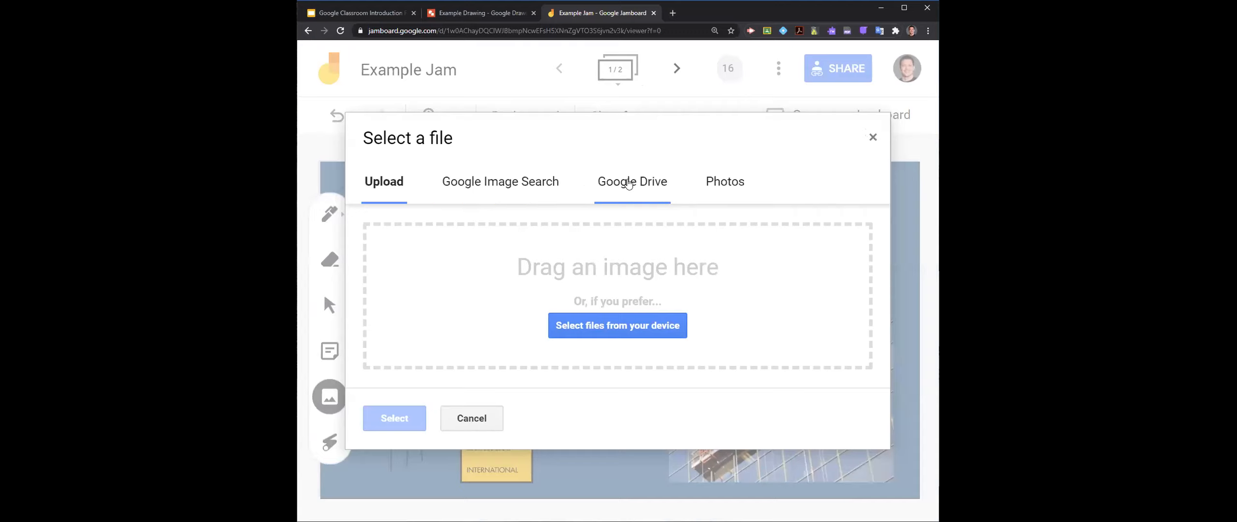
click(601, 318)
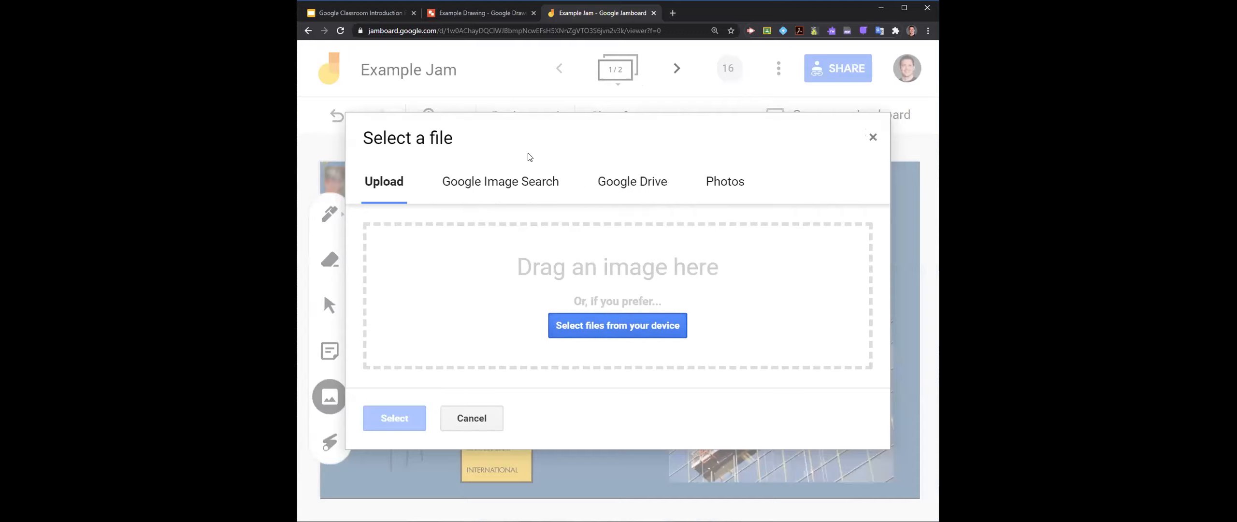
click(343, 151)
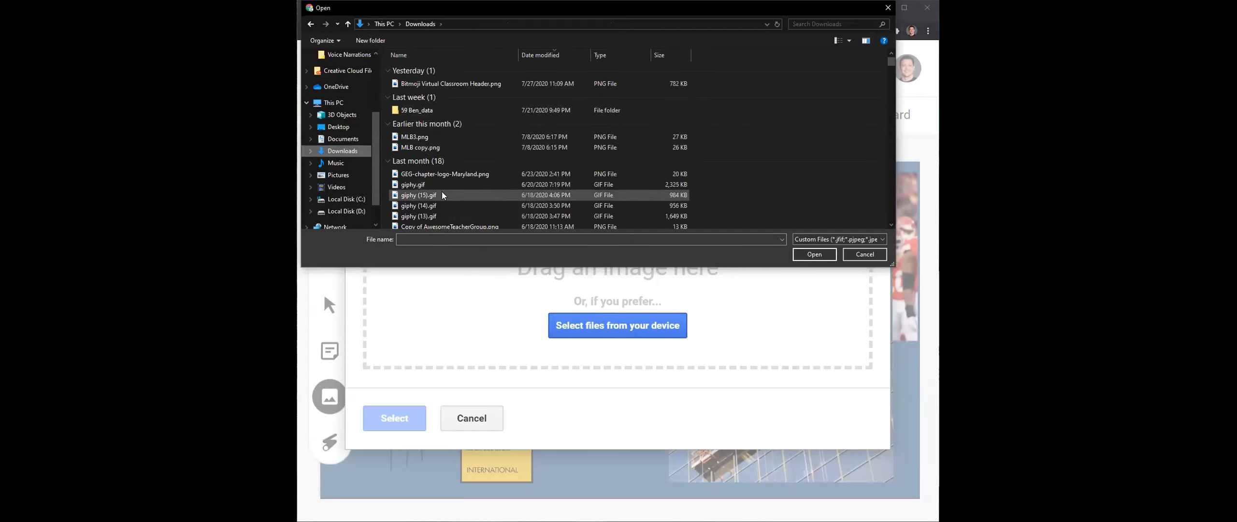
click(846, 45)
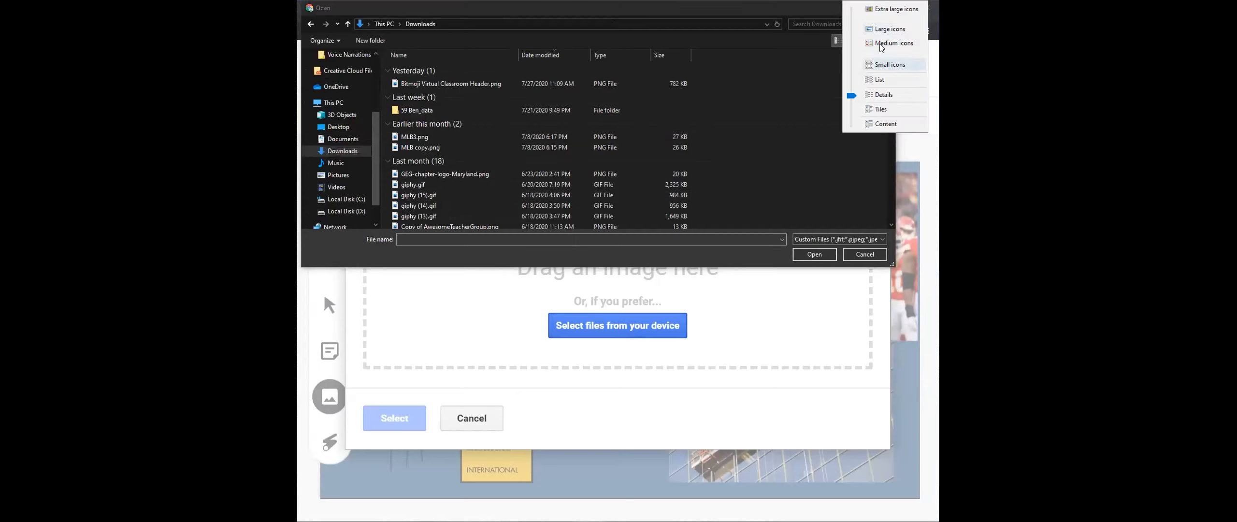
click(889, 29)
- Insert giphy (11).gif into the first frame, then move it to the frame's upper right area and shrink it
scroll(464, 153, down, 3)
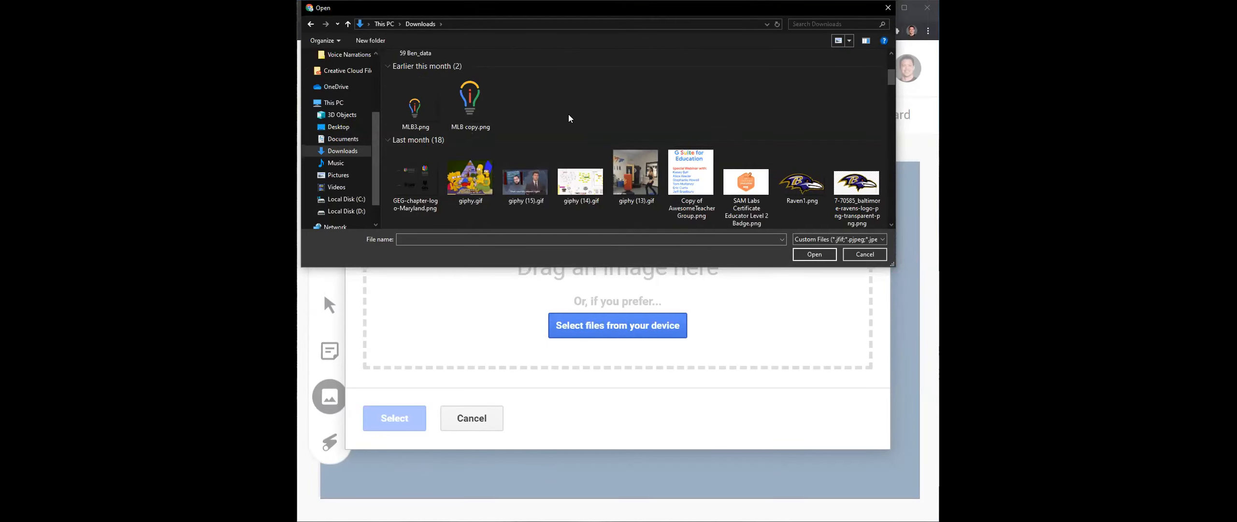
scroll(569, 116, down, 3)
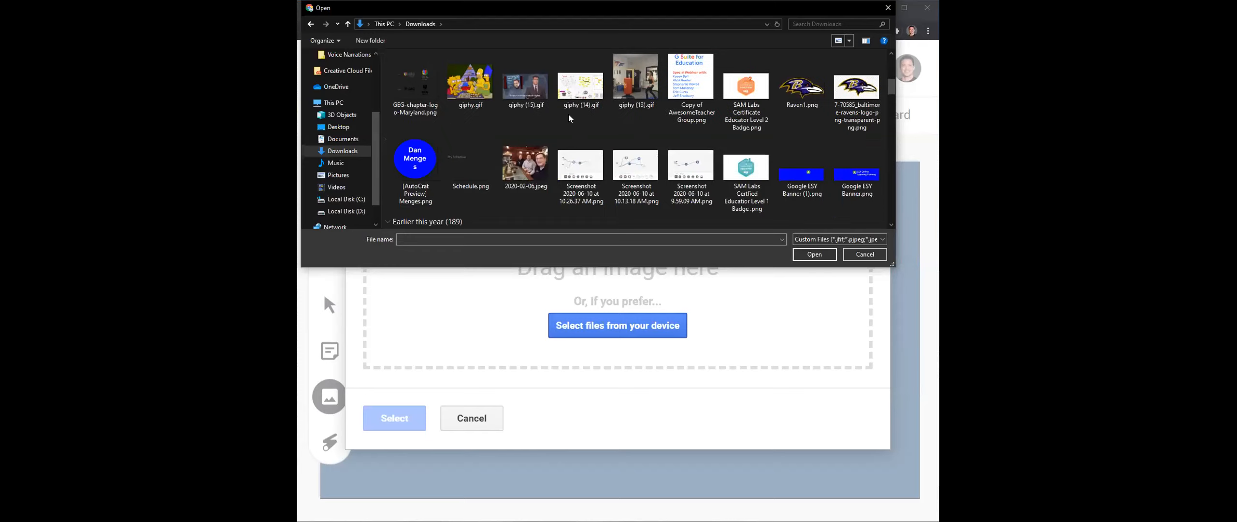
scroll(569, 116, down, 3)
click(569, 114)
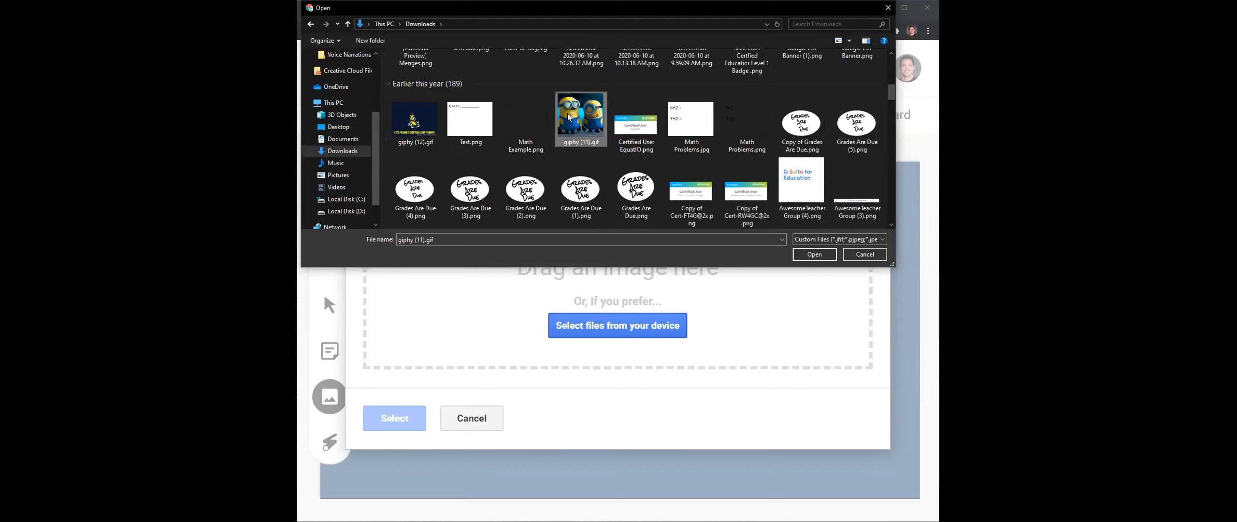
click(815, 254)
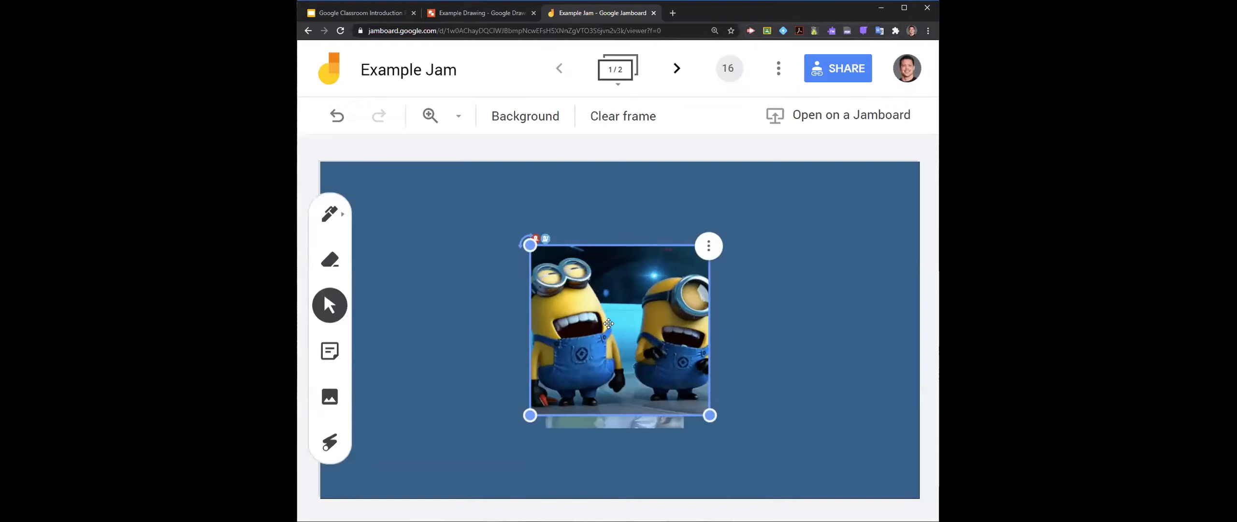
drag(604, 321, 755, 271)
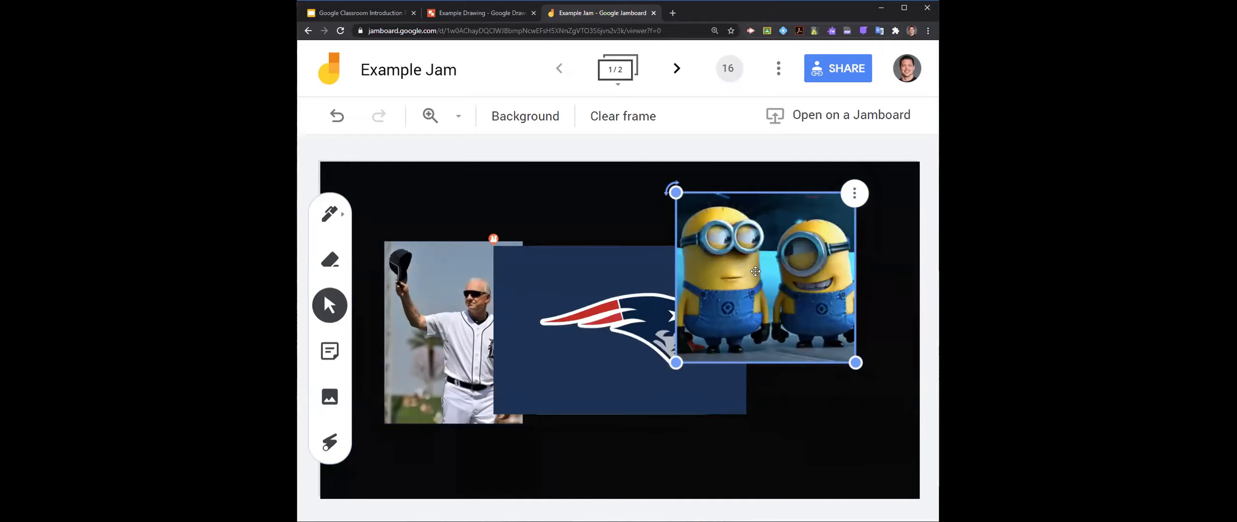
drag(676, 362, 832, 283)
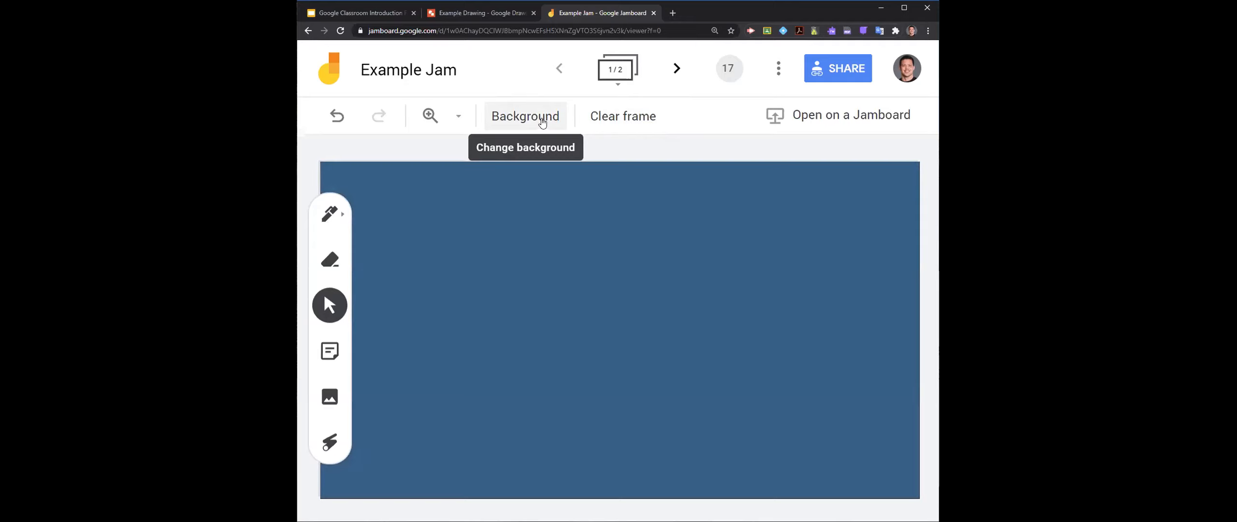
- Check the content of the jam's second frame and return to the first frame
click(677, 70)
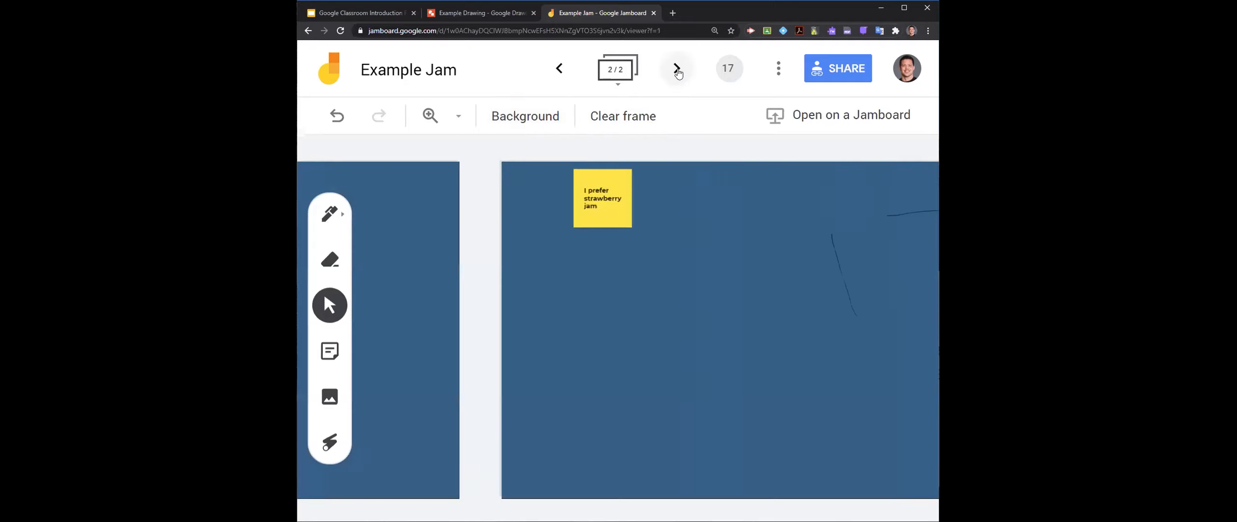
click(558, 69)
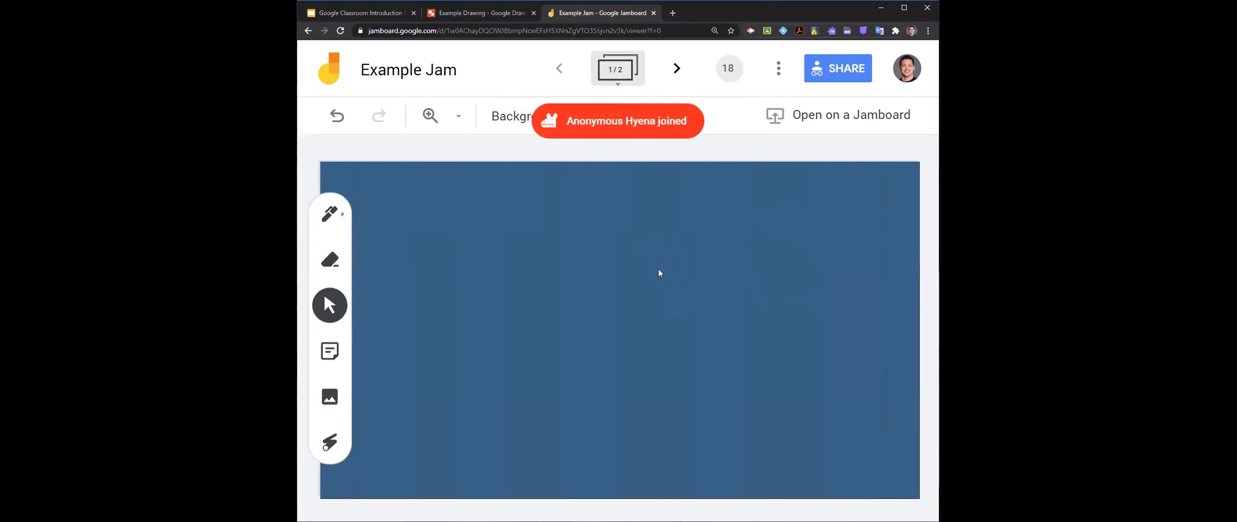
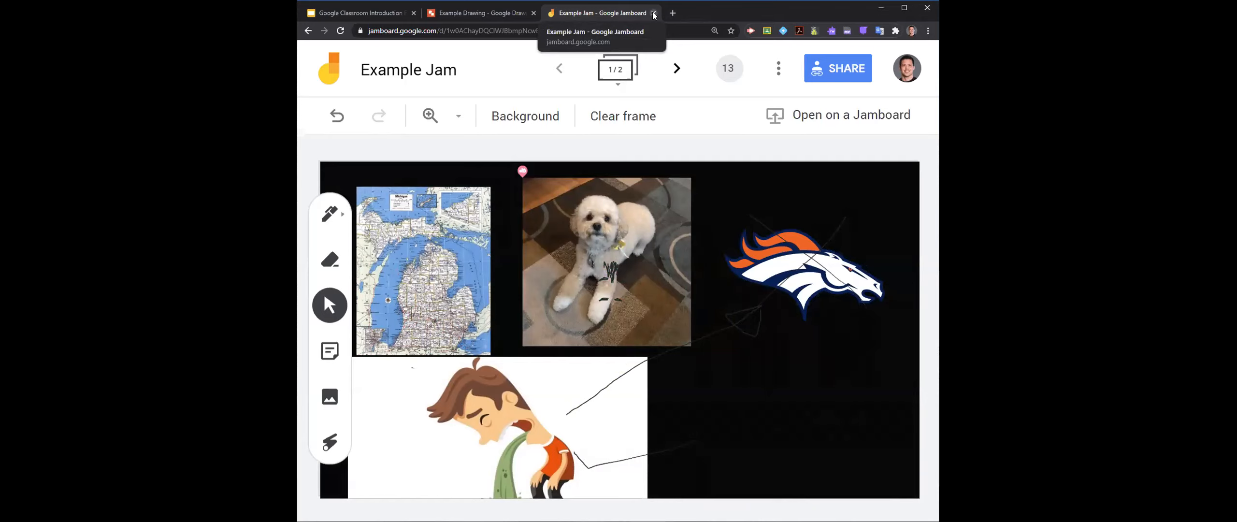
- Close the Example Jam and Example Drawing tabs, and open Google Forms at forms.google.com in a new tab
click(653, 14)
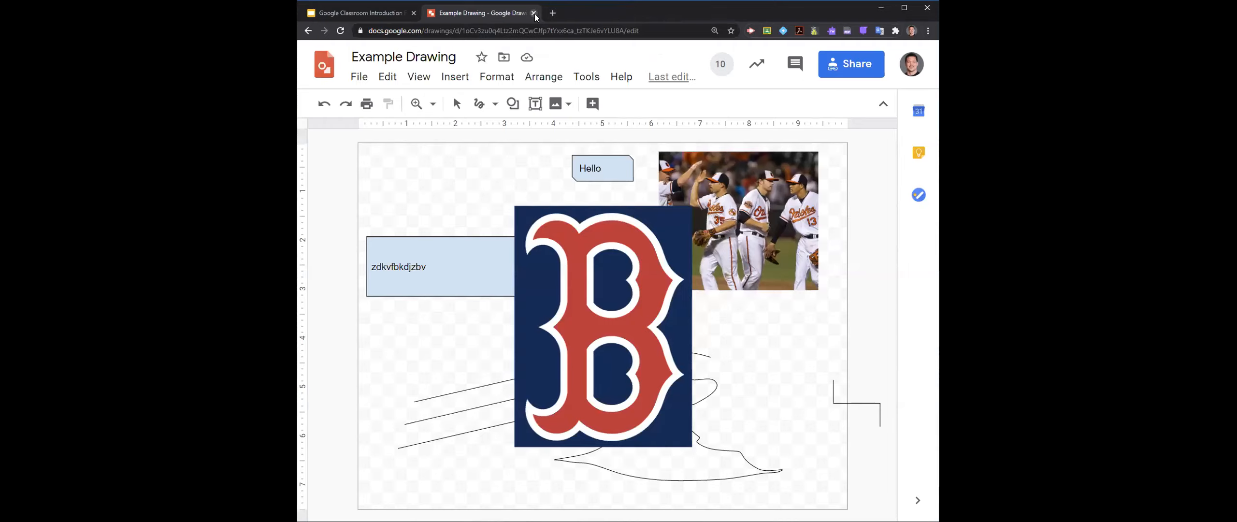
click(534, 13)
click(441, 13)
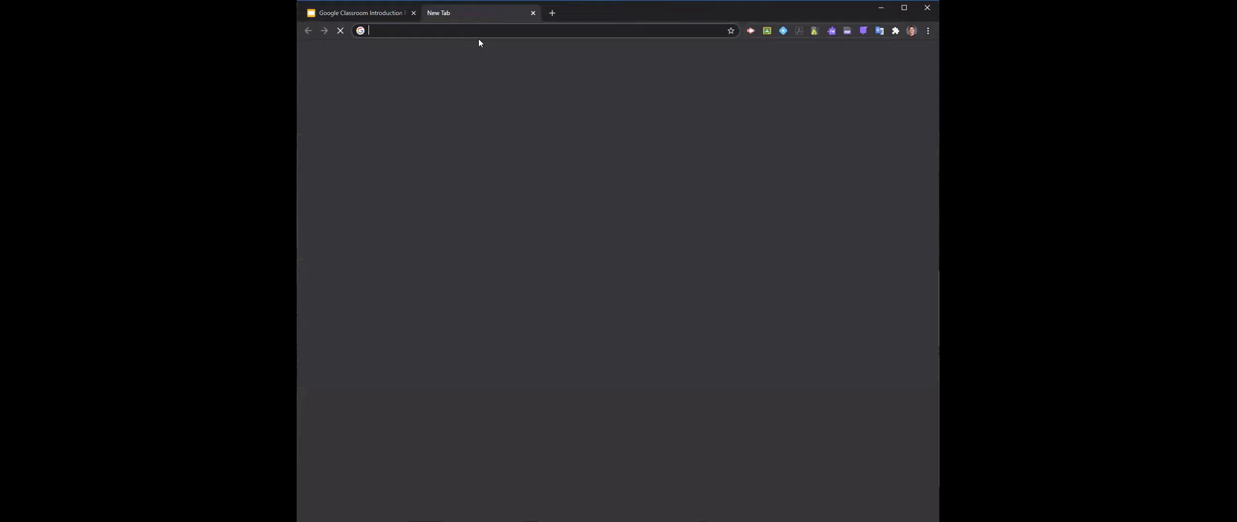
text(forms)
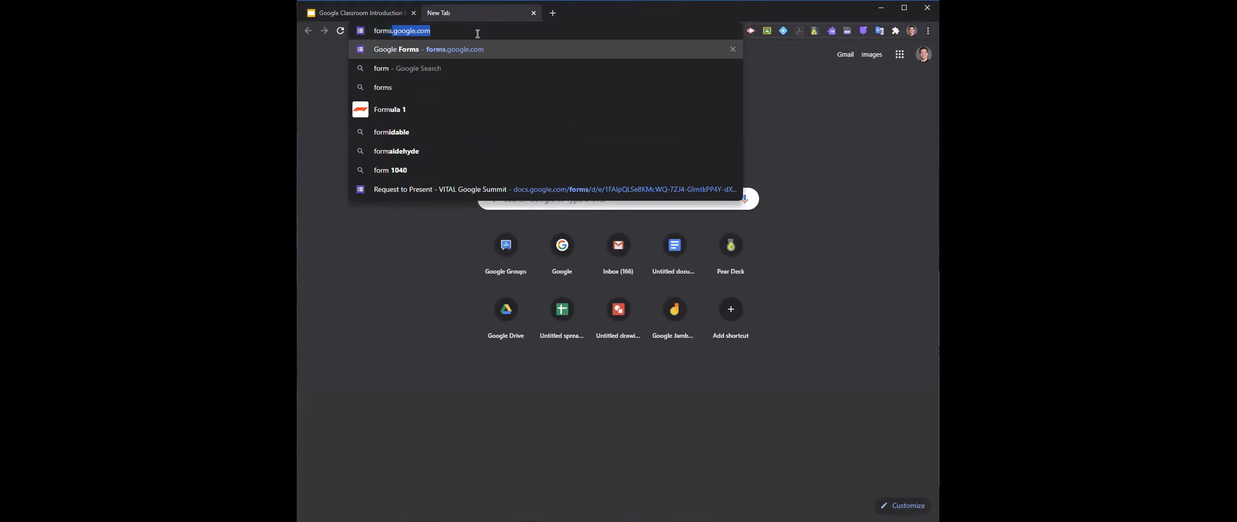
text(.google.com)
key(Return)
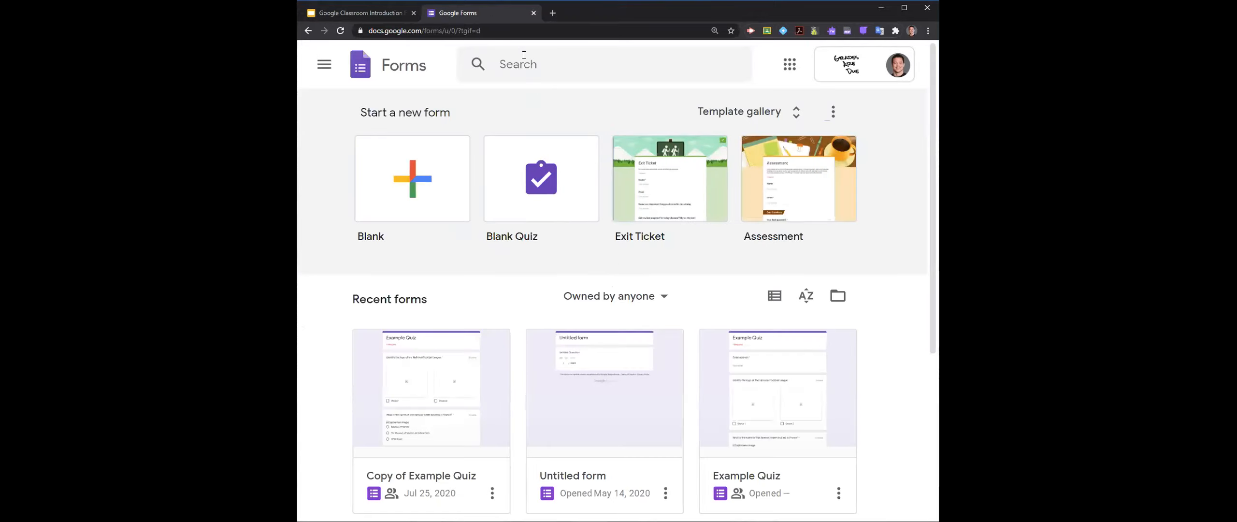
- Create a blank form and title it "Quiz 1"
click(419, 175)
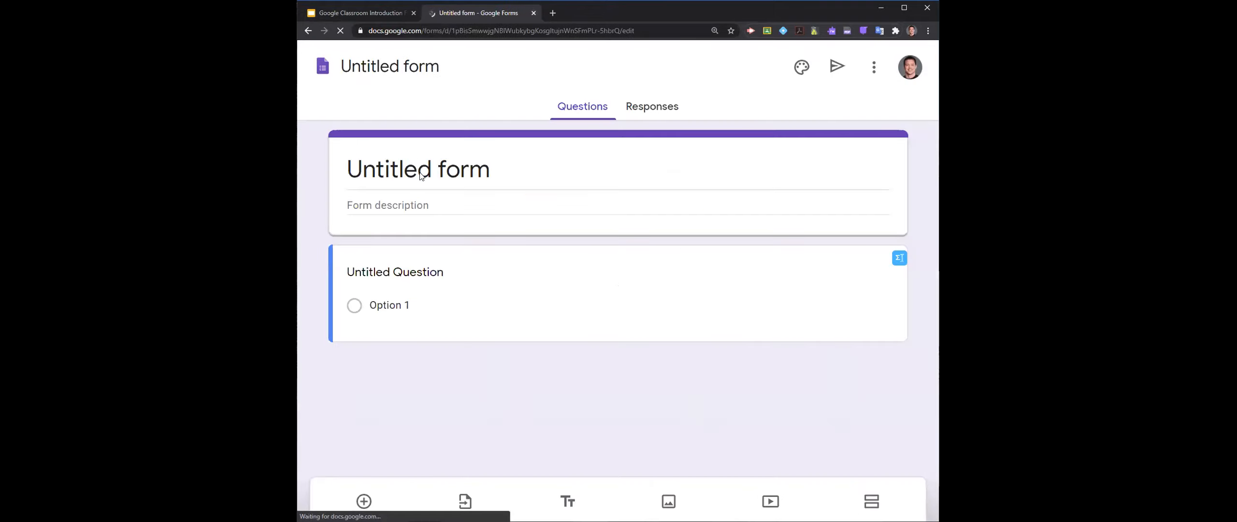
click(438, 171)
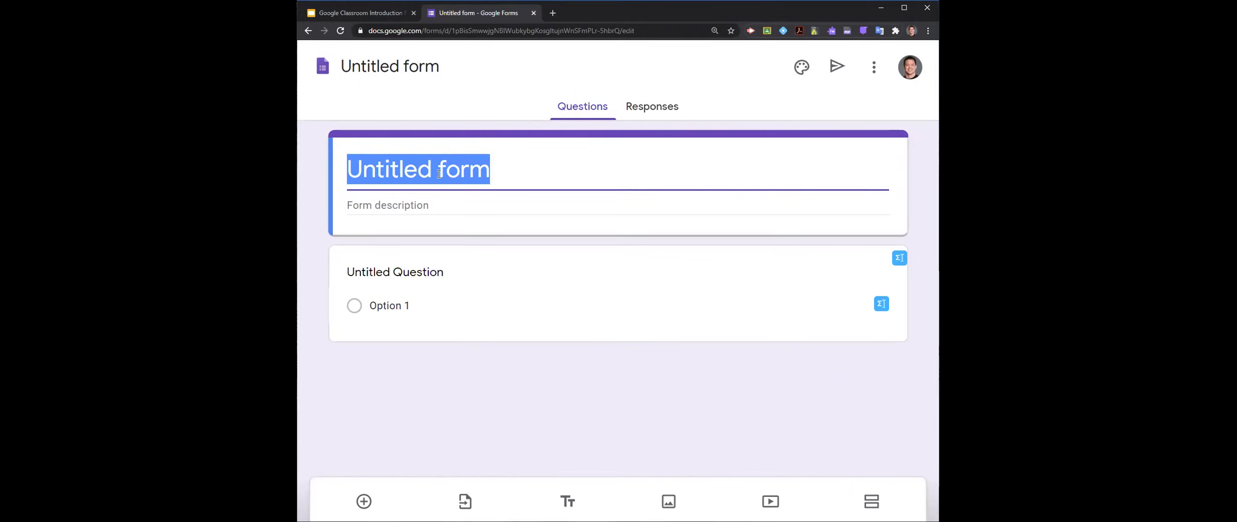
text(Quiz 1)
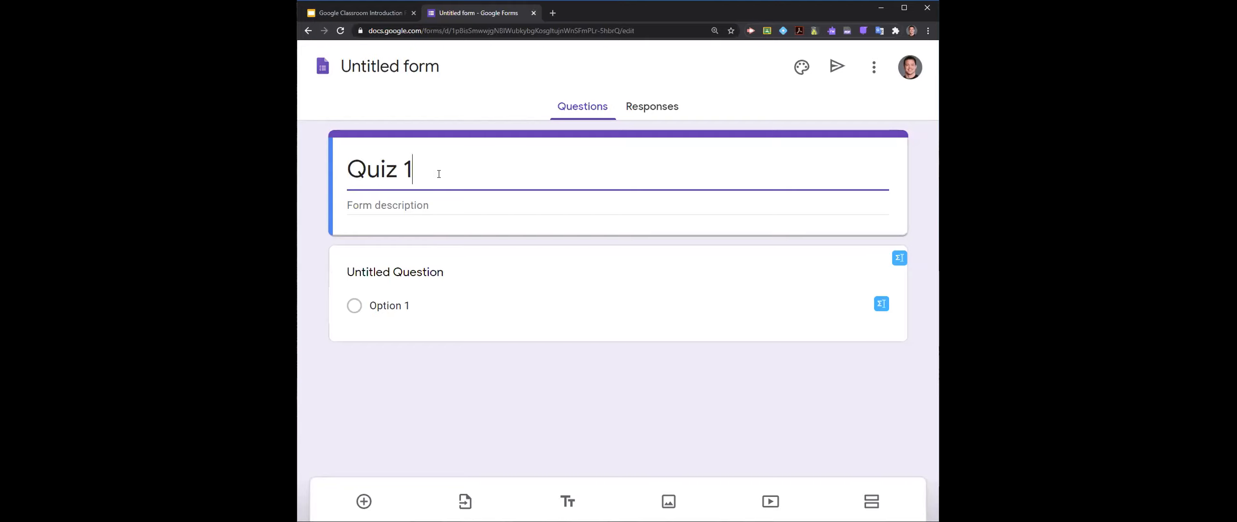
- Title the form's untitled first question "Name"
click(456, 278)
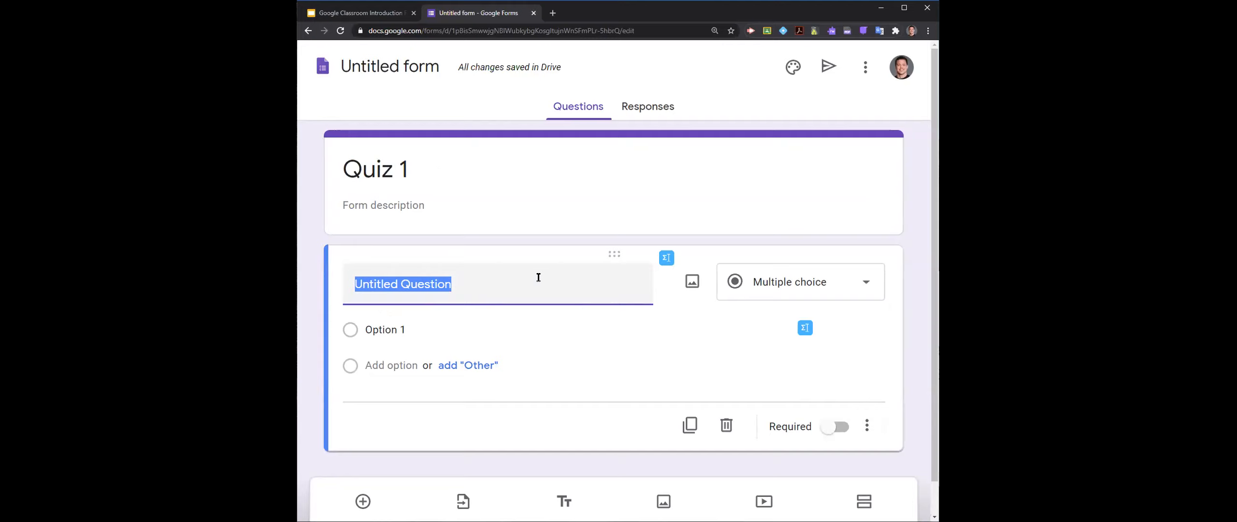
text(N)
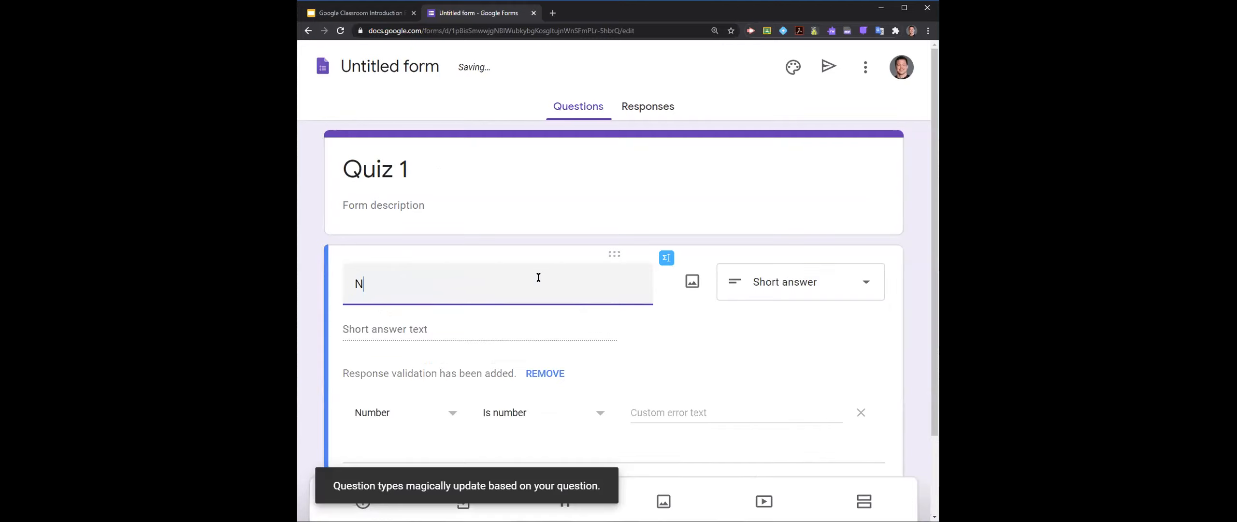
text(ame)
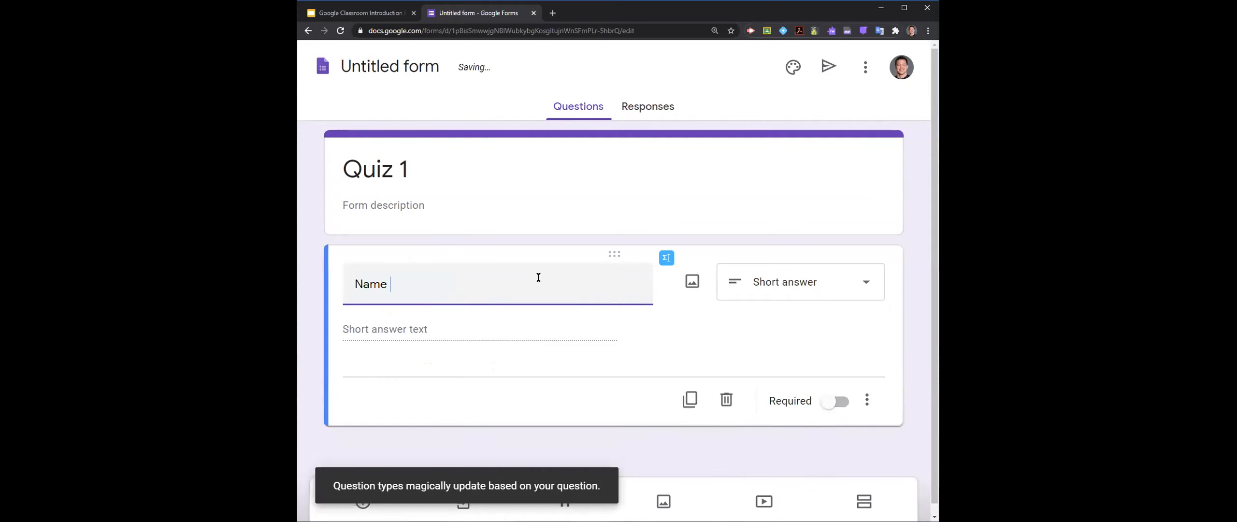
key(ctrl+minus)
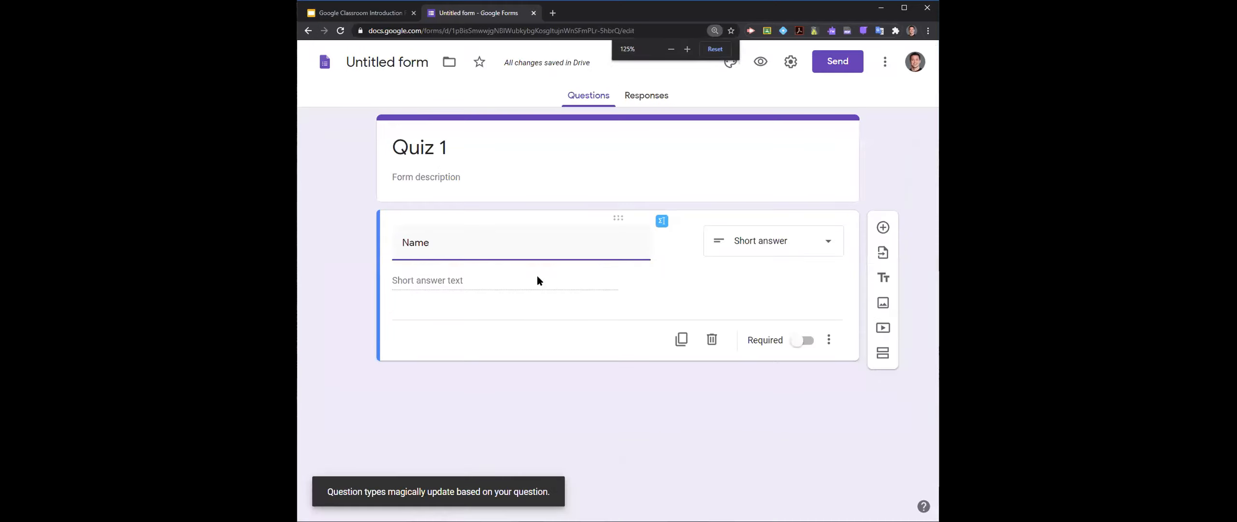
key(ctrl+minus)
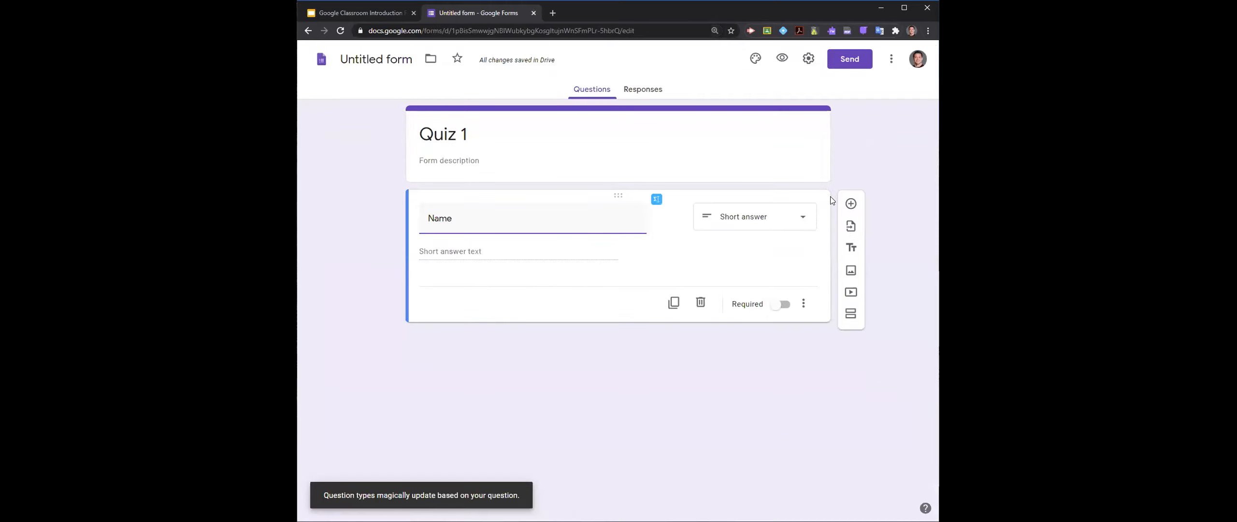
- Add a second question titled "Last Name" and retitle the first question "First Name"
click(850, 204)
text(Last Na)
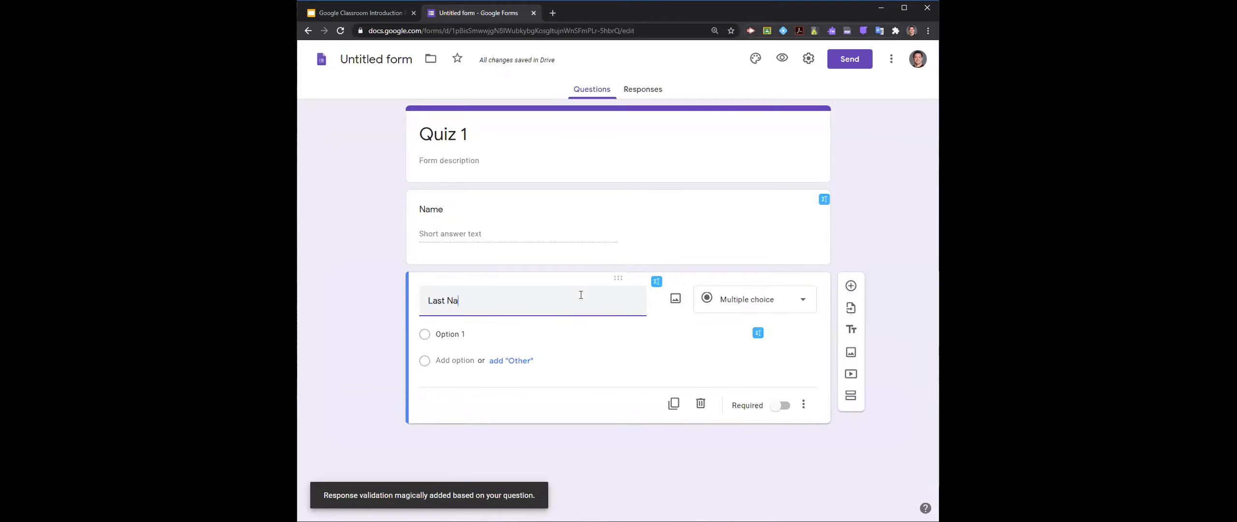
text(me)
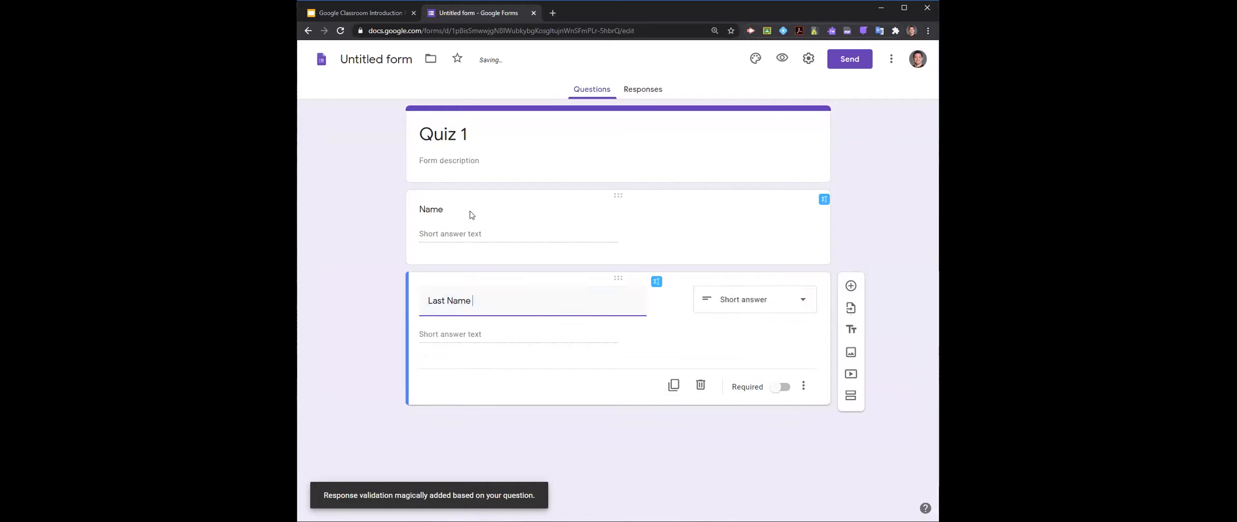
click(455, 208)
text(First Name)
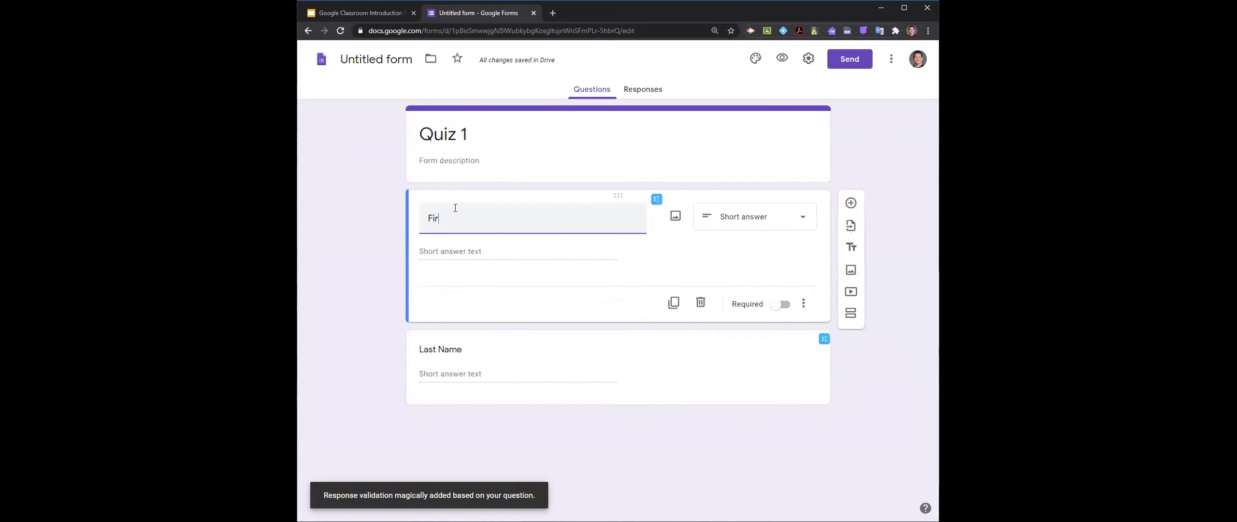
click(645, 419)
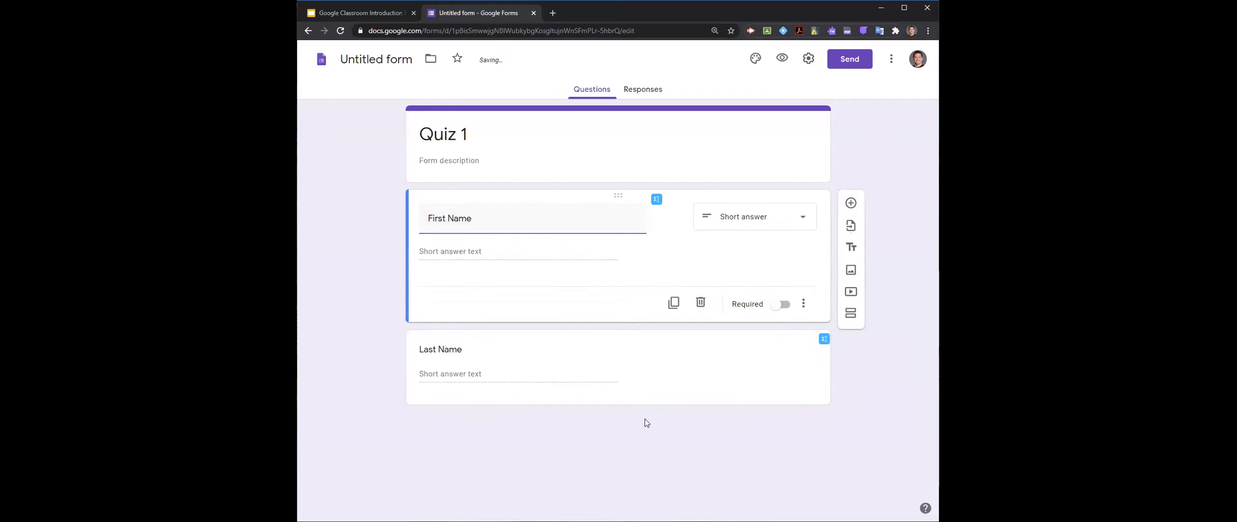
- Add a multiple-choice question below Last Name that reads "What is 2+2"
click(779, 384)
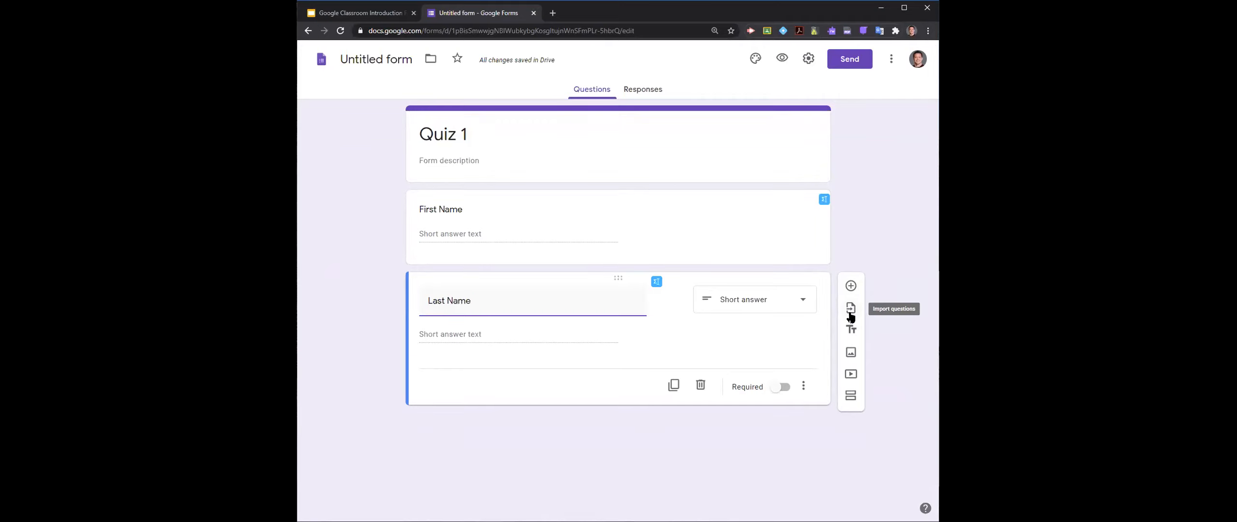
click(850, 285)
scroll(412, 319, down, 1)
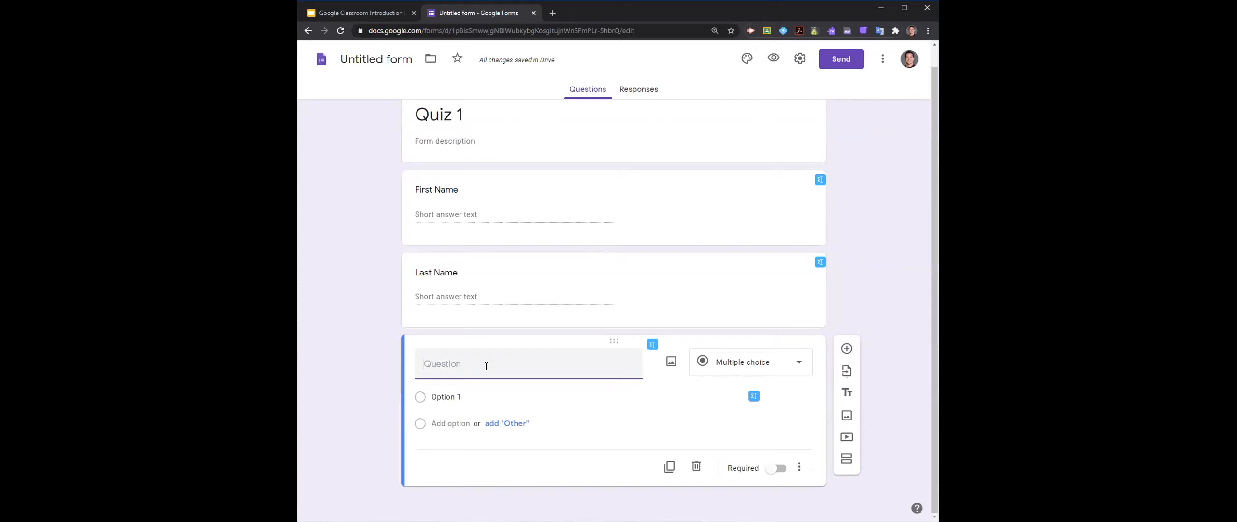
scroll(487, 365, up, 1)
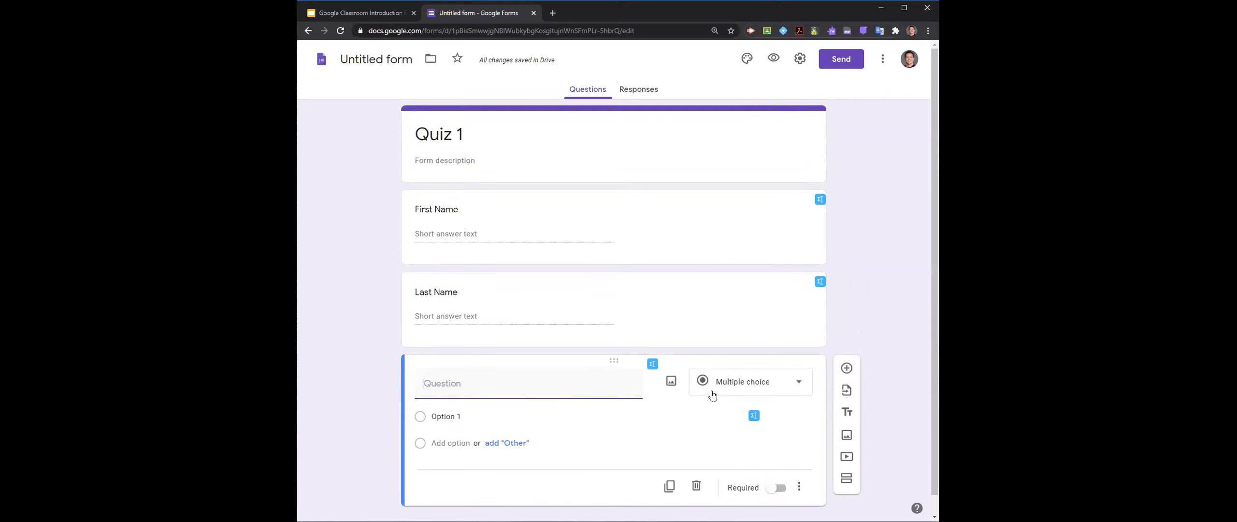
click(732, 387)
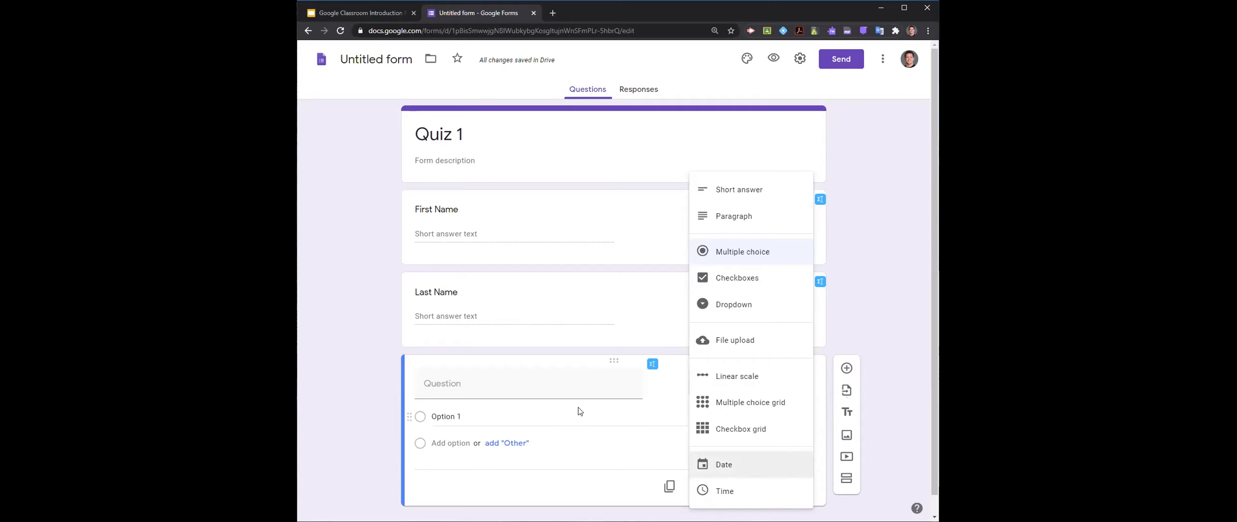
click(537, 382)
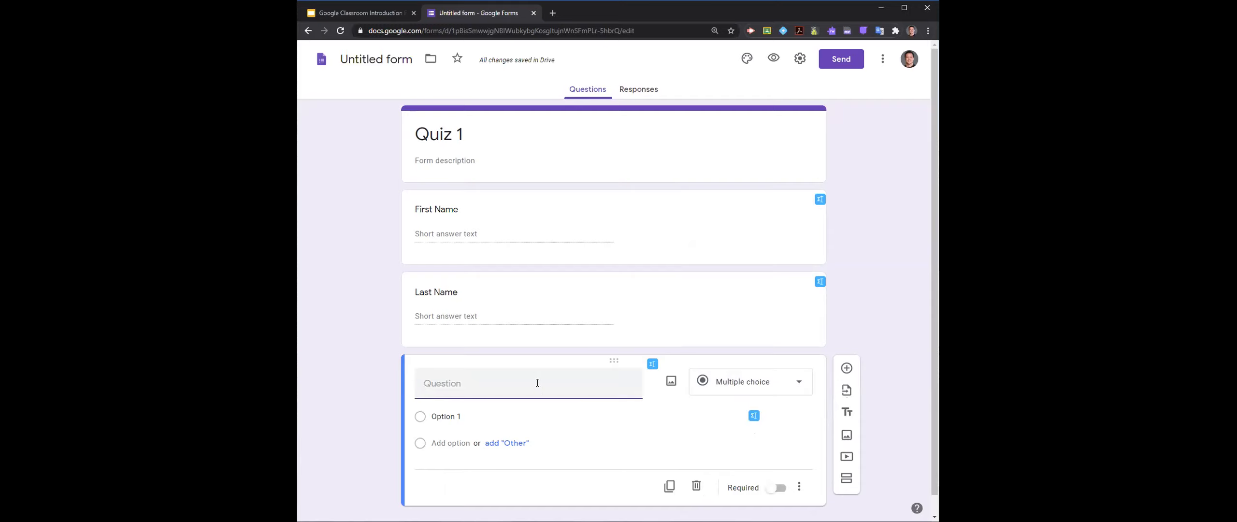
text(What is 2+2)
- Give the "What is 2+2" question two answer options, 4 and 3
click(484, 414)
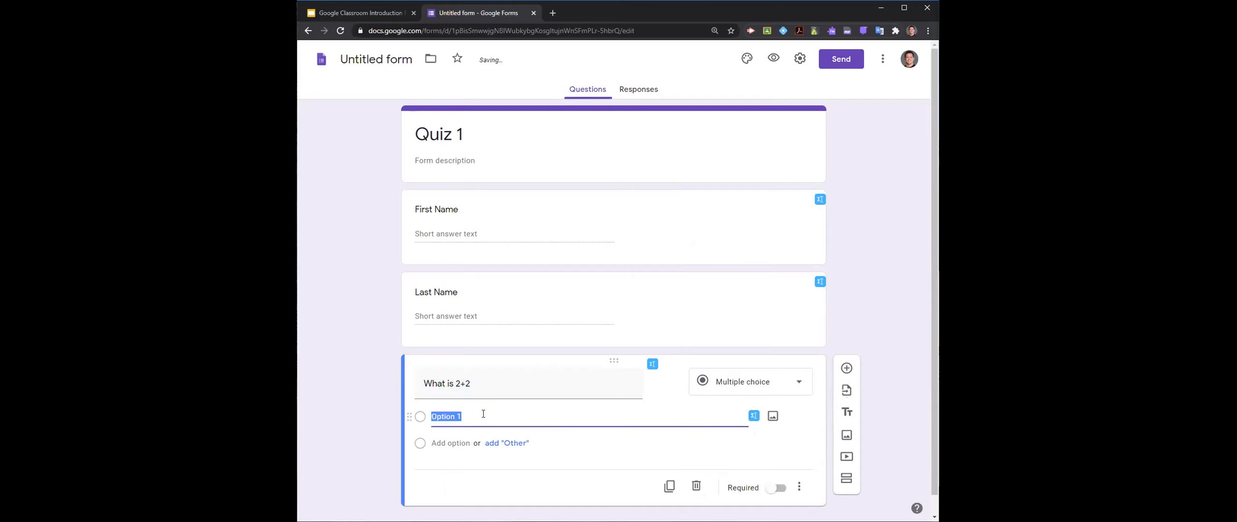
text(2+@)
key(BackSpace)
click(434, 443)
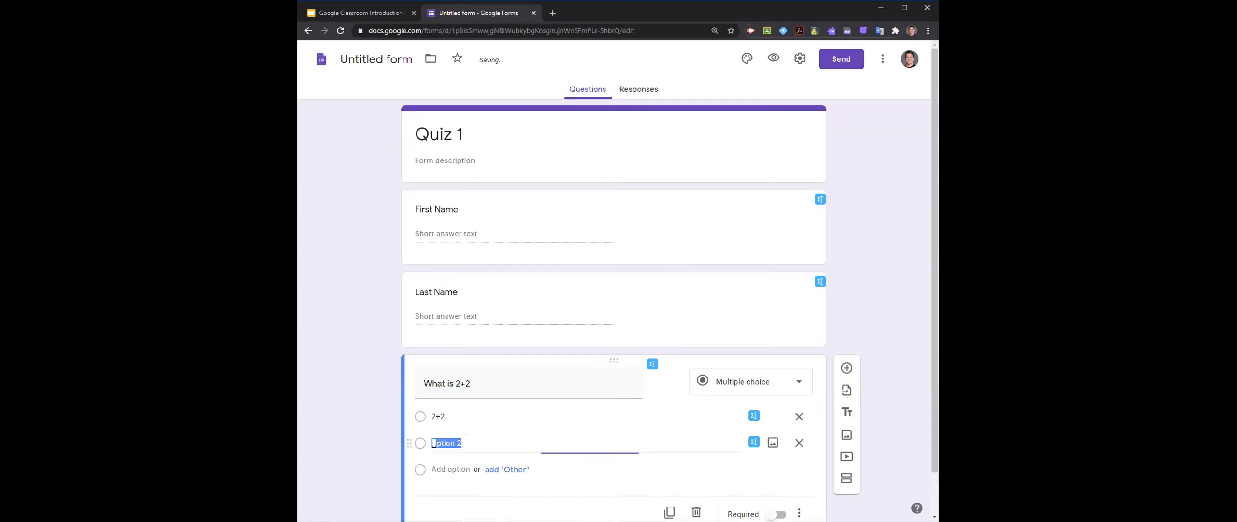
text(2+2)
key(BackSpace)
key(BackSpace)
key(BackSpace)
key(BackSpace)
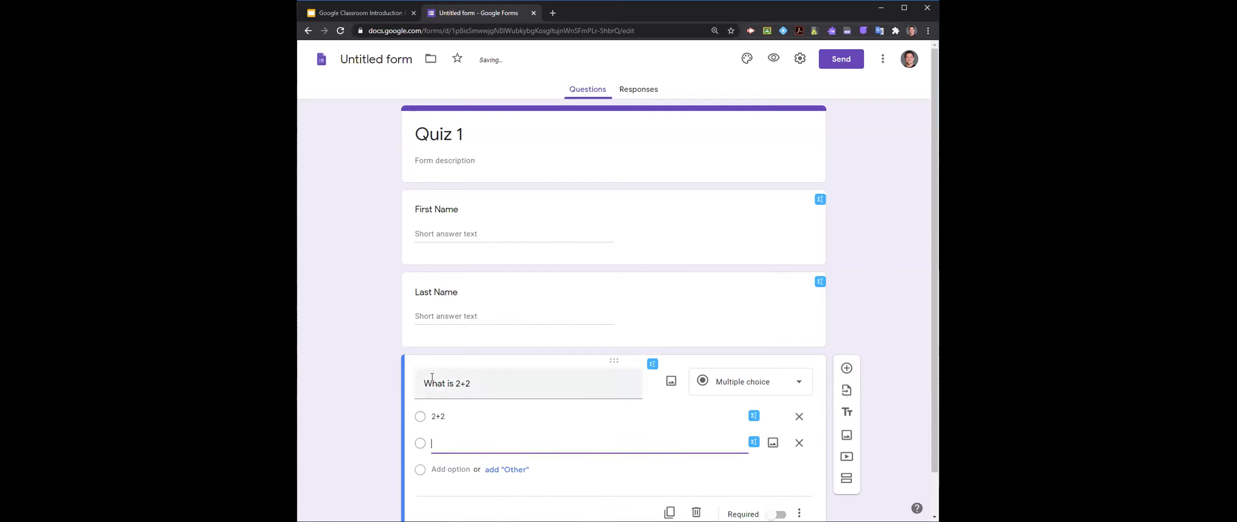
click(453, 410)
text(4)
click(458, 445)
text(3)
click(386, 424)
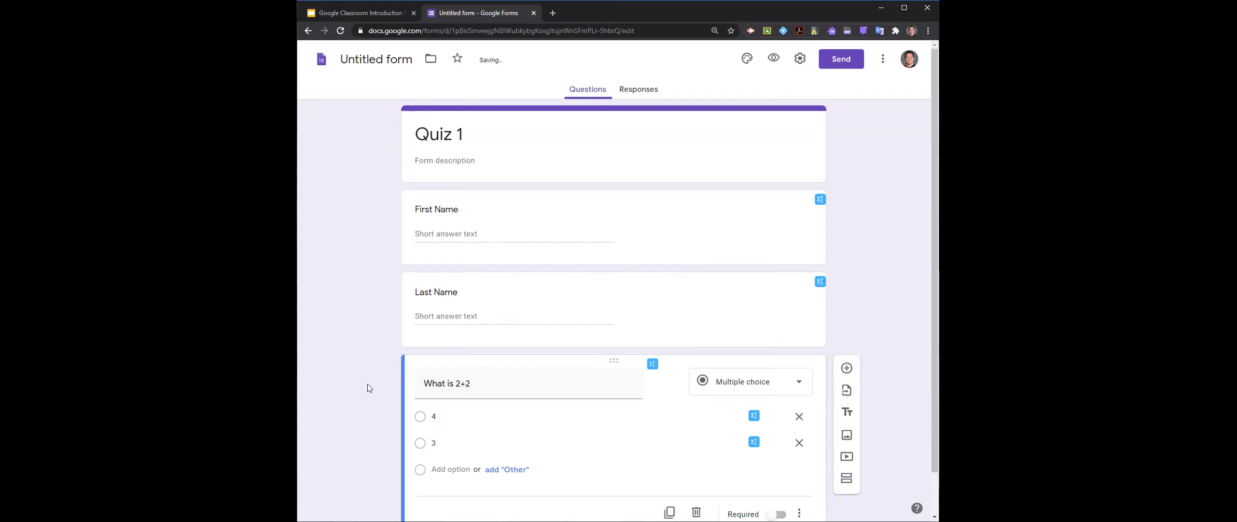
- Make the "What is 2+2", Last Name and First Name questions required
scroll(375, 385, down, 1)
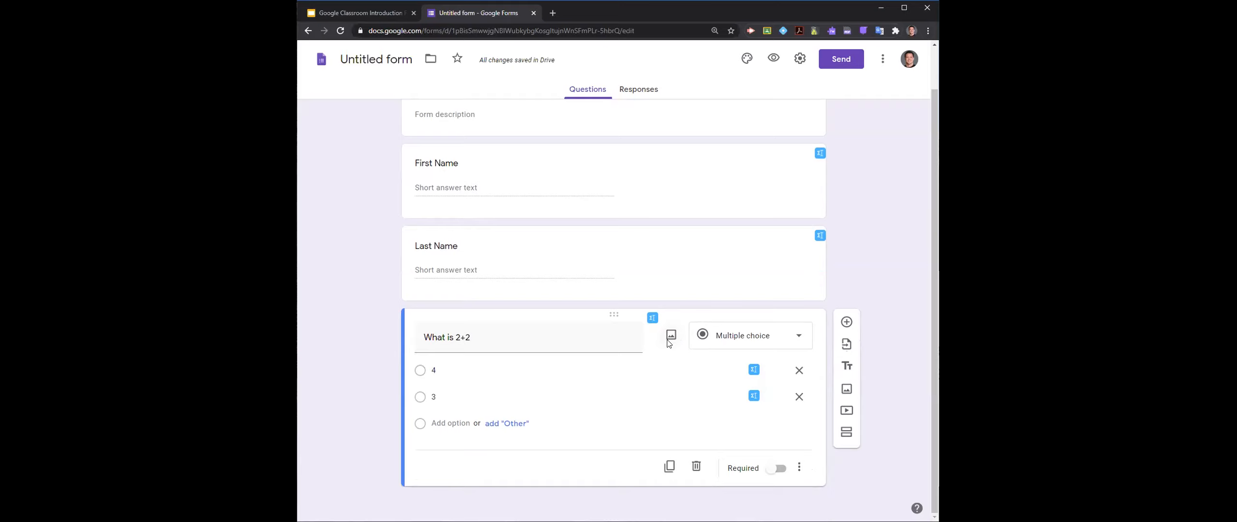
click(778, 469)
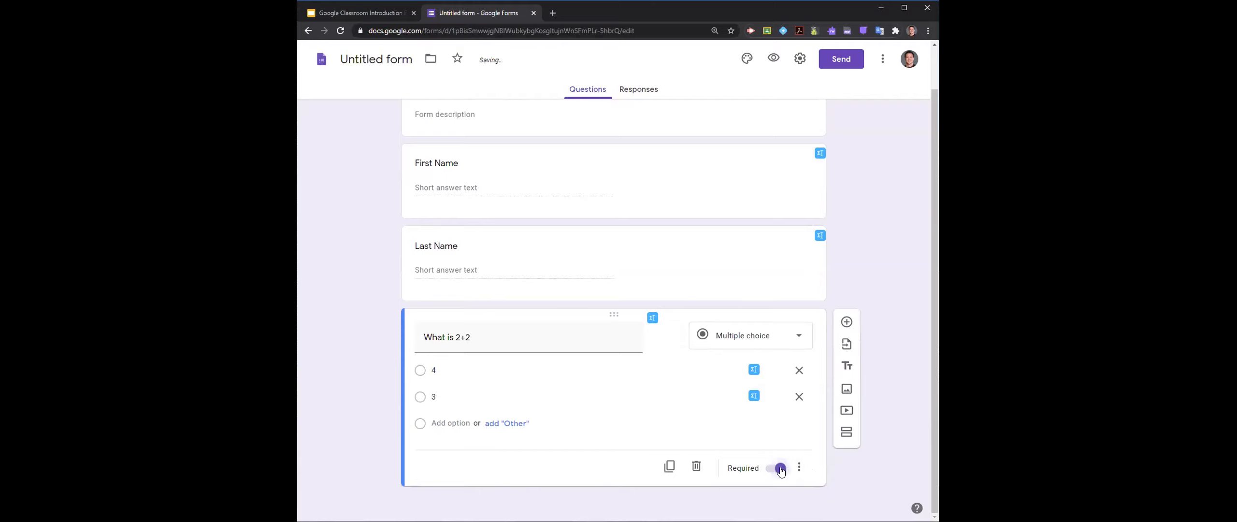
click(756, 280)
click(778, 363)
click(754, 207)
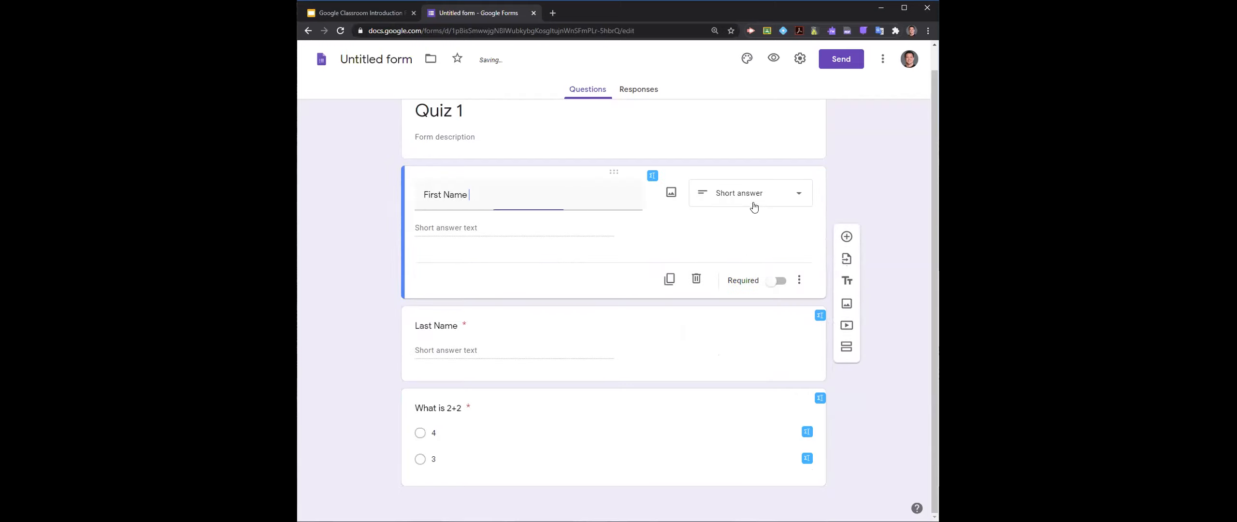
click(782, 281)
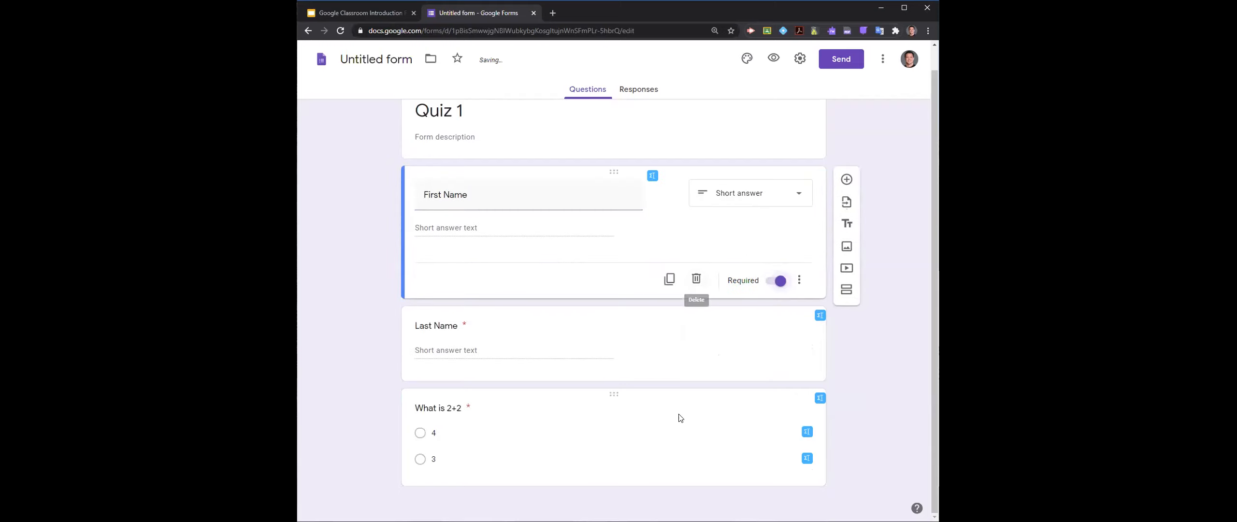
click(561, 443)
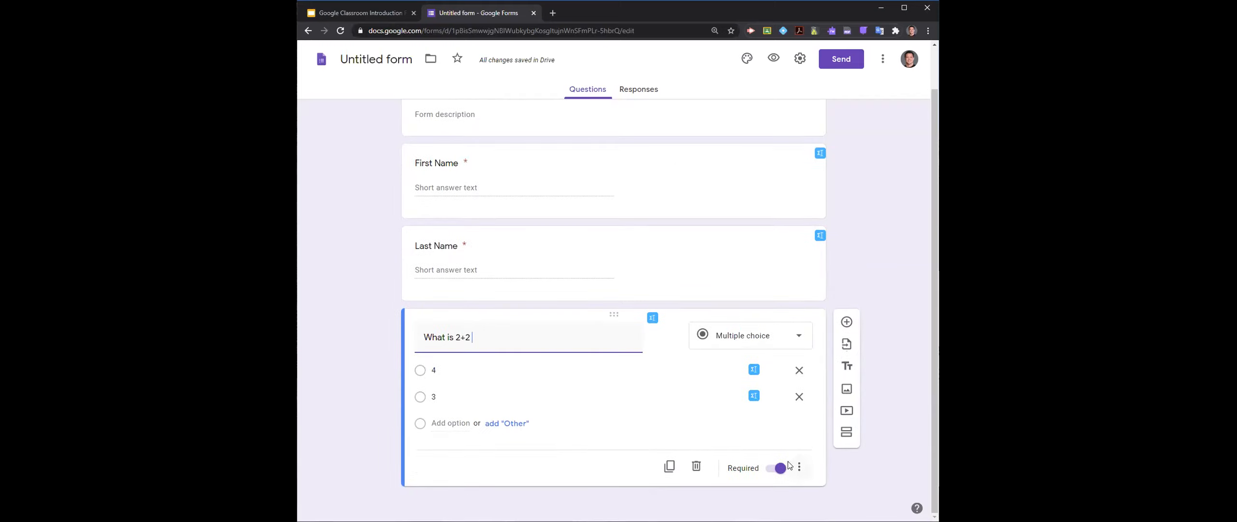
- Turn the form into a quiz in its settings and save the default grading options
scroll(779, 387, up, 1)
click(800, 59)
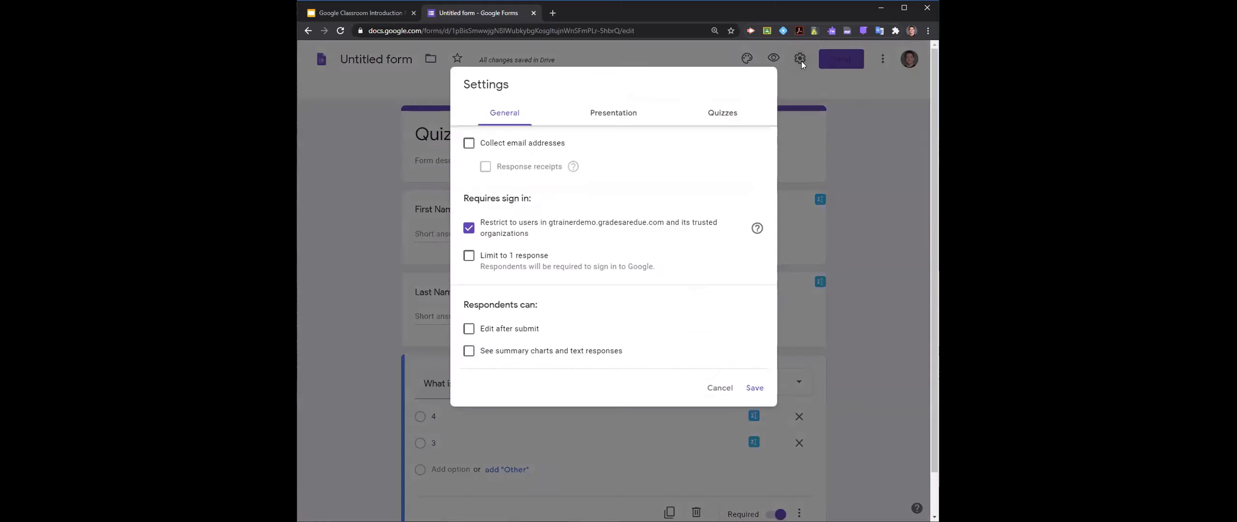
click(724, 114)
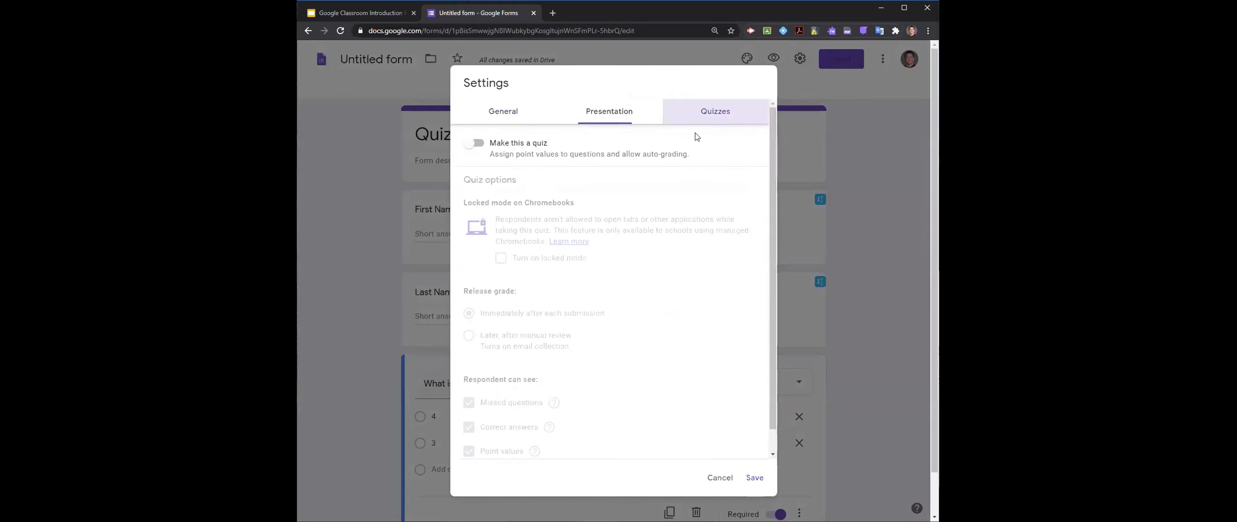
click(478, 144)
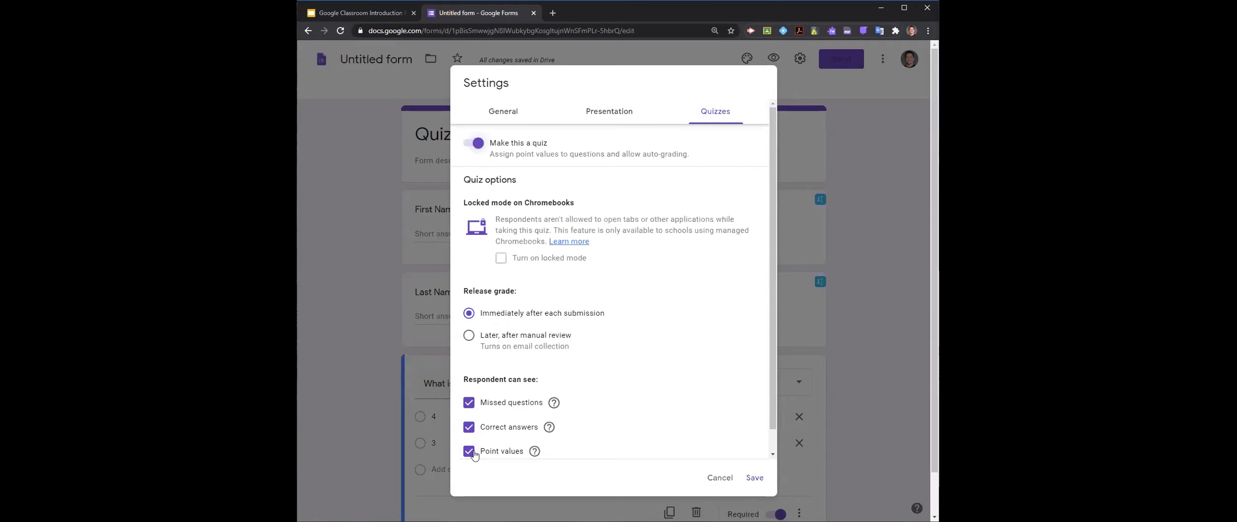
click(754, 477)
- Set the answer key of the "What is 2+2" question to 100 points with 4 as the correct answer
scroll(669, 359, down, 1)
scroll(687, 350, up, 1)
scroll(687, 350, down, 1)
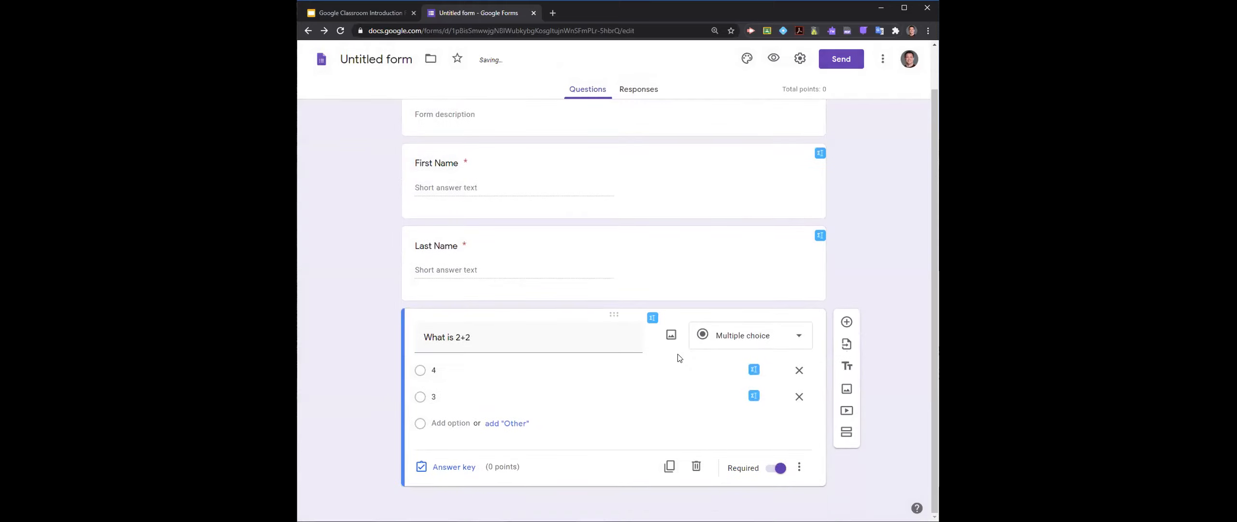
click(438, 468)
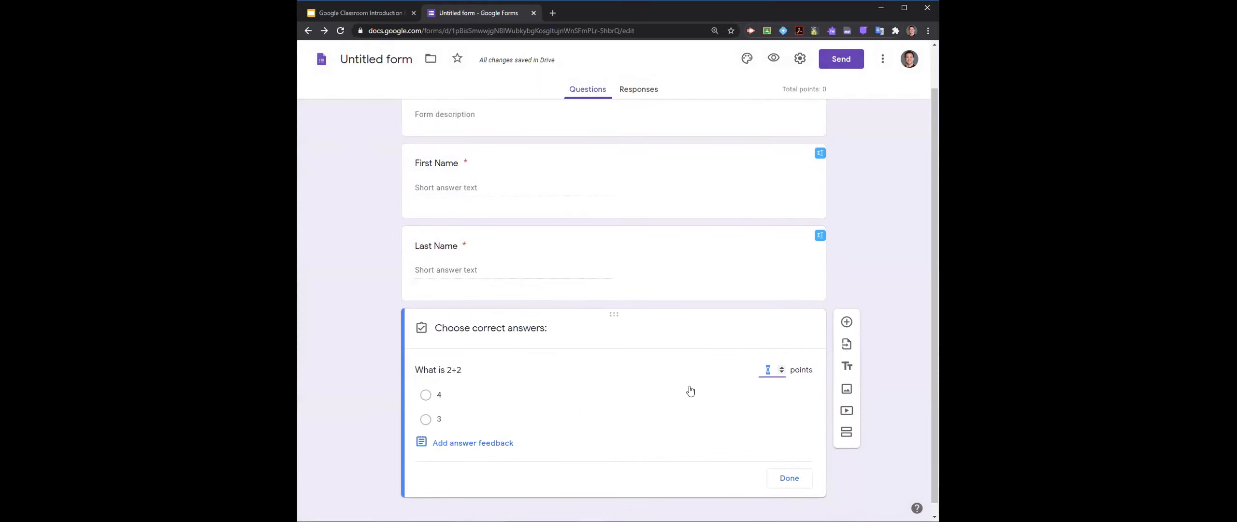
text(100)
click(425, 395)
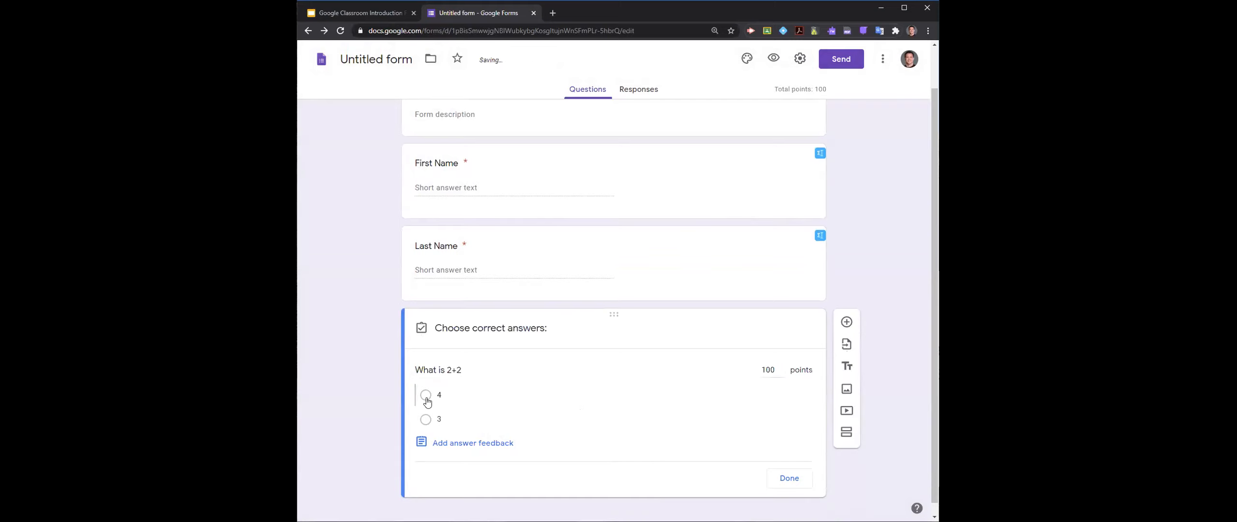
click(791, 480)
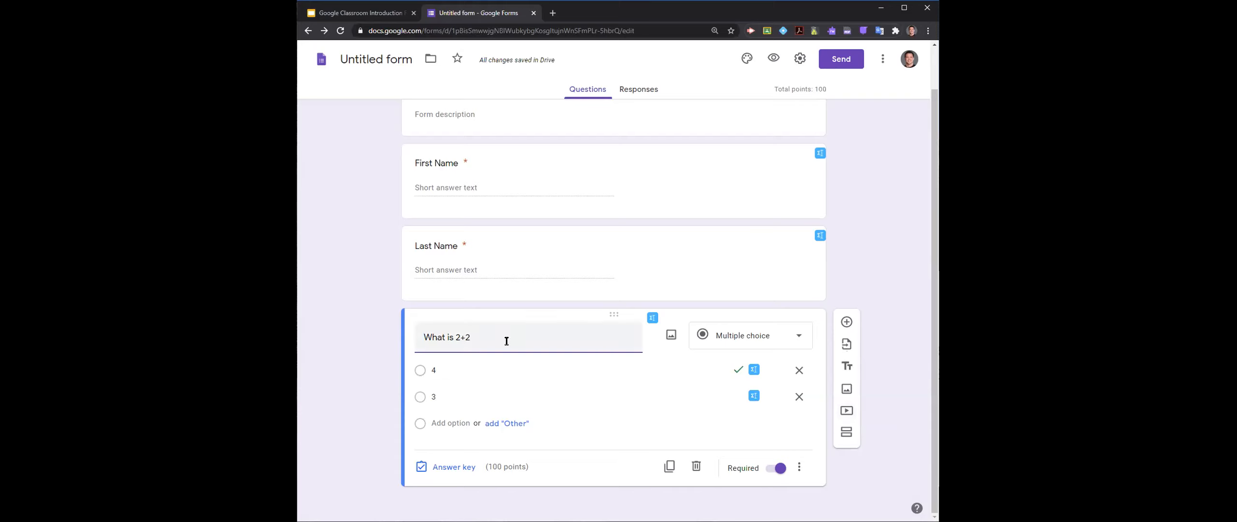
- In the form settings, collect email addresses, allow editing after submit and summary charts, limit to 1 response, and lift the restriction to organization users
scroll(505, 338, up, 1)
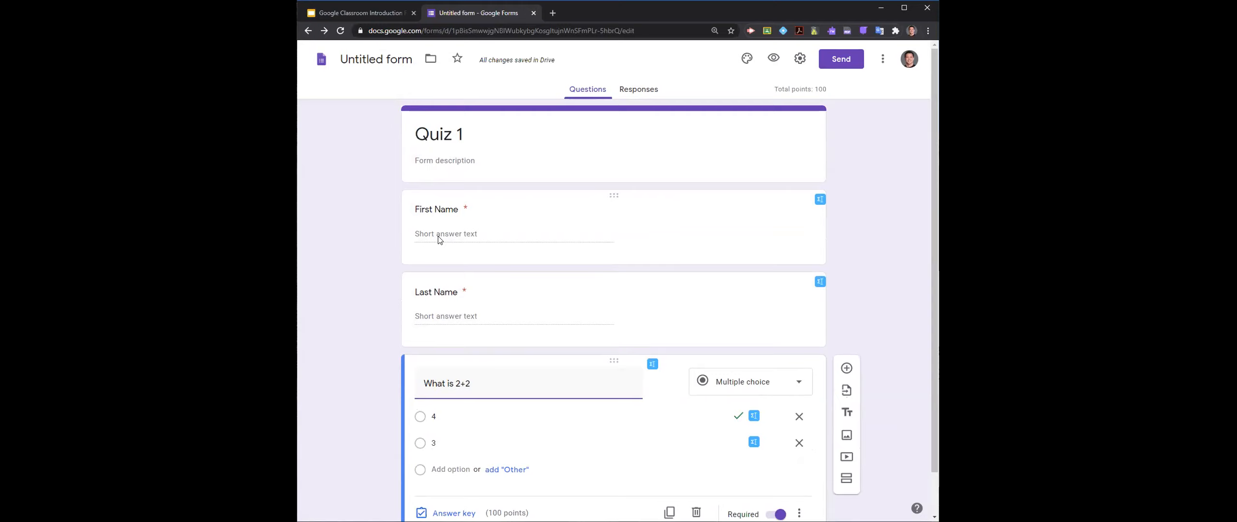
click(797, 60)
click(517, 148)
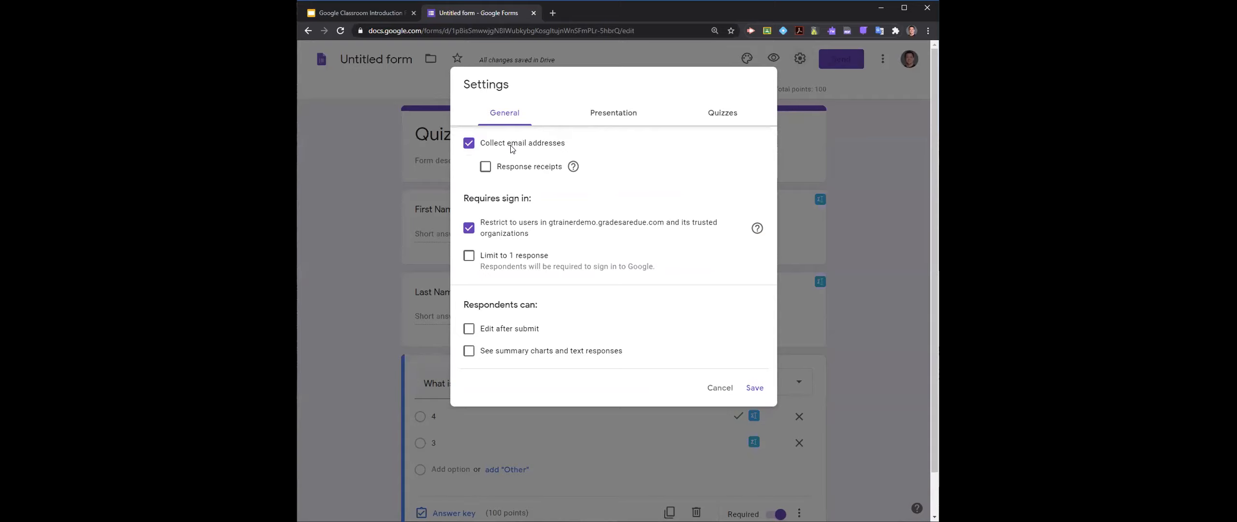
click(486, 331)
click(481, 355)
click(489, 256)
click(531, 232)
- Set the confirmation message to "Thanks for taking the quiz" and save the form settings
click(612, 118)
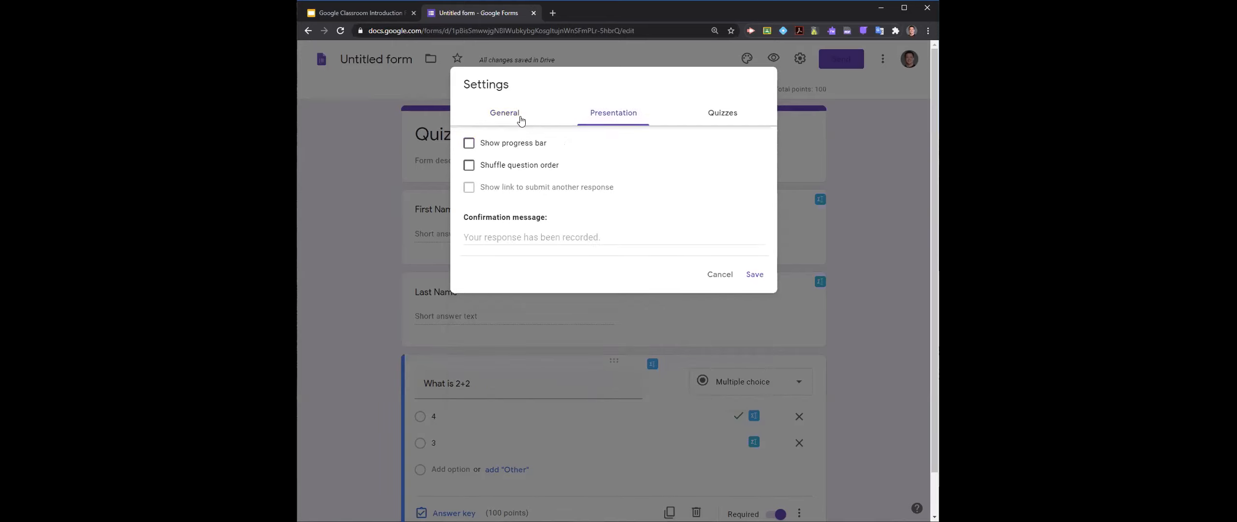
click(519, 237)
text(Tha)
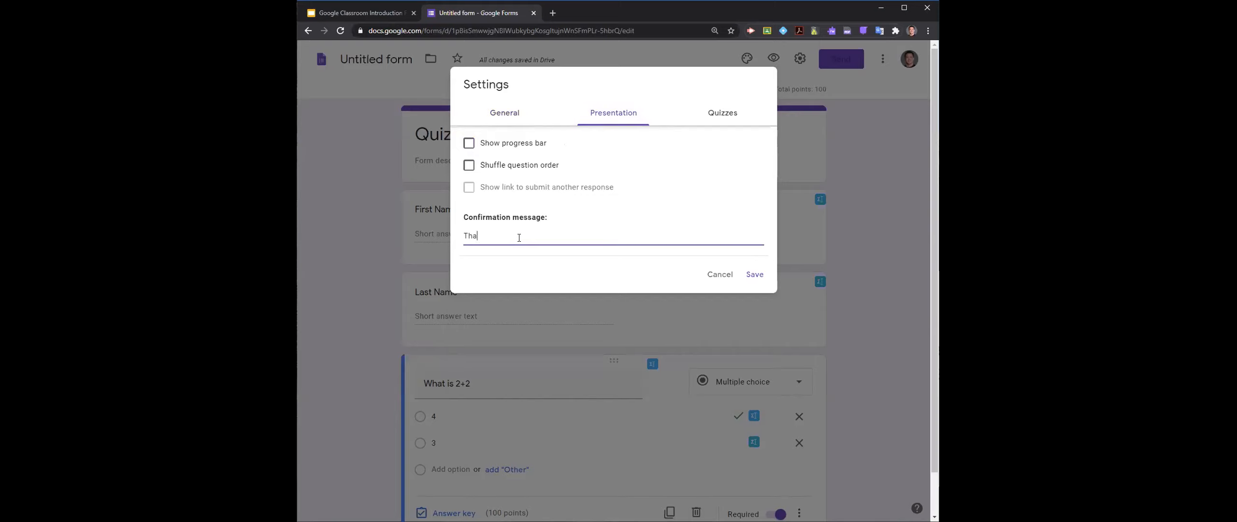
text(nks for taking the quiz!)
click(747, 269)
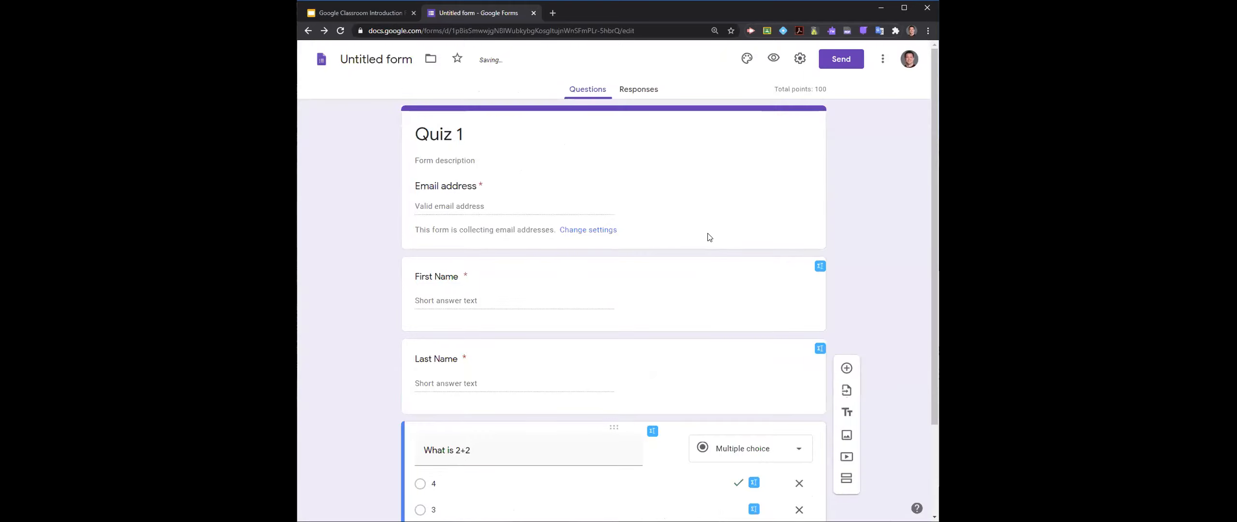
- Get the quiz's shareable link from the form's sending options
scroll(587, 290, down, 3)
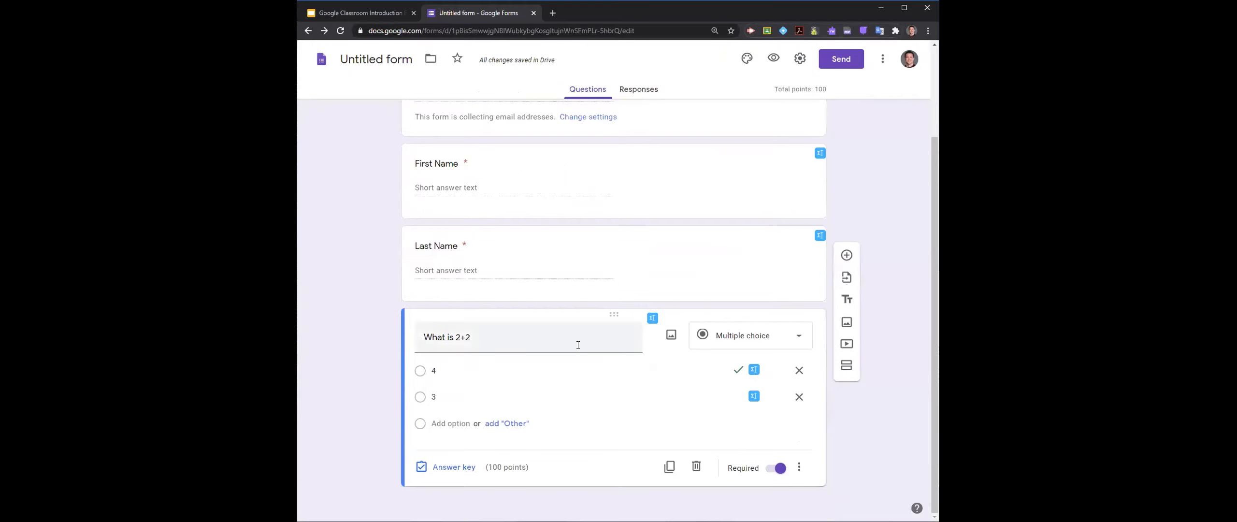
scroll(579, 345, up, 3)
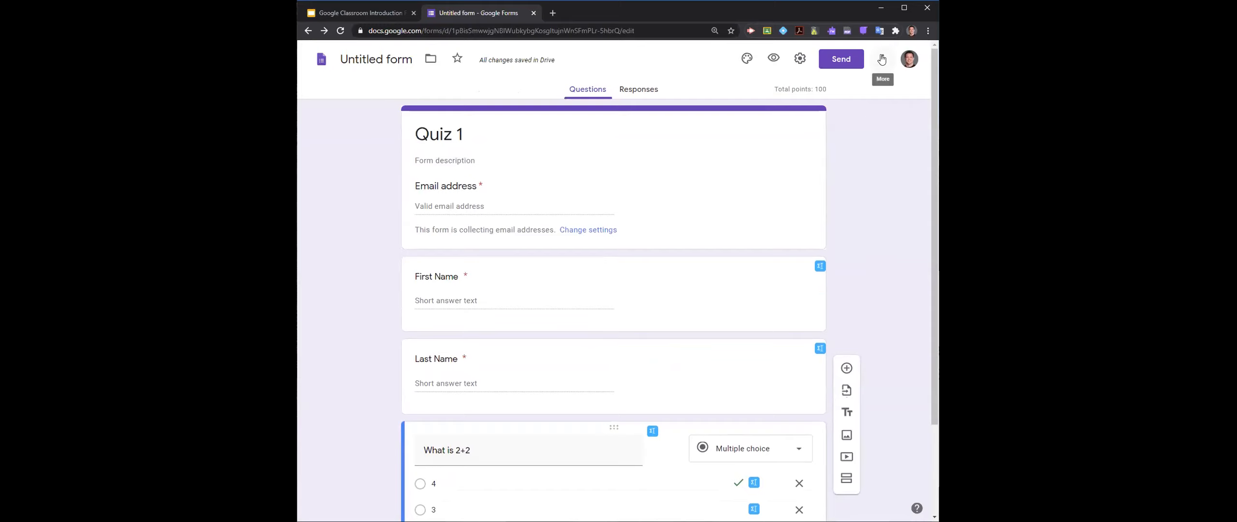
click(842, 60)
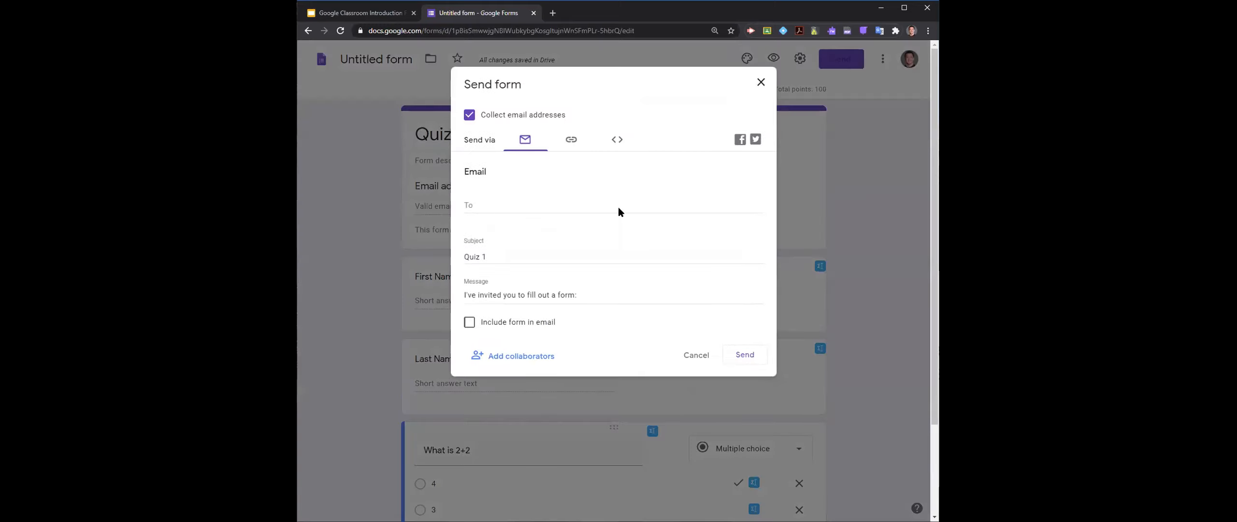
click(571, 140)
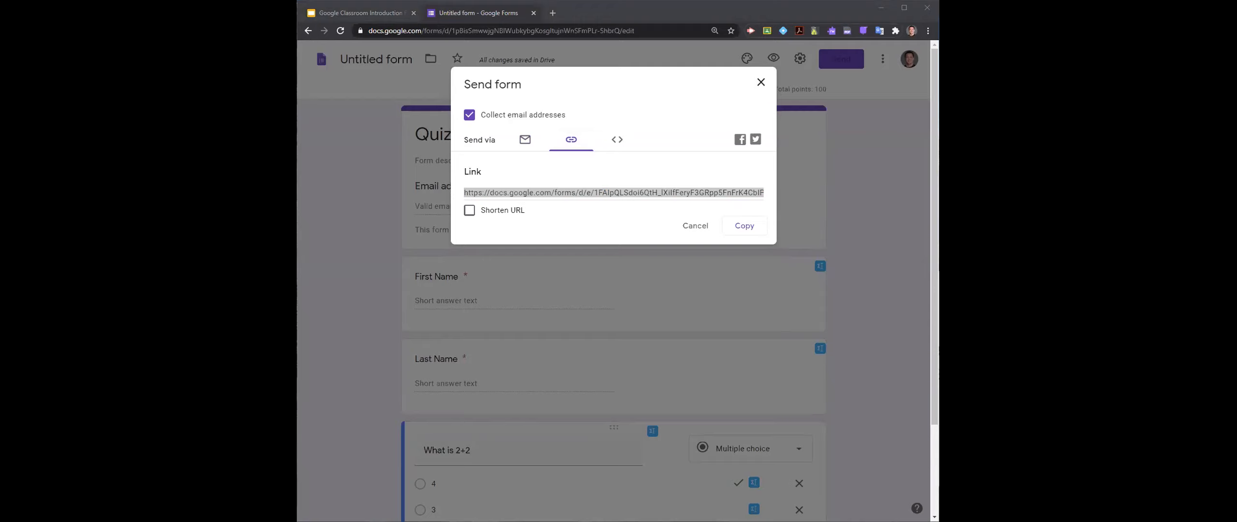
click(760, 83)
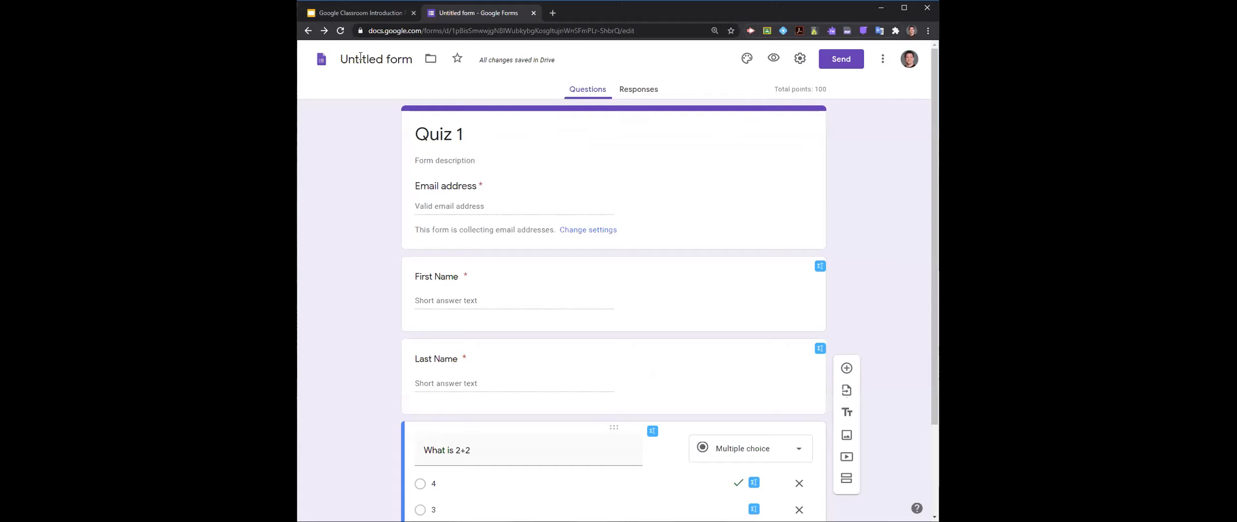
- Rename the form file as Quiz 1
click(376, 71)
text(Quiz 1)
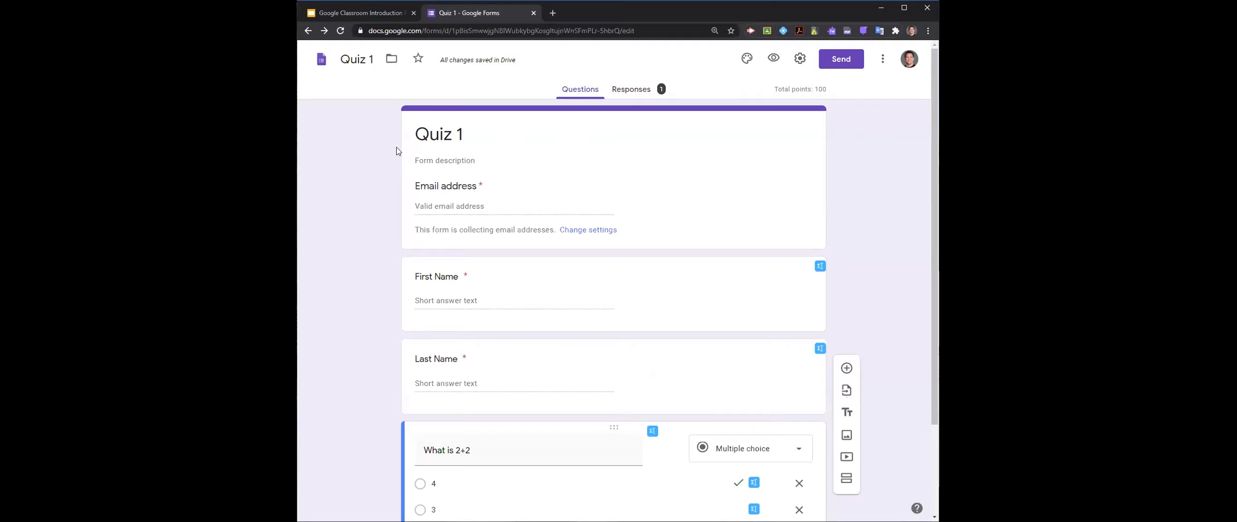
- Review the summary of the quiz responses, including the points distribution, respondent scores and the answers to each question
click(553, 15)
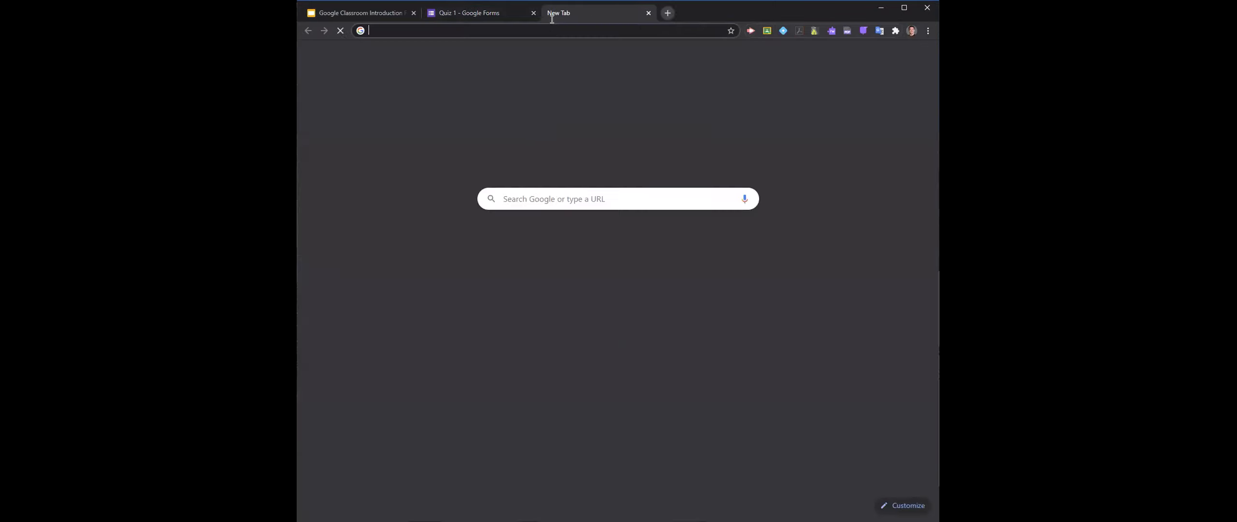
click(524, 15)
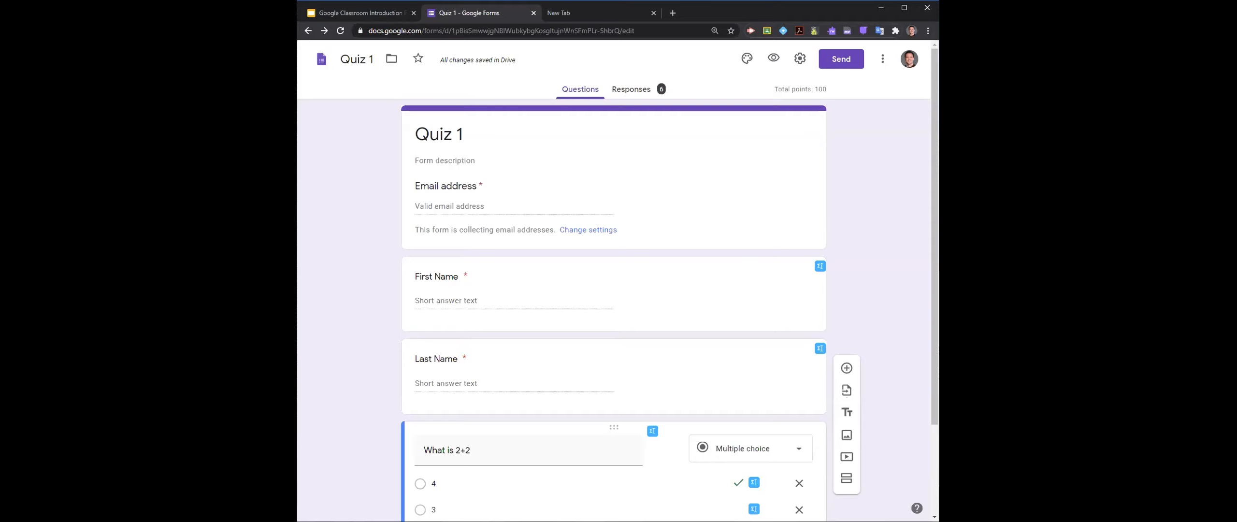
click(636, 90)
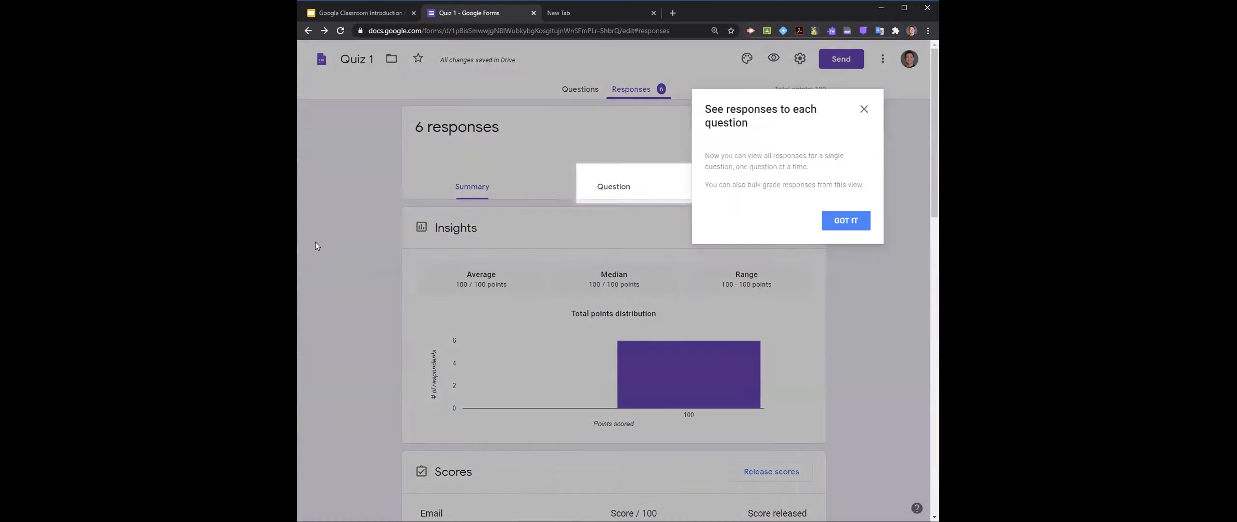
click(855, 222)
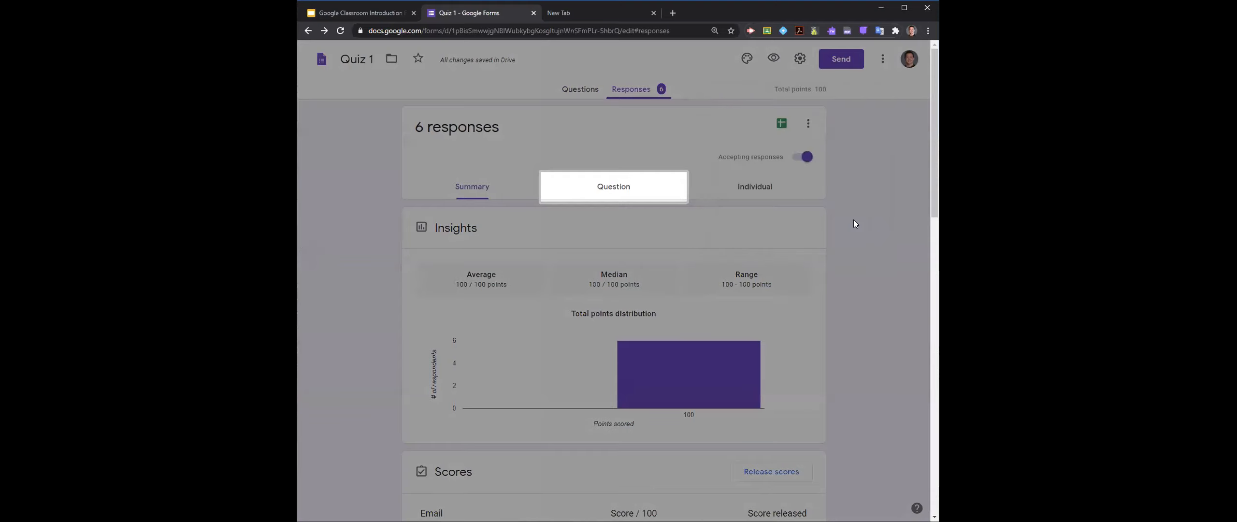
scroll(434, 332, down, 5)
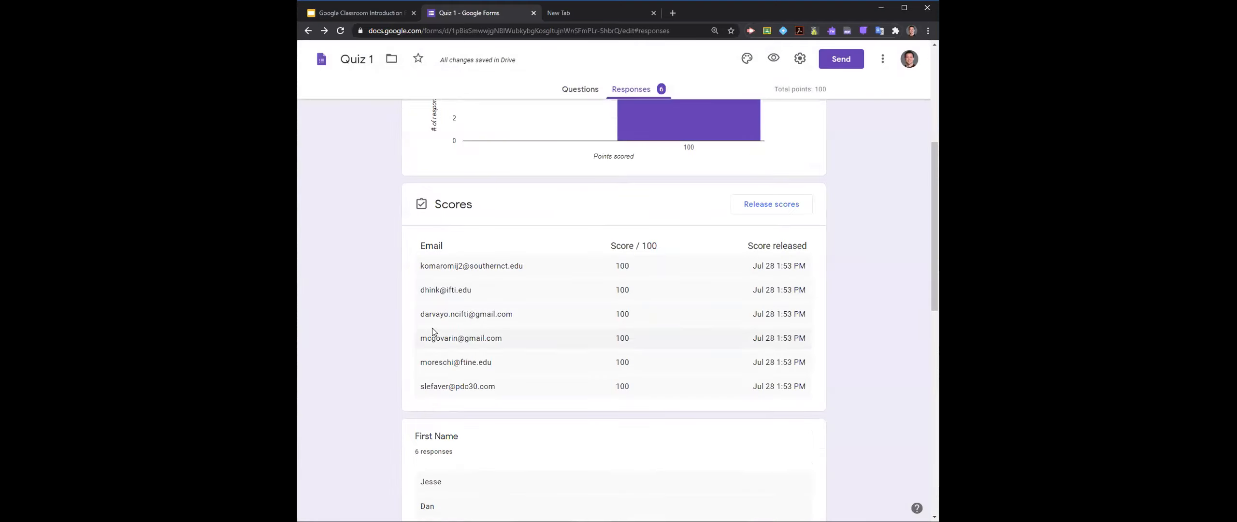
scroll(569, 309, down, 4)
scroll(558, 340, down, 7)
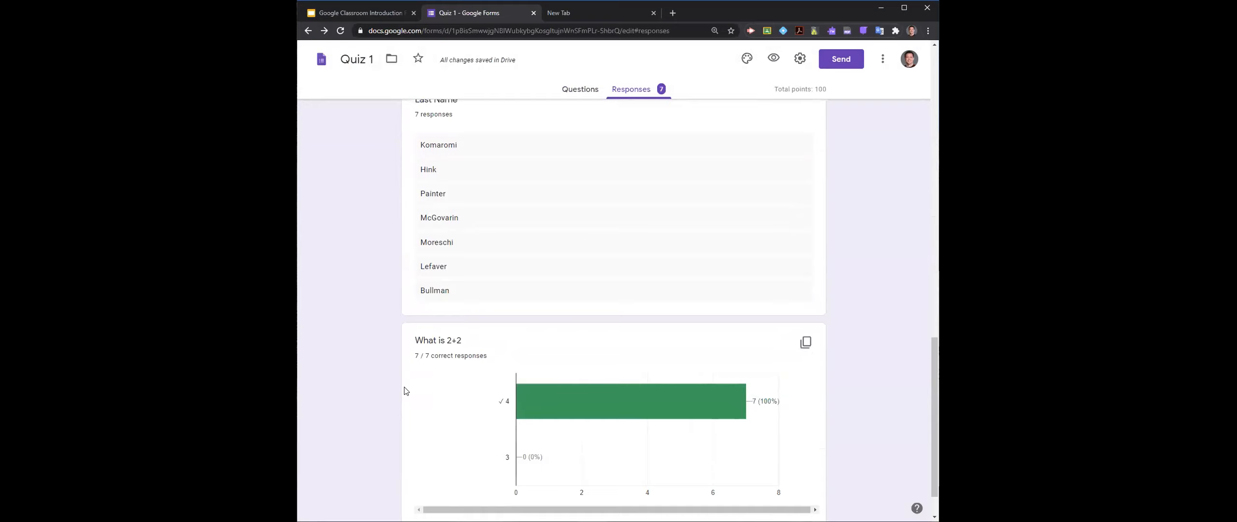
scroll(444, 385, up, 10)
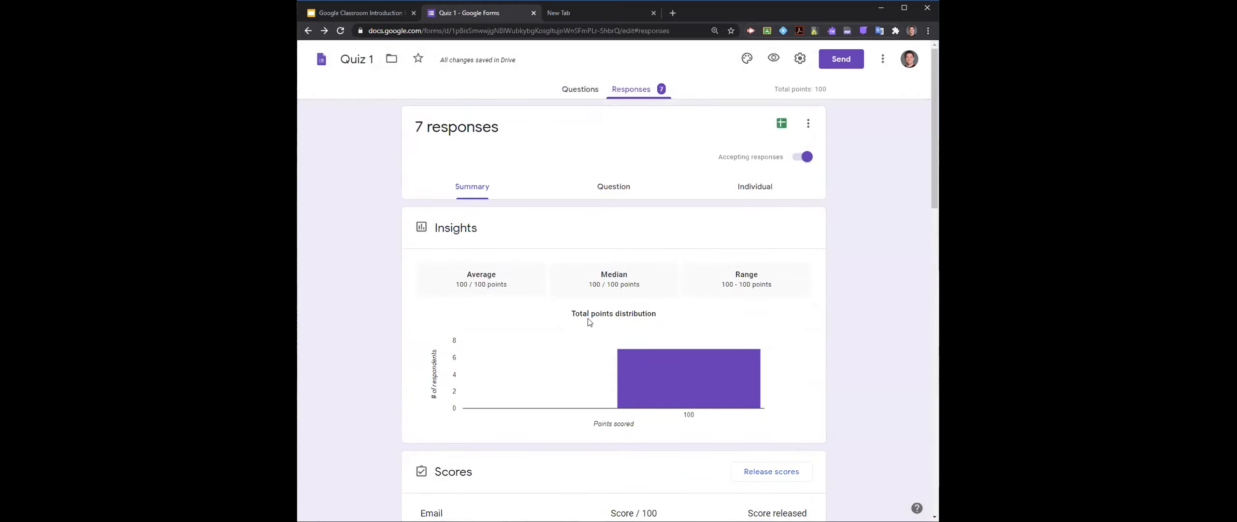
- Send the quiz responses to a new spreadsheet named "Quiz 1 (Responses)"
click(782, 126)
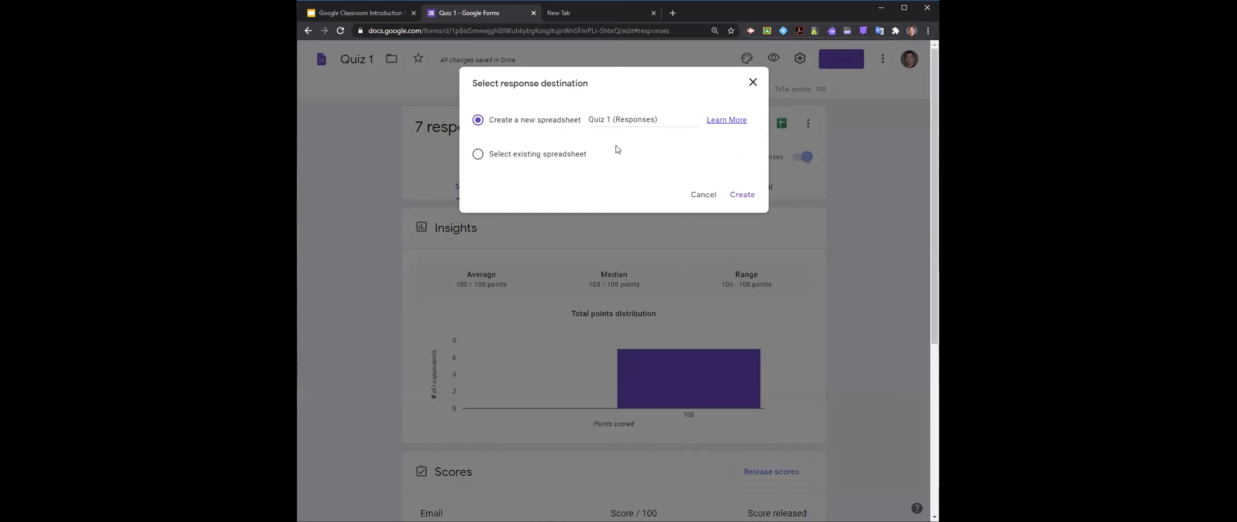
click(341, 189)
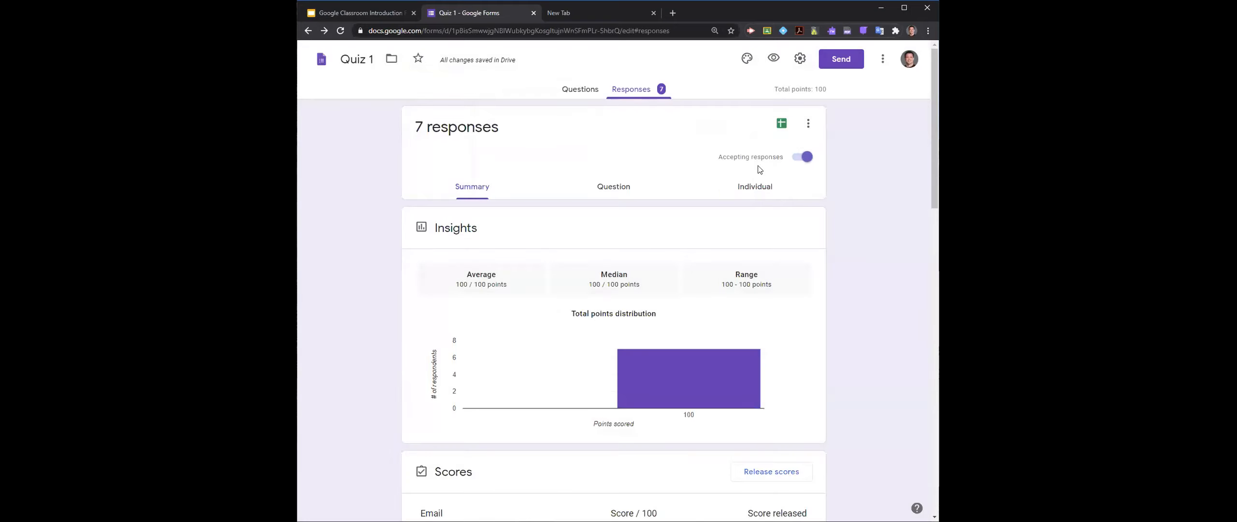
click(776, 127)
click(741, 194)
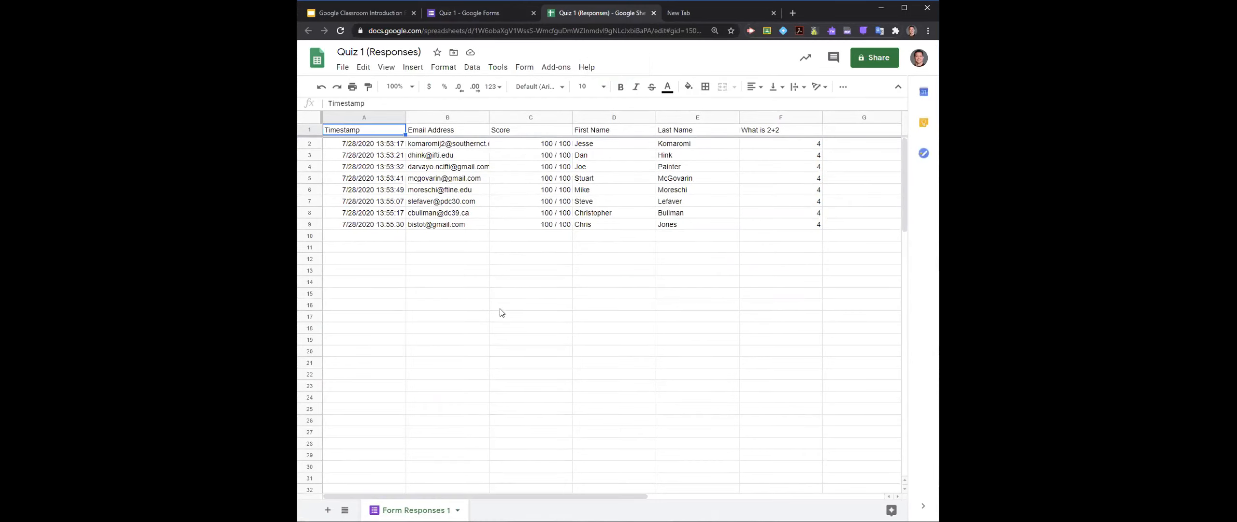
- Examine the timestamps, email addresses and scores of the submissions in the response spreadsheet
click(440, 148)
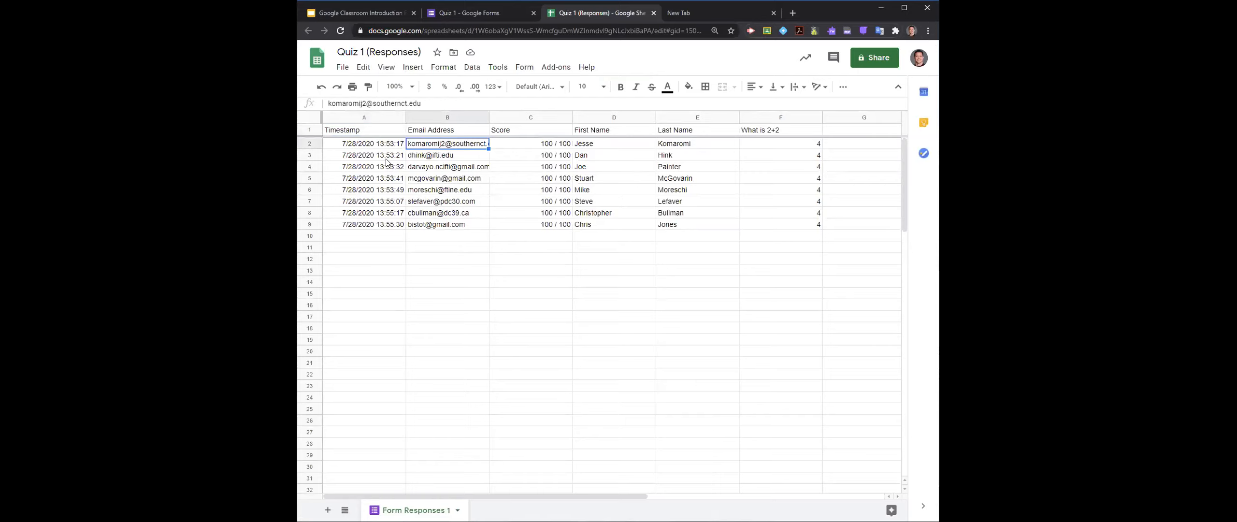
drag(371, 145, 375, 221)
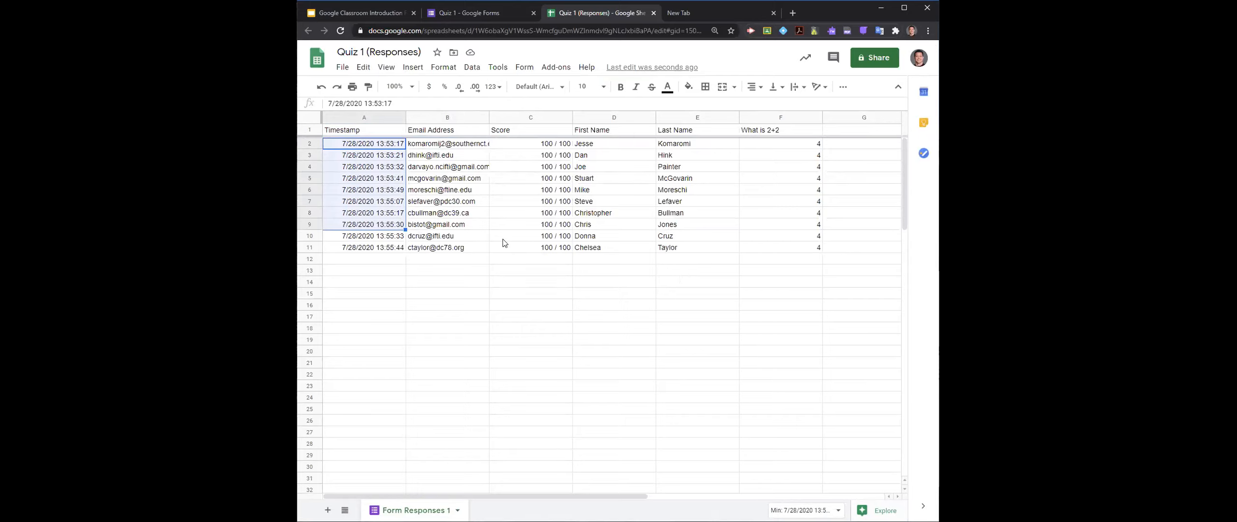
click(387, 249)
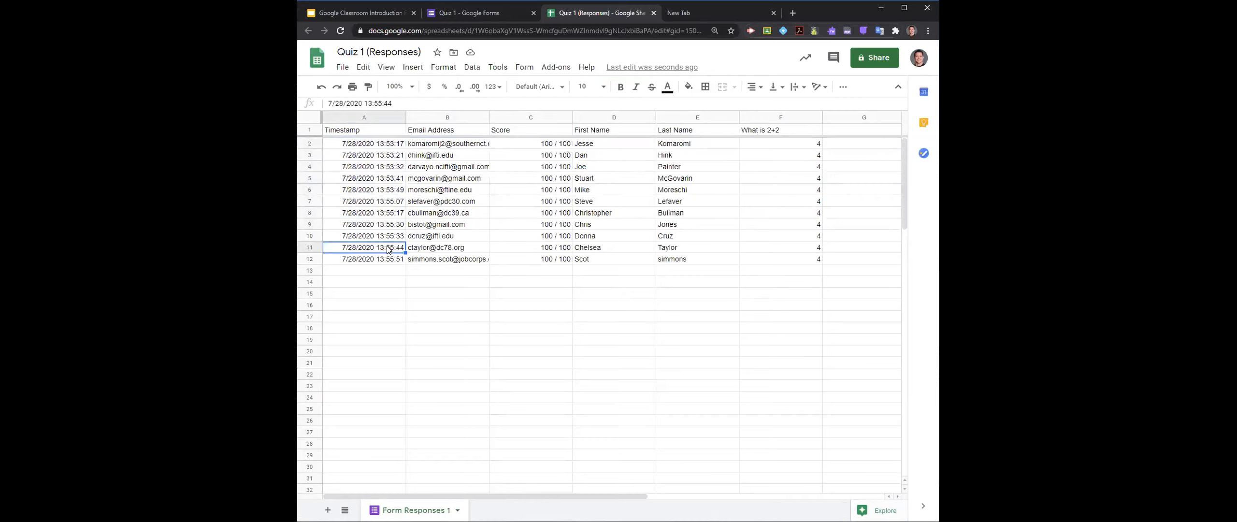
click(392, 261)
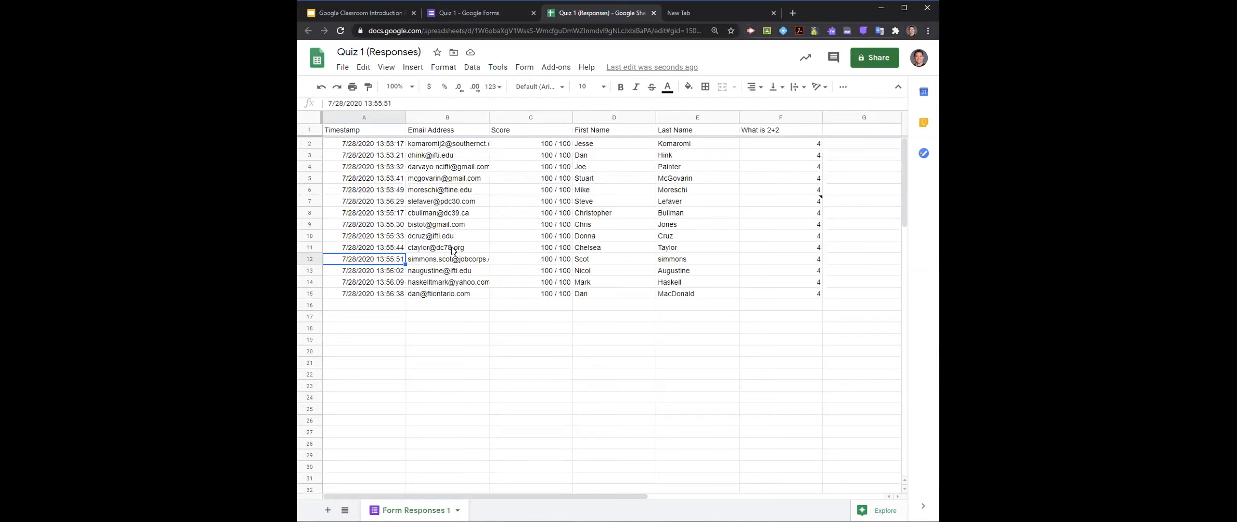
click(453, 249)
click(391, 249)
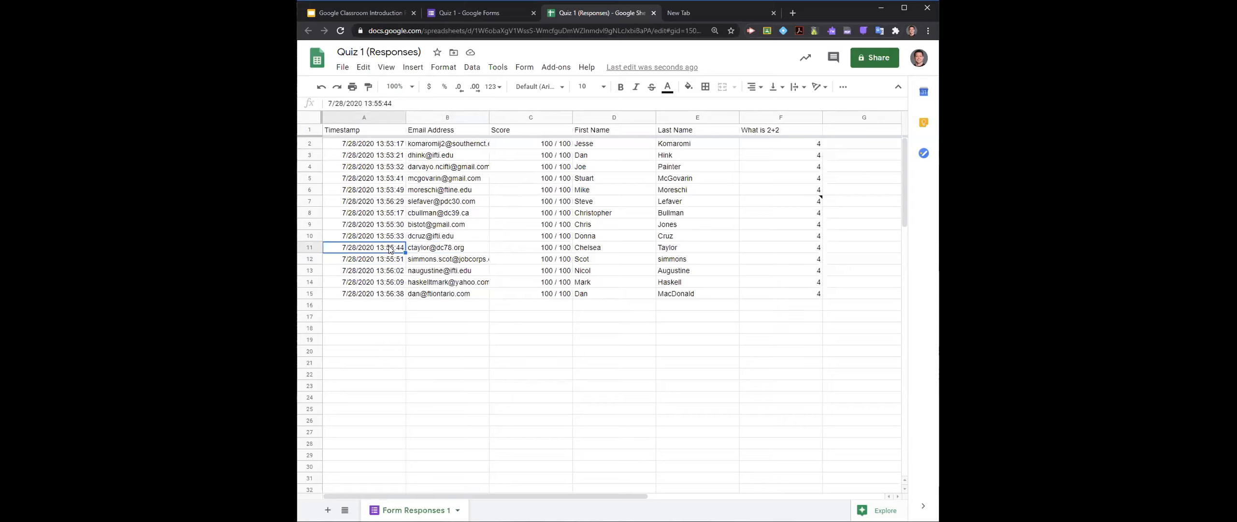
click(537, 294)
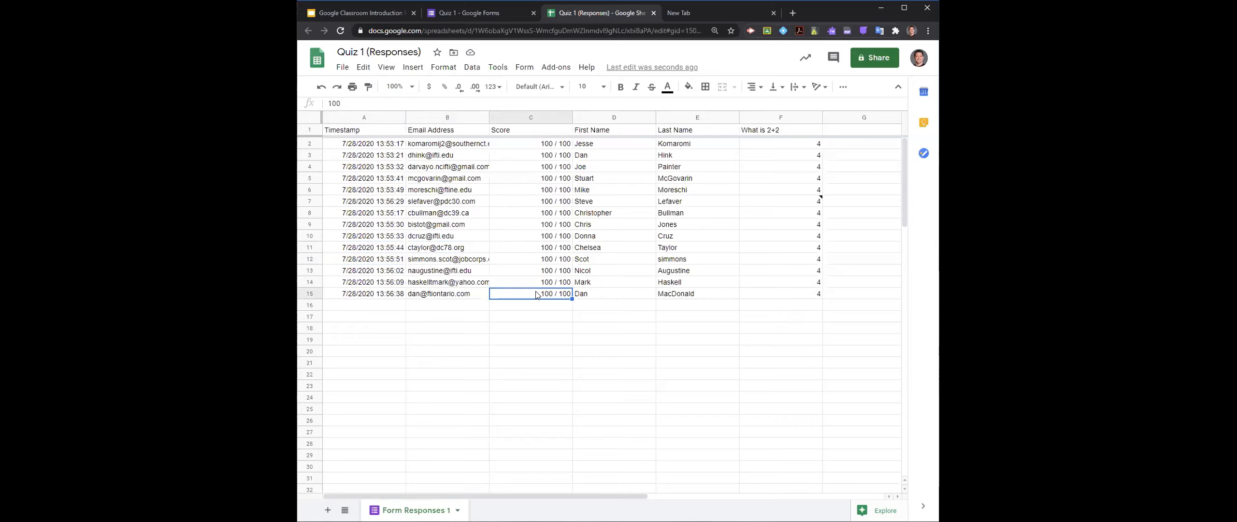
- Return to the Quiz 1 form and page through the individual responses
click(473, 16)
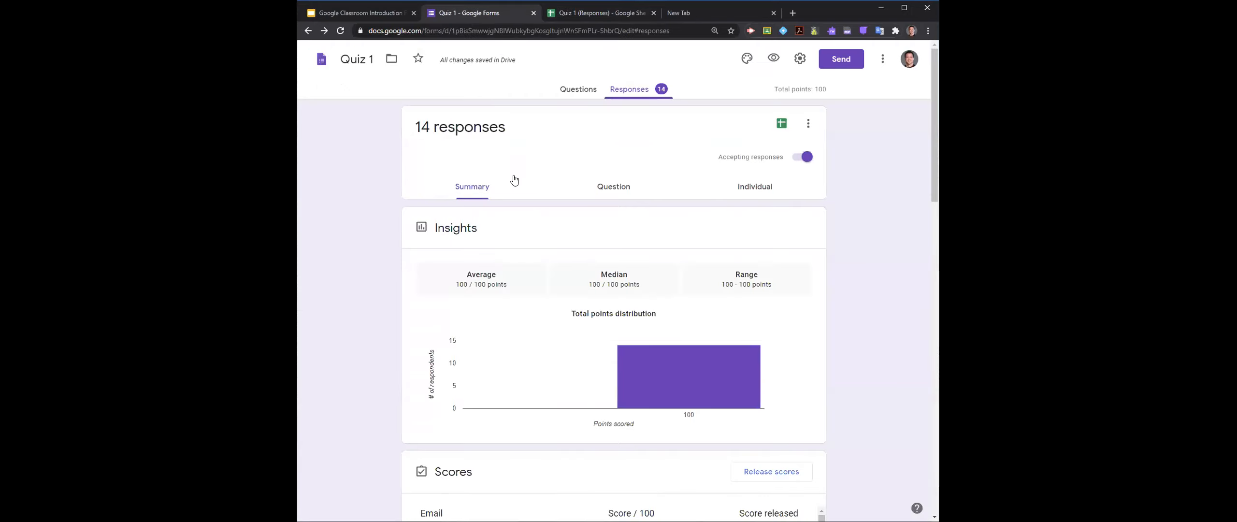
click(748, 192)
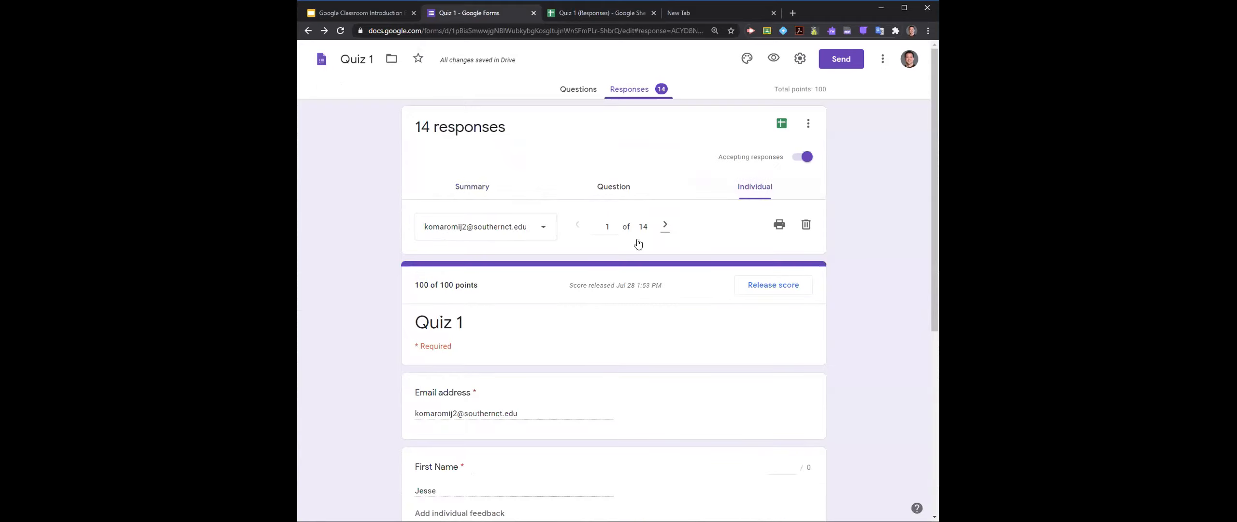
scroll(541, 305, down, 3)
scroll(580, 295, up, 3)
click(538, 228)
click(664, 225)
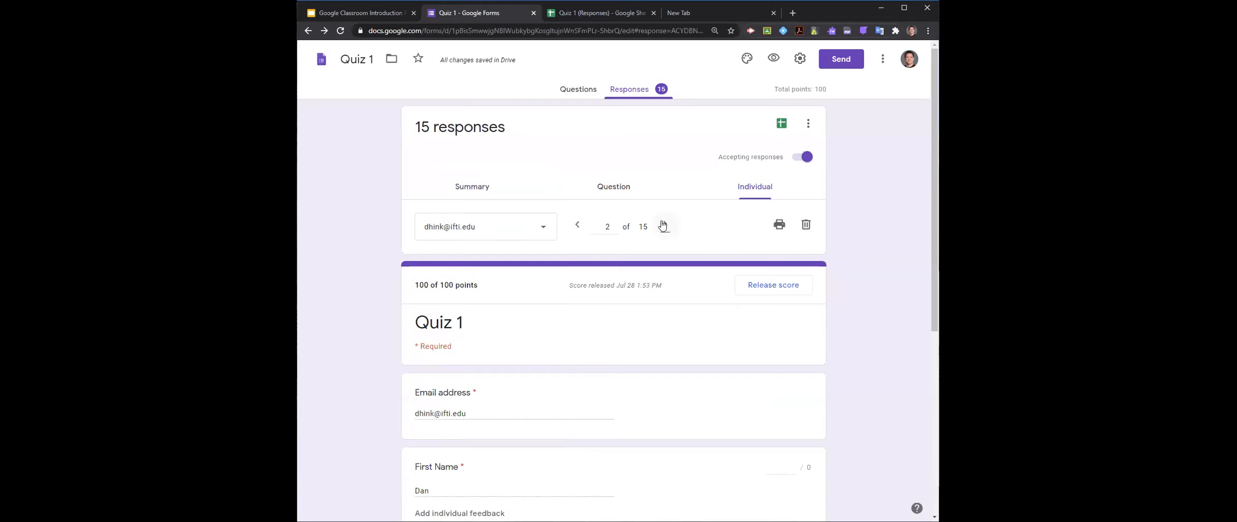
click(663, 226)
click(579, 231)
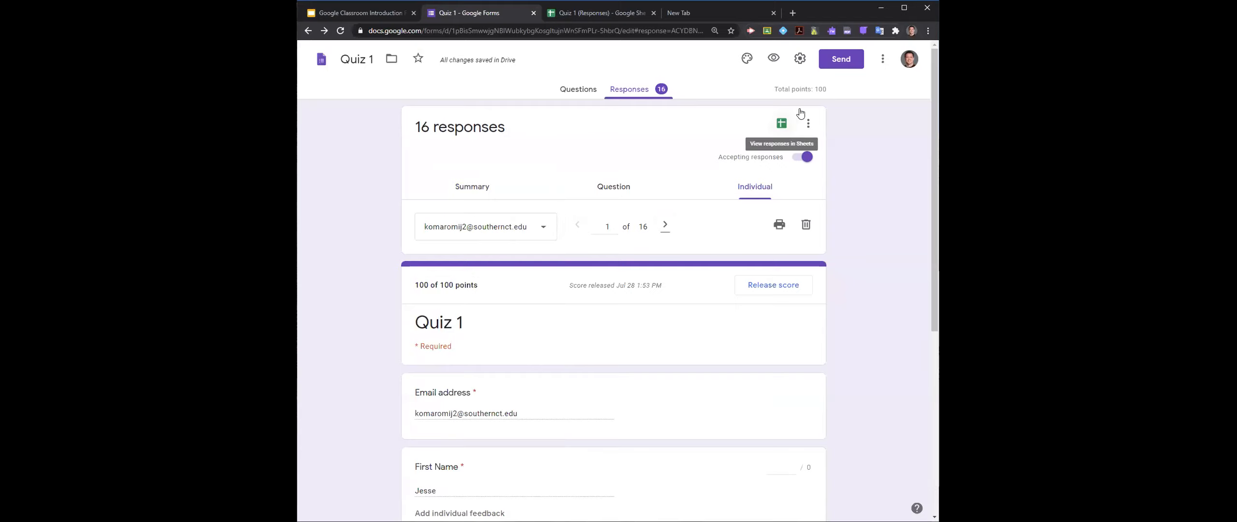
- Check the general settings of Quiz 1 for what respondents can do after submitting
click(800, 59)
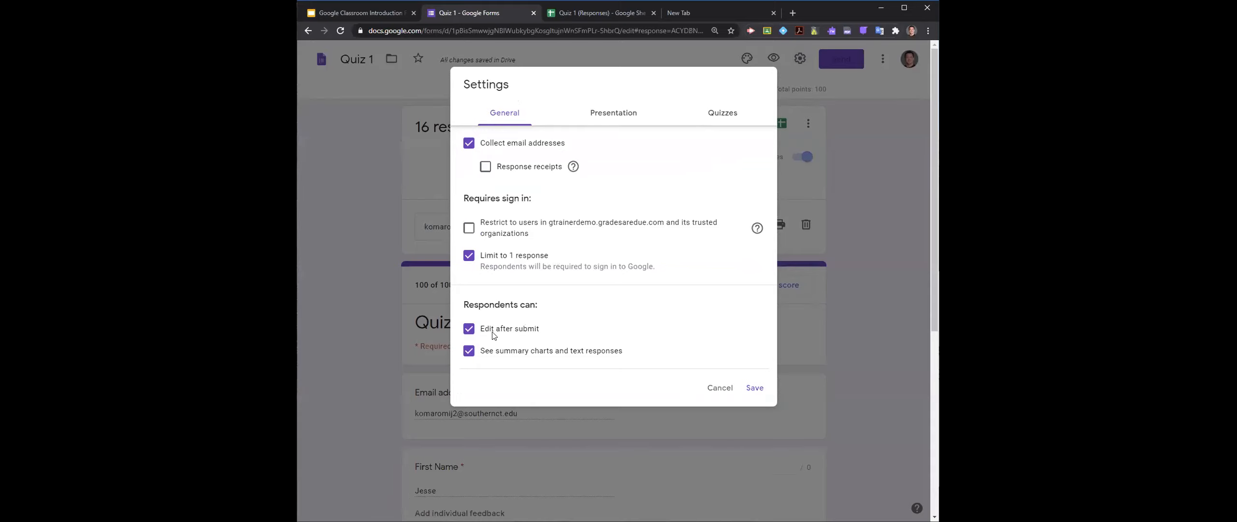
click(714, 389)
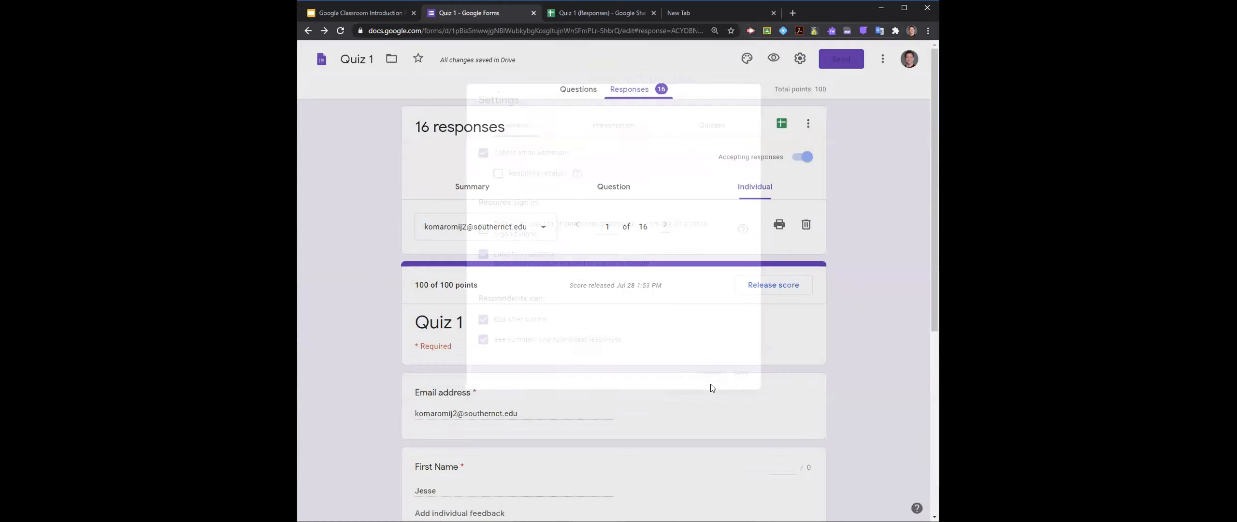
- Inspect the edit history of the flagged "What is 2+2" answer in row 7 of the response spreadsheet, and return to the Quiz 1 form
click(580, 13)
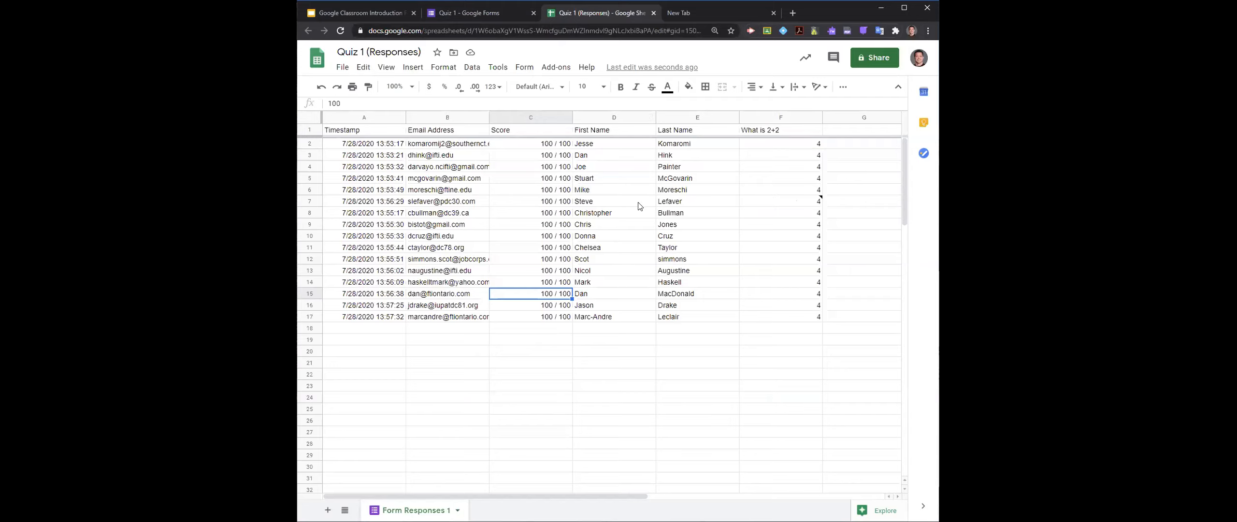
mouse_move(818, 203)
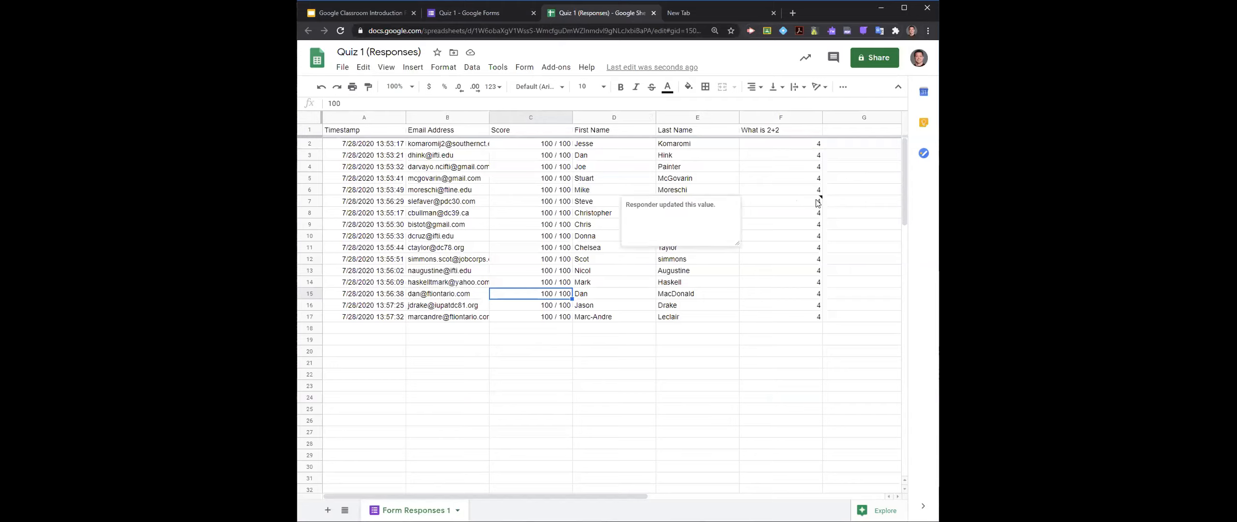
click(818, 203)
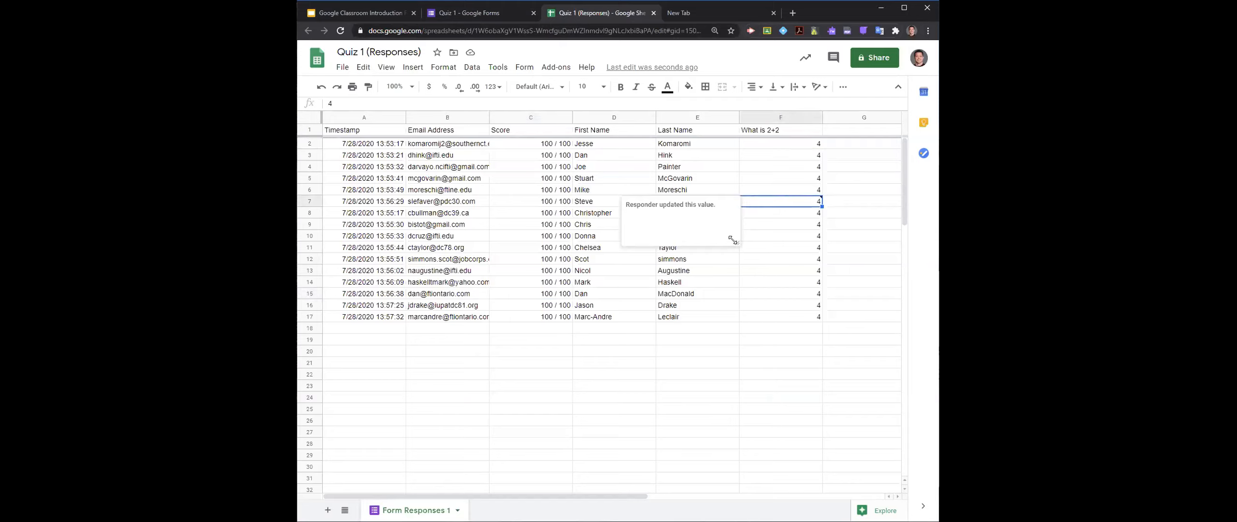
right_click(817, 205)
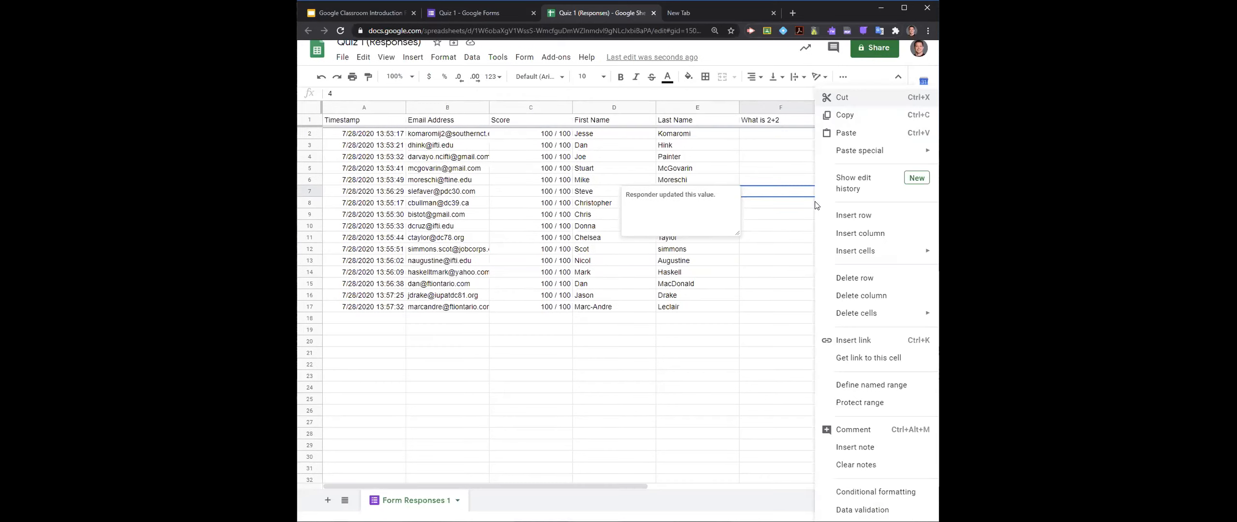
click(847, 195)
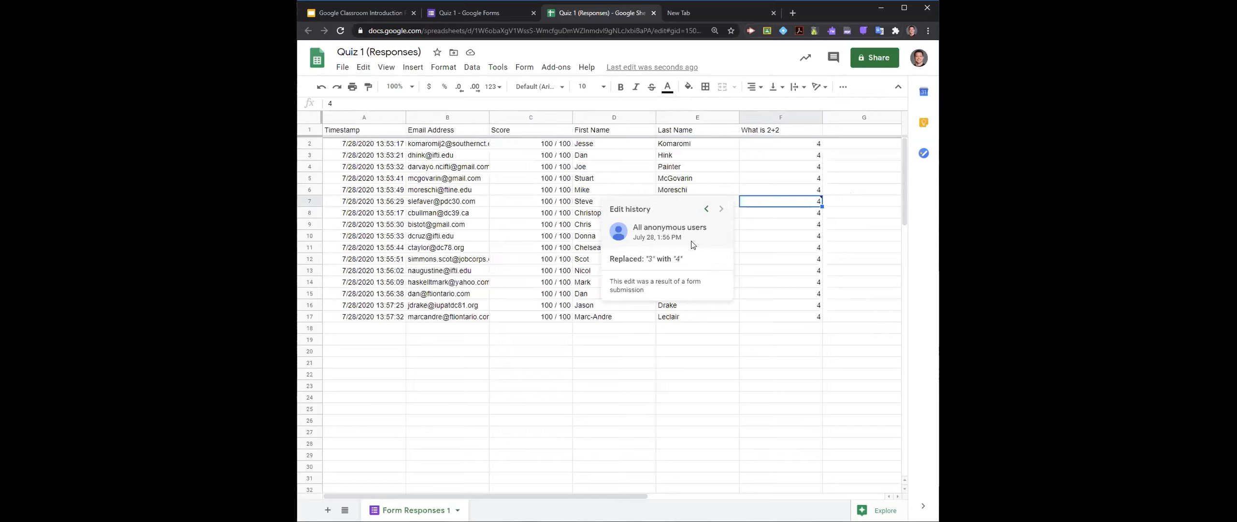
click(758, 224)
click(776, 261)
click(775, 206)
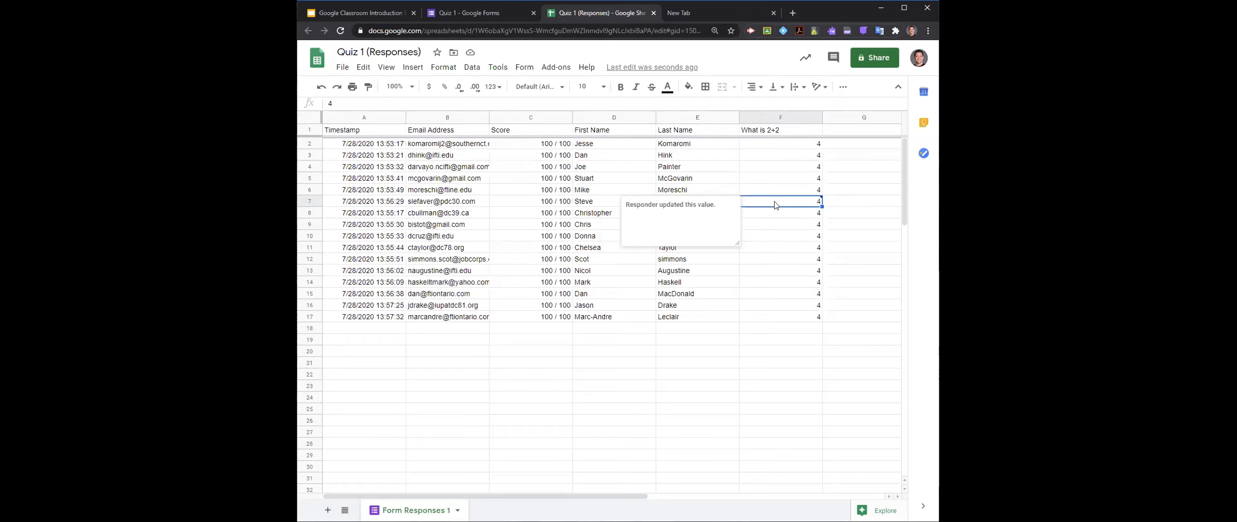
click(480, 15)
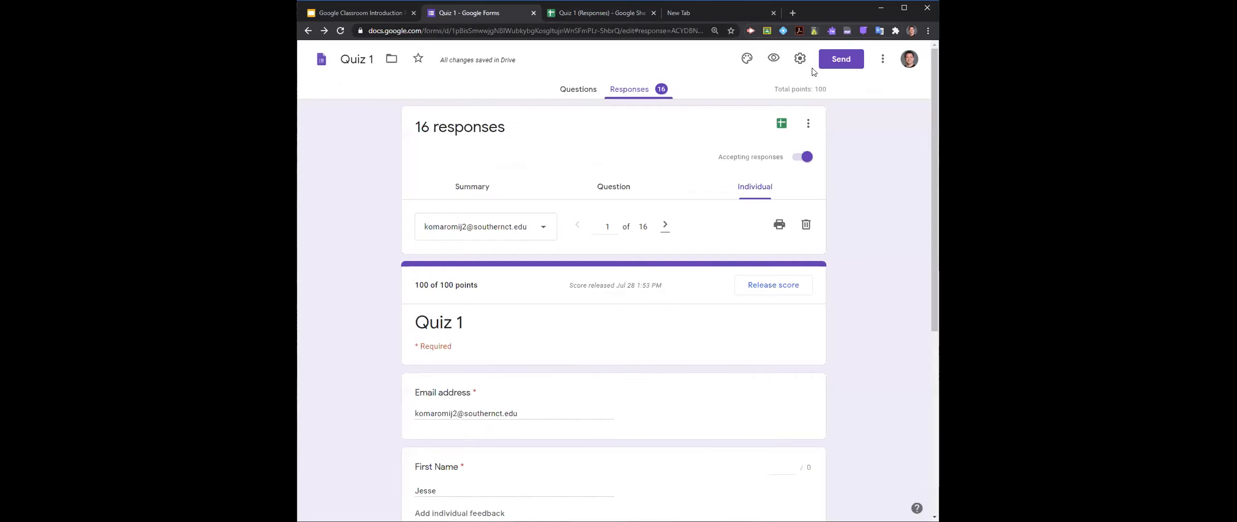
click(800, 59)
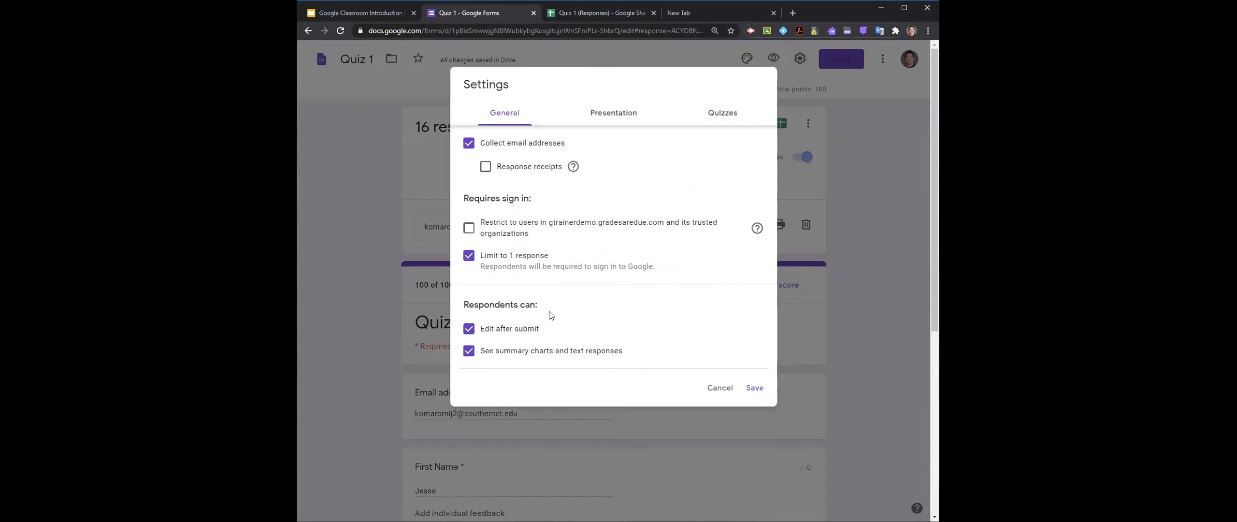
click(511, 334)
click(725, 388)
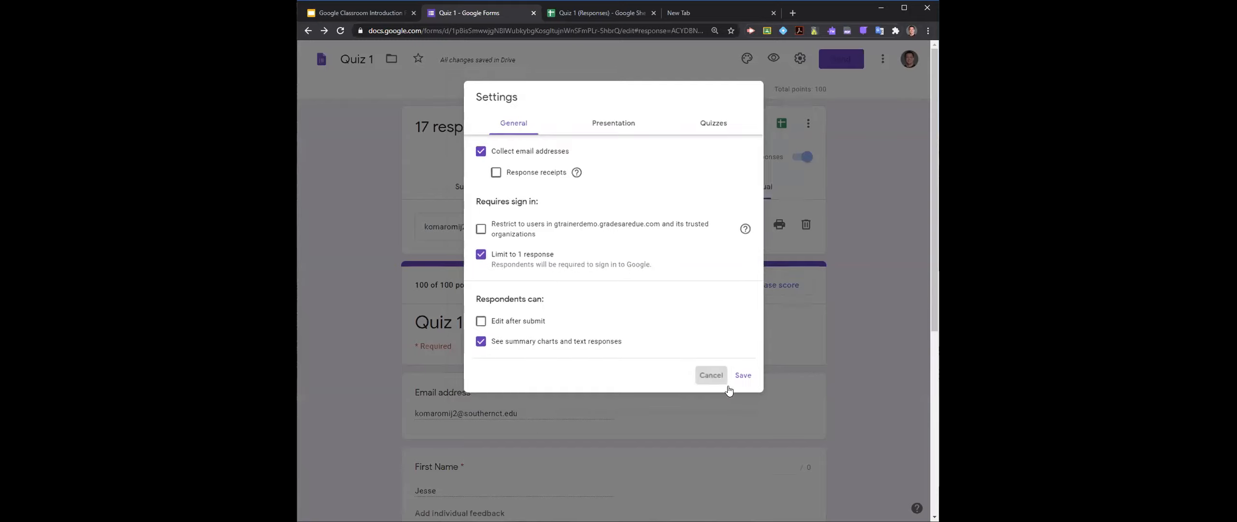
click(881, 64)
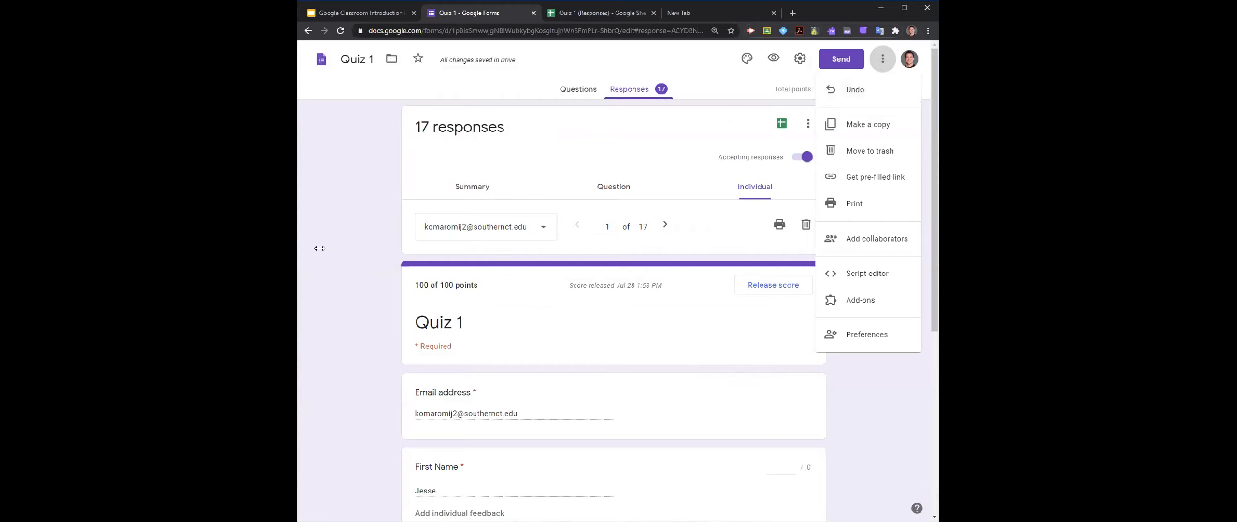
click(379, 202)
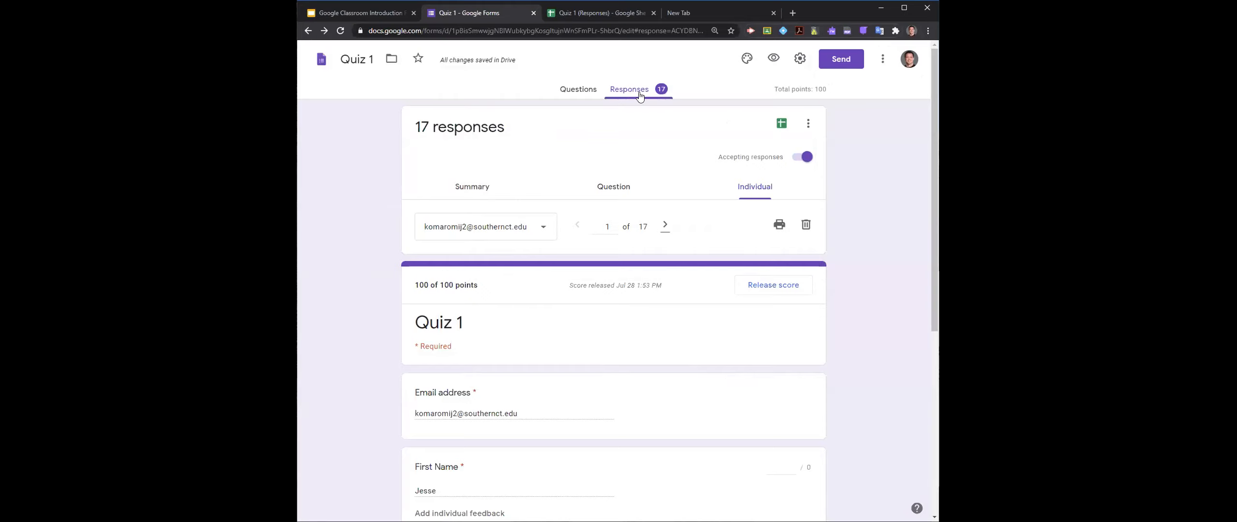
- Turn off the "Edit after submit" option in the quiz's general settings and save
click(799, 59)
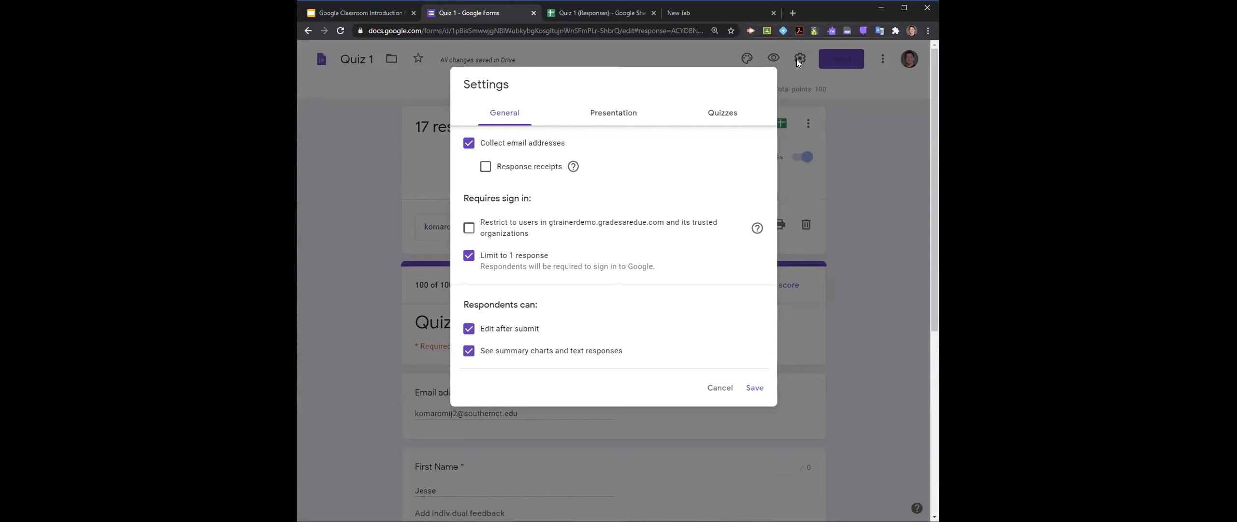
click(469, 328)
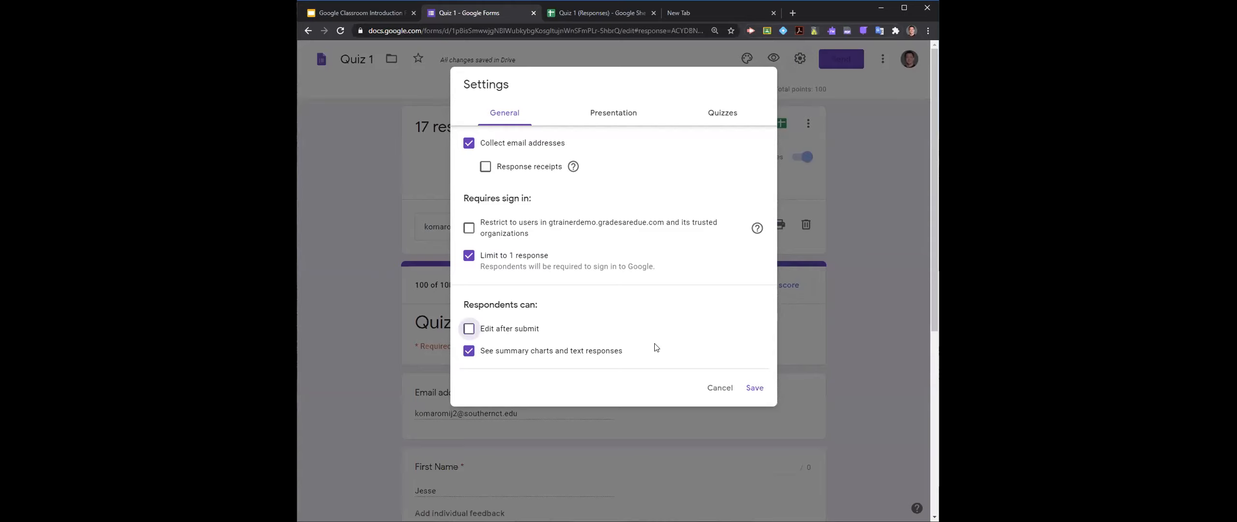
click(752, 387)
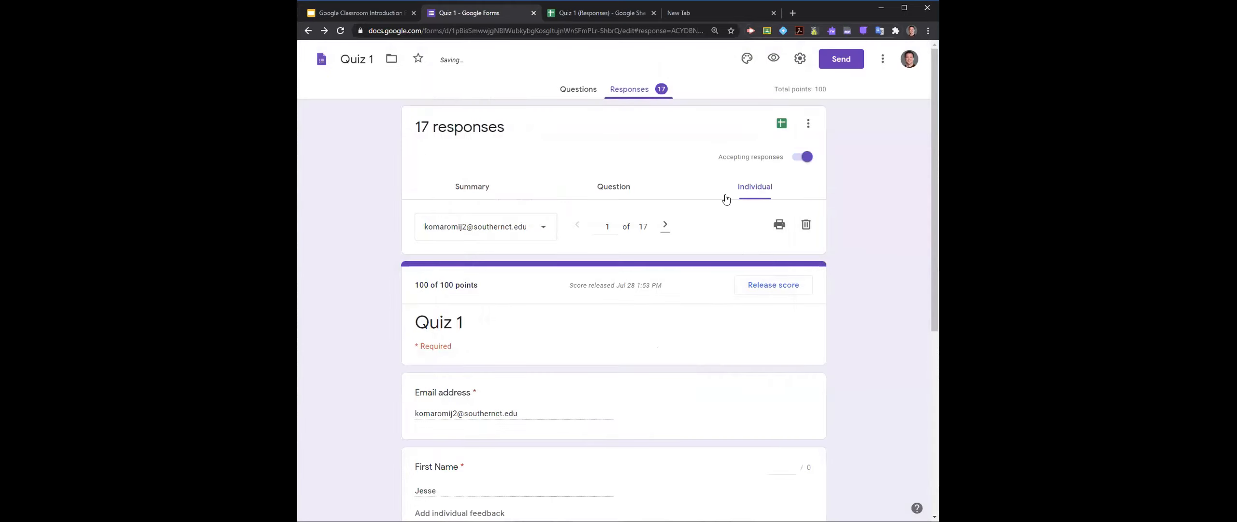
- Review the quiz, presentation and general settings of the form, and close the settings
click(800, 59)
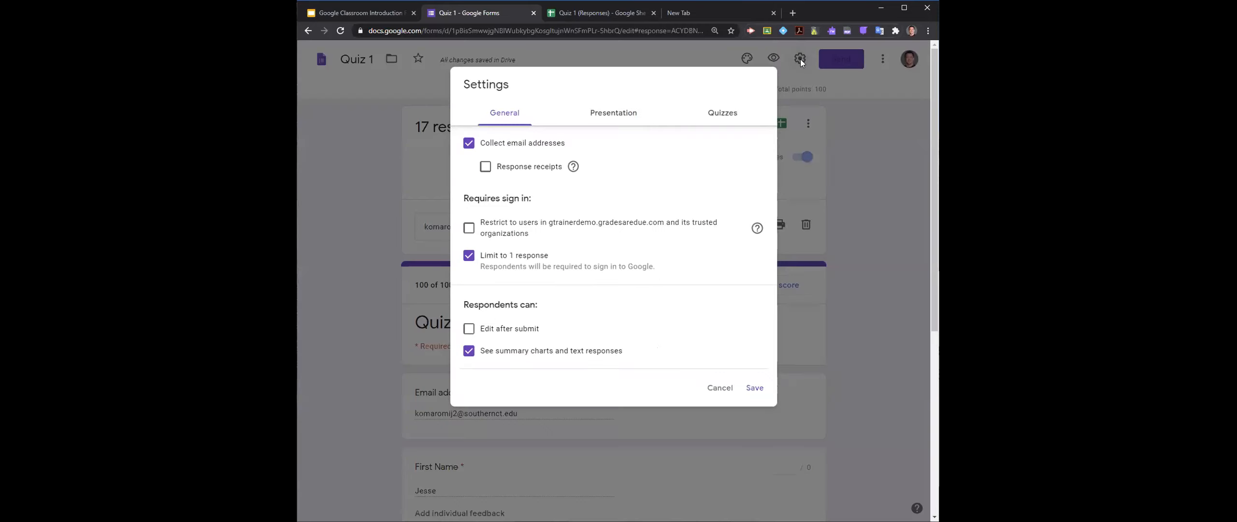
click(735, 119)
scroll(660, 201, down, 1)
scroll(661, 199, up, 1)
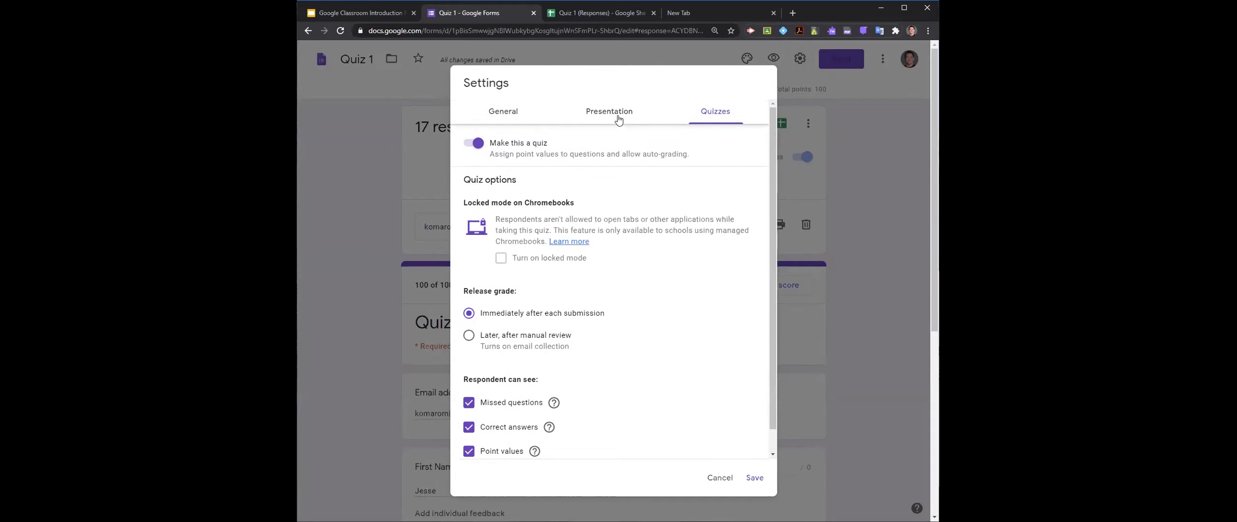
click(619, 119)
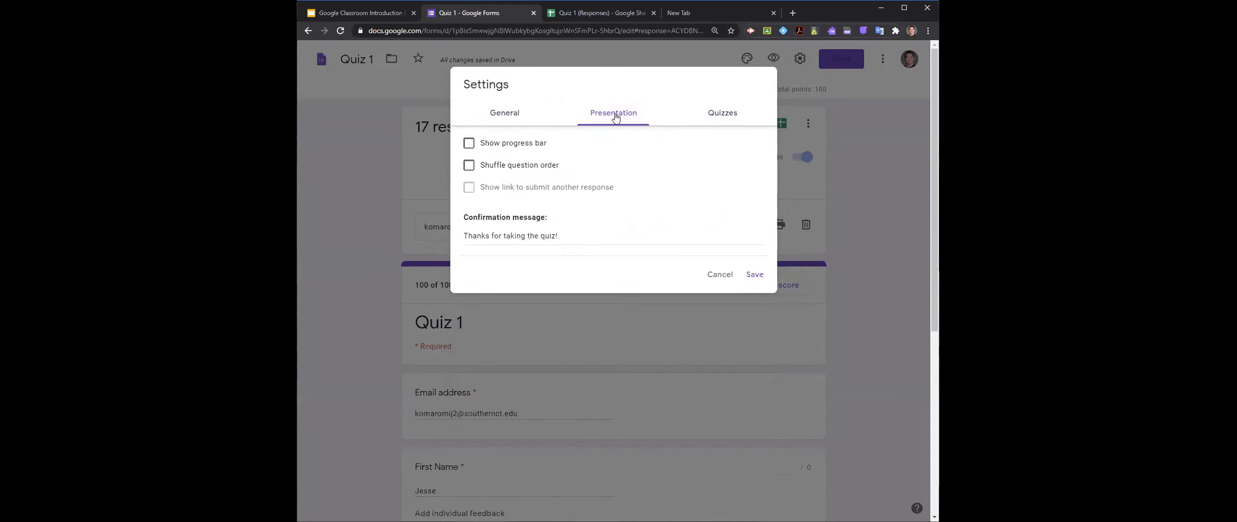
click(514, 119)
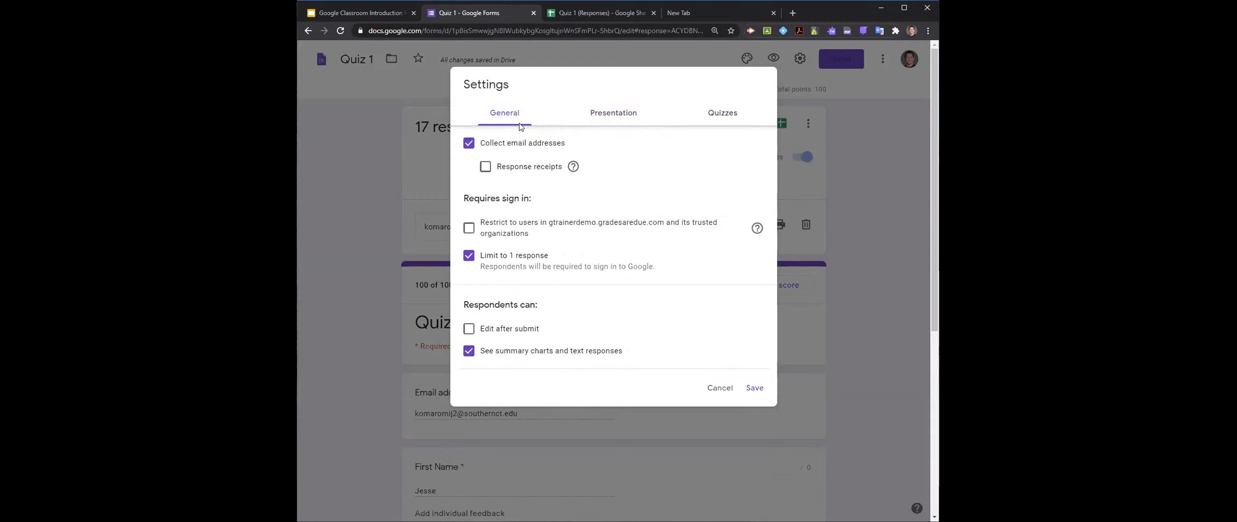
click(719, 386)
- Examine the default preferences for new forms and questions, and go over the presentation and quiz settings again
click(883, 59)
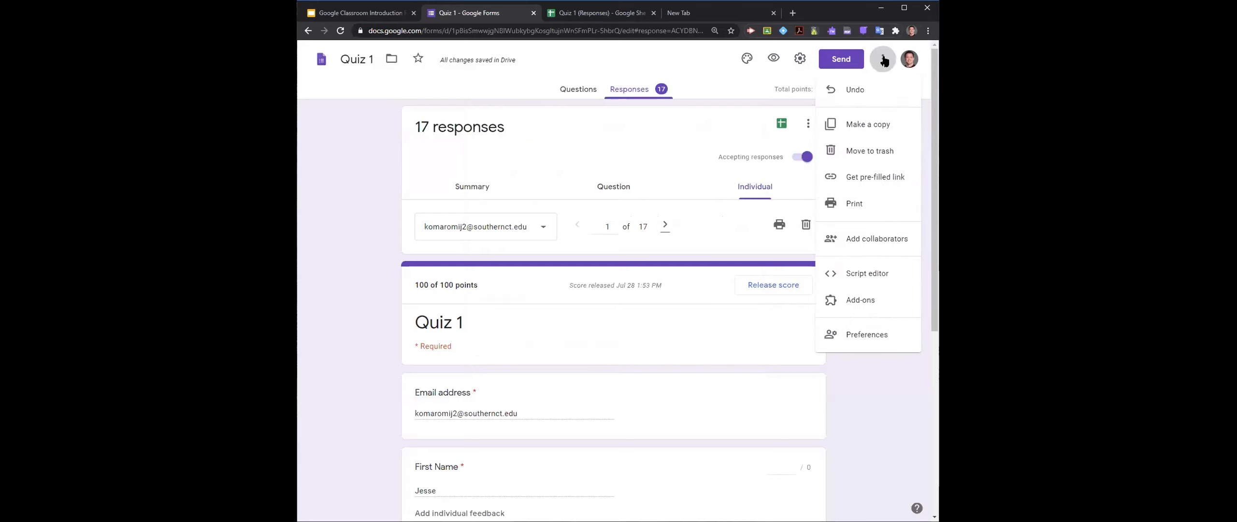
click(858, 340)
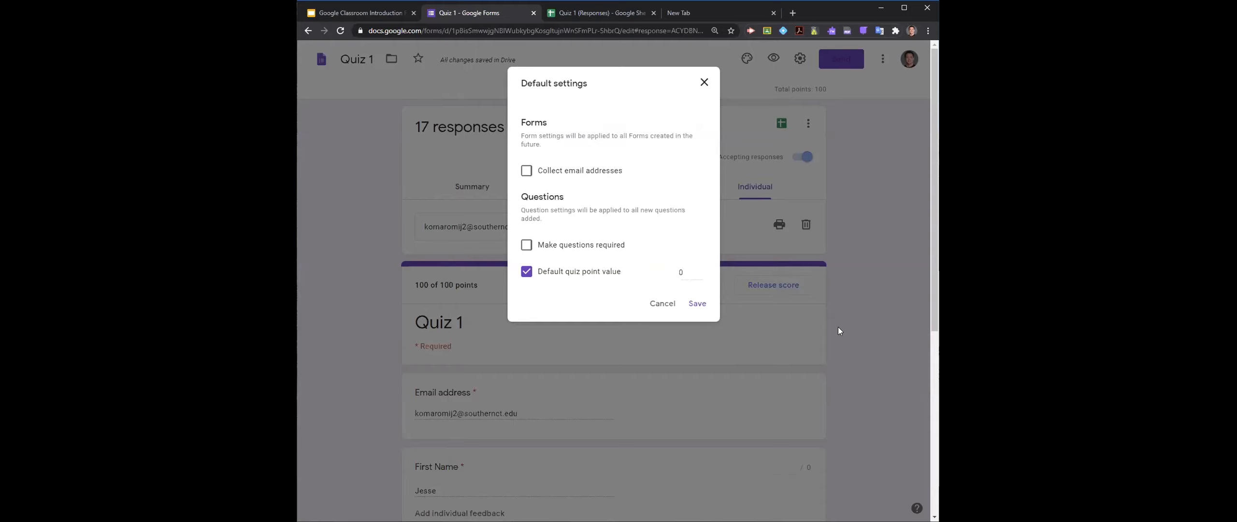
click(664, 304)
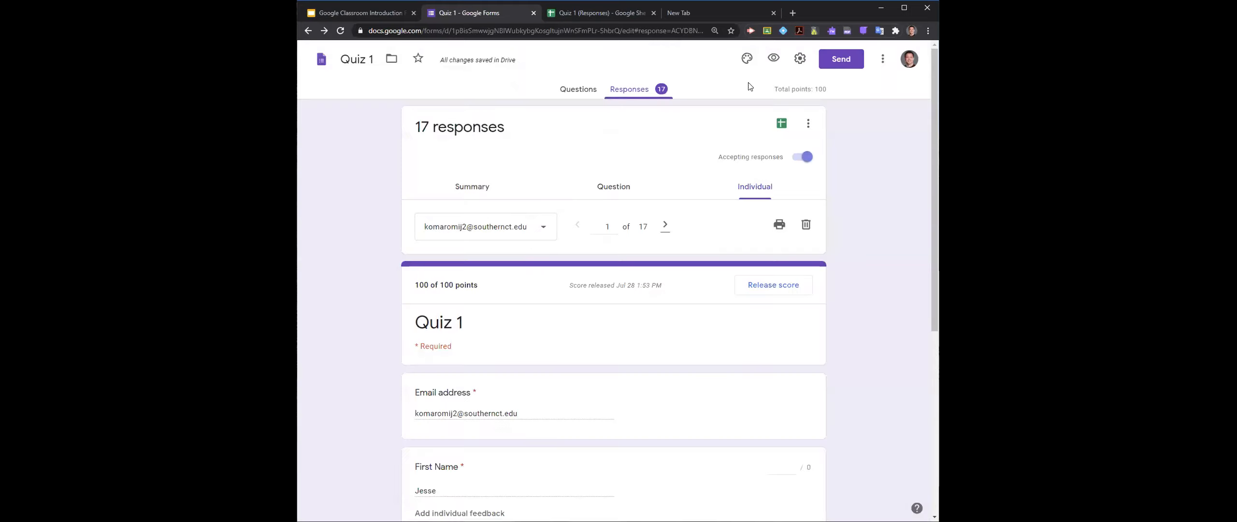
click(798, 58)
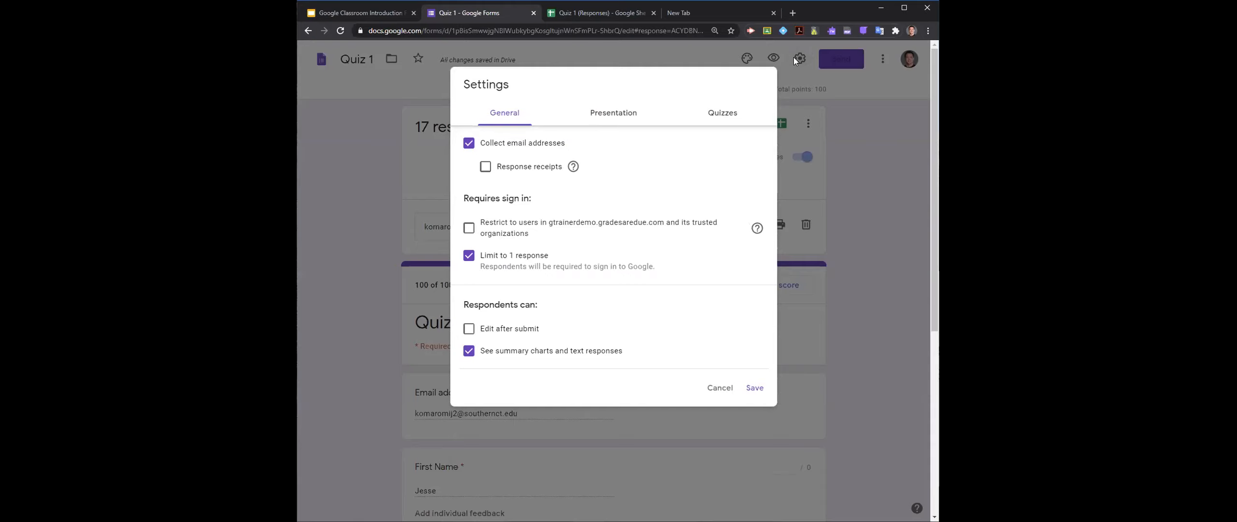
click(626, 118)
click(694, 112)
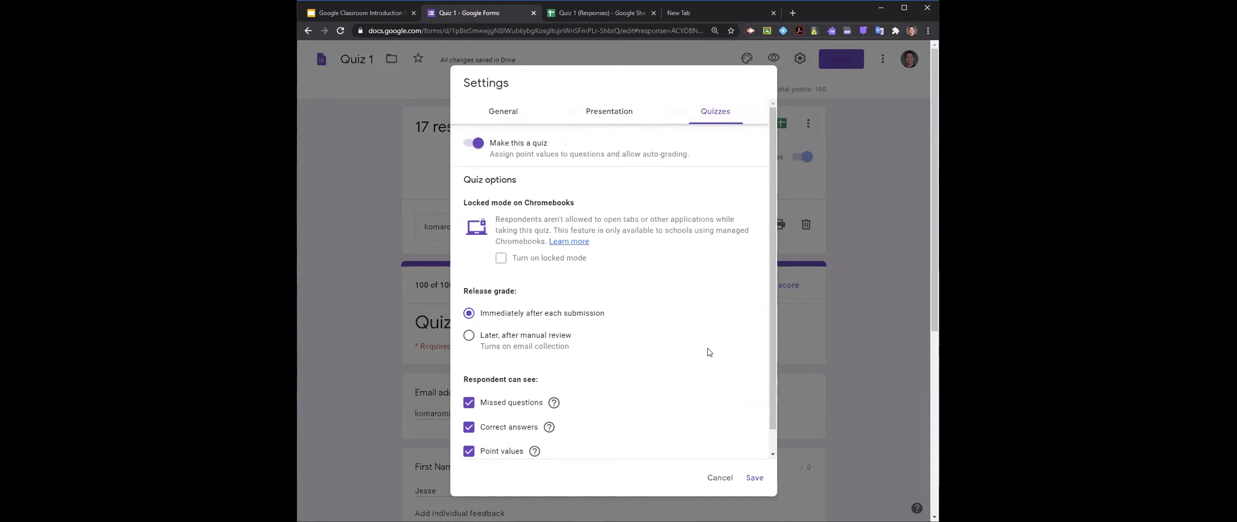
click(719, 477)
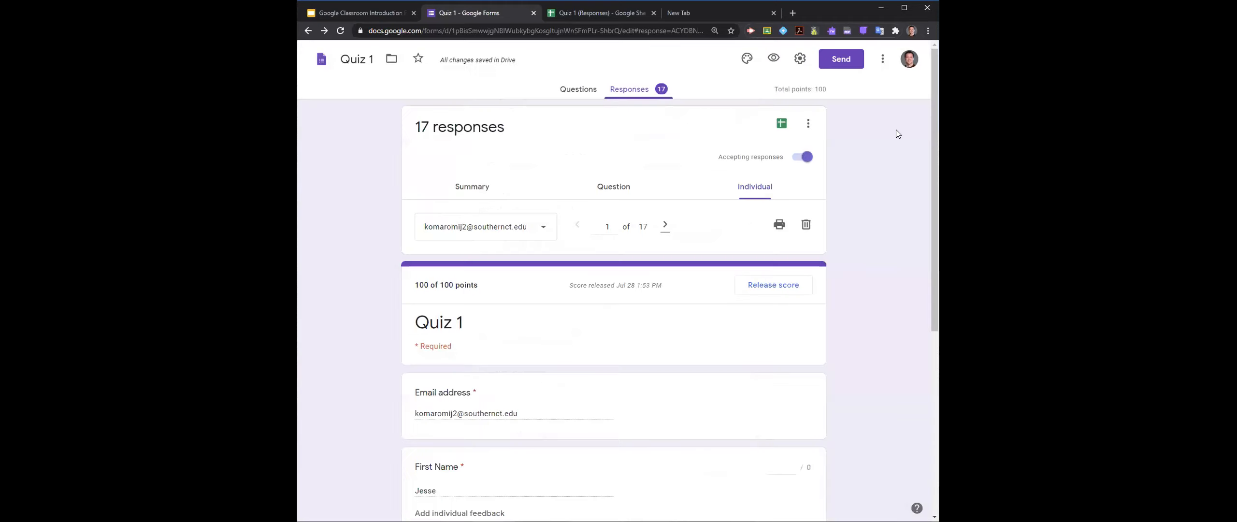
- Look over the questions of Quiz 1 and check the form's general settings
click(883, 58)
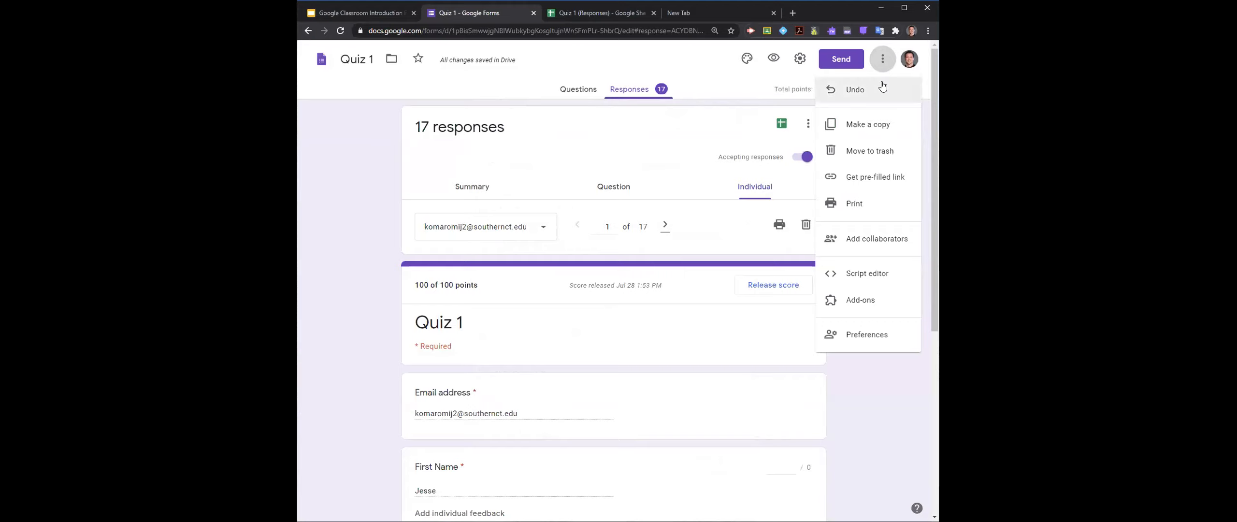
click(575, 92)
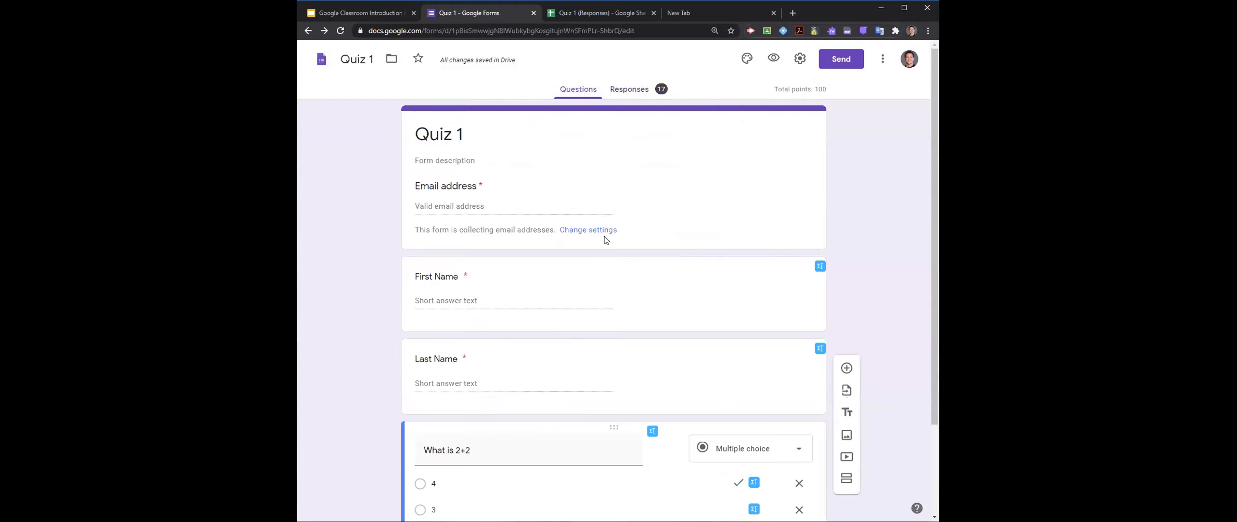
scroll(607, 239, down, 2)
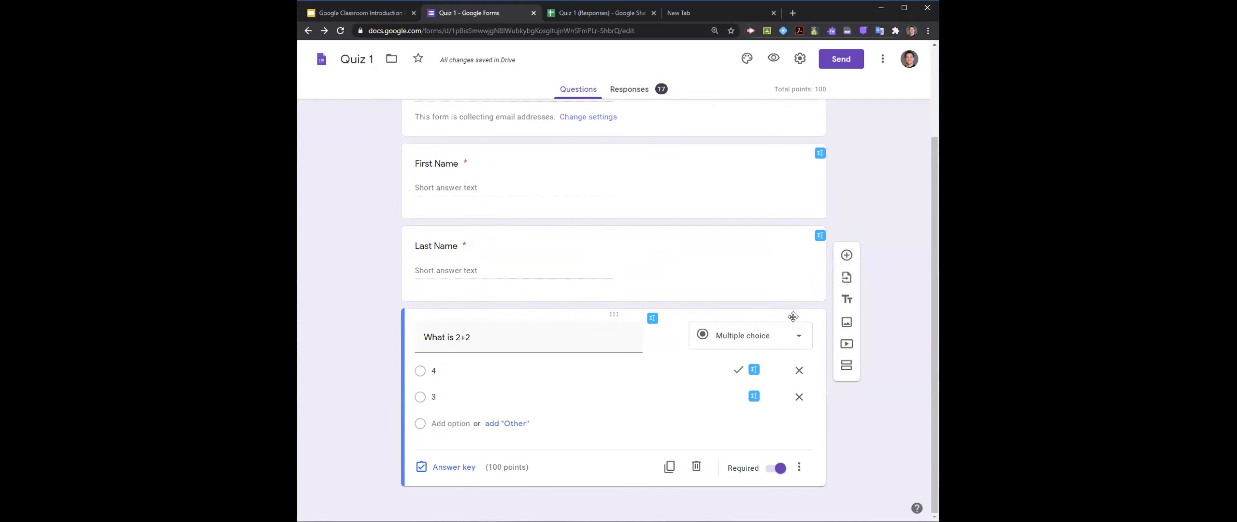
scroll(793, 317, up, 2)
click(800, 58)
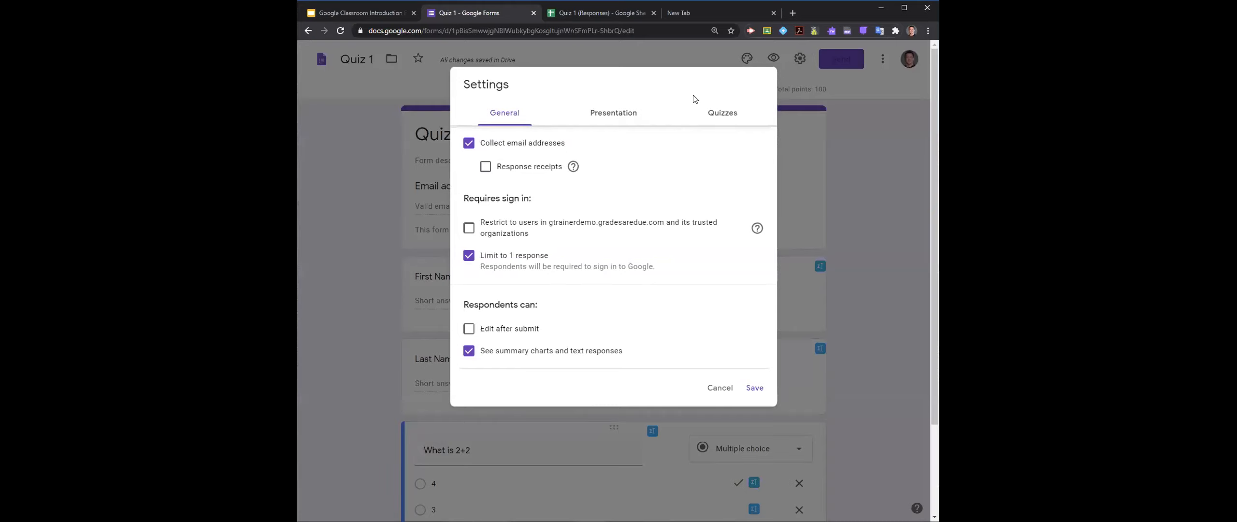
click(844, 66)
- Open the collaborator sharing options from the Send form dialog and set link access to "Anyone with the link"
click(841, 64)
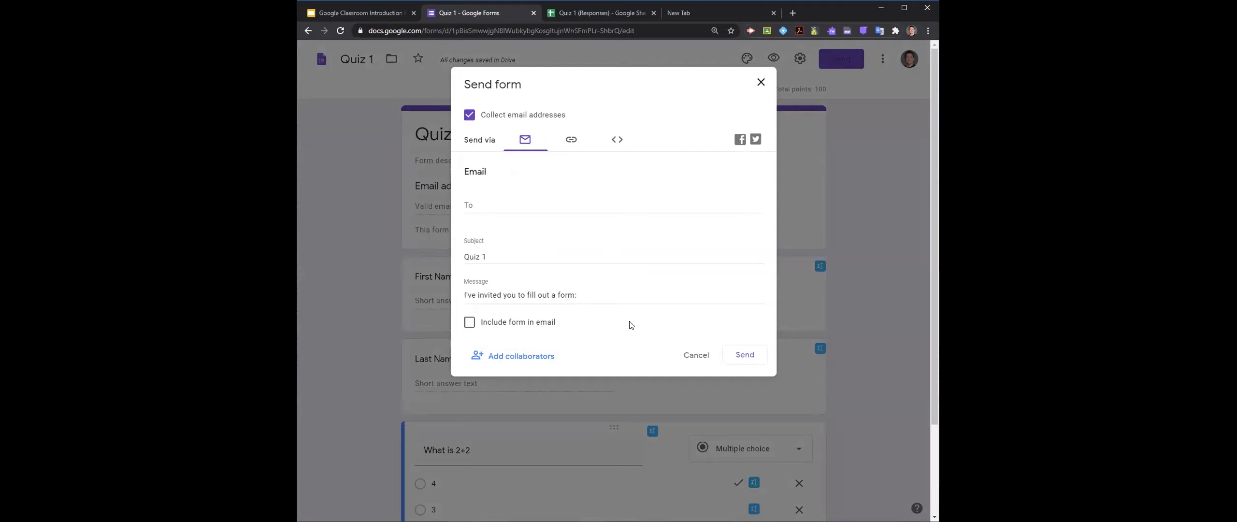
click(534, 360)
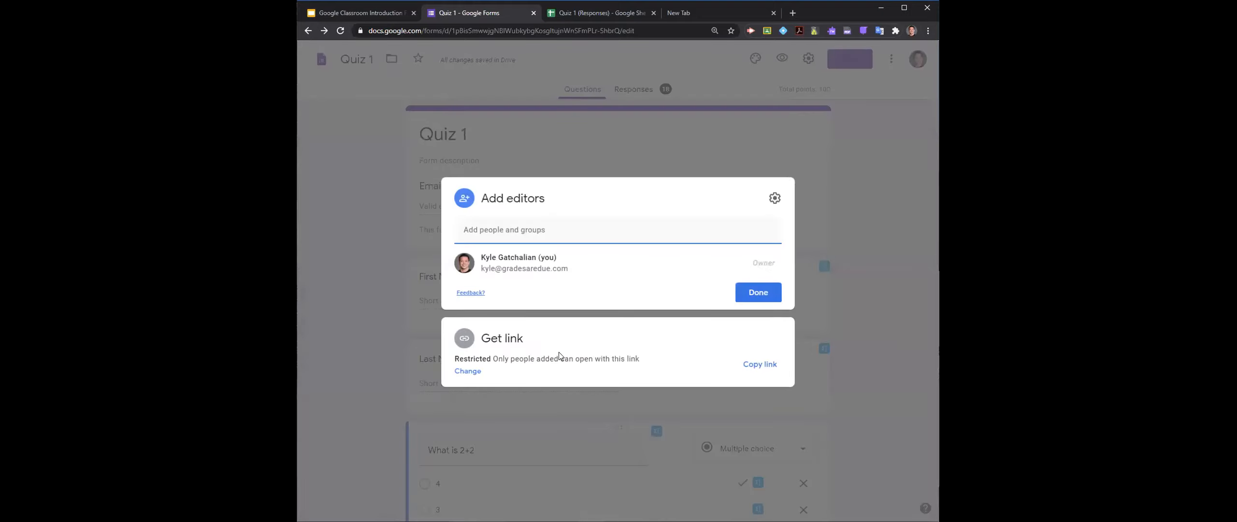
click(471, 371)
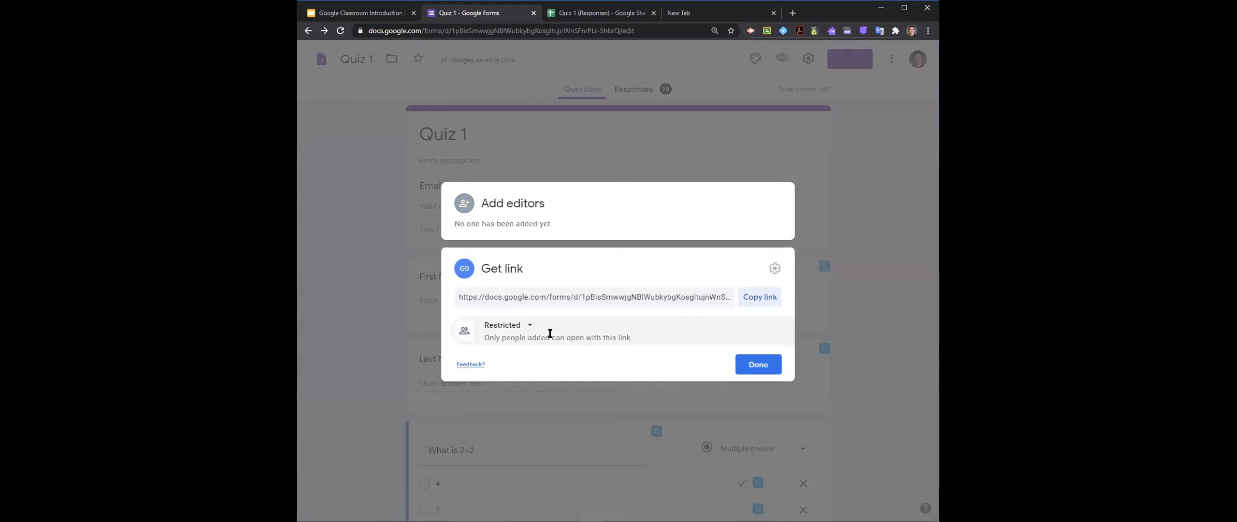
click(525, 326)
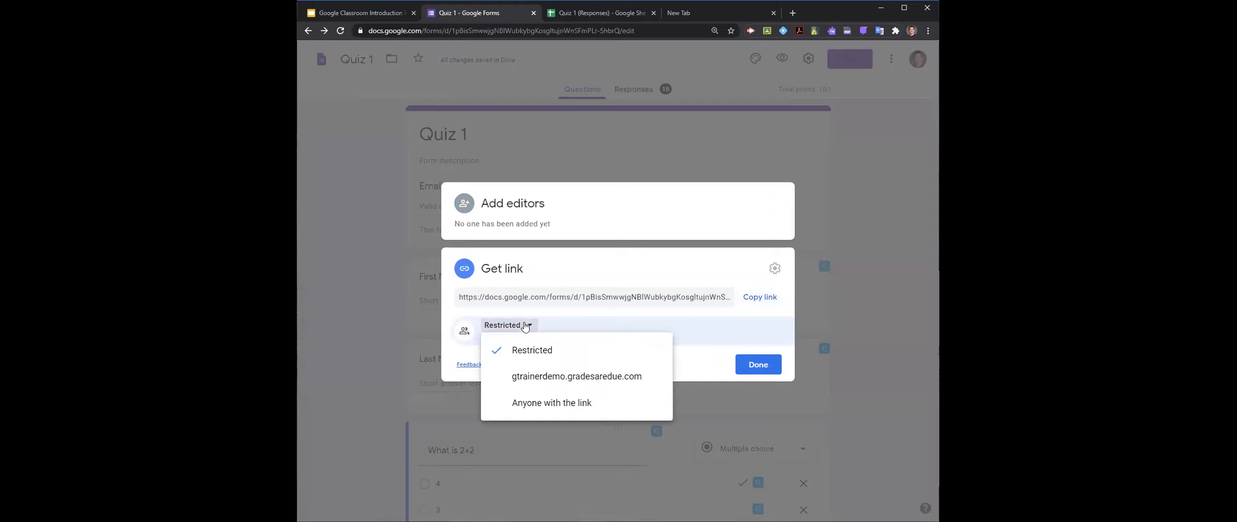
click(568, 401)
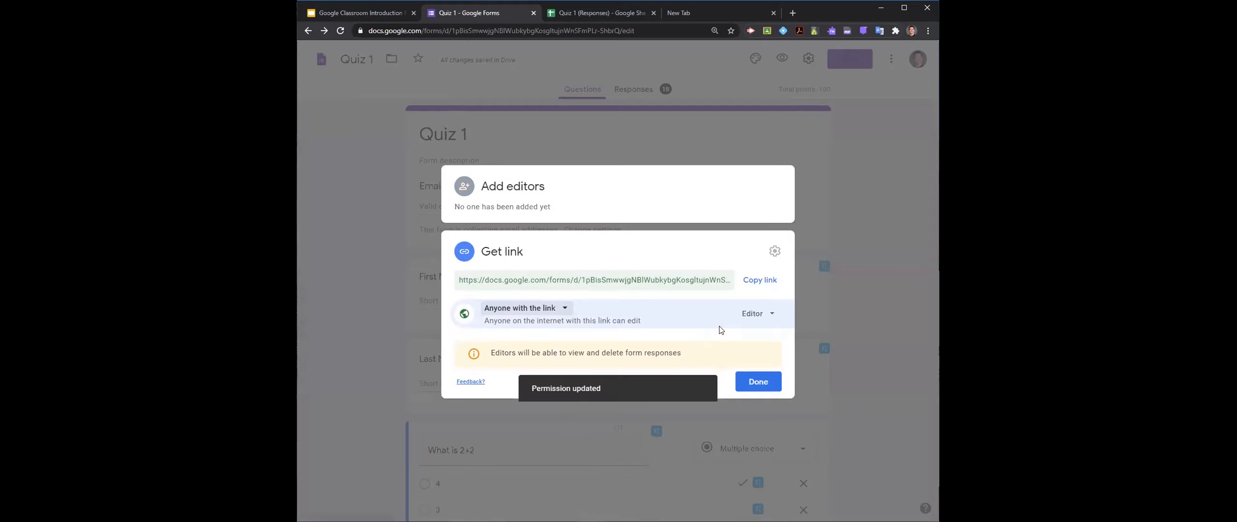
- Check the available role for link users, copy the editor link of Quiz 1 and finish sharing
click(771, 313)
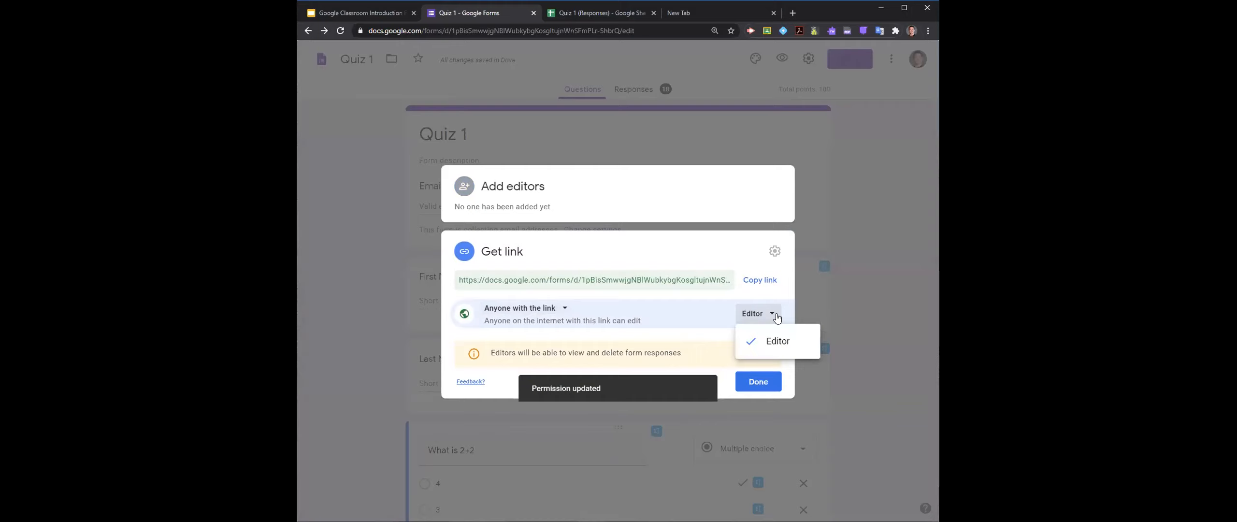
click(672, 337)
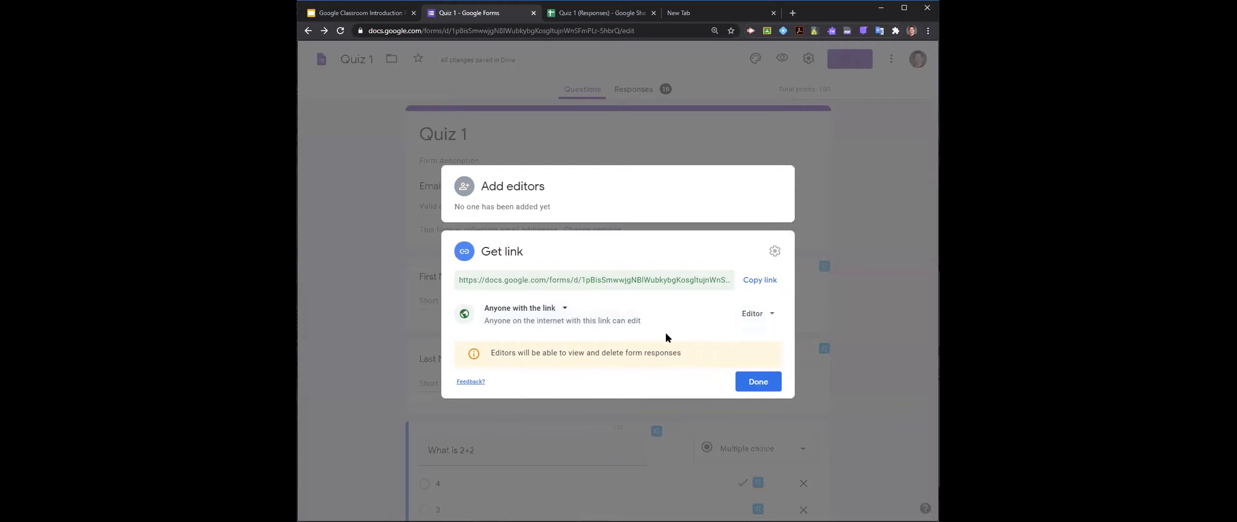
click(751, 284)
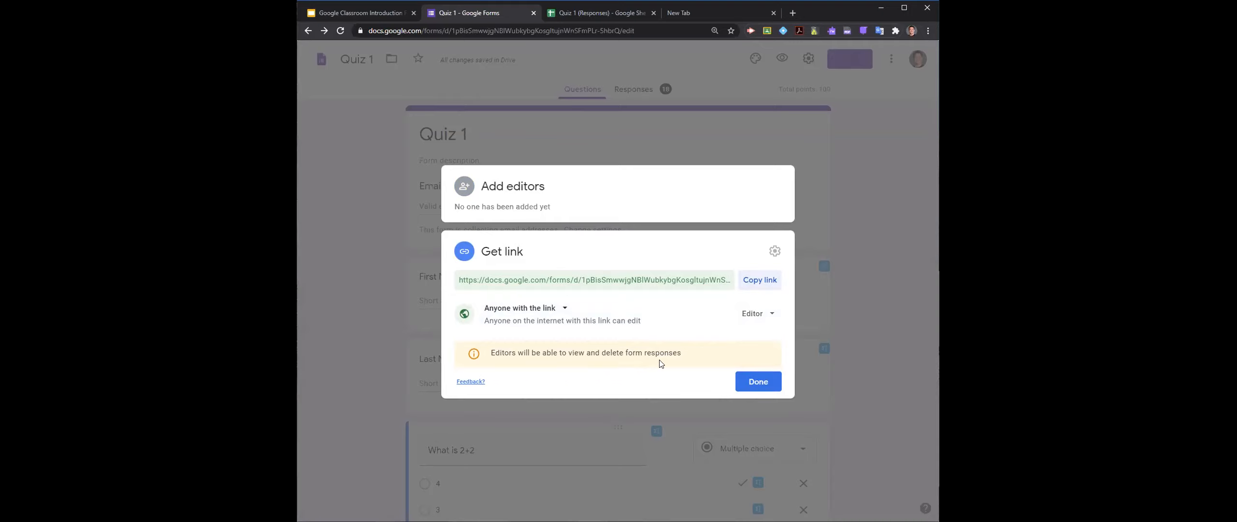
click(753, 377)
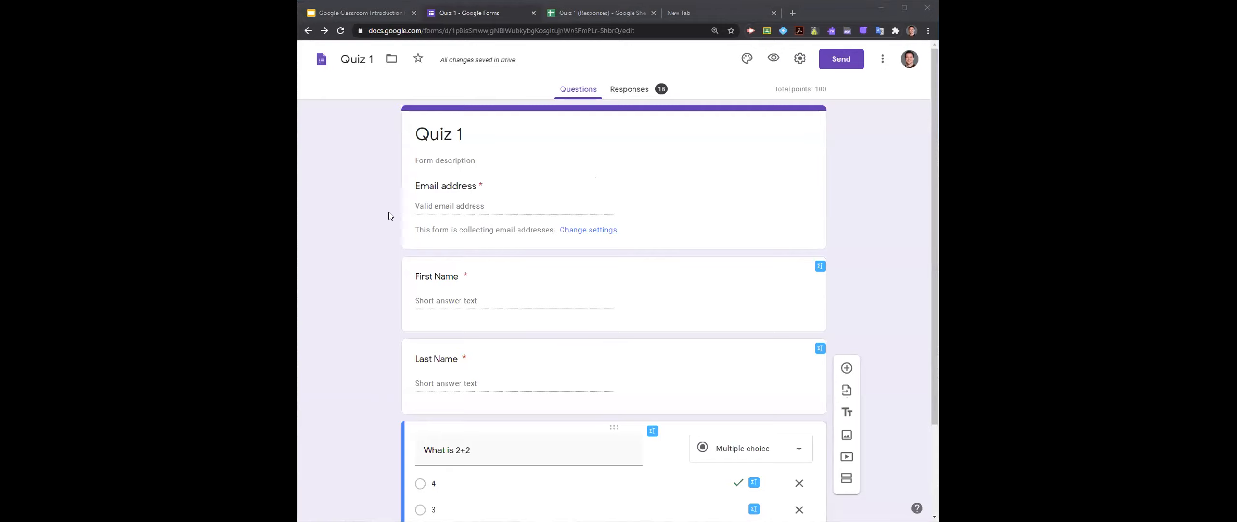
- Look over the form's questions as collaborators edit them, and stop the form from accepting responses
click(742, 207)
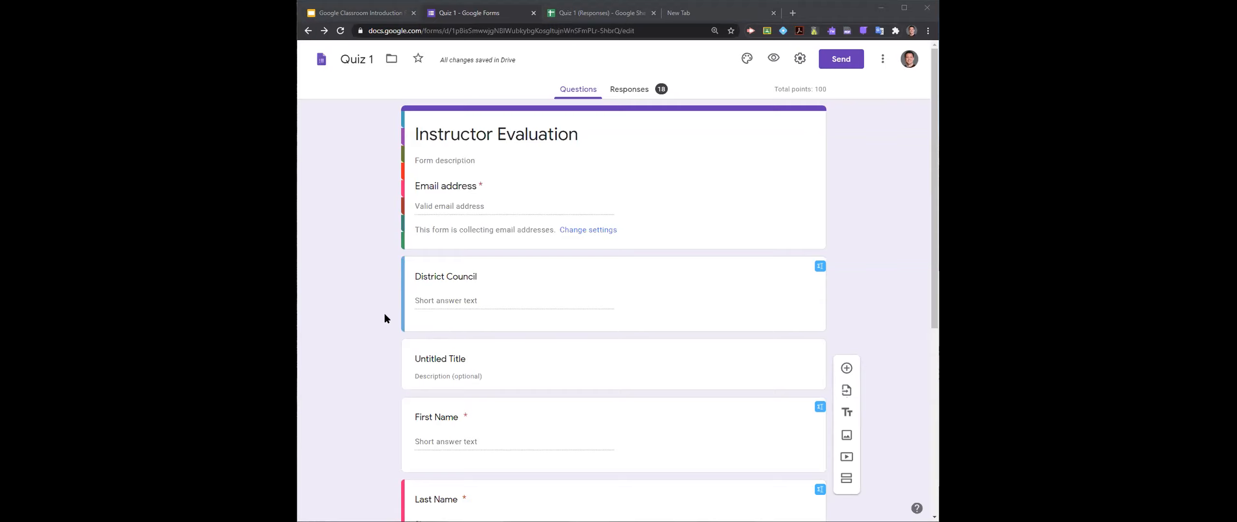
scroll(384, 313, down, 7)
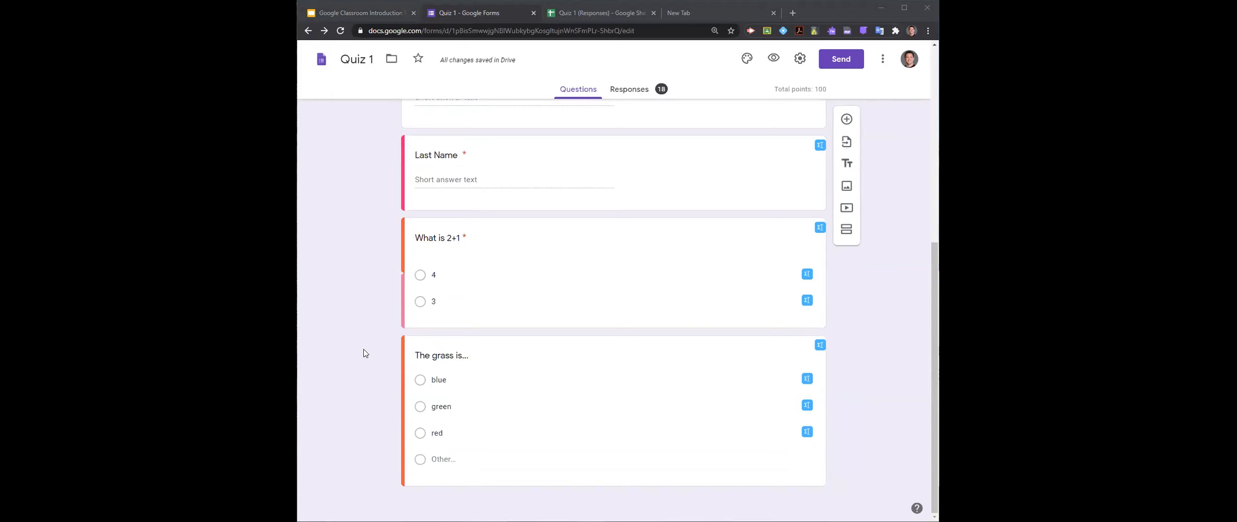
scroll(365, 350, up, 6)
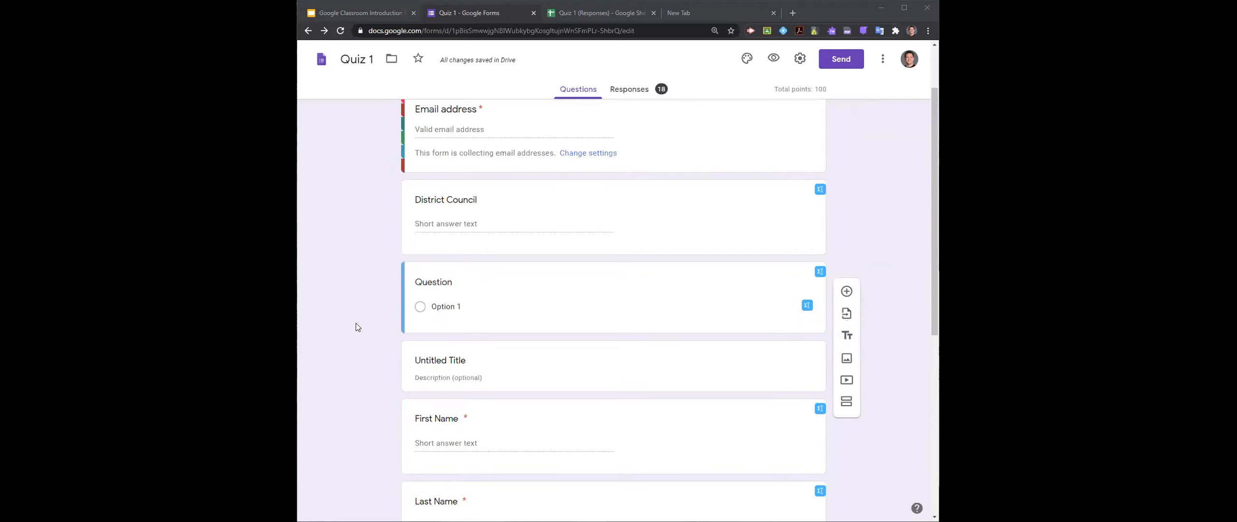
scroll(356, 323, down, 5)
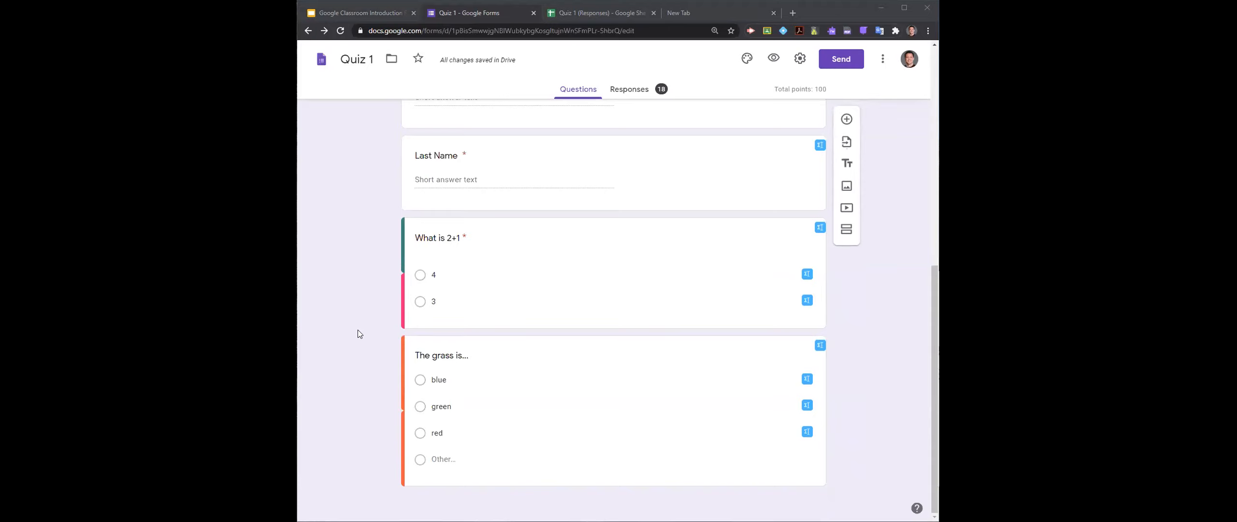
scroll(358, 331, up, 5)
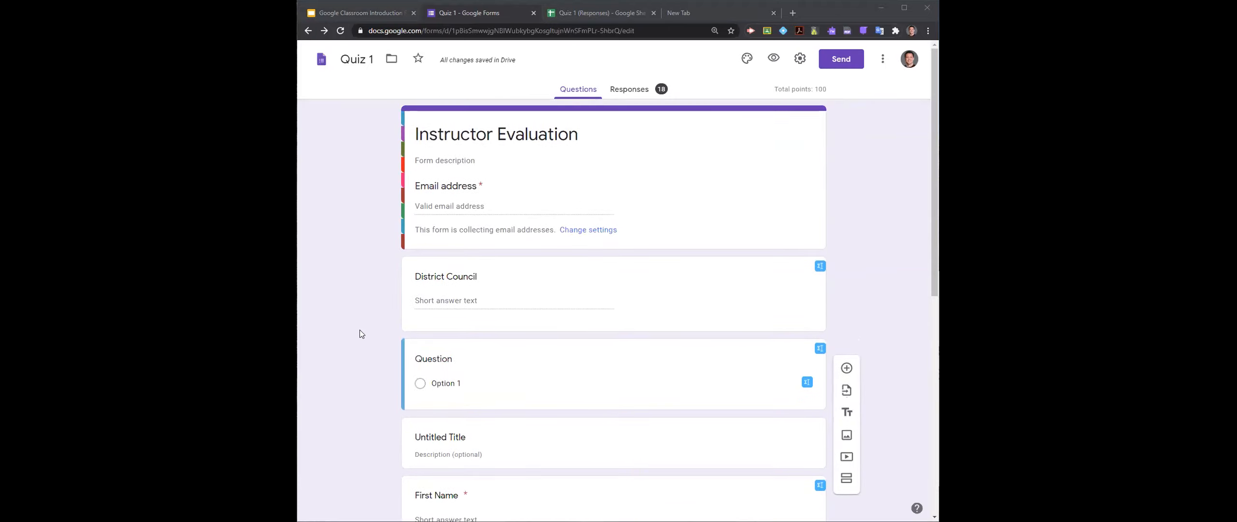
click(625, 93)
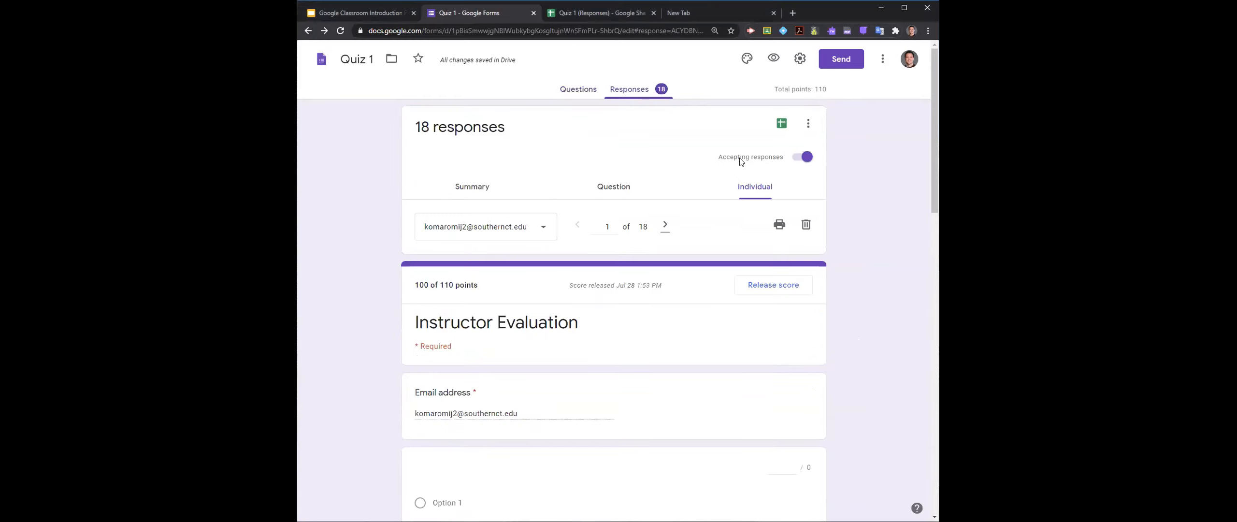
click(798, 159)
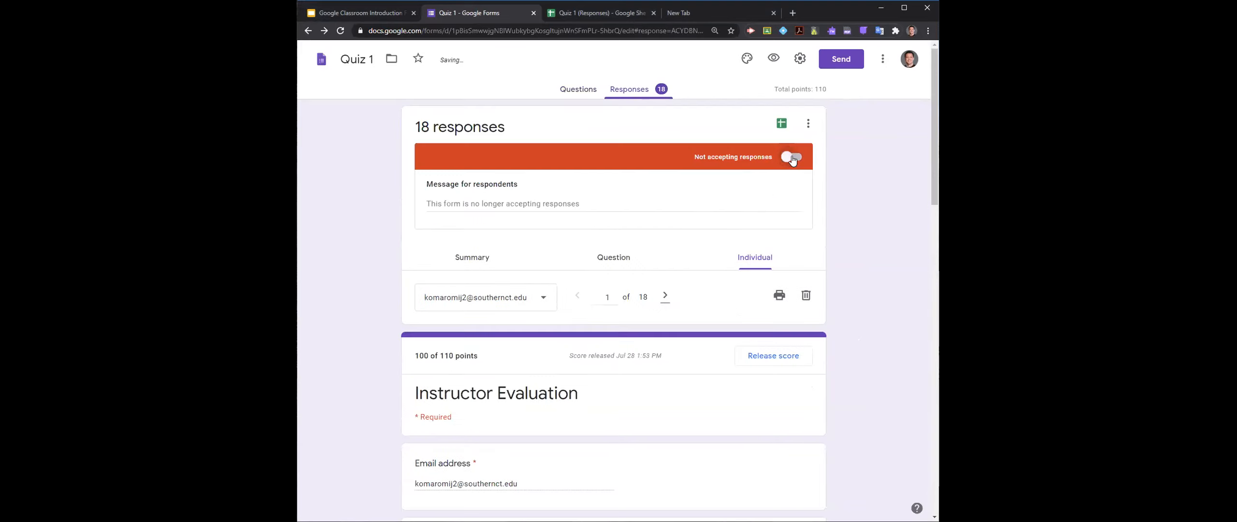
- Go through all the form's questions and set the form to accept responses again
click(579, 91)
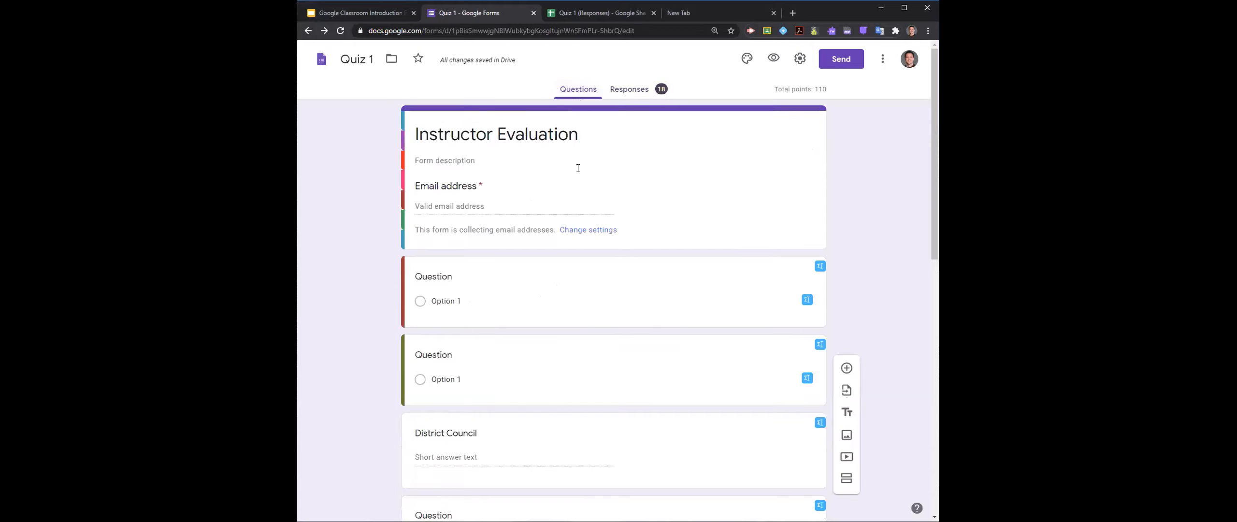
scroll(336, 218, down, 3)
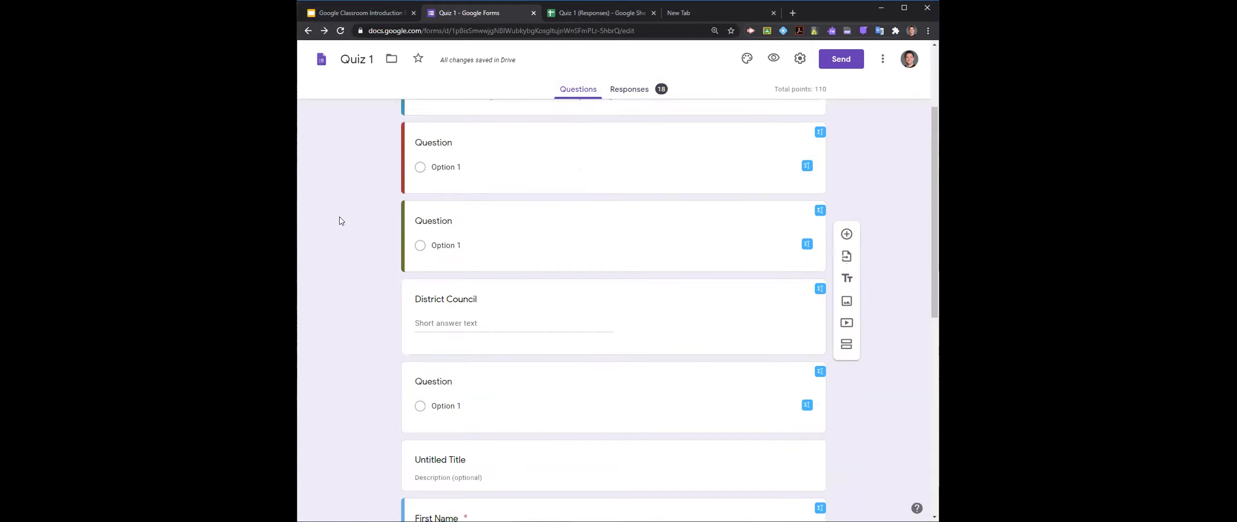
scroll(341, 218, down, 3)
scroll(340, 220, down, 3)
scroll(341, 220, down, 3)
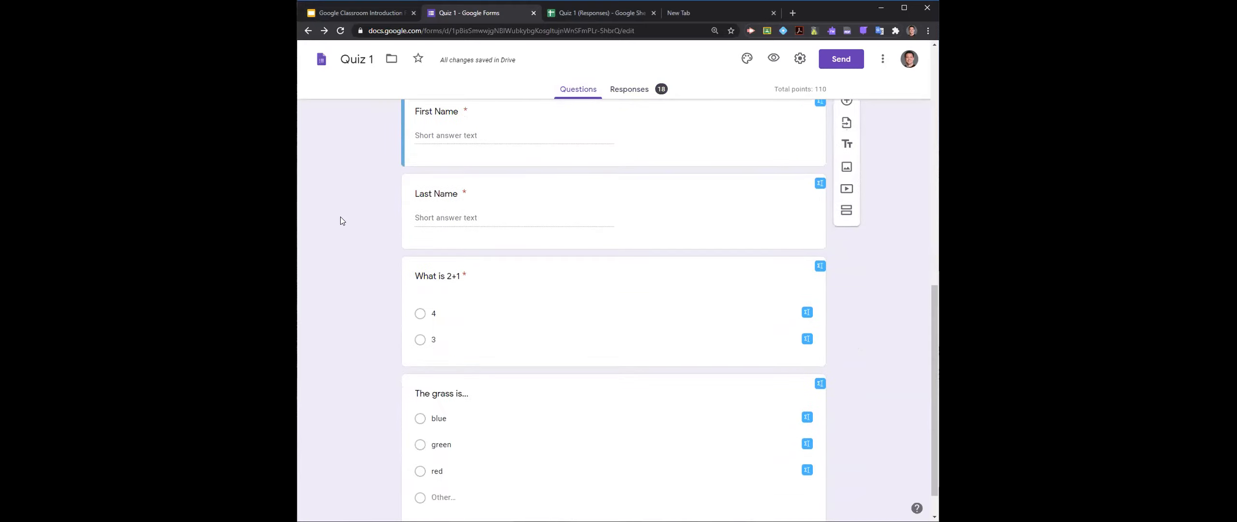
scroll(340, 221, up, 10)
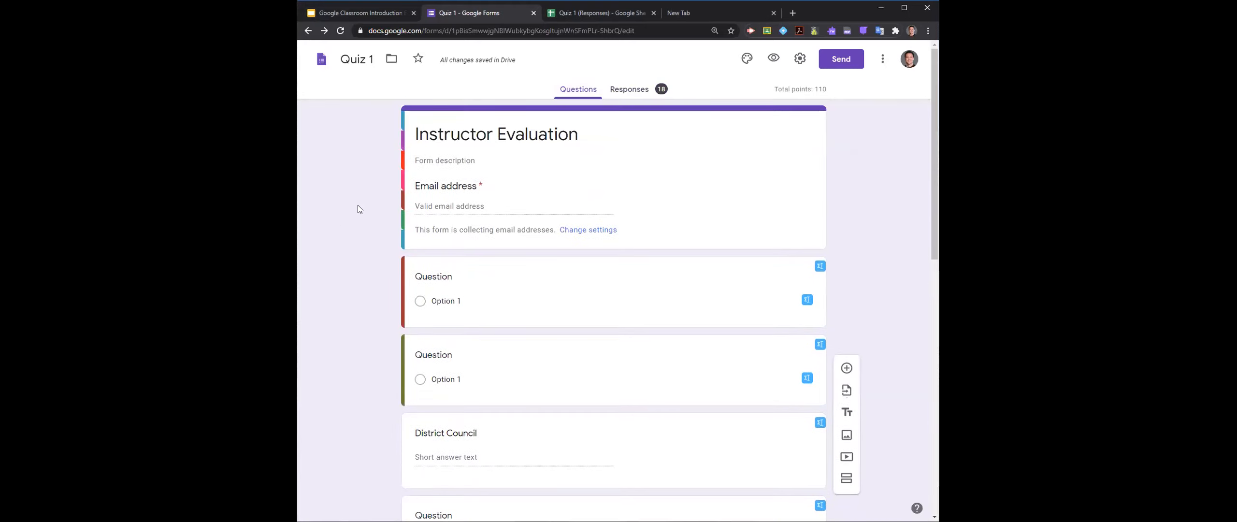
click(630, 90)
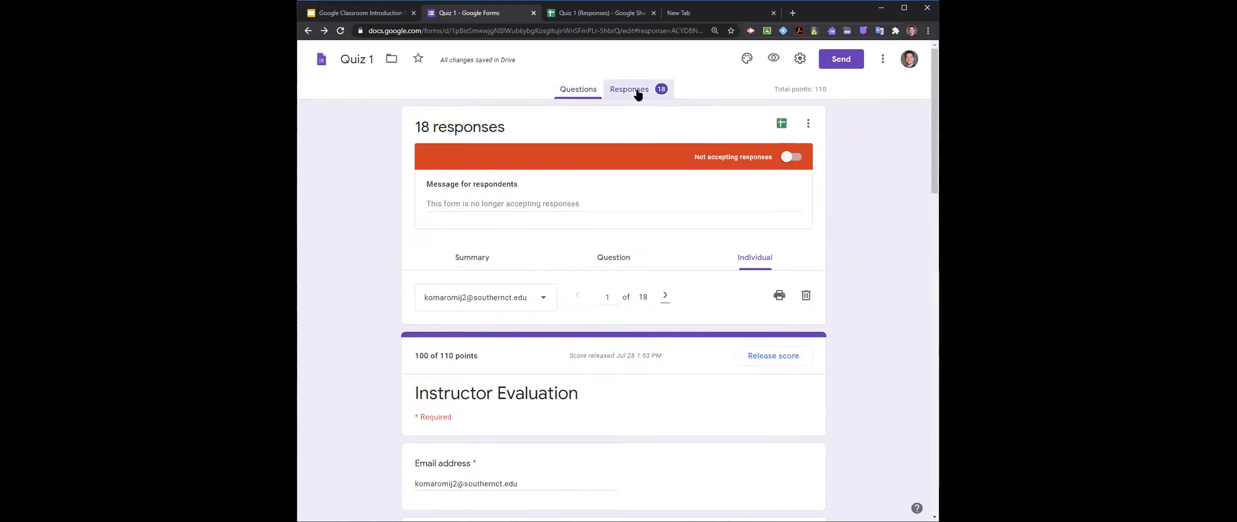
click(792, 156)
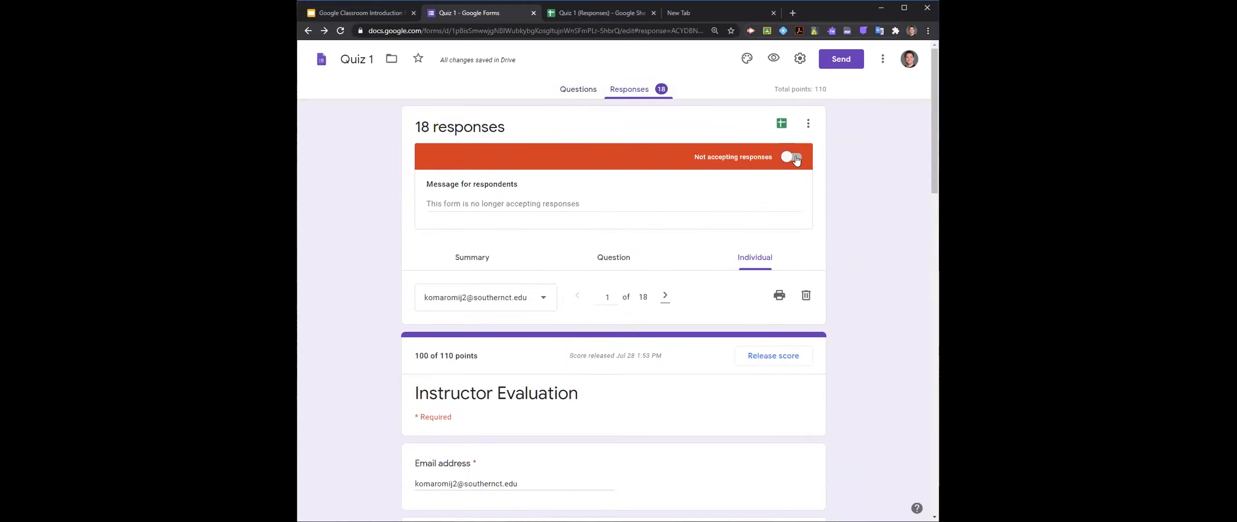
- Examine the additional options of the first untitled multiple choice question, leaving them unchanged
click(575, 90)
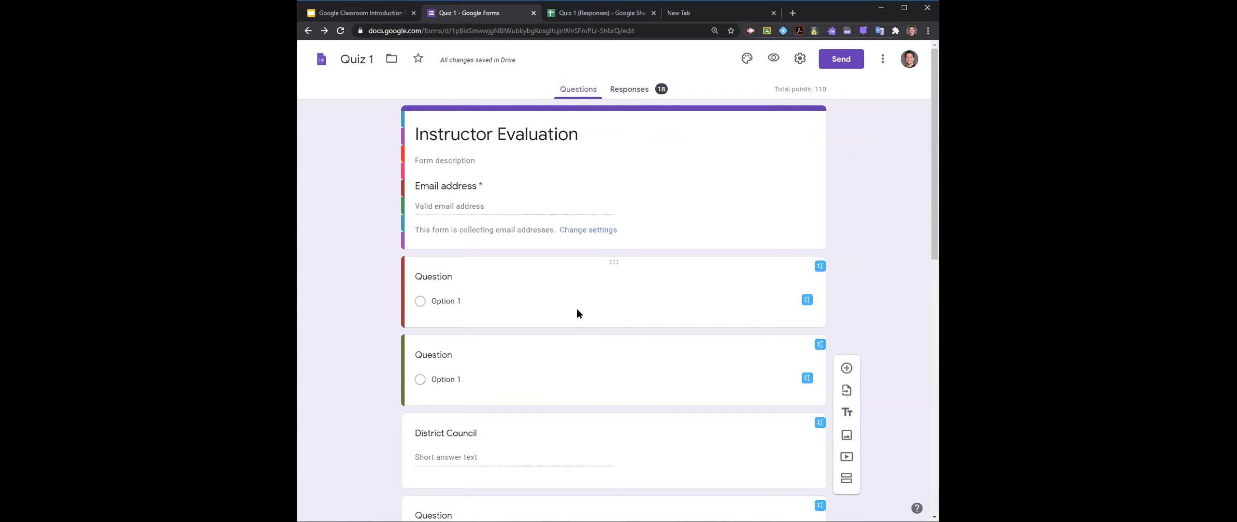
scroll(578, 313, down, 3)
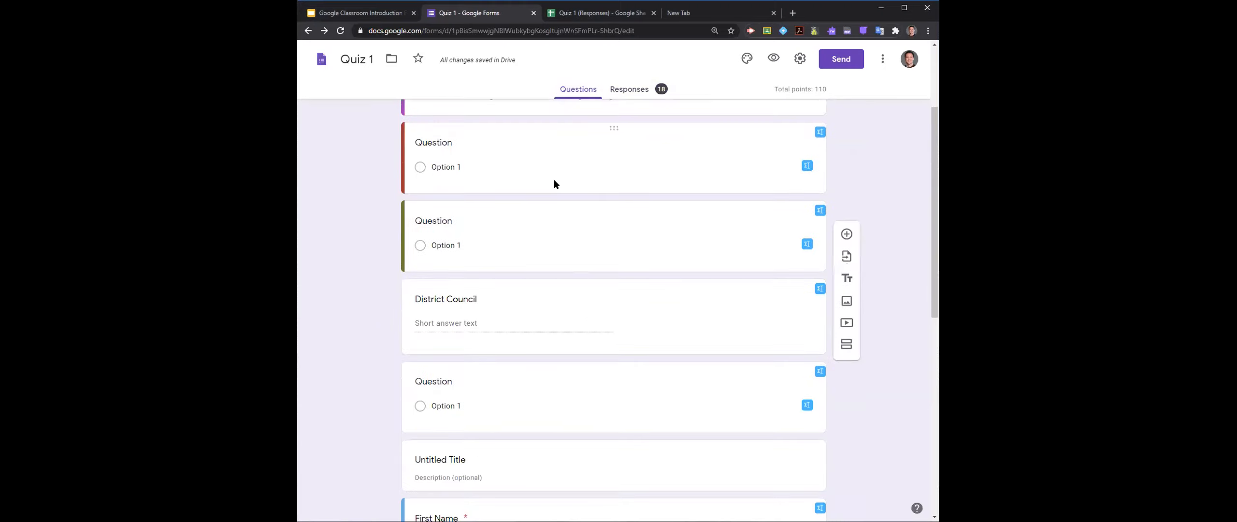
click(551, 181)
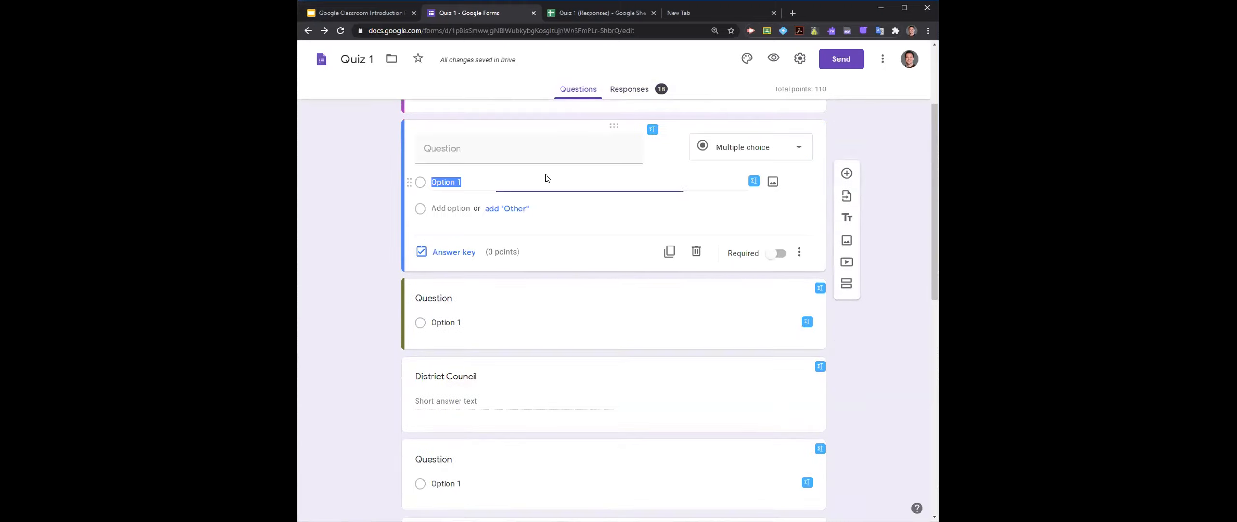
click(799, 252)
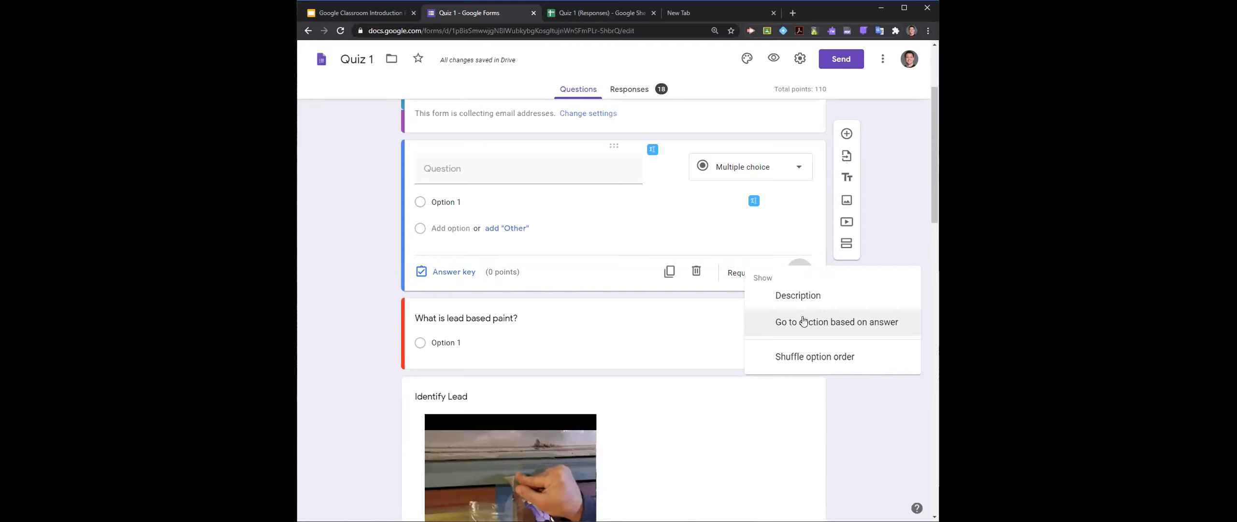
click(374, 311)
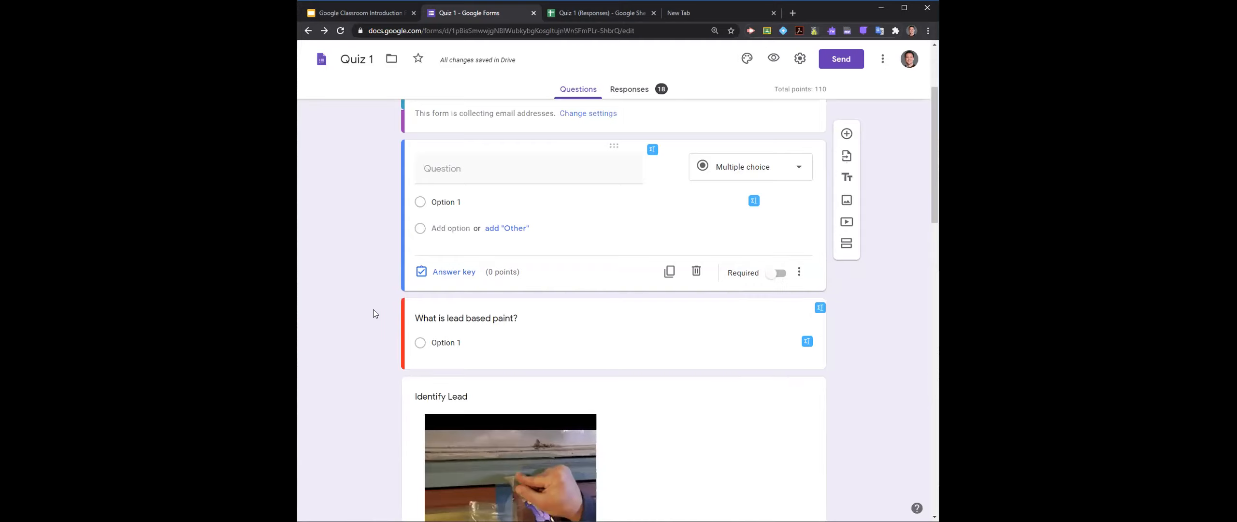
- Inspect the "Identify Lead" video item and the lead based paint question that collaborators are editing
scroll(374, 309, down, 5)
scroll(375, 312, up, 3)
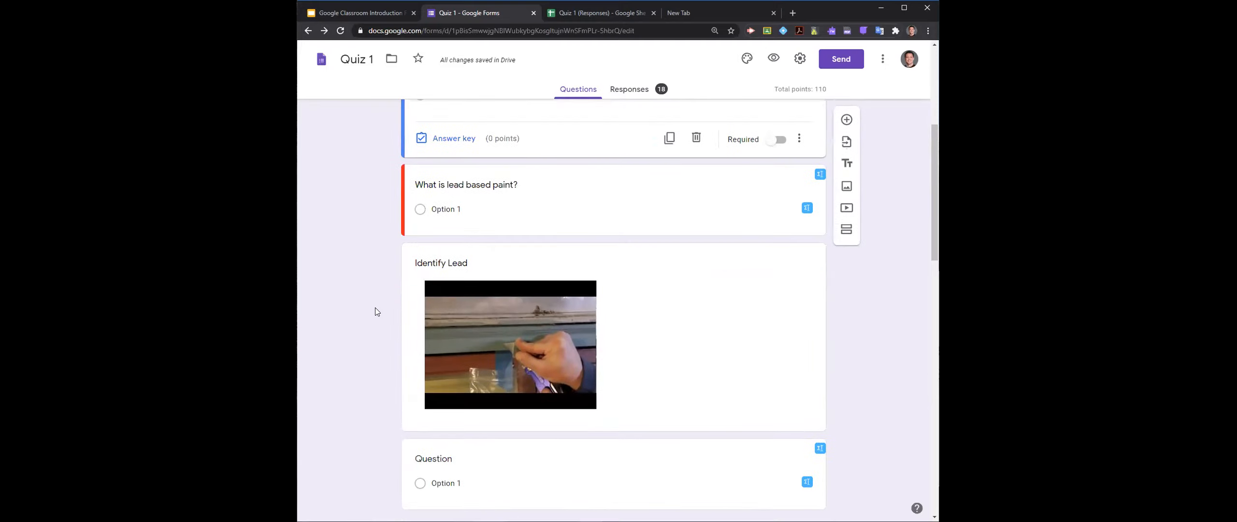
click(471, 324)
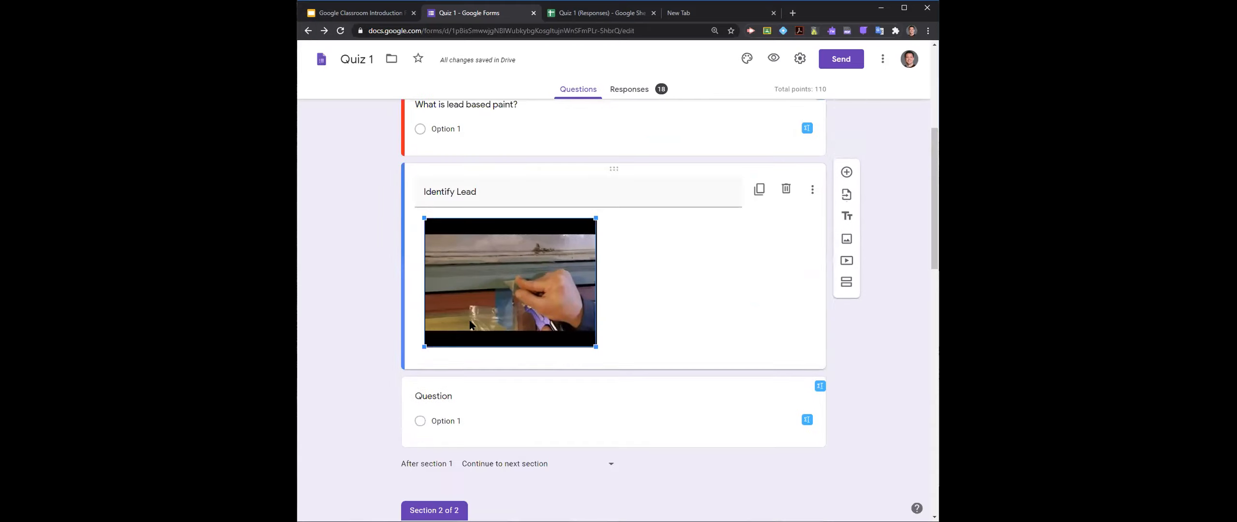
scroll(363, 290, up, 3)
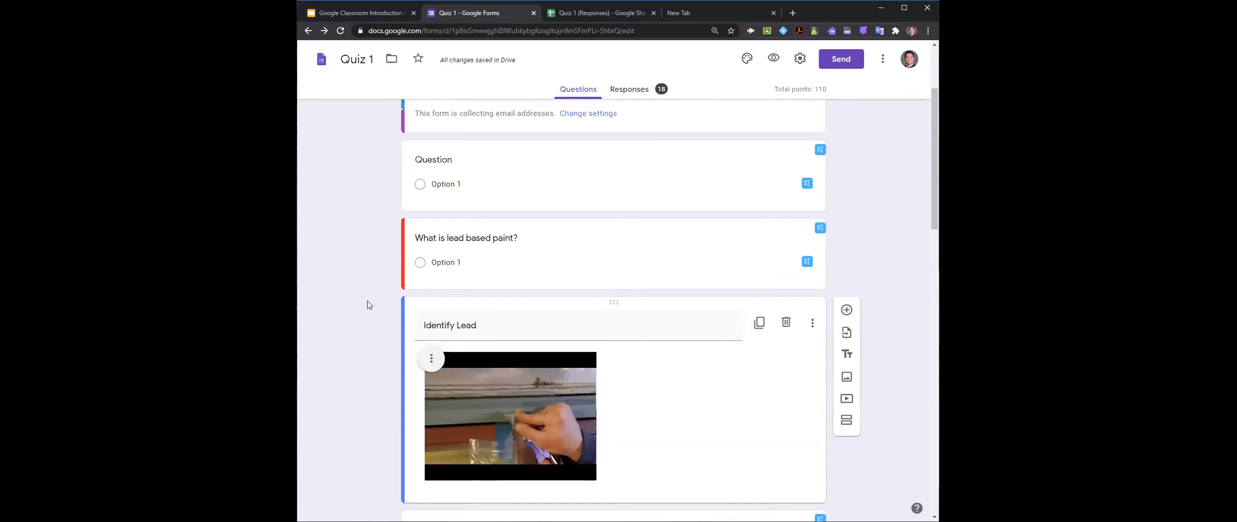
scroll(368, 304, down, 3)
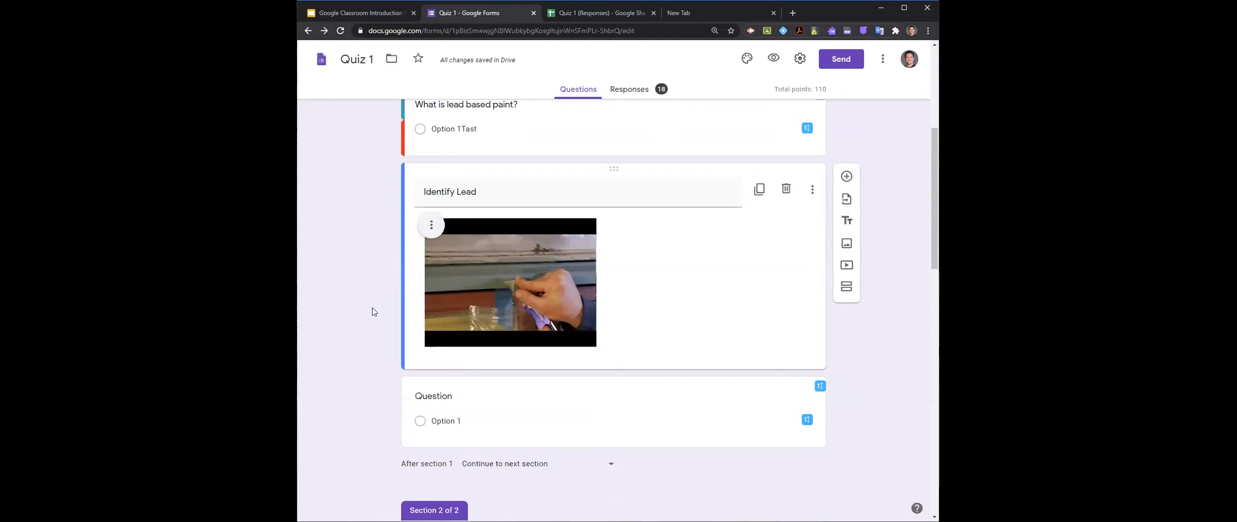
text(ey)
scroll(340, 282, up, 5)
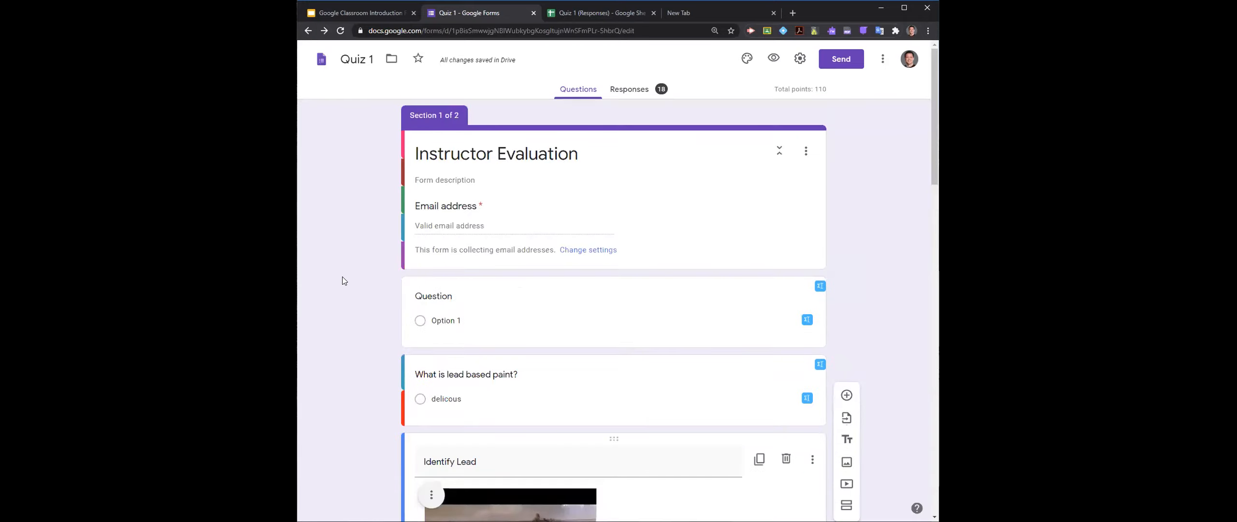
- Move the empty browser tab beside the Google Classroom presentation tab and open Google Drive (drive.google.com) in it
click(669, 16)
drag(653, 14, 469, 20)
text(drive.)
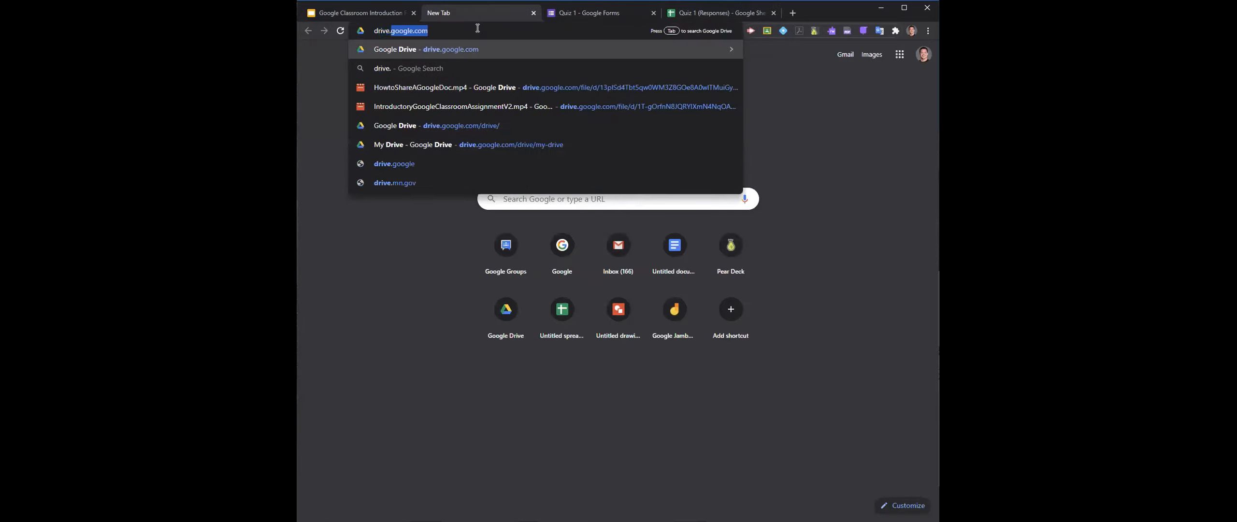
key(Return)
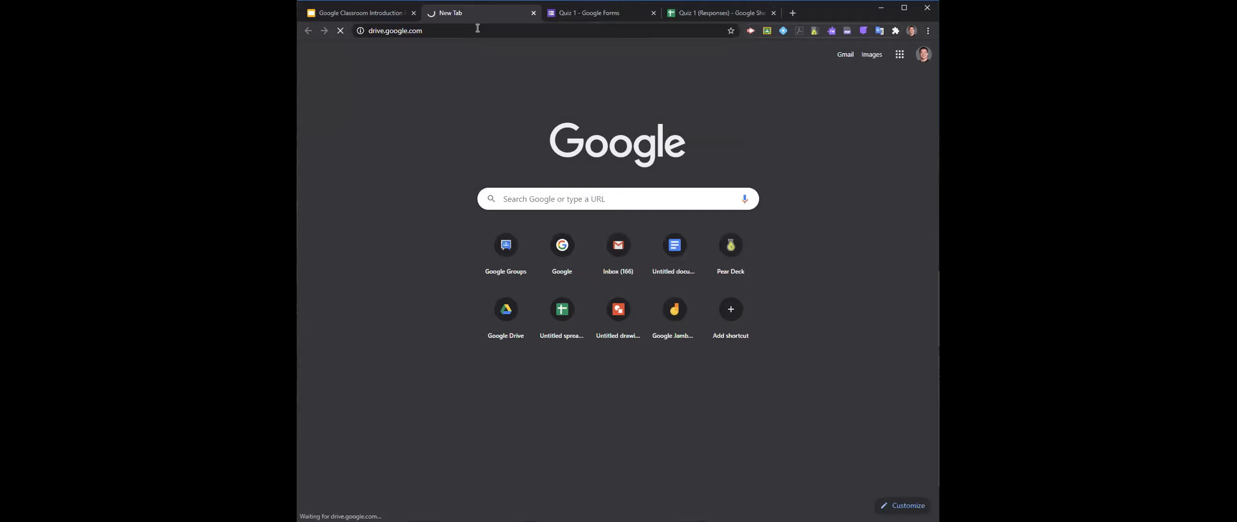
click(479, 29)
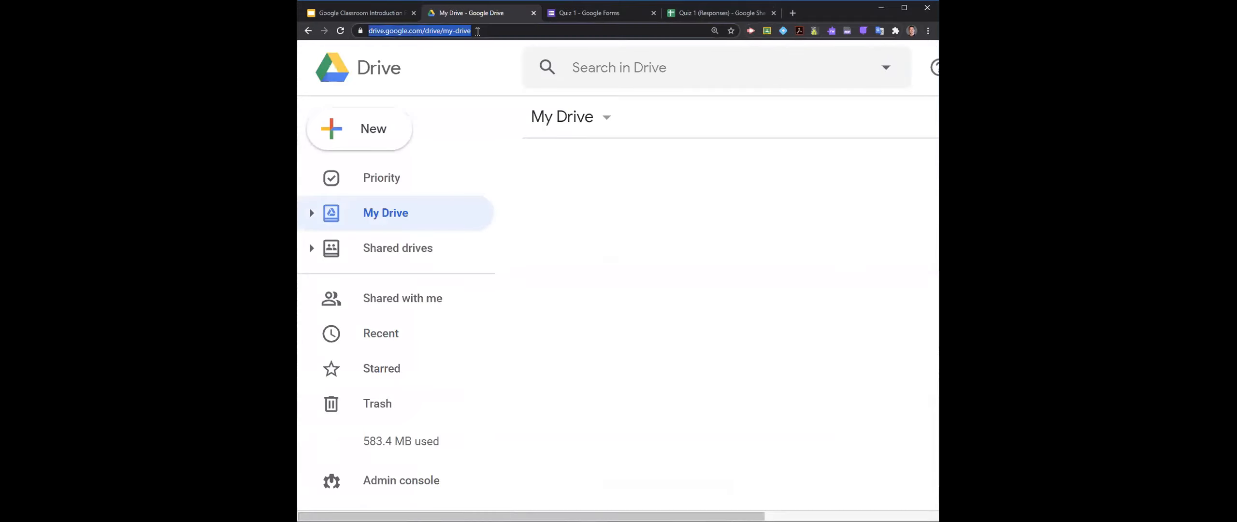
- Switch to Google Classroom and open the classwork of the AP Biology class
text(clas)
key(Return)
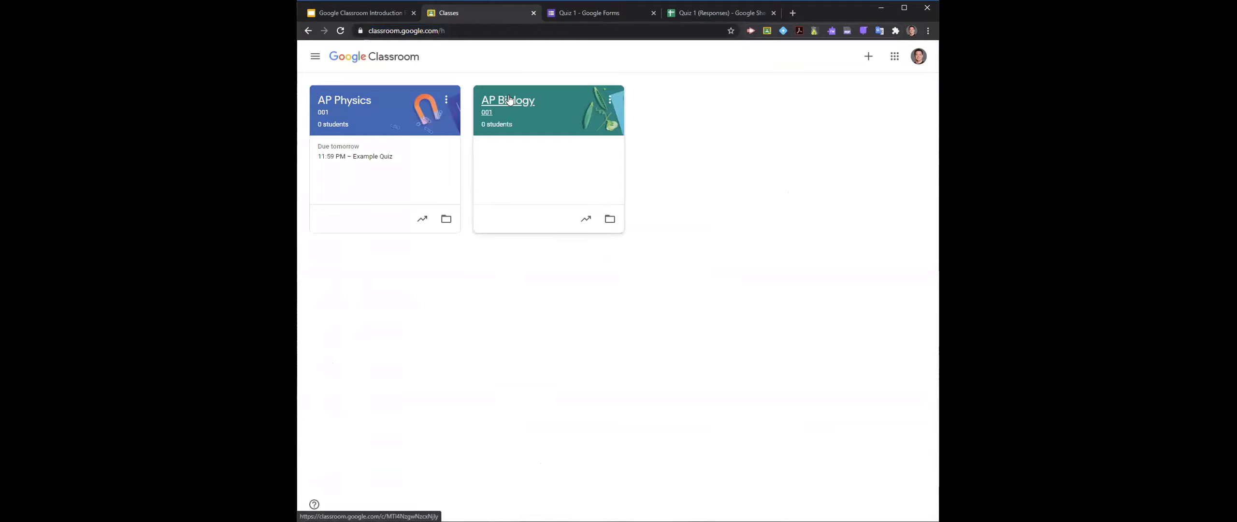
click(505, 111)
click(590, 67)
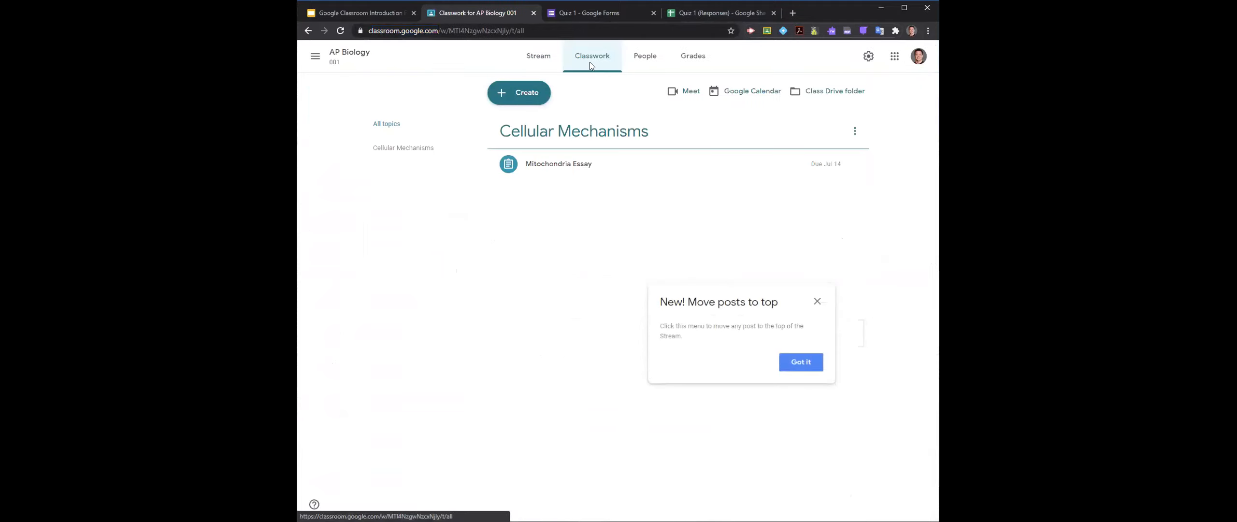
- Start a new assignment in AP Biology and attach the Quiz 1 form from Google Drive
click(522, 92)
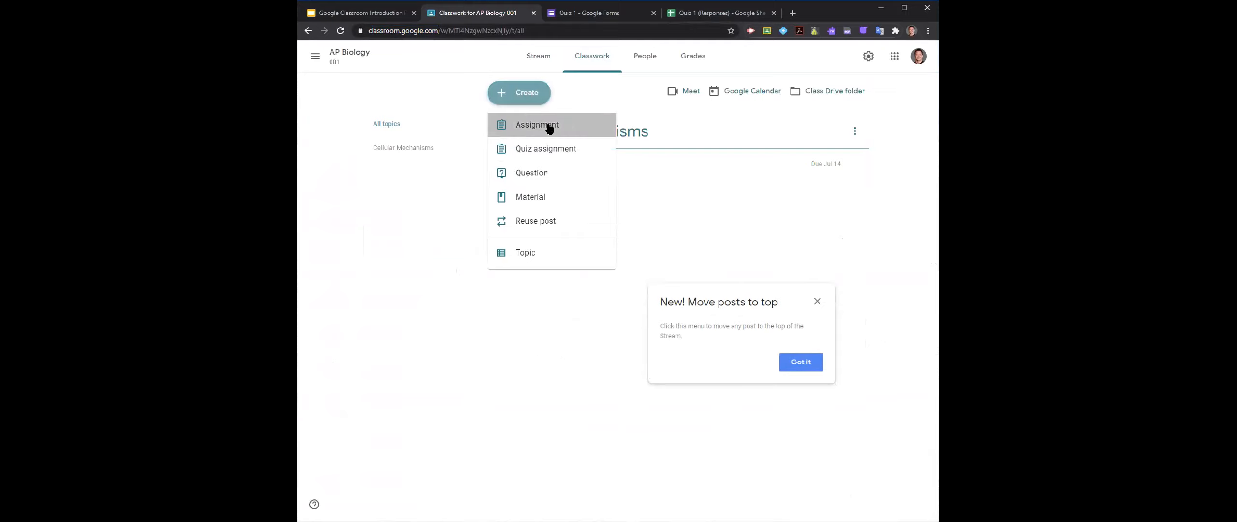
click(549, 127)
click(358, 199)
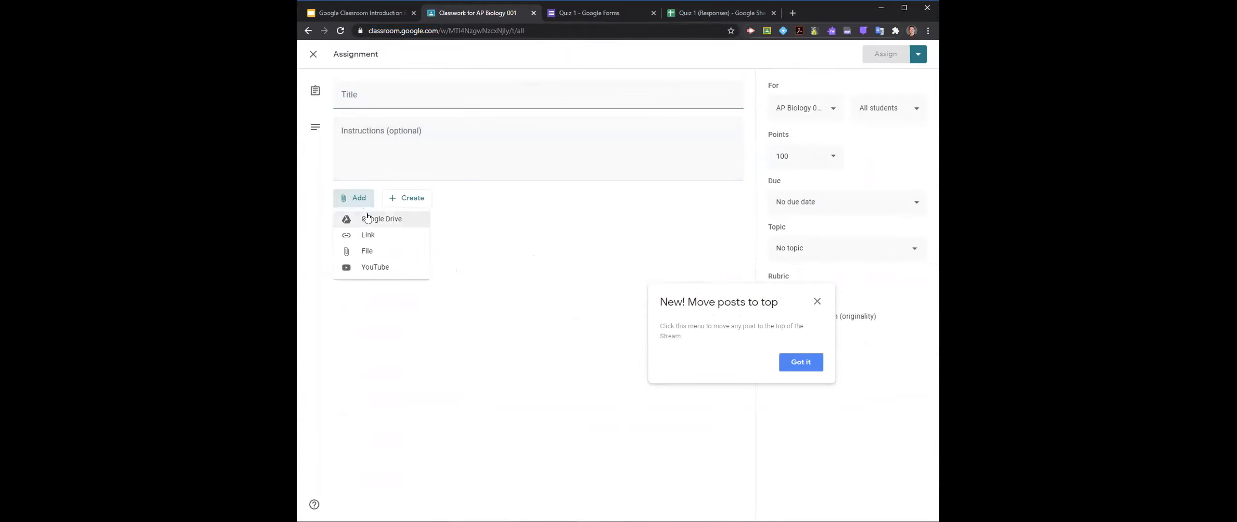
click(413, 220)
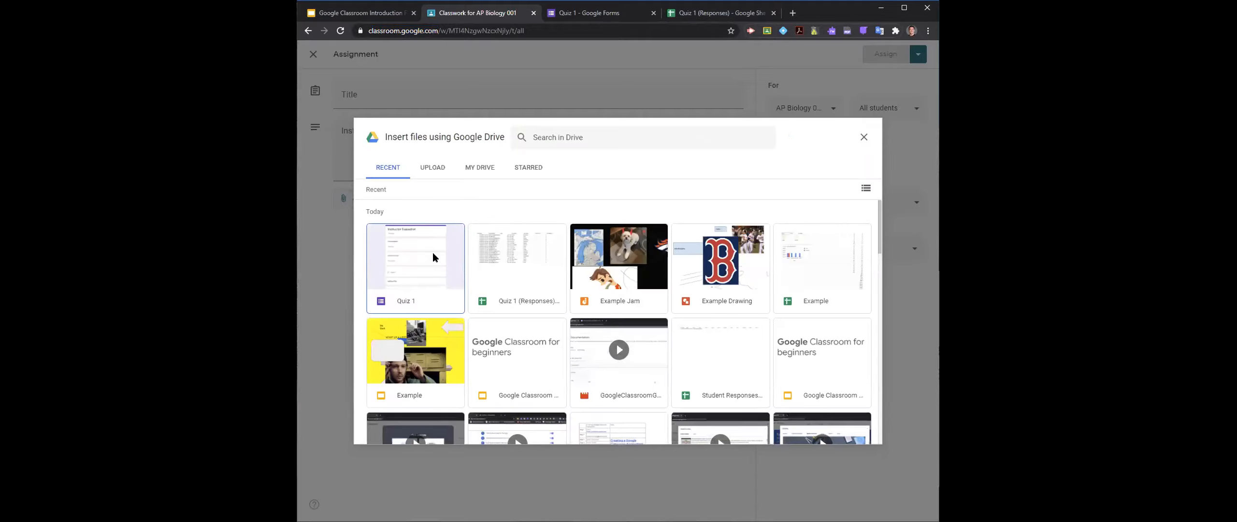
click(433, 252)
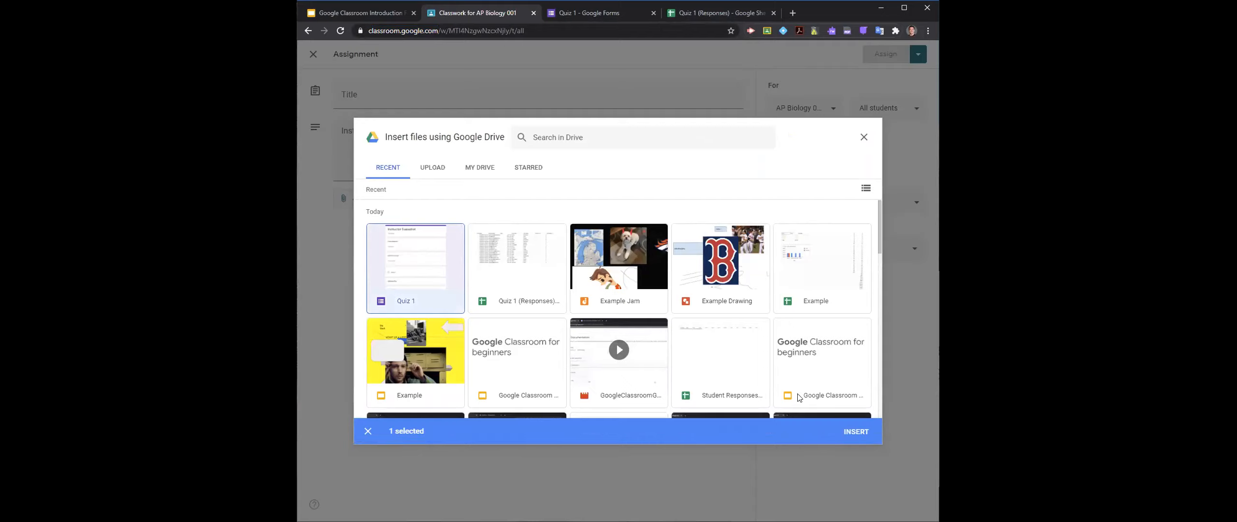
click(845, 434)
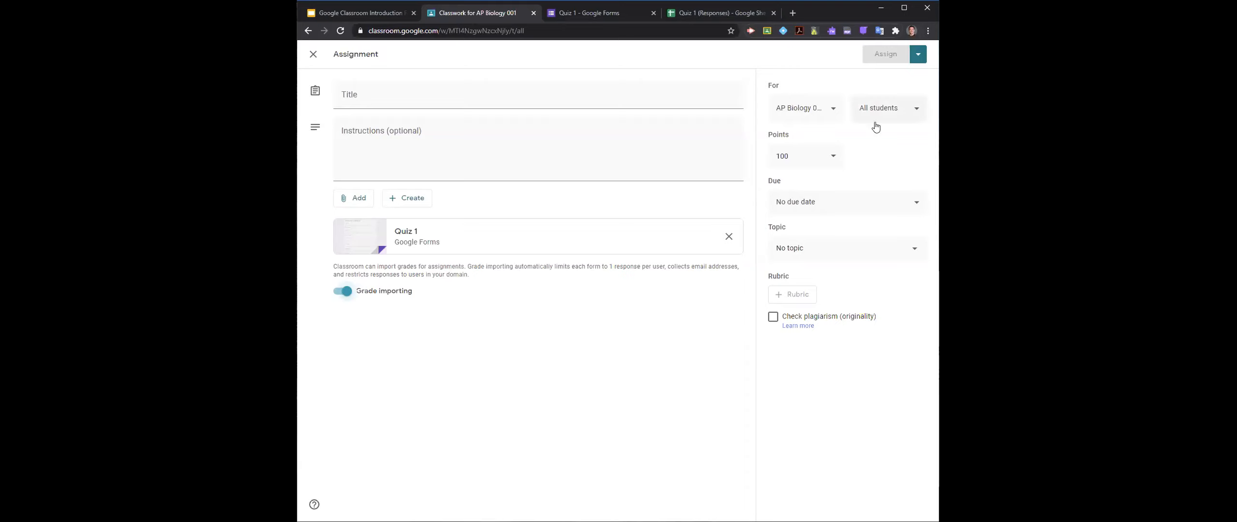
- Go over the assignment's grade importing option, due date and title, and close the draft without assigning it
click(385, 296)
click(385, 296)
click(800, 200)
click(433, 100)
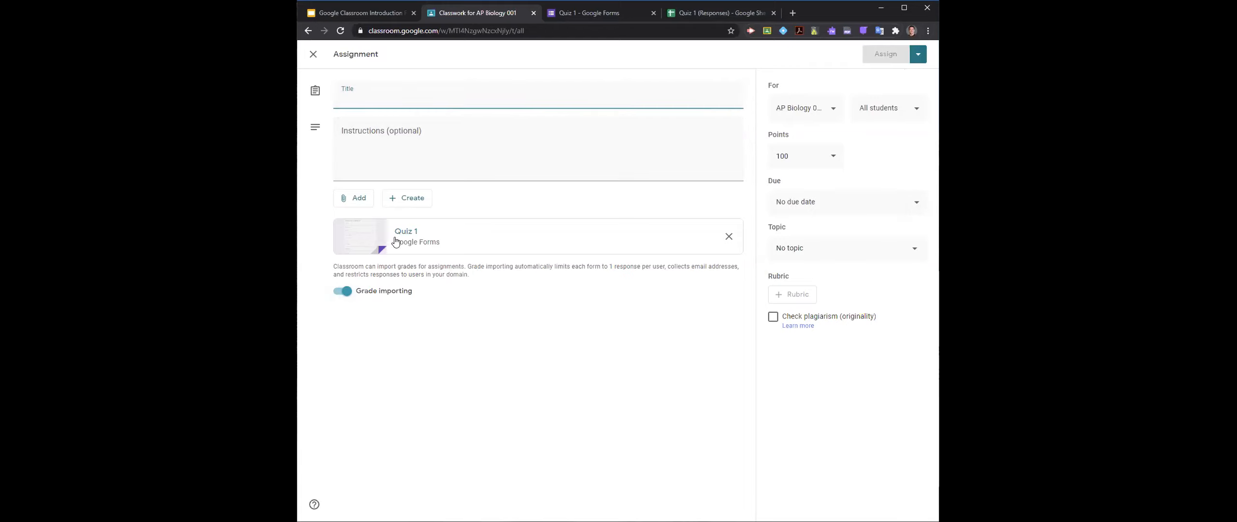
click(314, 54)
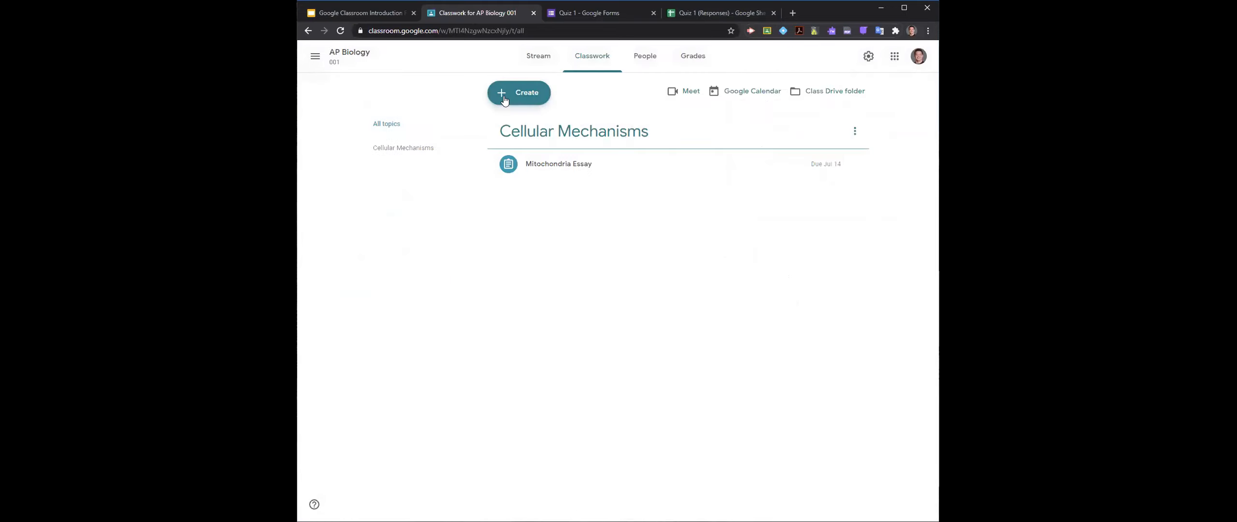
- Look over the first questions of the Quiz 1 form, and close the form and its responses spreadsheet
click(504, 99)
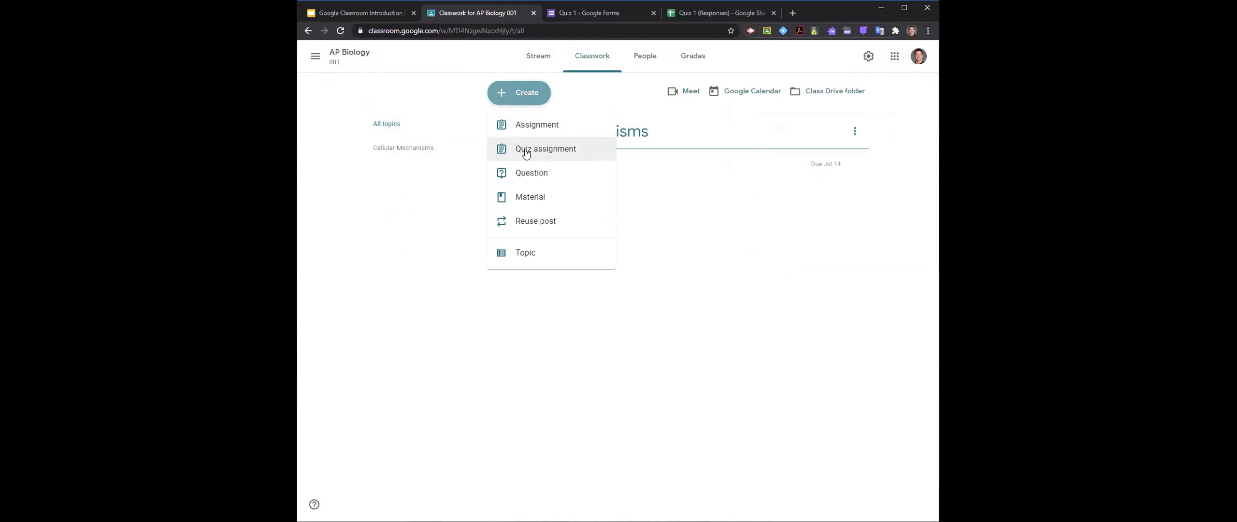
click(590, 14)
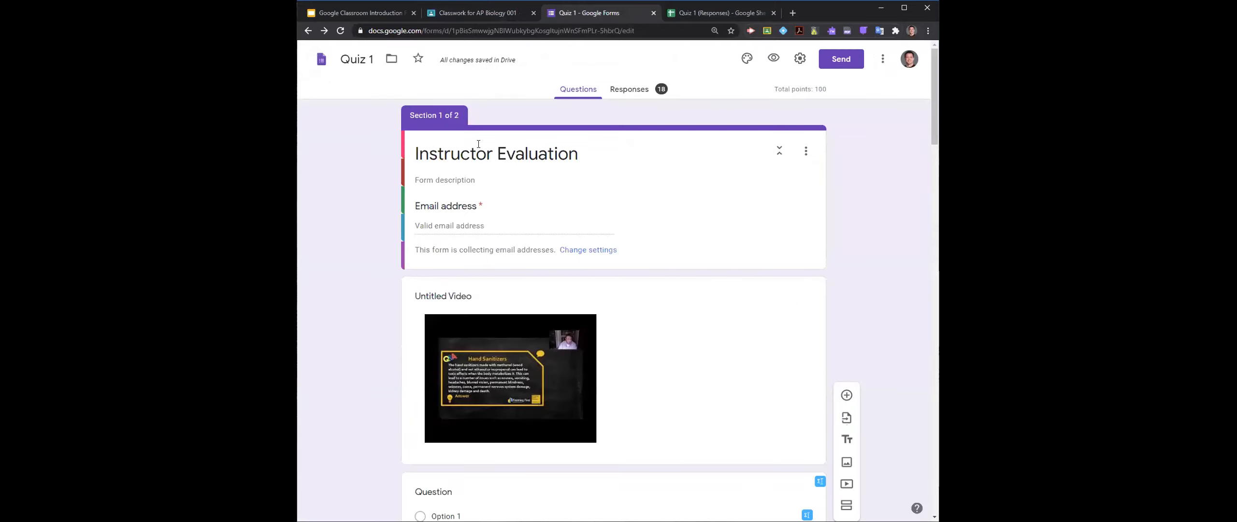
scroll(366, 298, down, 5)
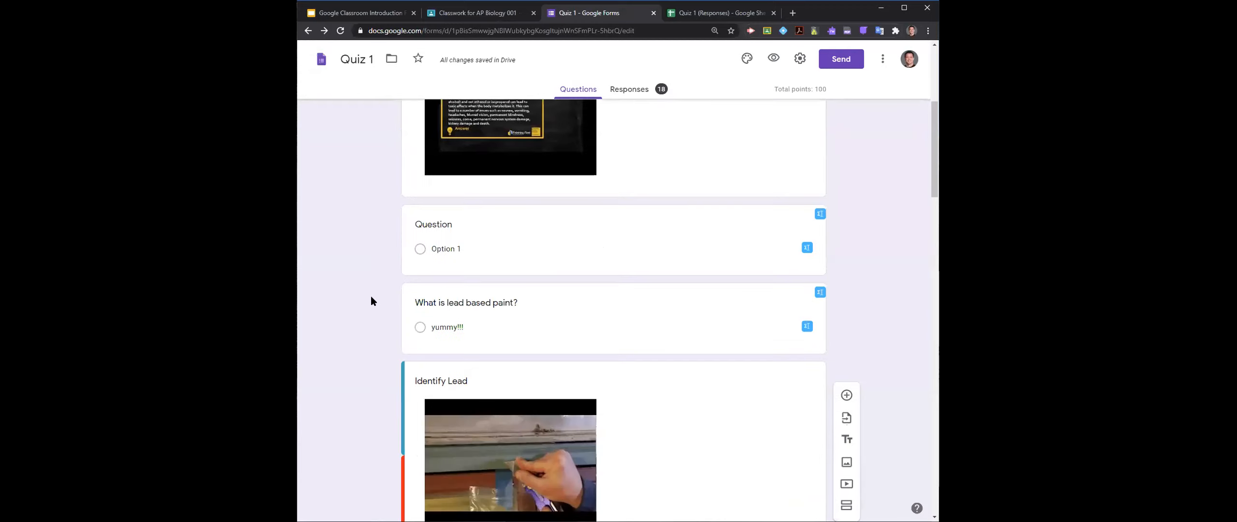
scroll(371, 296, up, 5)
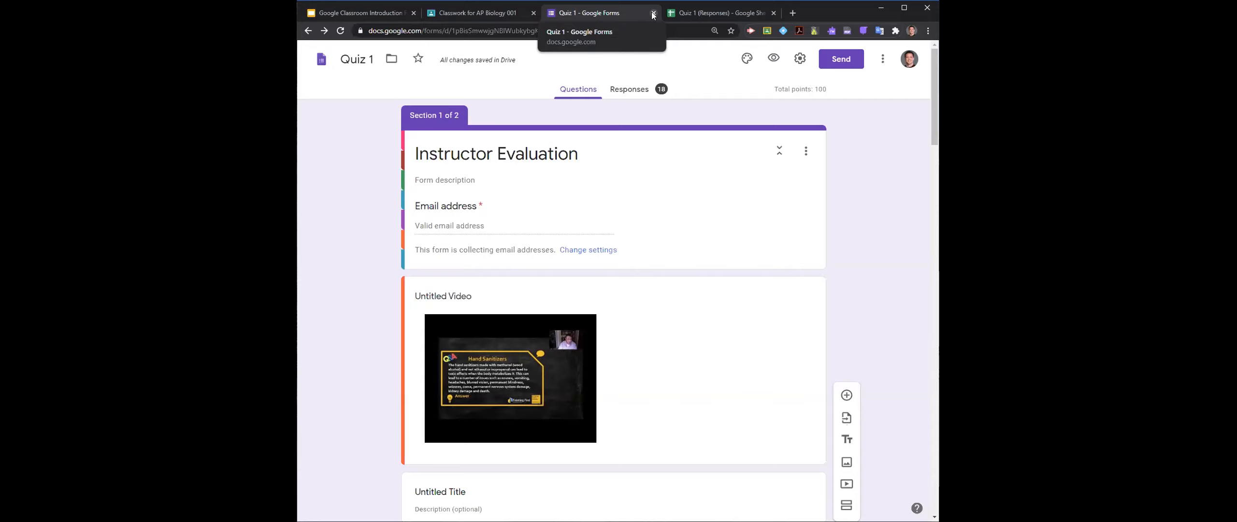
click(653, 14)
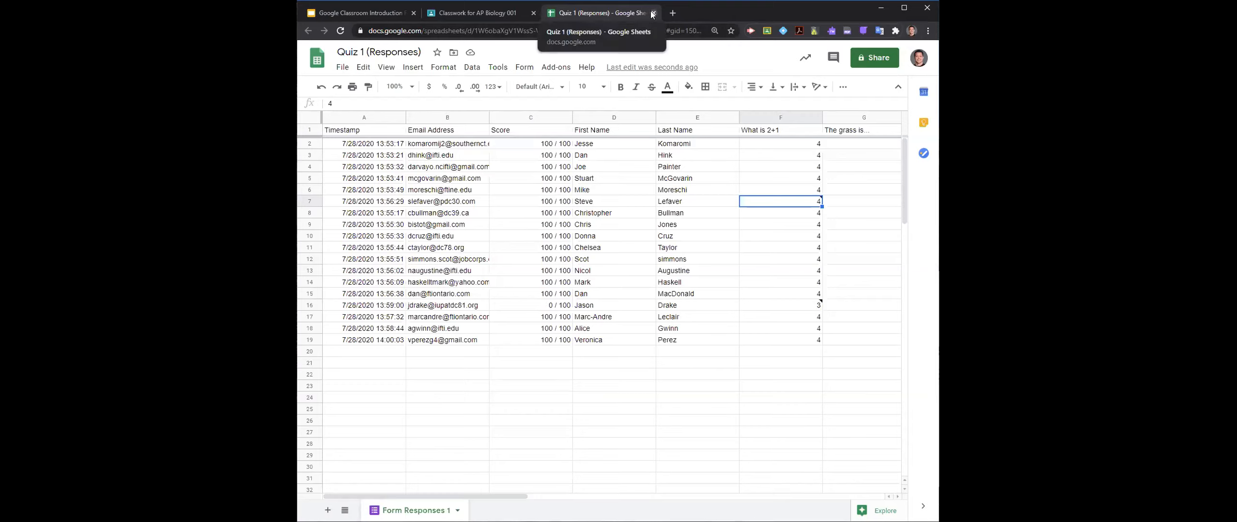
click(653, 13)
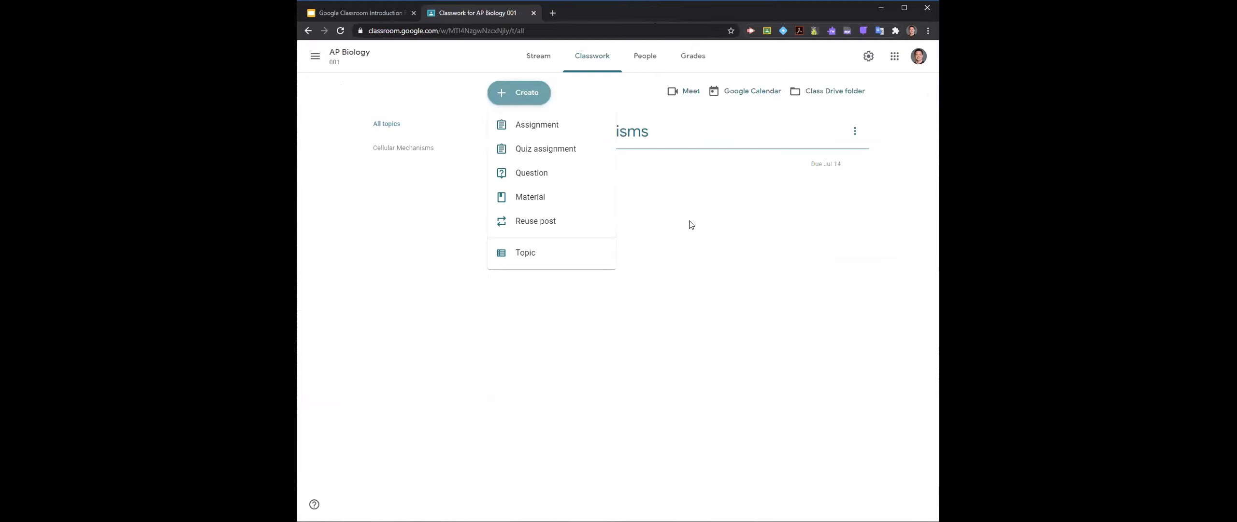
- Open Google Forms in a new browser tab and reopen the Quiz 1 form
click(552, 14)
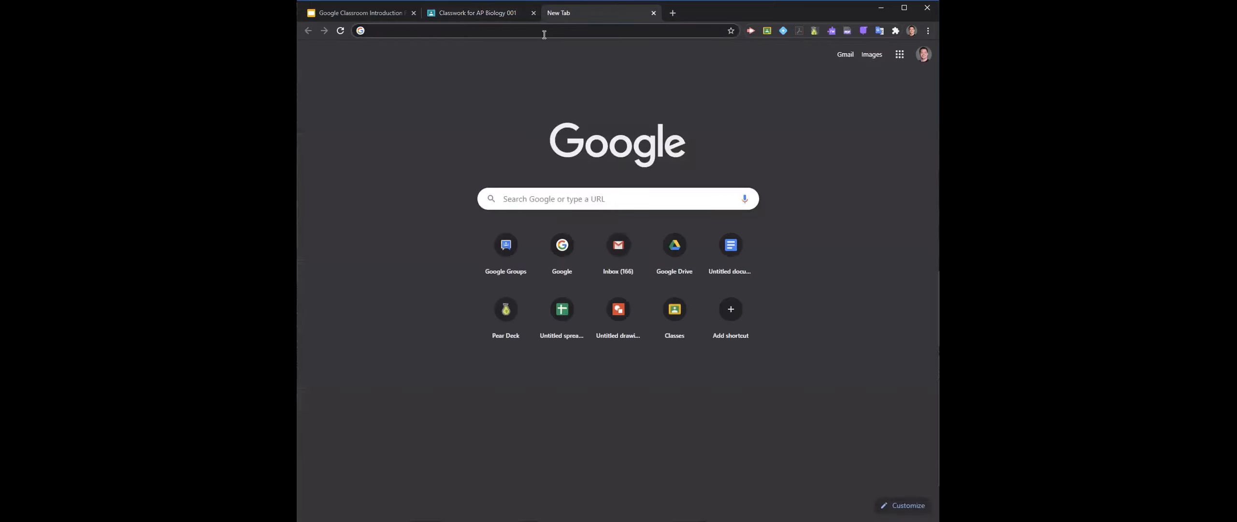
text(forms)
key(Return)
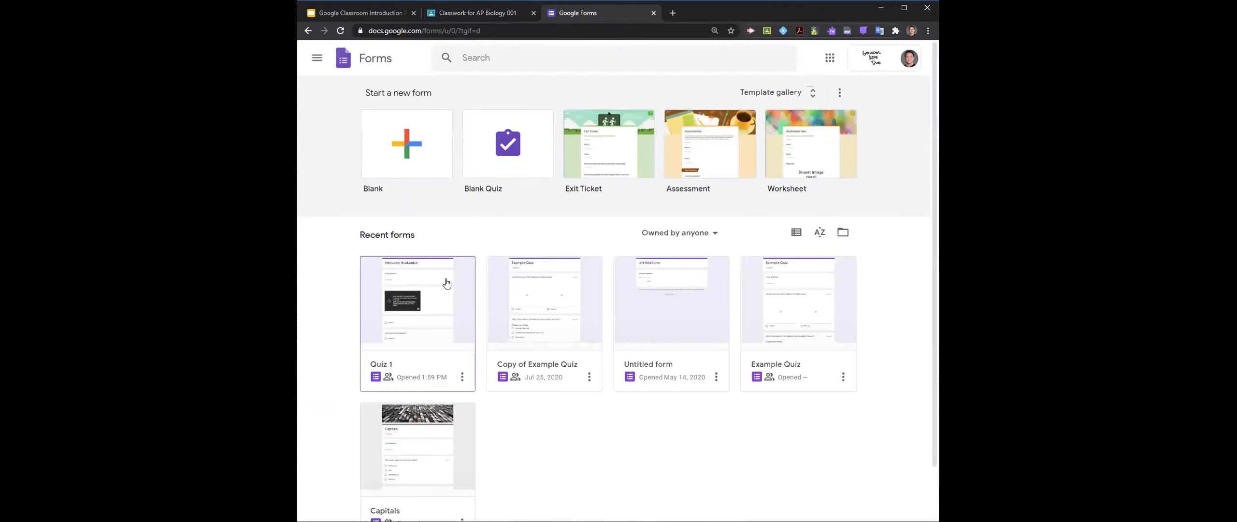
click(454, 286)
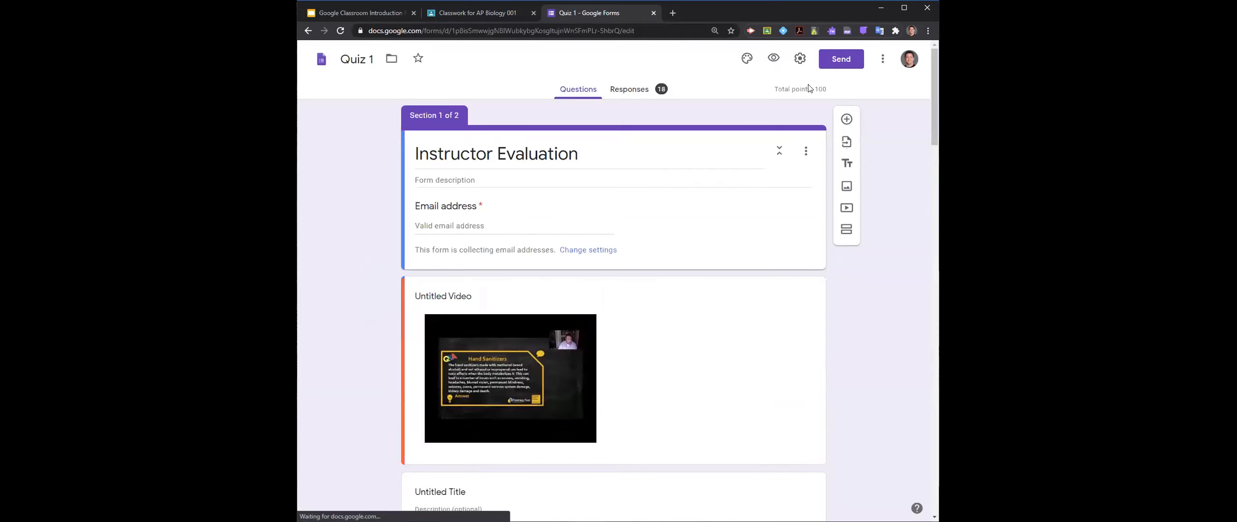
- Review the General, Presentation and Quizzes settings of the Quiz 1 form and leave them unchanged
click(882, 59)
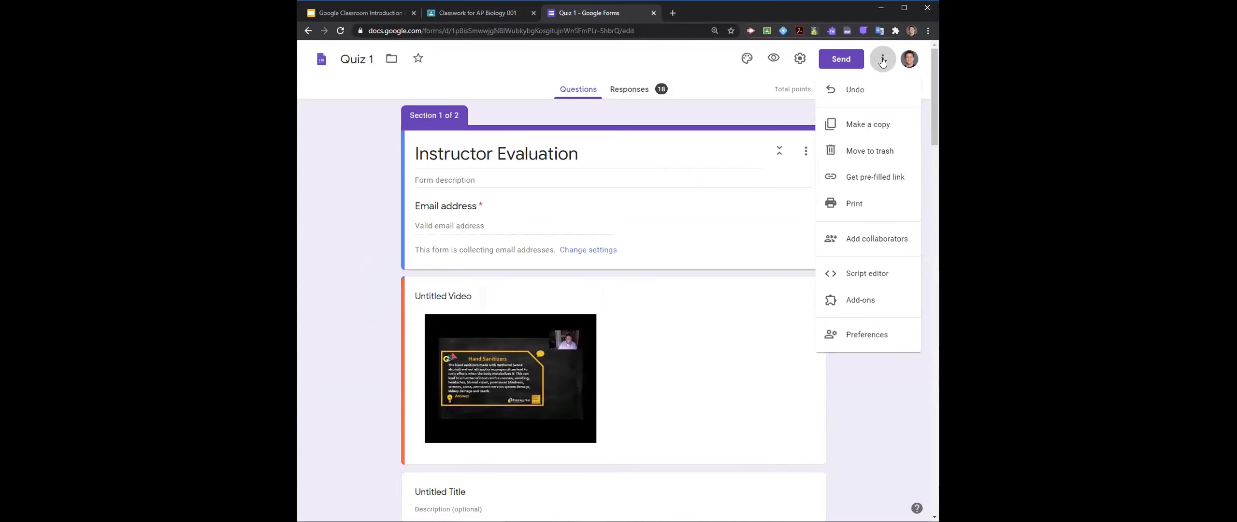
click(792, 60)
click(792, 59)
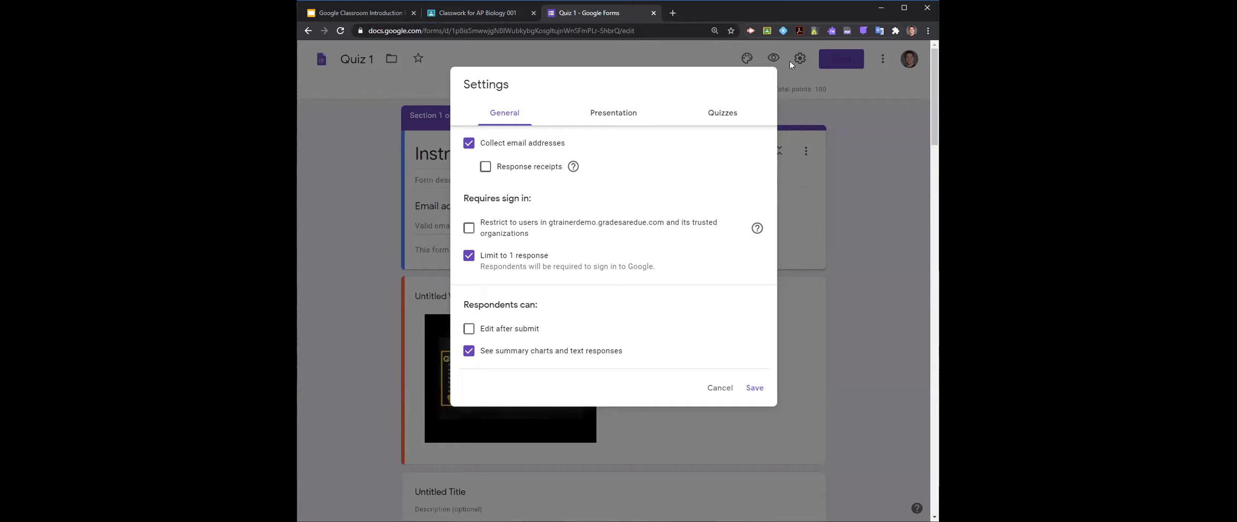
click(617, 113)
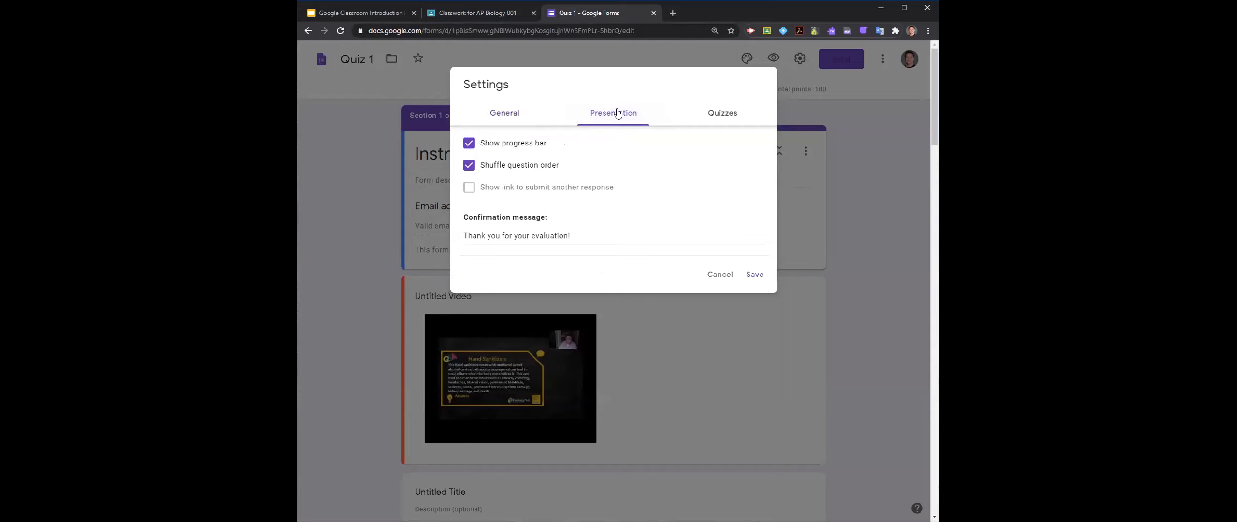
click(709, 111)
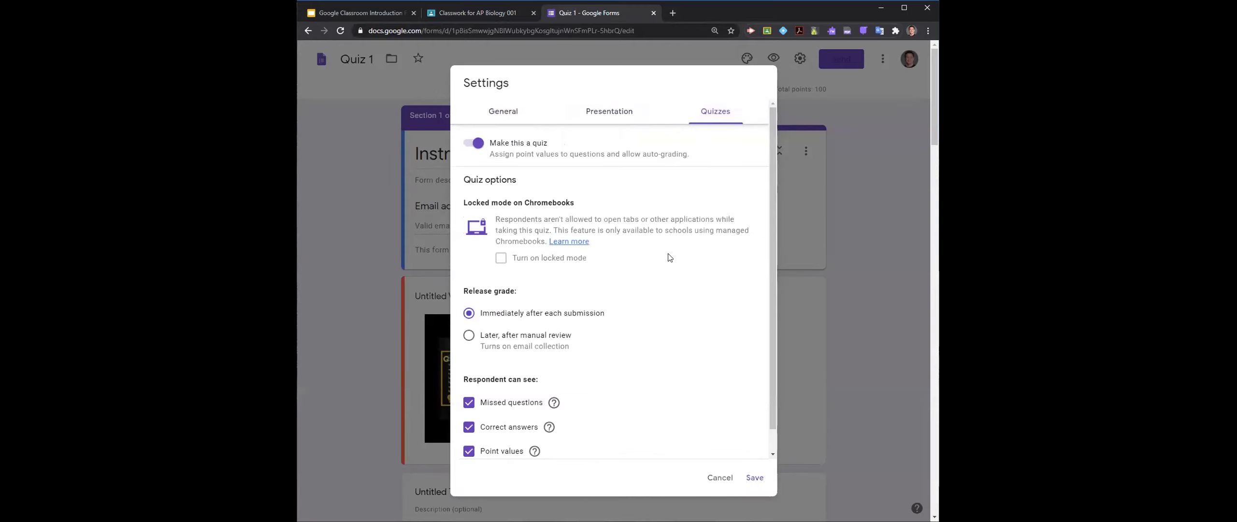
click(730, 480)
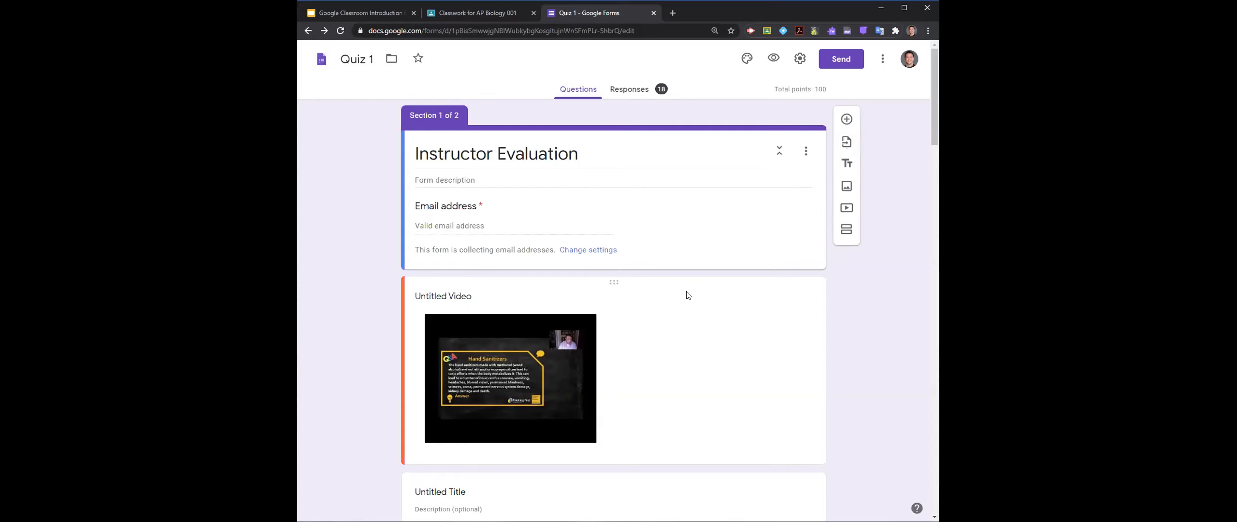
- View the form's responses in the linked spreadsheet and inspect the "The grass is..." and "What is 2+1" column headers
click(625, 90)
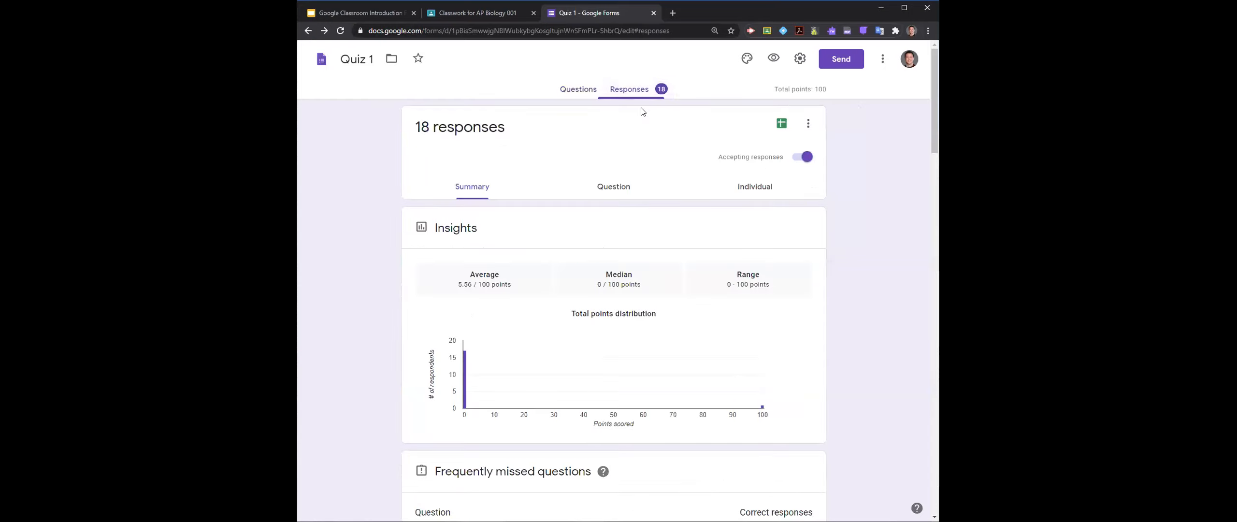
click(782, 125)
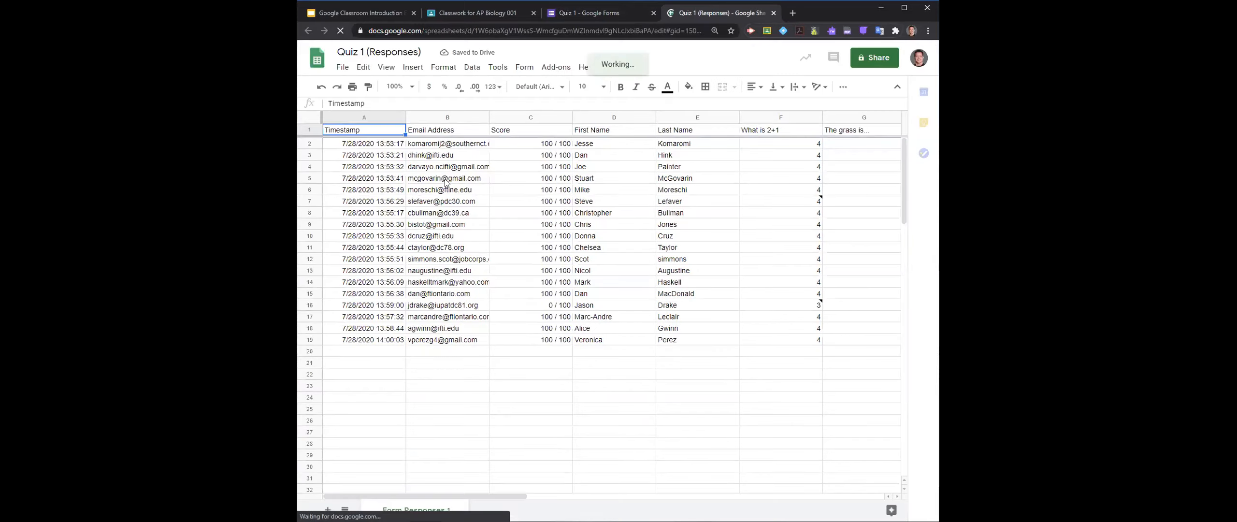
click(838, 133)
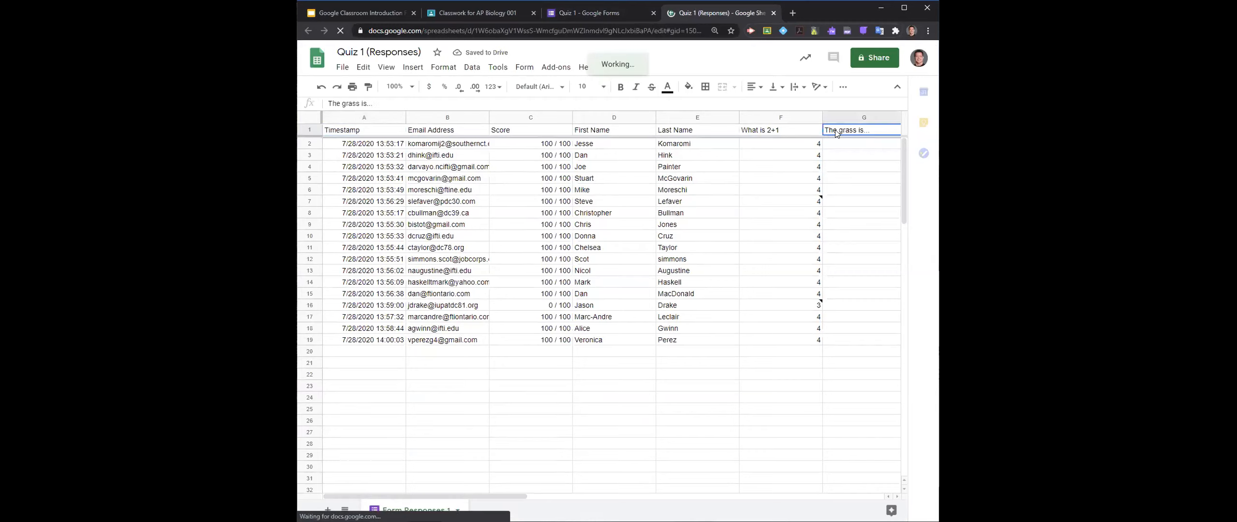
click(774, 129)
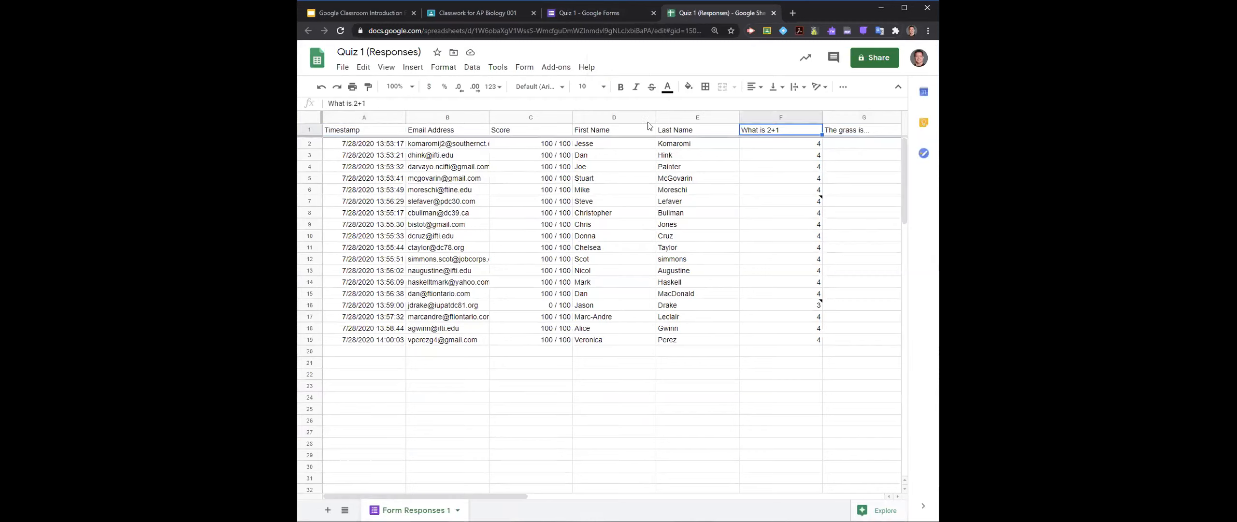
click(466, 103)
triple_click(466, 103)
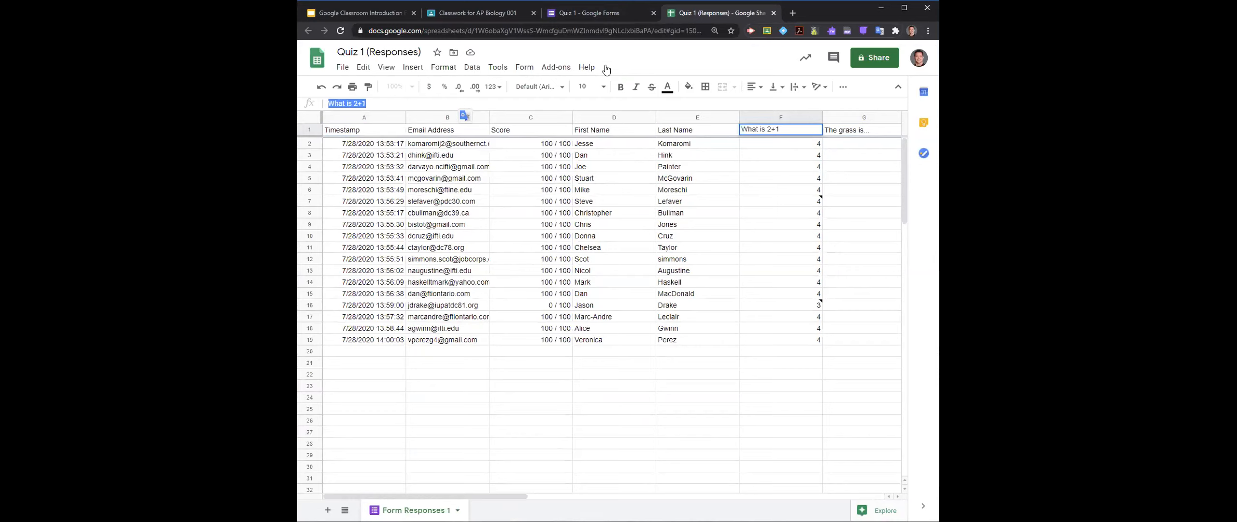
- Return to the Quiz 1 form and recheck its Quizzes and Presentation settings without saving any change
click(637, 12)
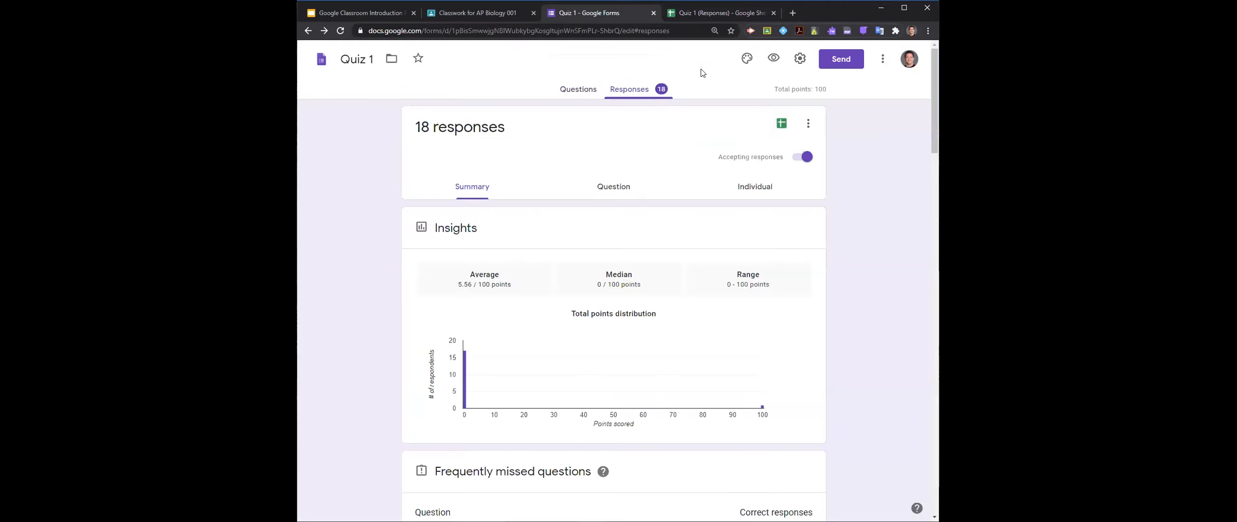
click(804, 62)
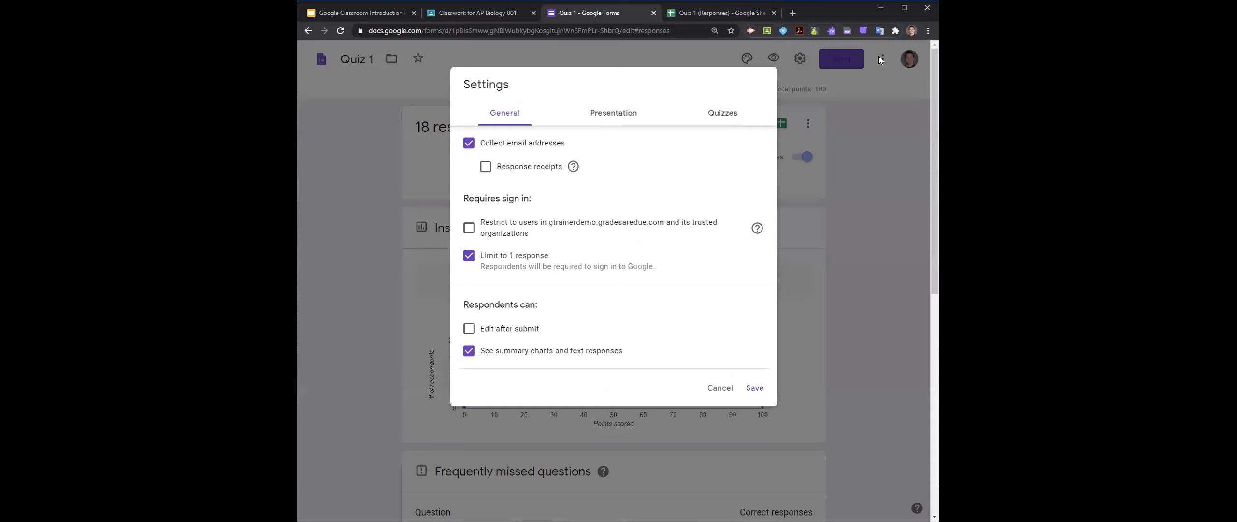
click(715, 112)
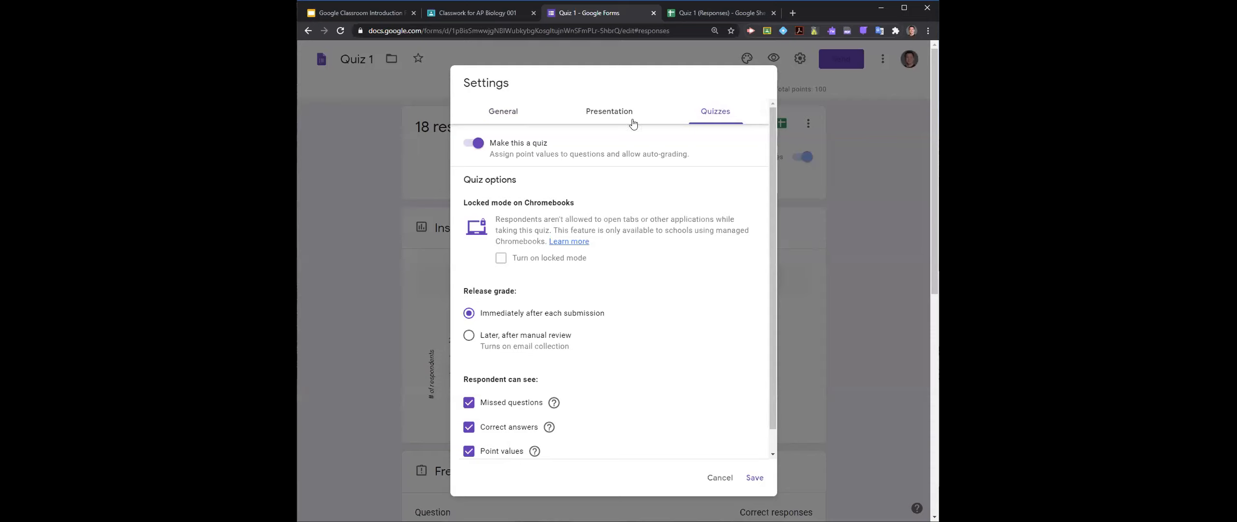
click(629, 114)
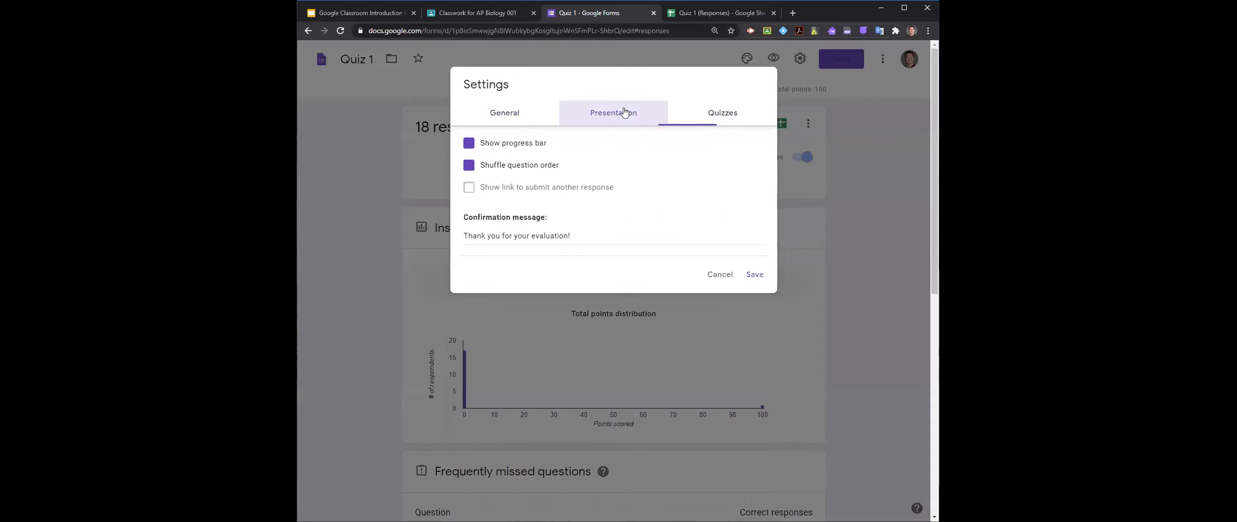
click(721, 274)
- Check the form's additional options, close the Quiz 1 form and responses spreadsheet, and open an empty browser tab
click(876, 62)
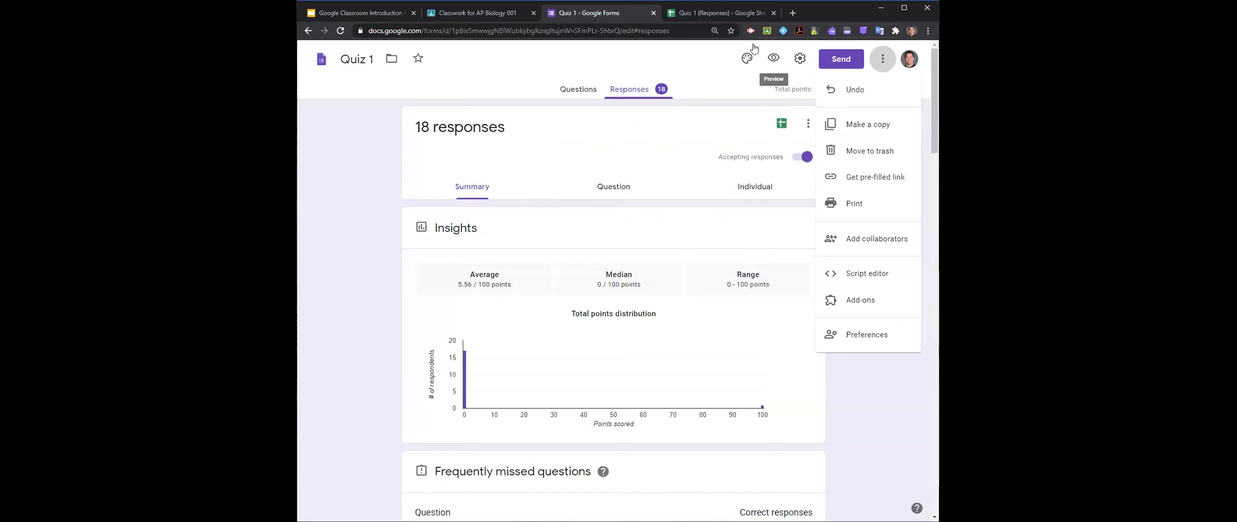
click(654, 14)
click(654, 13)
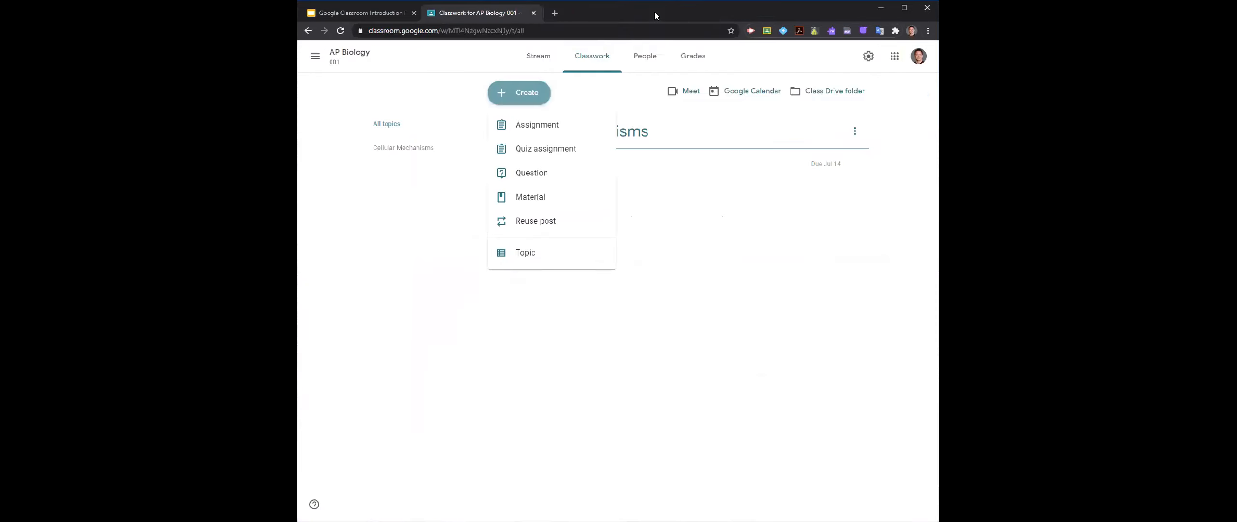
click(552, 13)
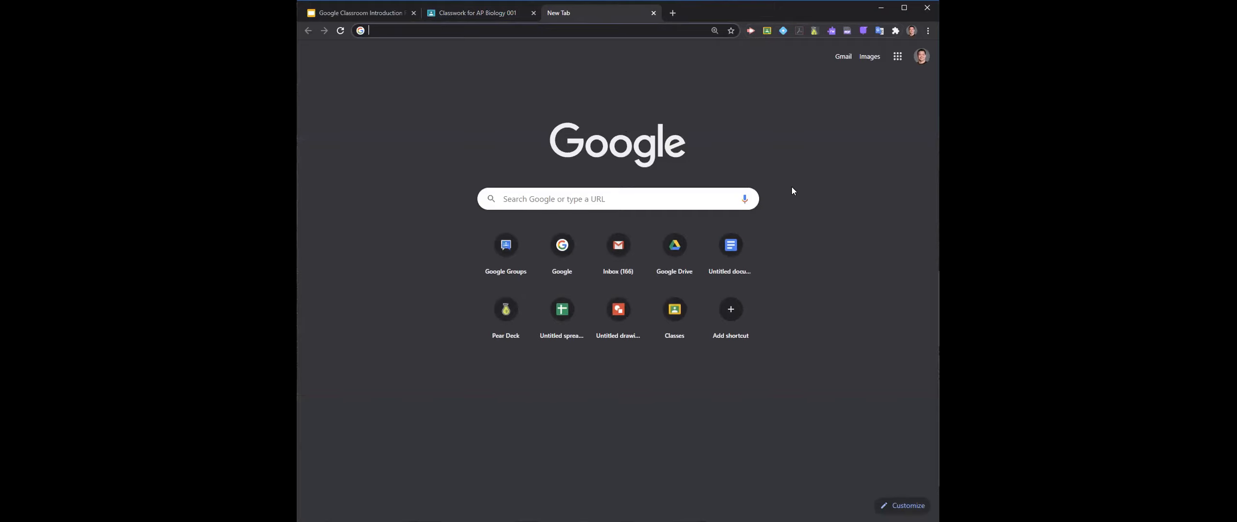
- Go to Google Drive from the empty browser tab
key(ctrl+plus)
key(ctrl+plus)
key(ctrl+plus)
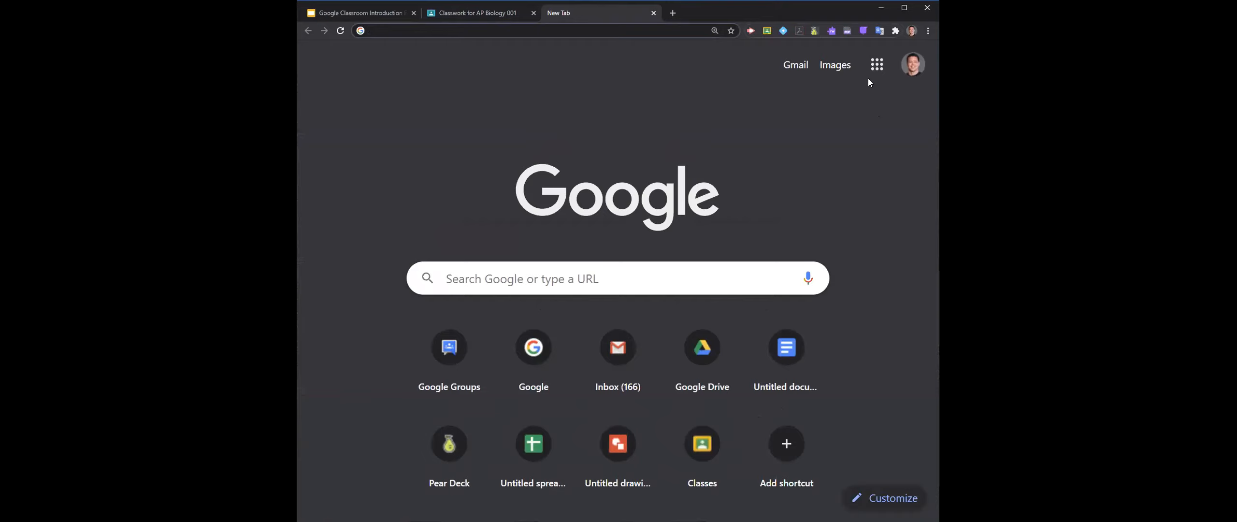
click(877, 64)
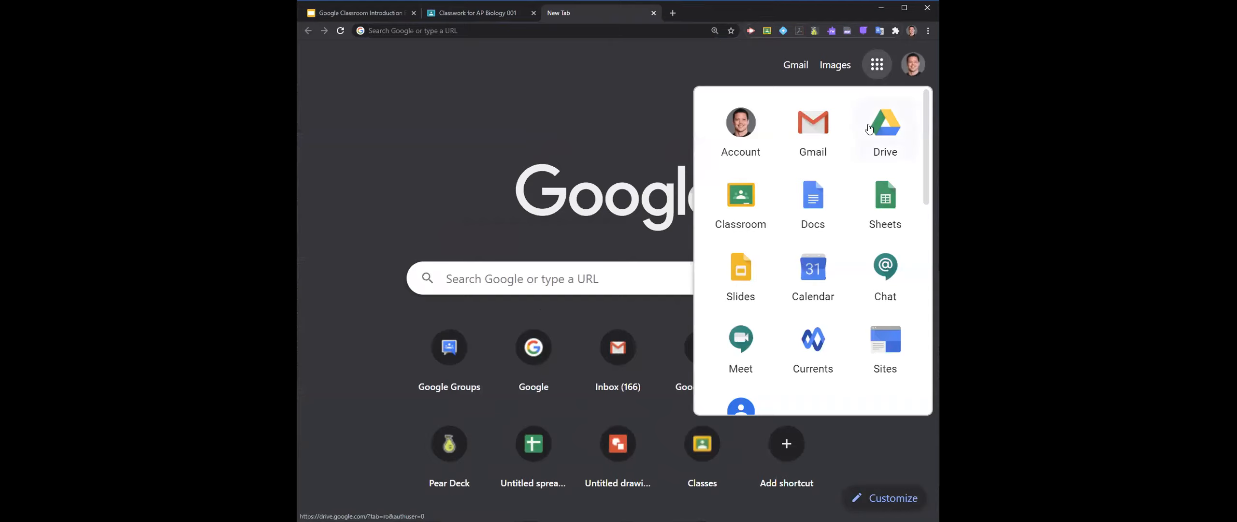
click(883, 146)
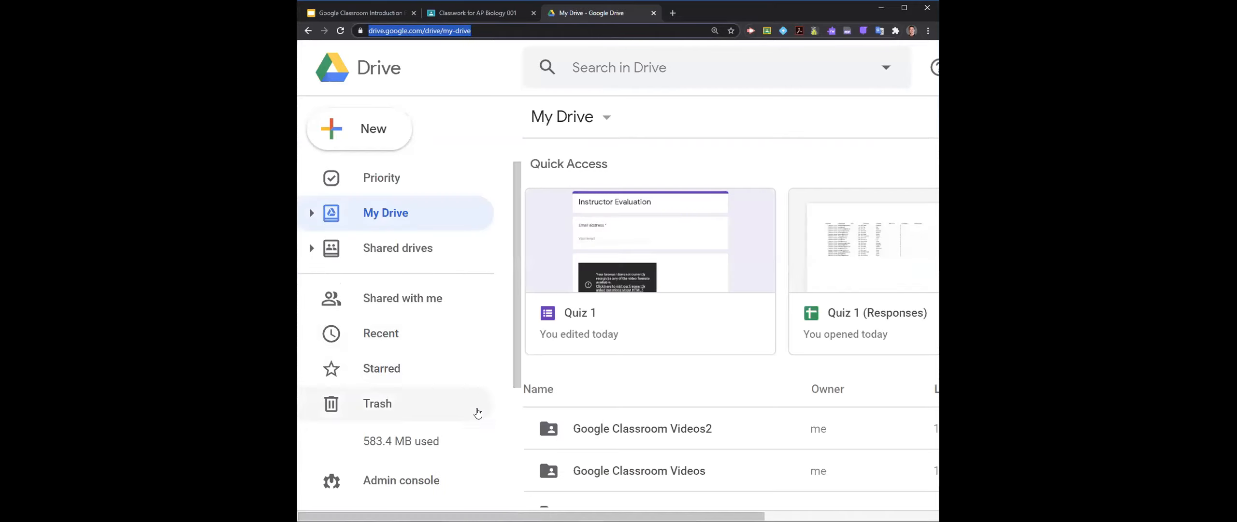
- Review Drive's General settings, including the option to convert uploaded files to Google Docs editor format, and close the settings
drag(508, 516, 668, 491)
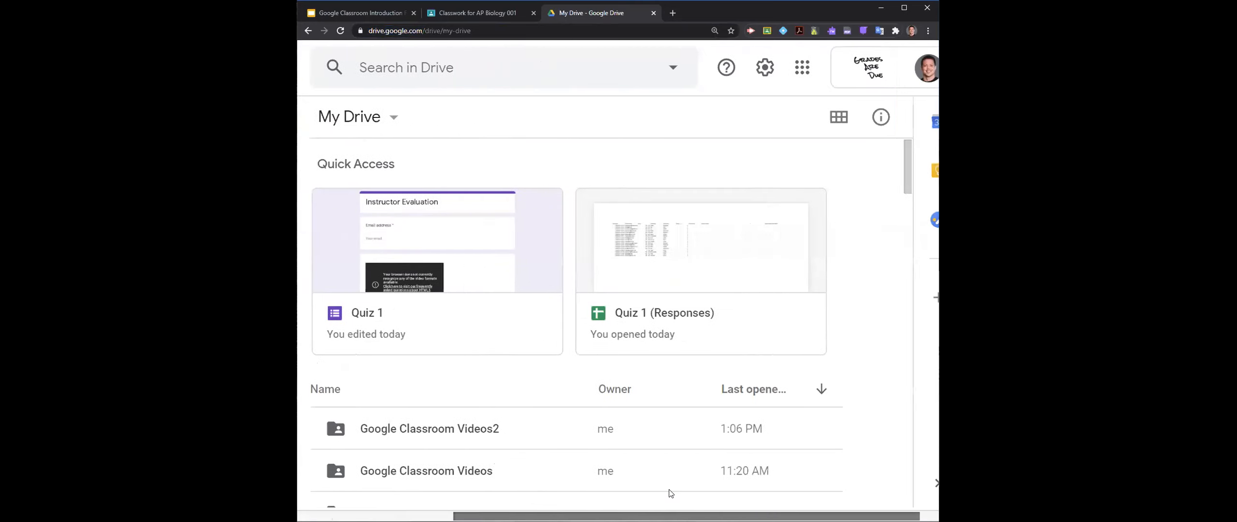
click(766, 69)
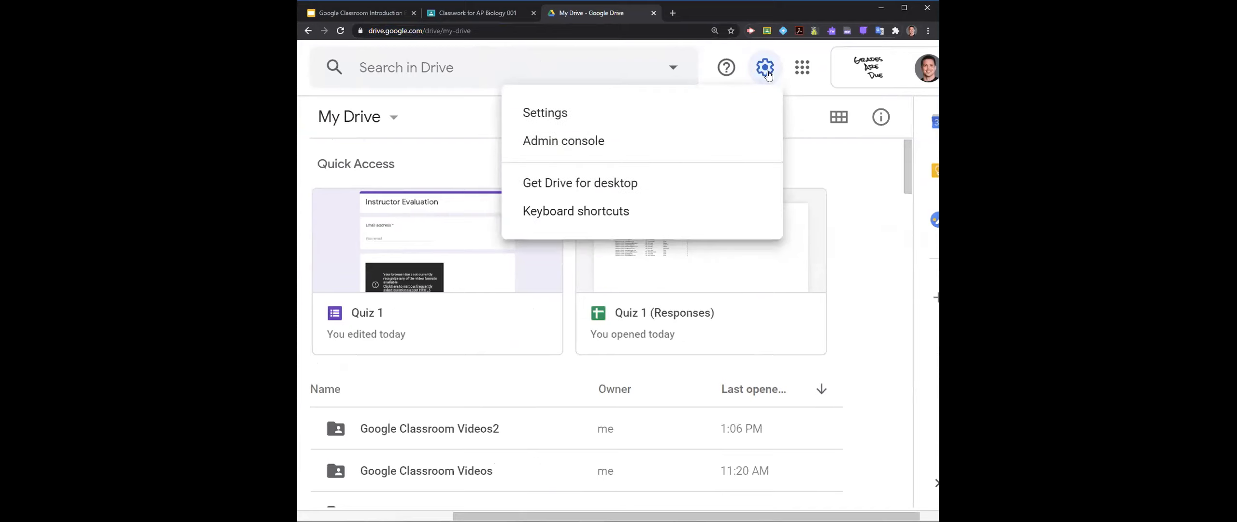
click(661, 114)
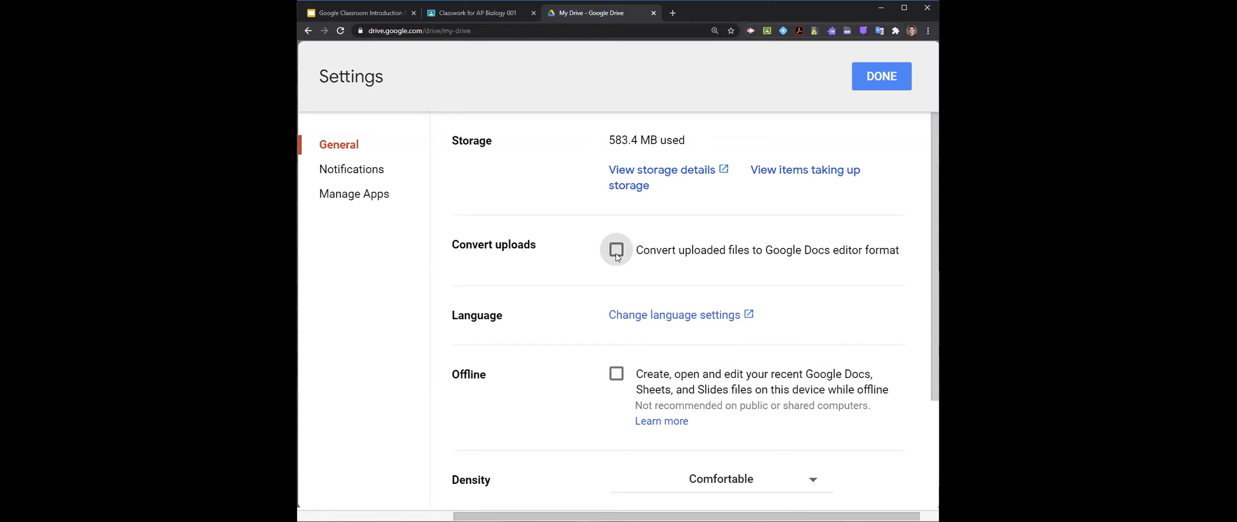
click(872, 75)
drag(566, 516, 445, 507)
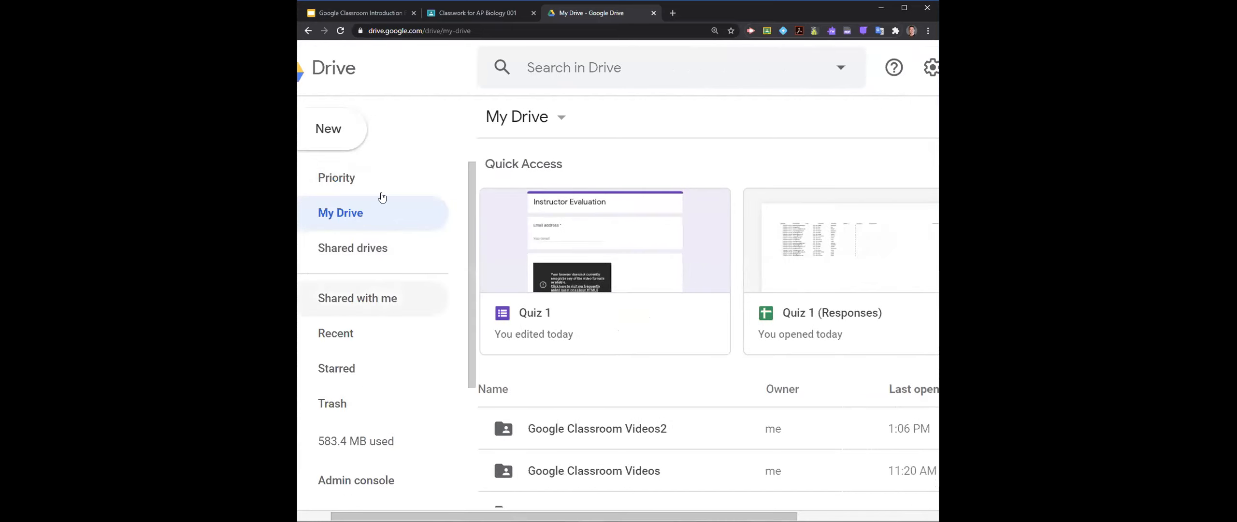
- Create a folder named "Microsoft Doc Files" in My Drive and open it
key(ctrl+minus)
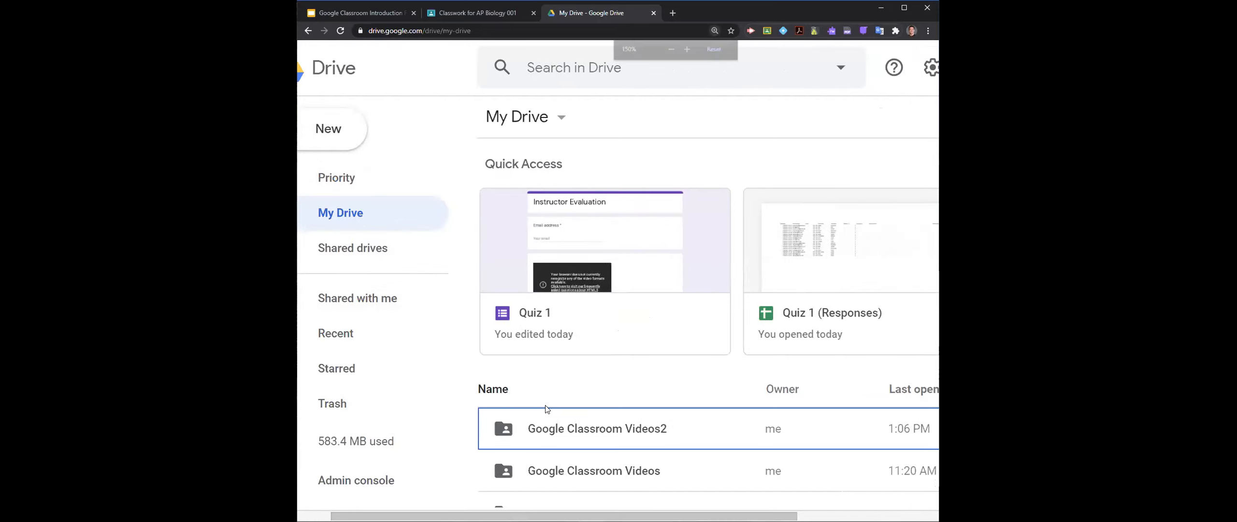
click(350, 111)
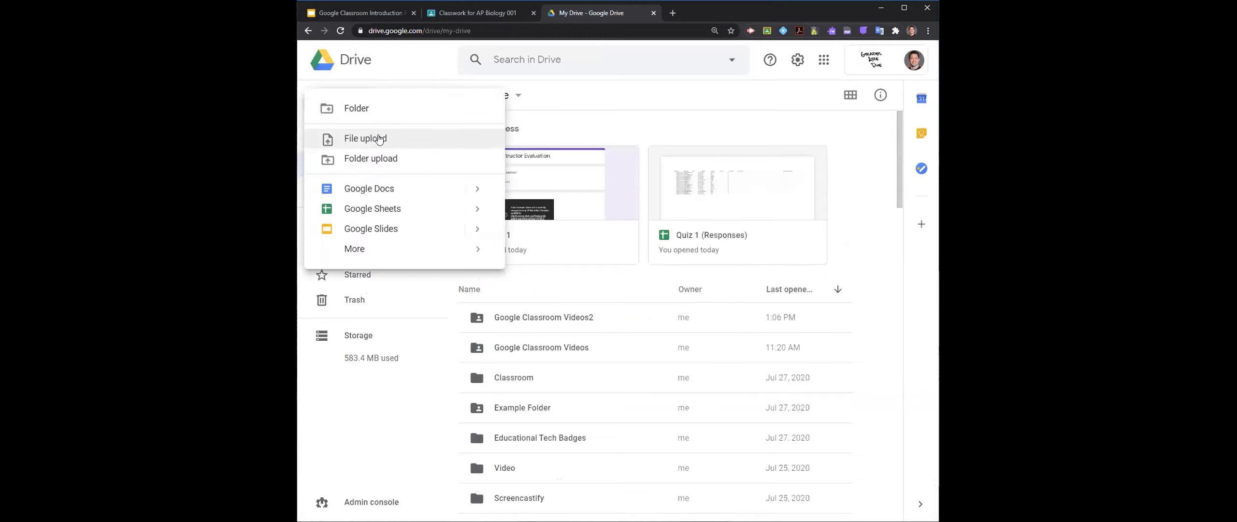
click(384, 108)
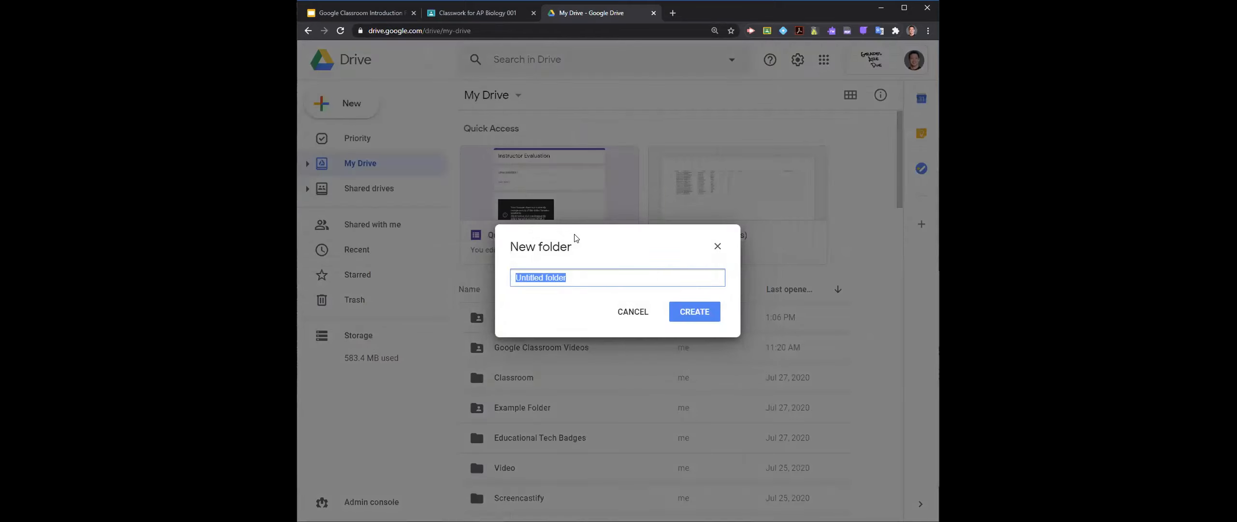
text(Microsoft Doc Files)
click(686, 318)
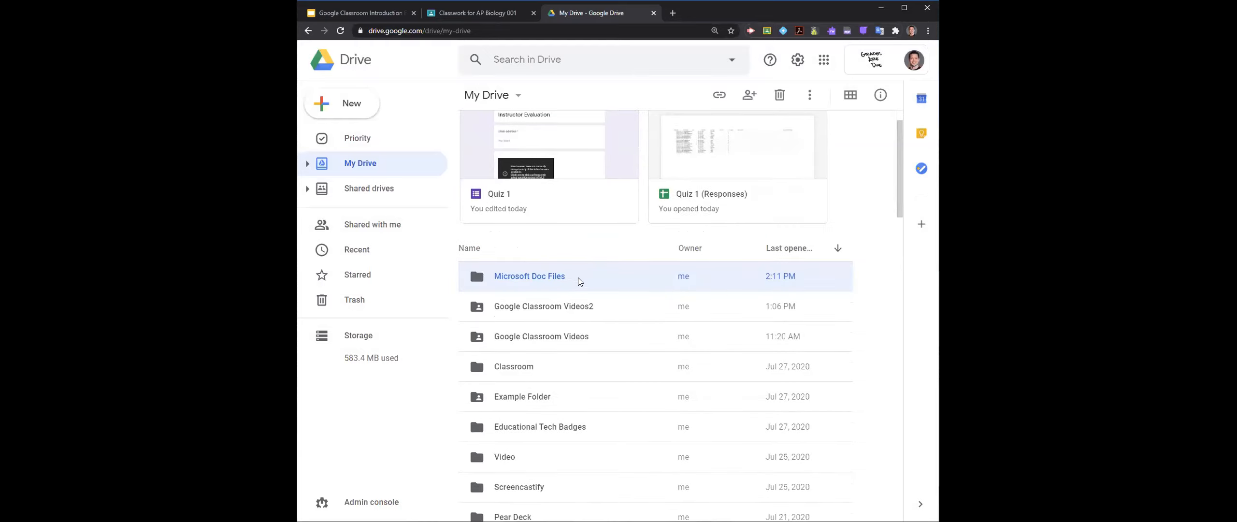
double_click(578, 278)
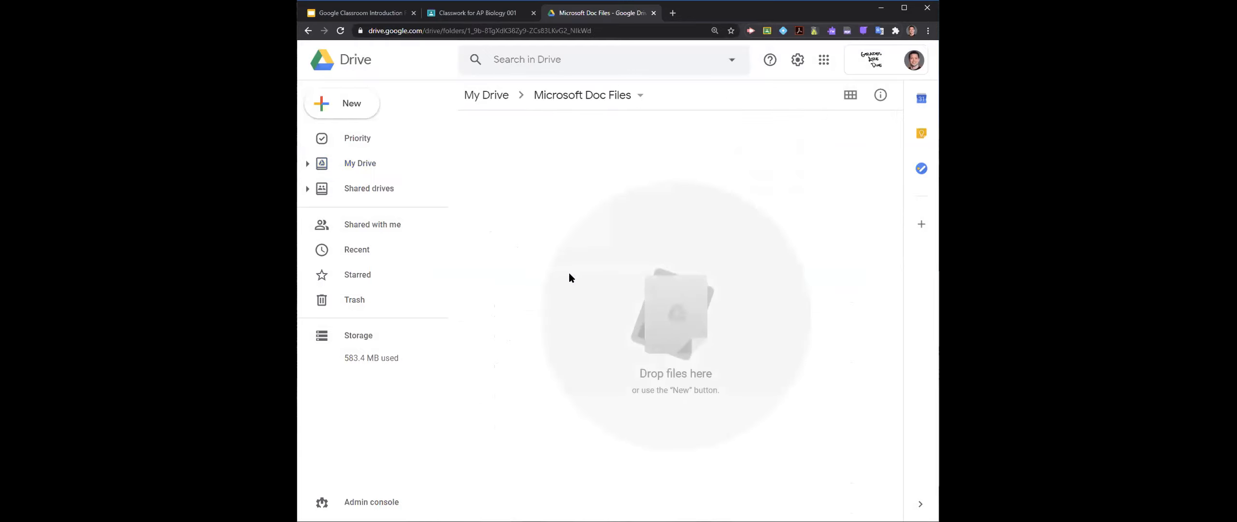
- Upload the Word file "Unit 01 2020.docx" from Downloads into the Microsoft Doc Files folder
click(360, 113)
click(374, 138)
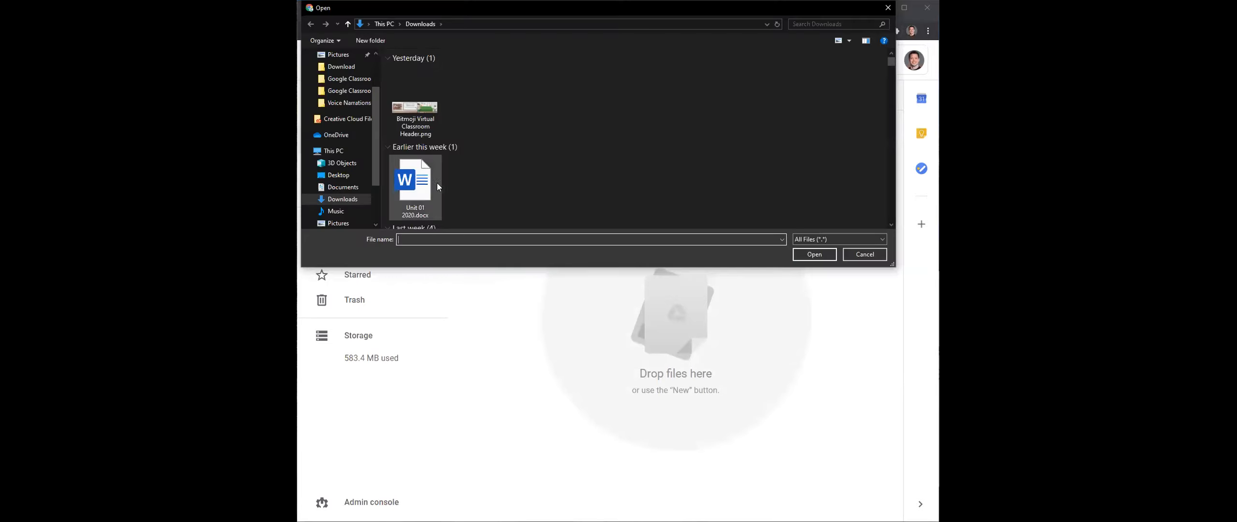
click(439, 183)
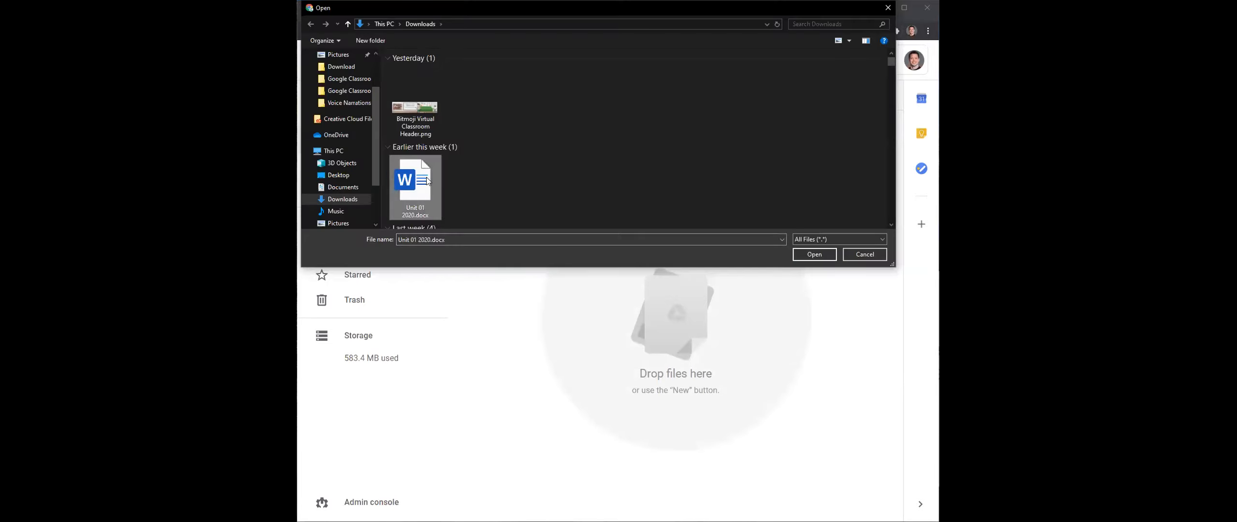
scroll(466, 184, down, 2)
scroll(465, 179, up, 2)
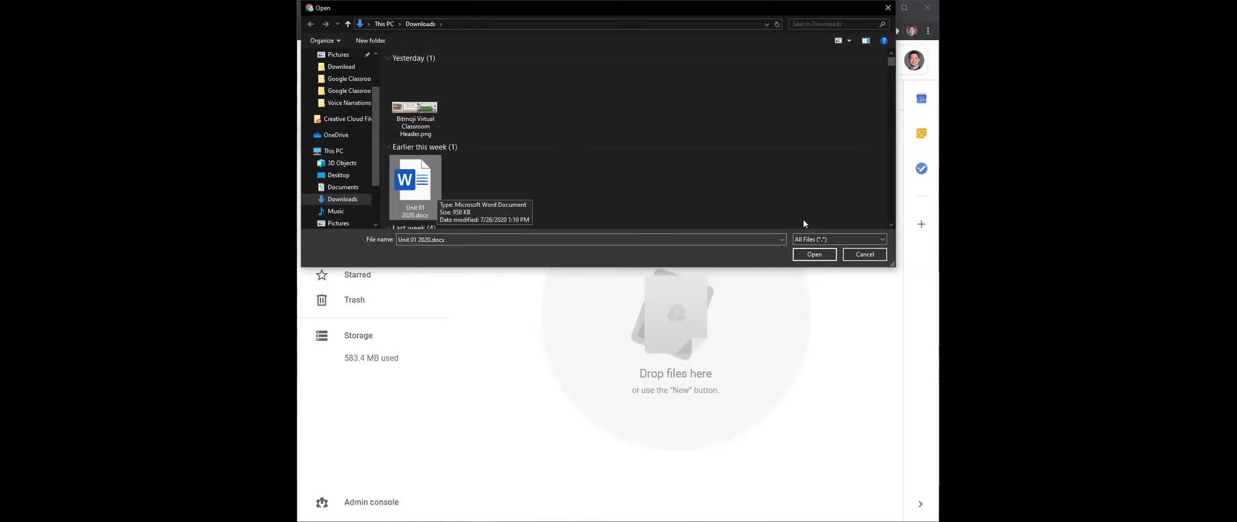
click(814, 255)
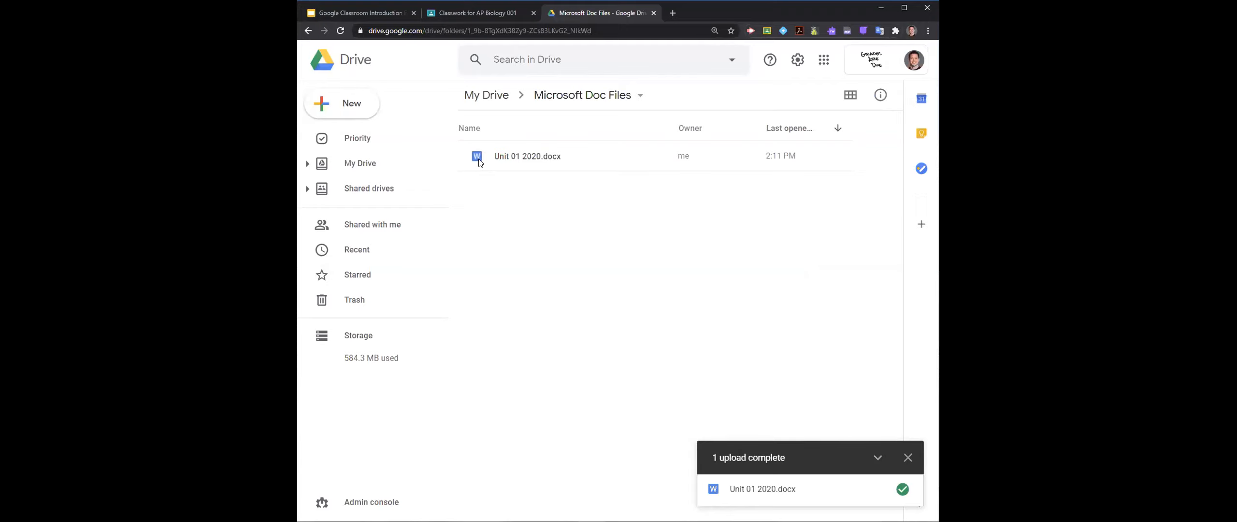
- Preview the uploaded Unit 01 2020.docx and look through its pages
double_click(545, 162)
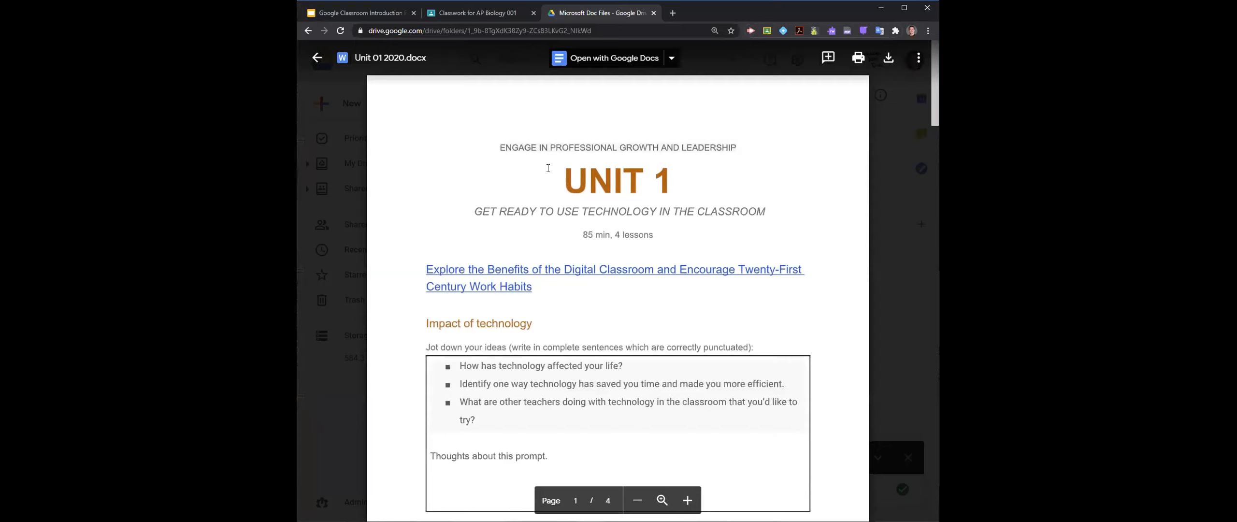
scroll(569, 218, down, 5)
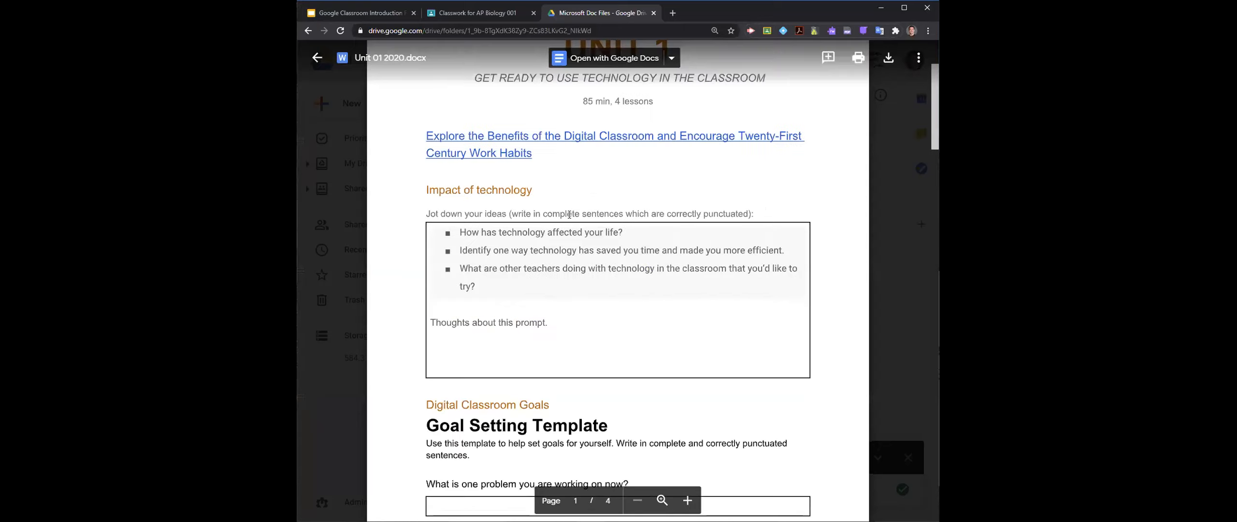
scroll(569, 217, up, 5)
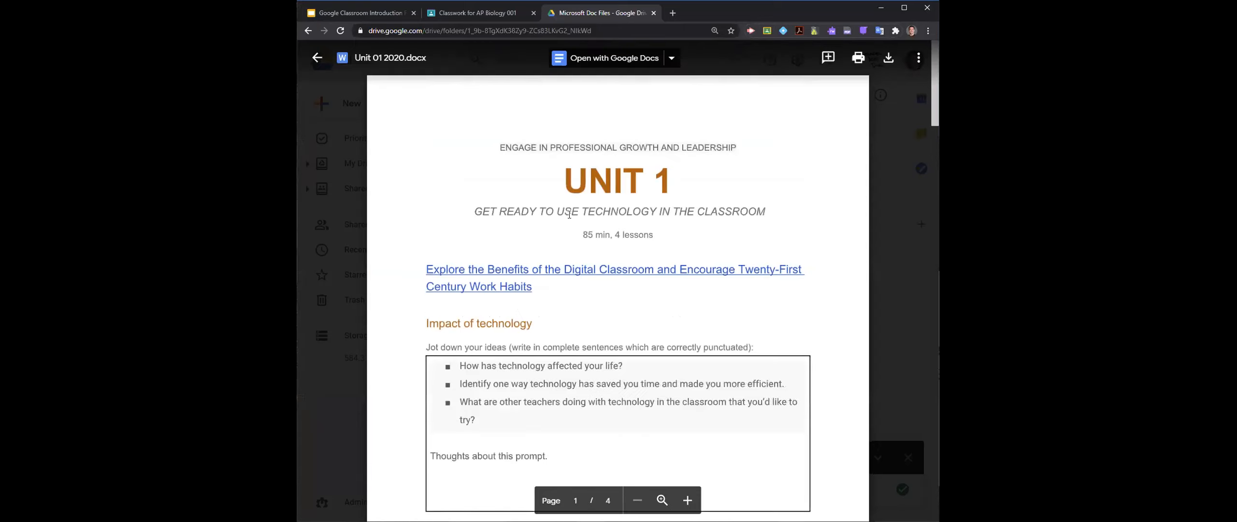
scroll(569, 217, down, 20)
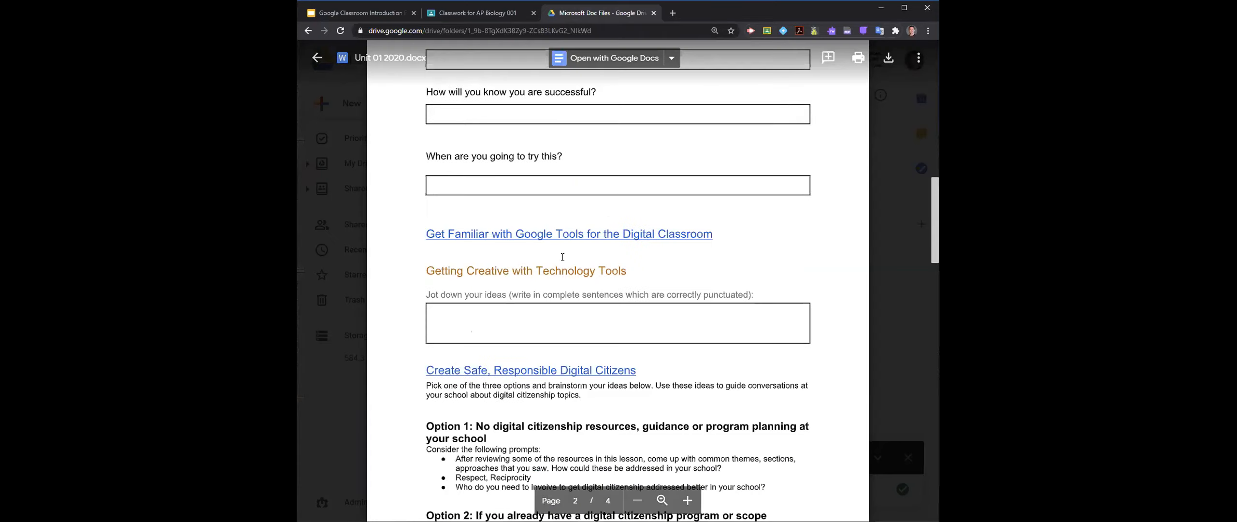
scroll(567, 264, up, 18)
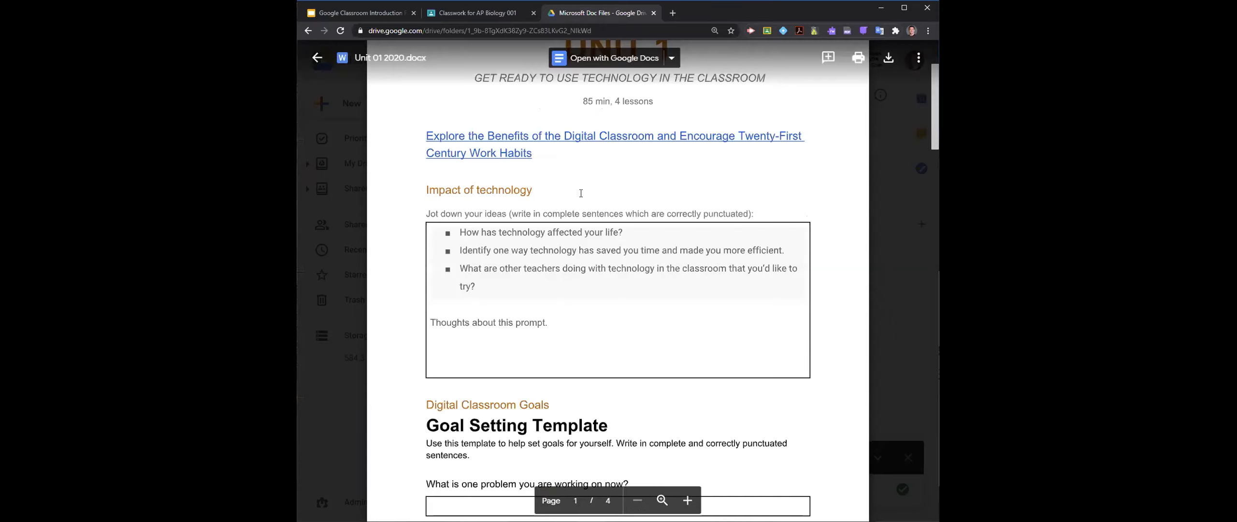
scroll(632, 139, up, 3)
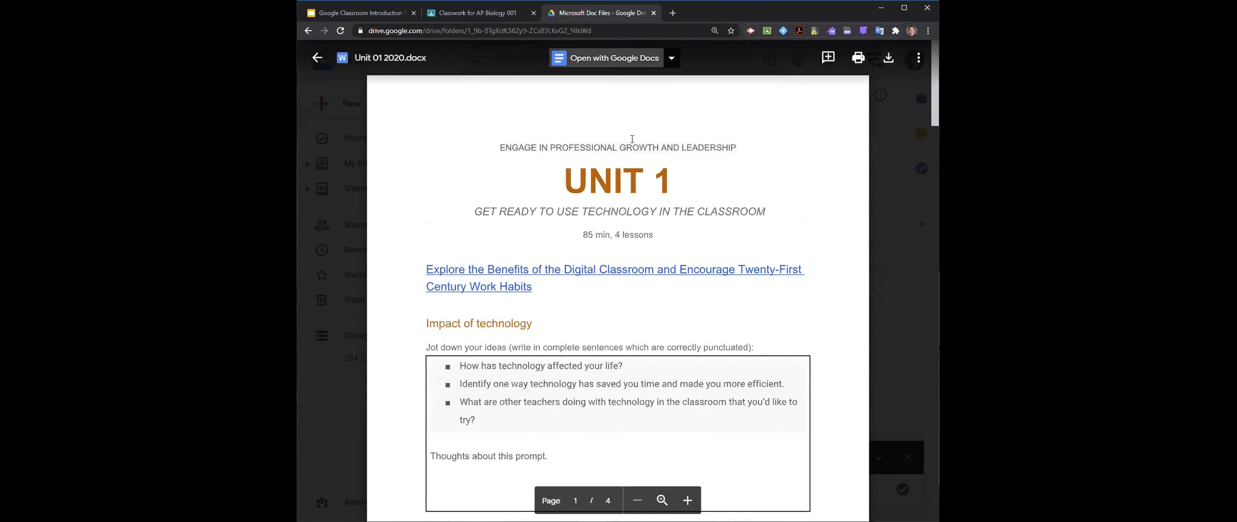
- Open Unit 01 2020.docx with Google Docs, hide the document outline and look over the page
click(604, 62)
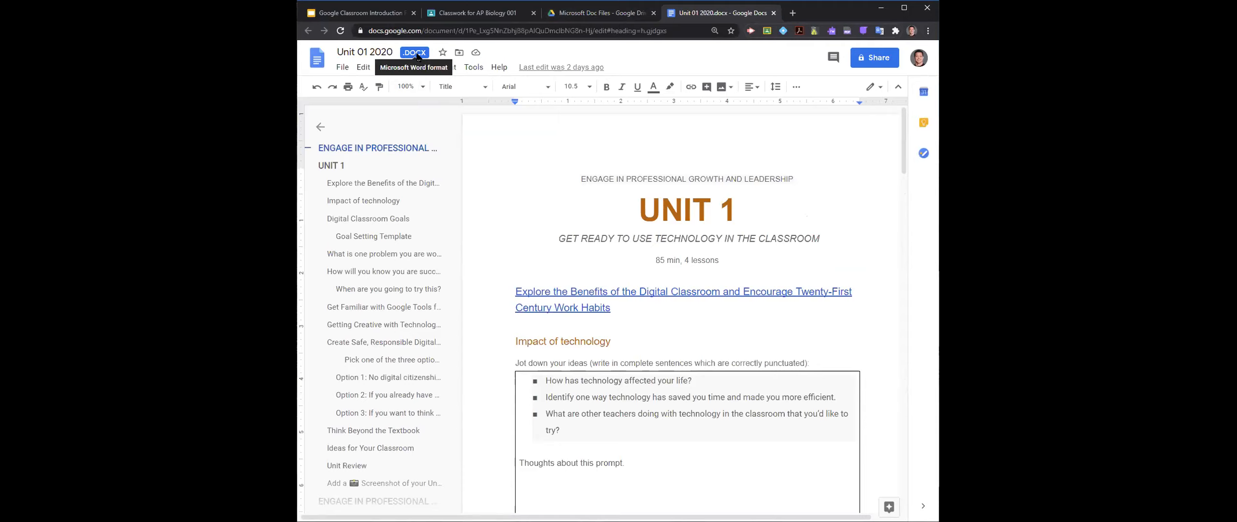
click(321, 128)
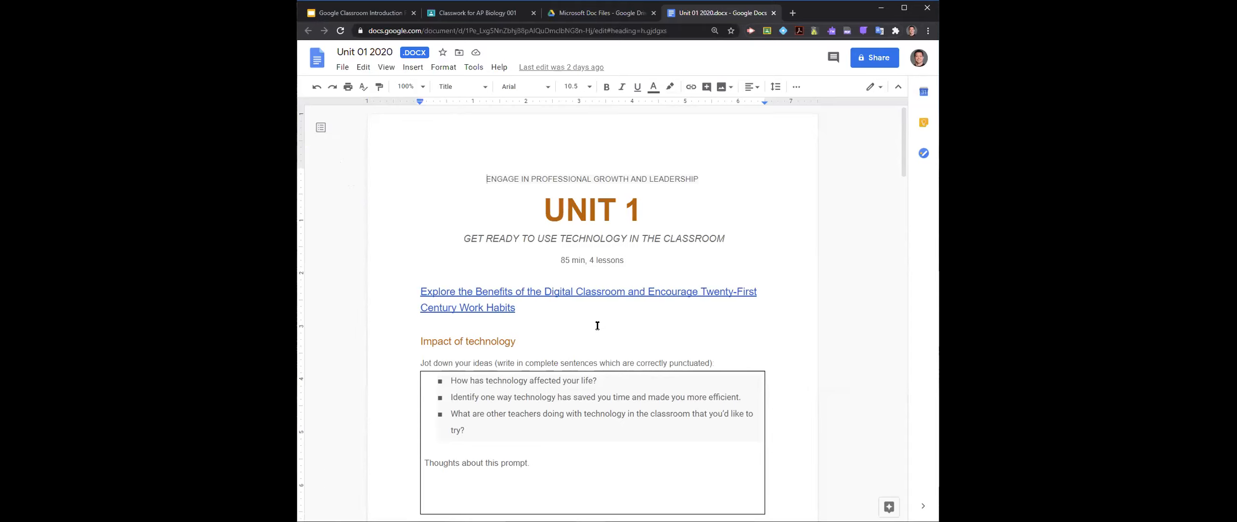
scroll(597, 326, down, 10)
scroll(596, 321, up, 10)
- Test editing the Word file by entering "ddddd" at the "Impact of technology" heading and deleting the test characters
click(558, 313)
double_click(555, 340)
click(555, 340)
text(ddddd)
key(BackSpace)
key(BackSpace)
key(BackSpace)
key(BackSpace)
key(BackSpace)
- Return to the Drive tab, close the file preview and bring up the Drive settings options
click(582, 12)
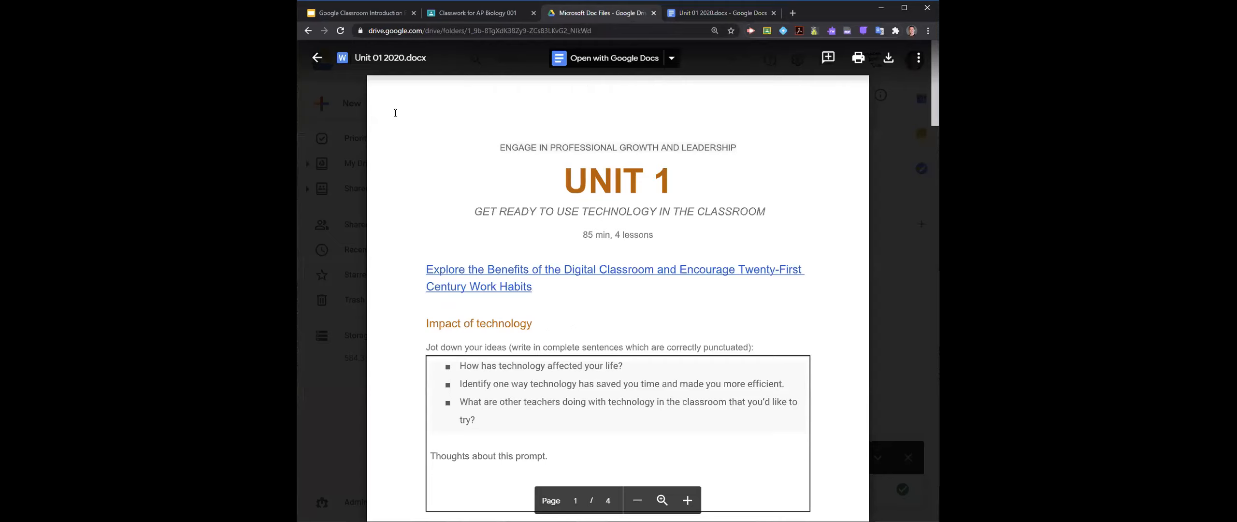
click(344, 121)
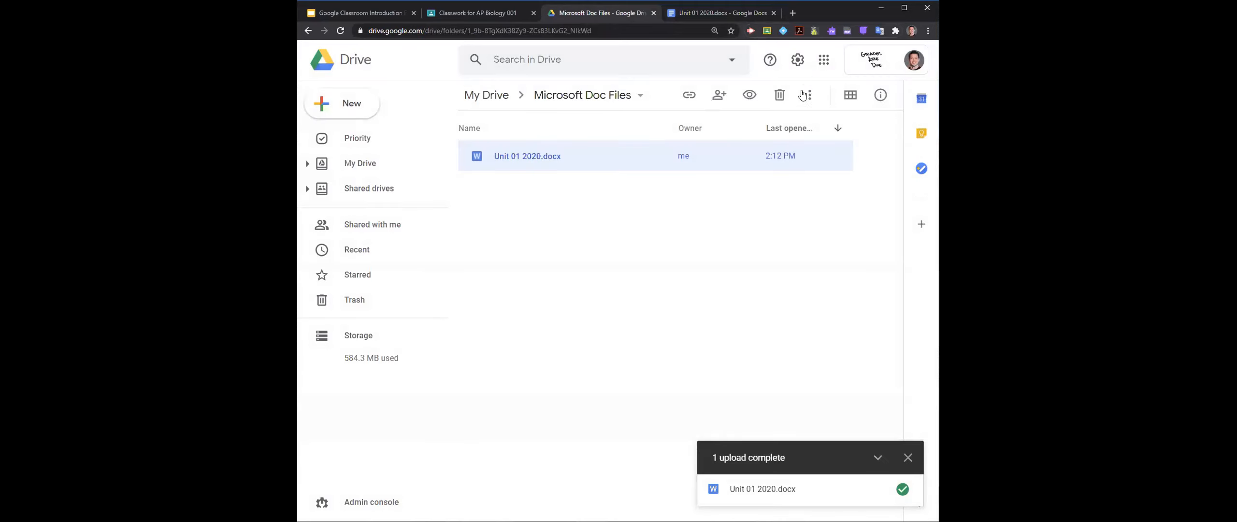
click(798, 60)
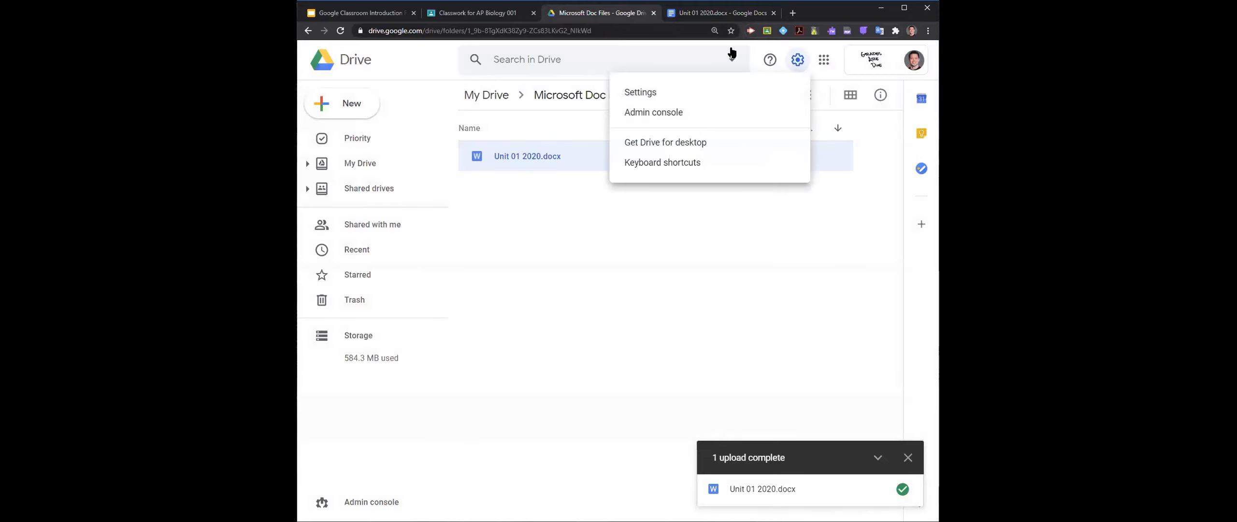
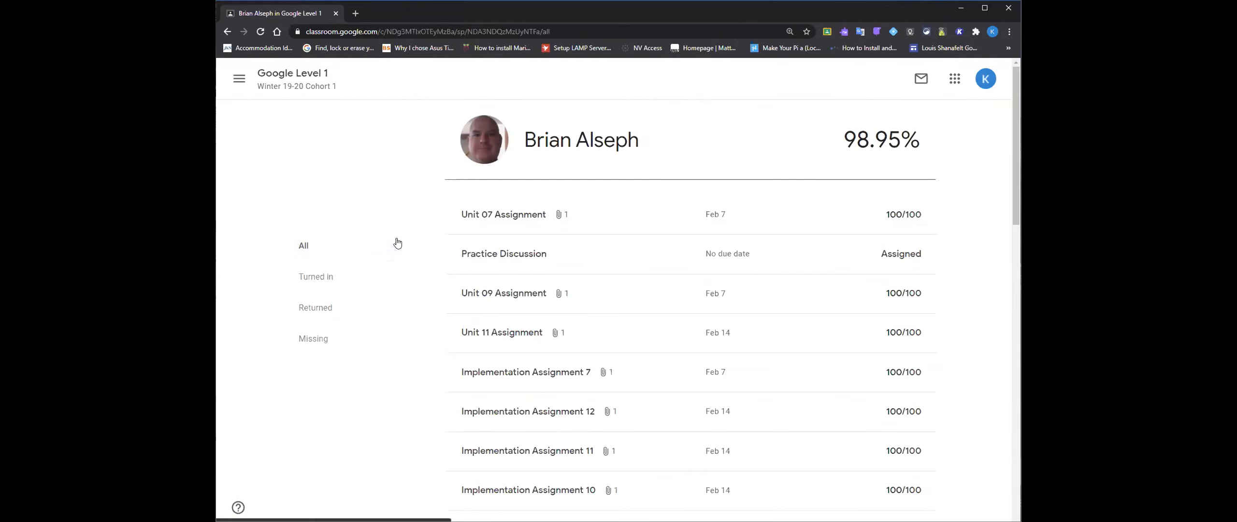
- Look through the student's full list of assignments and grades in the Google Level 1 class
scroll(416, 232, down, 15)
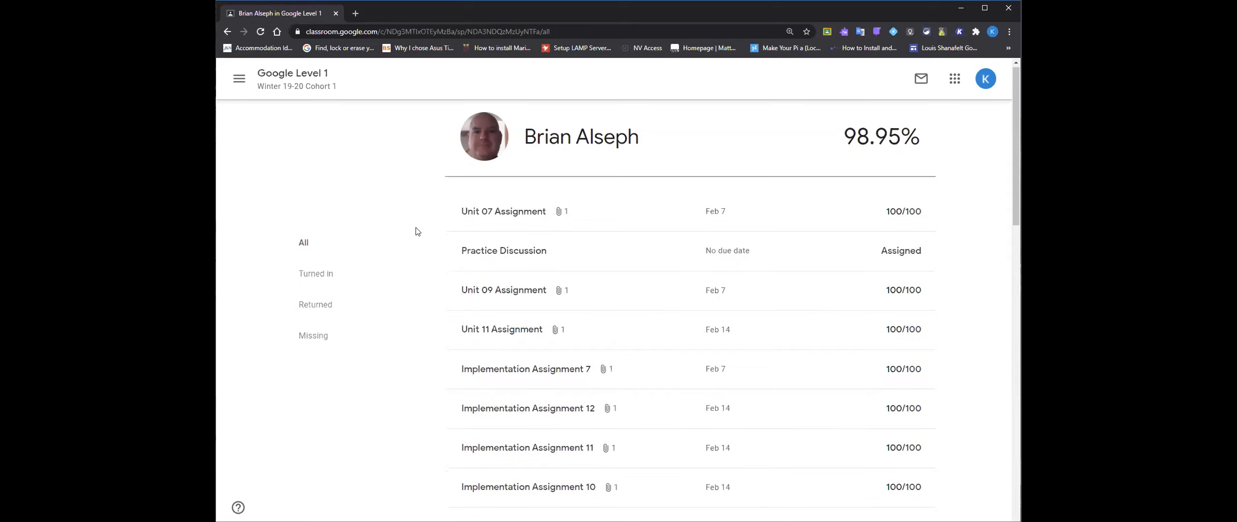
scroll(413, 248, down, 3)
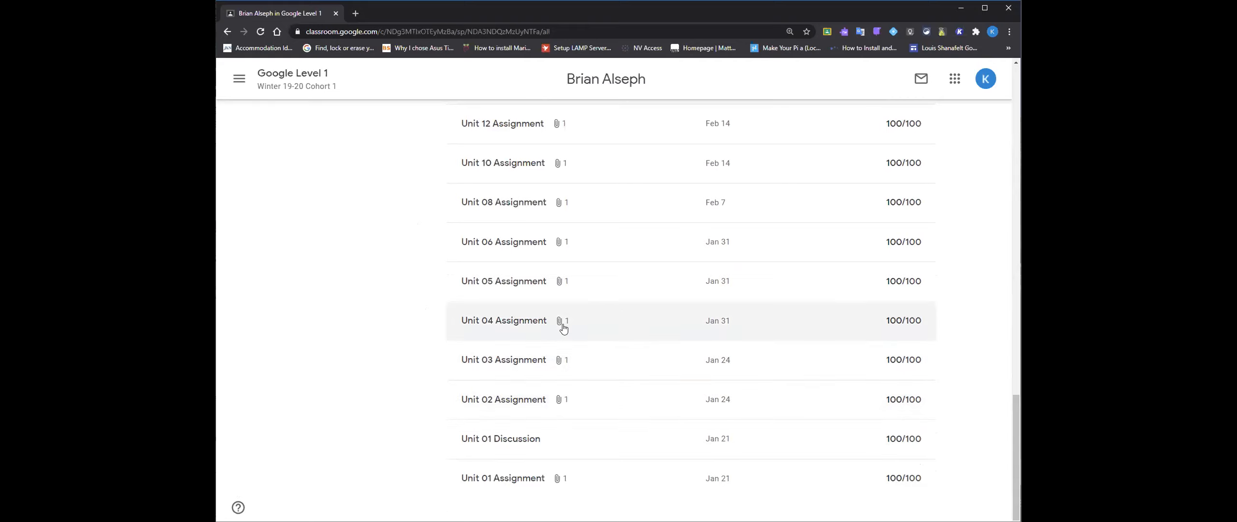
scroll(619, 372, up, 15)
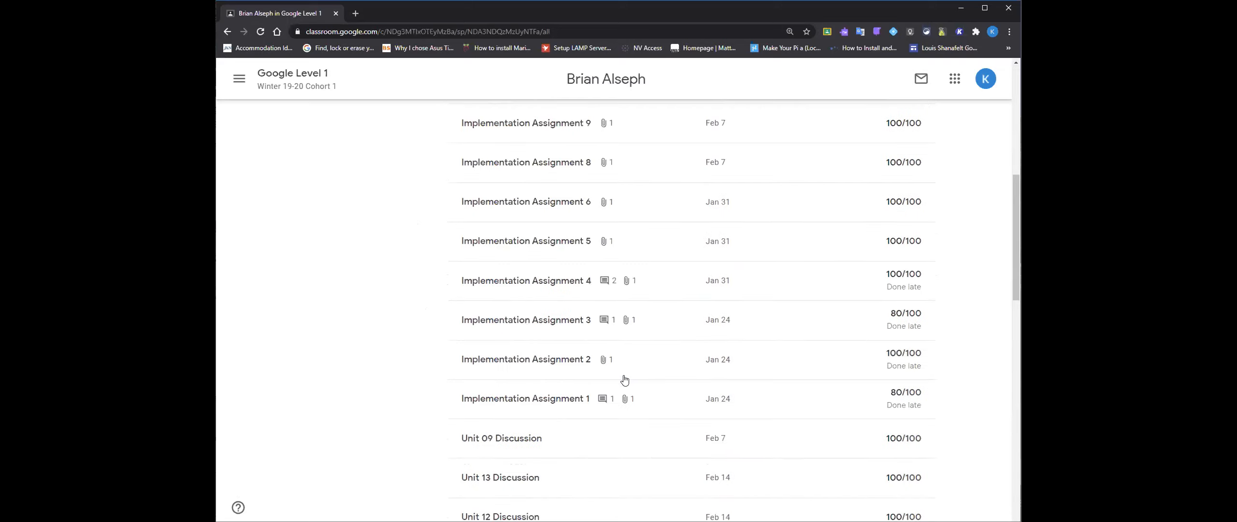
scroll(624, 380, up, 5)
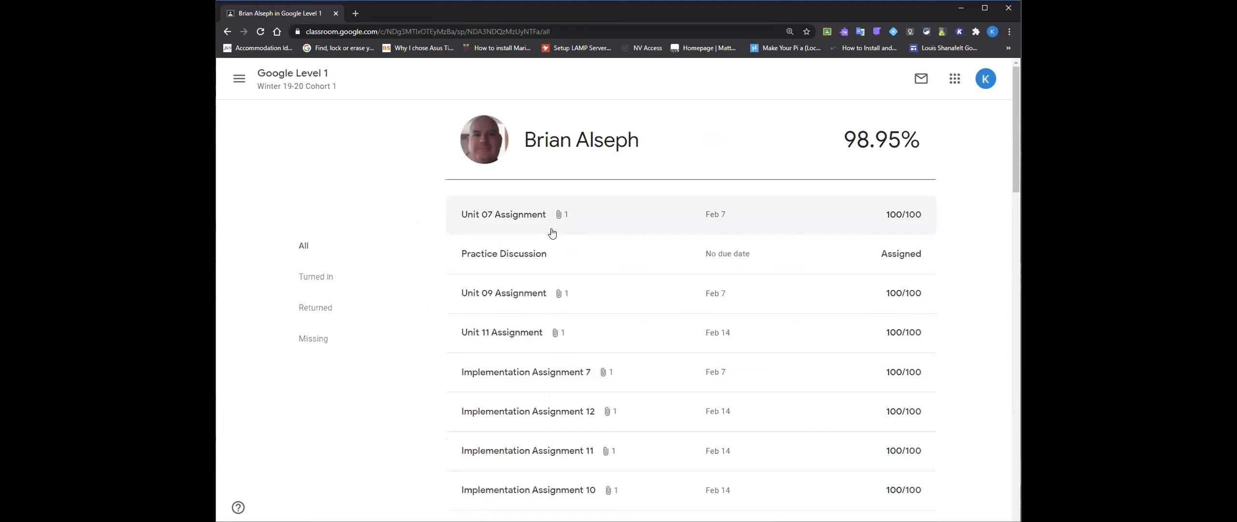
- Go to the Google Level 1 classwork, expand Unit 01 Assignment, view its attached Unit 01 document and close it
click(304, 88)
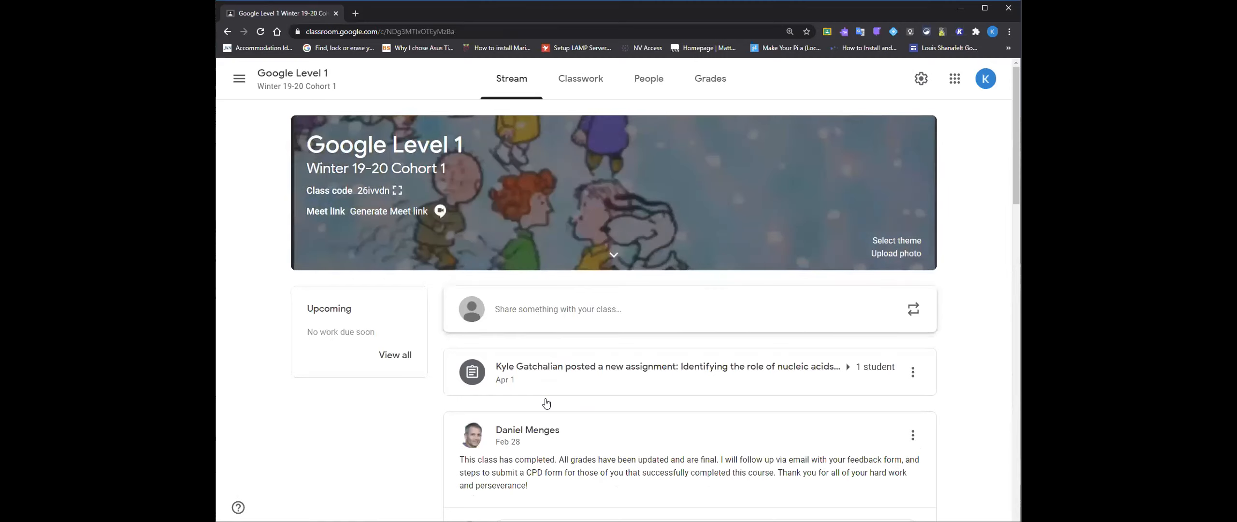
click(575, 86)
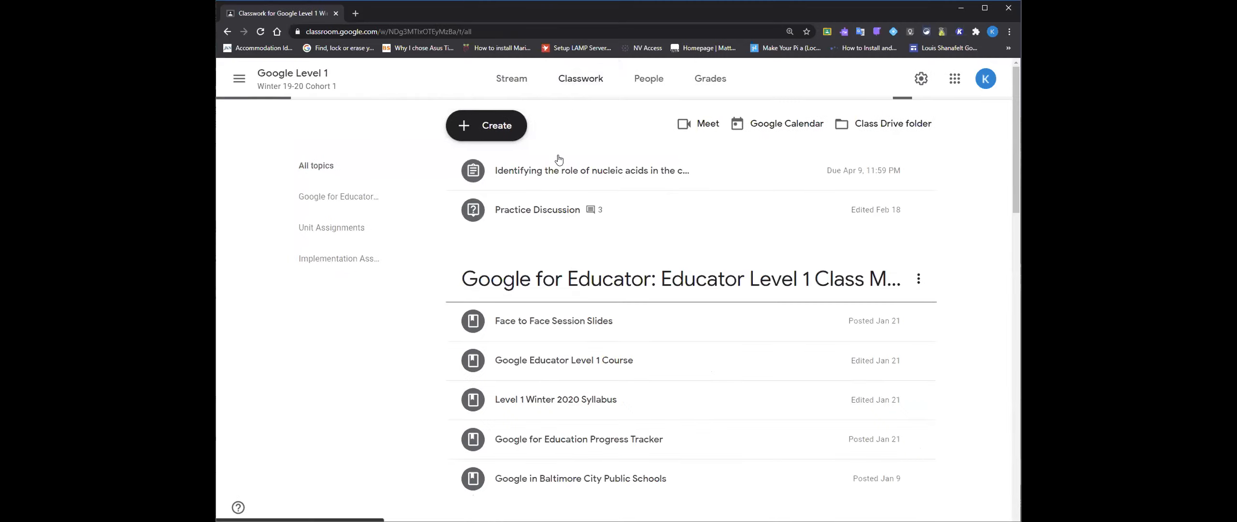
click(575, 322)
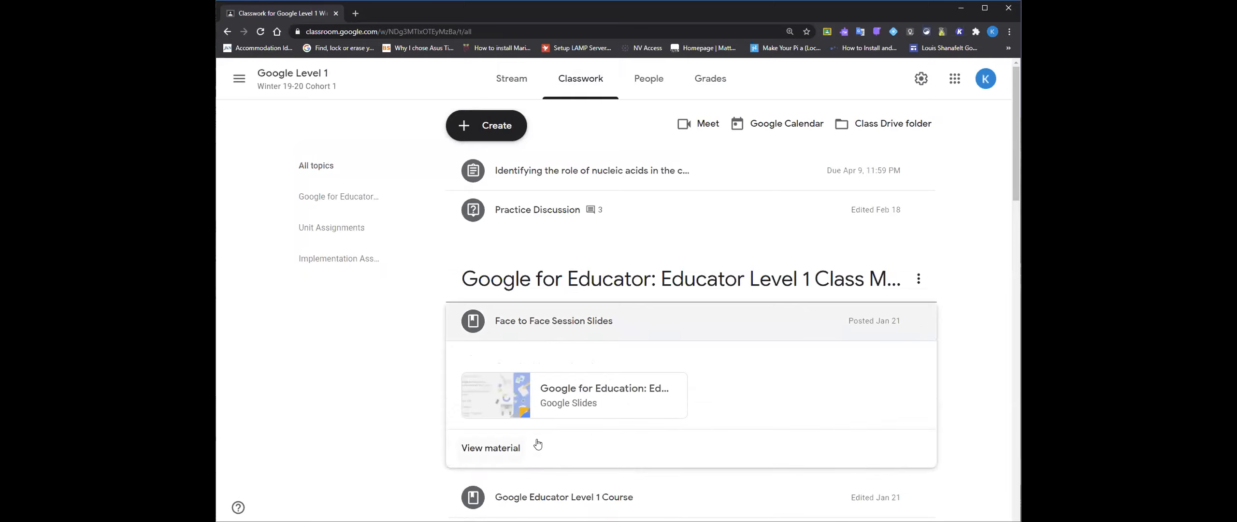
scroll(577, 403, down, 8)
click(568, 329)
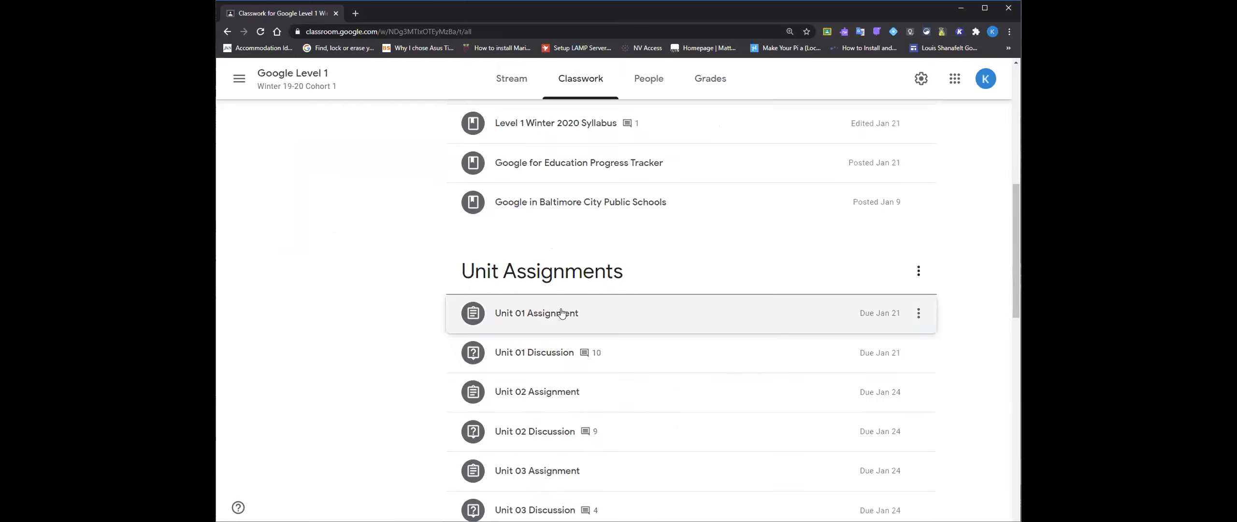
click(582, 433)
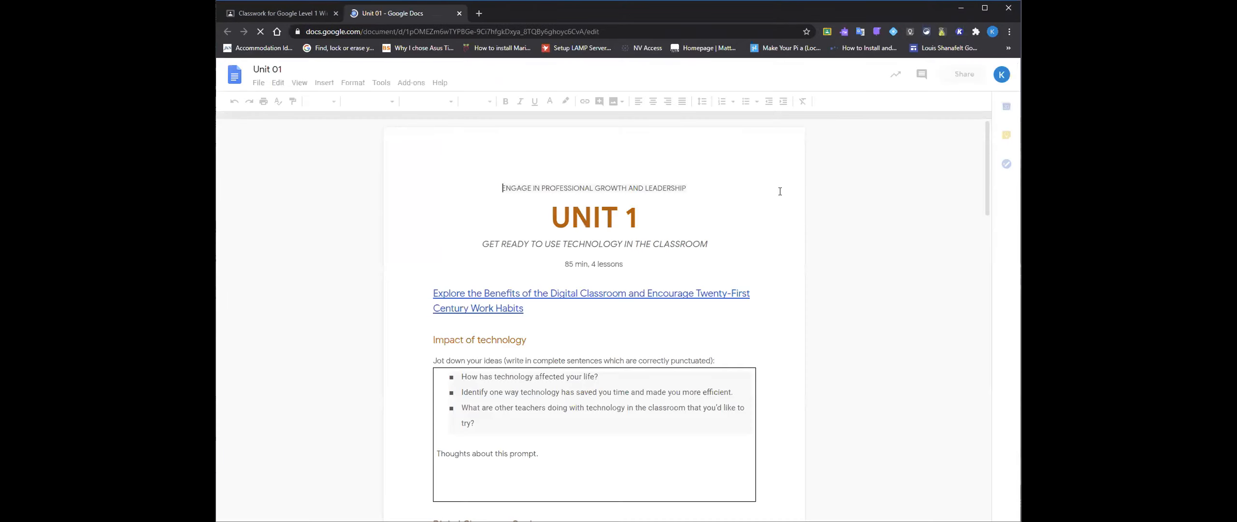
click(460, 14)
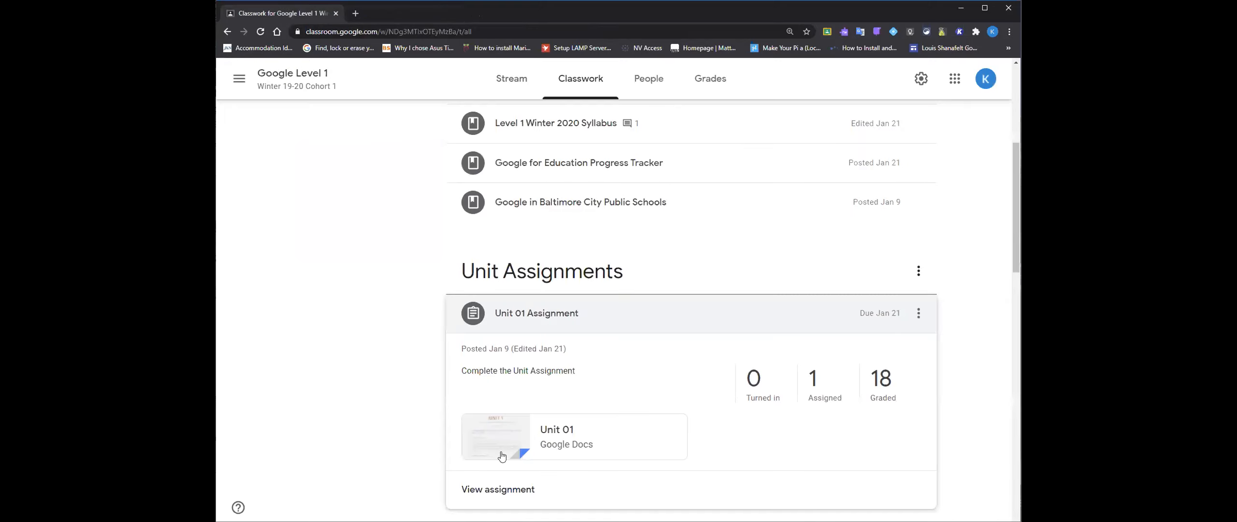
- Show the graded submissions for Unit 01 Assignment, view the first student's document and close it
click(873, 390)
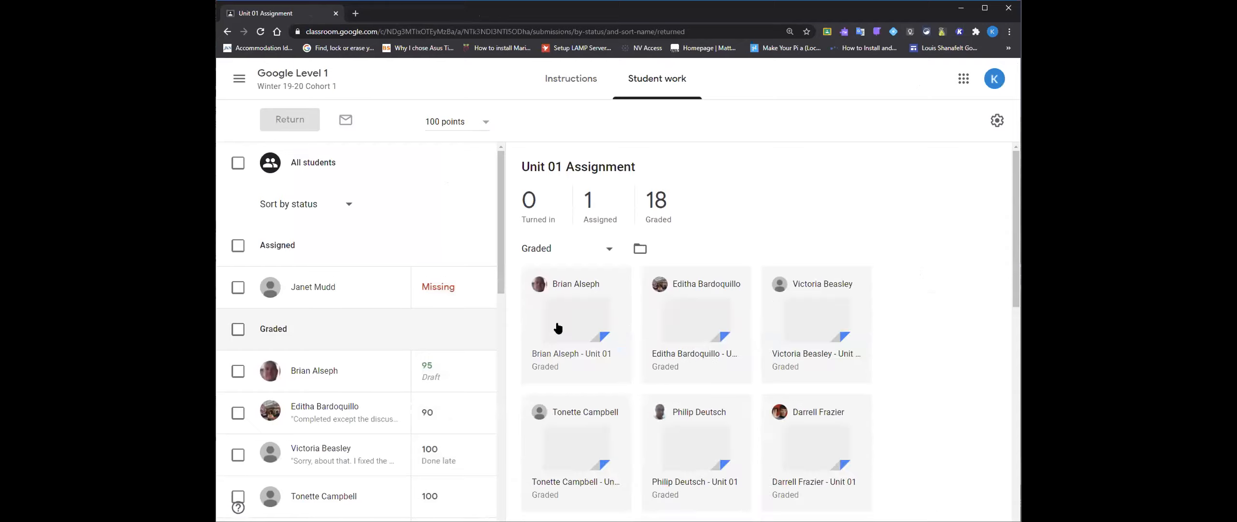
click(557, 326)
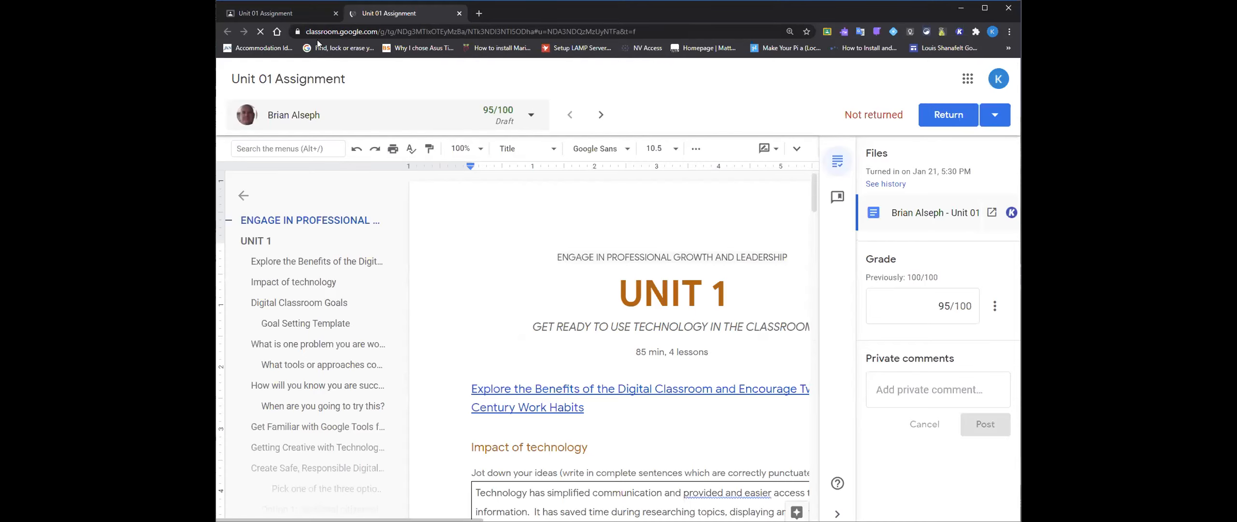
click(458, 14)
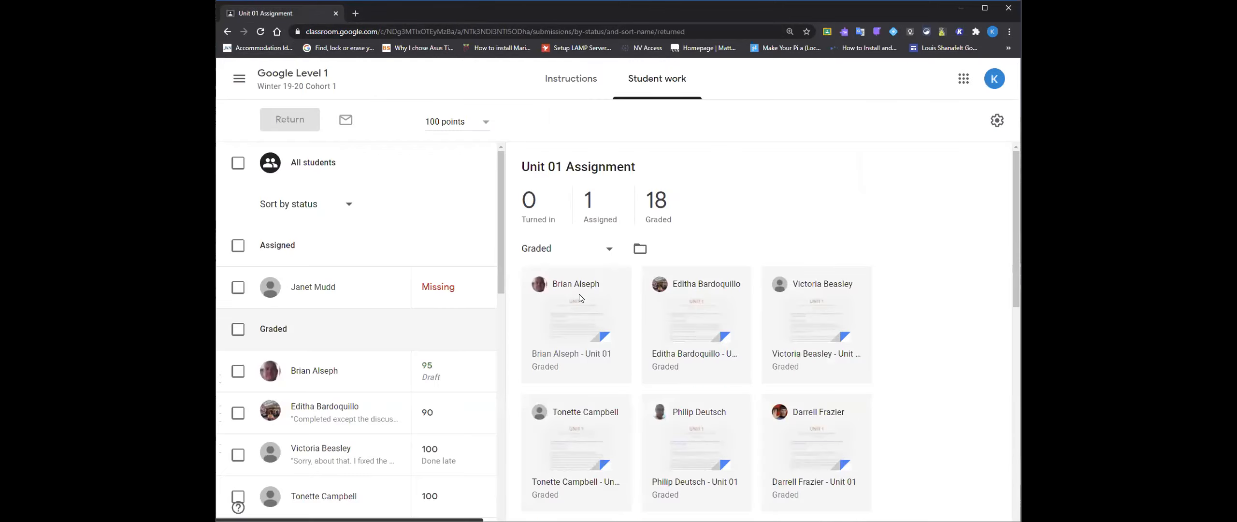
- Copy all class grades from the Unit 01 Assignment student work page to Google Sheets
click(997, 123)
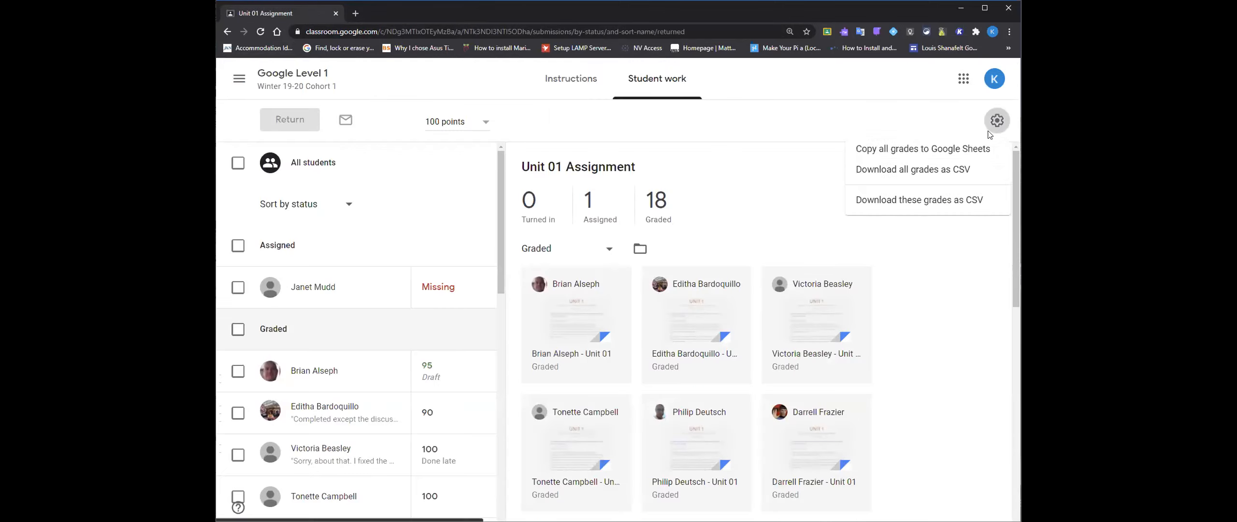
click(926, 150)
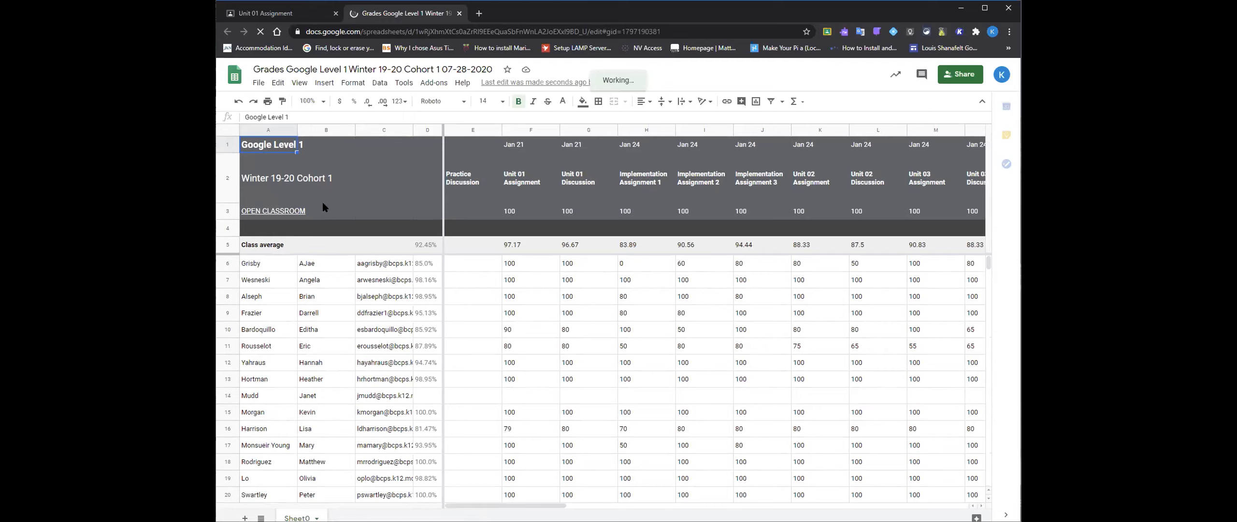
- Copy the student's grade row A7:AQ7 into cell A2 of a new sheet and return to Sheet0
drag(269, 283, 886, 286)
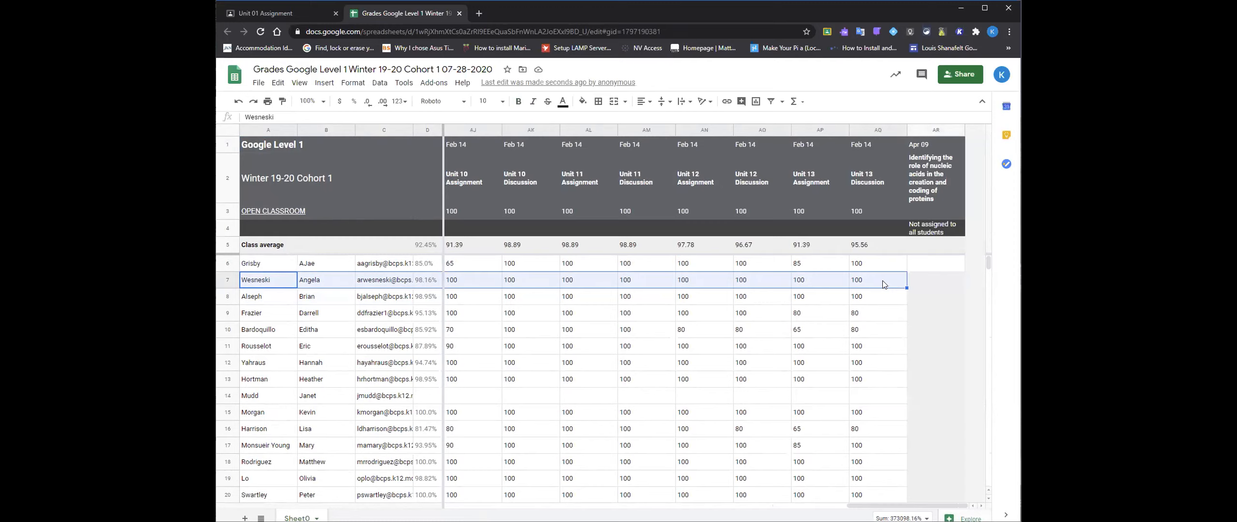
right_click(882, 280)
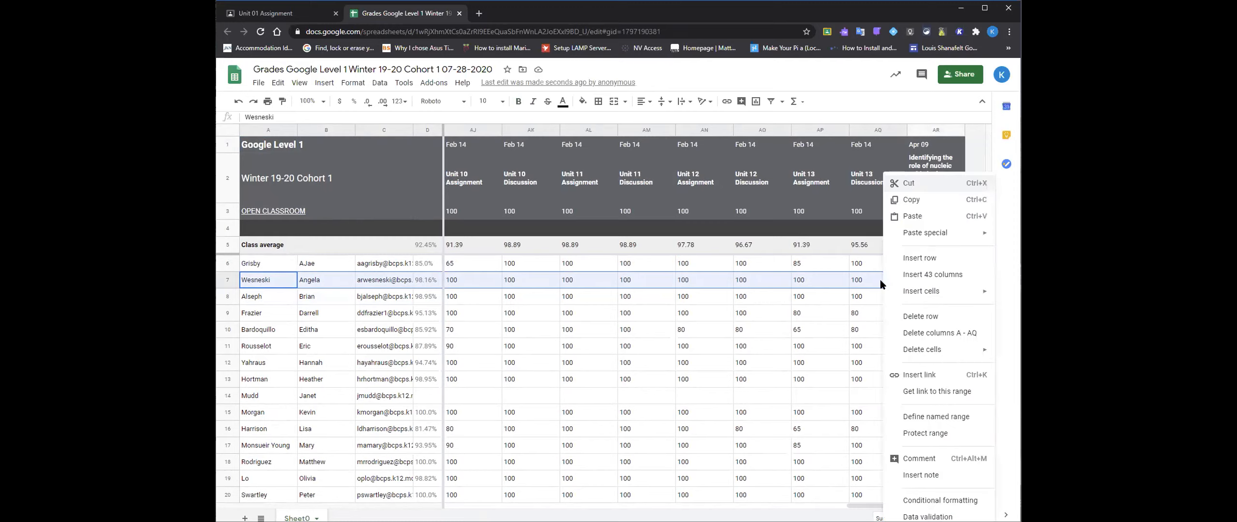
click(906, 201)
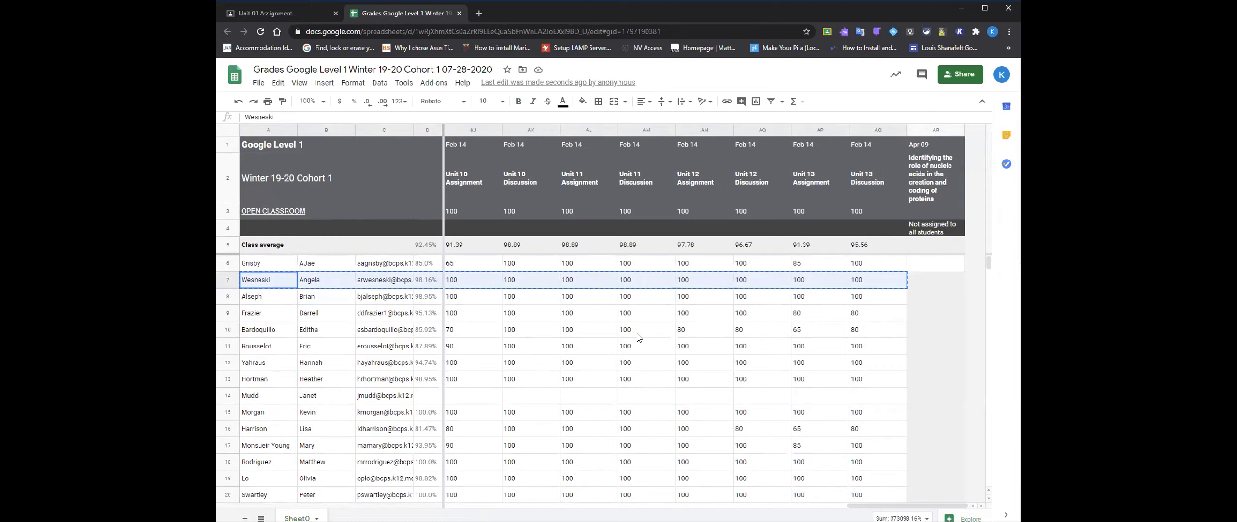
key(shift+F11)
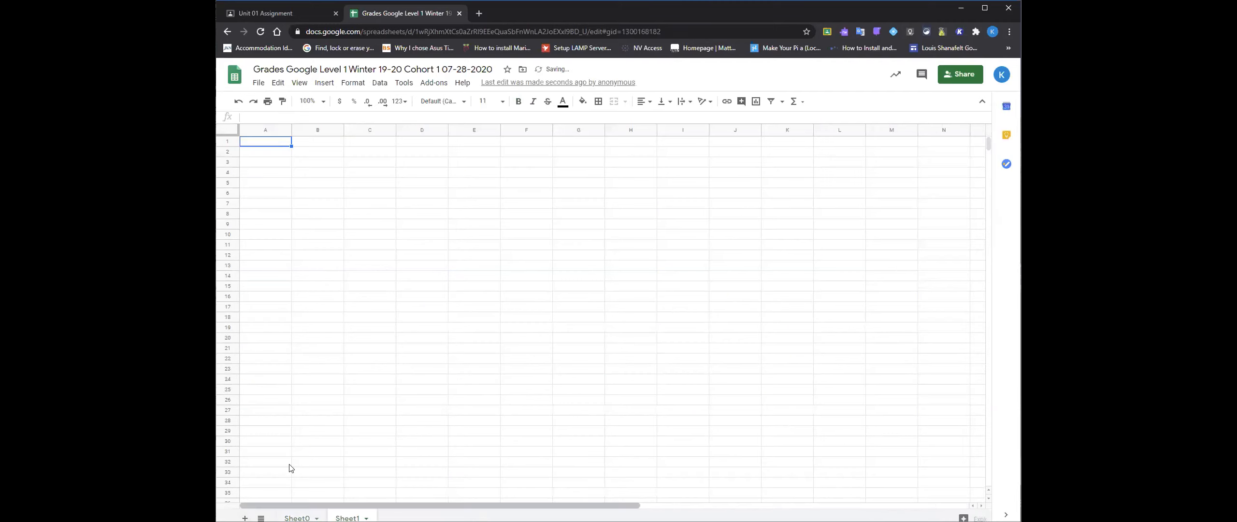
click(276, 154)
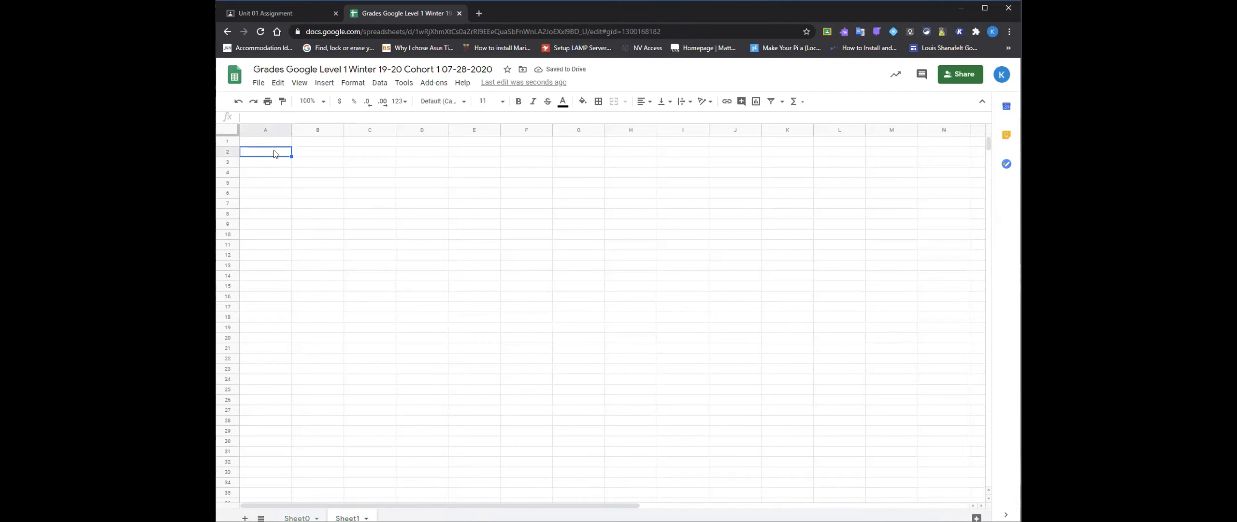
key(ctrl+v)
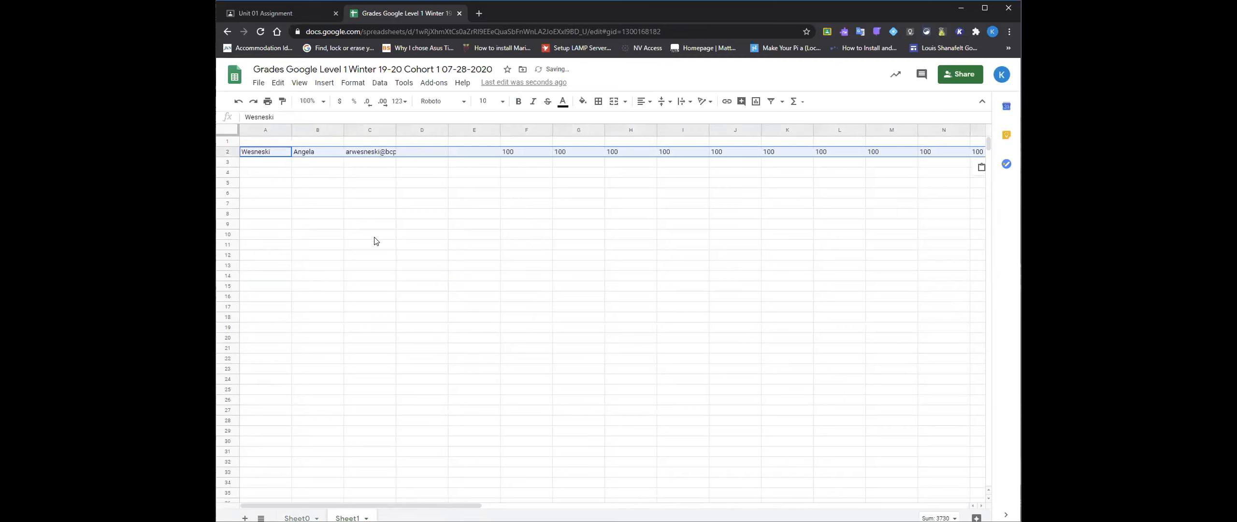
click(364, 142)
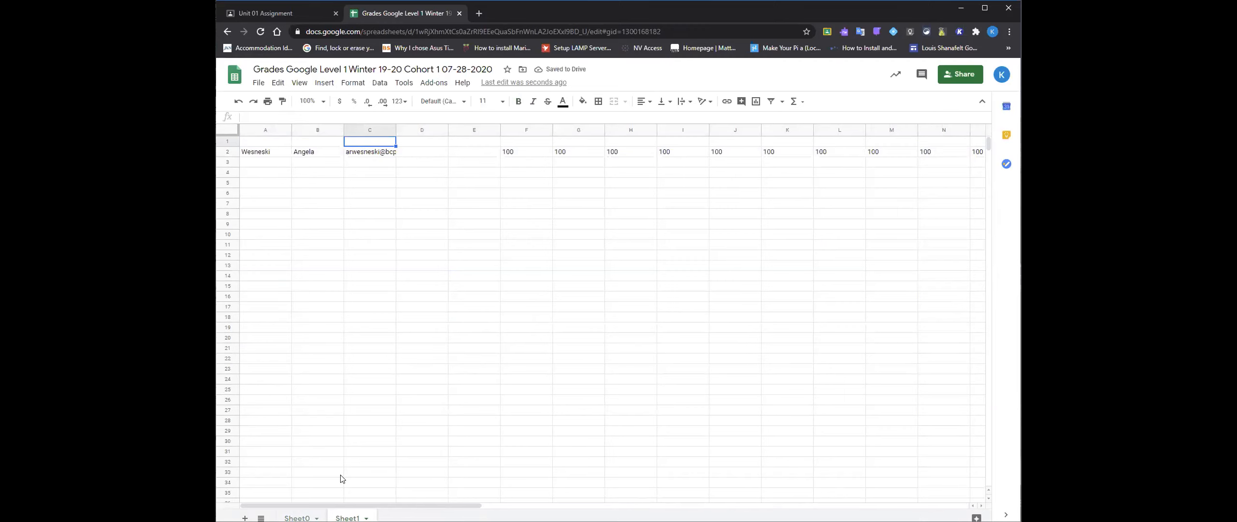
click(302, 517)
click(454, 191)
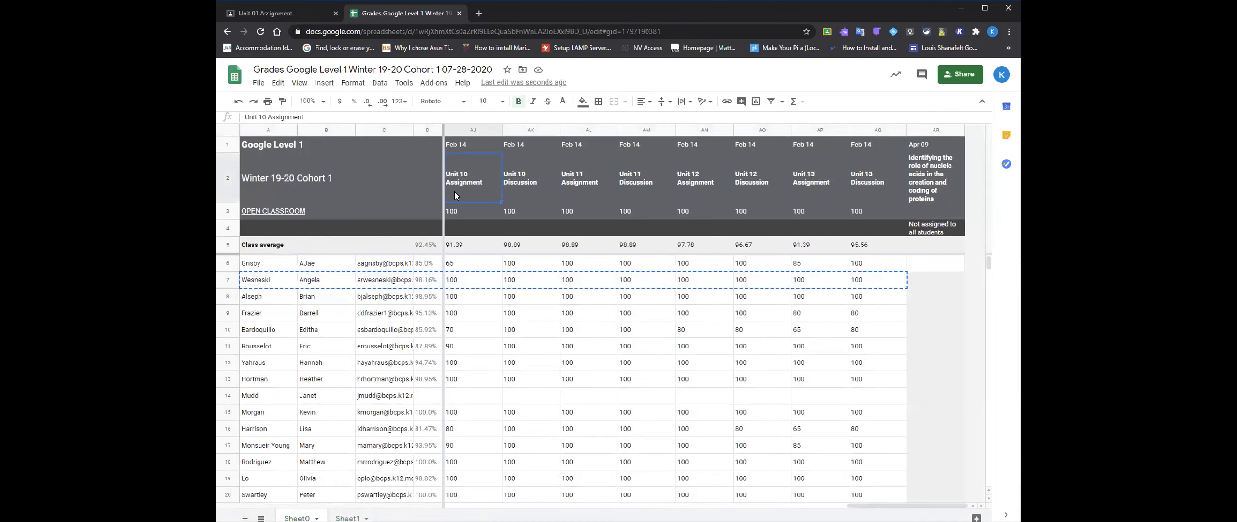
key(Up)
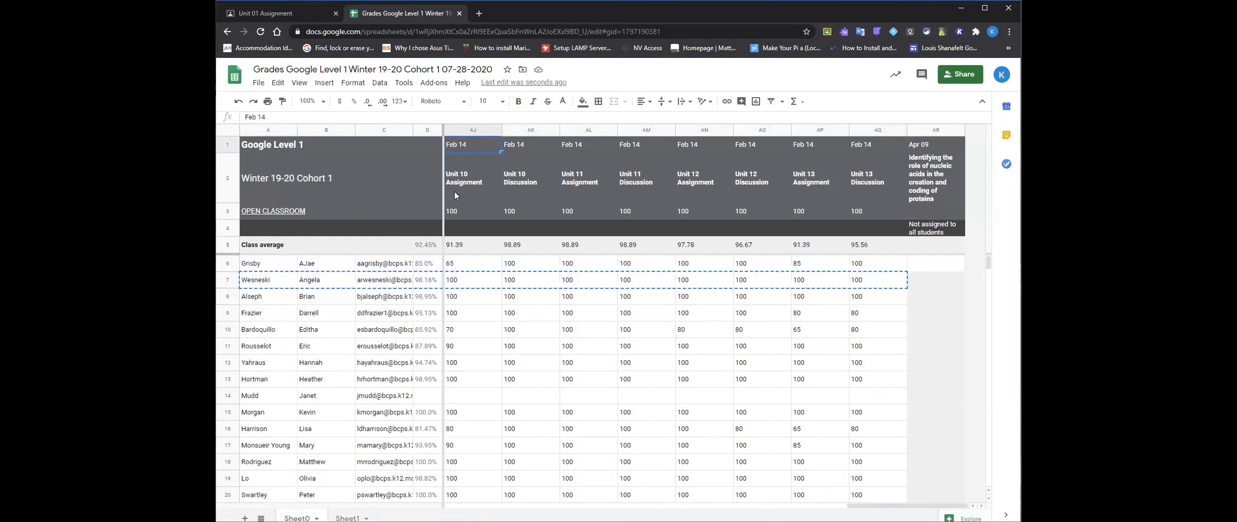
key(shift+Down)
key(shift+Down)
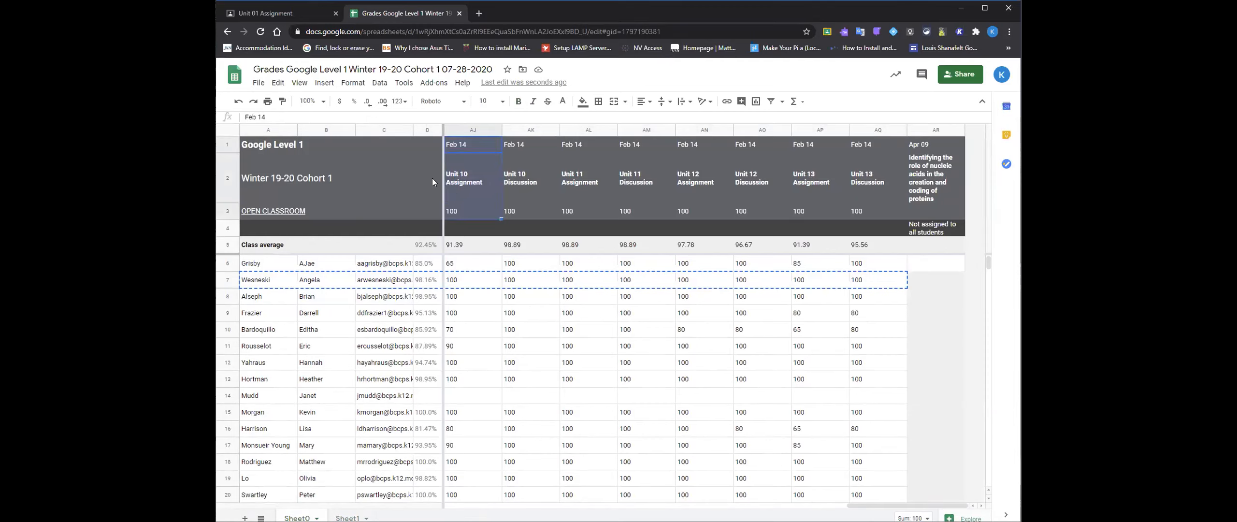
- Copy the date and assignment headers in rows 1 and 2 of Sheet0, from column A through column AQ
click(314, 145)
key(Left)
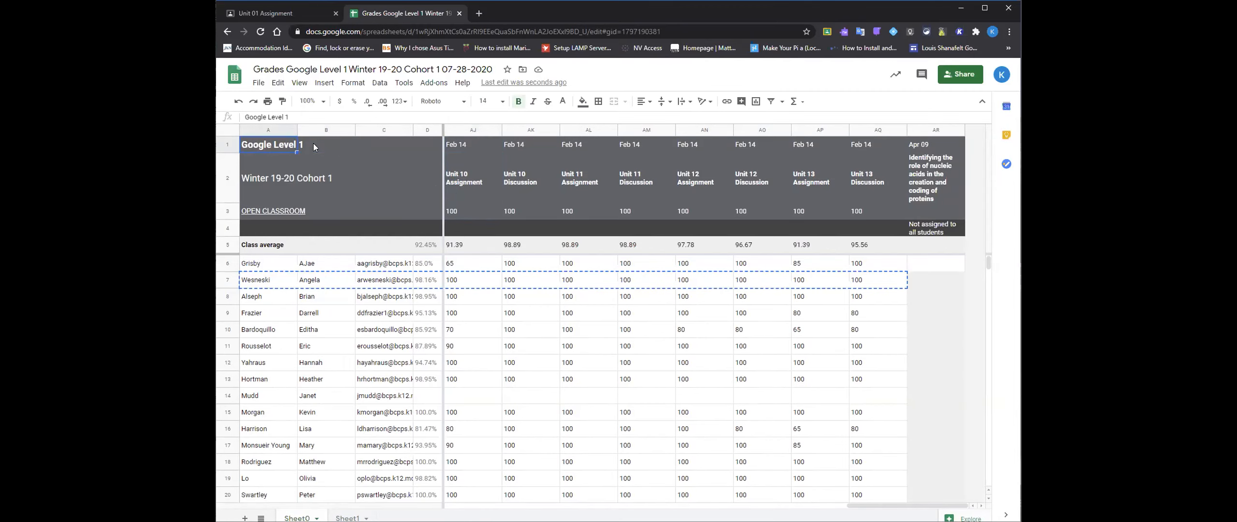
key(shift+Down)
key(shift+Right)
key(shift+Right)
key(shift+Right)
key(shift+Right)
key(shift+Right)
key(shift+Right)
key(shift+Right)
key(shift+Right)
key(shift+Right)
key(shift+Right)
key(shift+Right)
key(shift+Right)
key(shift+Right)
key(shift+Right)
key(shift+Right)
key(shift+Right)
key(shift+Right)
key(shift+Right)
key(shift+Right)
key(shift+Right)
key(shift+Right)
key(shift+Right)
key(shift+Right)
key(shift+Right)
key(shift+Right)
key(shift+Right)
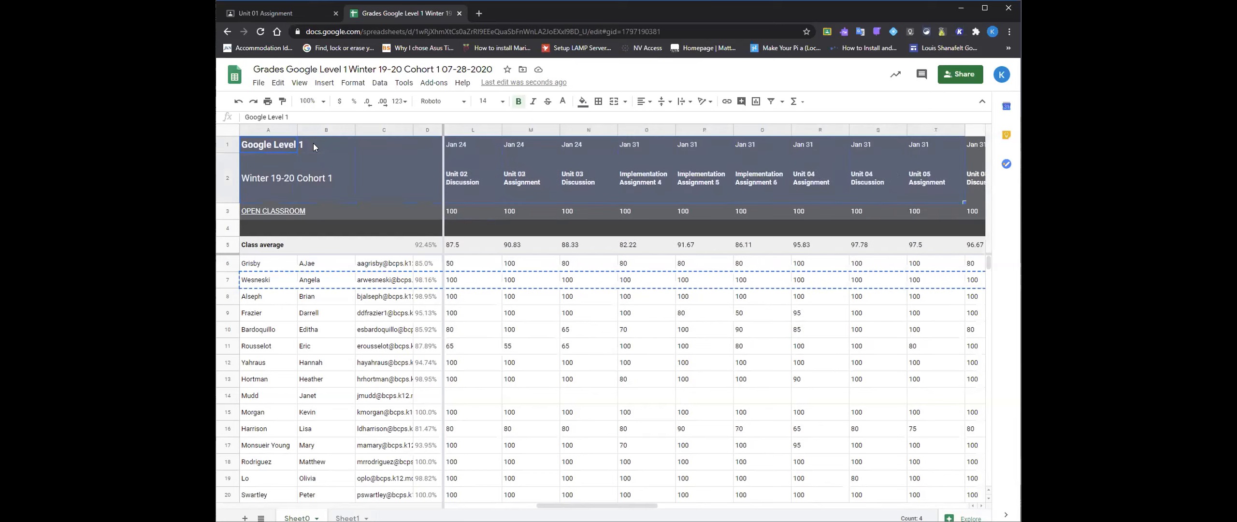
key(shift+Right)
key(shift+Right)
key(shift+Right)
key(shift+Right)
key(shift+Right)
key(shift+Right)
key(shift+Right)
key(shift+Right)
key(shift+Right)
key(shift+Right)
key(shift+Right)
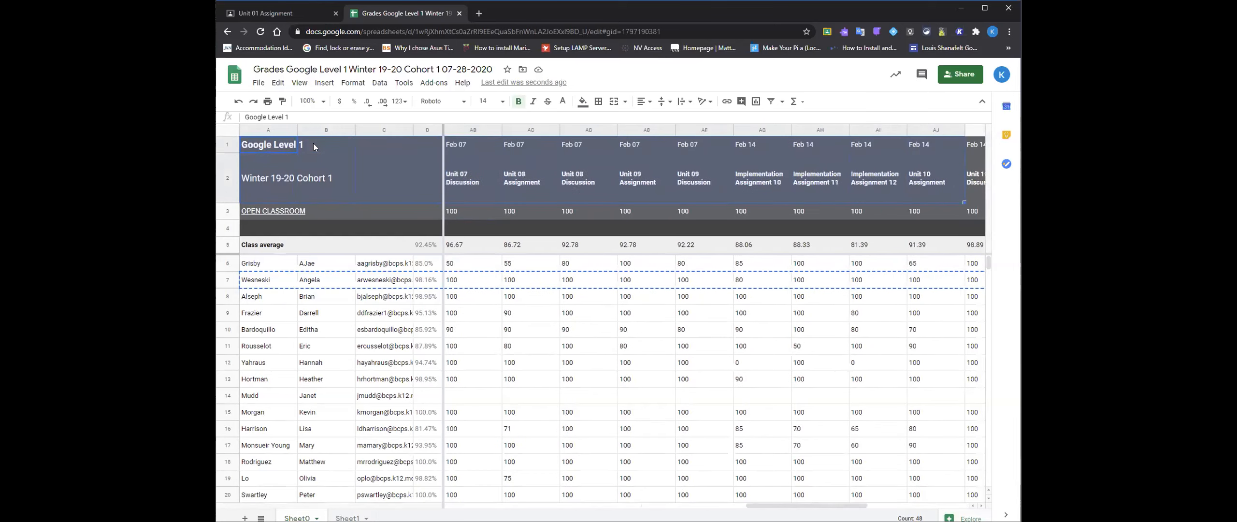
key(shift+Left)
key(ctrl+c)
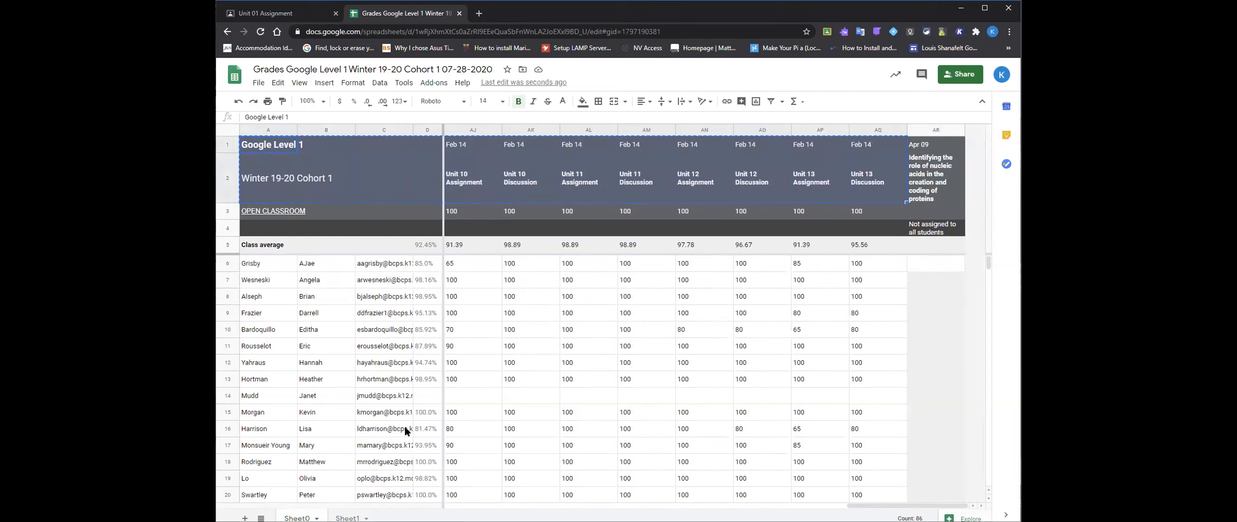
- Try pasting the copied header rows at cell A1 of Sheet1, and undo the paste
click(348, 518)
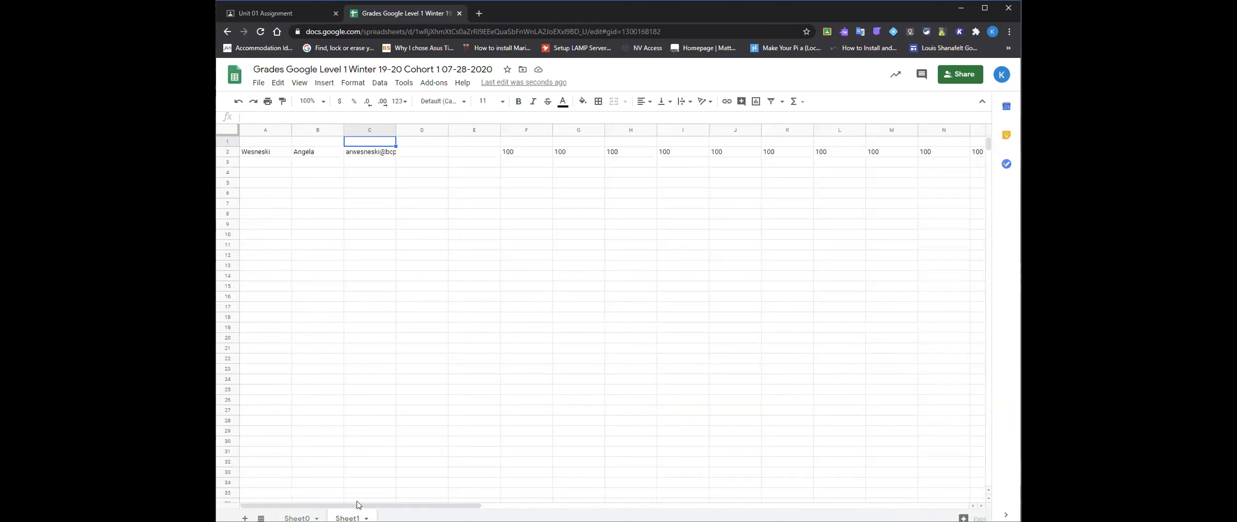
click(272, 143)
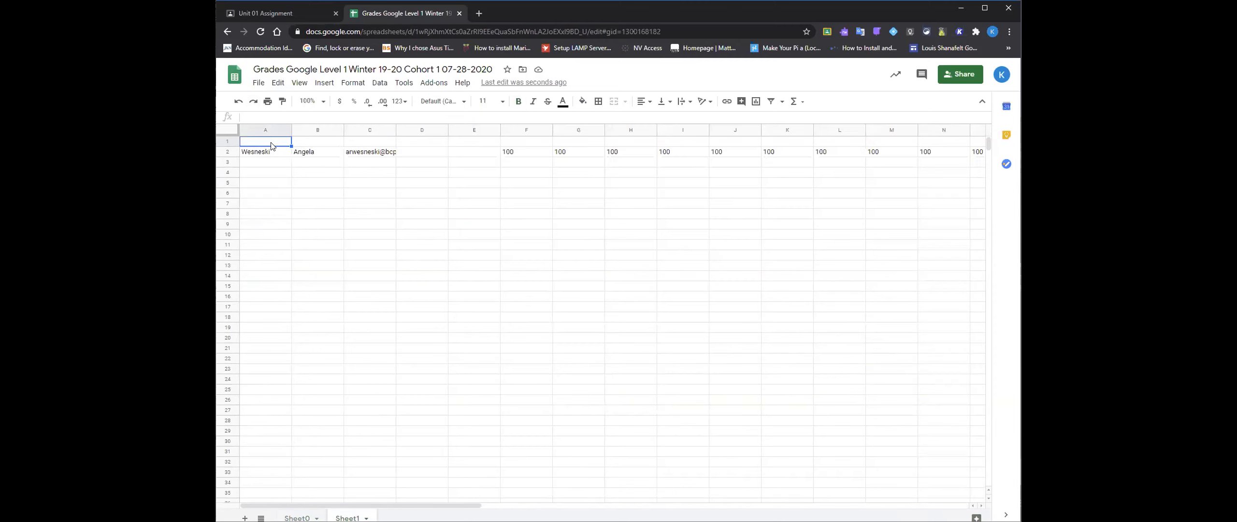
key(ctrl+v)
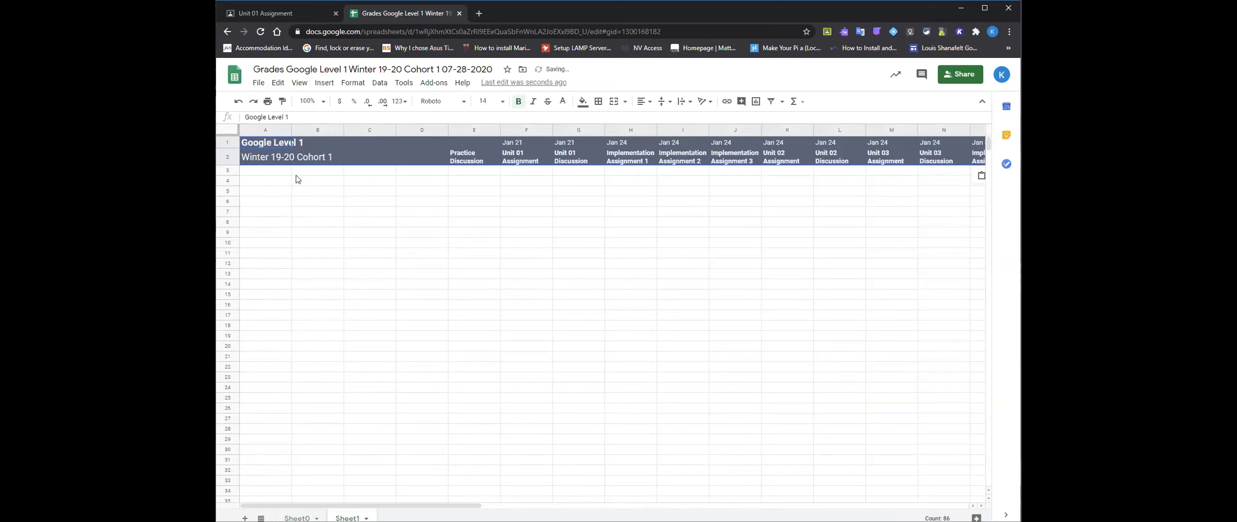
key(ctrl+z)
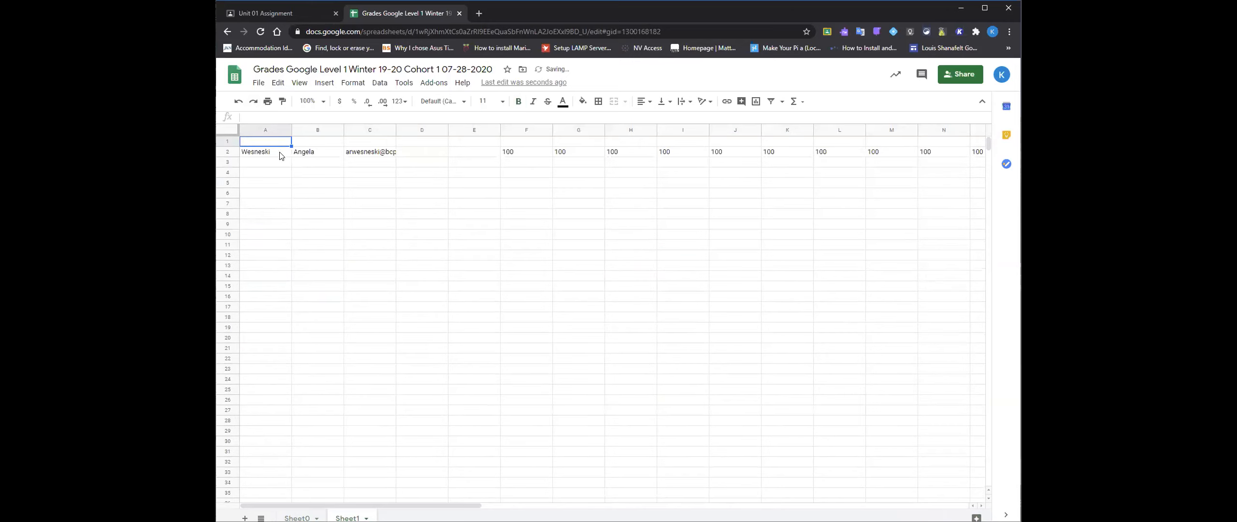
- Insert a blank row above row 1 in Sheet1
right_click(271, 145)
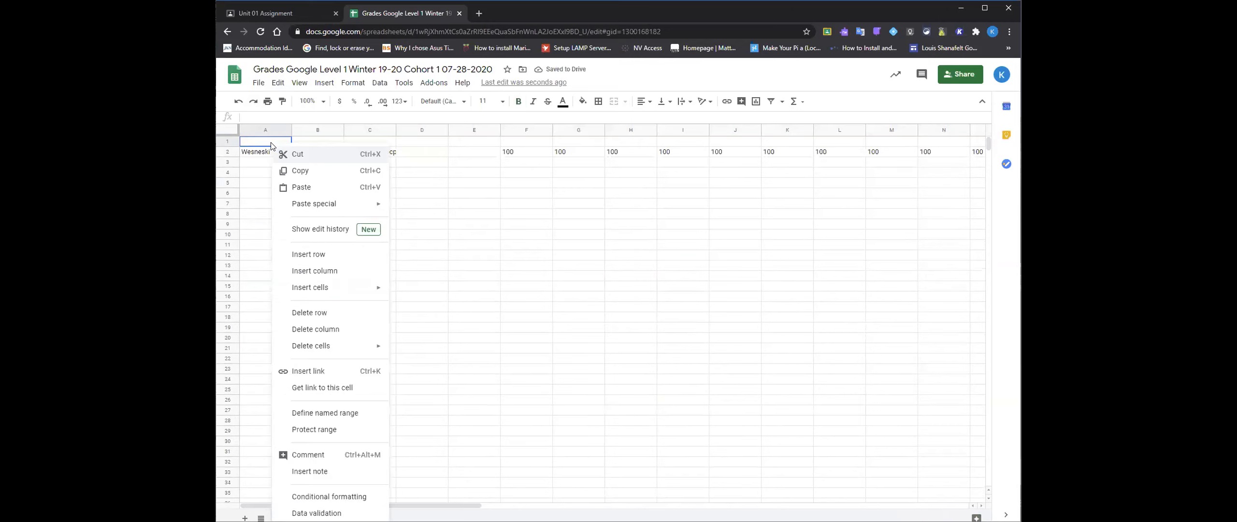
click(311, 256)
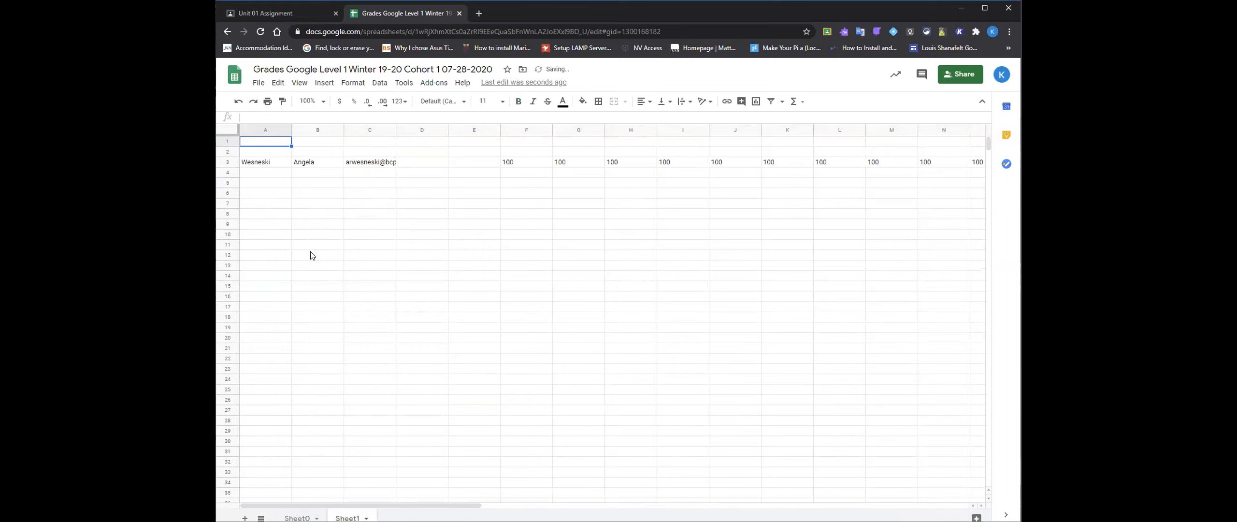
- Paste the copied date and assignment header rows into Sheet1 starting at cell A1
key(ctrl+v)
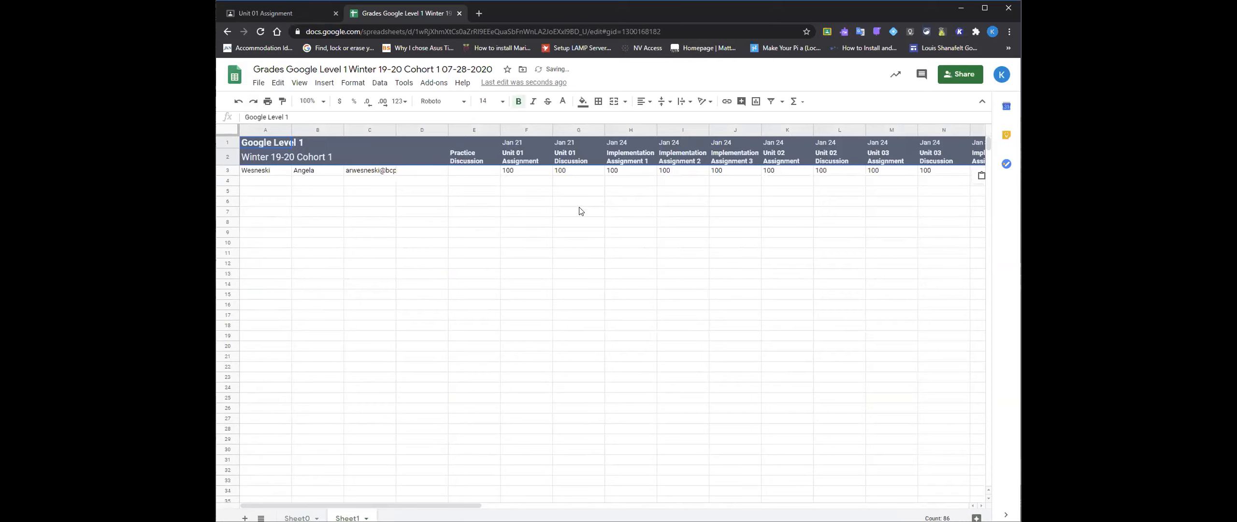
drag(476, 500, 425, 479)
- Return to the Google Level 1 class in Classroom and examine the first student's contact options and the guardian invitations on the class roster
click(293, 19)
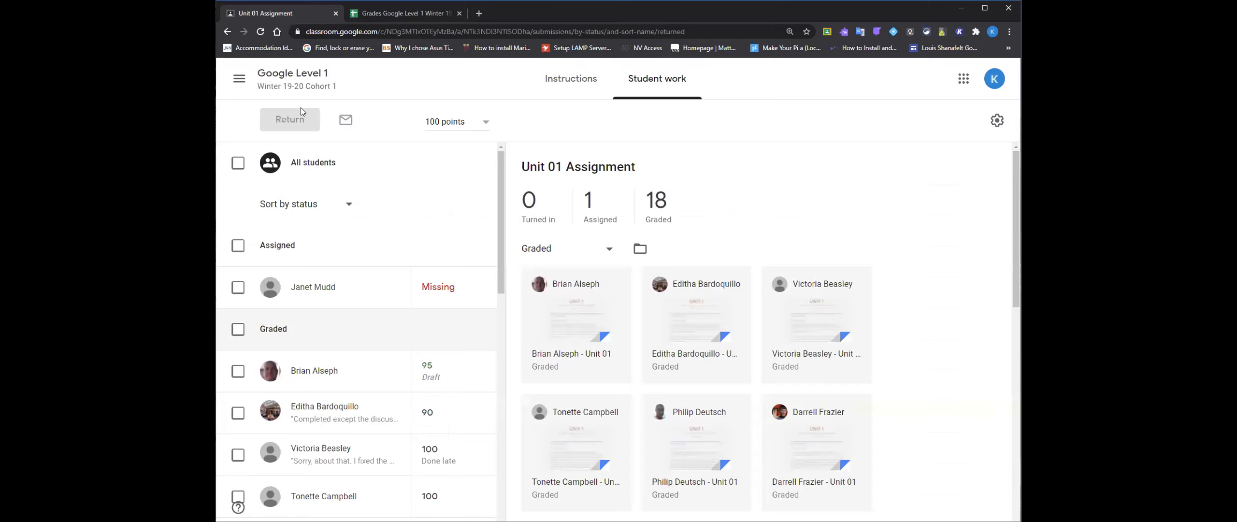
click(295, 79)
click(647, 79)
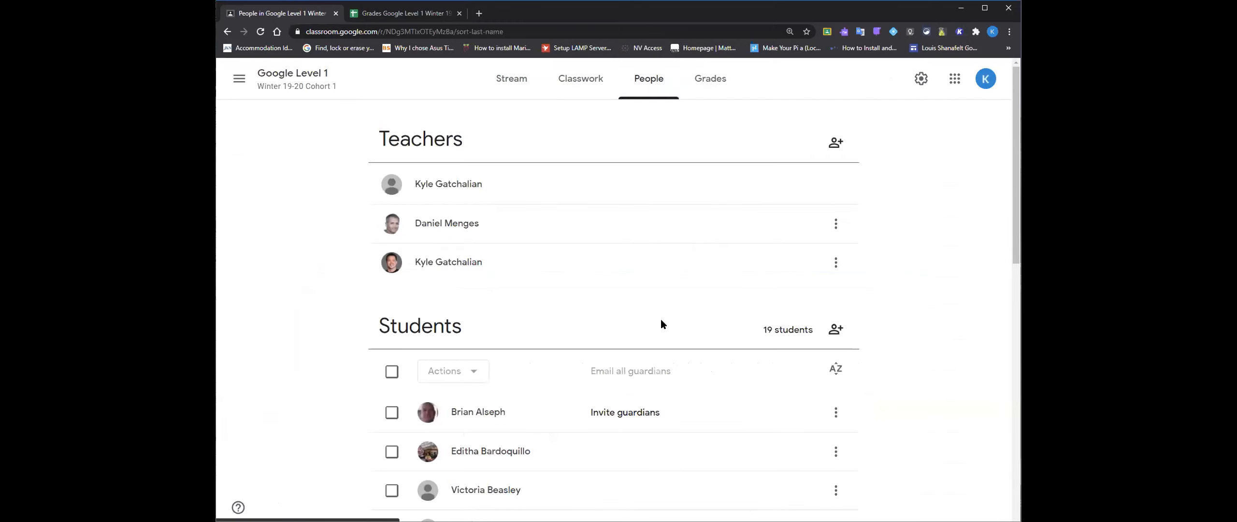
scroll(661, 324, down, 5)
click(836, 136)
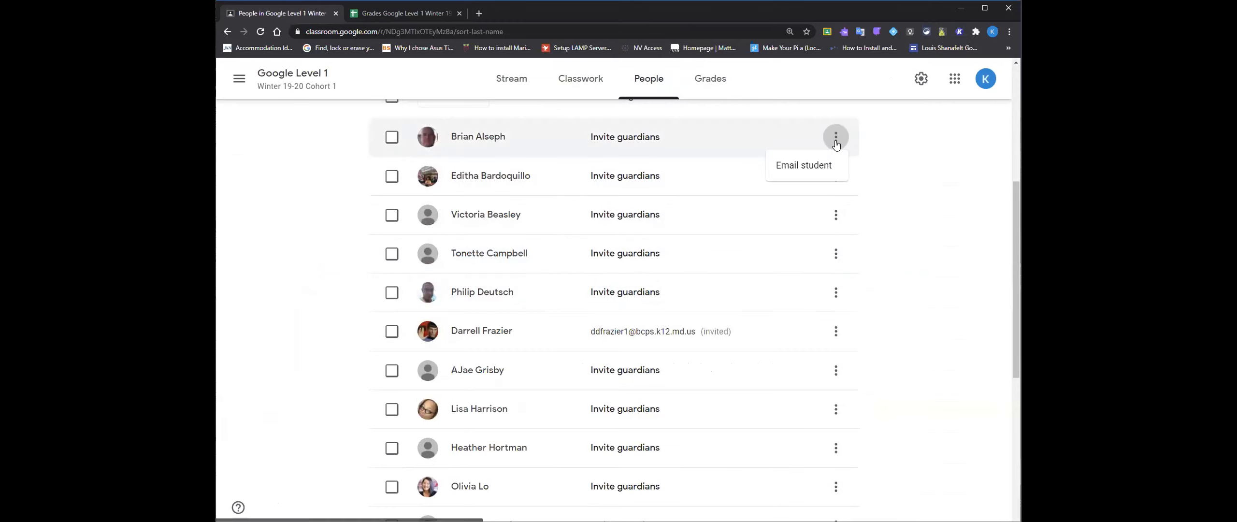
click(357, 294)
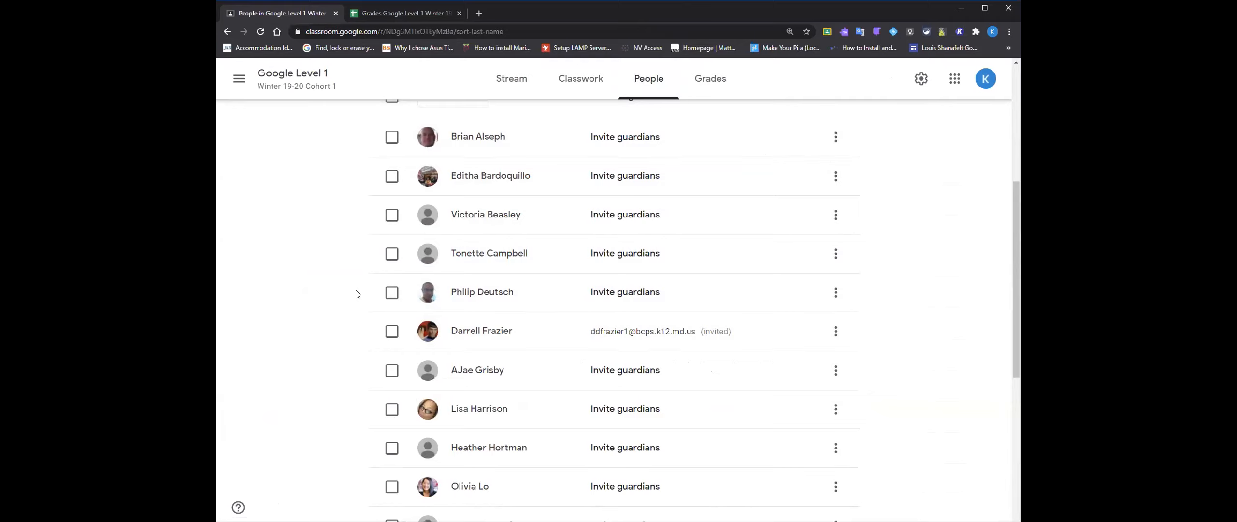
scroll(358, 293, up, 5)
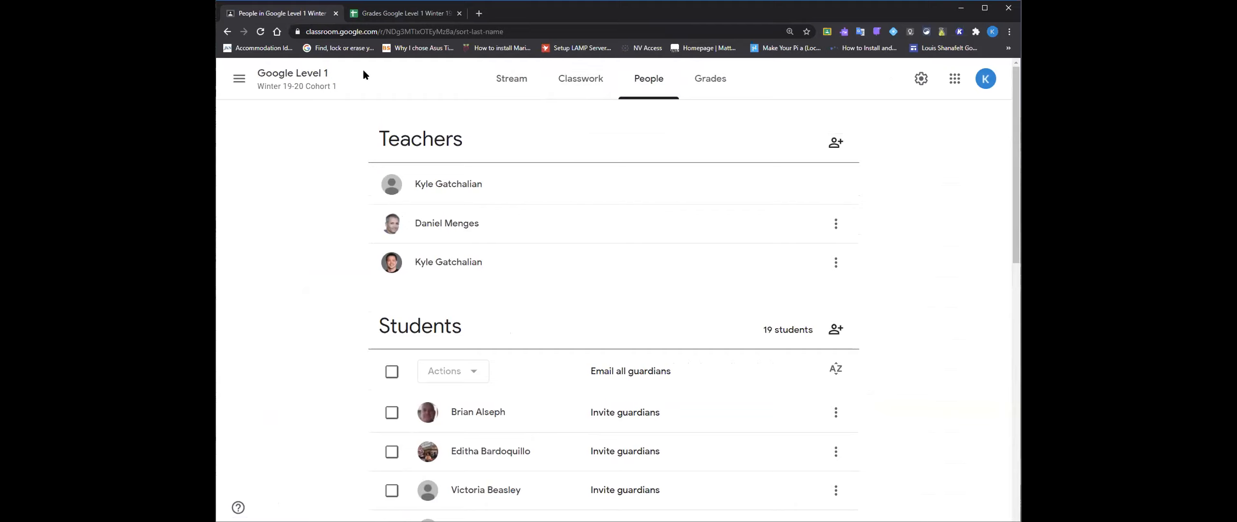
- Open the graded submissions of the Unit 01 Assignment and select the first student under Graded
click(578, 80)
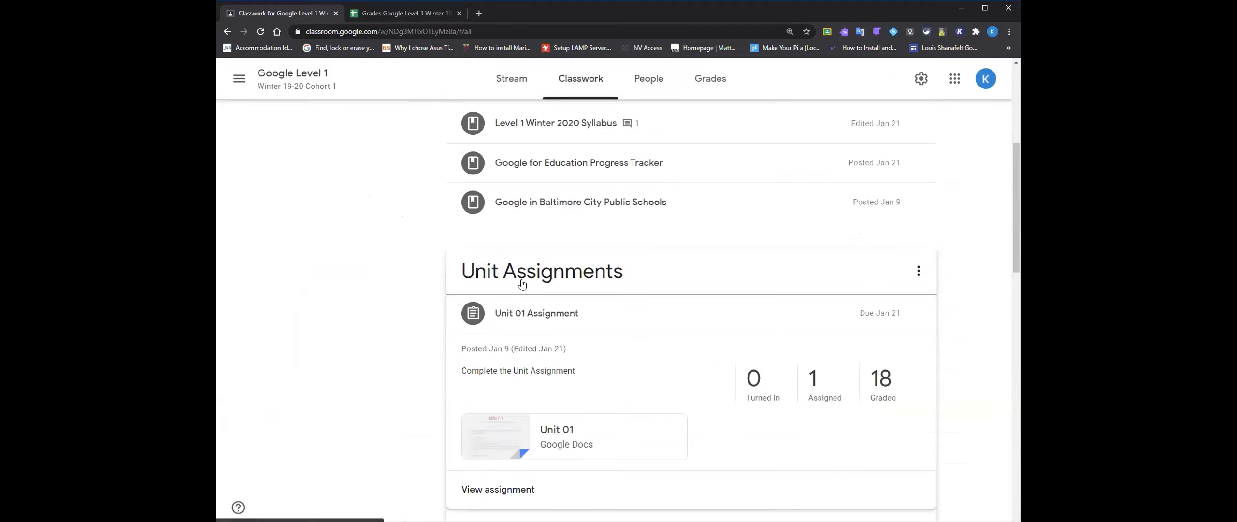
click(868, 385)
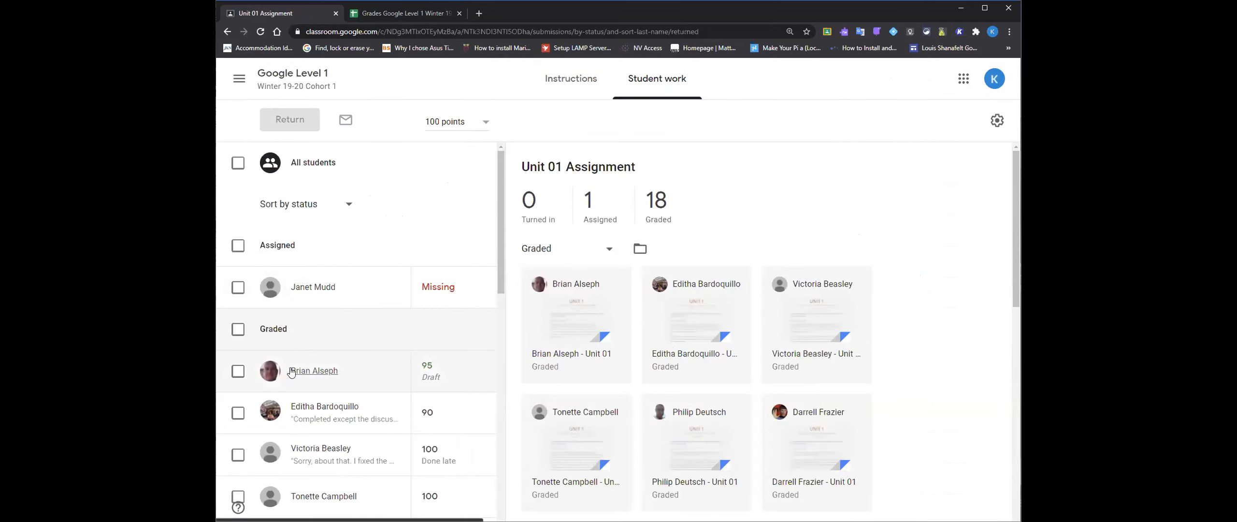
click(237, 372)
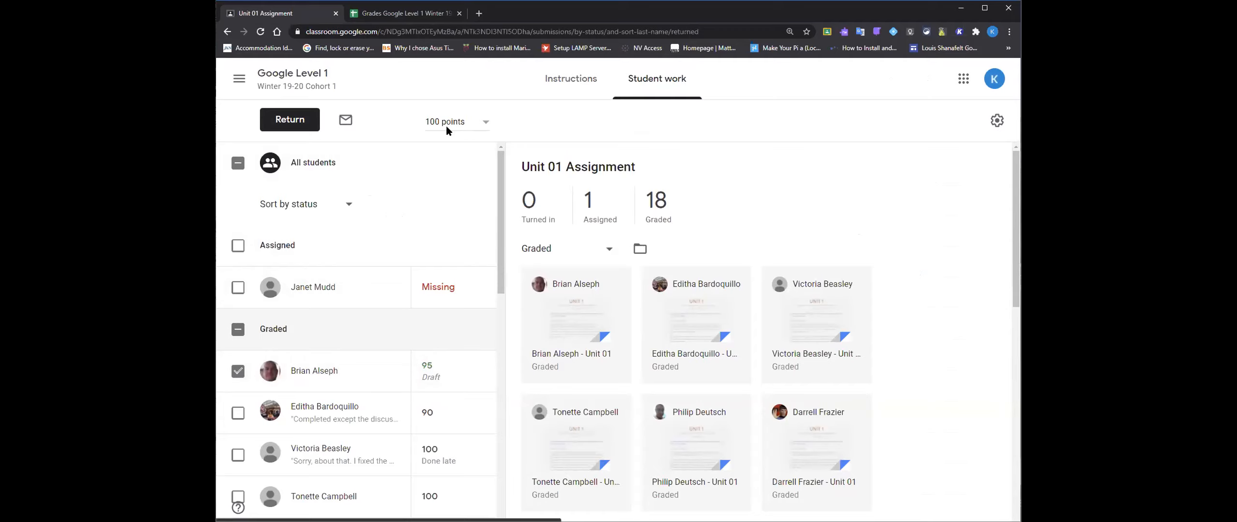
- Open the first student's individual grade page from the class gradebook and look through the full assignment list
click(306, 80)
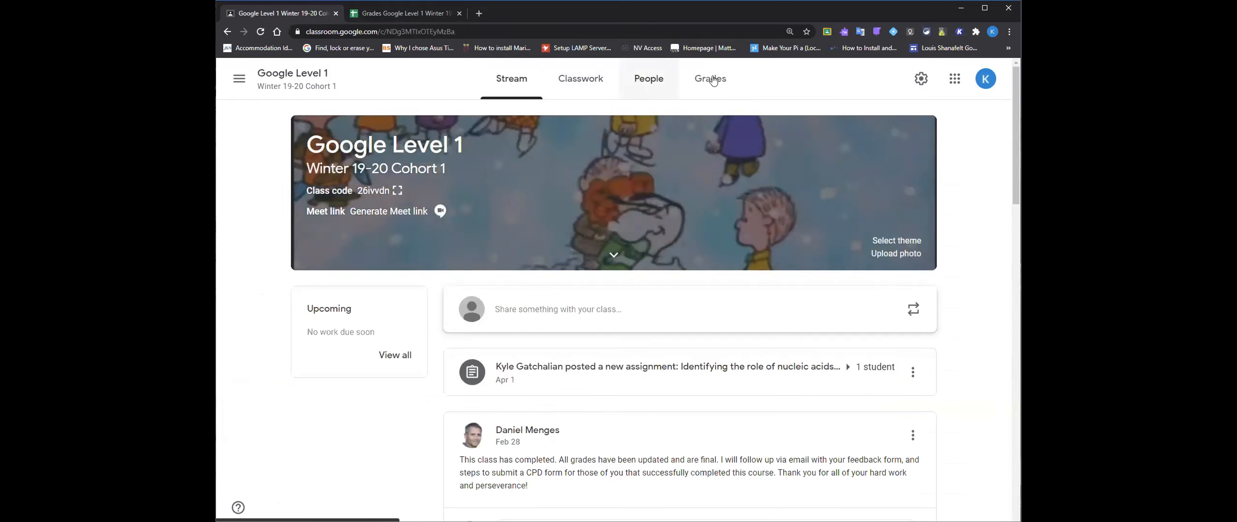
click(713, 79)
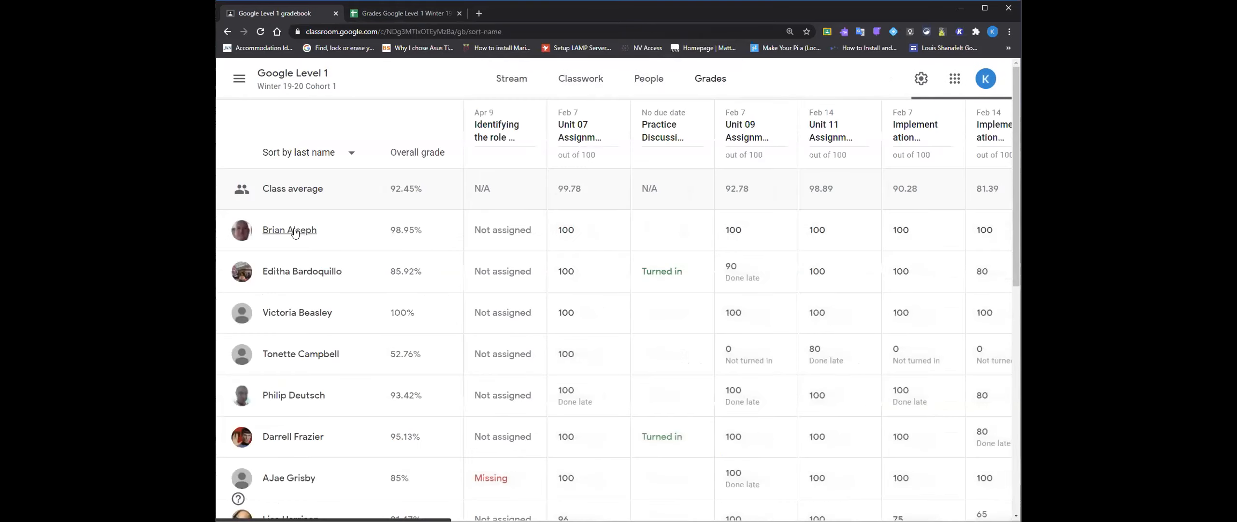
click(295, 231)
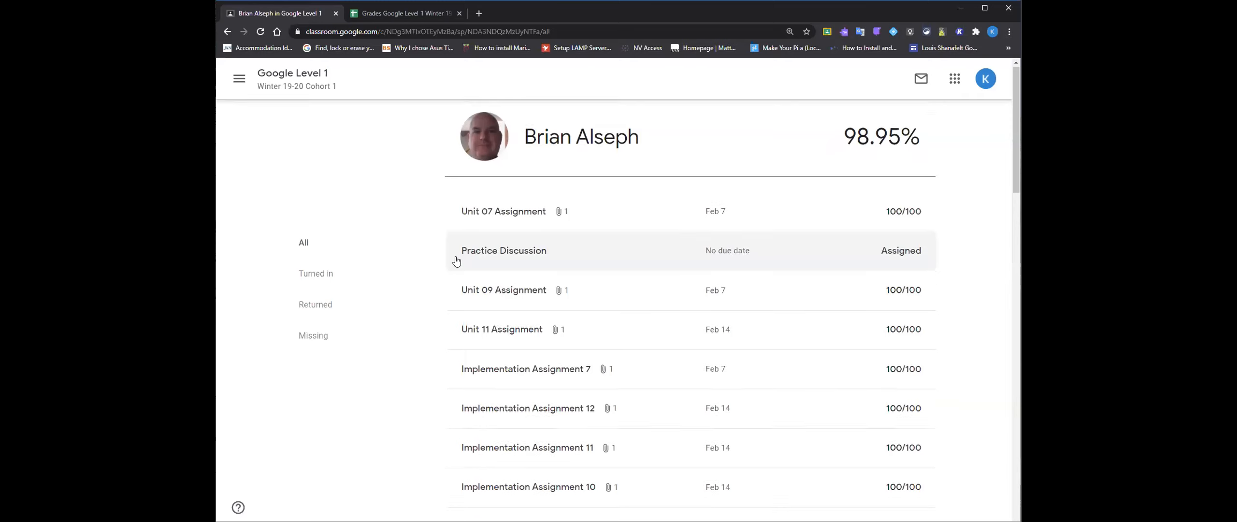
scroll(457, 261, down, 20)
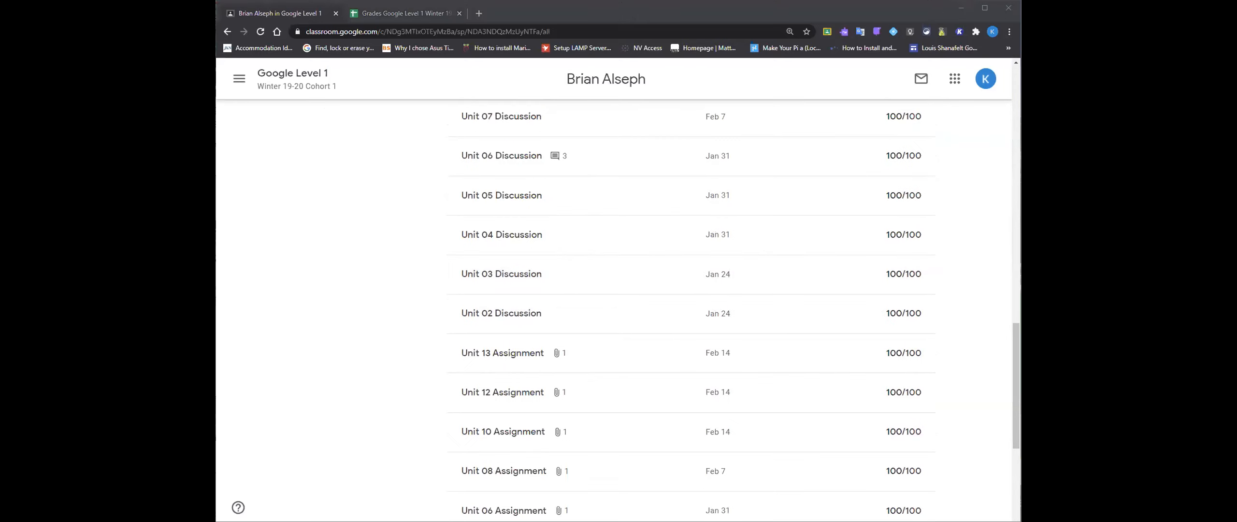
scroll(527, 338, up, 15)
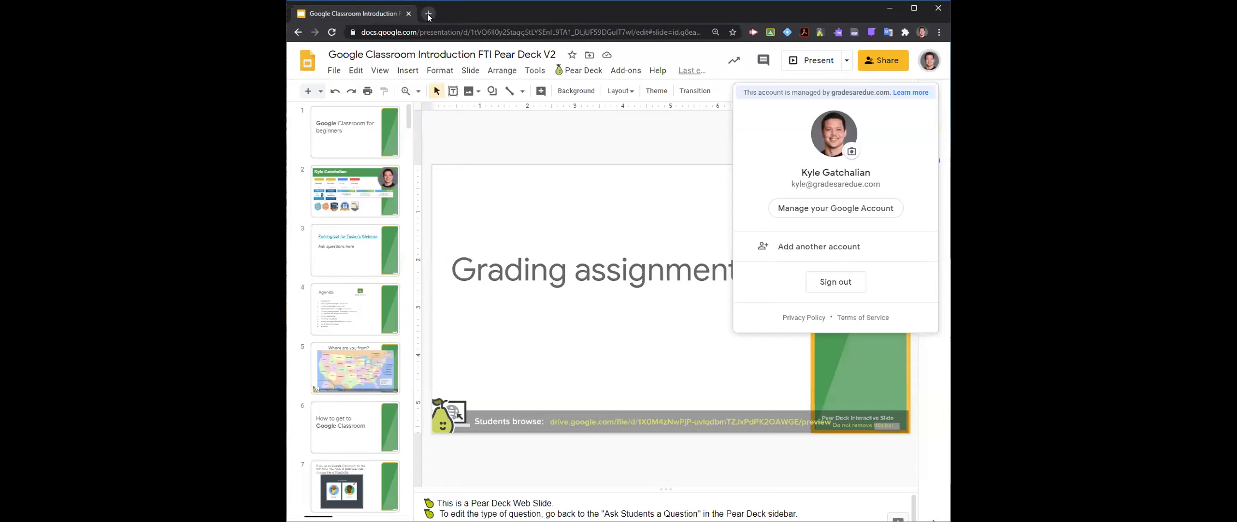
- Switch to the other browser window and open Google Drive in its new tab
click(428, 14)
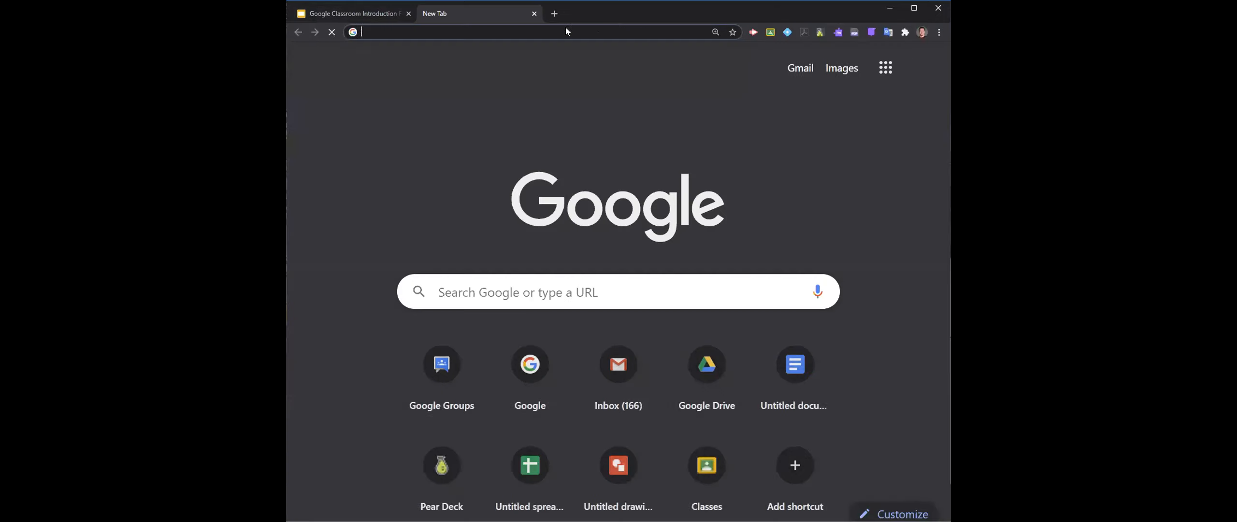
click(884, 67)
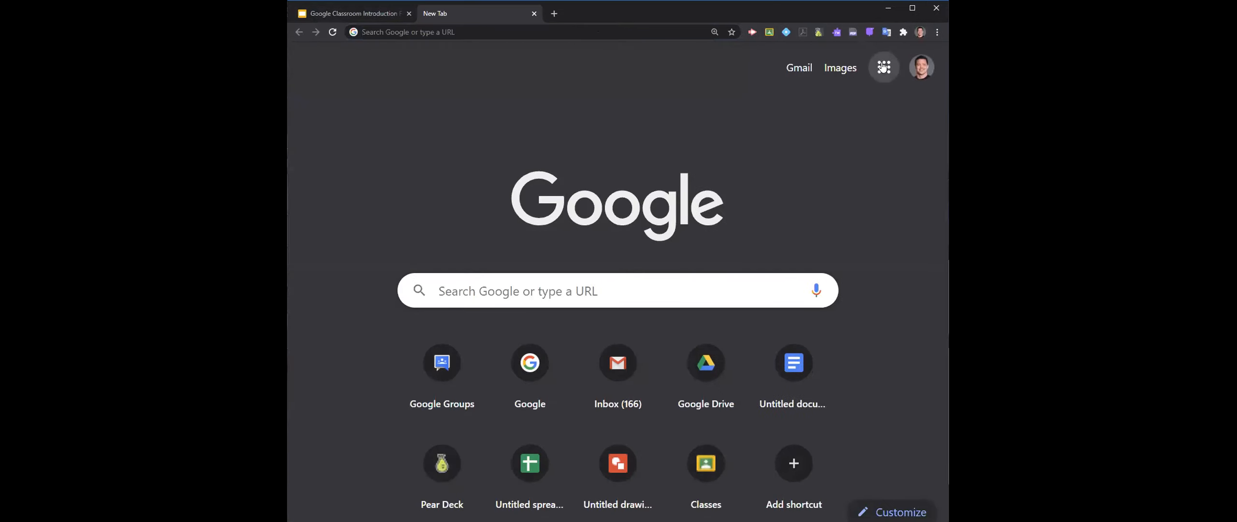
click(886, 138)
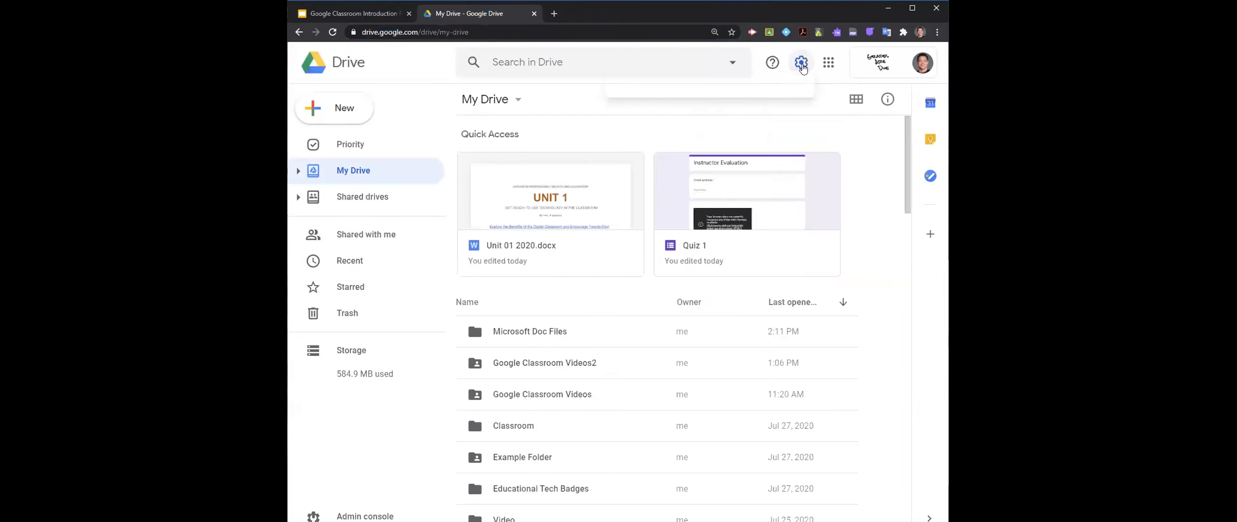
- Examine the option for converting uploads to Google Docs editor format in the Drive settings, and close the settings
click(802, 68)
click(763, 97)
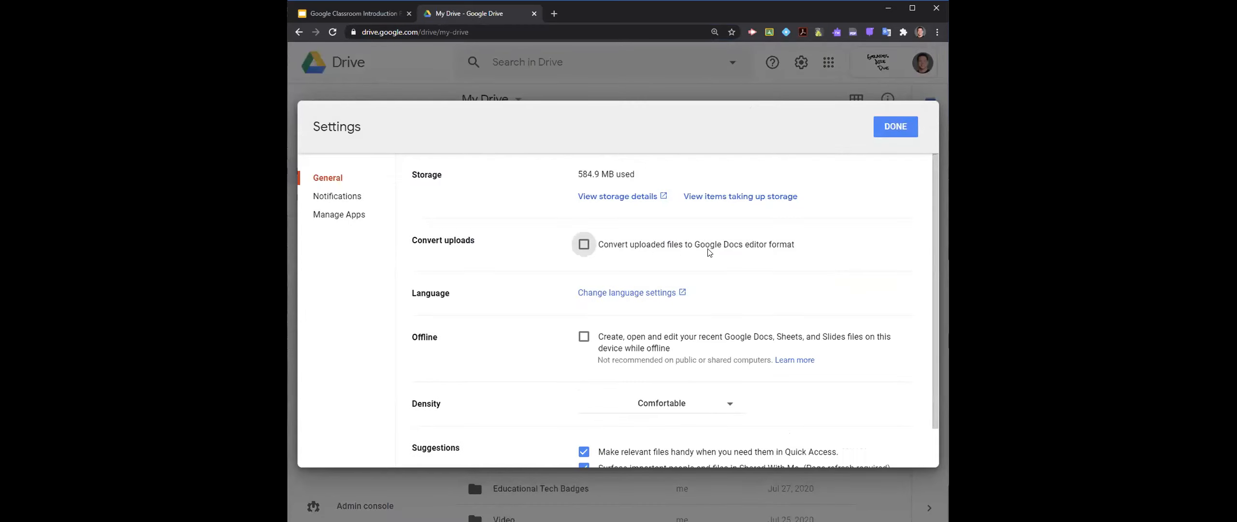
click(895, 127)
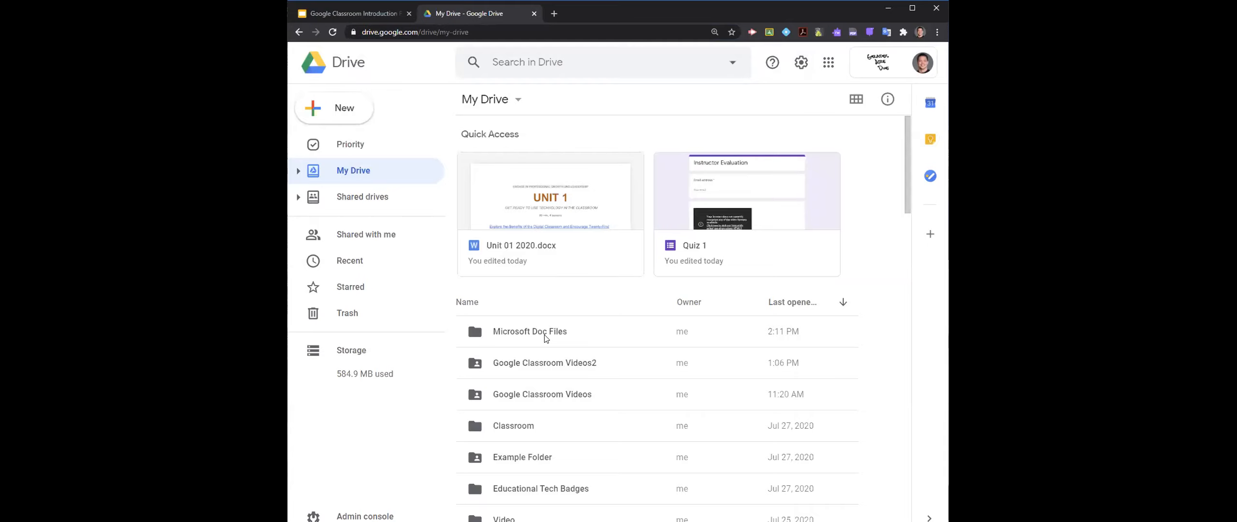
- Open Unit 01 2020.docx from the Microsoft Doc Files folder with Google Docs and look through it
double_click(545, 334)
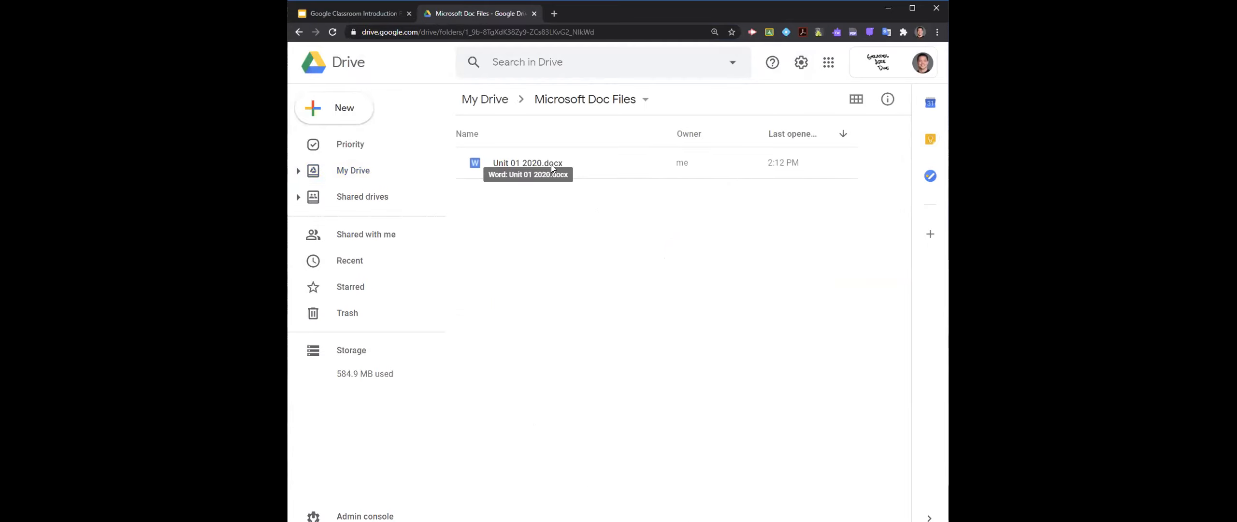
double_click(551, 164)
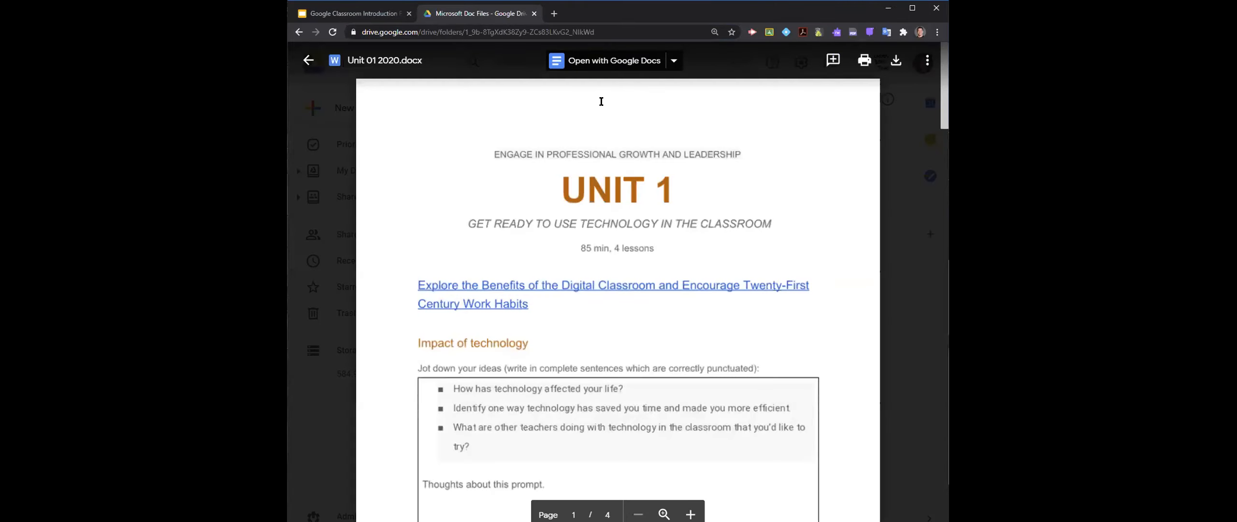
click(619, 65)
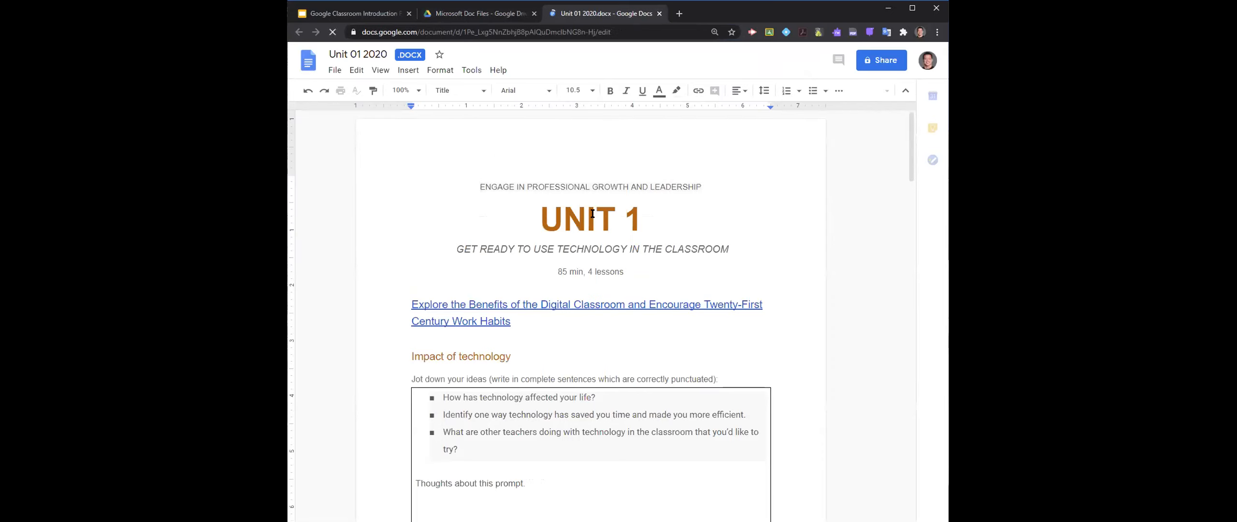
scroll(575, 312, down, 10)
scroll(575, 334, up, 10)
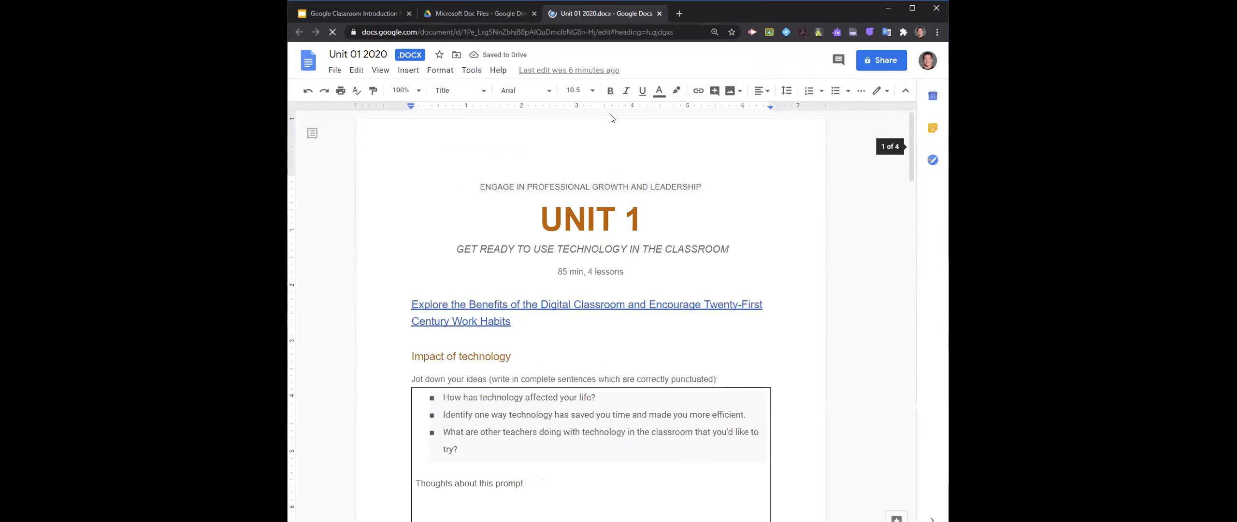
- Close the Unit 01 2020 document and its preview, and return to My Drive
click(660, 13)
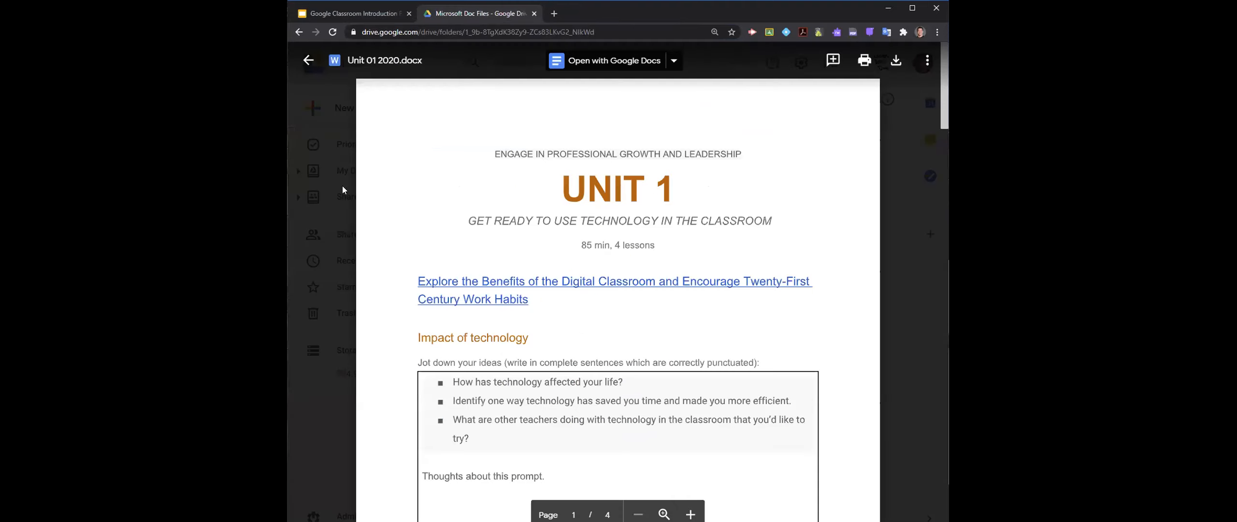
click(325, 411)
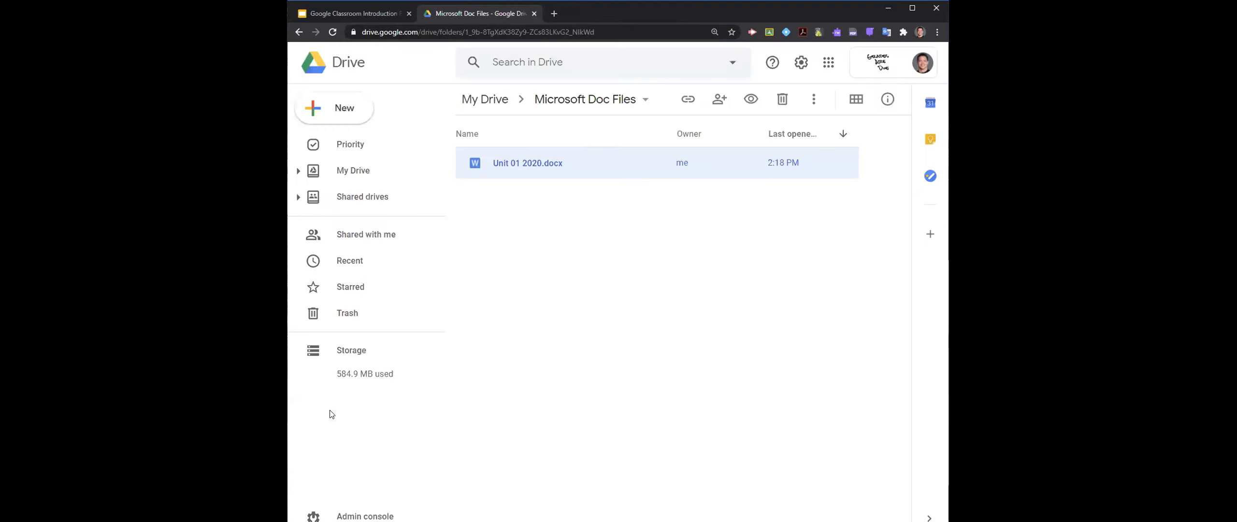
click(500, 104)
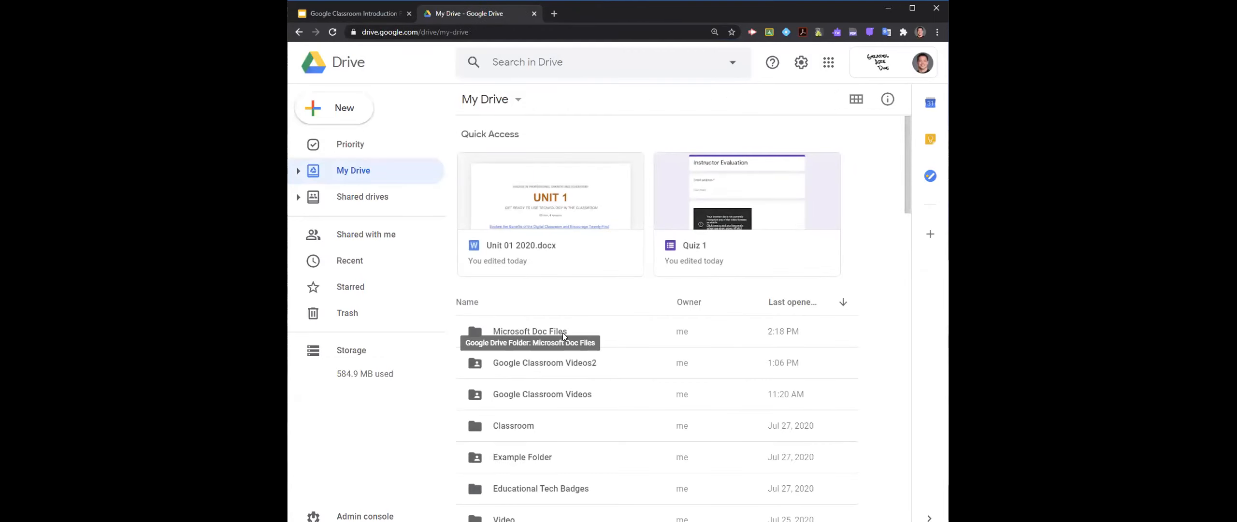
- Open Example Document from My Drive and enter the text "Test" in it
scroll(570, 387, down, 3)
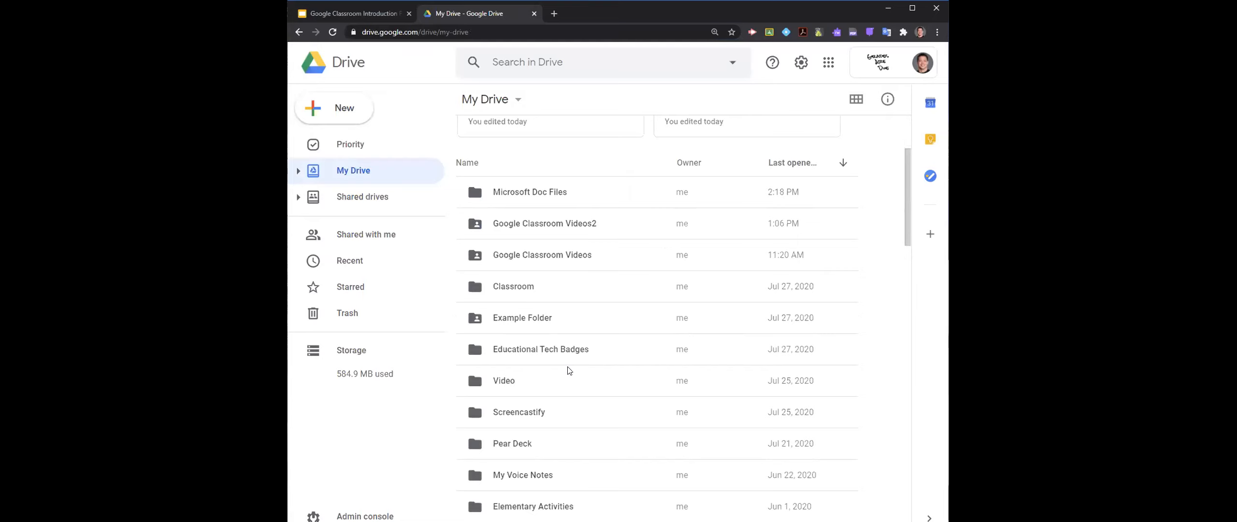
scroll(569, 370, down, 10)
scroll(566, 340, down, 3)
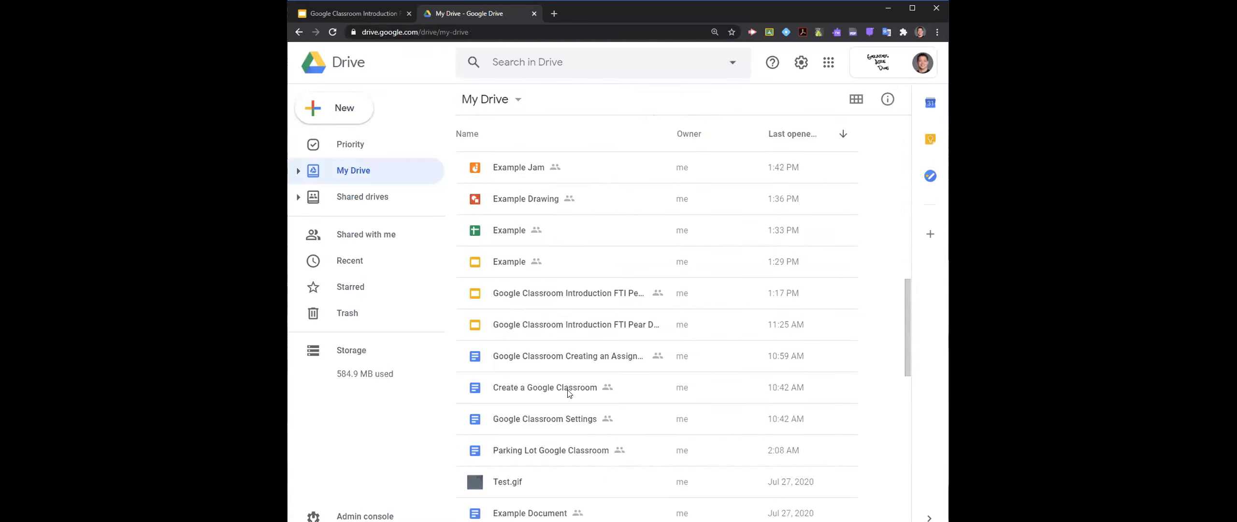
scroll(569, 392, down, 3)
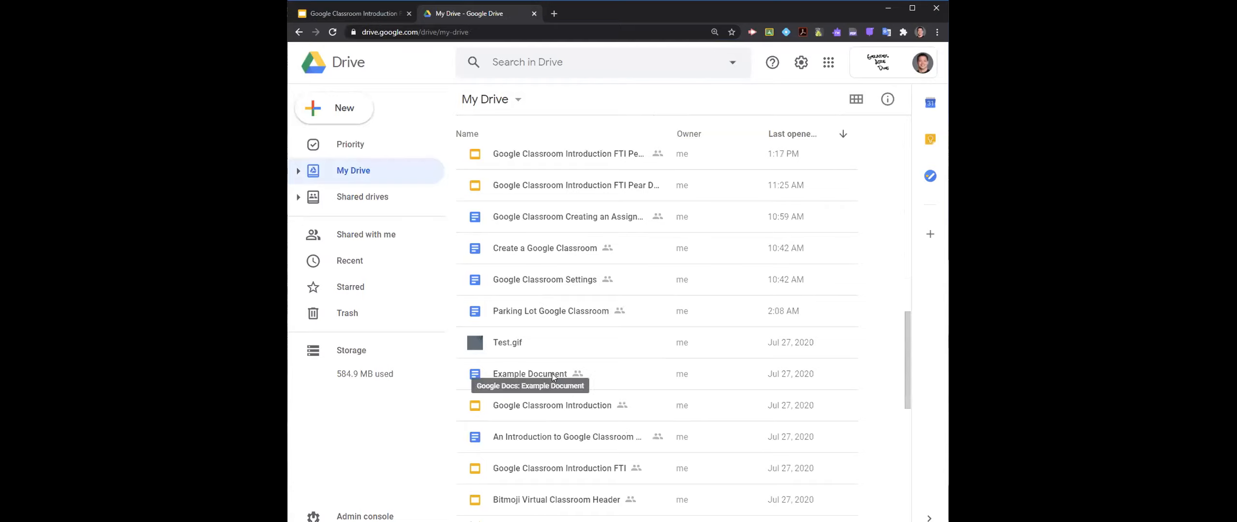
double_click(553, 374)
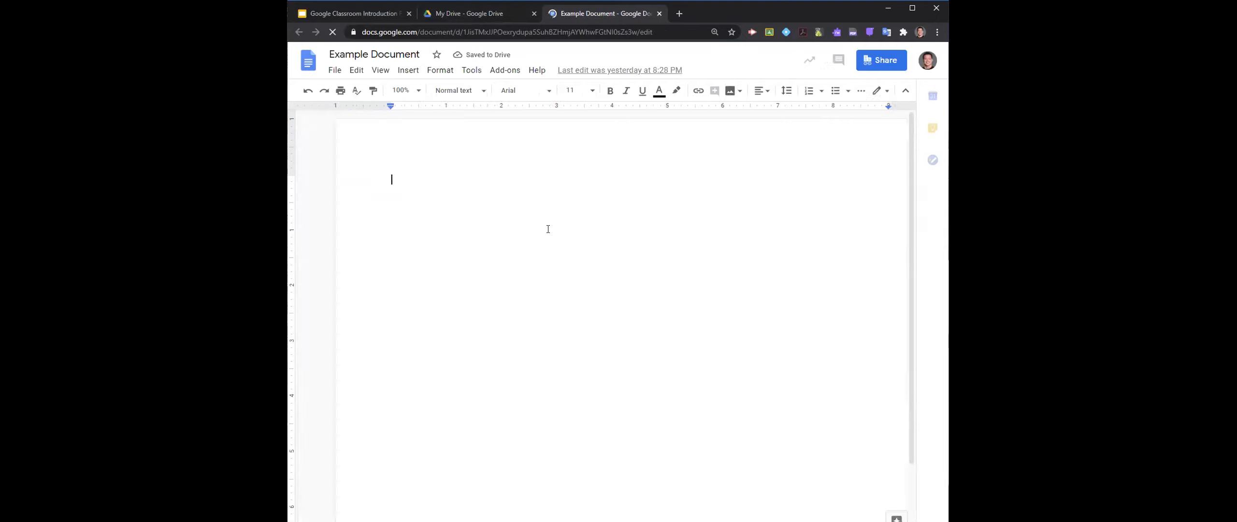
text(Test)
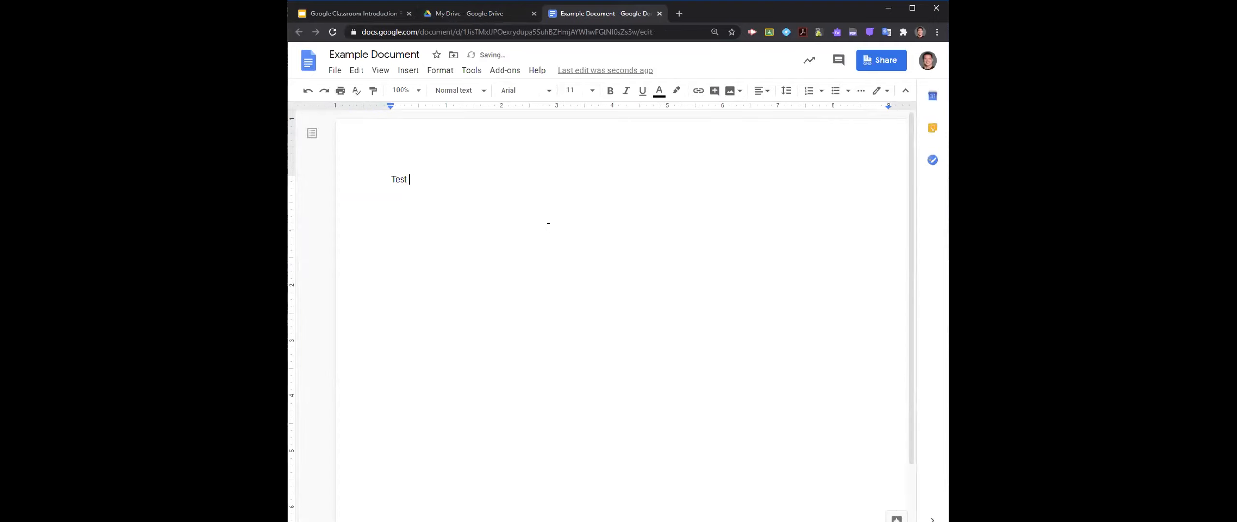
- Download Example Document as a Microsoft Word (.docx) file
click(335, 70)
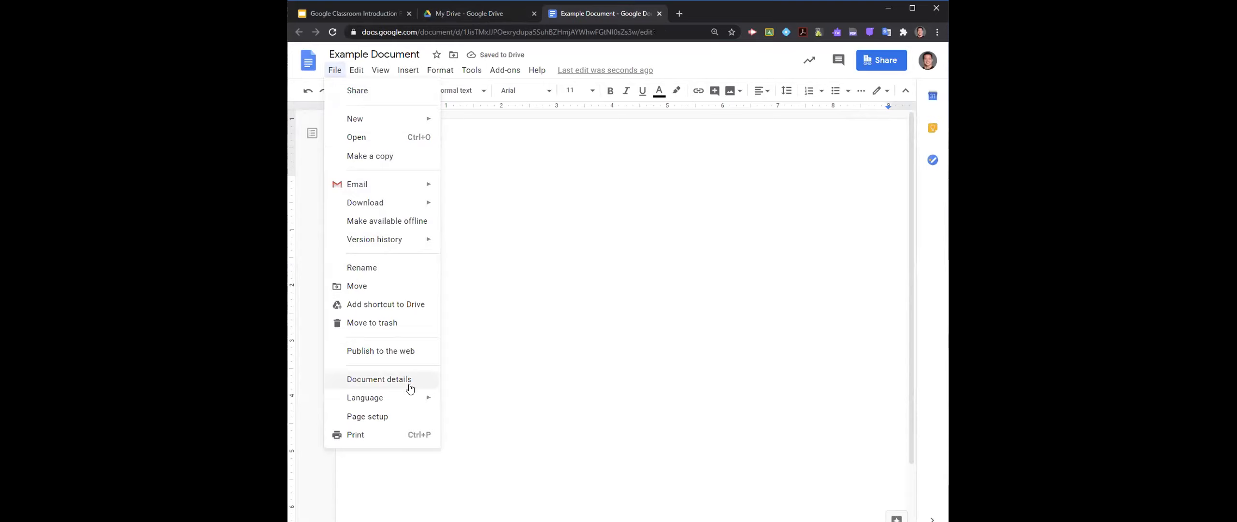
mouse_move(395, 207)
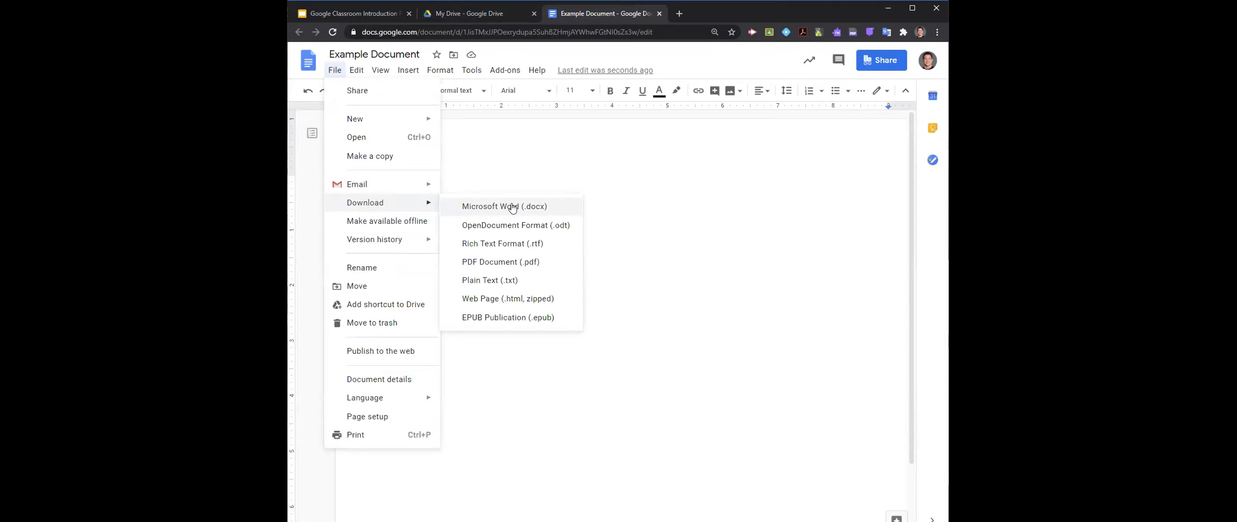
click(562, 211)
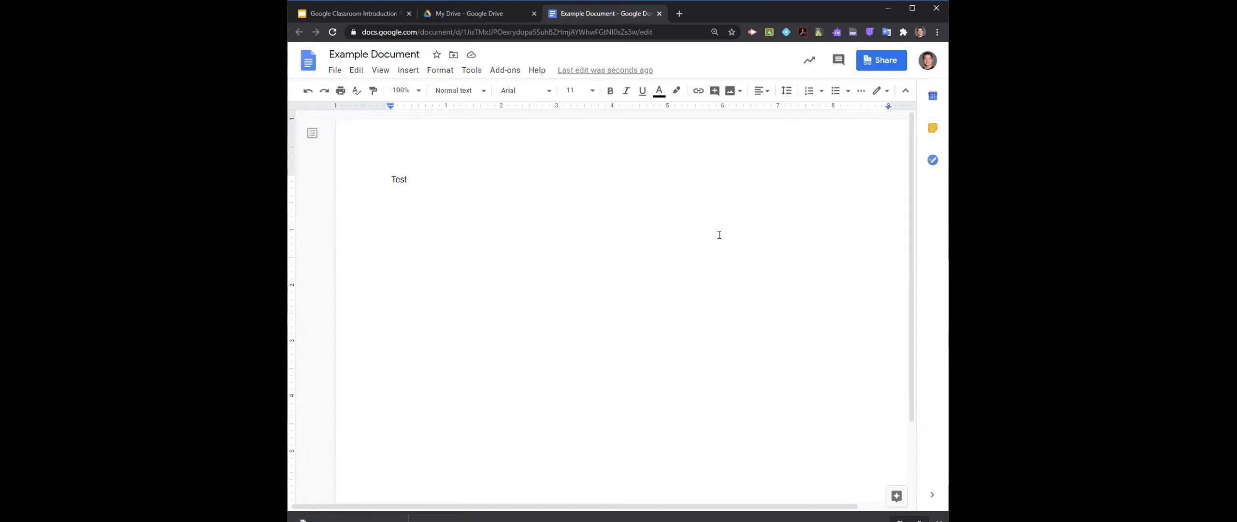
scroll(649, 304, down, 5)
scroll(335, 385, up, 5)
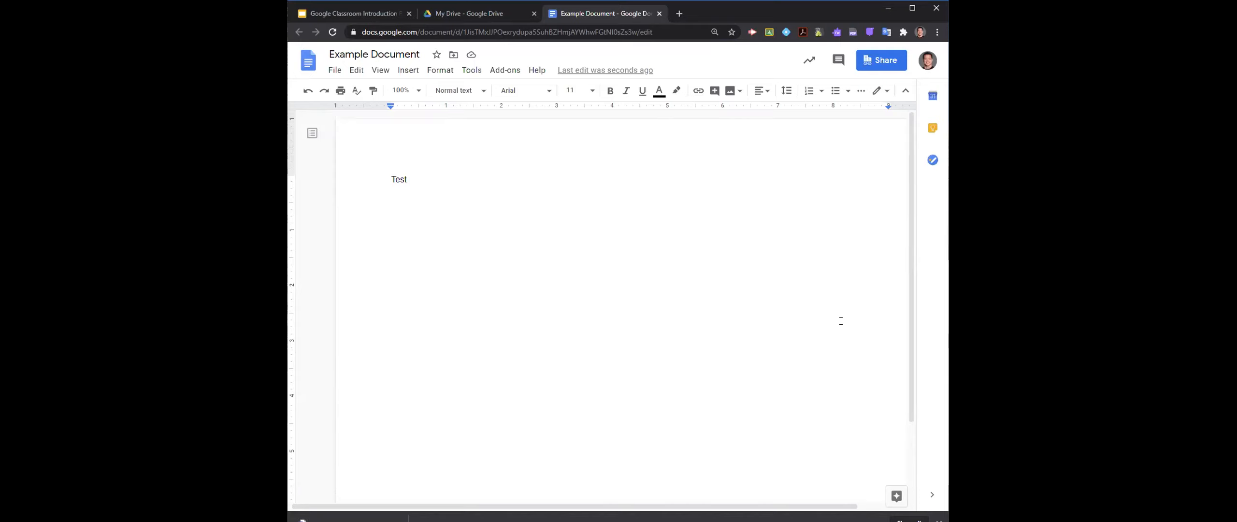
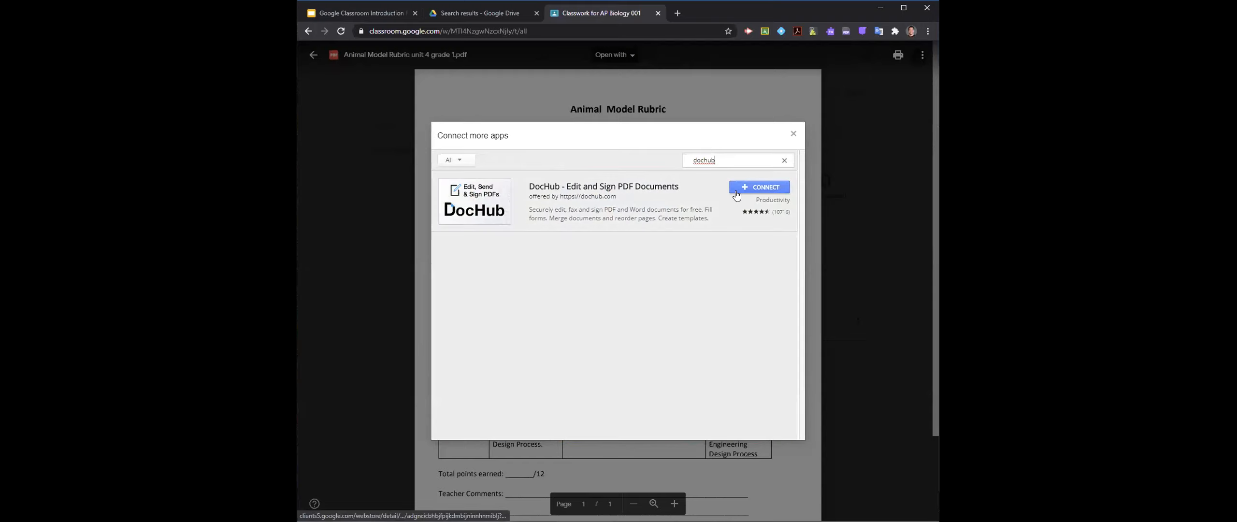
- Connect the DocHub app to Google Drive and open the Animal Model Rubric PDF with it
click(736, 194)
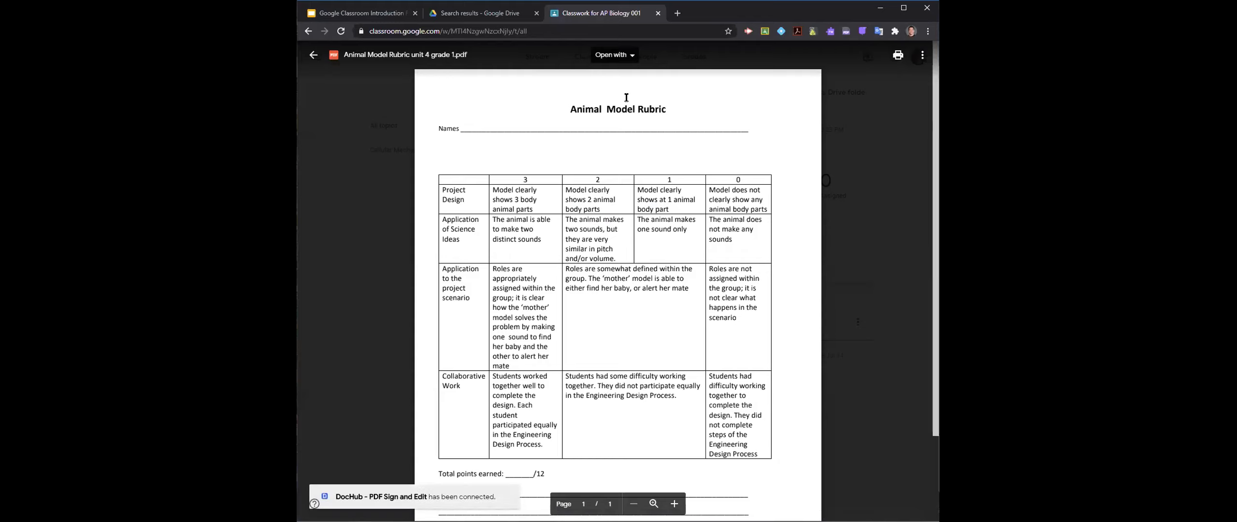
click(613, 54)
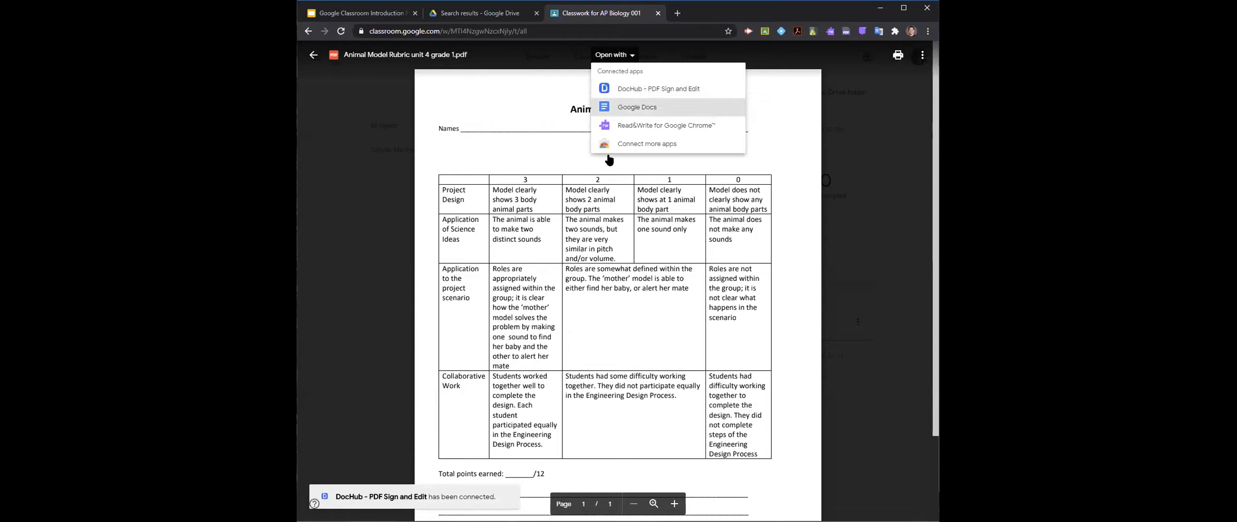
click(551, 164)
click(612, 54)
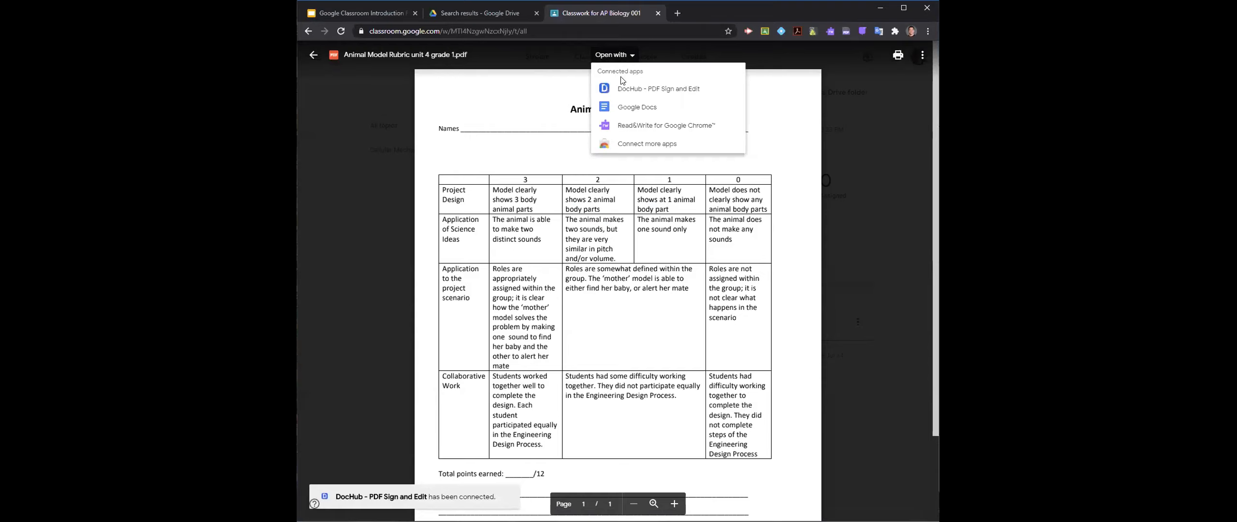
click(632, 89)
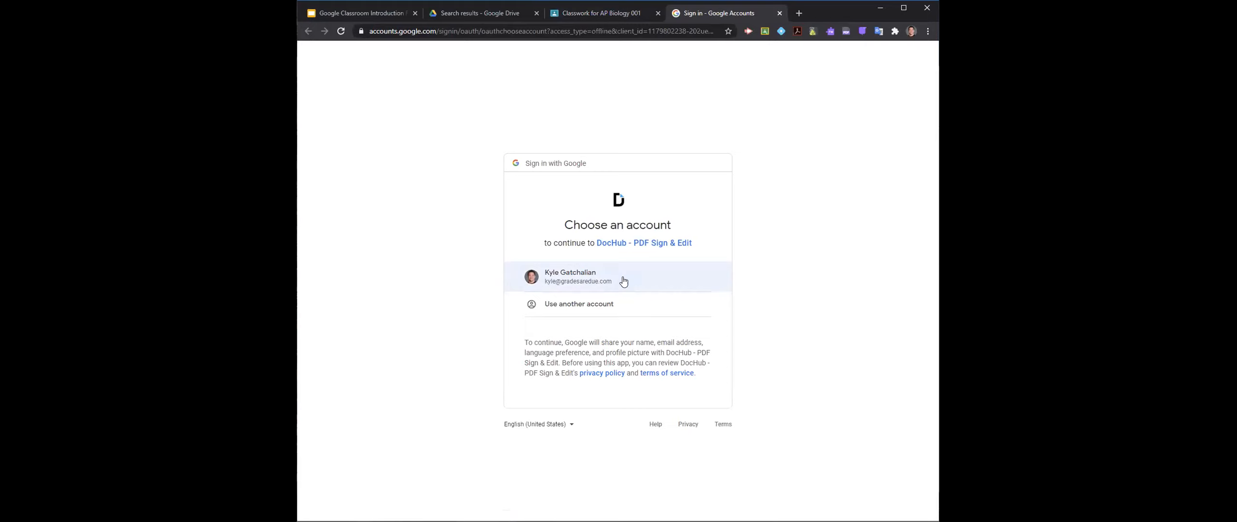
- Sign in to DocHub with the listed Google account and allow all its requested Google Drive permissions
click(623, 280)
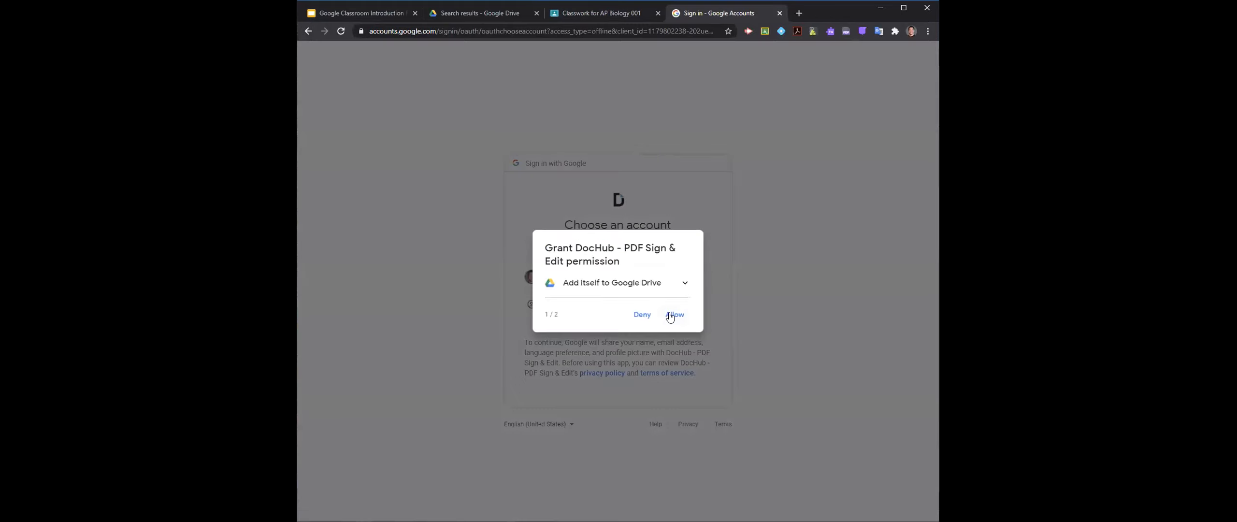
click(672, 317)
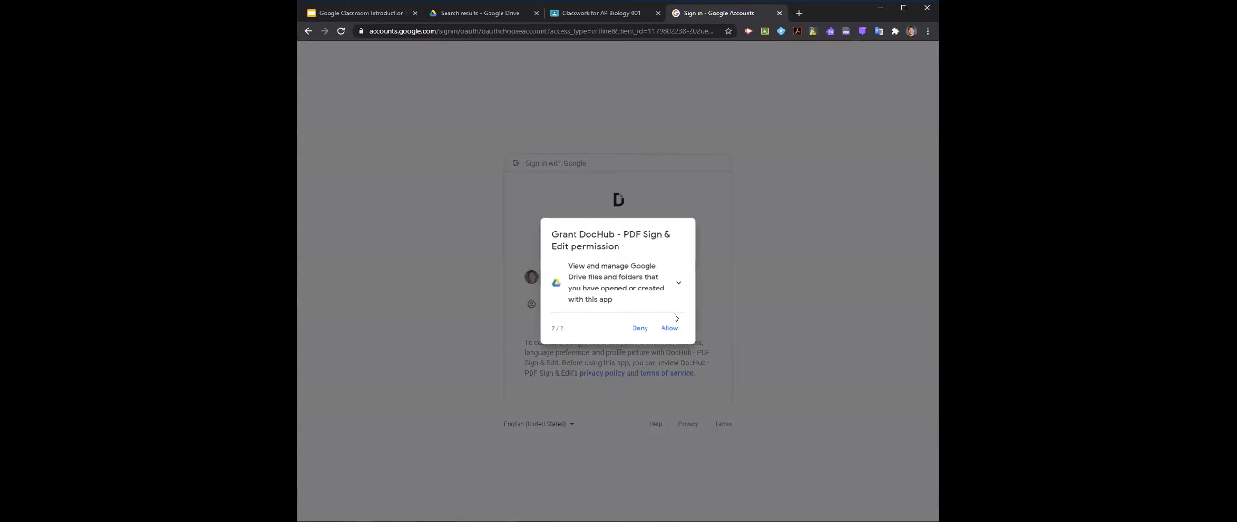
click(670, 328)
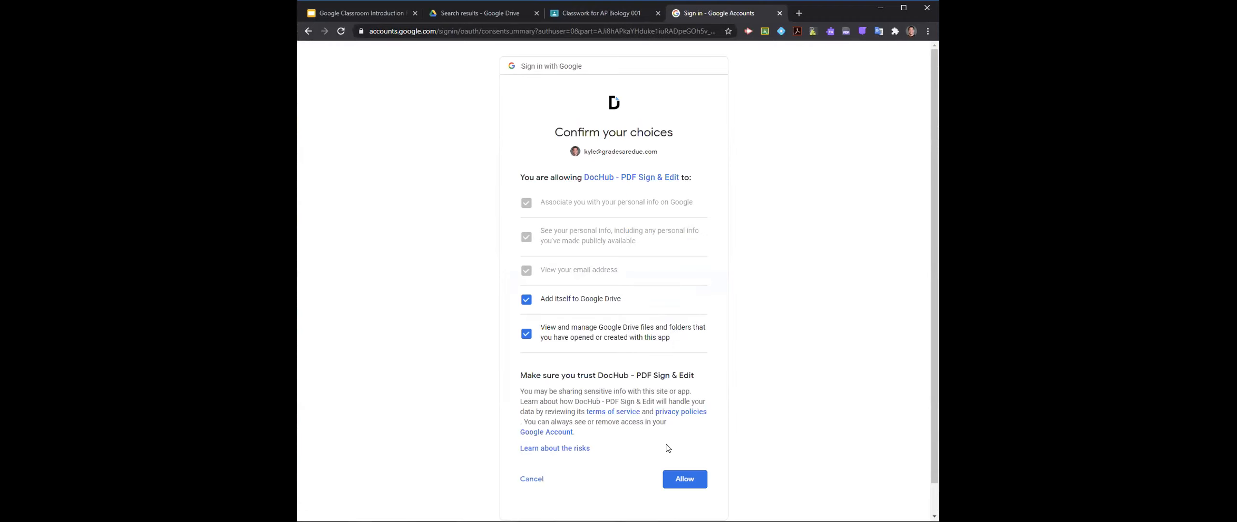
click(683, 483)
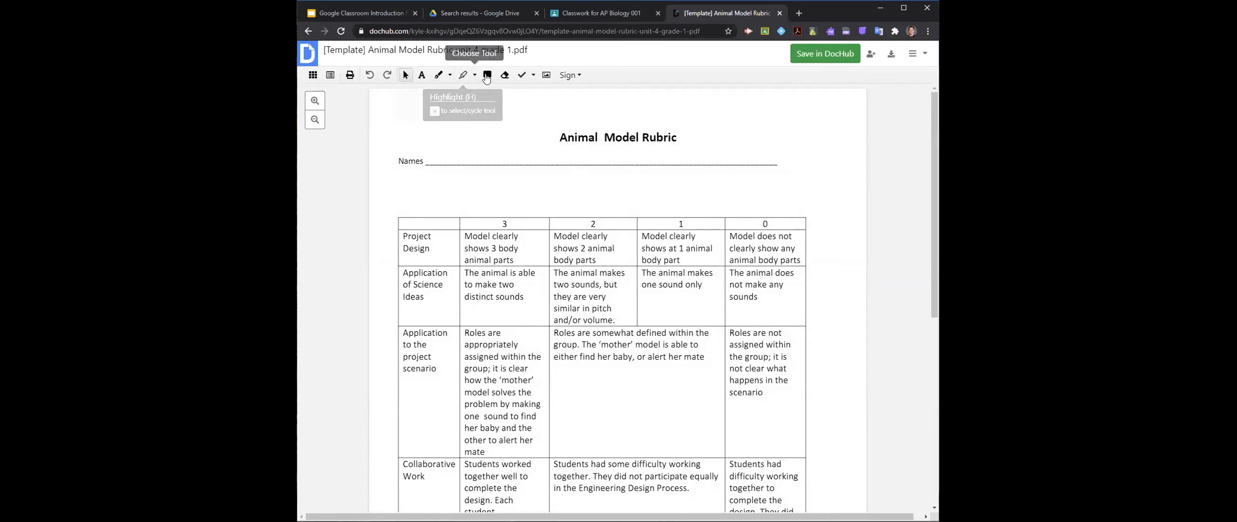
- Check the rubric's download and export options, and add the text "Test" above the Animal Model Rubric title
click(892, 55)
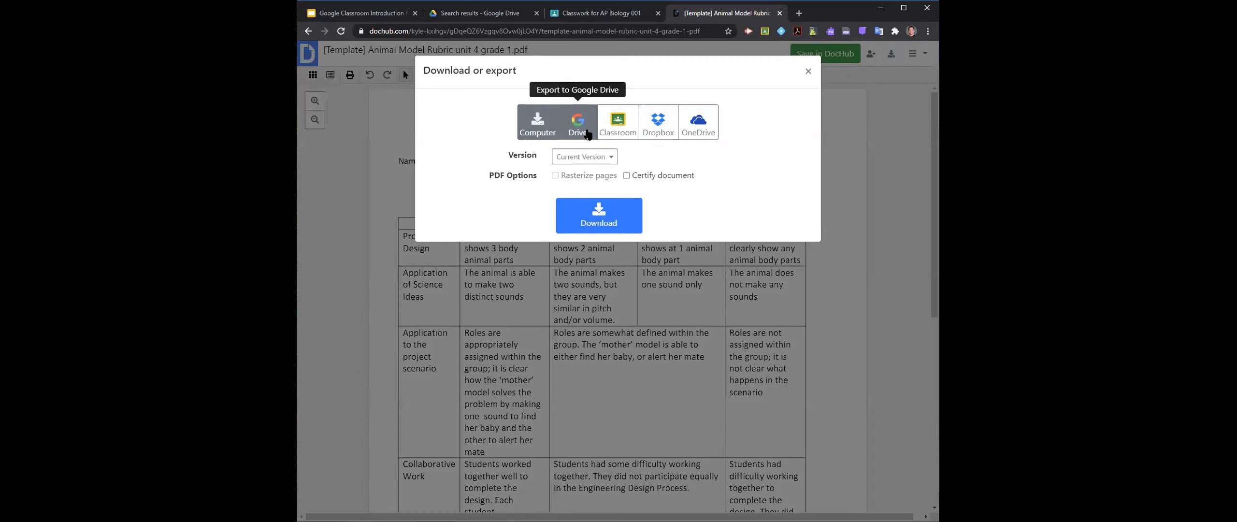
click(808, 73)
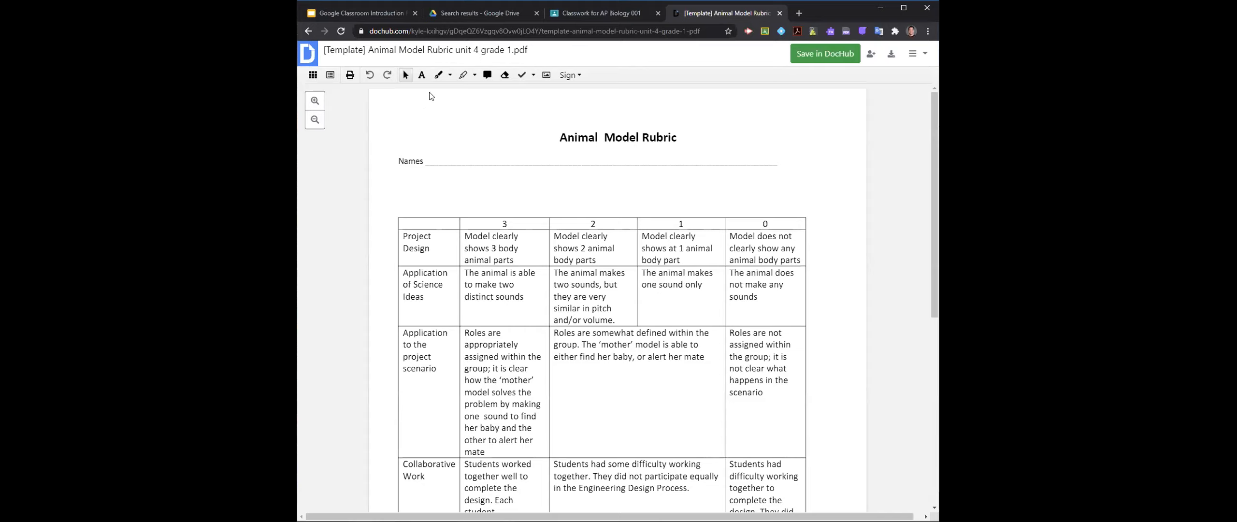
click(427, 75)
drag(426, 117, 558, 135)
text(Test)
click(535, 194)
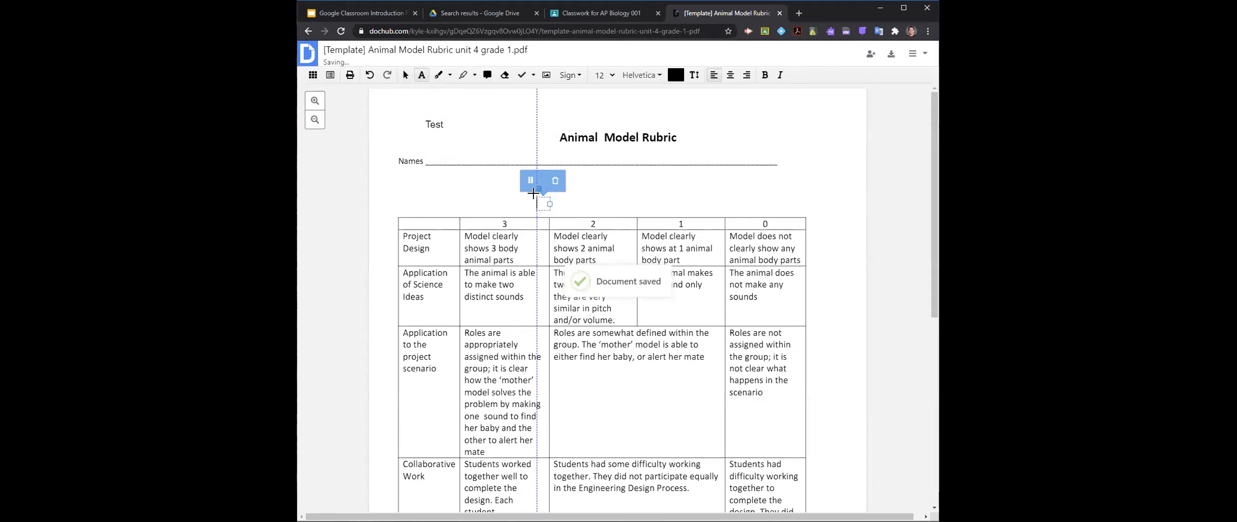
- Generate a shareable link for the rubric and set the document's privacy to Public
click(870, 58)
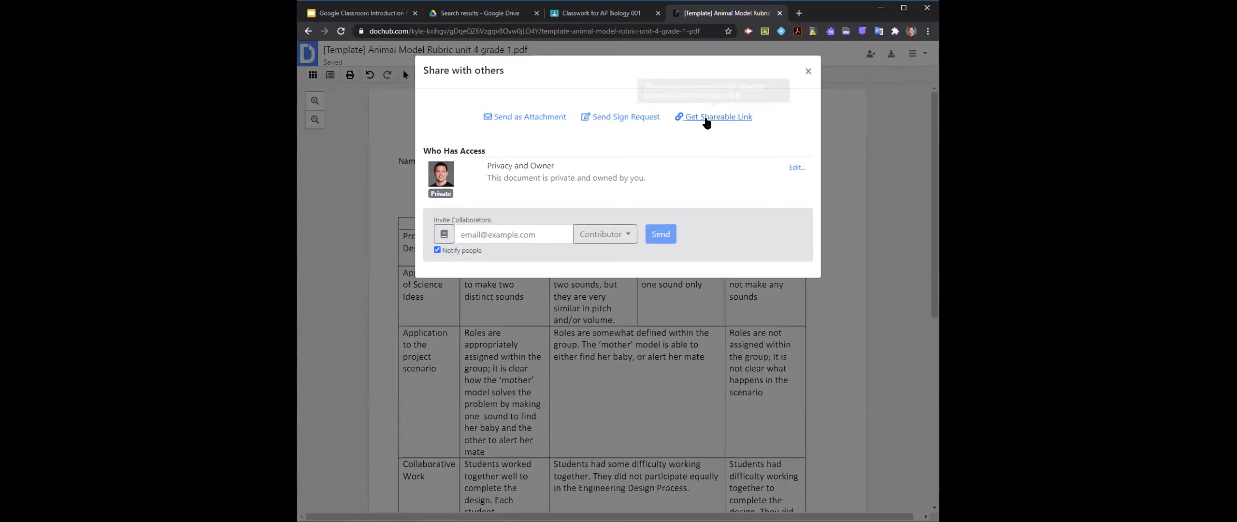
click(704, 117)
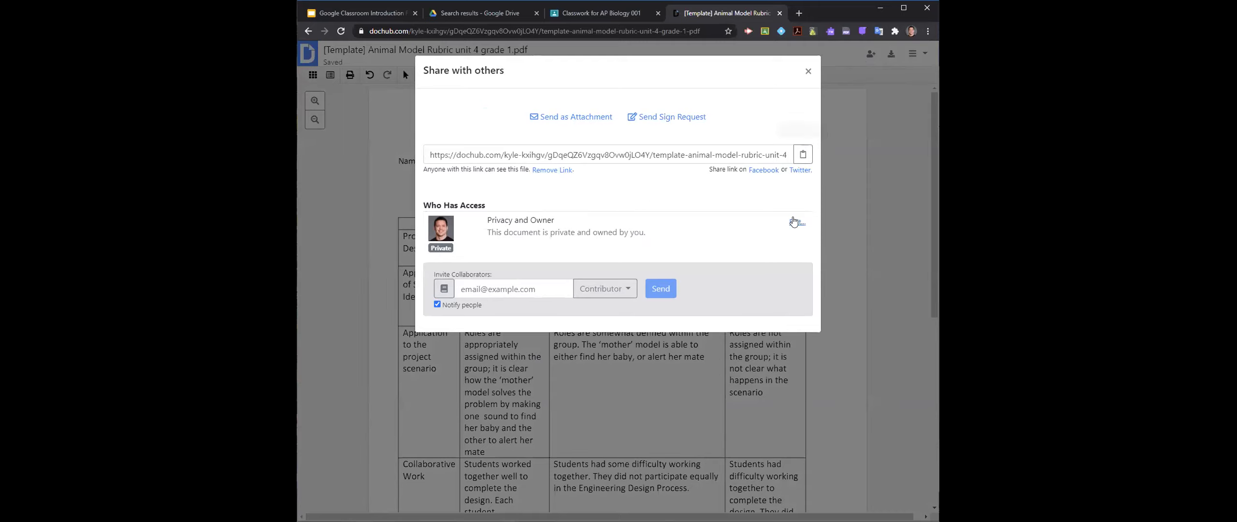
click(793, 220)
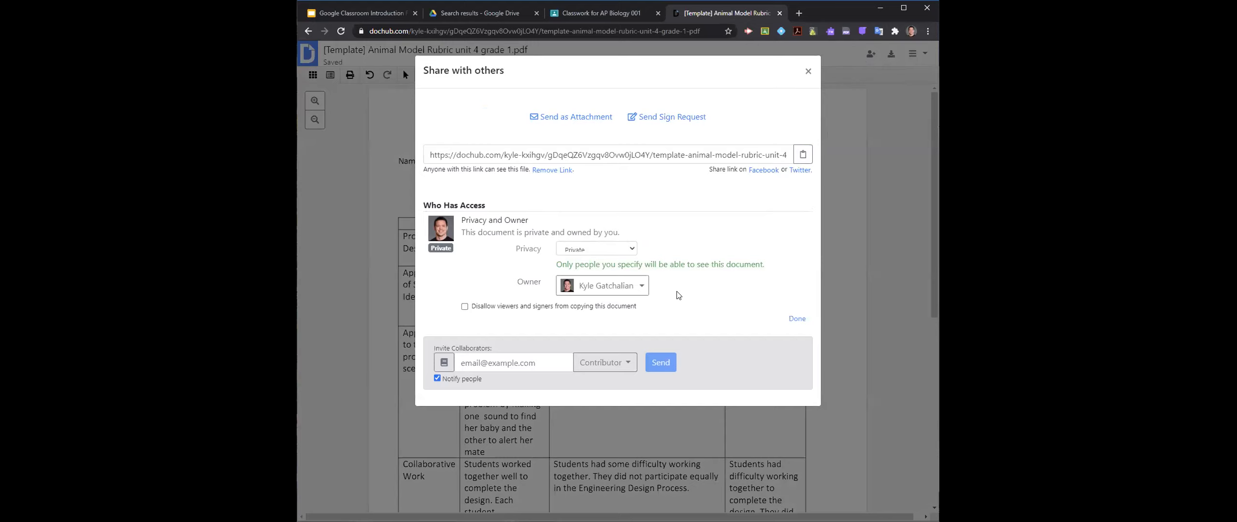
click(604, 250)
click(604, 269)
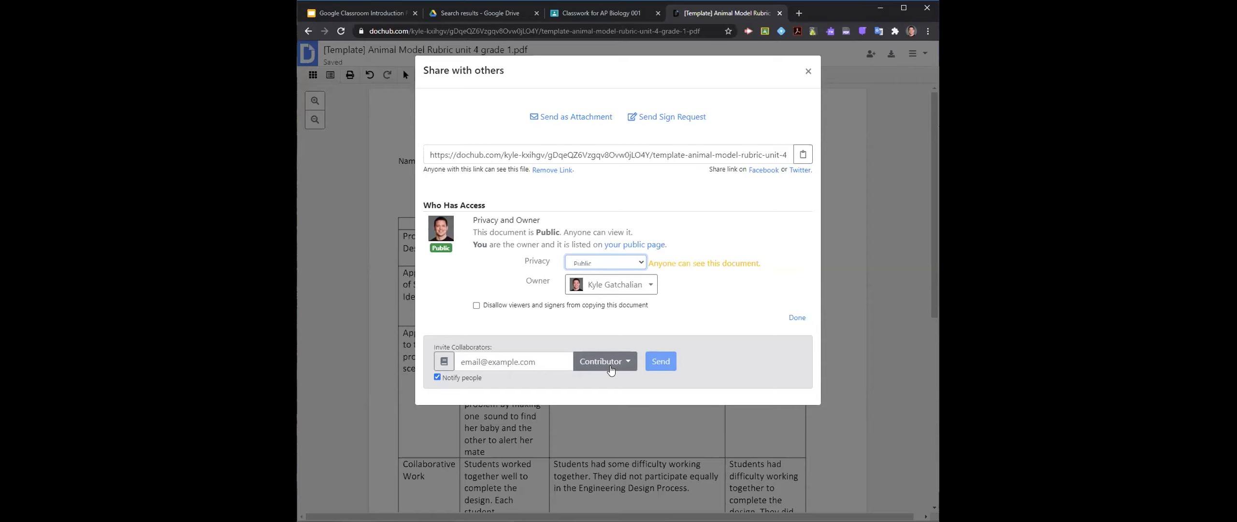
- Choose Contributor as the role for invited collaborators and close the sharing settings
click(611, 368)
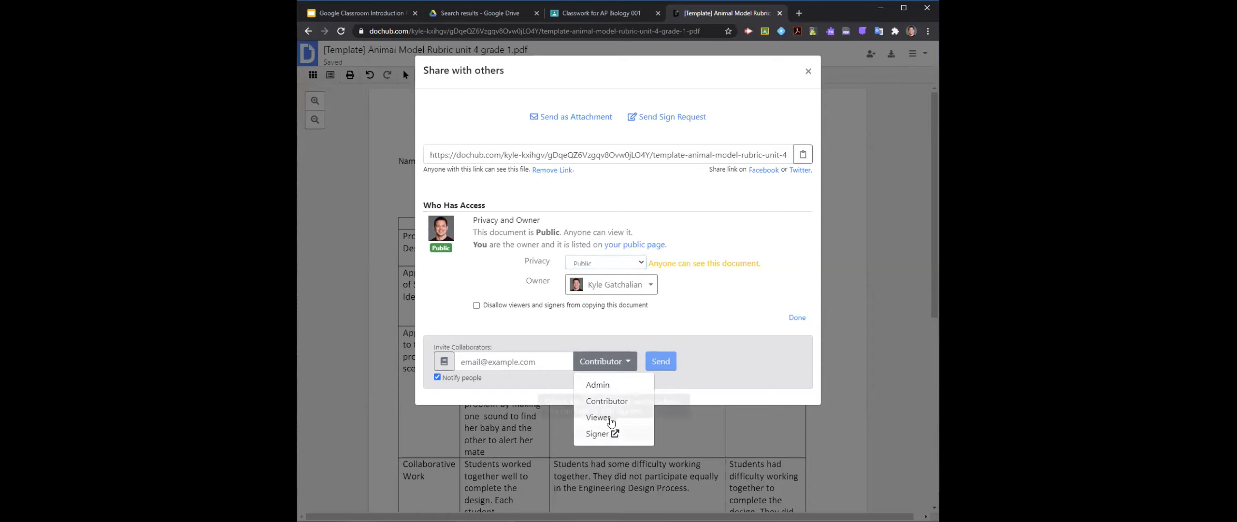
click(589, 402)
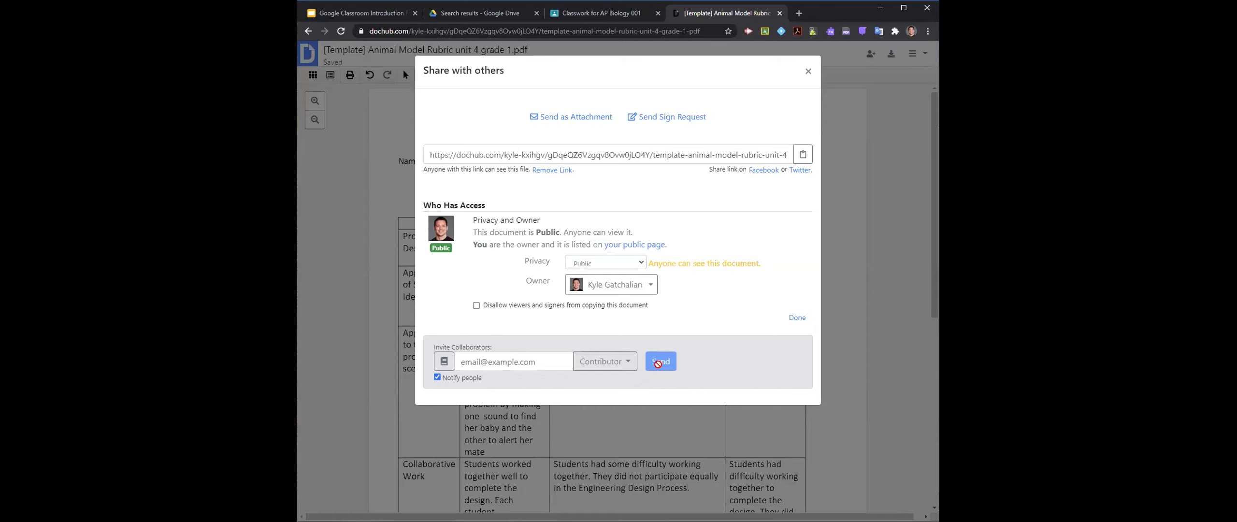
click(808, 71)
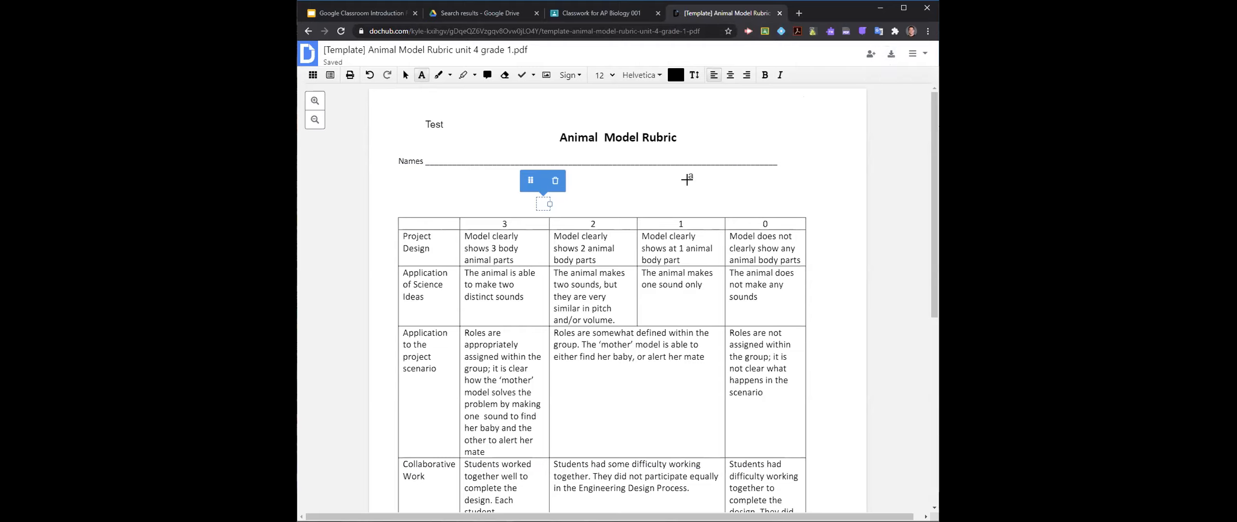
- Export the annotated rubric to Google Drive with the "Update existing with revision" option
click(890, 57)
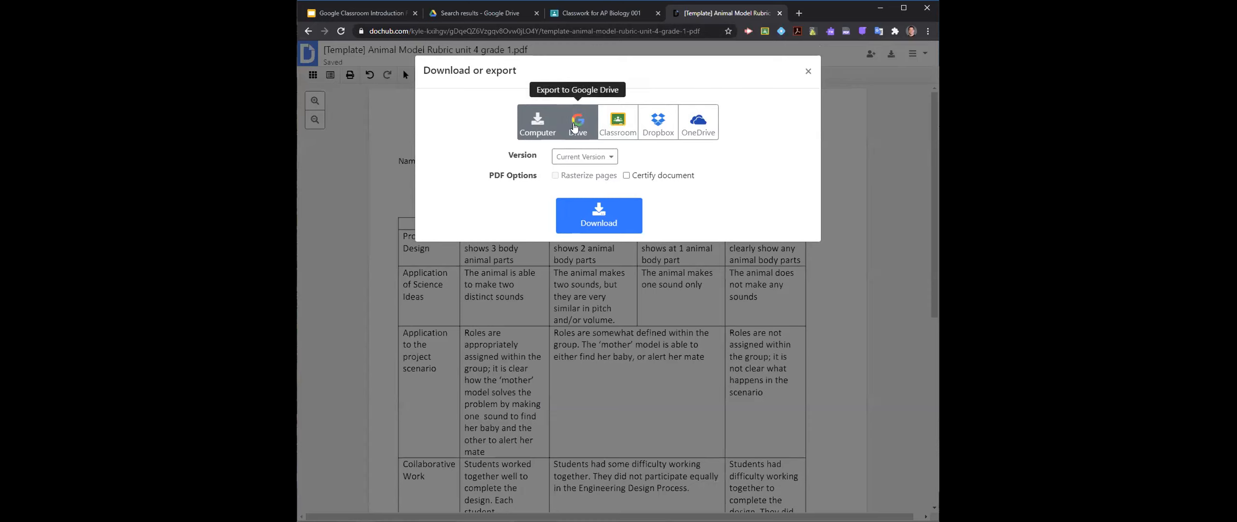
click(575, 126)
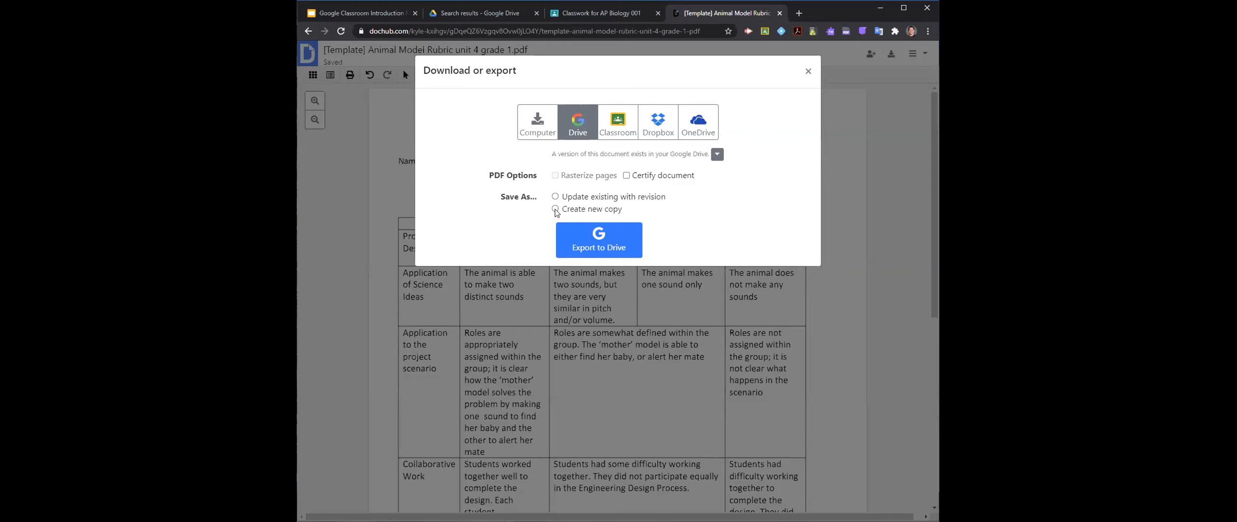
click(556, 197)
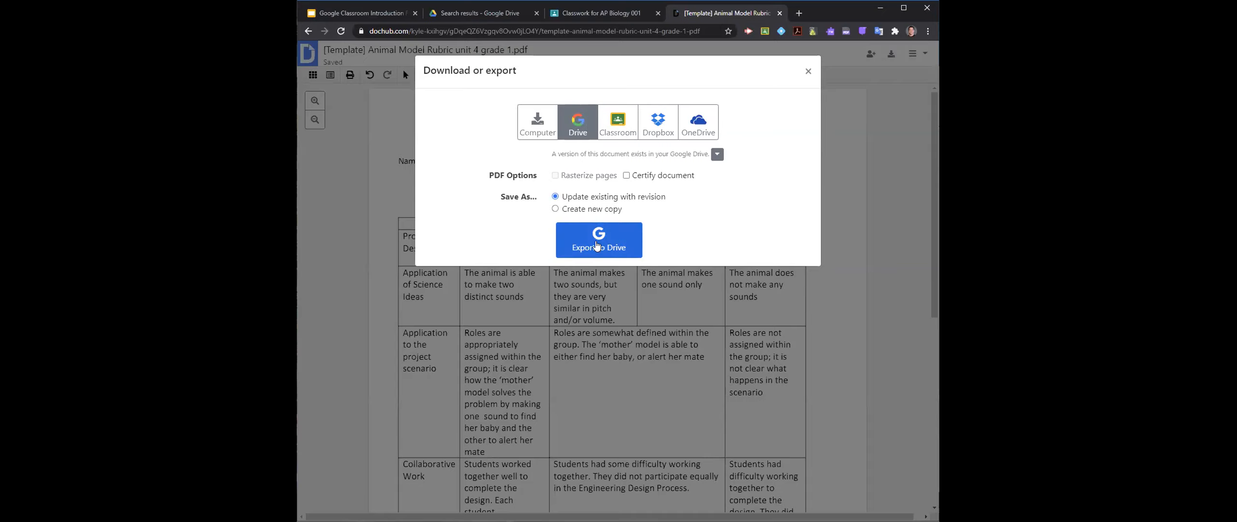
click(597, 246)
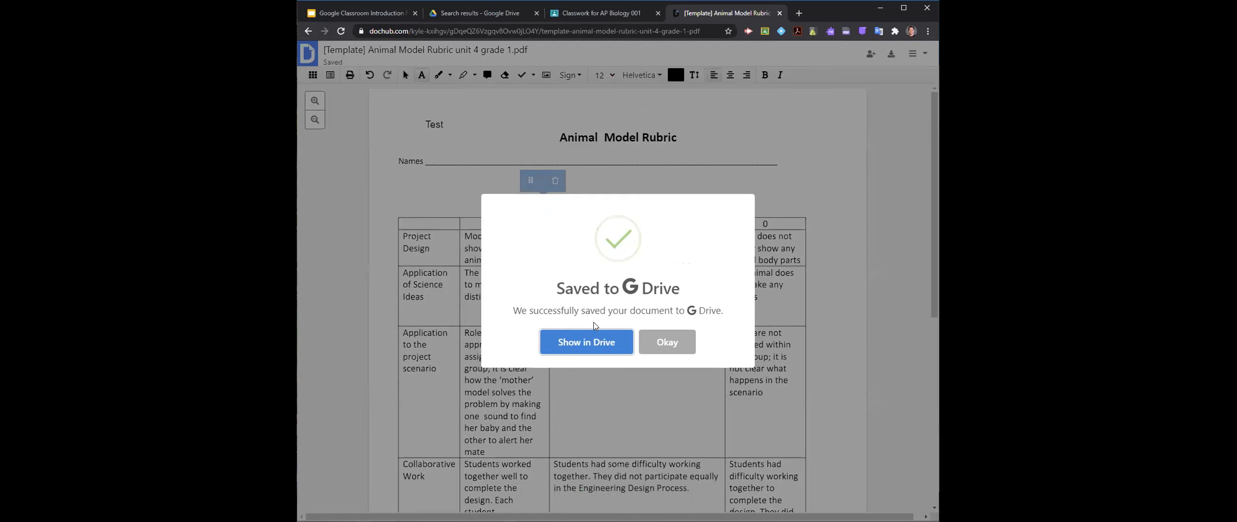
click(667, 343)
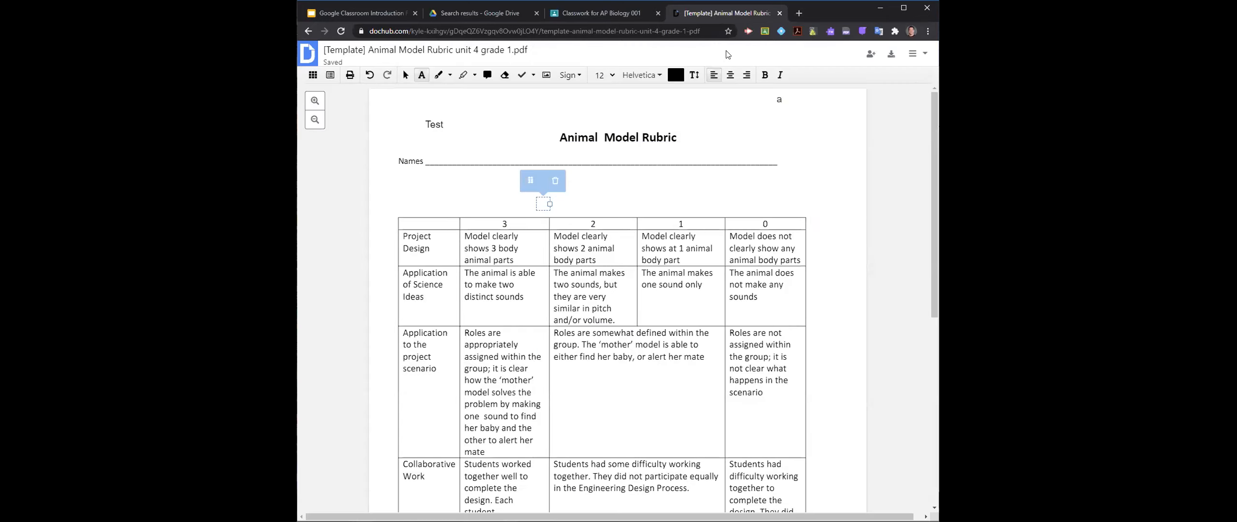
- Switch to the Classroom Classwork page and reopen the Animal Rubric assignment's PDF to check its contents and Open with options
click(620, 16)
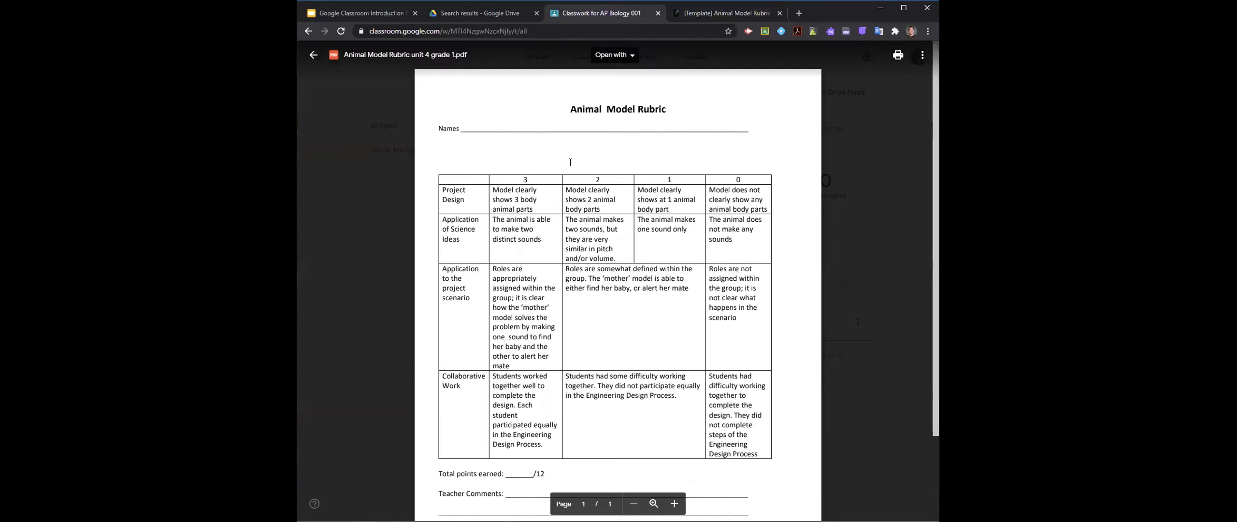
click(394, 180)
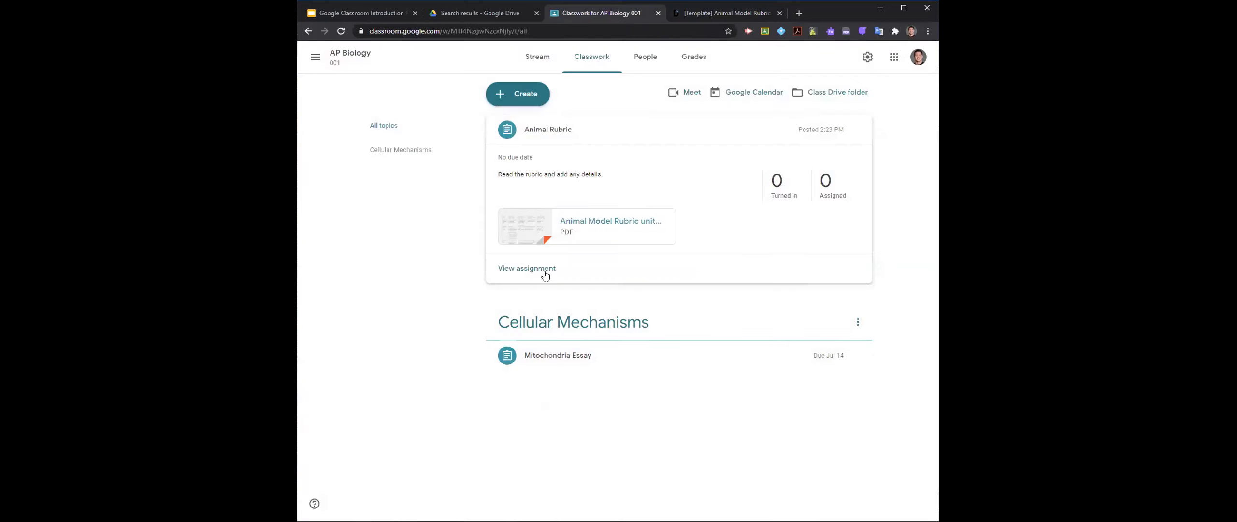
click(599, 235)
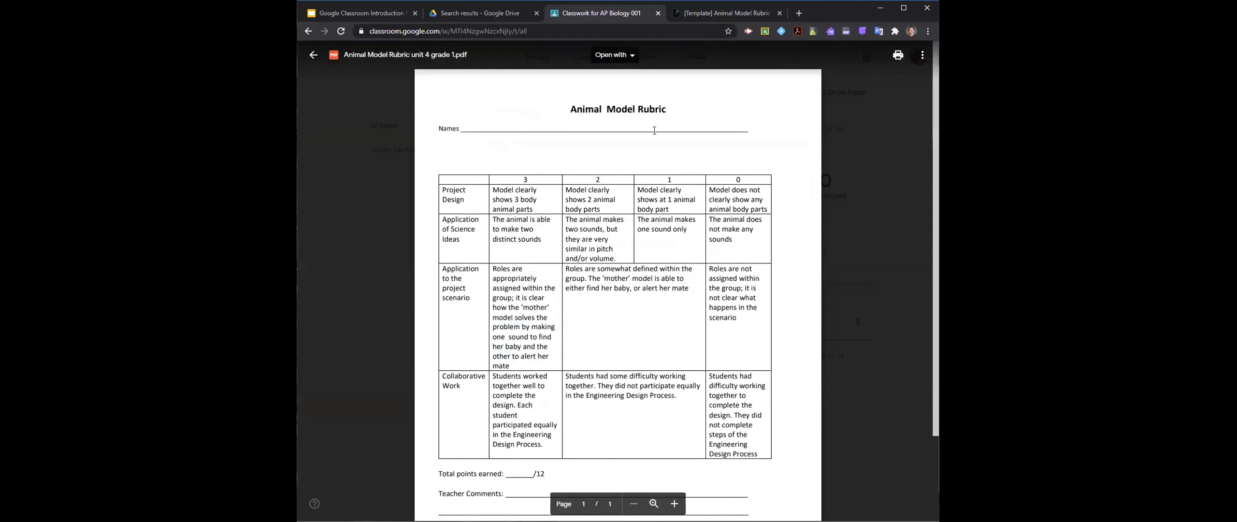
click(613, 55)
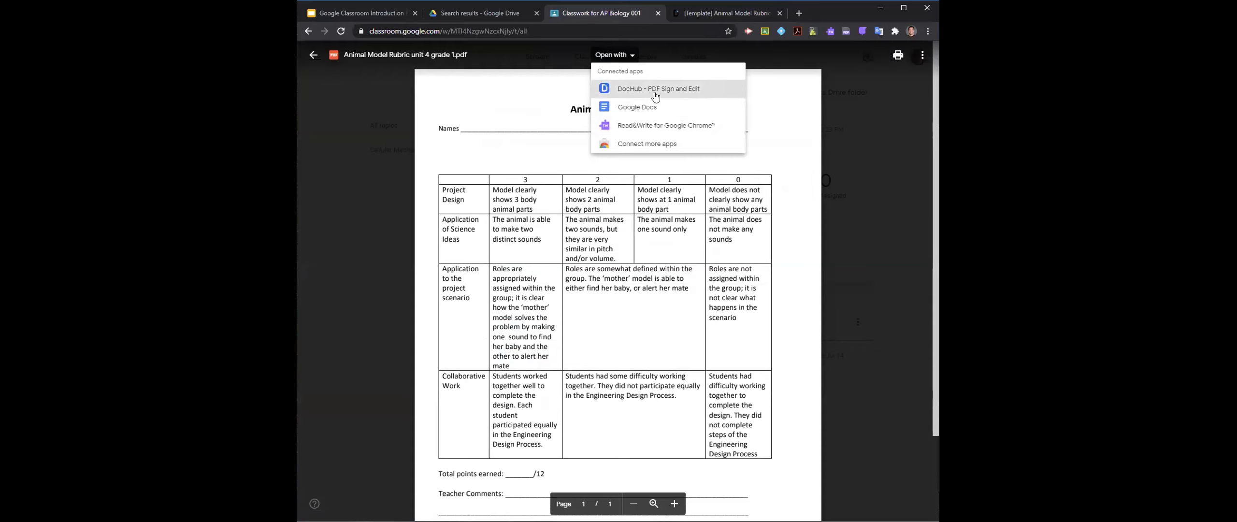
click(854, 254)
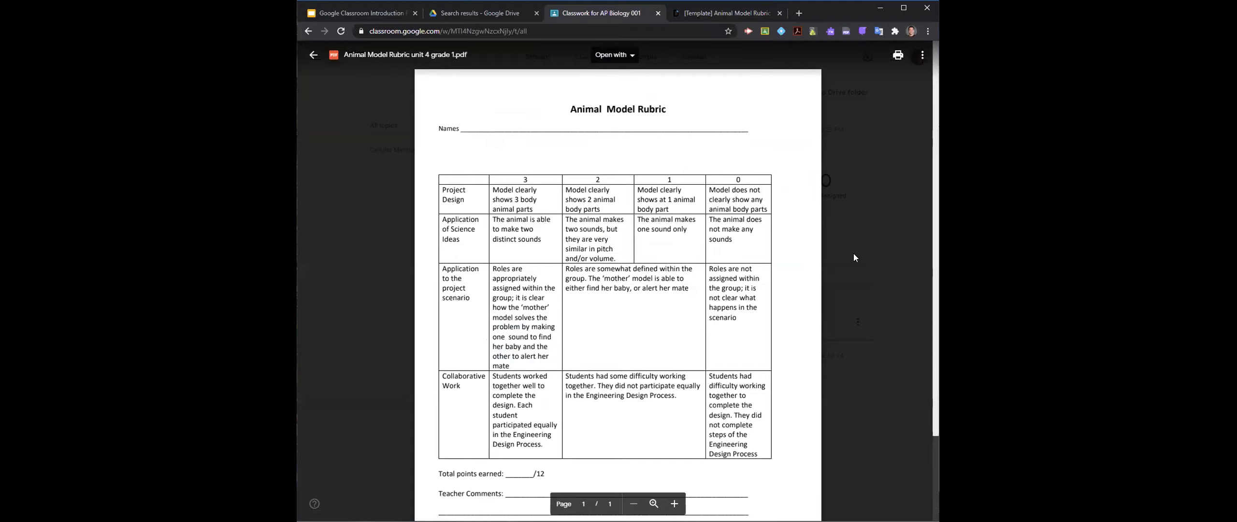
click(920, 230)
- Return to the rubric in DocHub and open the BCPSS and CityWide browser profiles
click(692, 13)
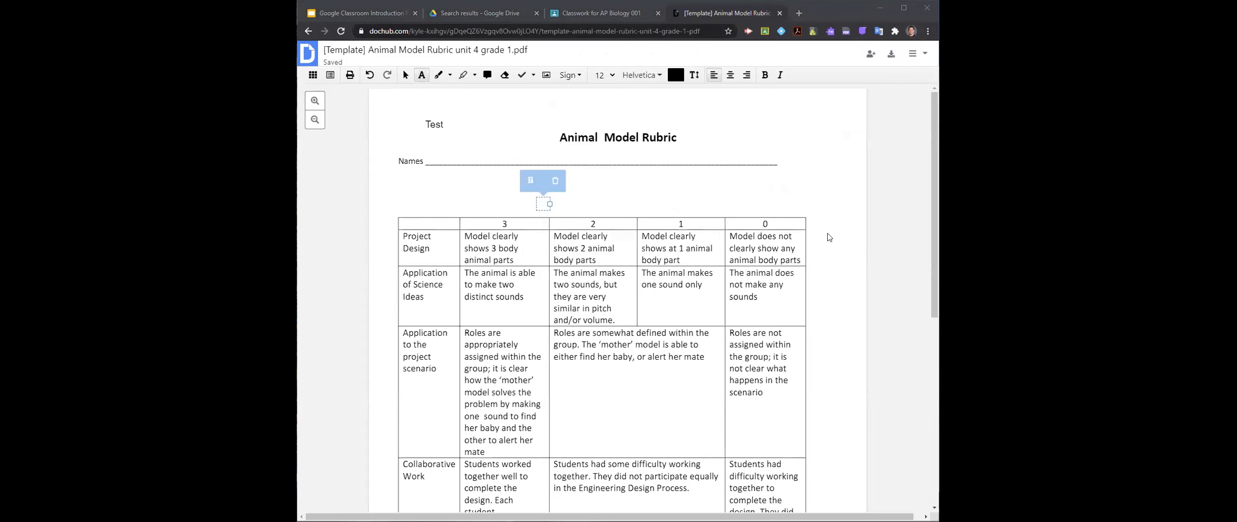
click(912, 32)
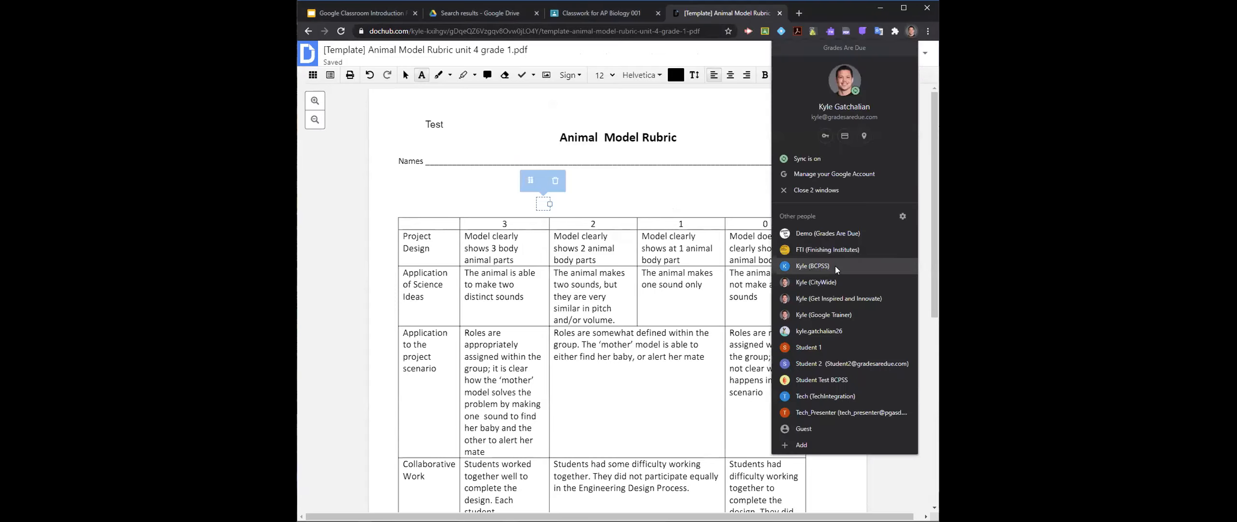
click(836, 266)
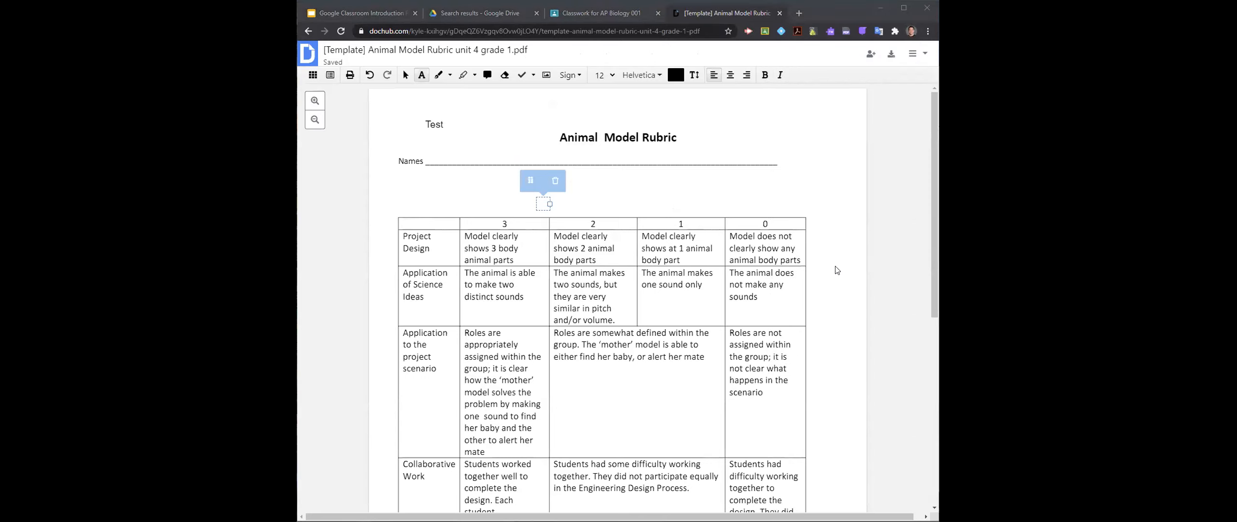
click(910, 30)
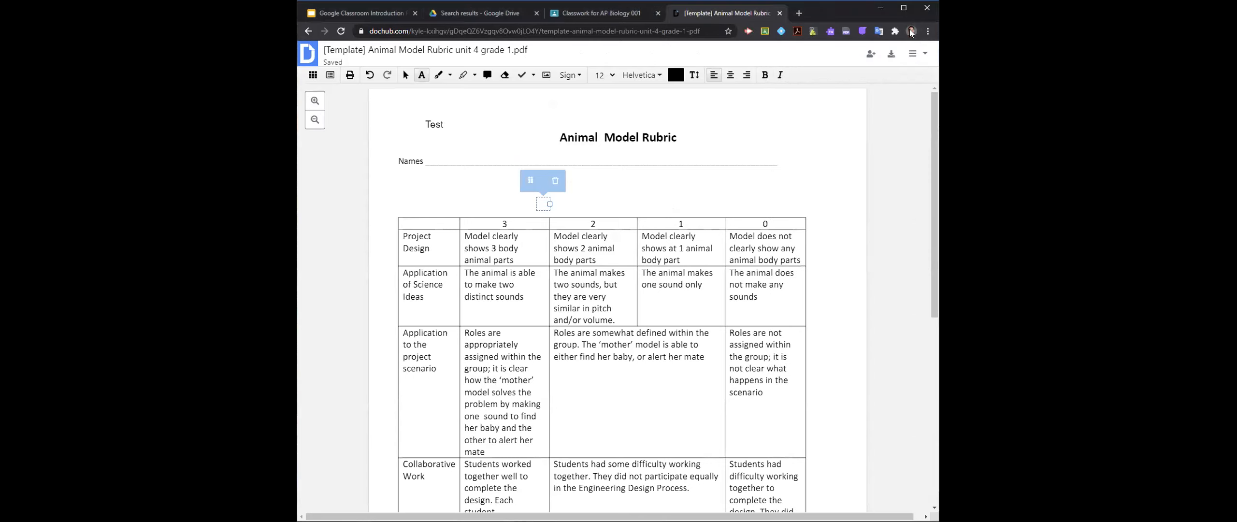
click(910, 30)
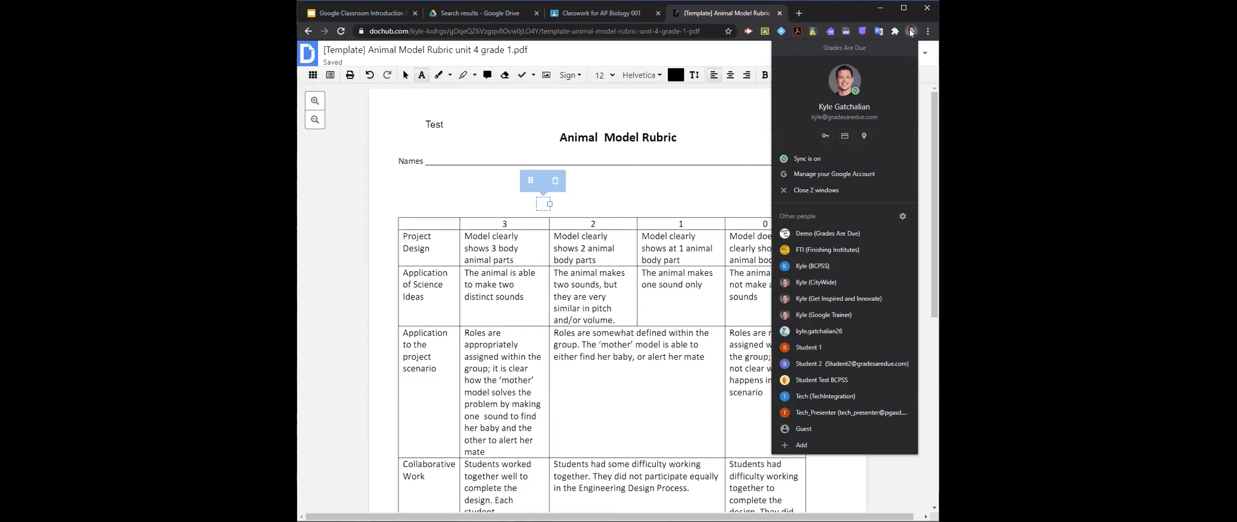
click(838, 282)
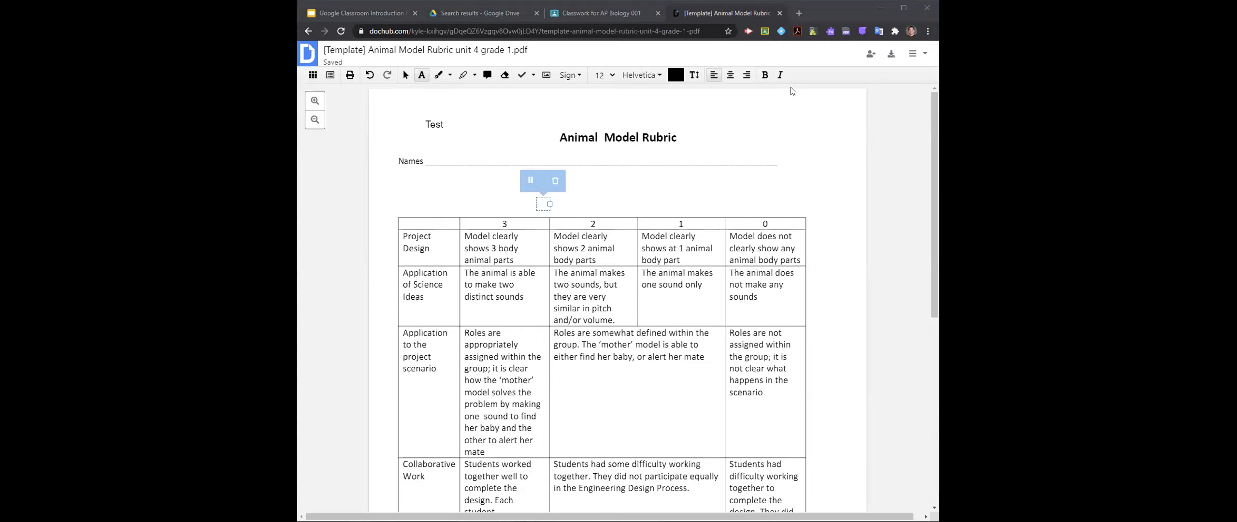
- Open Google Drive's My Drive in a new tab
click(798, 13)
click(876, 66)
click(883, 132)
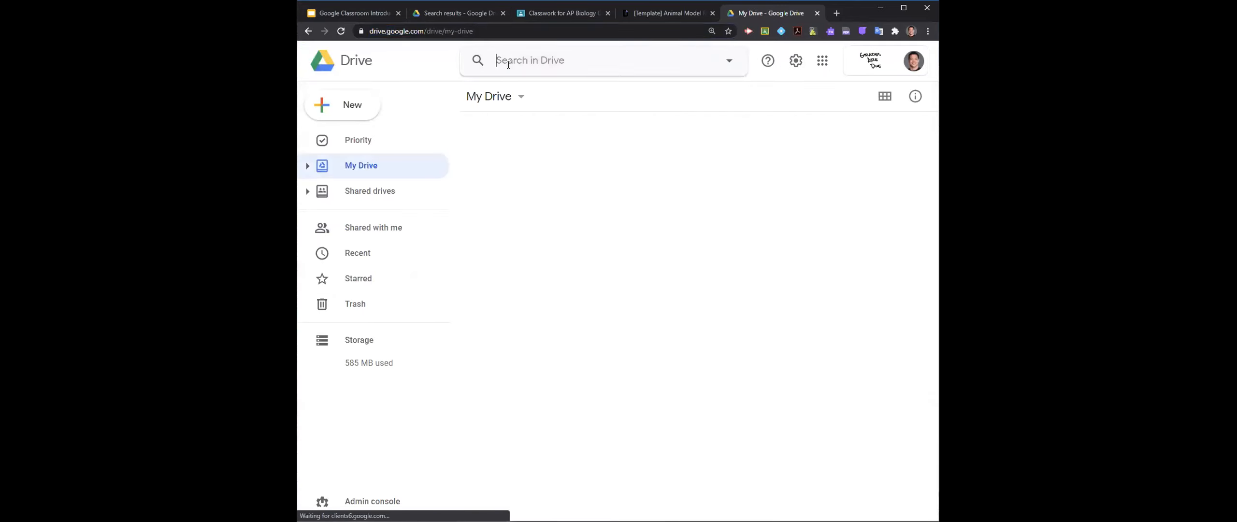
- Search Drive for "screencastify", look through the results and close the Drive tab
text(score)
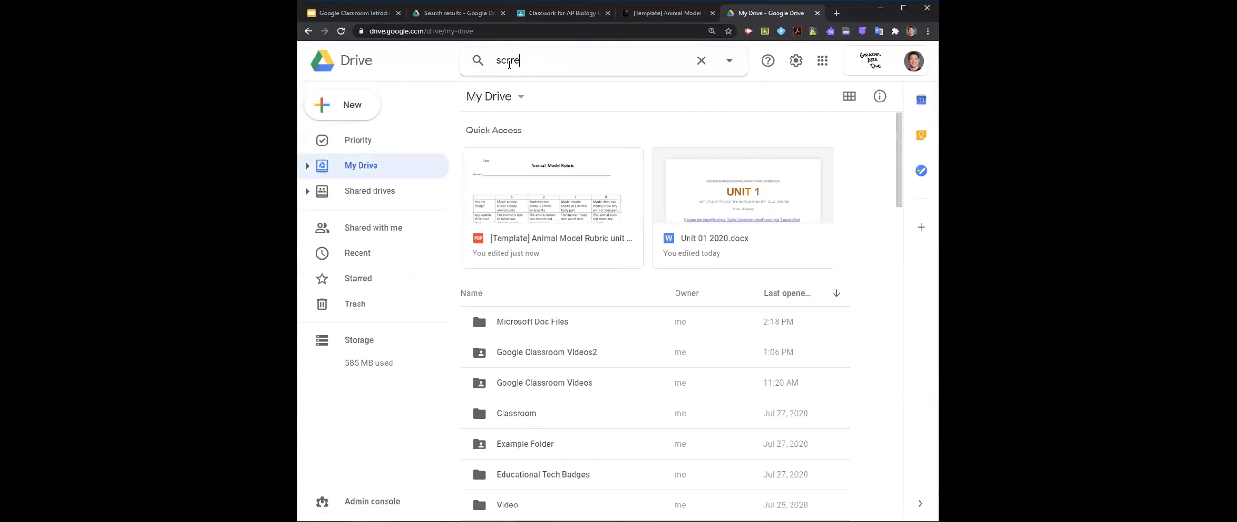
text(encastify)
key(Return)
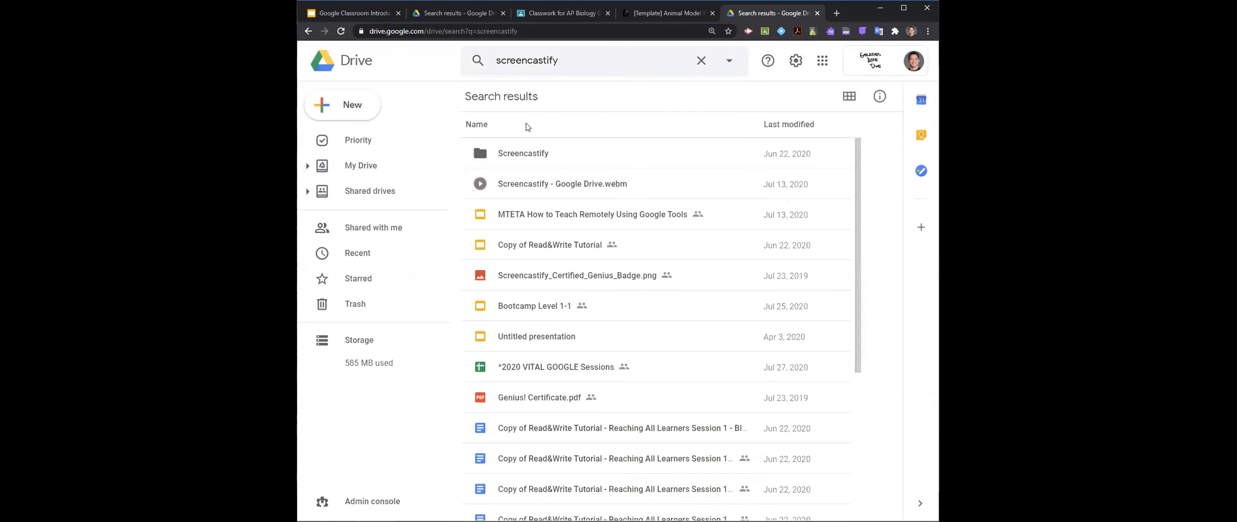
scroll(468, 317, down, 5)
scroll(476, 313, up, 5)
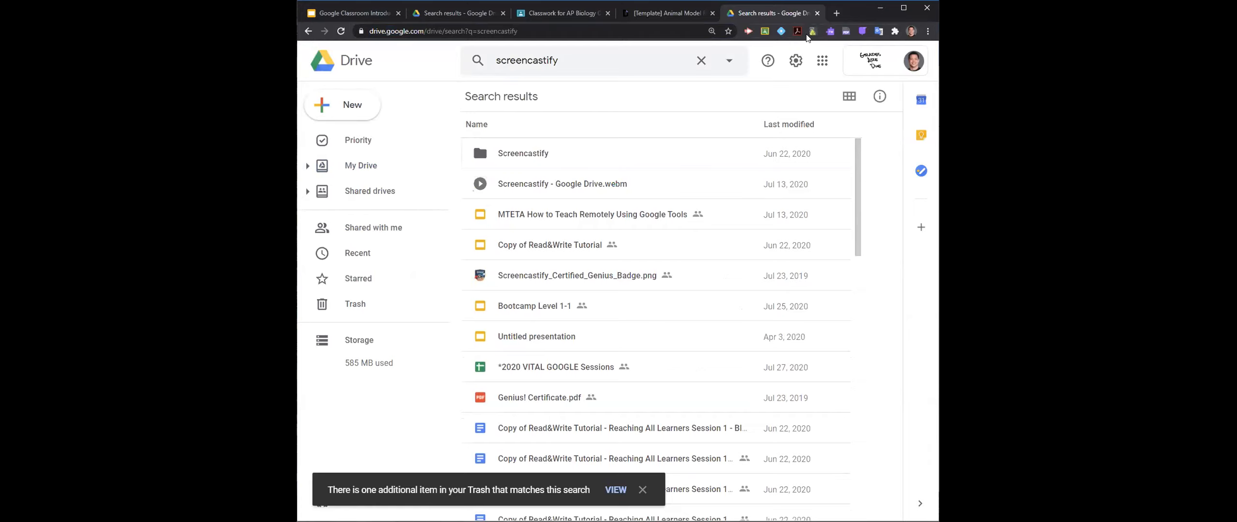
click(817, 14)
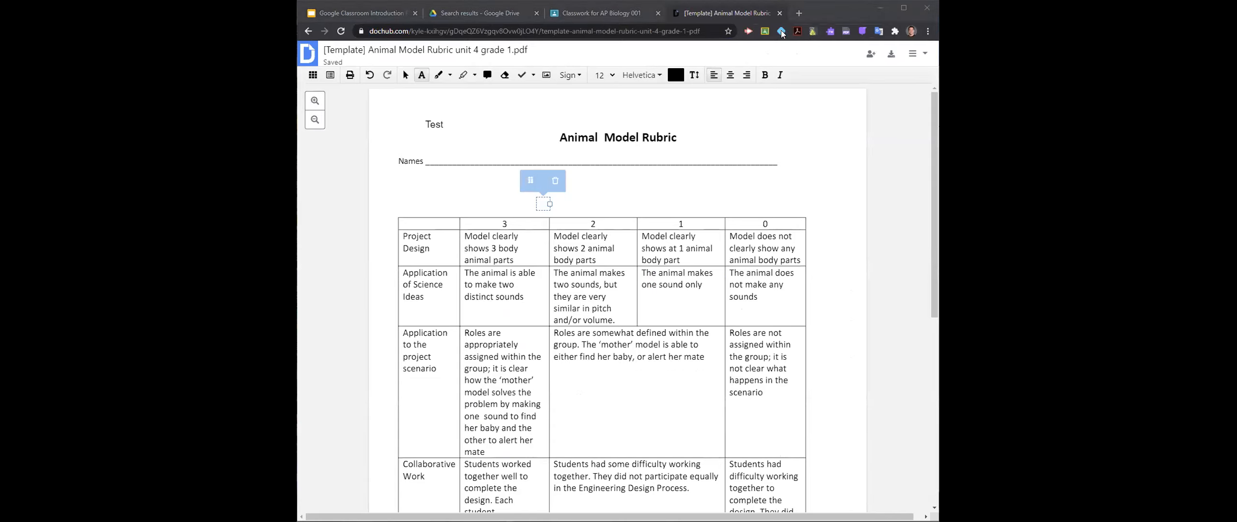
- Find the Chrome Web Store with a web search in a new tab and open its Extensions page
key(ctrl+t)
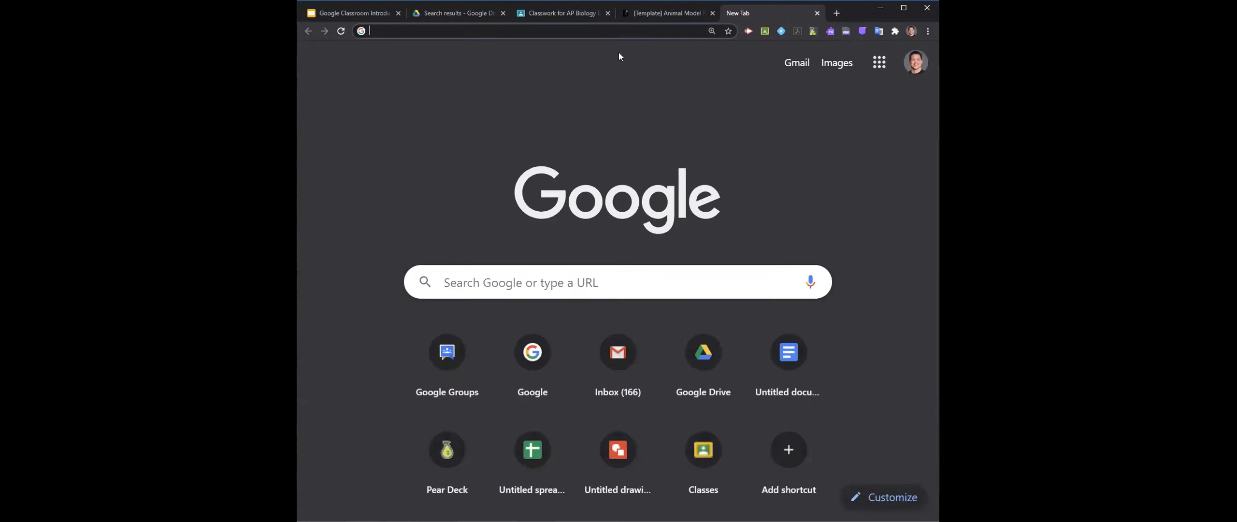
text(chrome web)
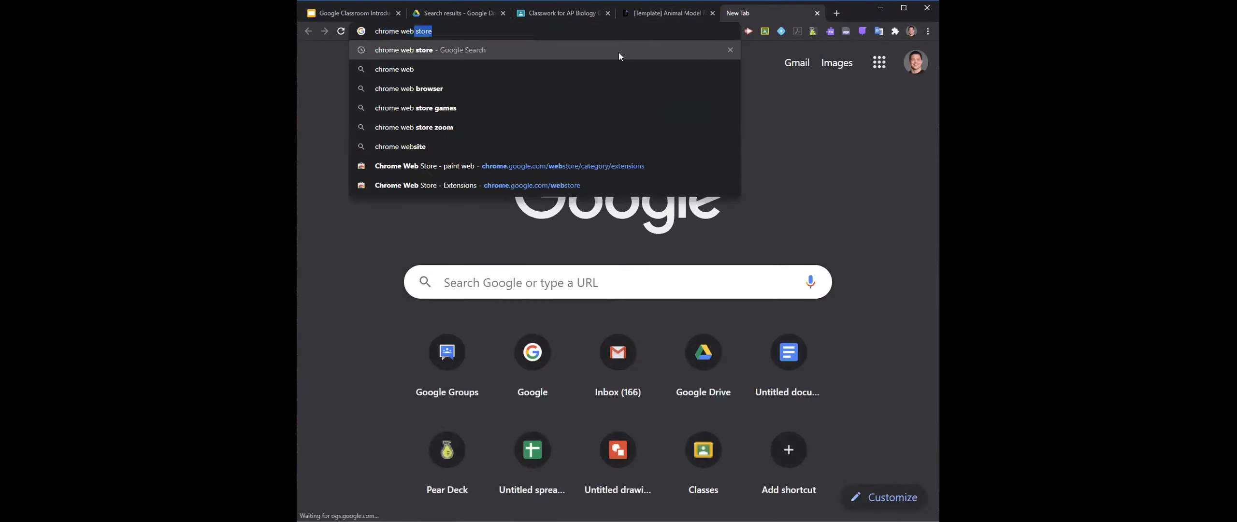
key(Return)
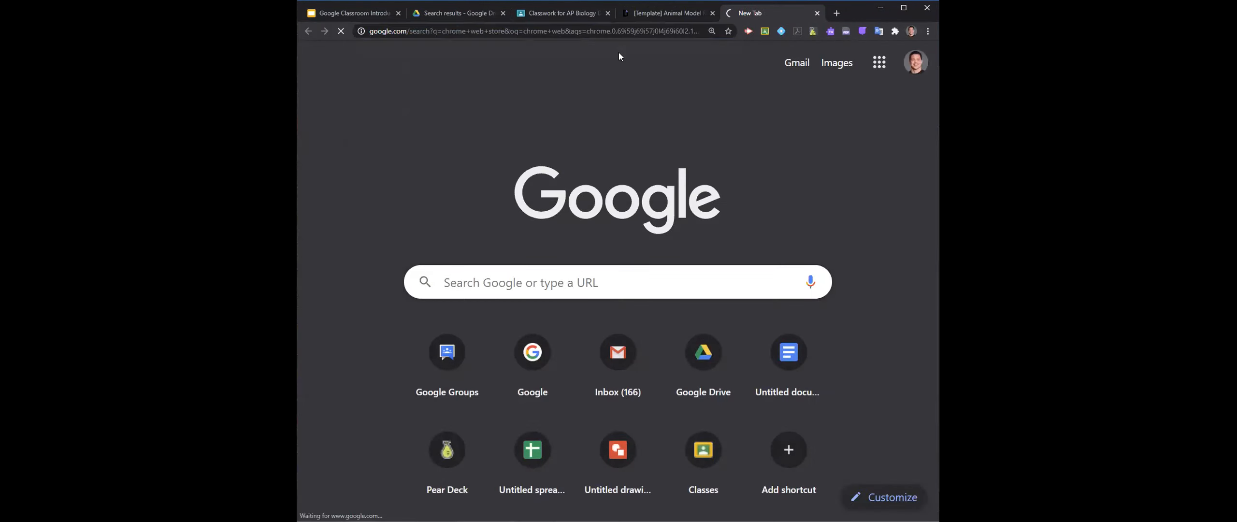
click(502, 155)
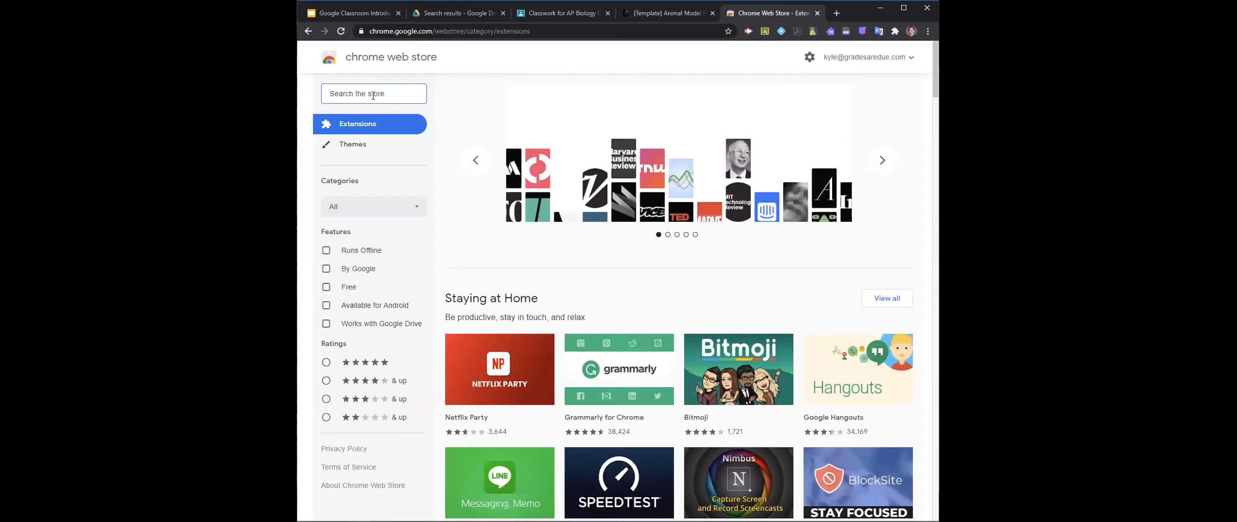
- Search the store for "screencastify", open the Screencastify - Screen Video Recorder page and select its web address
click(912, 33)
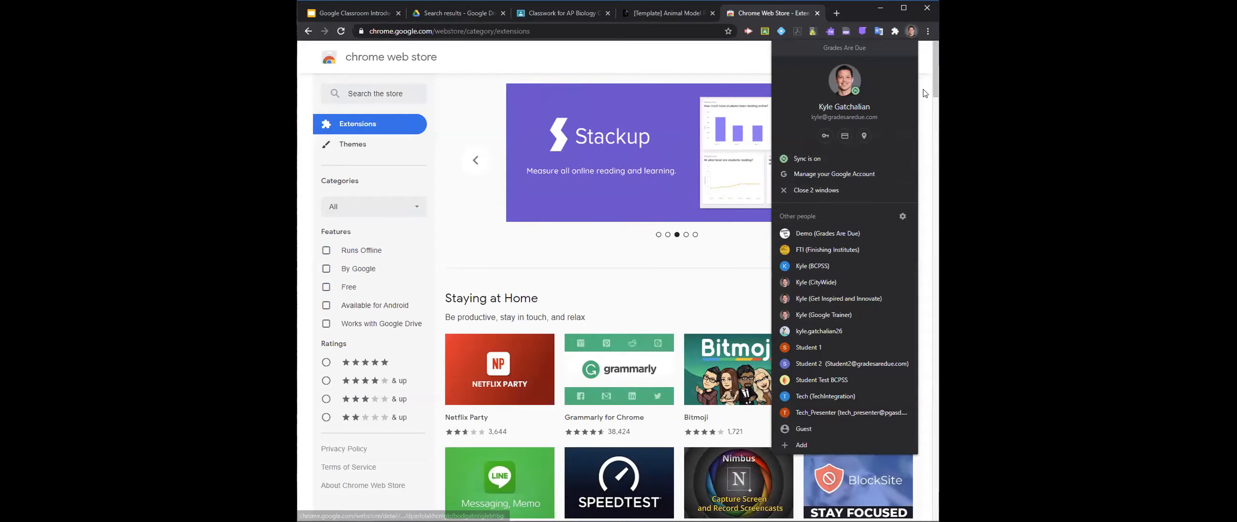
click(401, 94)
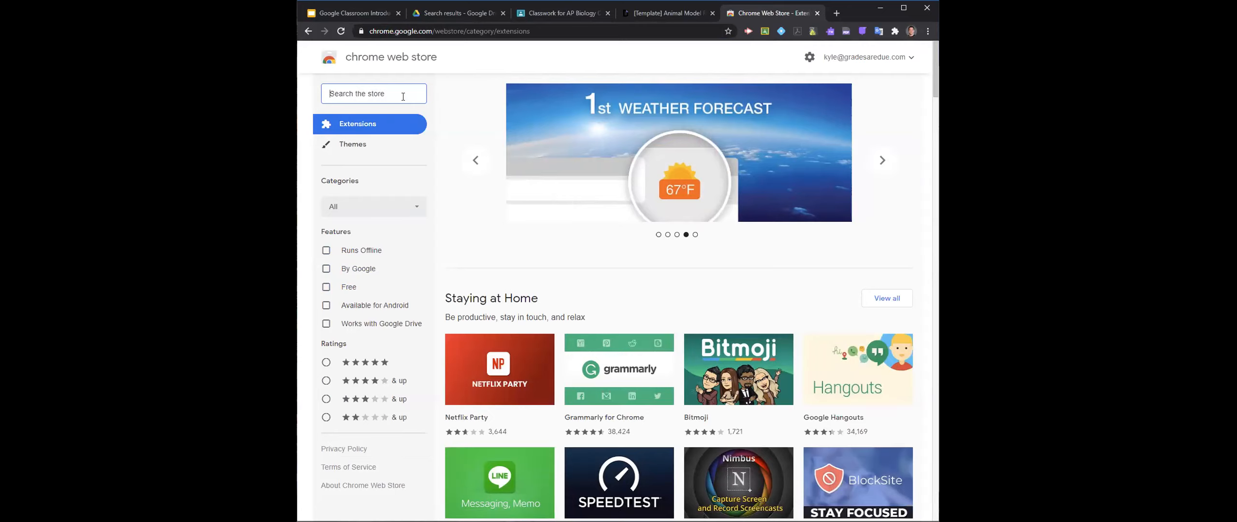
text(screencastif)
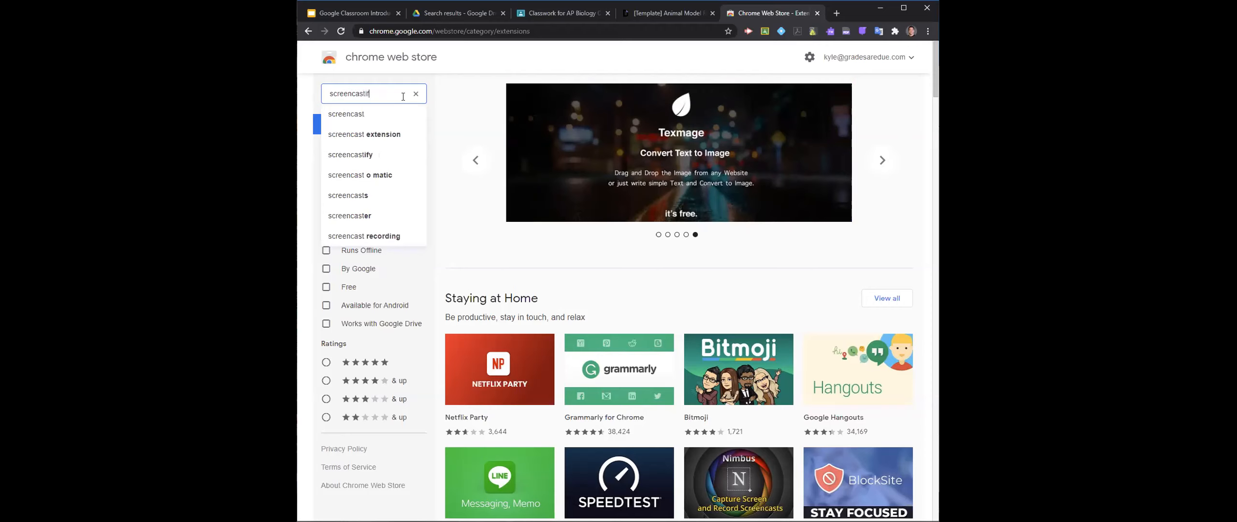
text(y)
key(Return)
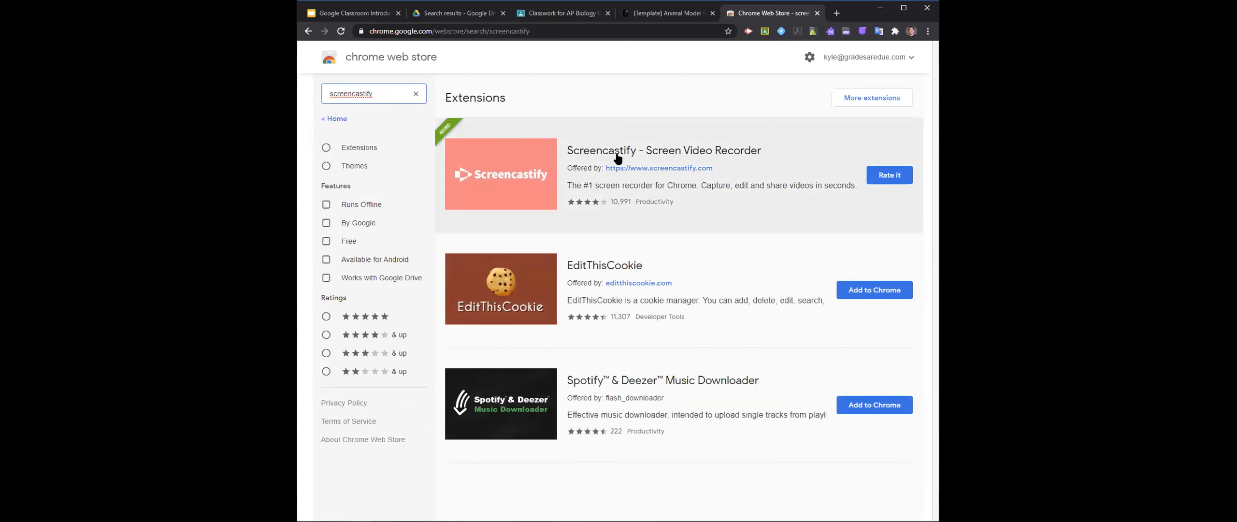
click(573, 138)
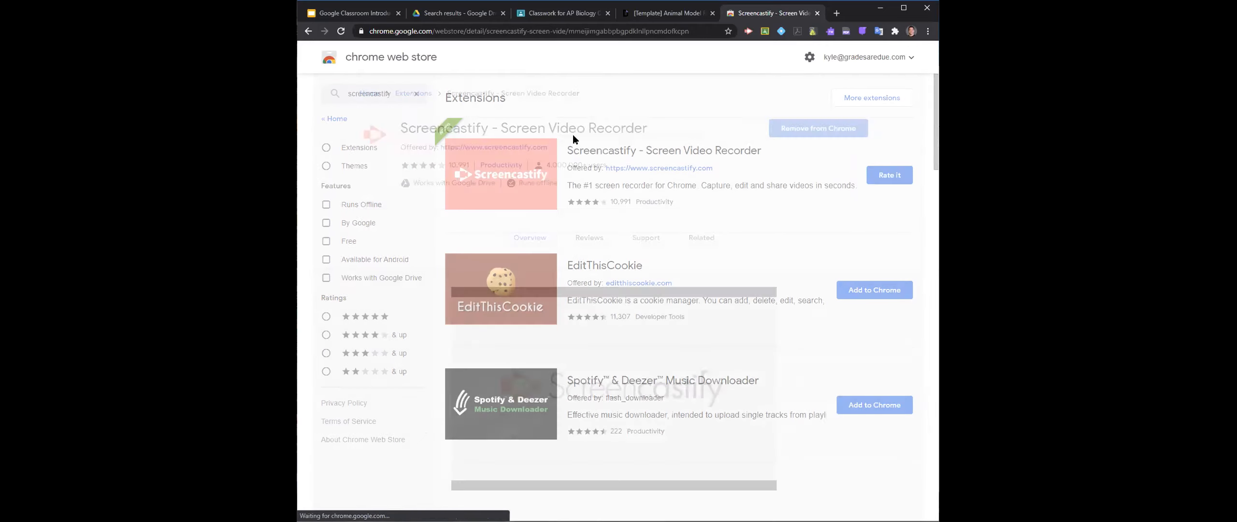
click(516, 32)
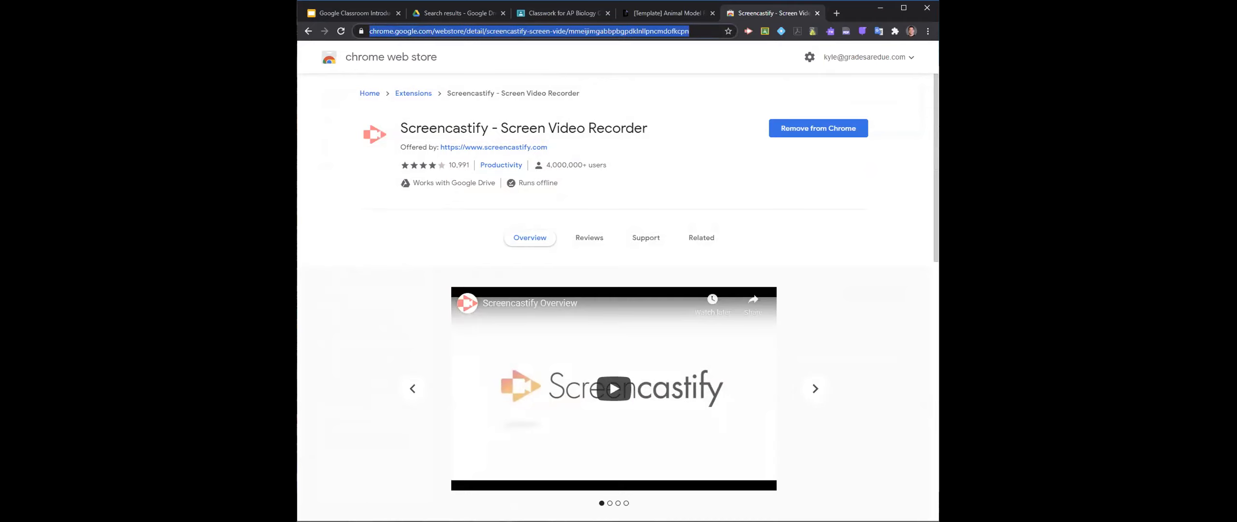
key(alt+Tab)
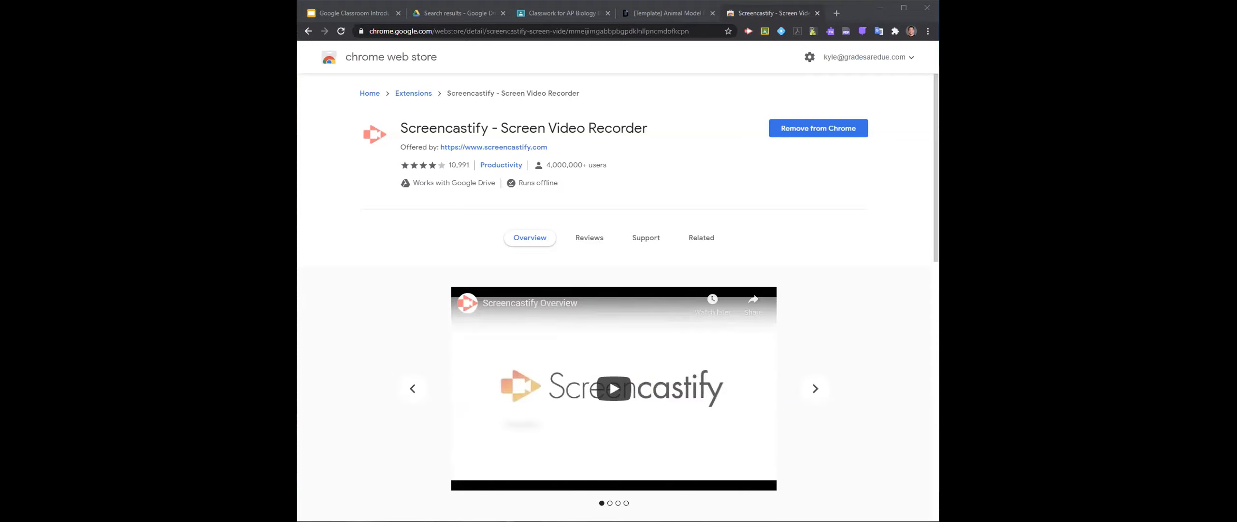
- Open Google Drive's Shared with me list in a new tab, reverse its name sorting and browse the files
click(837, 13)
click(879, 62)
click(891, 139)
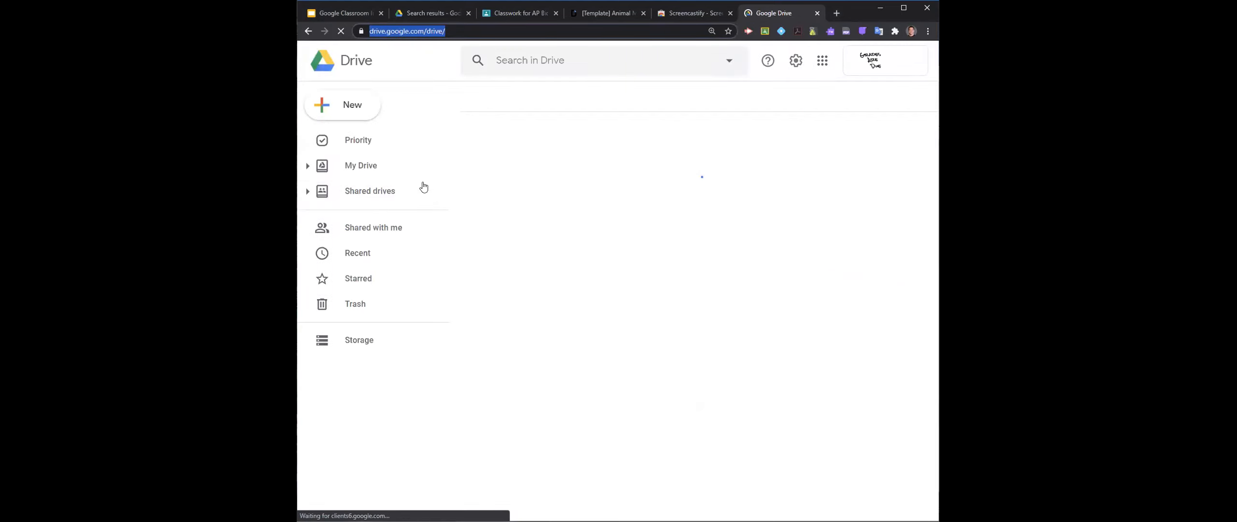
click(377, 236)
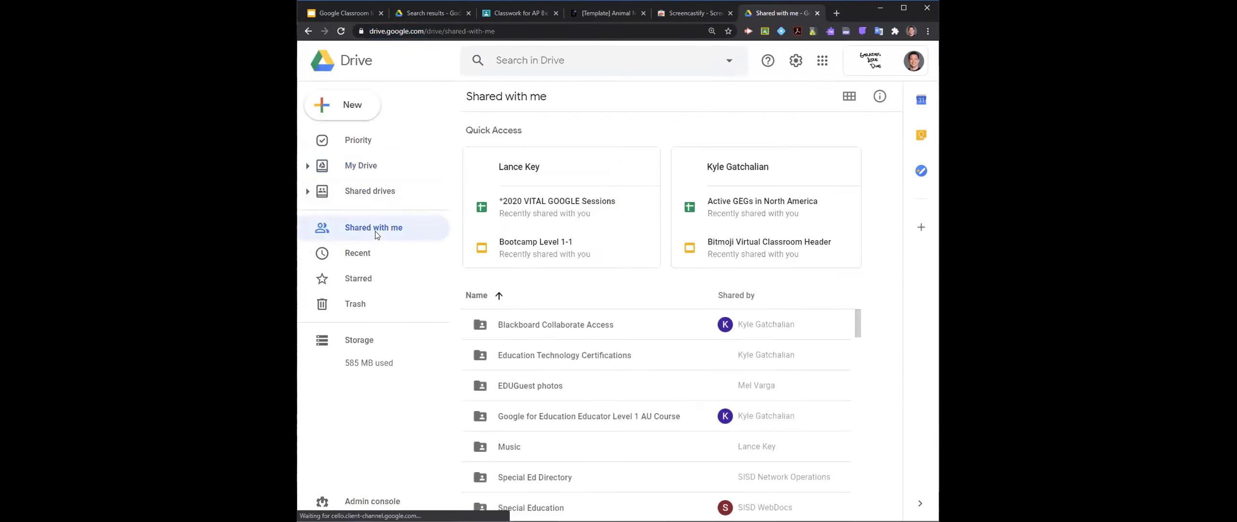
click(549, 291)
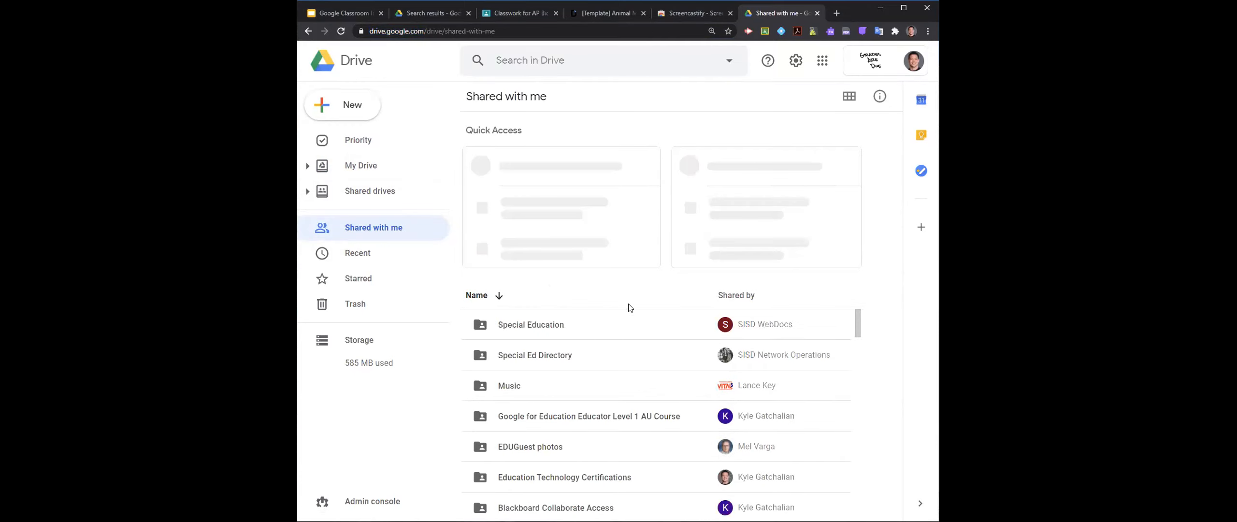
drag(858, 323, 848, 351)
scroll(560, 414, down, 12)
scroll(561, 413, up, 12)
- Search all of Drive for "screencastify", examine the matching files and close this tab
click(566, 60)
text(screenc)
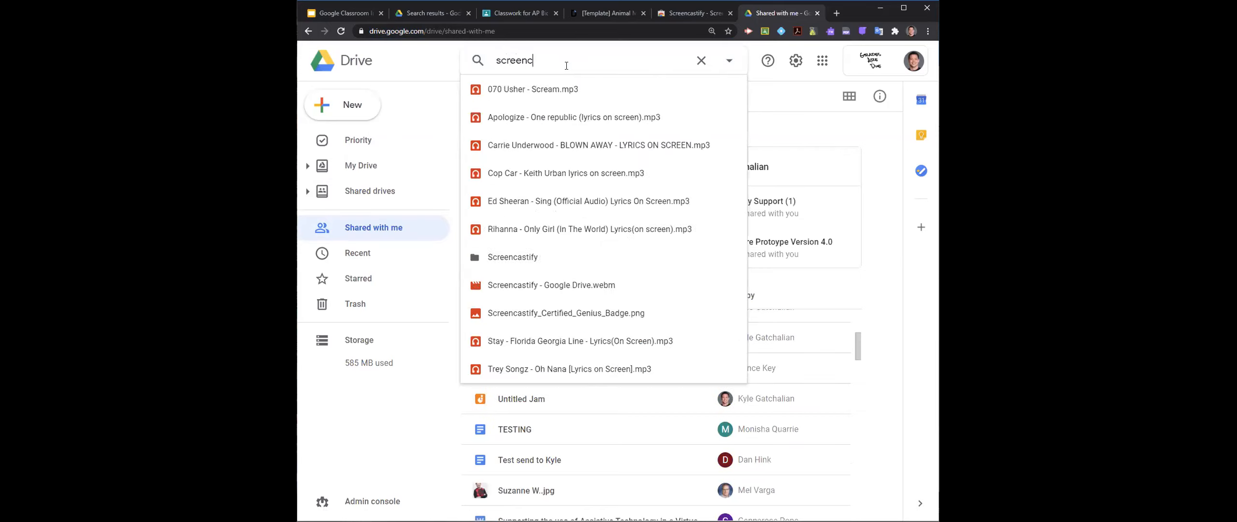
text(astify)
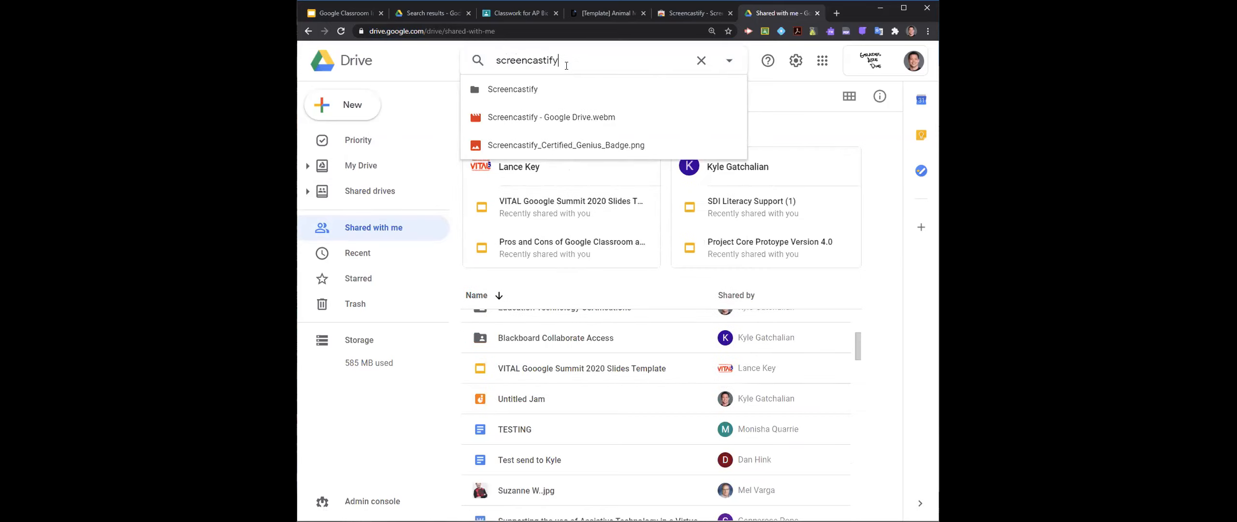
key(Return)
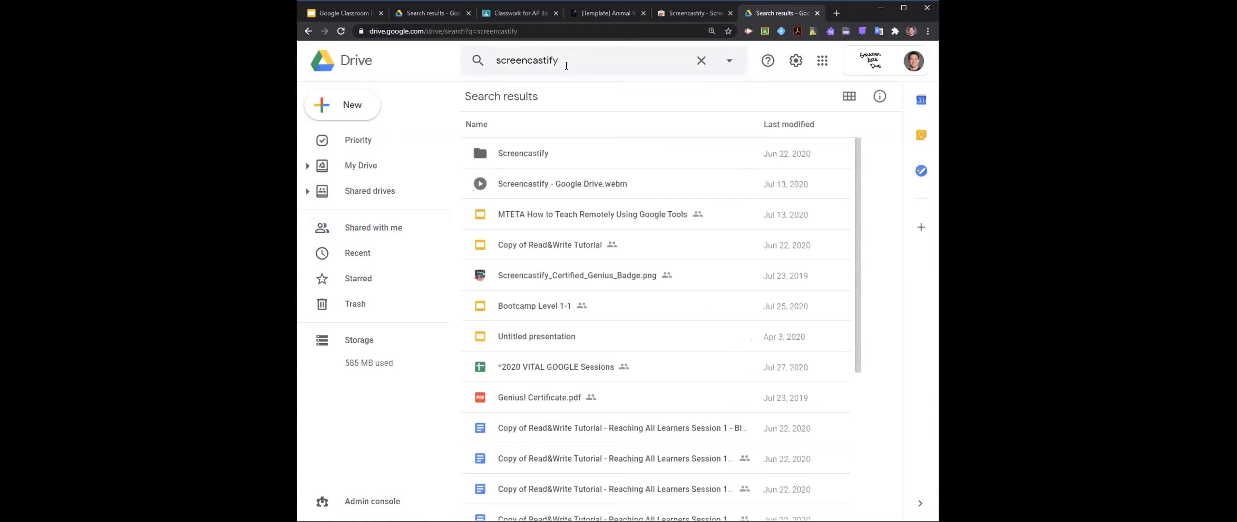
scroll(584, 245, down, 5)
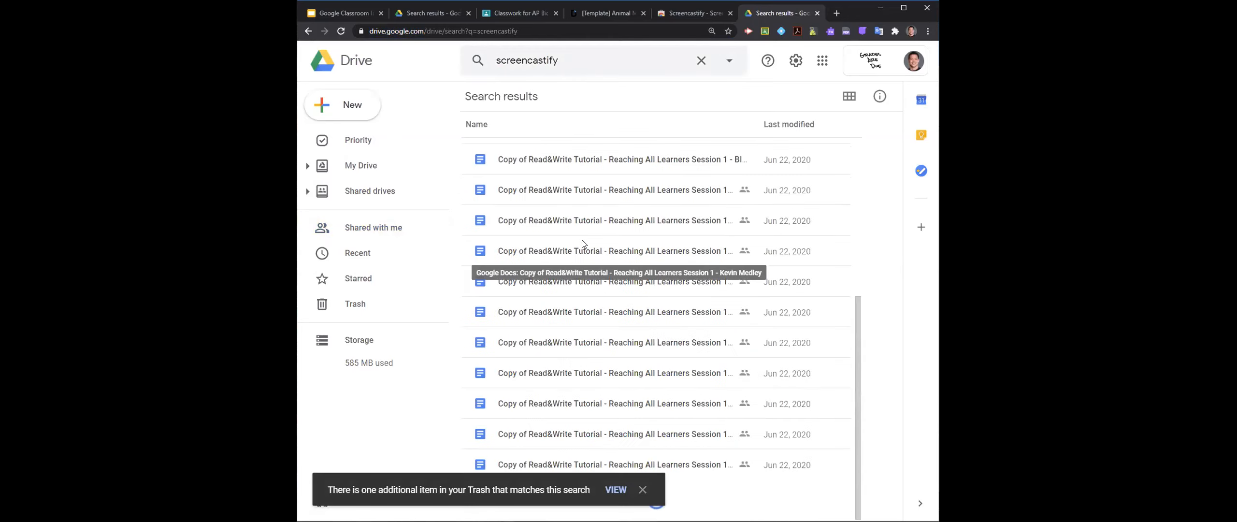
scroll(593, 240, down, 1)
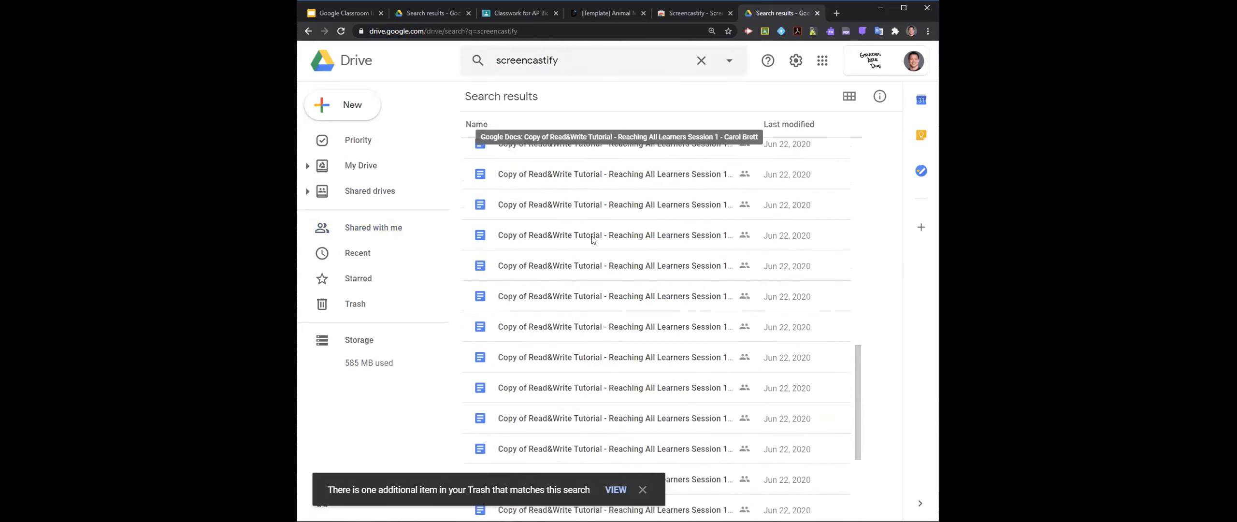
scroll(602, 230, up, 6)
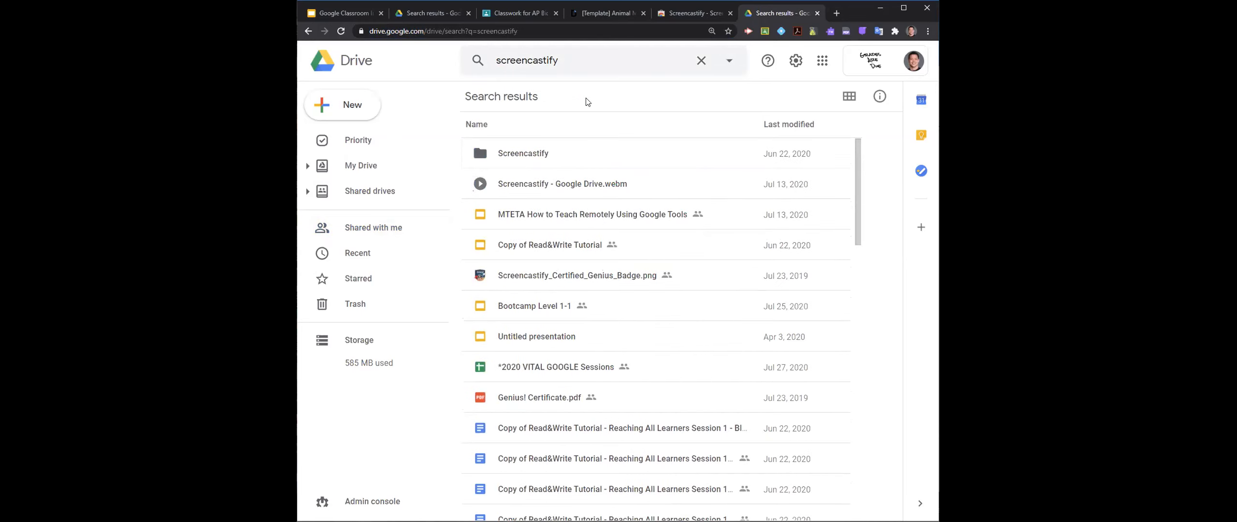
click(817, 13)
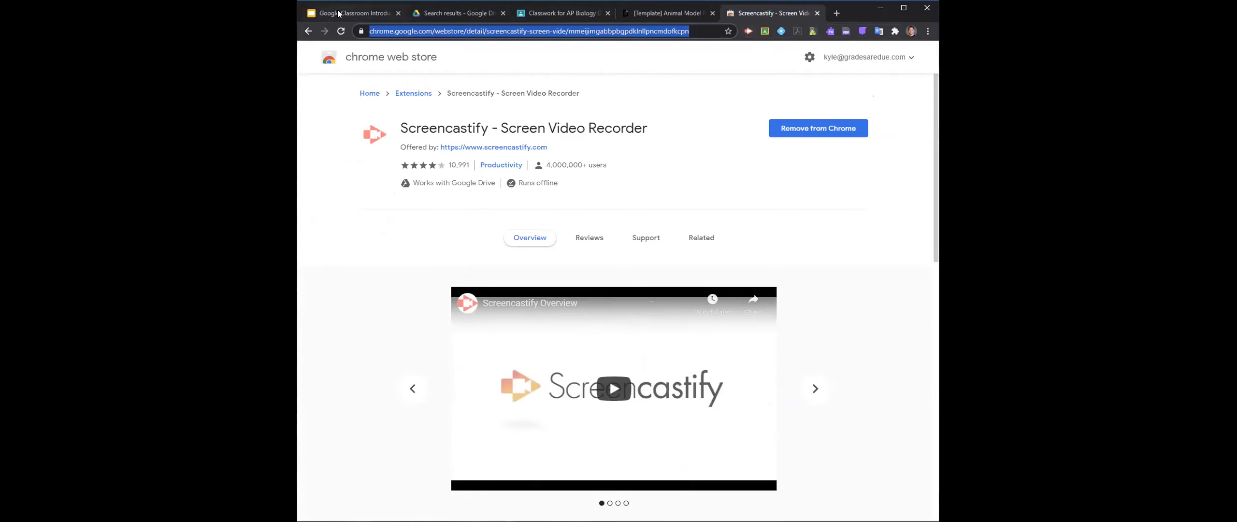
- Open slides.google.com in a new tab and create a blank presentation without the Themes pane
click(838, 13)
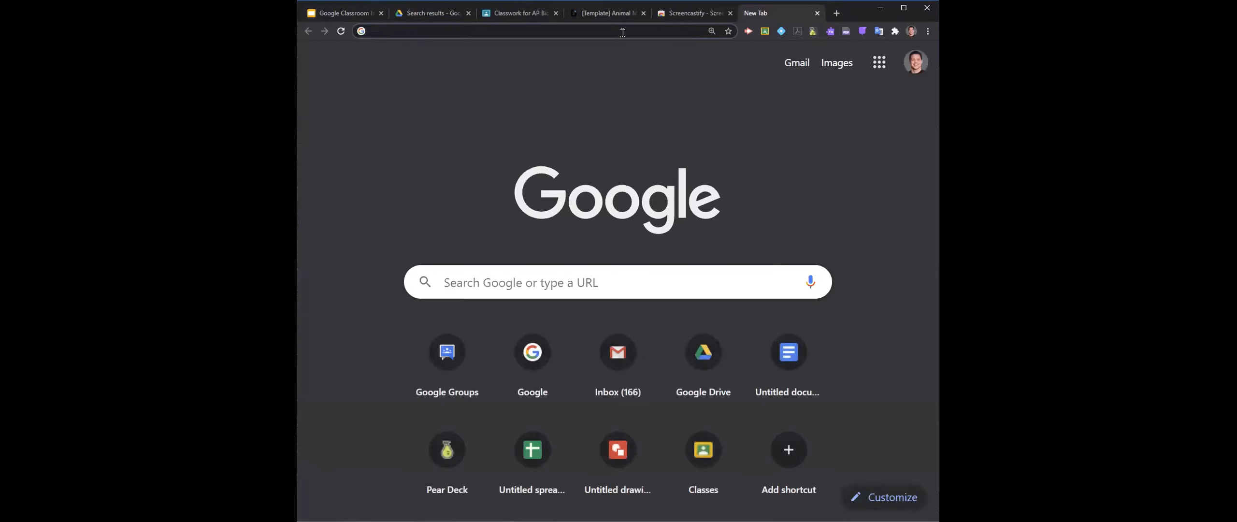
text(slides.google.com)
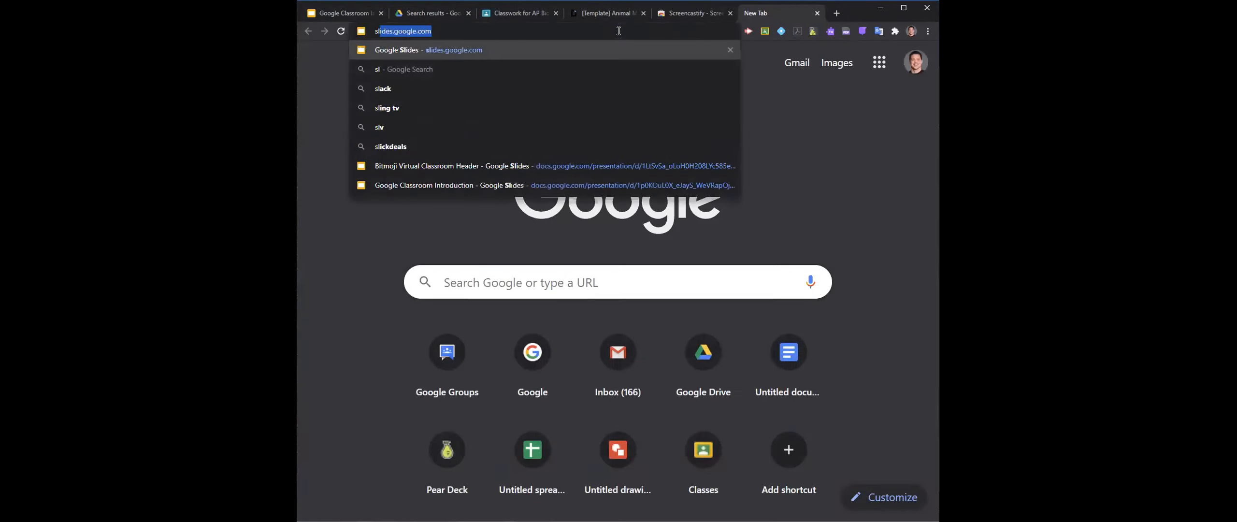
key(Return)
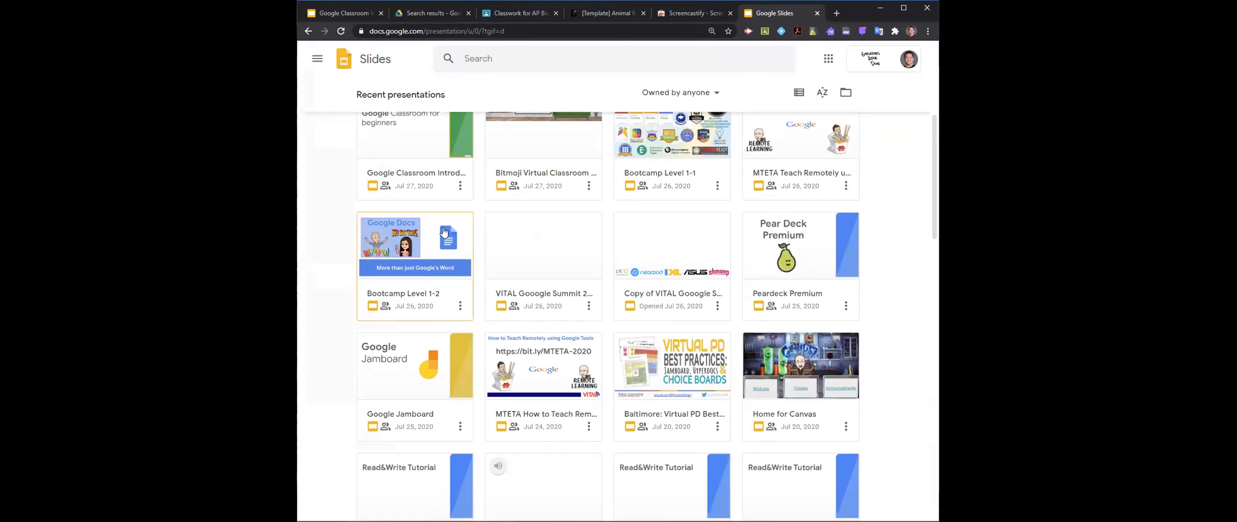
scroll(443, 232, down, 5)
scroll(442, 229, up, 5)
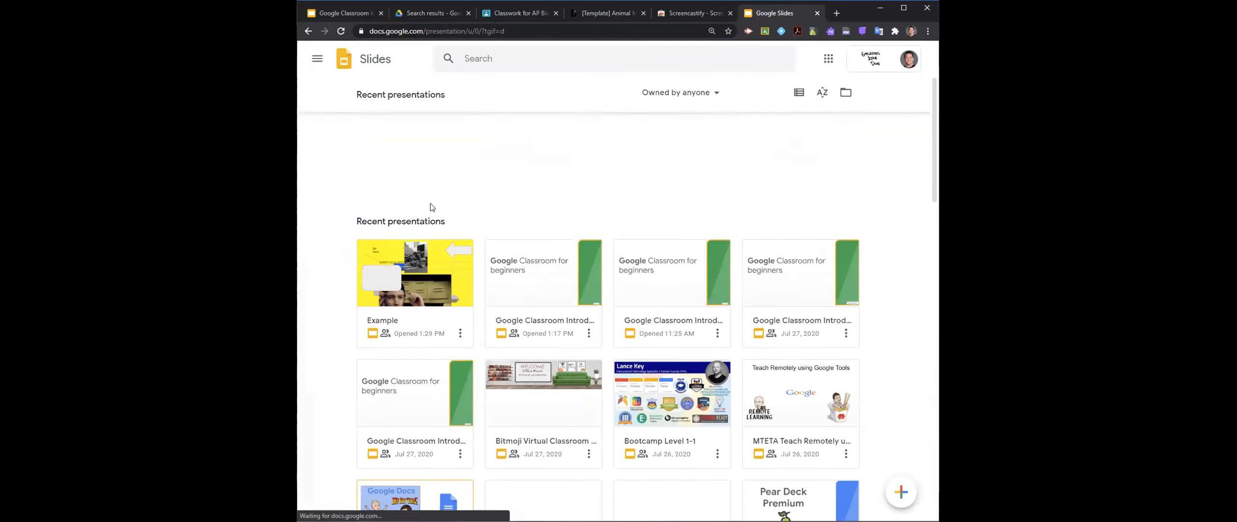
click(411, 142)
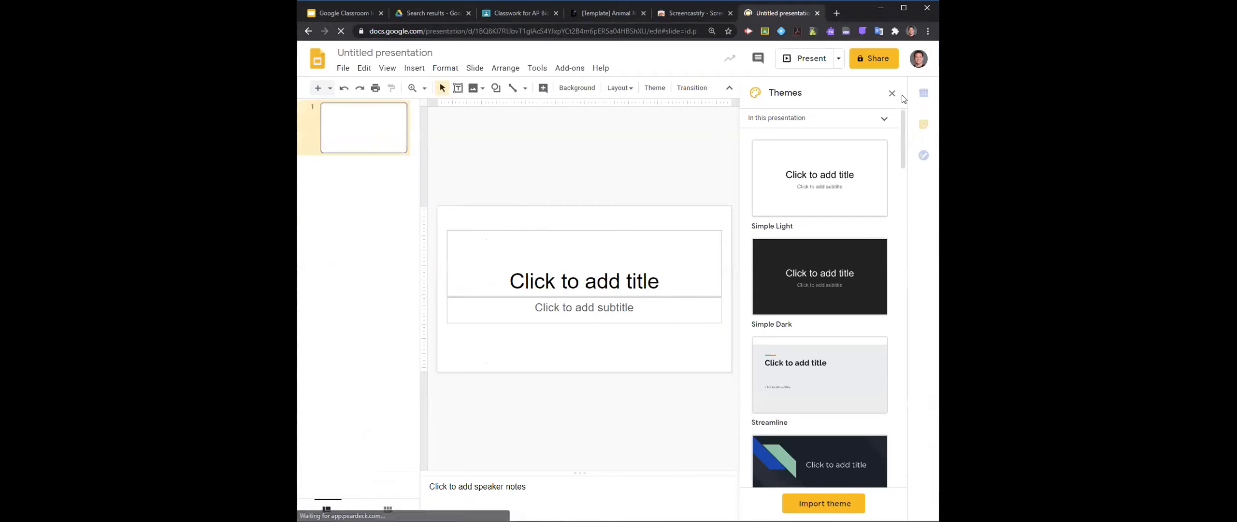
click(892, 94)
- Enter "Test" as the first slide's title, leave the subtitle empty and deselect the text boxes
click(658, 244)
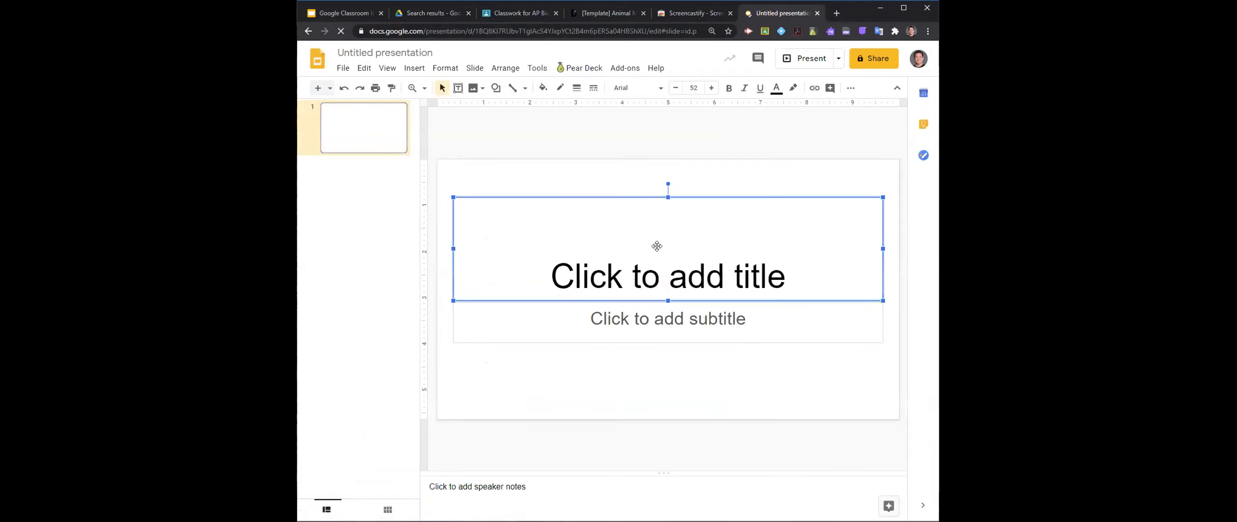
text(Test)
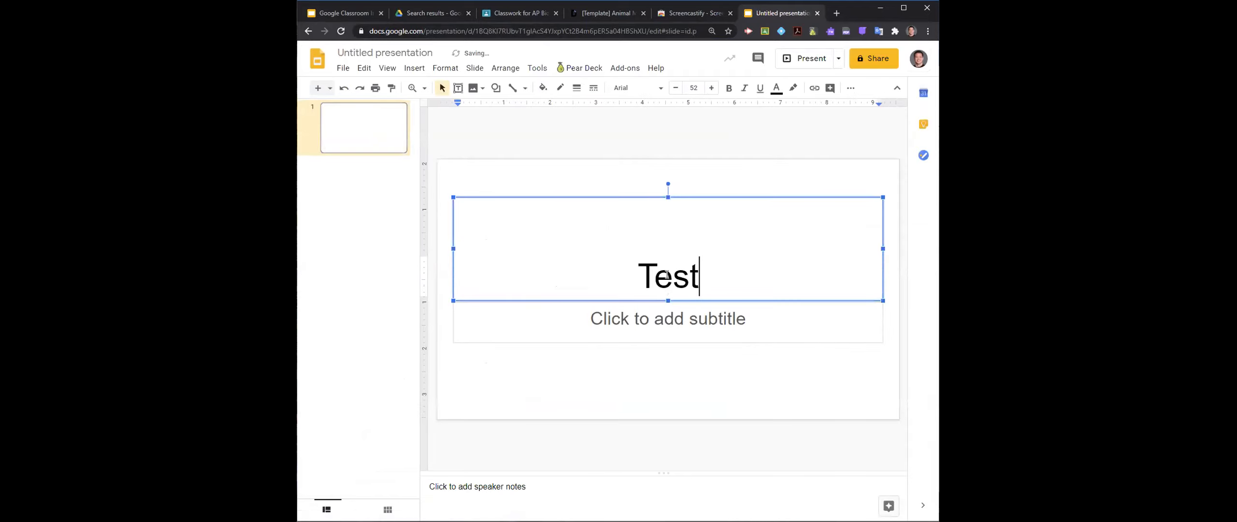
click(560, 313)
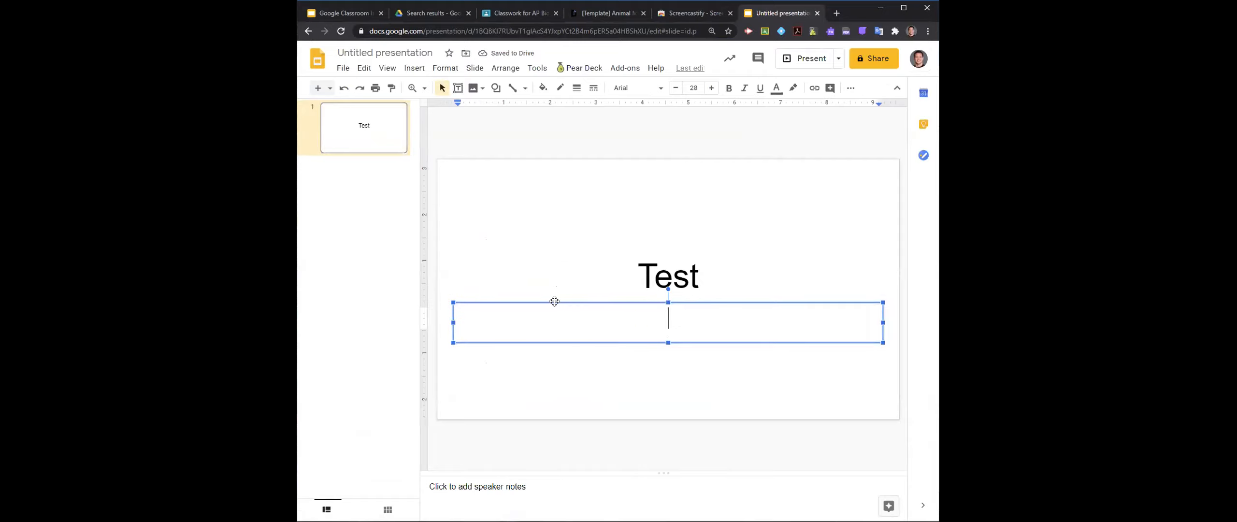
key(Escape)
key(Escape)
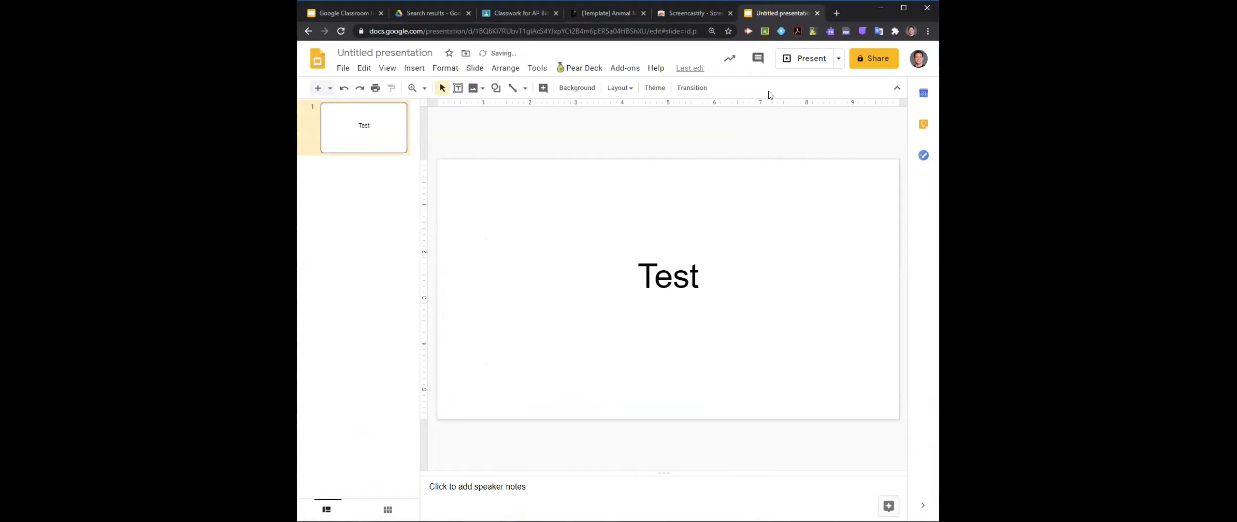
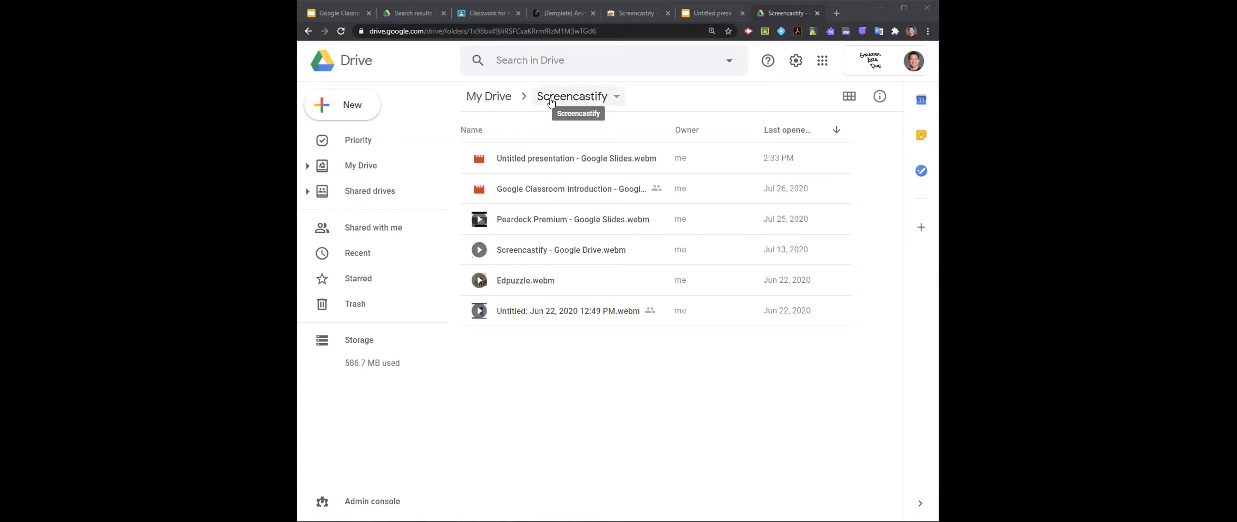
- Go to My Drive from the Screencastify folder, open the Shared with me list and browse its files
click(348, 65)
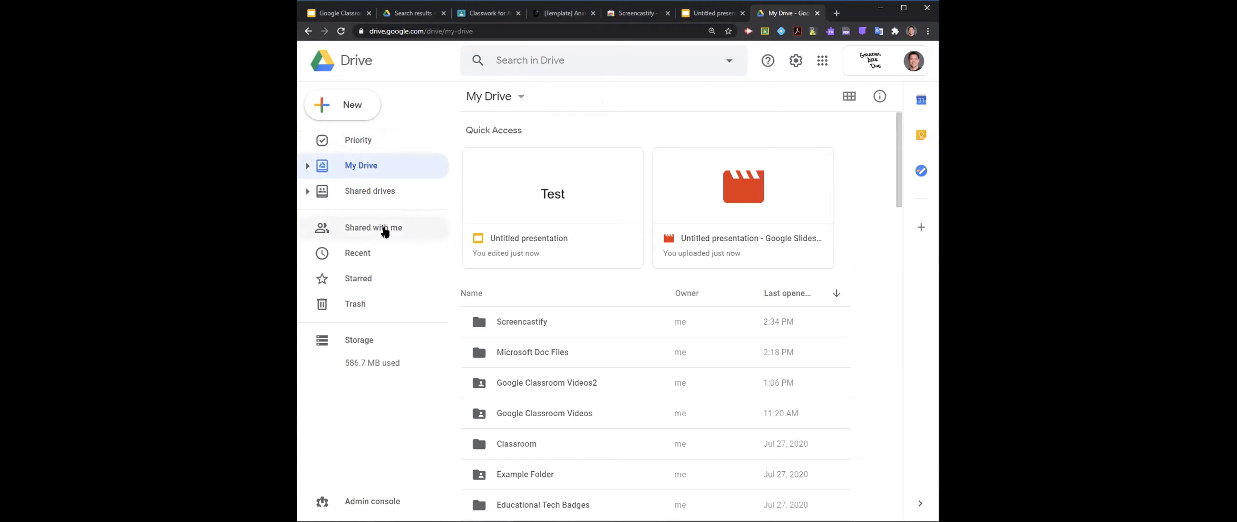
click(386, 232)
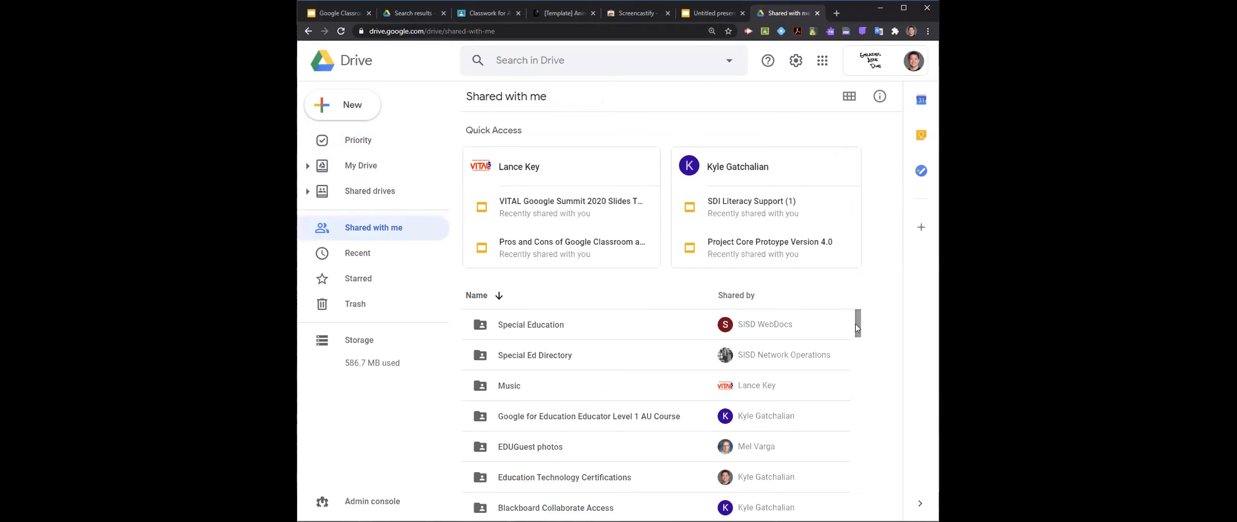
scroll(857, 328, down, 10)
scroll(658, 325, down, 3)
scroll(659, 325, down, 3)
scroll(659, 324, up, 6)
scroll(658, 325, up, 8)
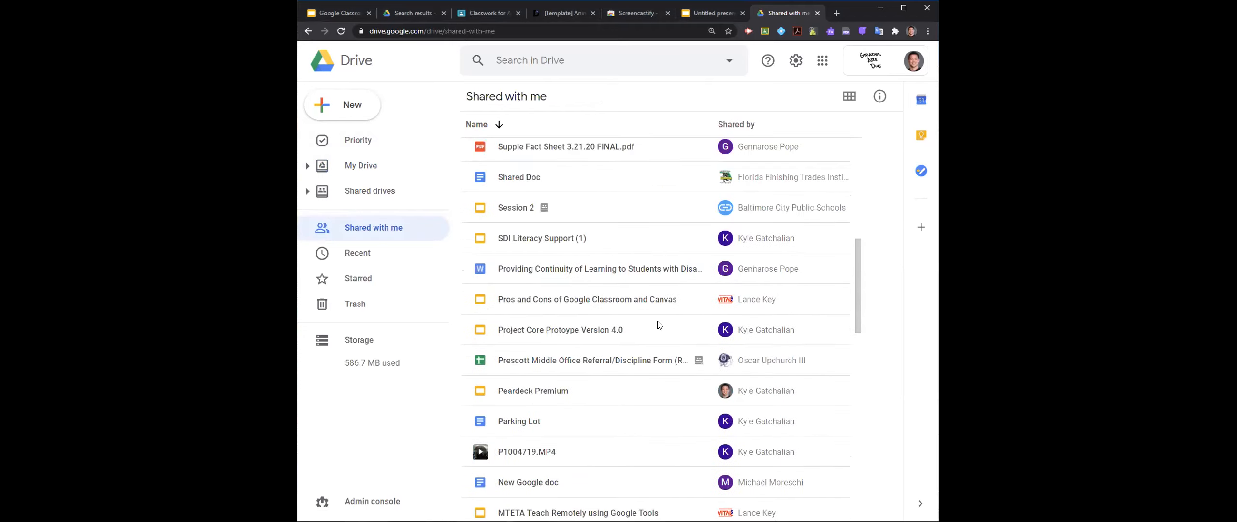
scroll(658, 325, up, 10)
scroll(658, 325, down, 5)
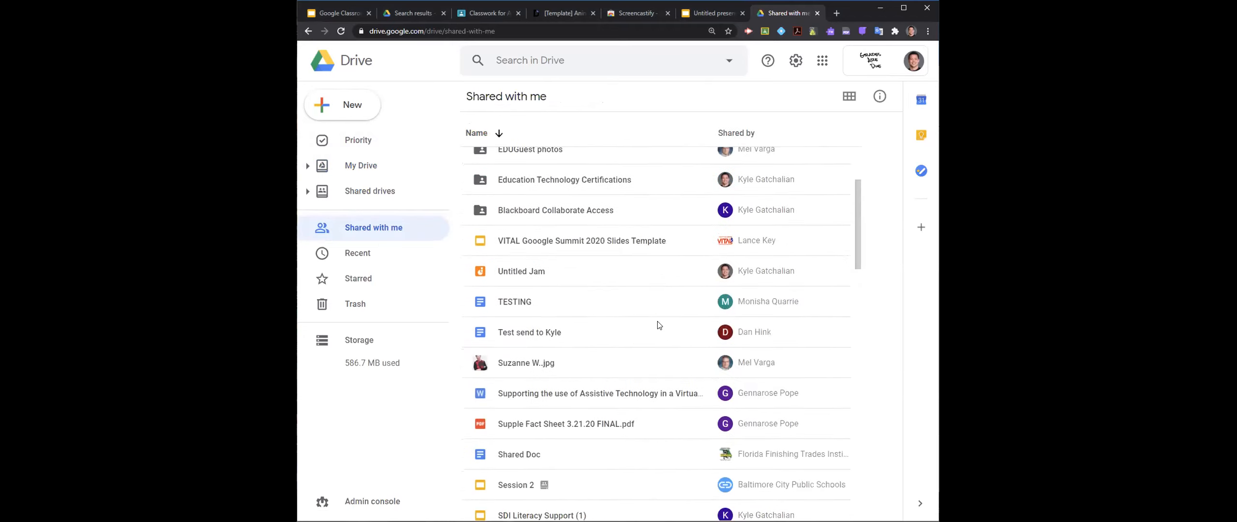
scroll(658, 325, up, 5)
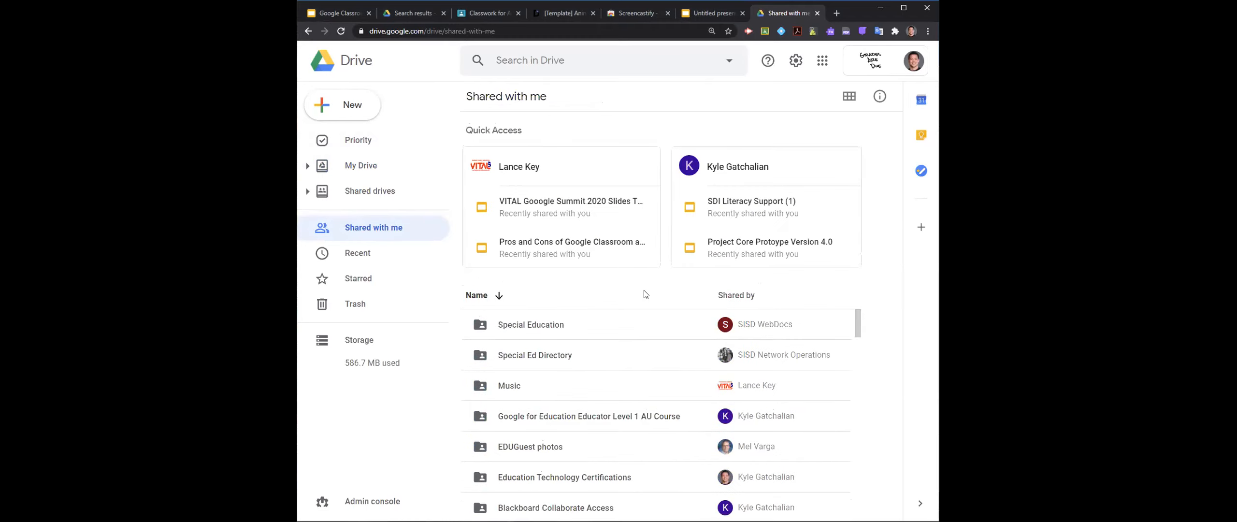
- Search Drive for "screencastify"
click(529, 61)
text(screencastify)
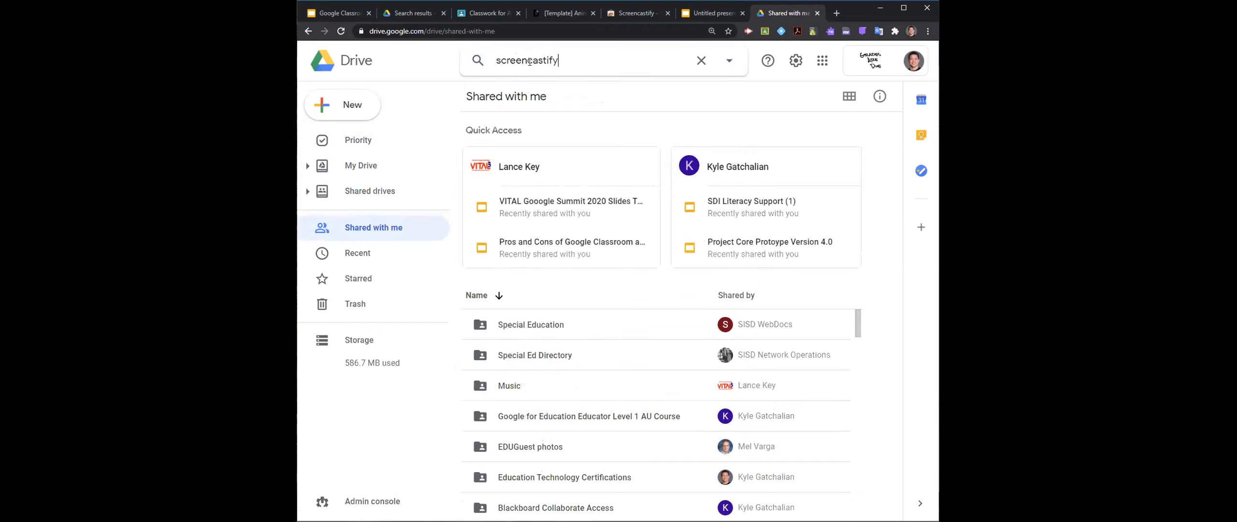
key(Return)
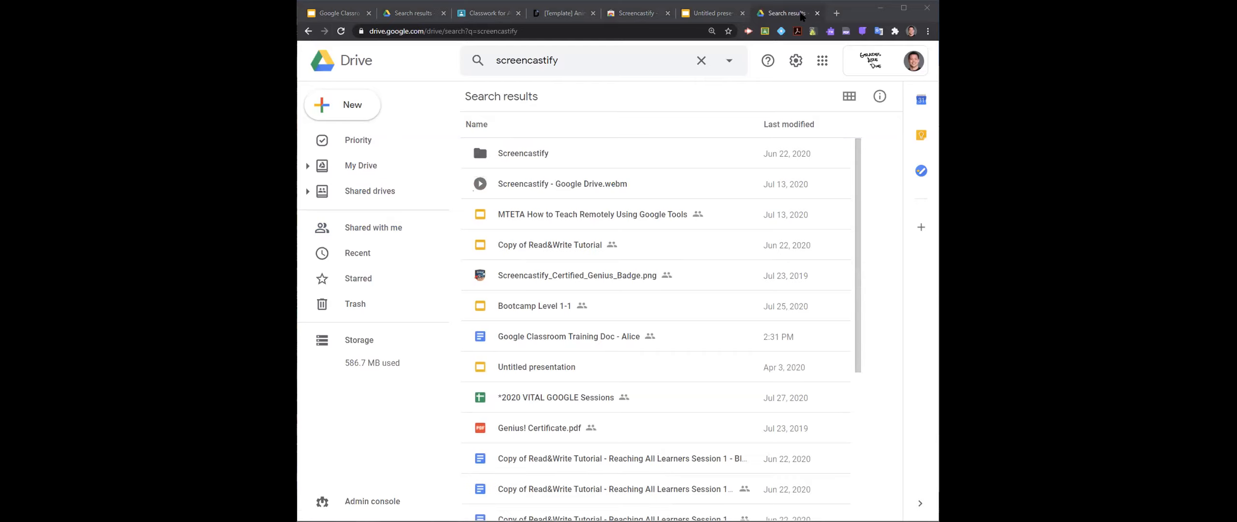
- Open the Screencastify Tutorial presentation in a new browser tab using the copied link
click(837, 14)
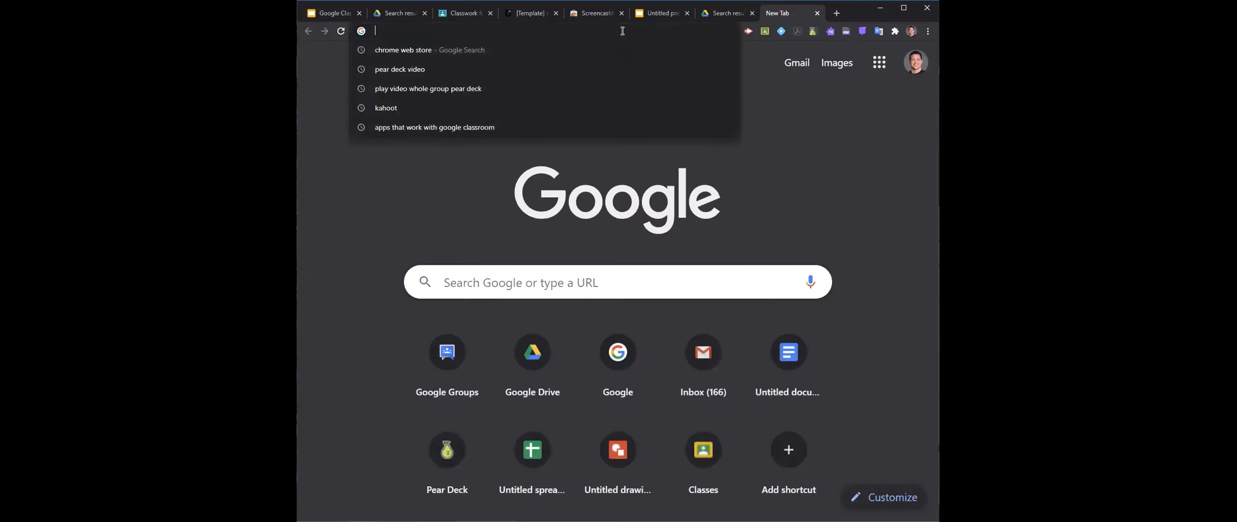
key(Return)
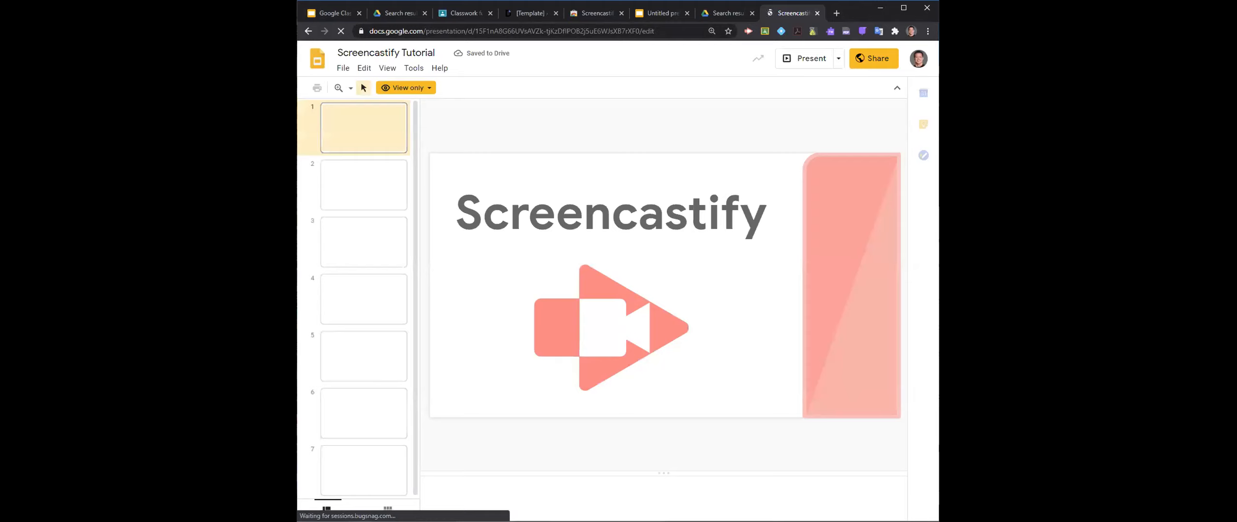
- Display the Quick-start to Screencastify slide and look through the remaining slide thumbnails to the end of the deck
click(372, 182)
scroll(372, 194, down, 3)
scroll(371, 213, down, 5)
scroll(369, 218, down, 9)
scroll(369, 224, down, 1)
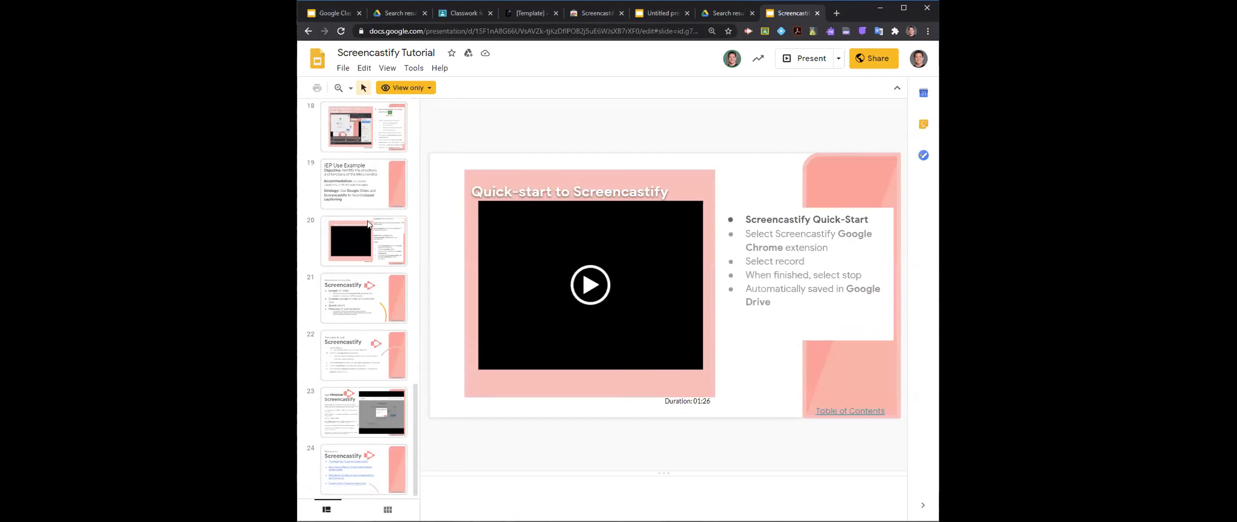
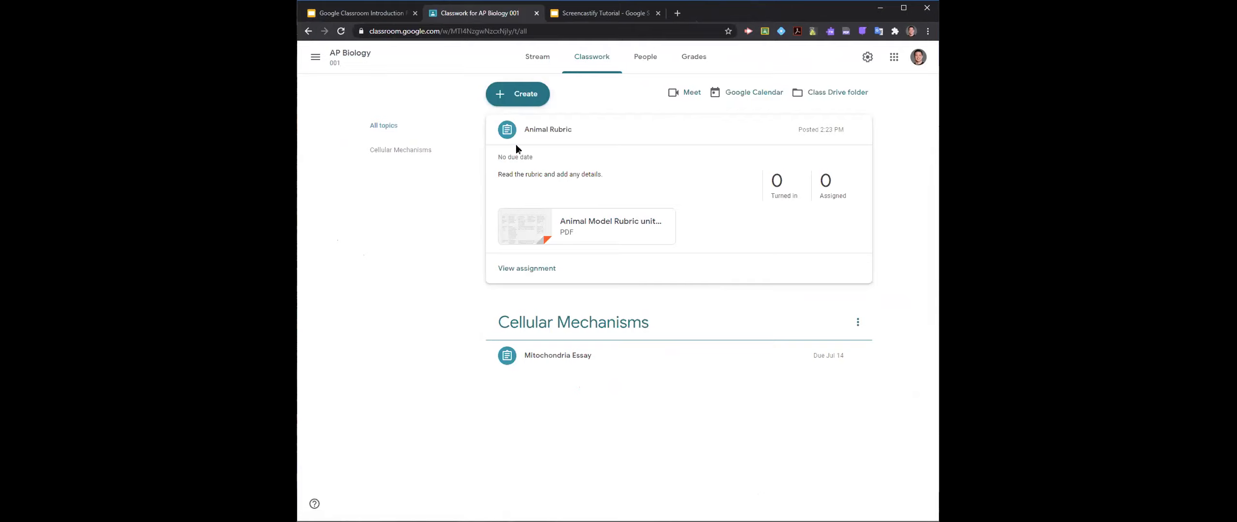
- Open the Animal Rubric assignment for editing
click(858, 130)
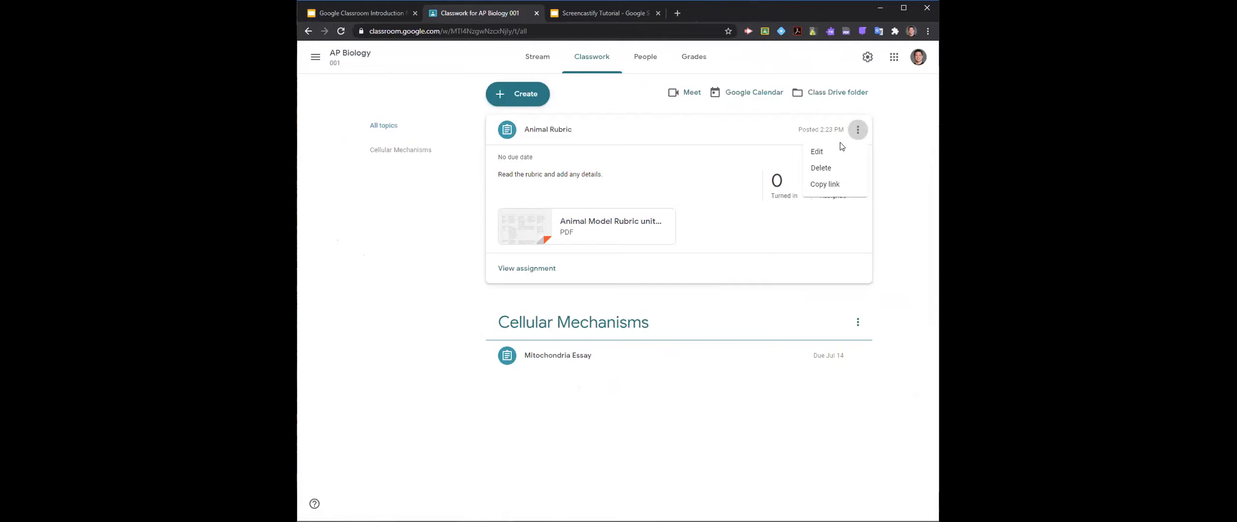
click(842, 153)
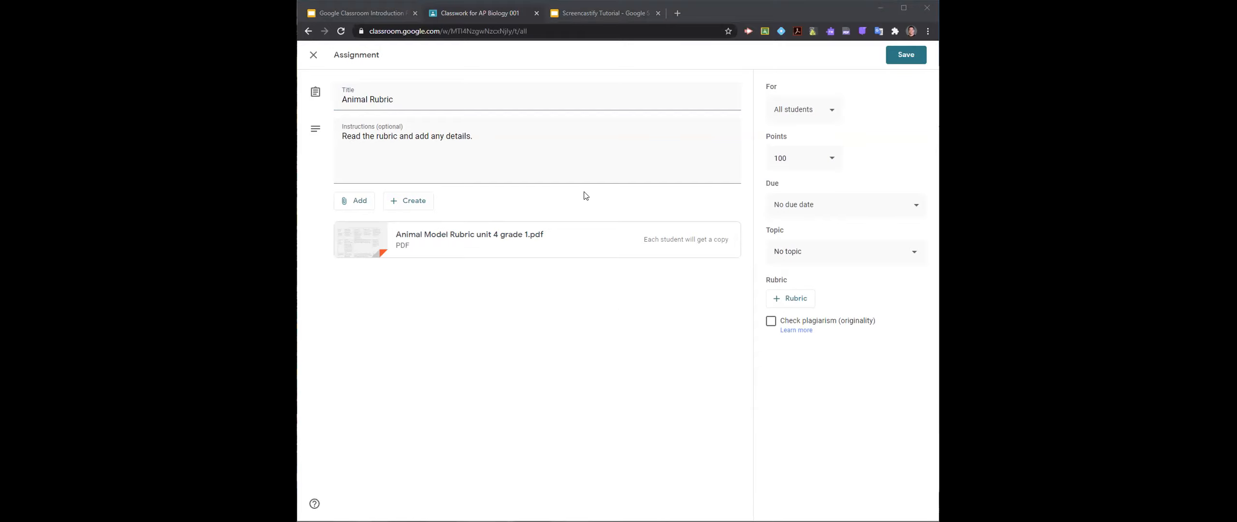
- Search Google for "chrome web store" in a new browser tab and open the Chrome Web Store
click(678, 13)
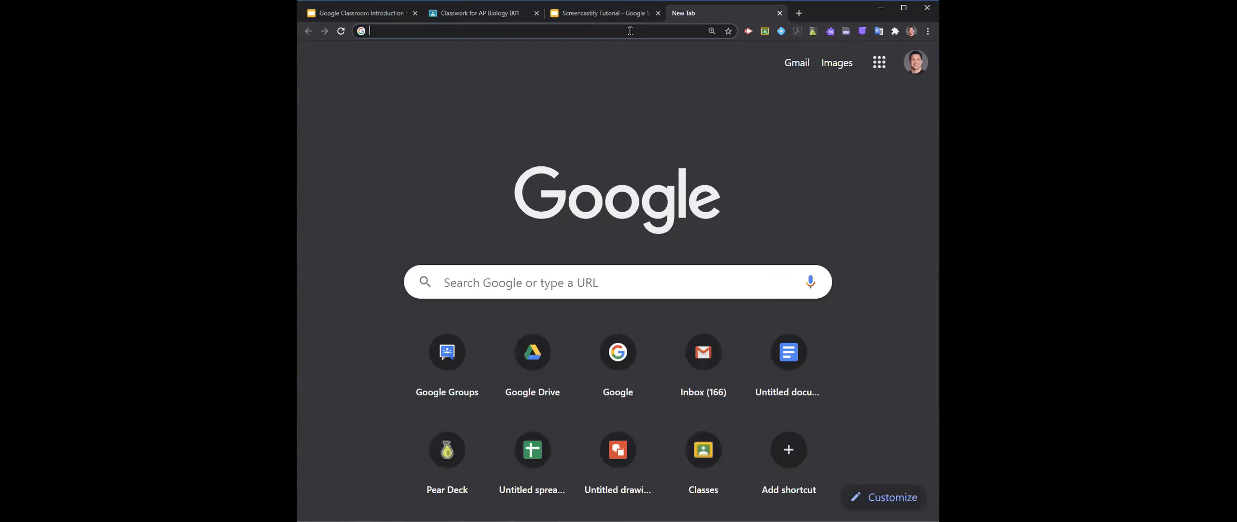
text(chrome web store)
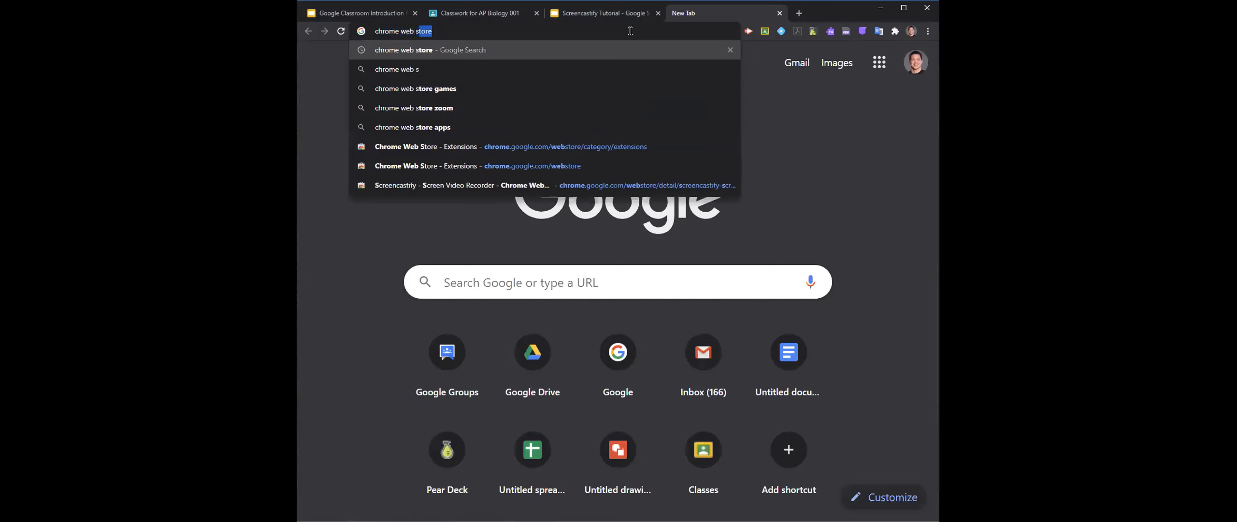
key(Return)
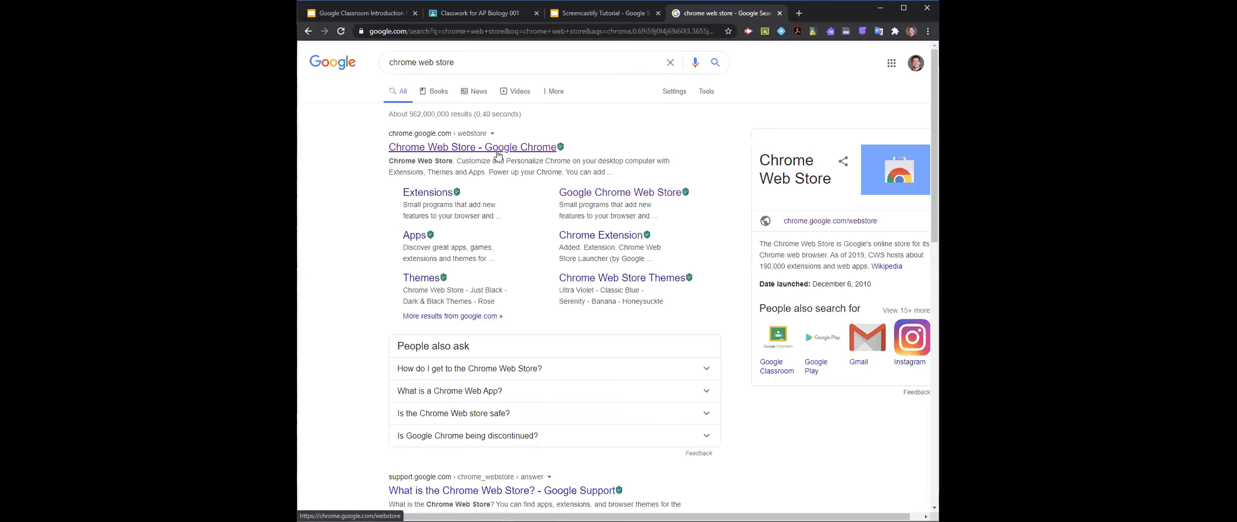
click(498, 153)
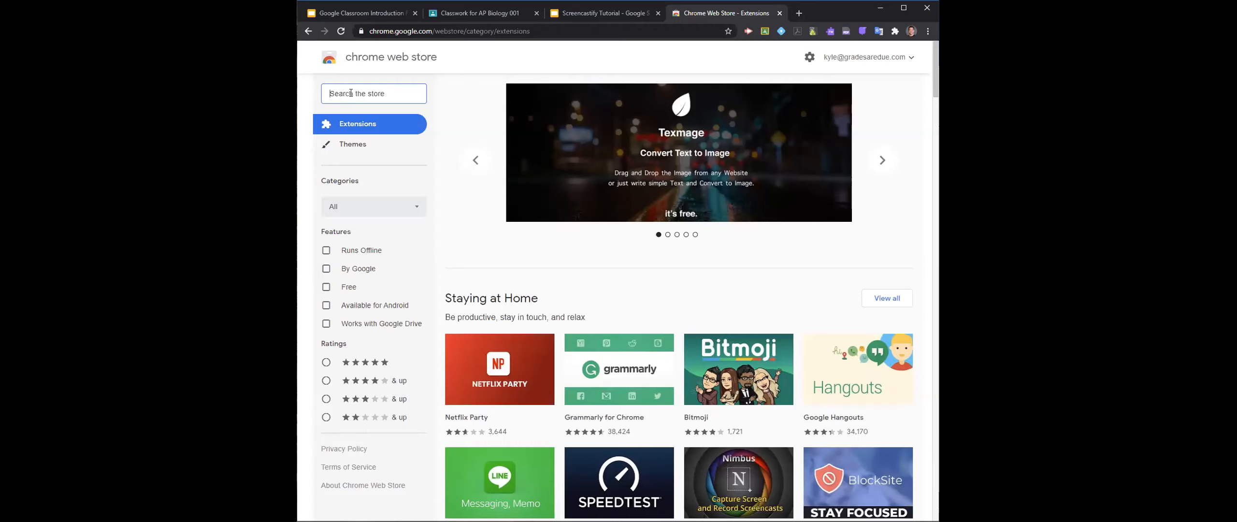
- Search the store for "web paint" and open the Web Paint extension's page
text(web paint)
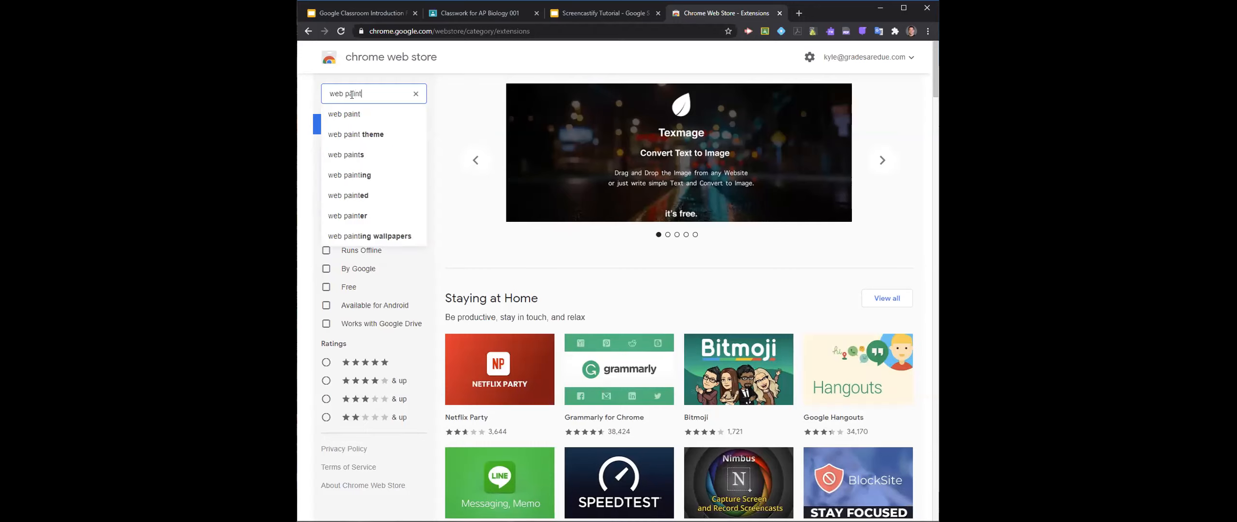
key(Return)
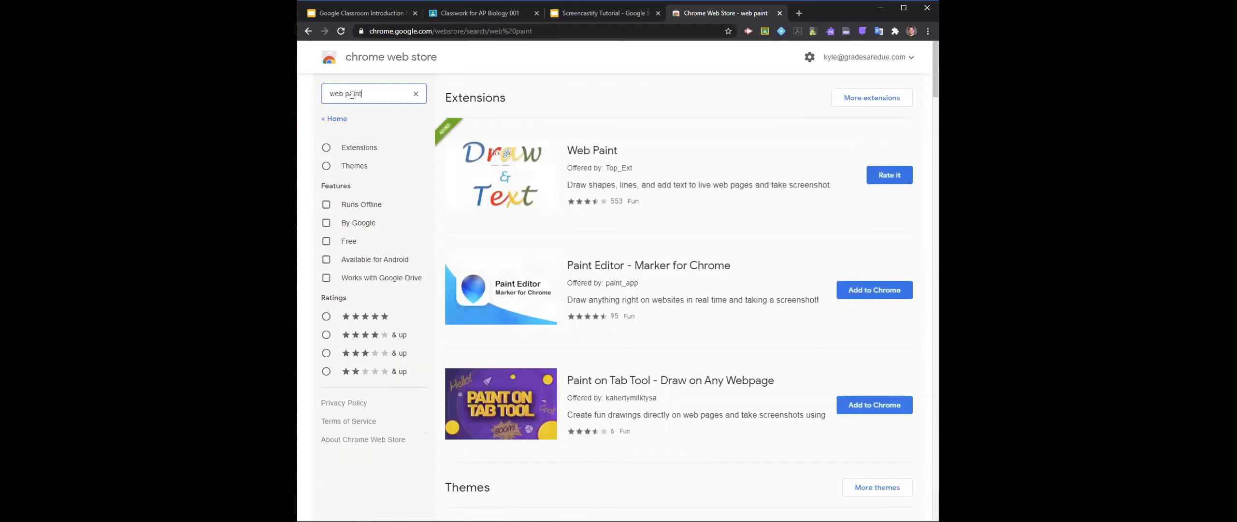
click(788, 156)
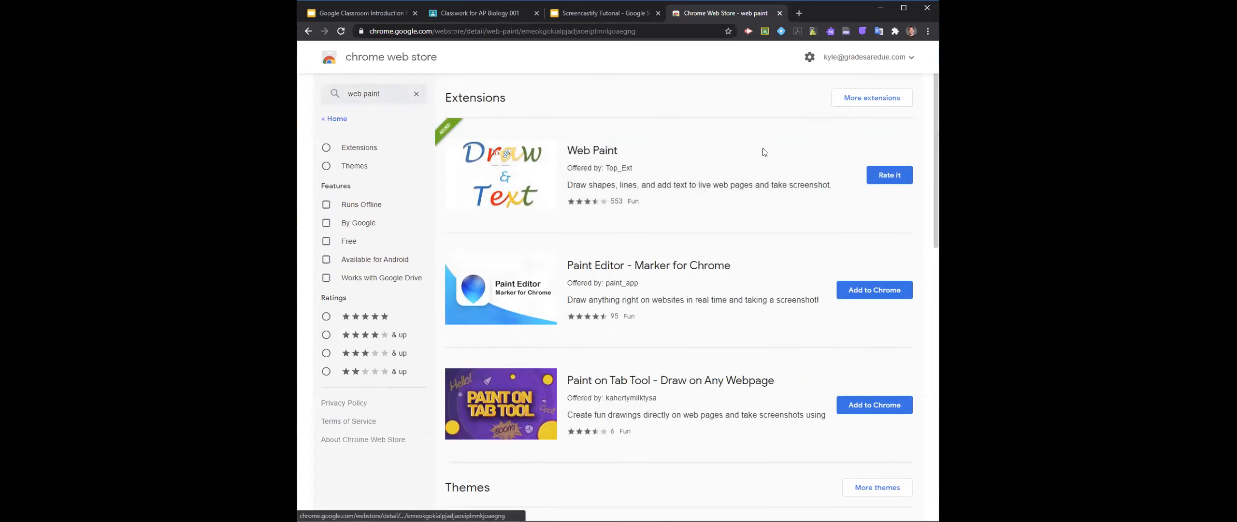
click(483, 34)
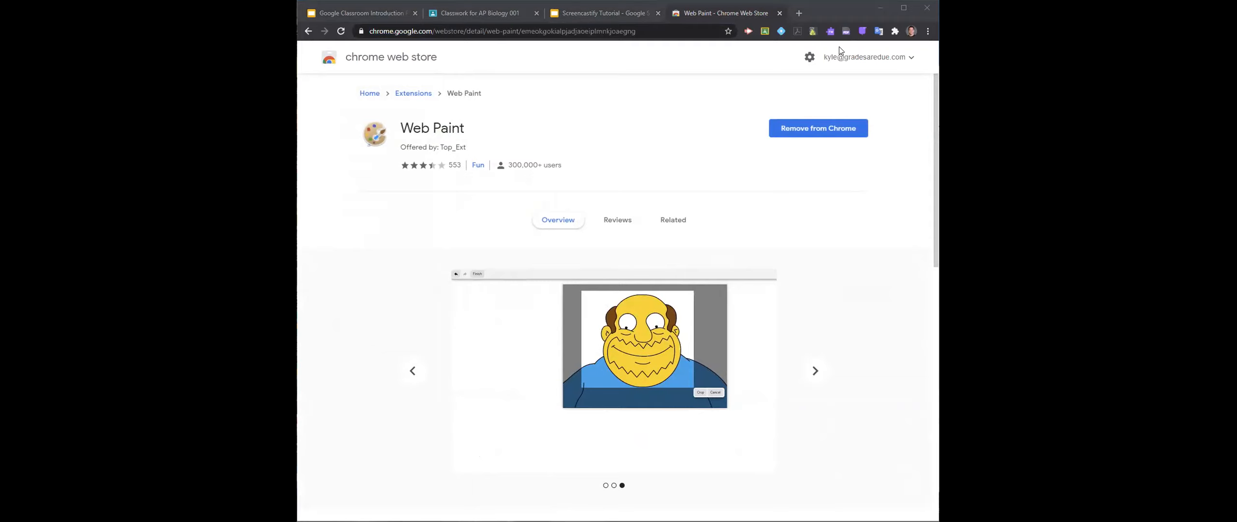
- Try to launch the Web Paint extension on its own store page
click(894, 34)
click(803, 283)
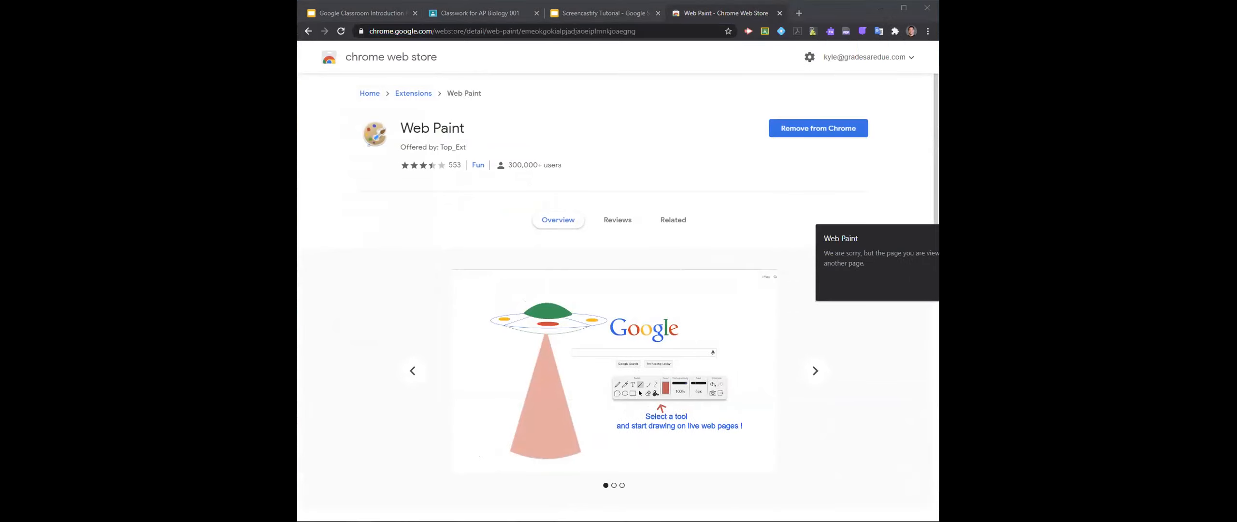
click(630, 129)
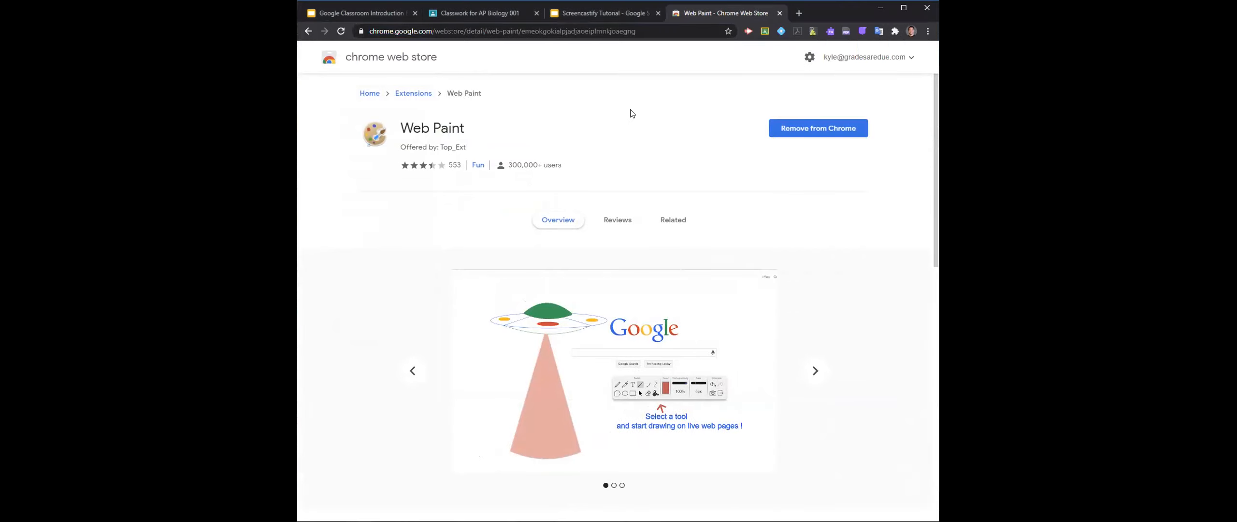
click(894, 31)
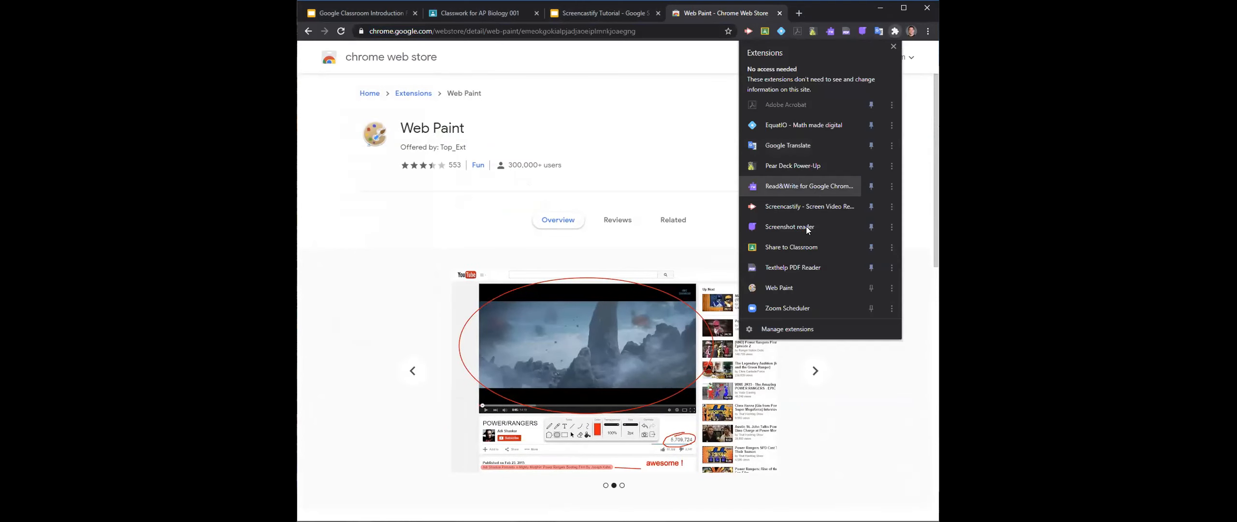
click(779, 289)
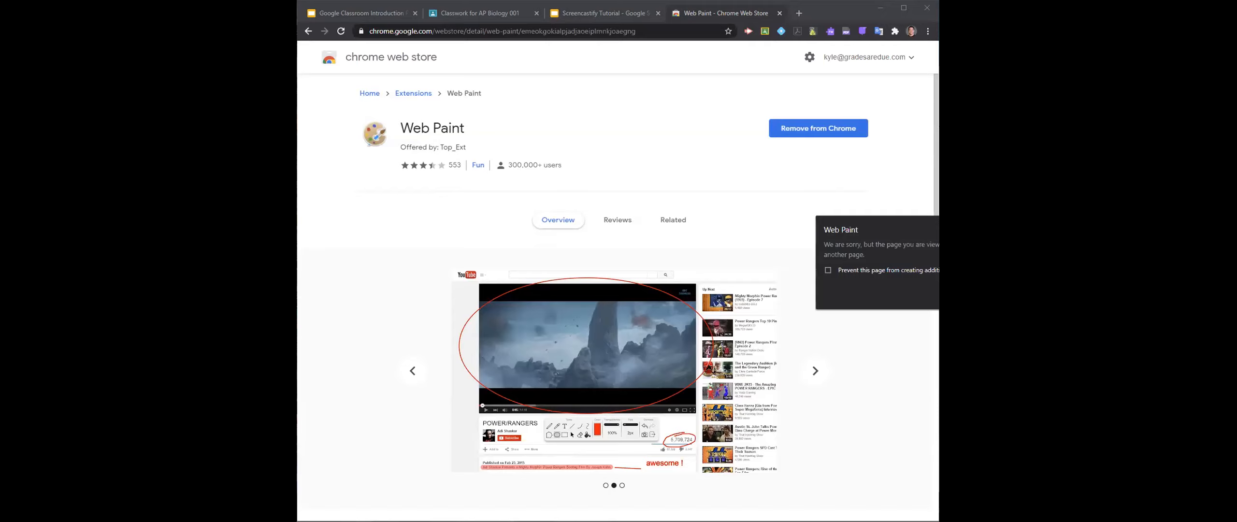
- Switch to the Screencastify Tutorial presentation and launch the Web Paint extension over its first slide
click(577, 14)
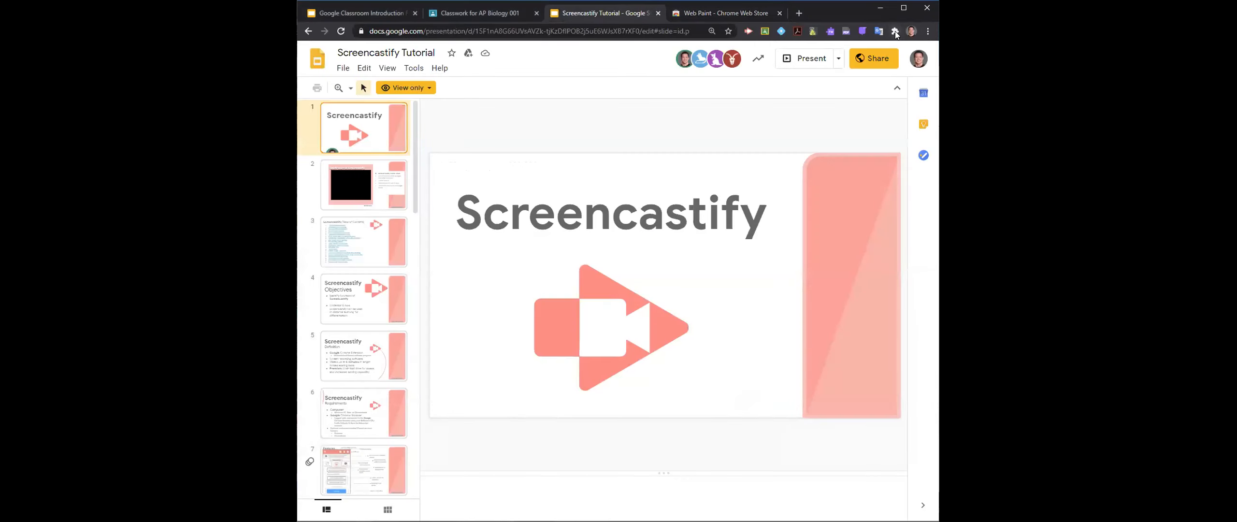
click(895, 31)
click(826, 290)
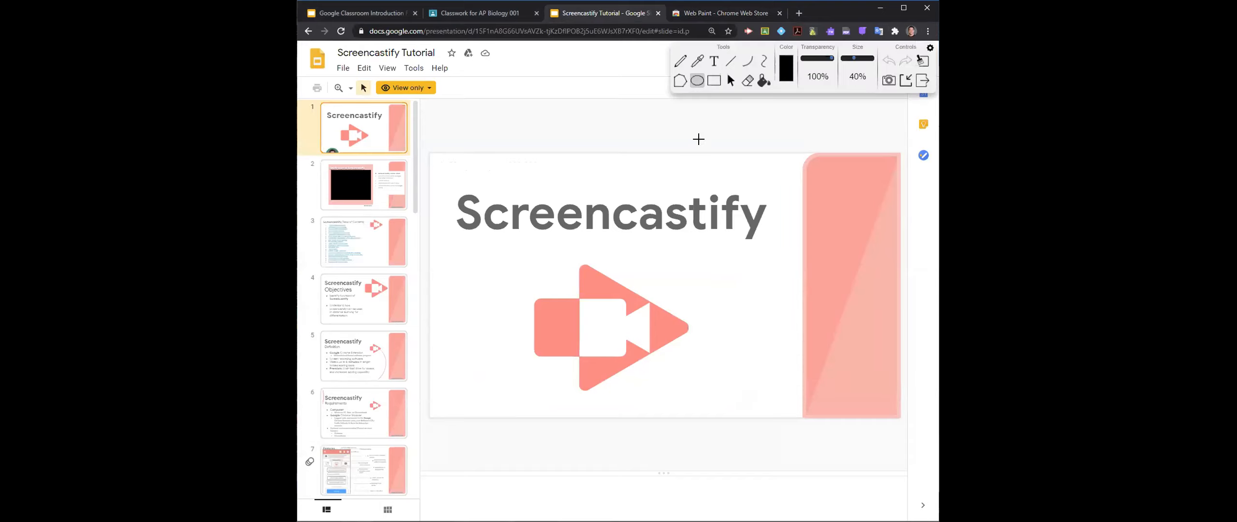
- Circle the Screencastify title and draw an arrow pointing up to it with the Web Paint pencil, and clear all the drawings
click(714, 61)
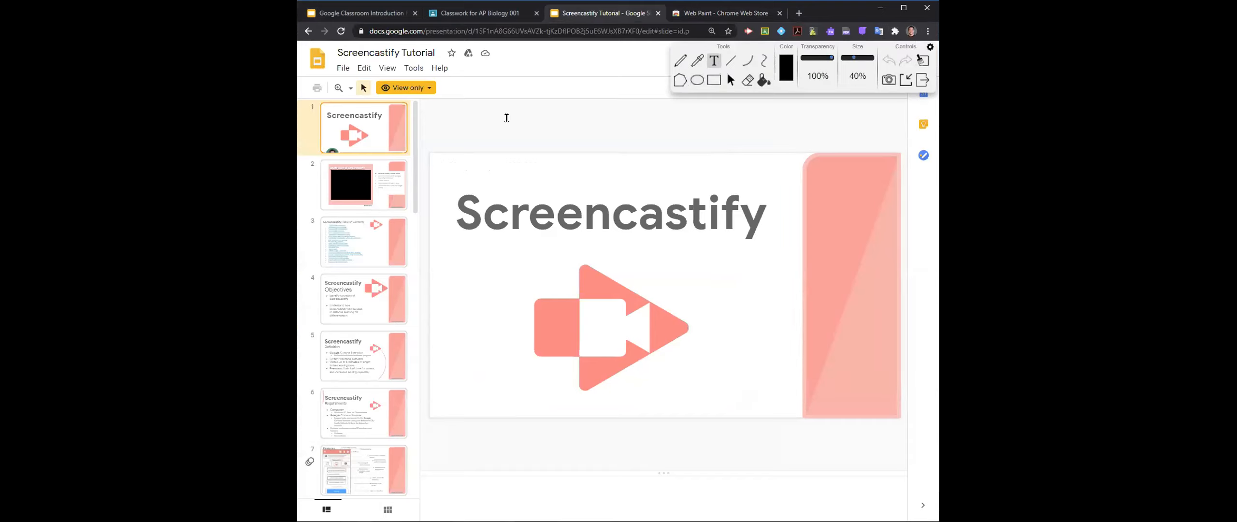
click(680, 60)
mouse_move(476, 172)
mouse_down()
mouse_move(425, 251)
mouse_move(681, 289)
mouse_move(788, 186)
mouse_move(467, 159)
mouse_move(427, 207)
mouse_up()
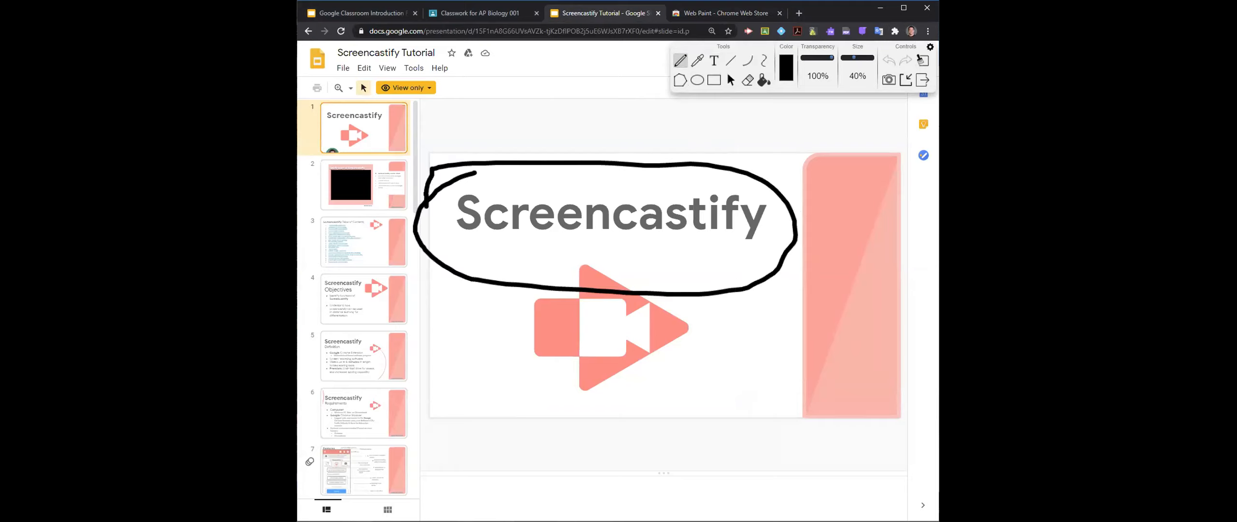
mouse_move(526, 372)
mouse_down()
mouse_move(572, 310)
mouse_move(548, 314)
mouse_move(572, 300)
mouse_move(582, 312)
mouse_move(579, 289)
mouse_move(551, 312)
mouse_up()
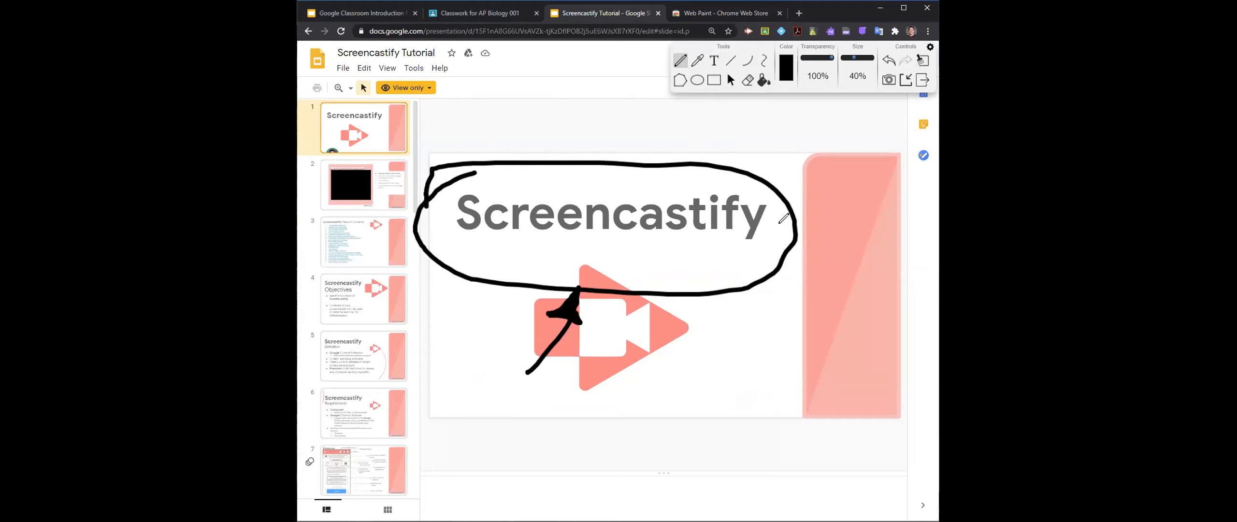
click(922, 62)
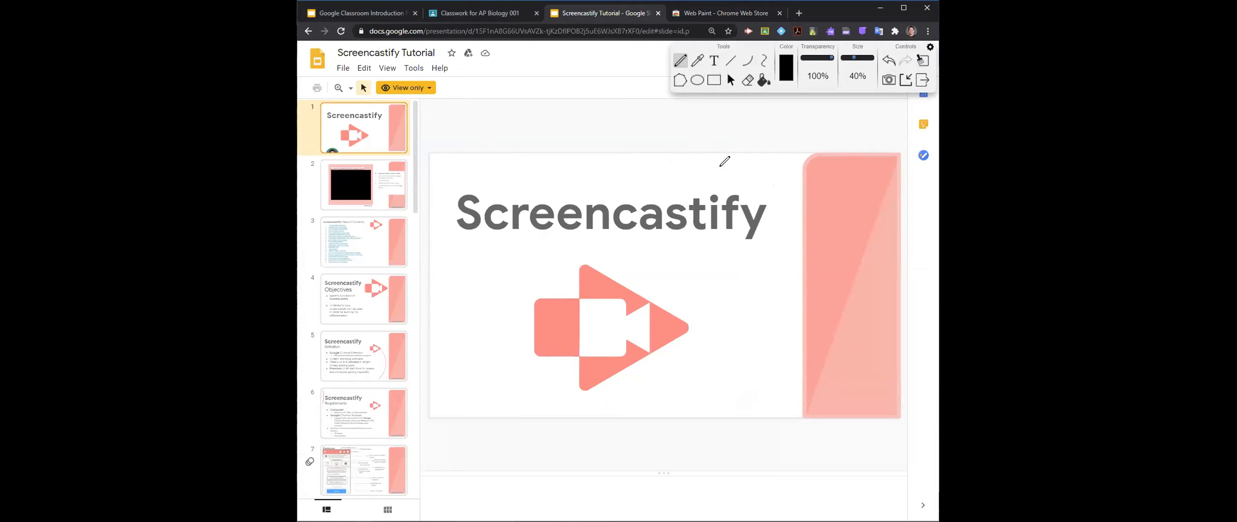
- Return to Google Classroom, close the Animal Rubric assignment without changes and show the AP Biology class Stream
click(443, 13)
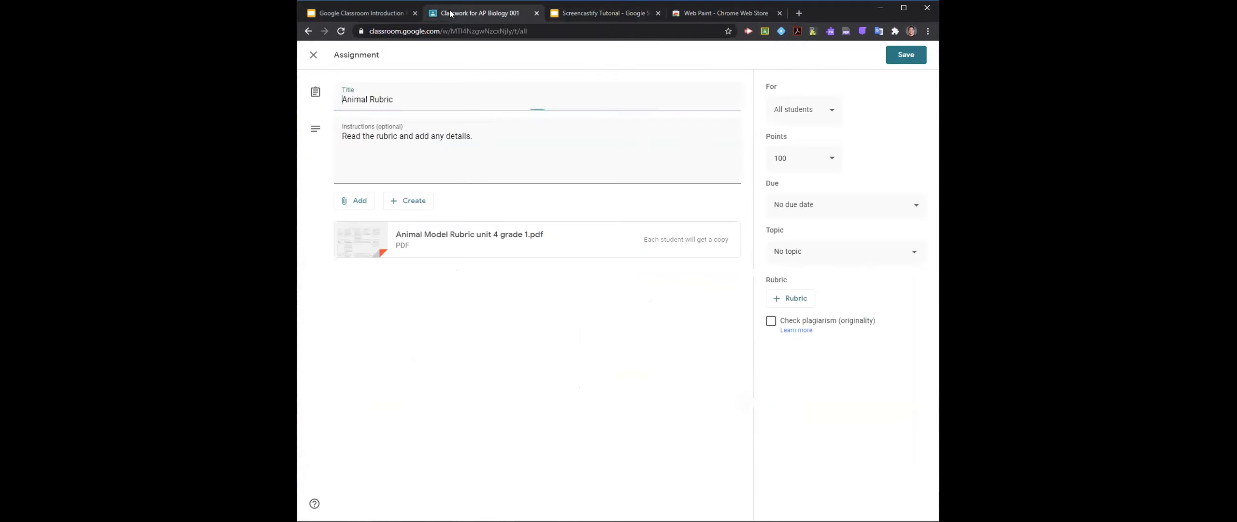
click(315, 55)
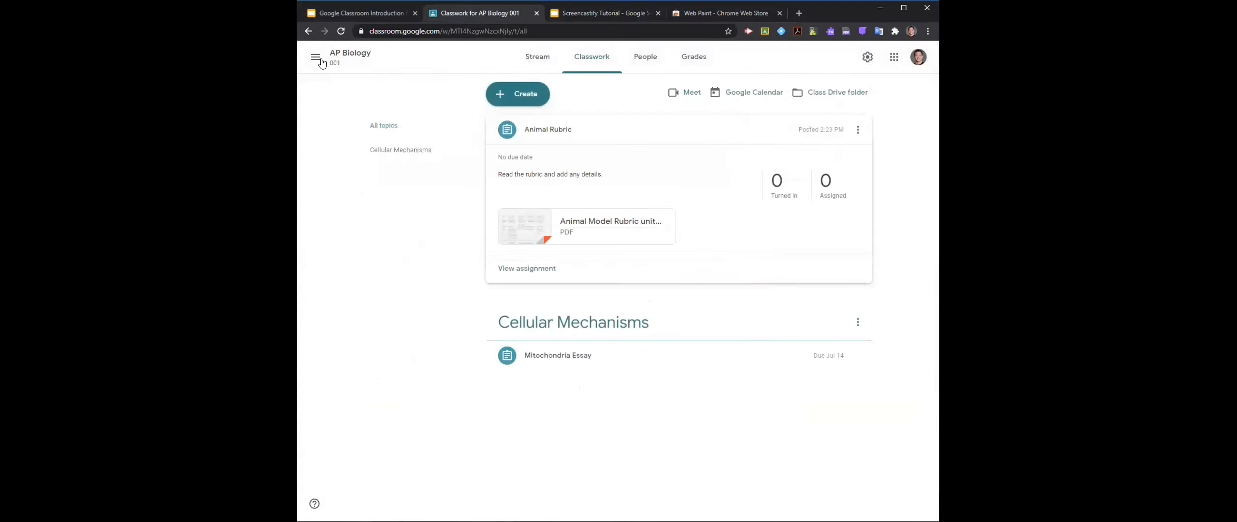
click(530, 60)
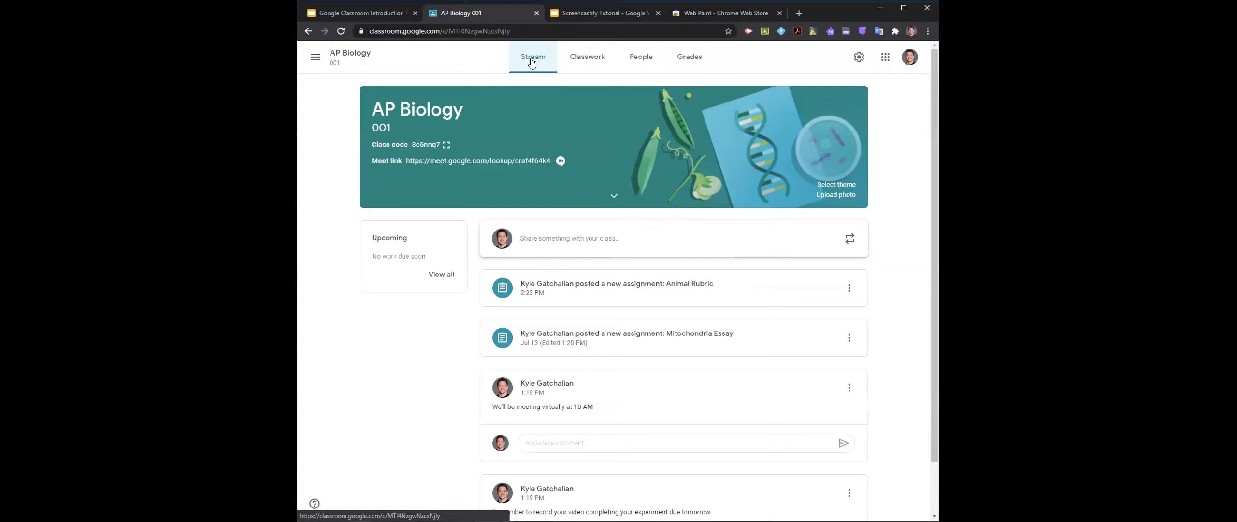
- Move the AP Biology browser tab to first place and close all the other tabs
drag(503, 13, 450, 23)
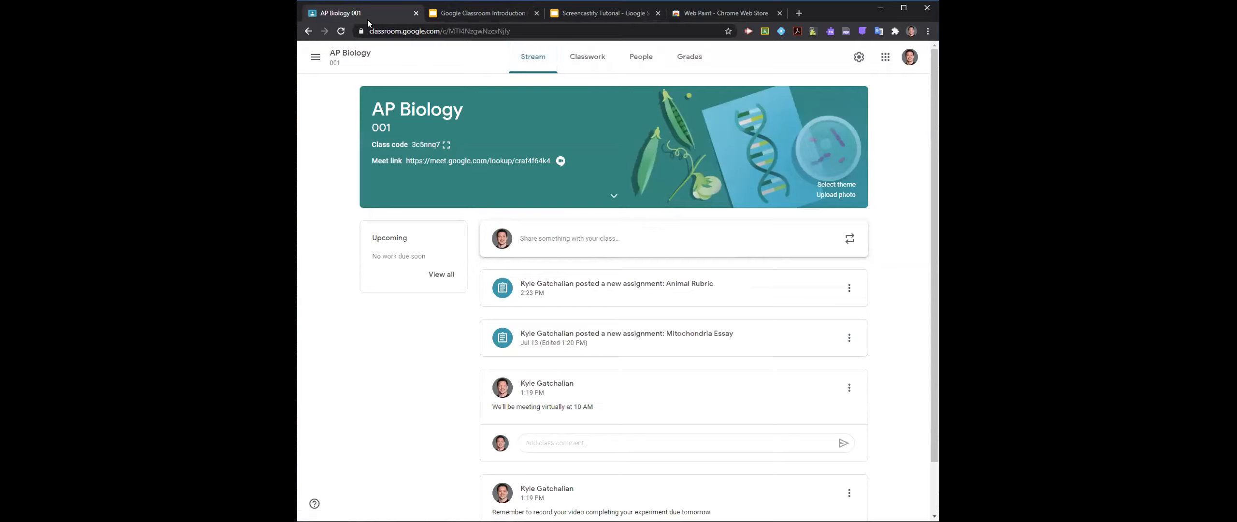
click(780, 13)
click(657, 13)
click(536, 13)
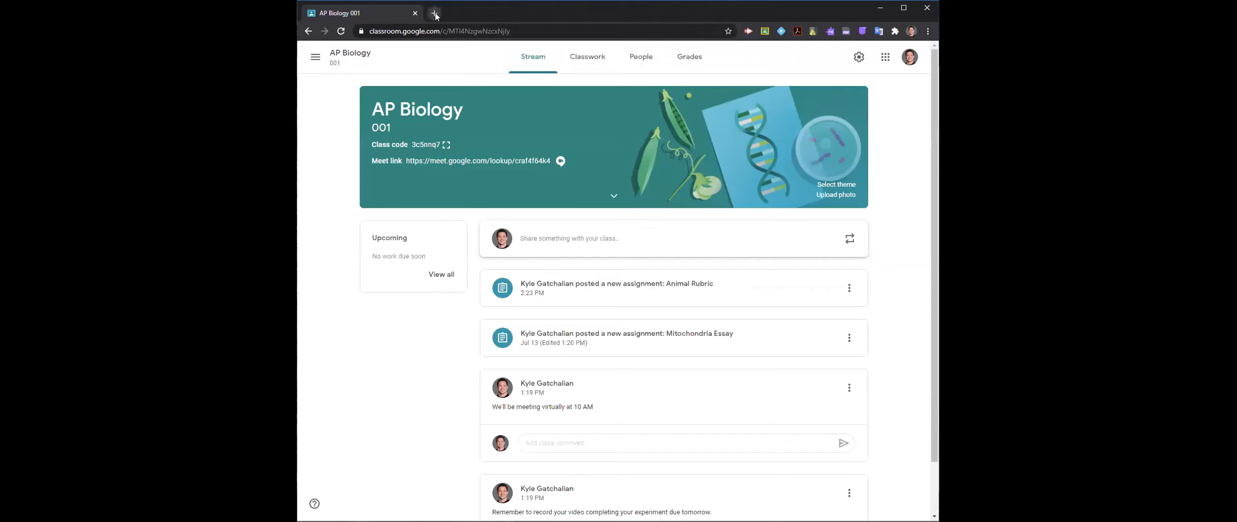
- Open Google Drive in a new browser tab and display its options for creating or uploading items
click(435, 15)
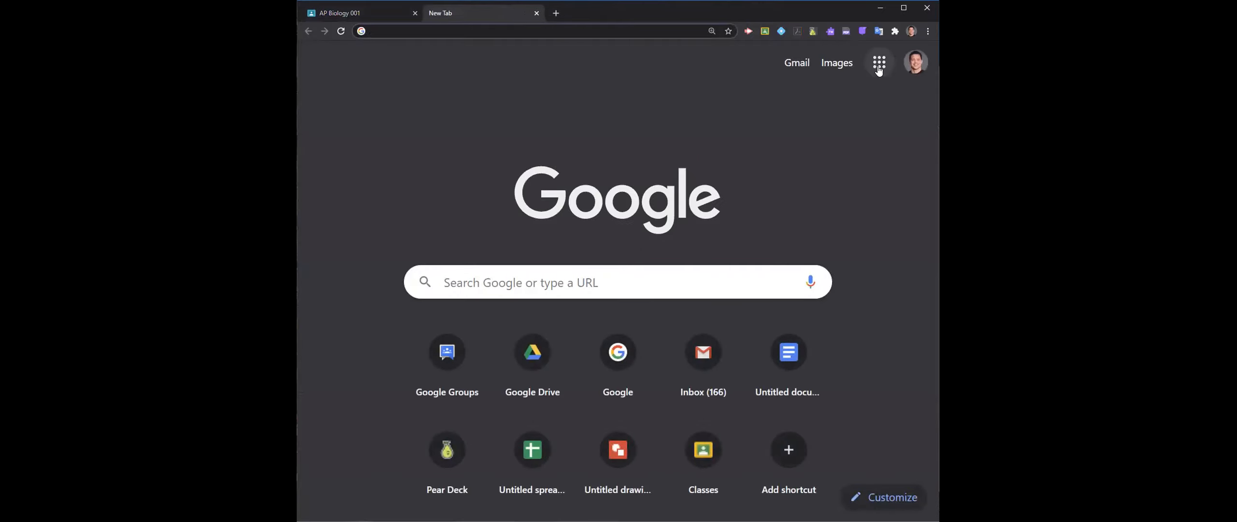
click(879, 62)
click(888, 126)
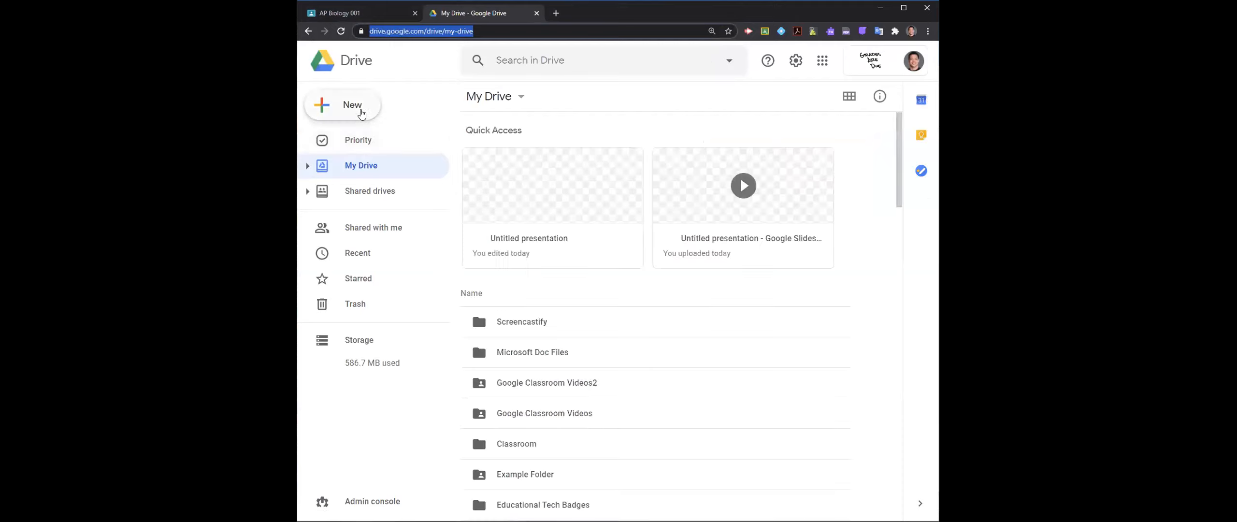
click(361, 114)
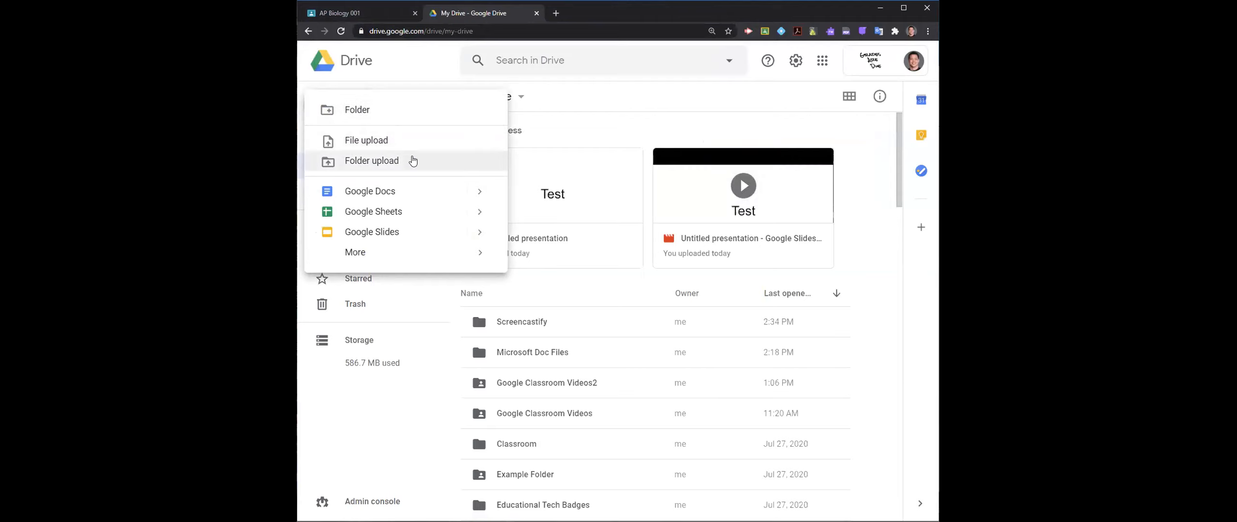
- Start a new assignment in the Classwork of the AP Biology class
click(353, 13)
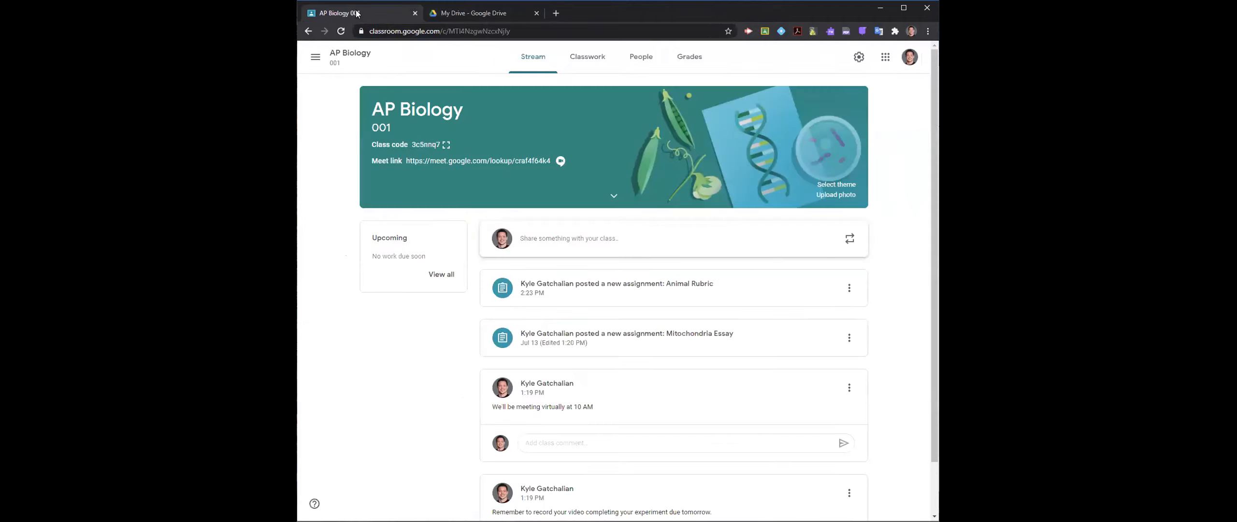
click(588, 56)
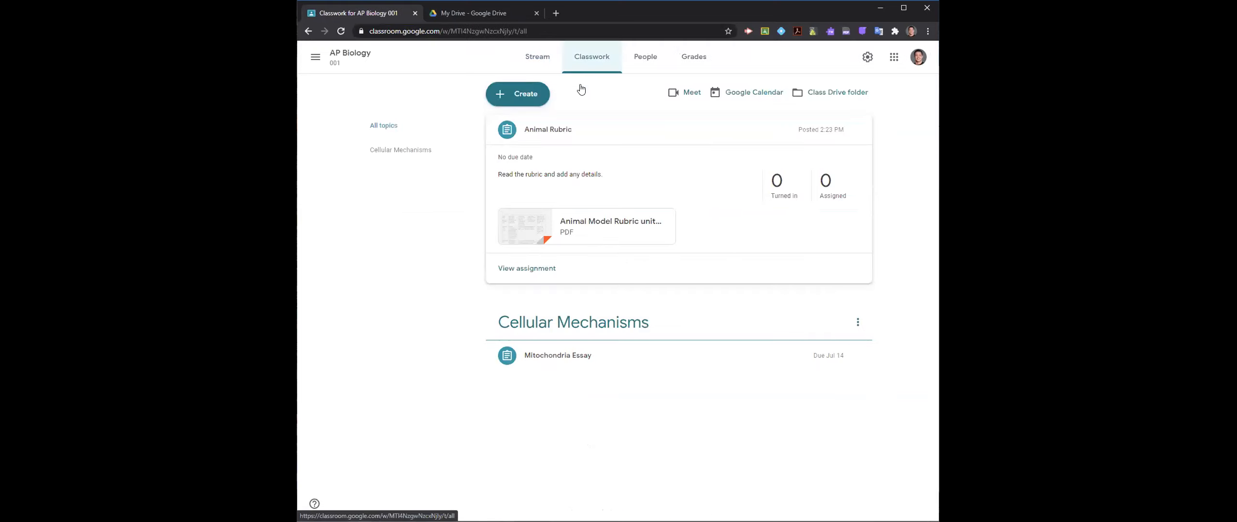
click(519, 96)
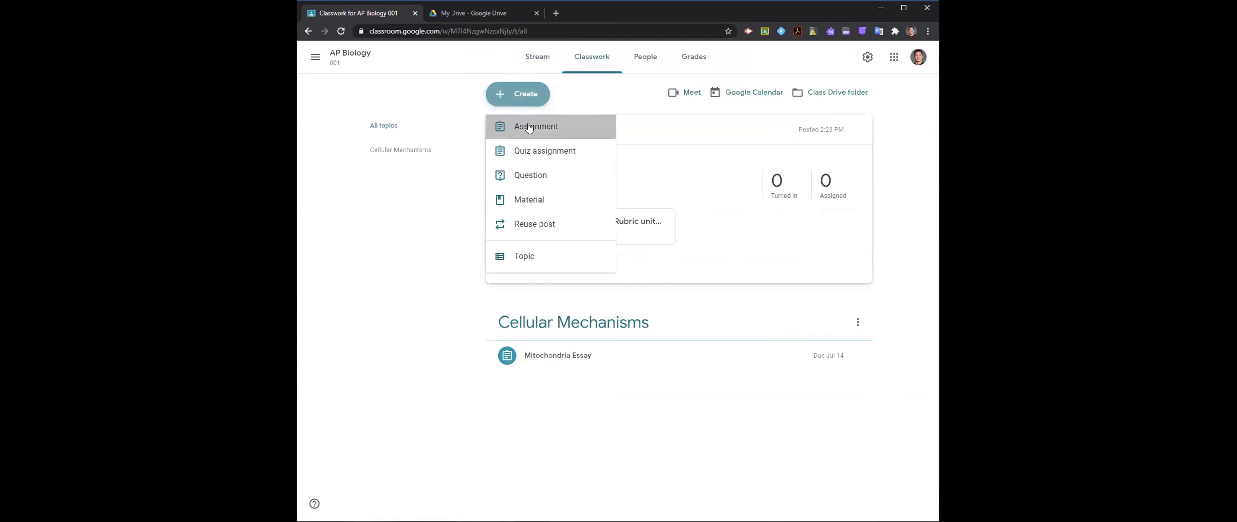
click(529, 127)
click(520, 164)
- Title the assignment "Lead Identification" and place the cursor in its instructions
click(500, 96)
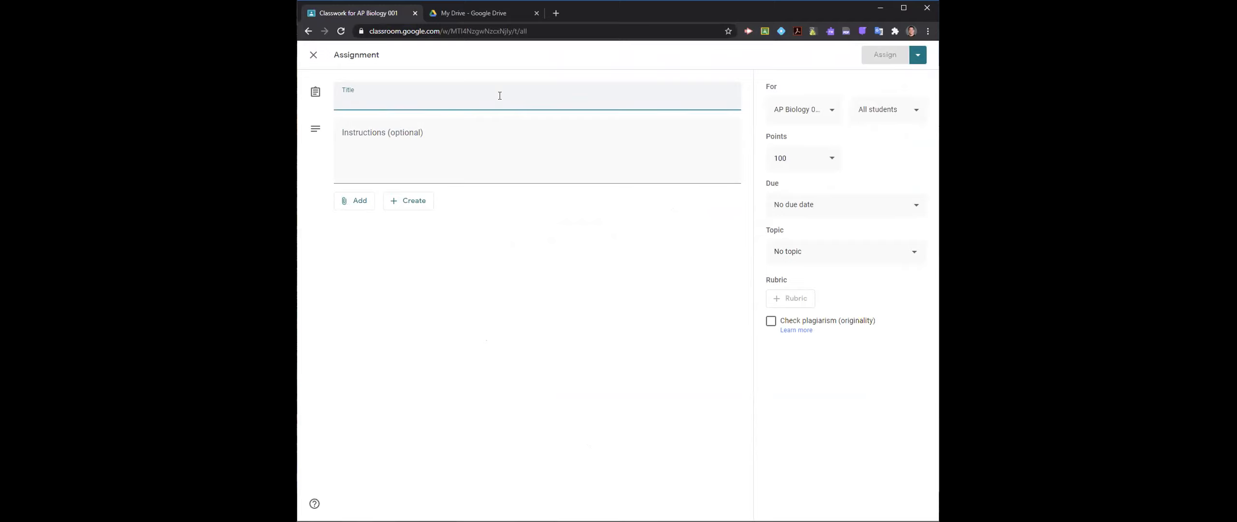
text(Lea)
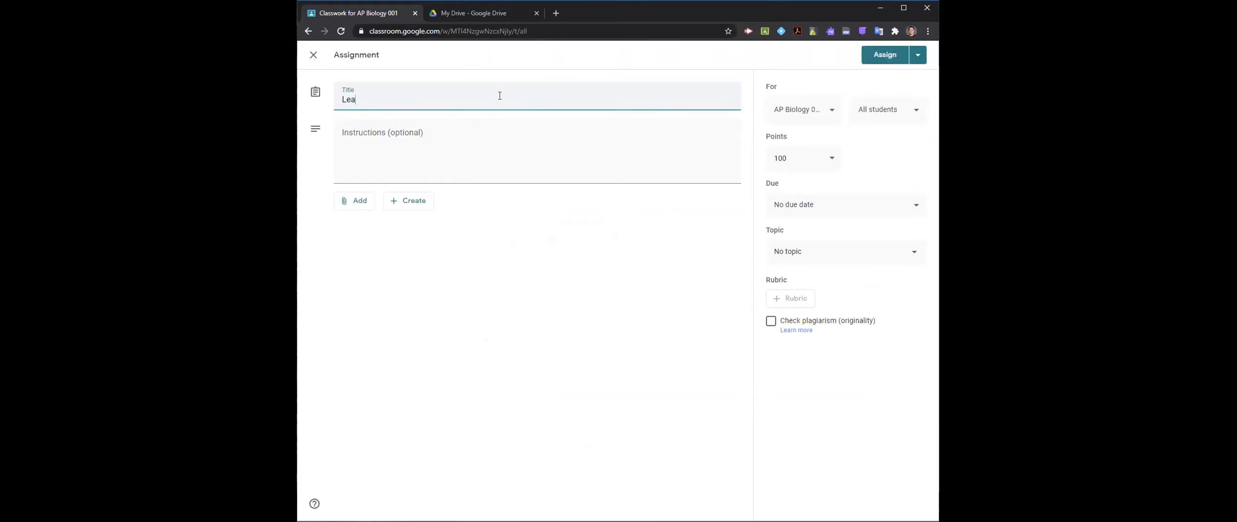
text(d Identification)
click(474, 139)
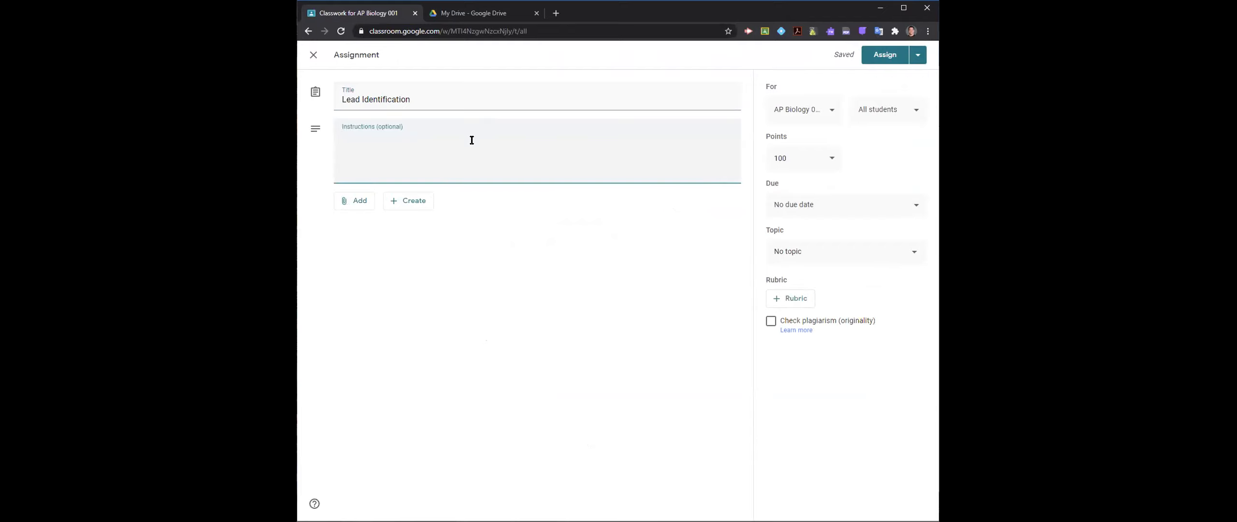
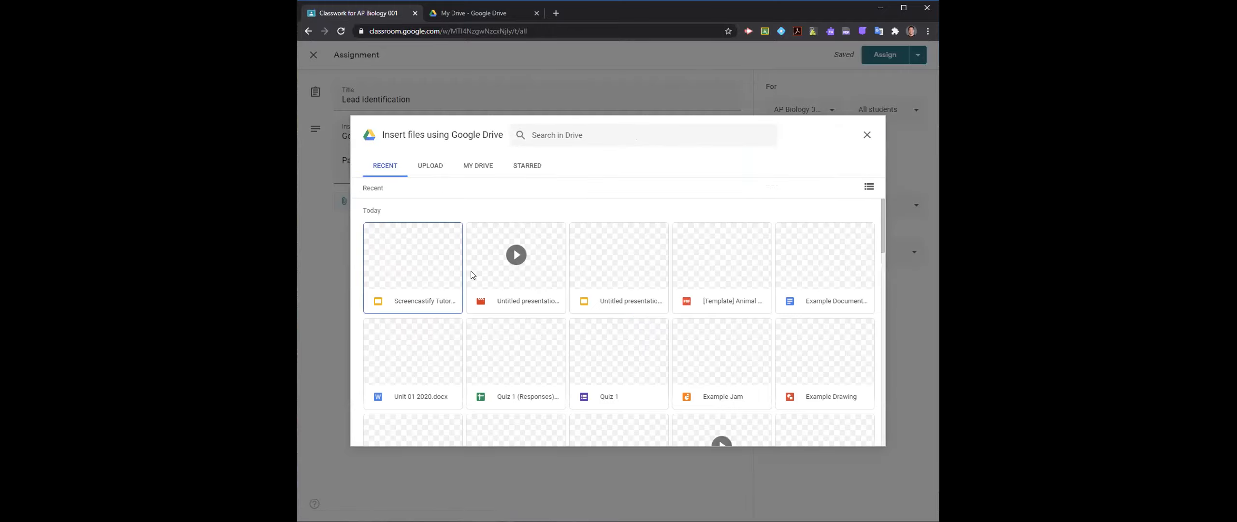
- Attach Example Document from Google Drive to the assignment and set it to make a copy for each student
double_click(818, 283)
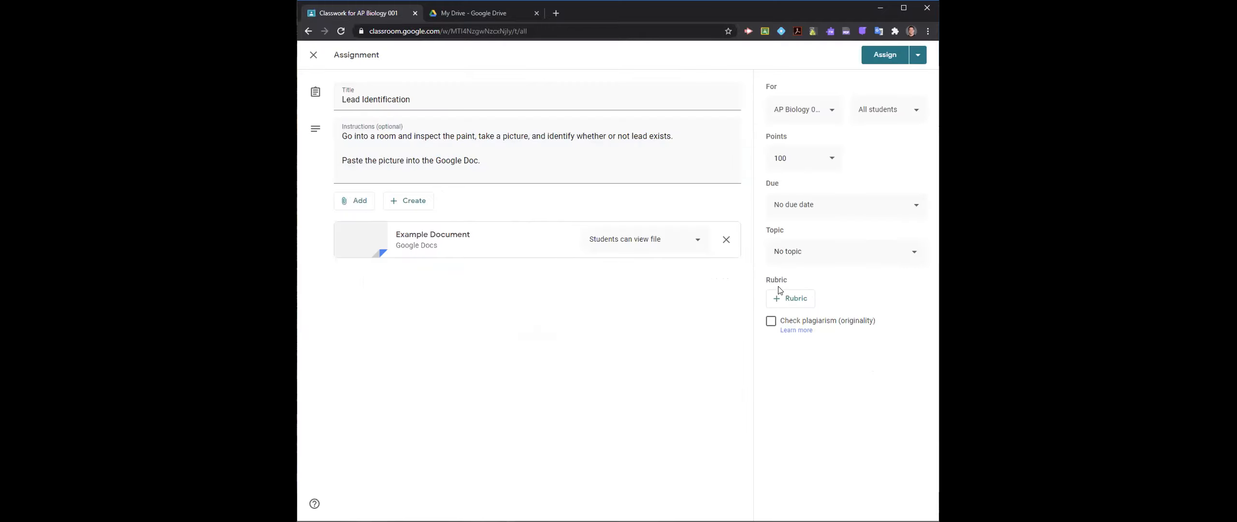
click(651, 243)
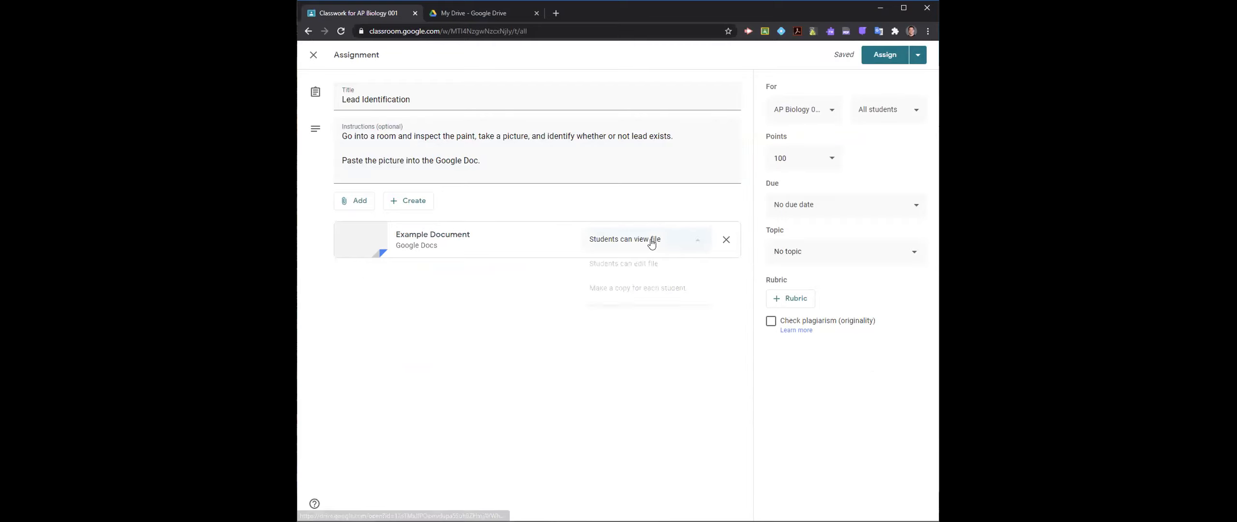
click(646, 286)
- Open the attached Example Document, clear its existing content and insert a 2 x 2 table
click(464, 237)
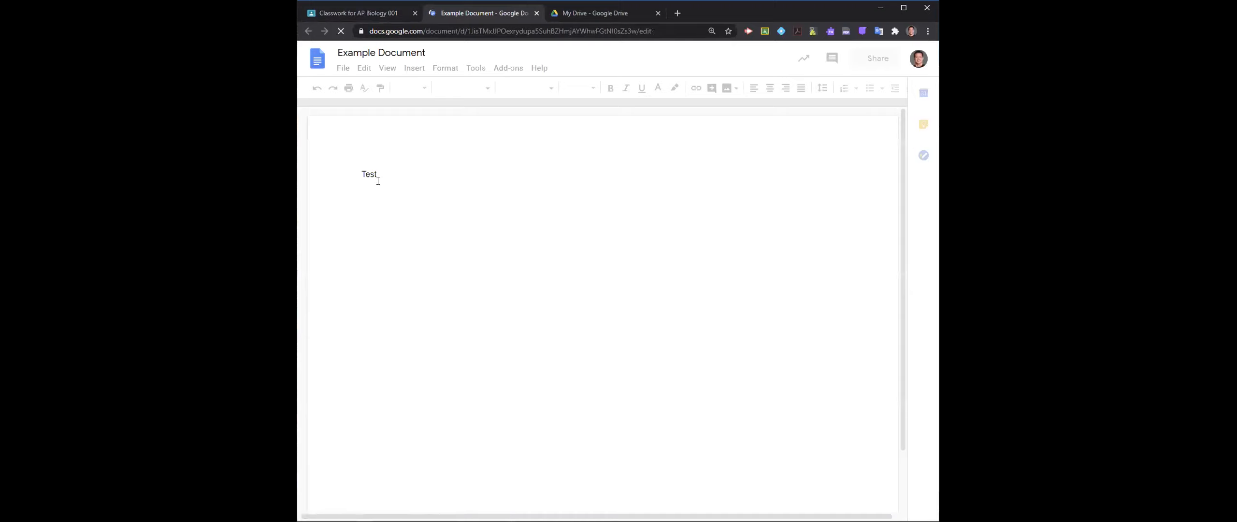
double_click(377, 177)
key(BackSpace)
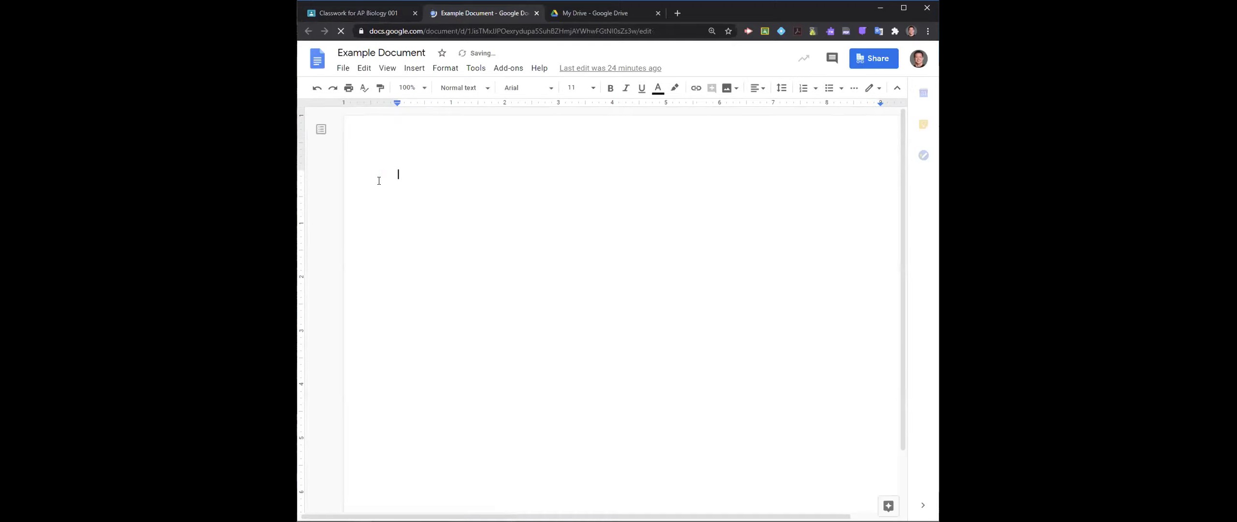
click(414, 68)
mouse_move(459, 106)
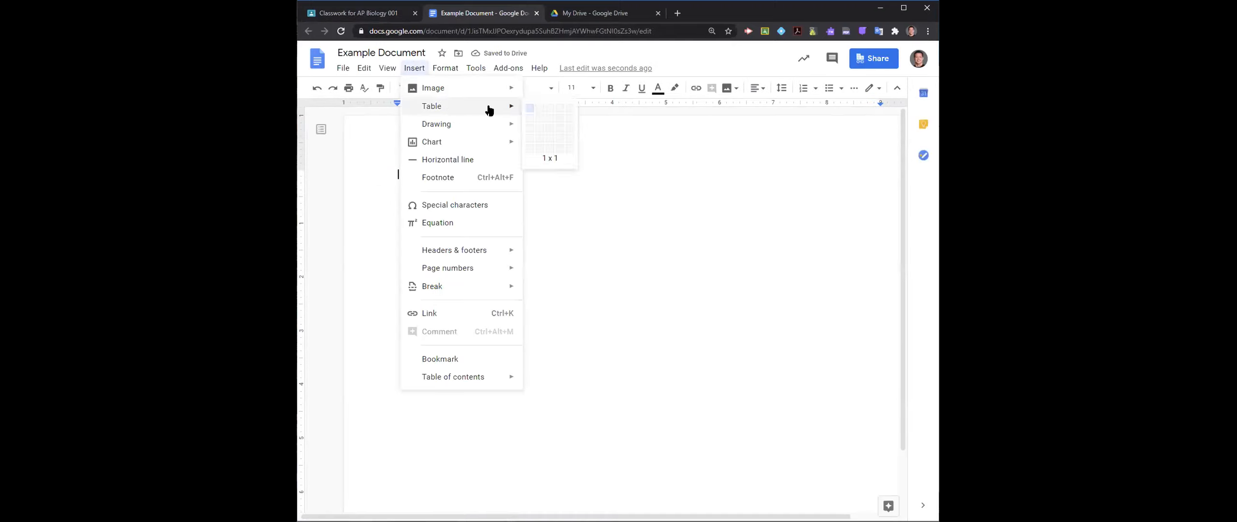
click(538, 117)
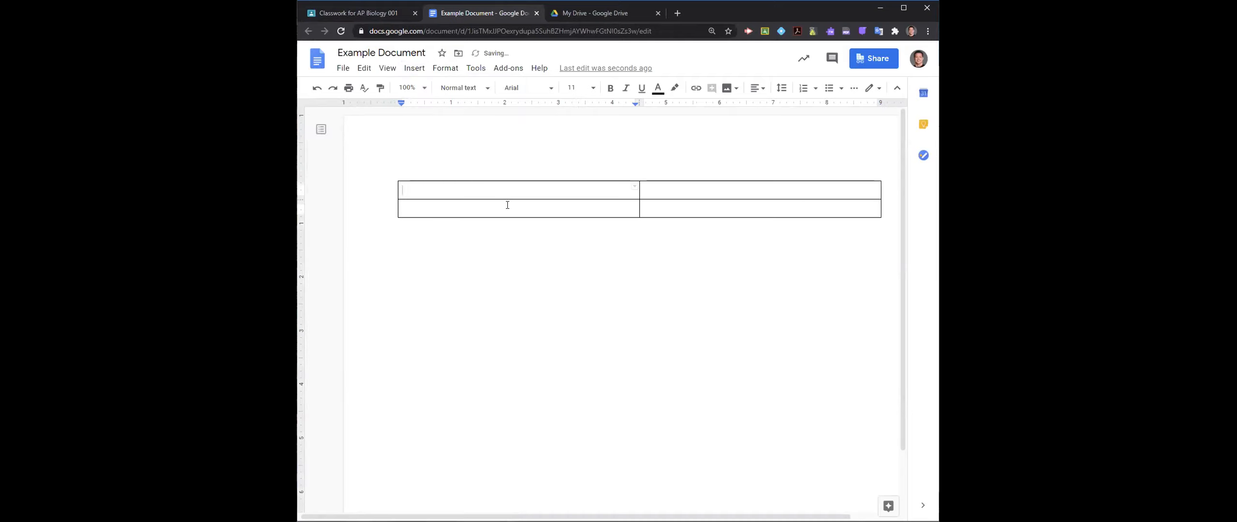
- Enter "Post photo here:" in the table's first cell with four line breaks below it, and close the document
text(Post photo here:)
key(Return)
key(Return)
key(Return)
key(Return)
key(Return)
key(Return)
key(Return)
key(Return)
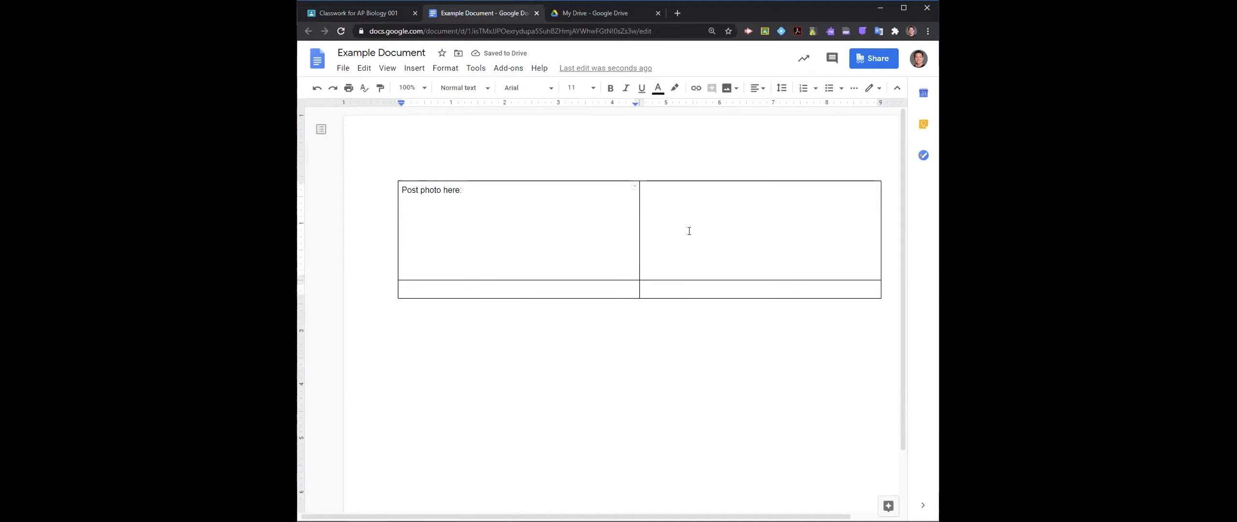
click(536, 13)
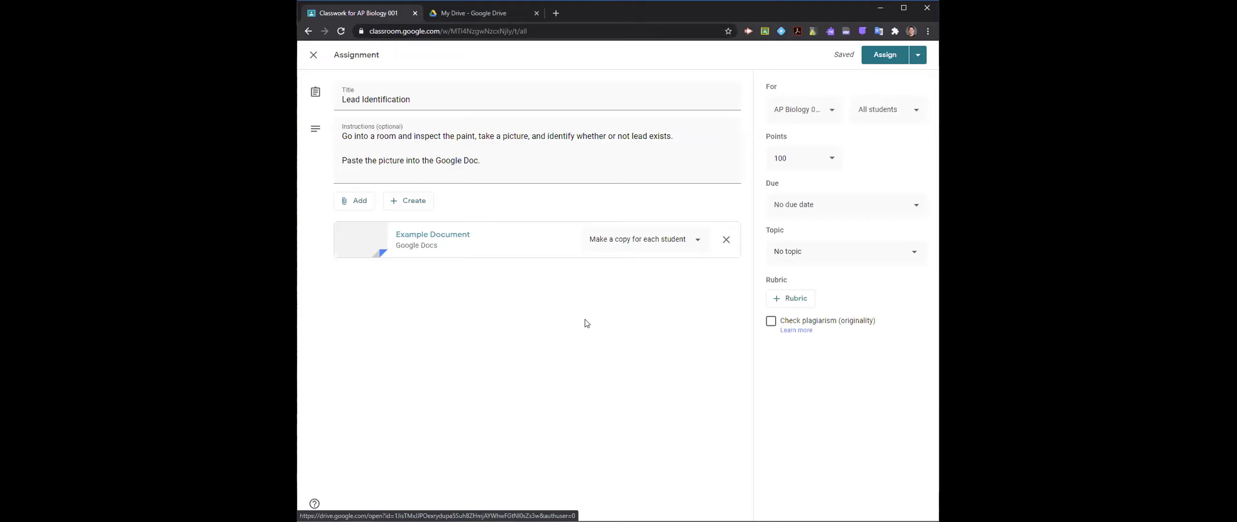
- Go to forms.google.com in a new browser tab and create a blank quiz
click(556, 13)
text(forms.google.com)
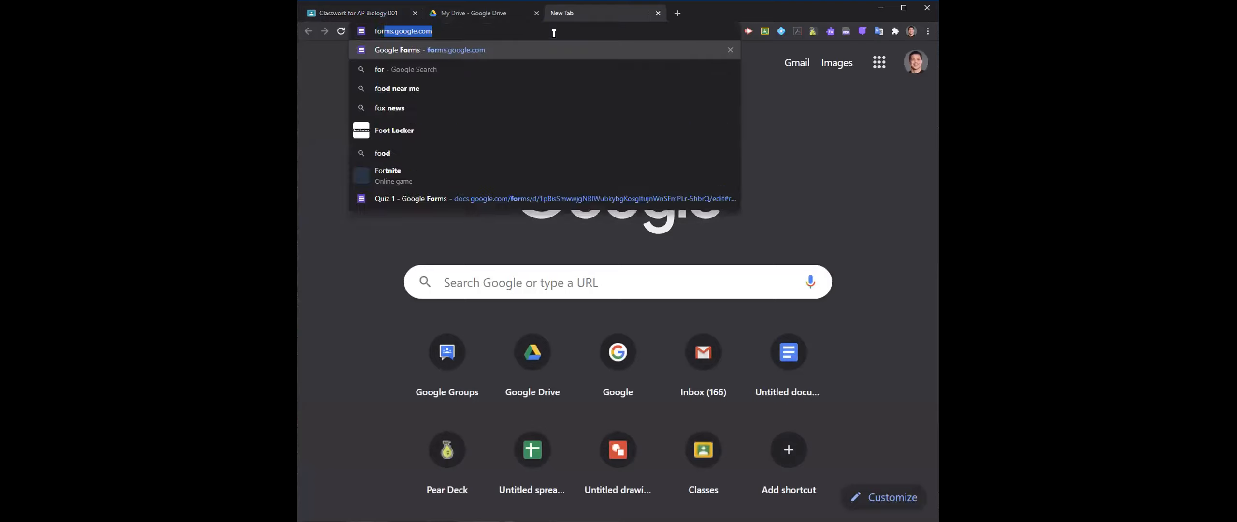
key(Return)
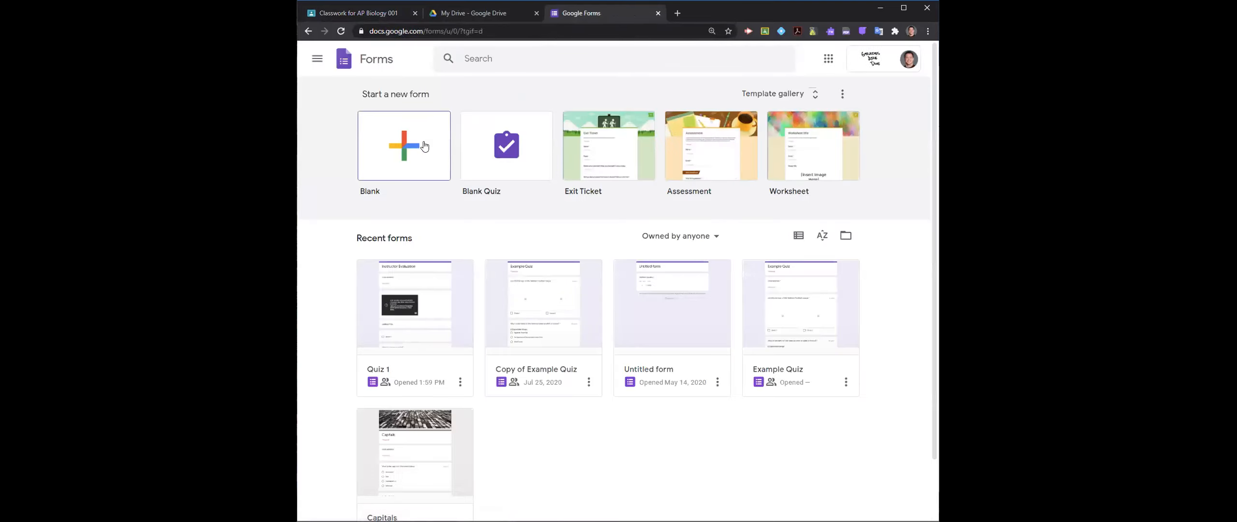
click(506, 145)
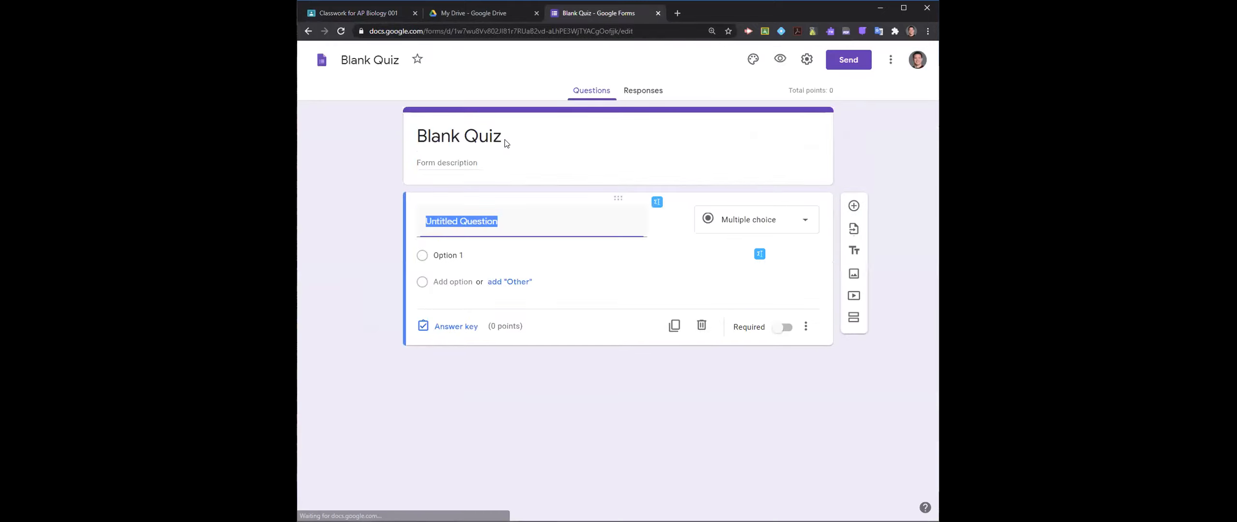
- Open YouTube in a new browser tab, go to your own channel and start a video upload
click(677, 13)
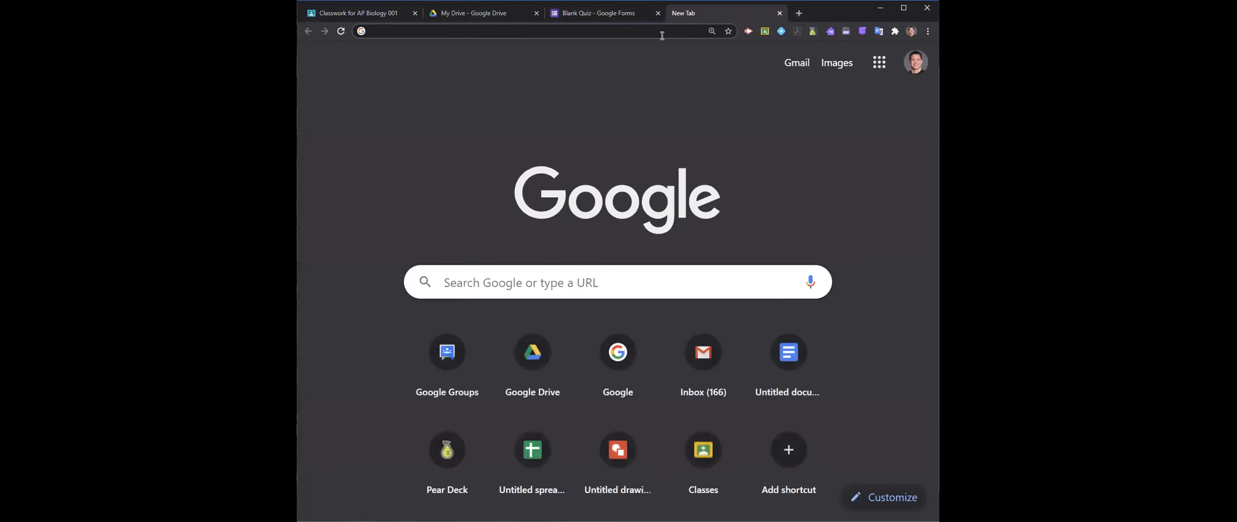
text(youtube.com)
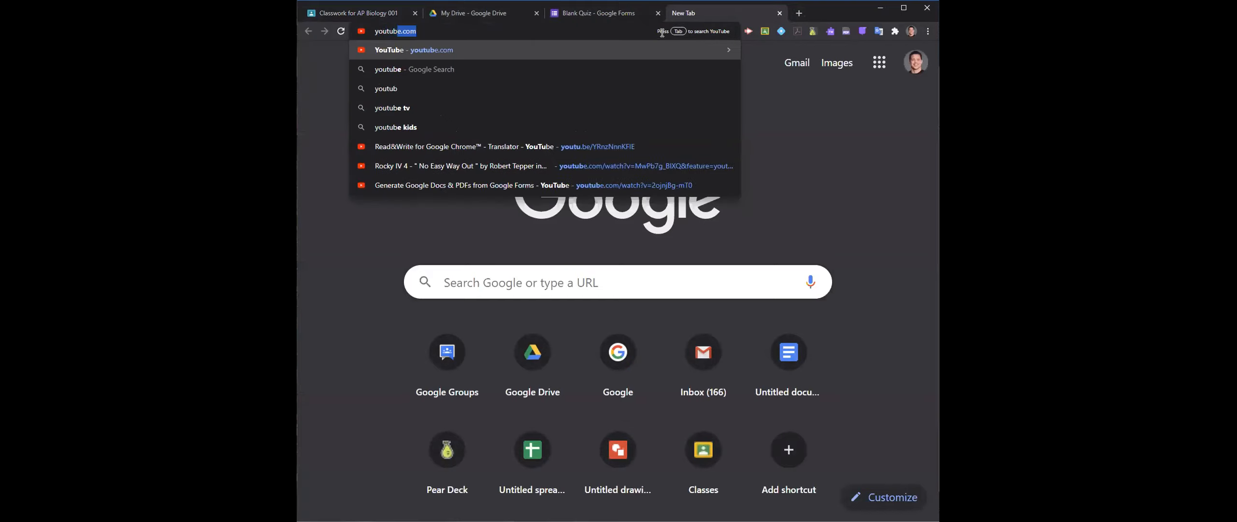
key(Return)
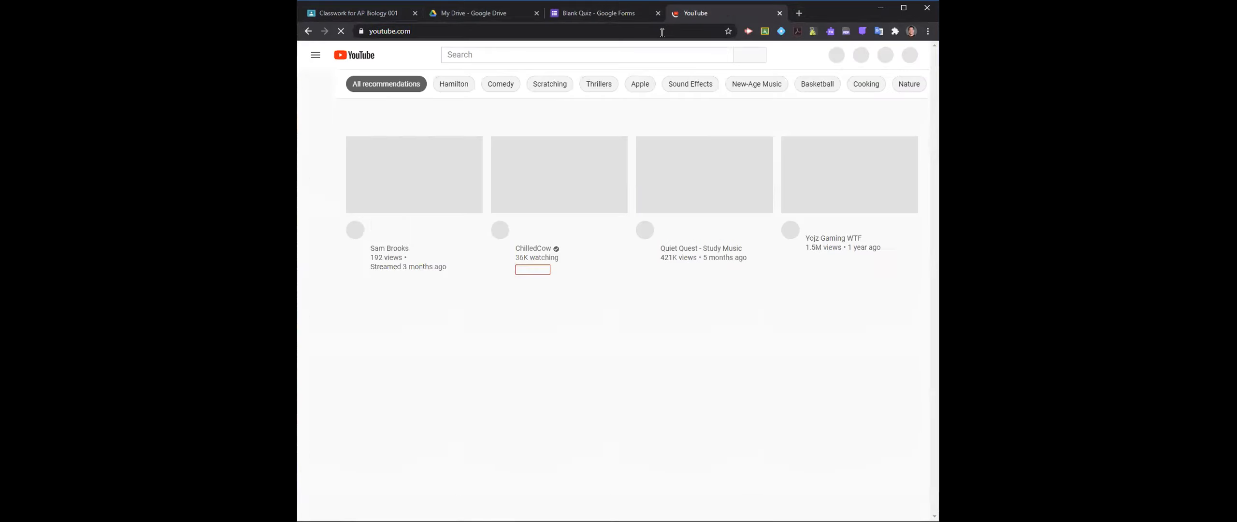
click(906, 55)
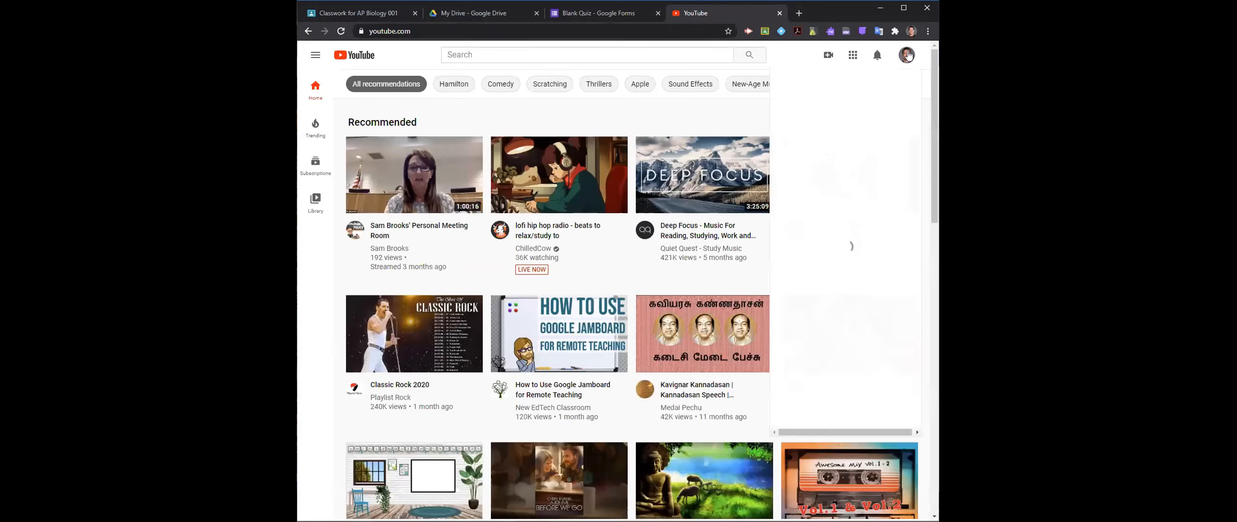
click(840, 130)
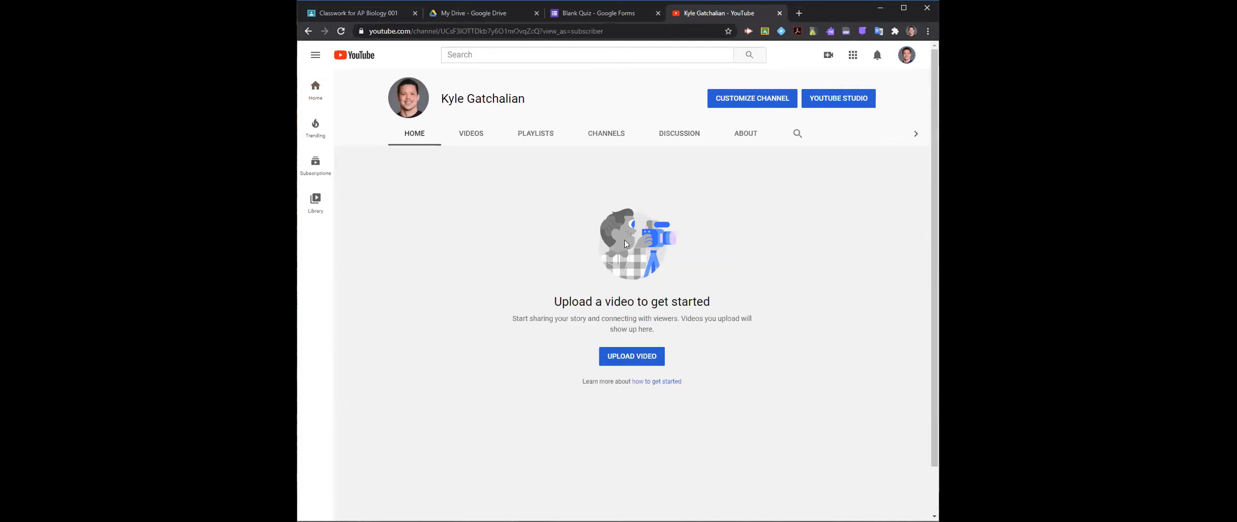
click(622, 363)
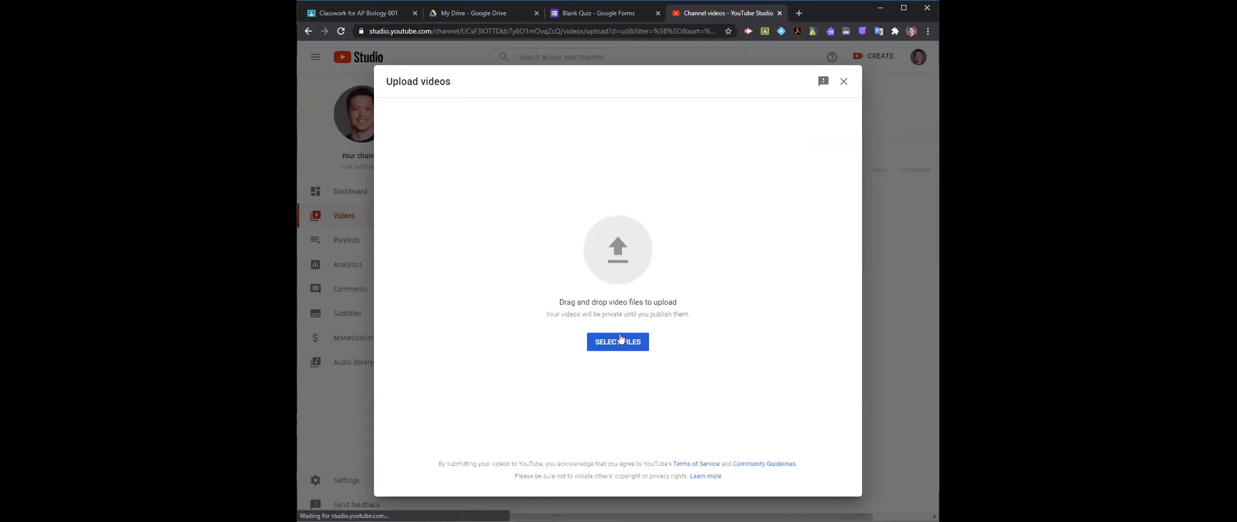
- Upload GoogleClassroomGradingWithRubric.mp4 from the GoogleClassroomGradingWithRubric folder inside Youtube Session 3 on Local Disk (D:)
click(614, 341)
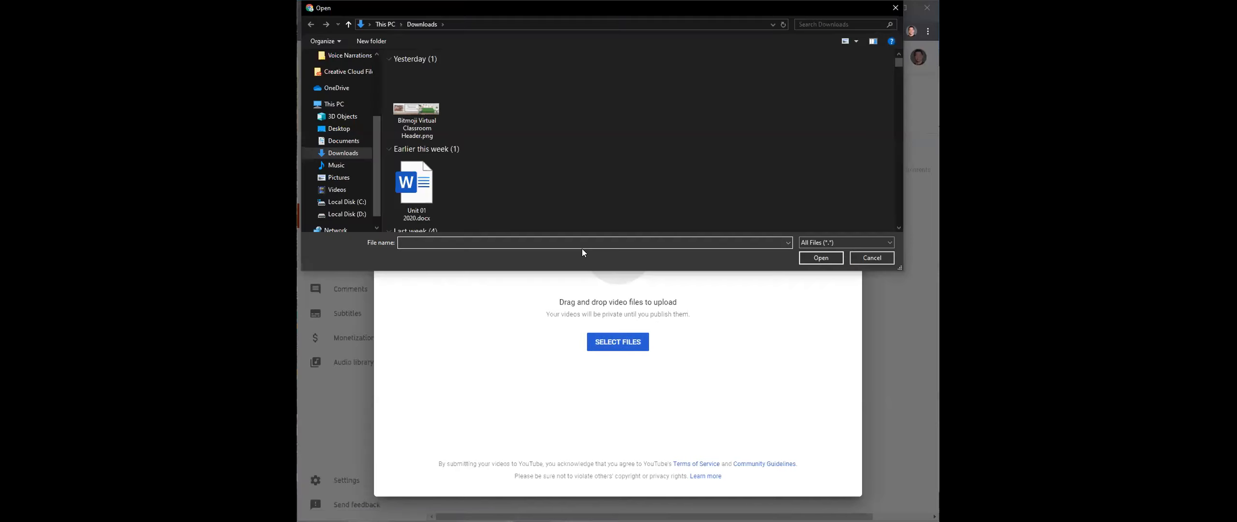
scroll(502, 157, down, 5)
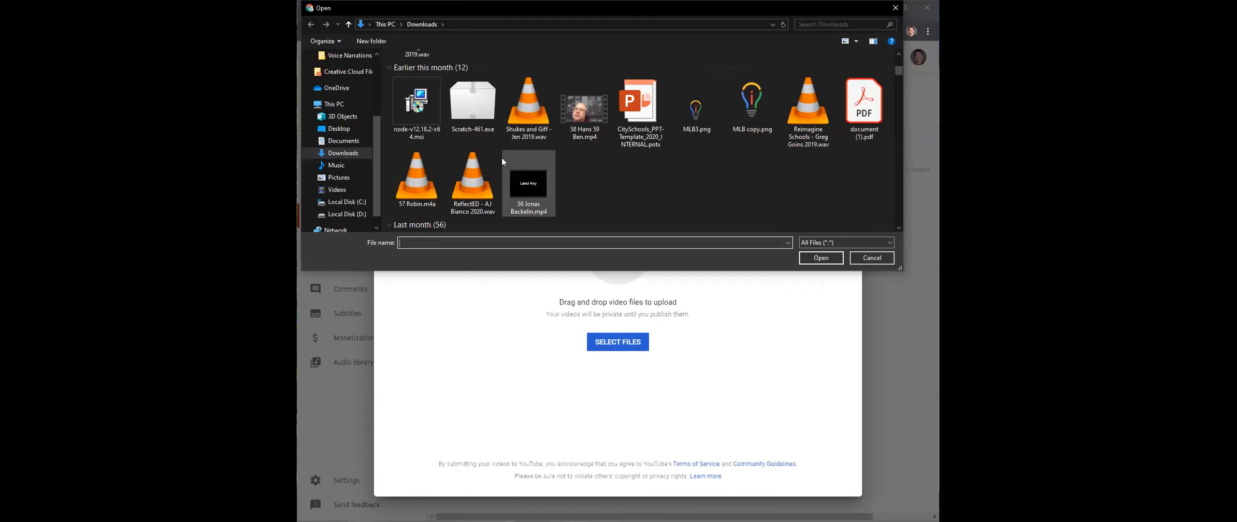
click(369, 214)
scroll(444, 186, down, 5)
scroll(447, 187, down, 10)
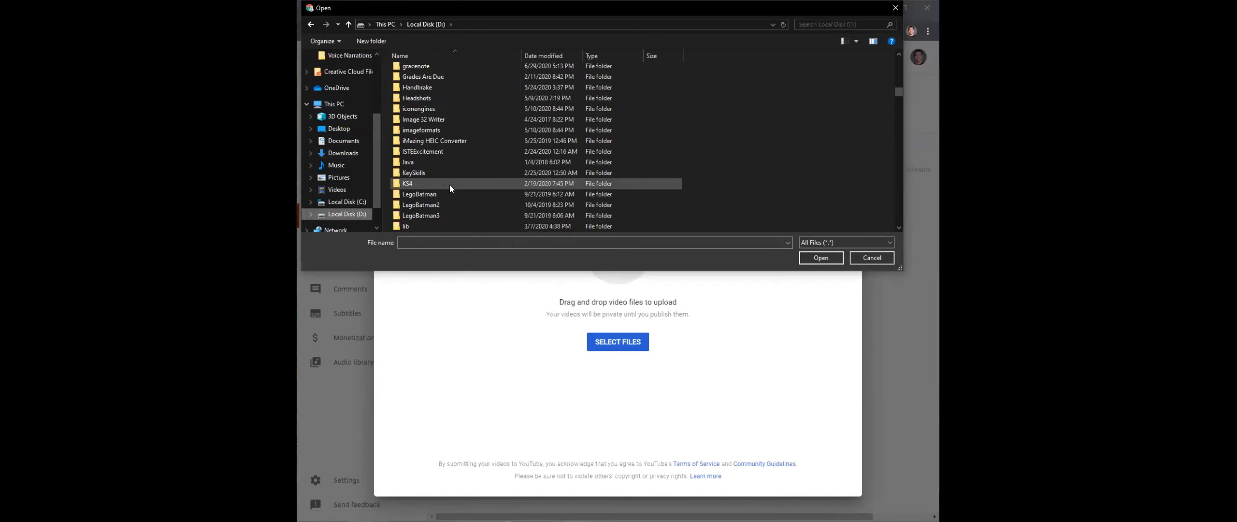
scroll(451, 185, down, 8)
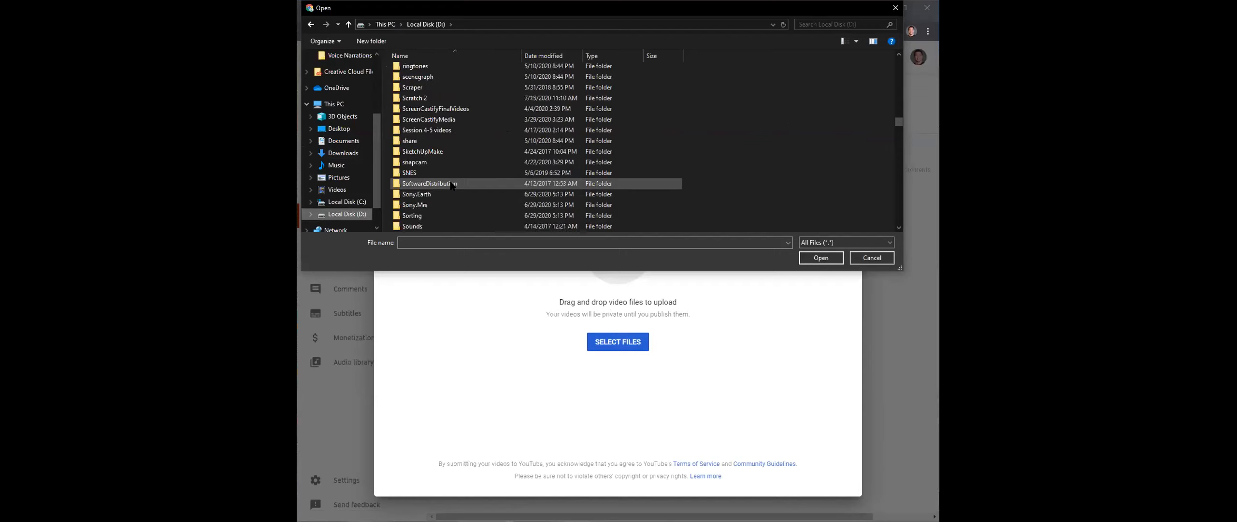
scroll(451, 186, down, 3)
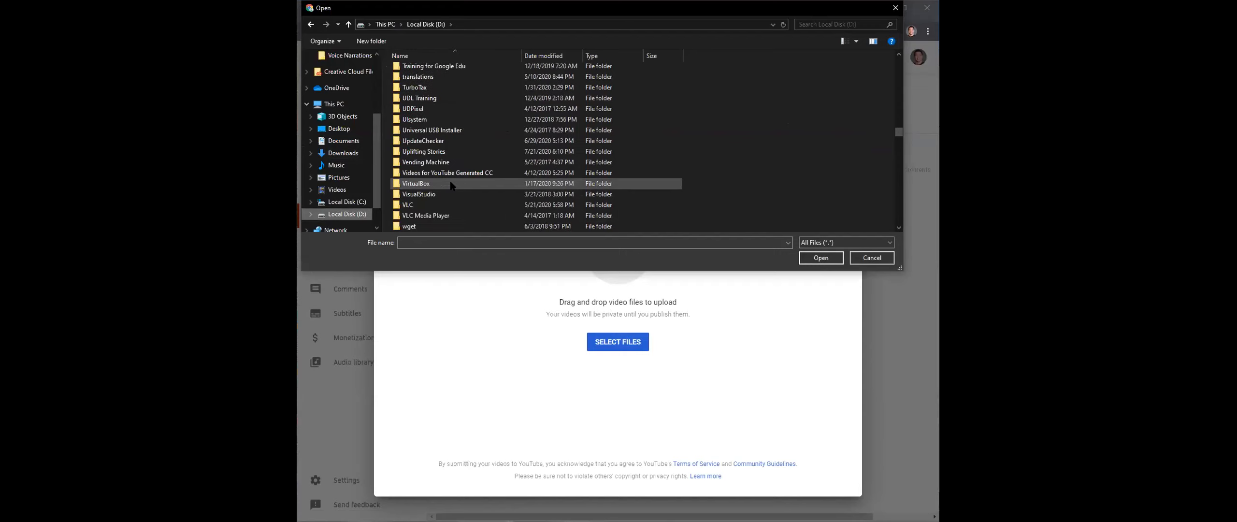
scroll(451, 185, down, 5)
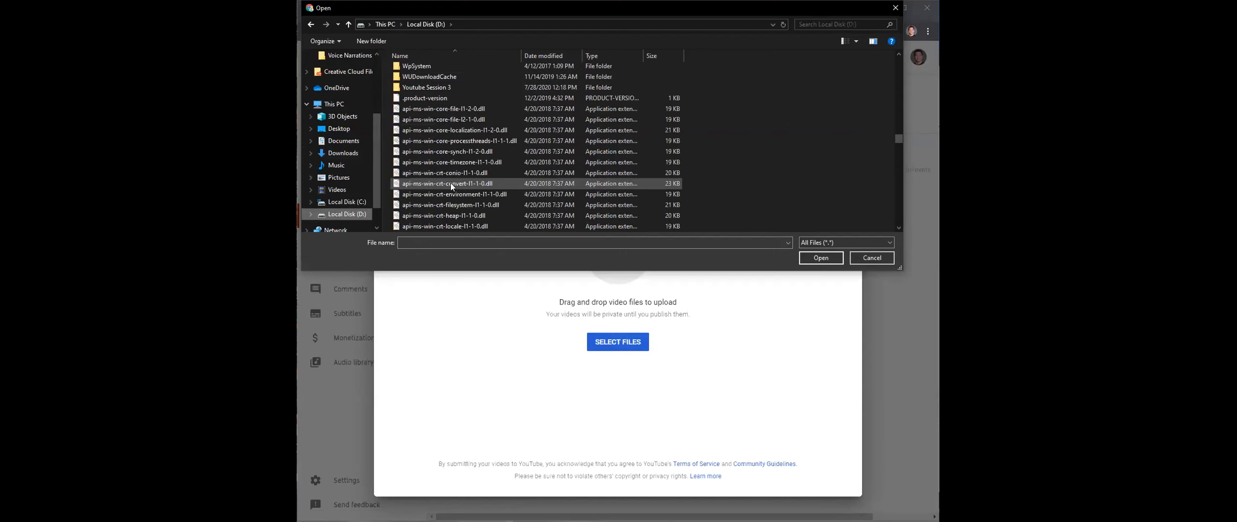
scroll(451, 186, up, 2)
double_click(455, 164)
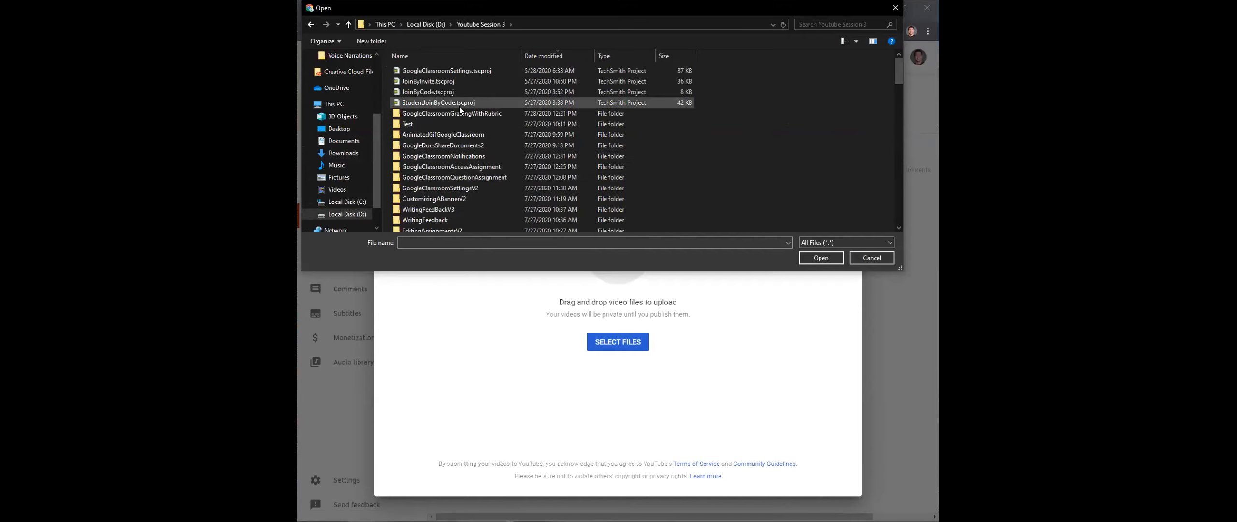
double_click(462, 112)
click(436, 100)
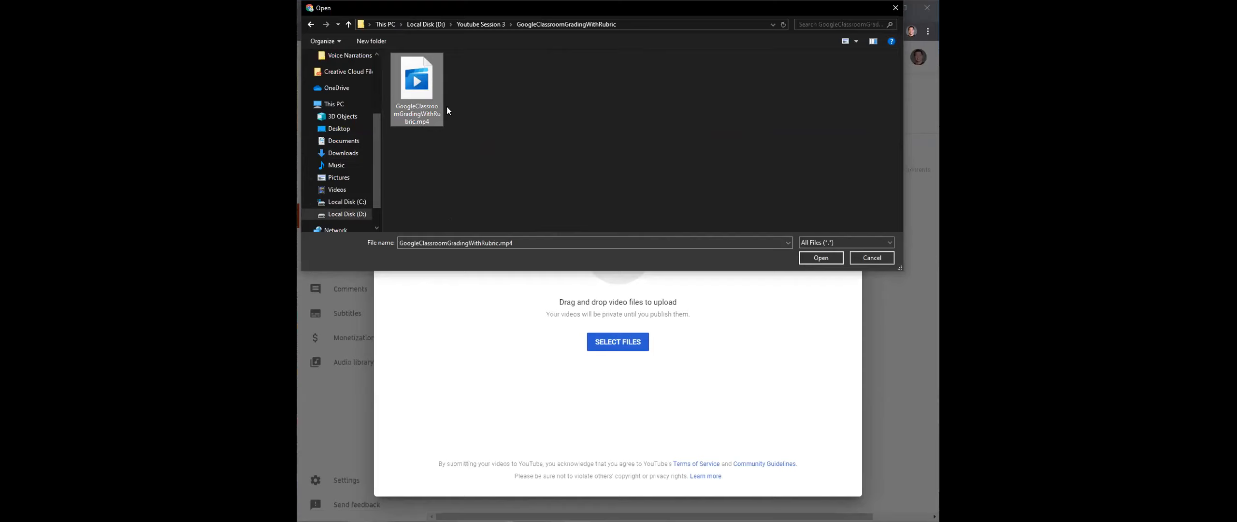
click(805, 257)
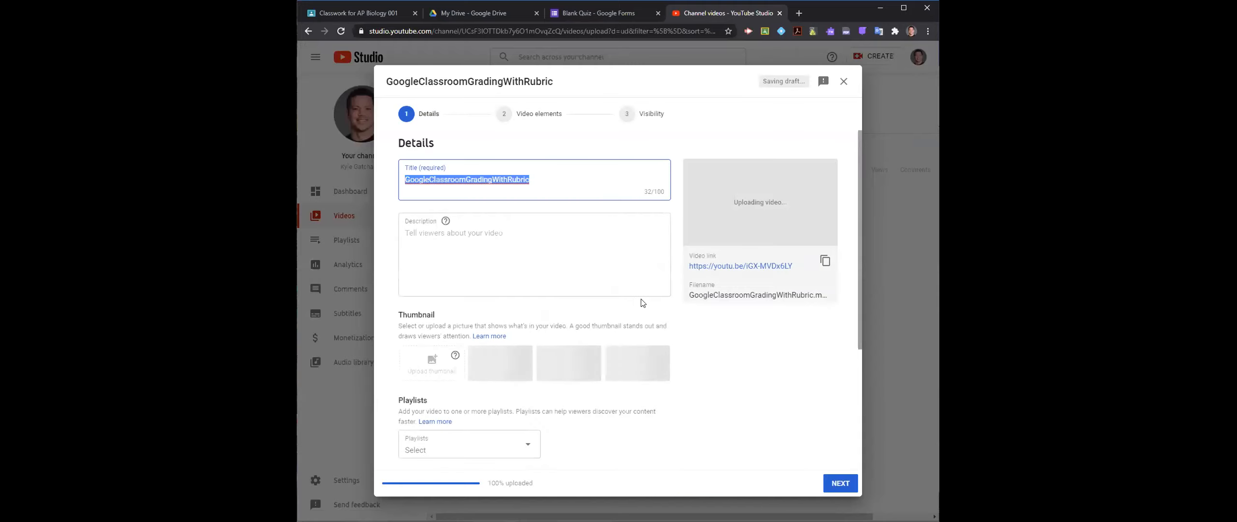
- Keep the default video details and elements, save the uploaded video as Unlisted, and dismiss the processing notice
click(843, 484)
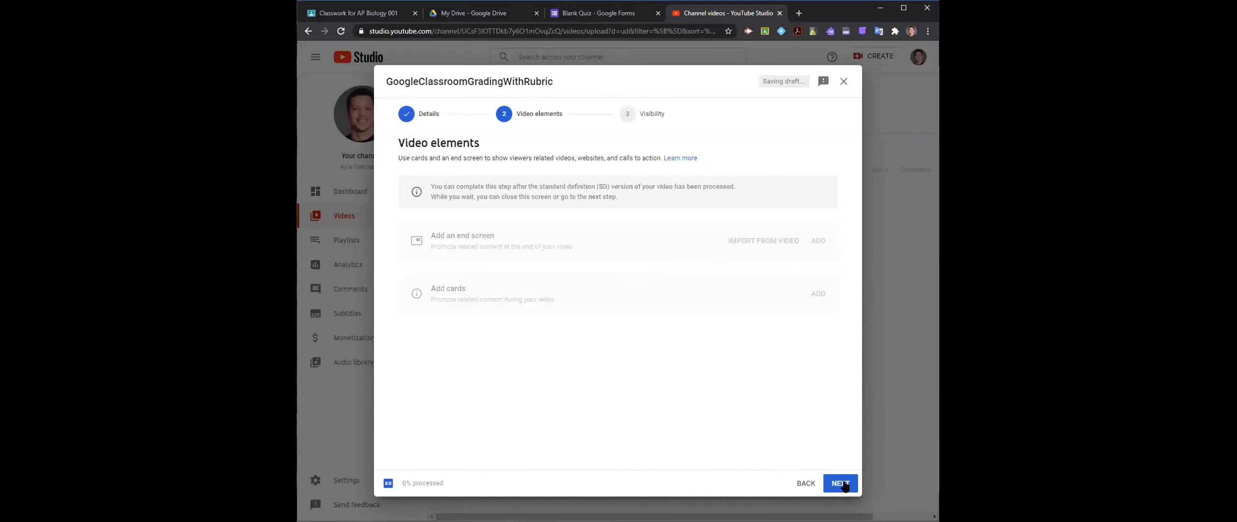
click(844, 485)
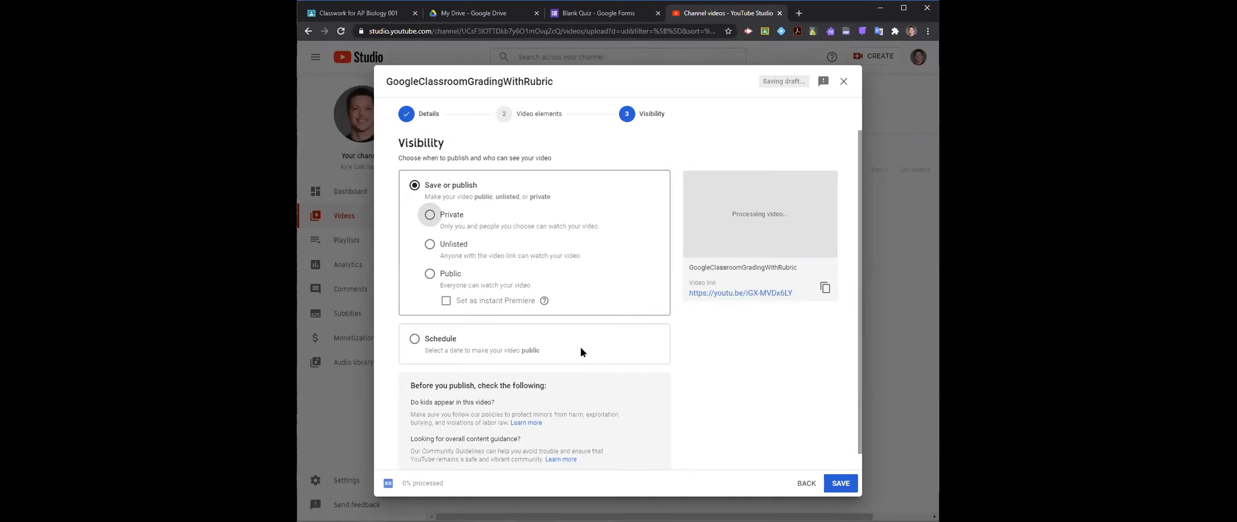
click(457, 280)
click(455, 254)
click(841, 481)
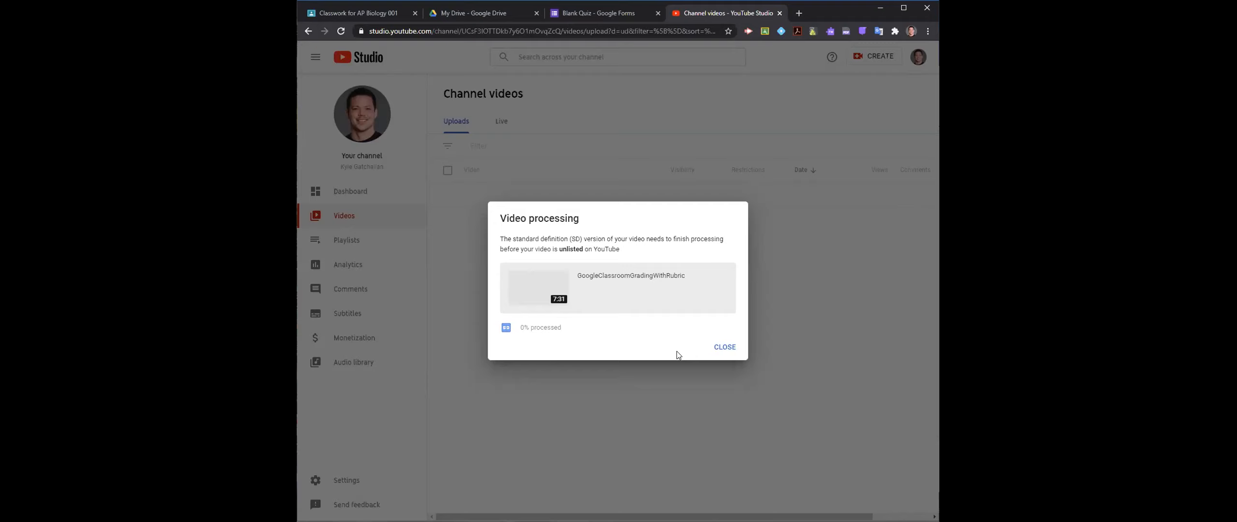
click(727, 349)
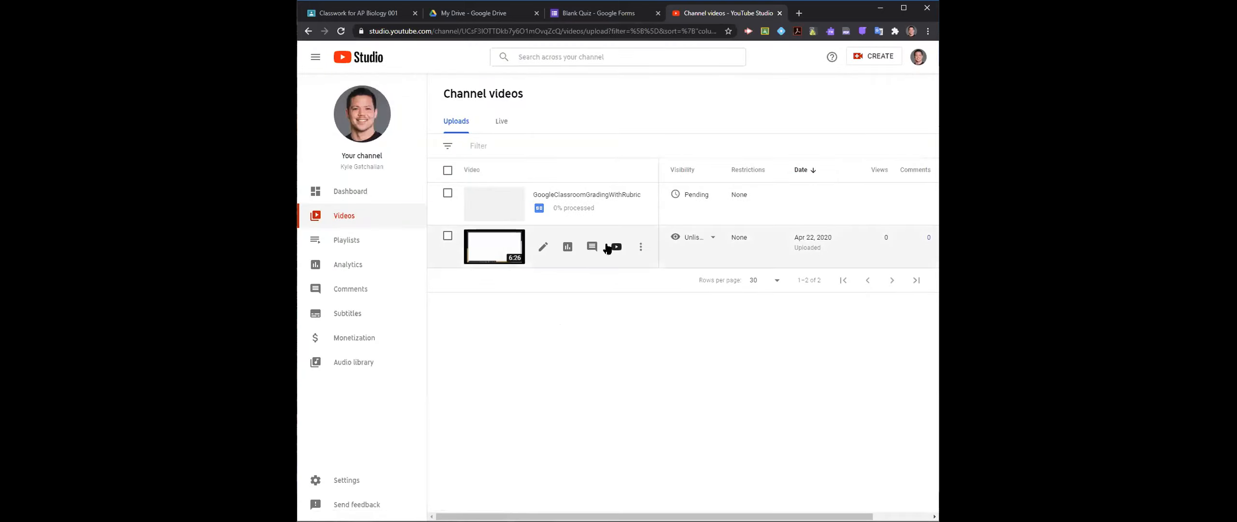
- Copy the shareable link of the "Google Slides Create Converted" video
mouse_move(617, 260)
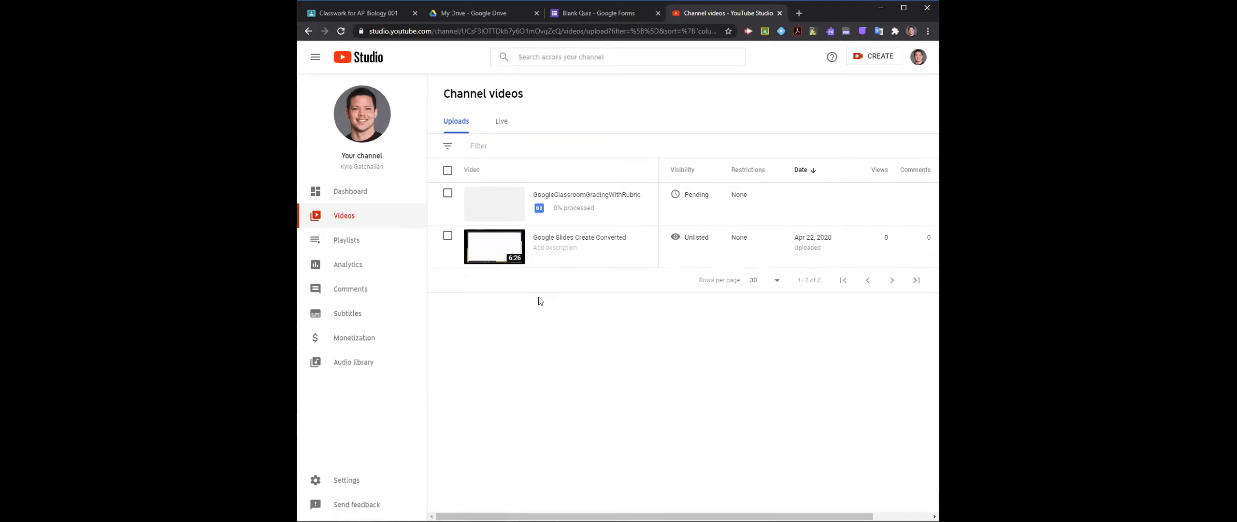
mouse_move(544, 248)
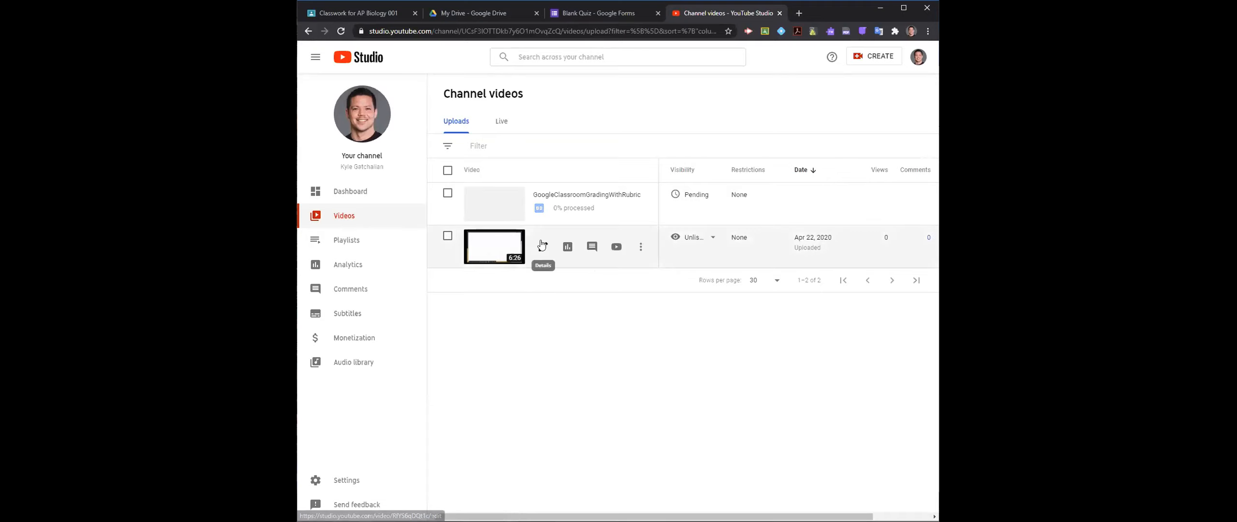
click(641, 247)
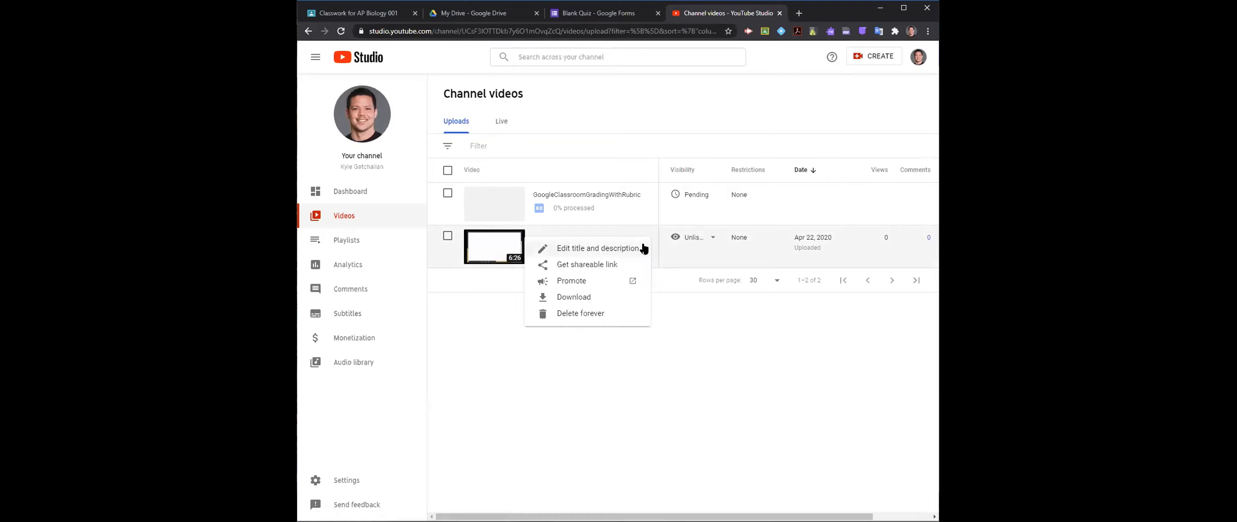
click(618, 266)
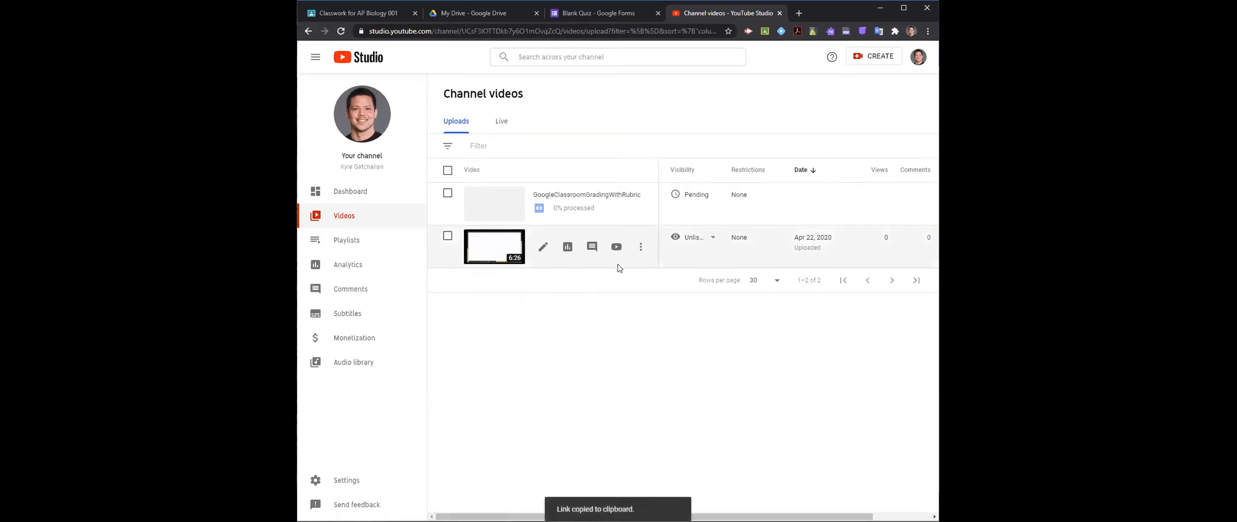
- Switch to the Blank Quiz form in Google Forms
click(583, 14)
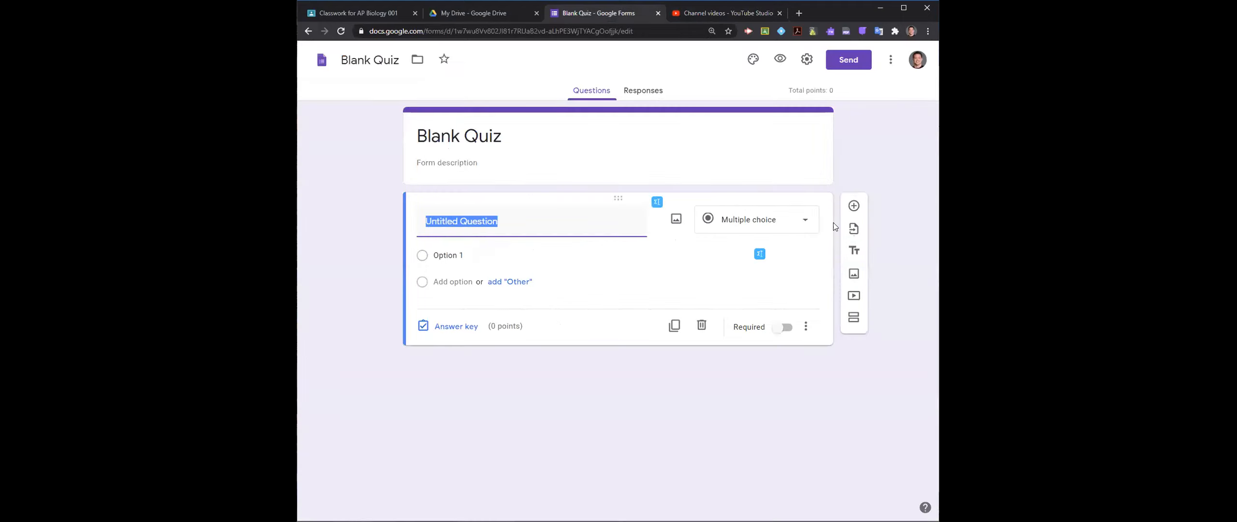
click(854, 273)
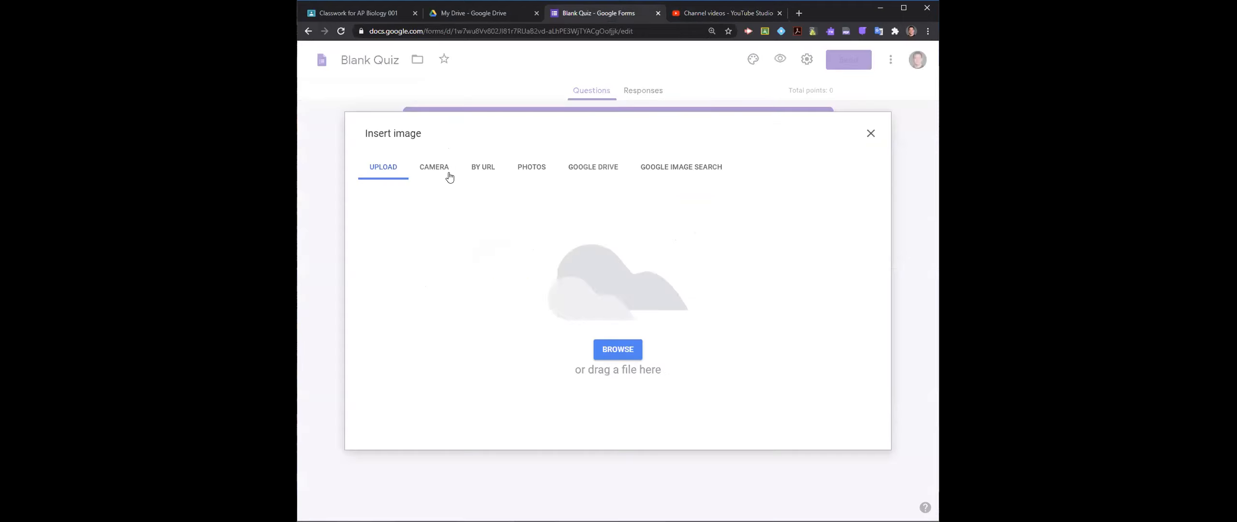
click(495, 166)
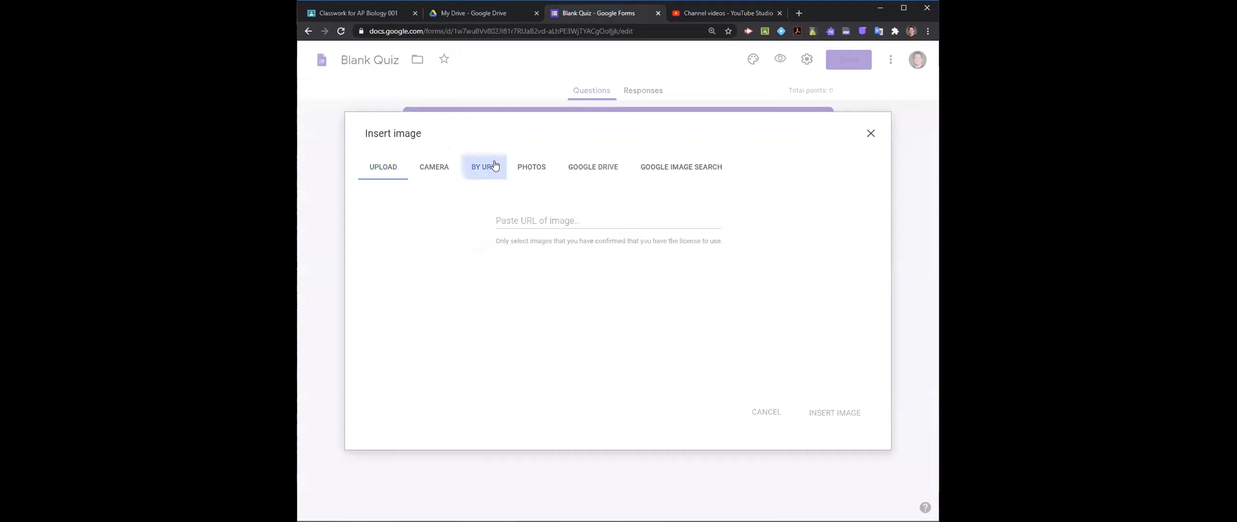
click(870, 133)
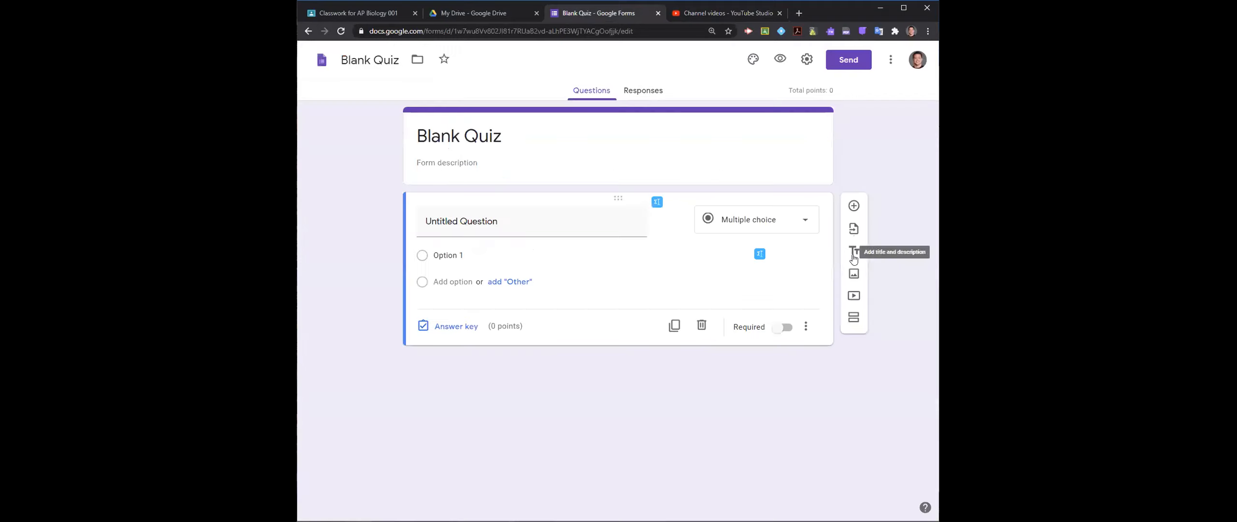
- Add the Google Slides Create Converted video to the quiz by its copied YouTube URL and move it above the untitled question
click(855, 297)
click(436, 159)
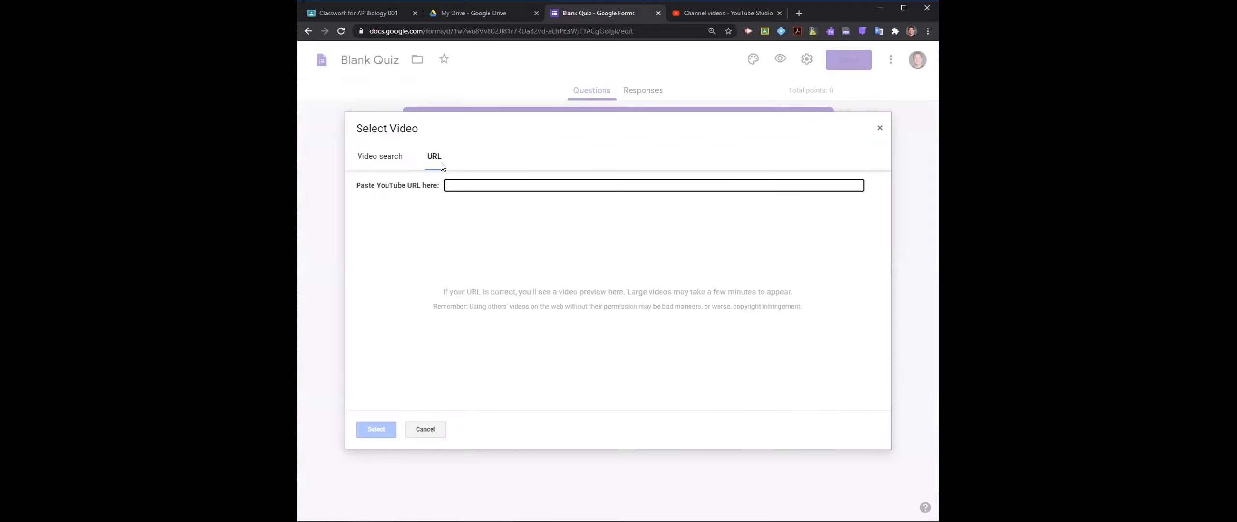
key(ctrl+v)
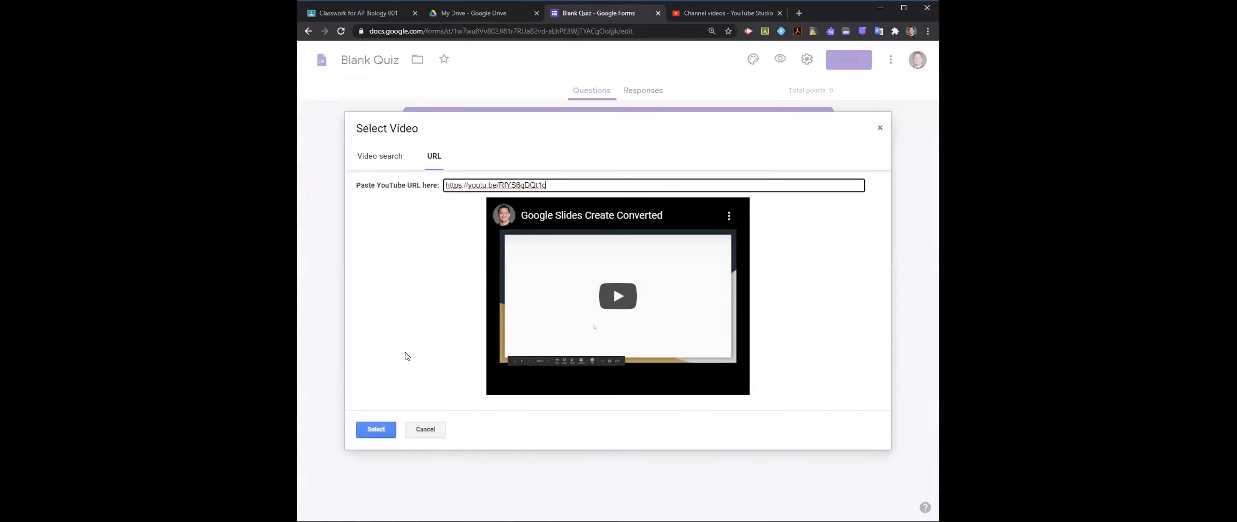
click(376, 430)
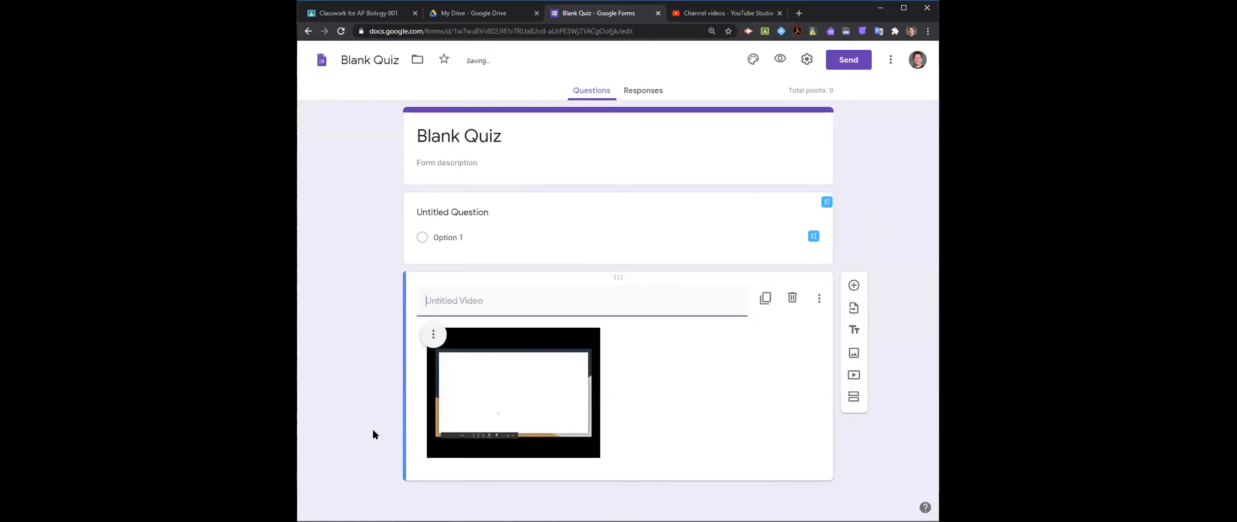
drag(585, 274, 588, 196)
click(489, 430)
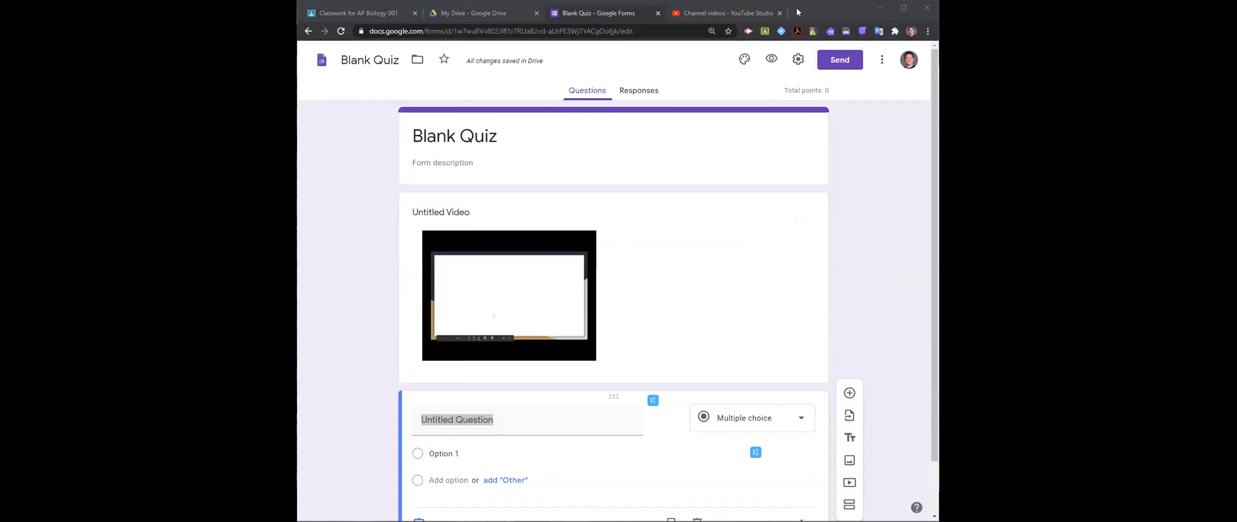
- Open edpuzzle.com in a new browser tab and copy its web address
key(ctrl+t)
click(525, 33)
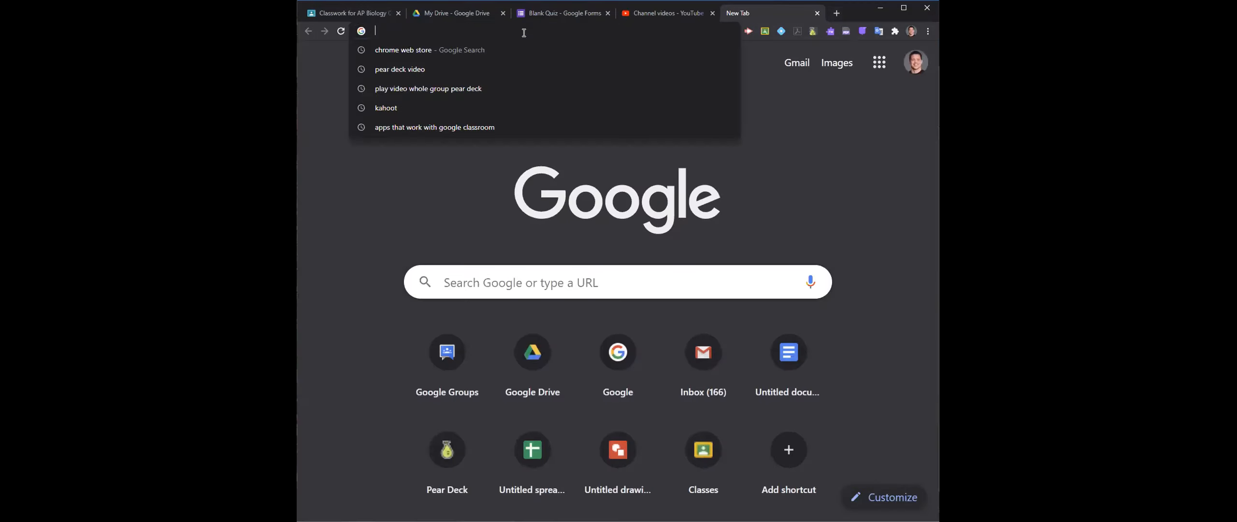
text(edpu)
key(Return)
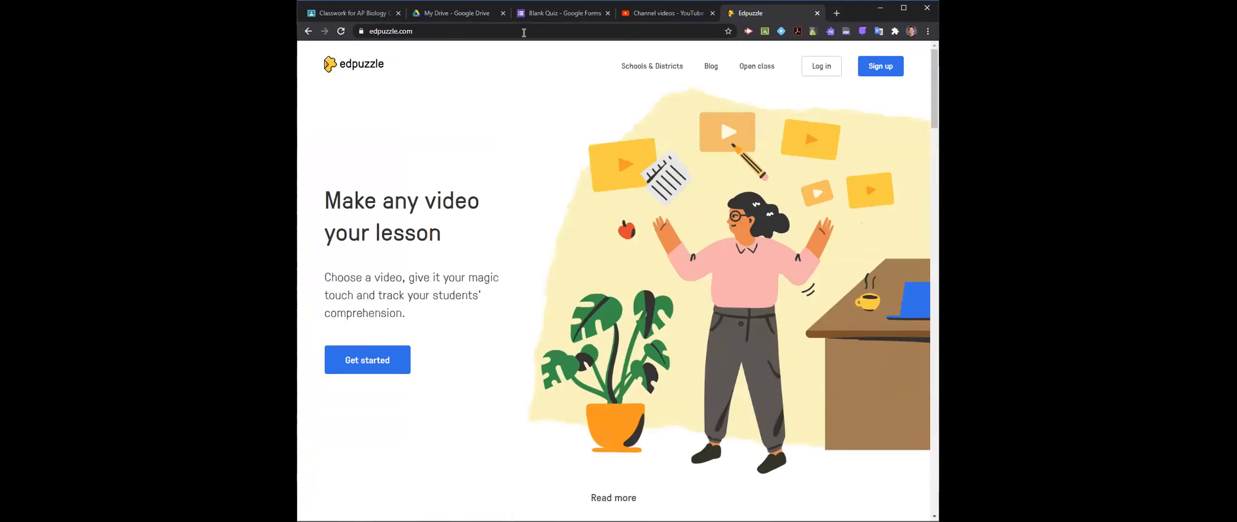
click(524, 32)
right_click(523, 33)
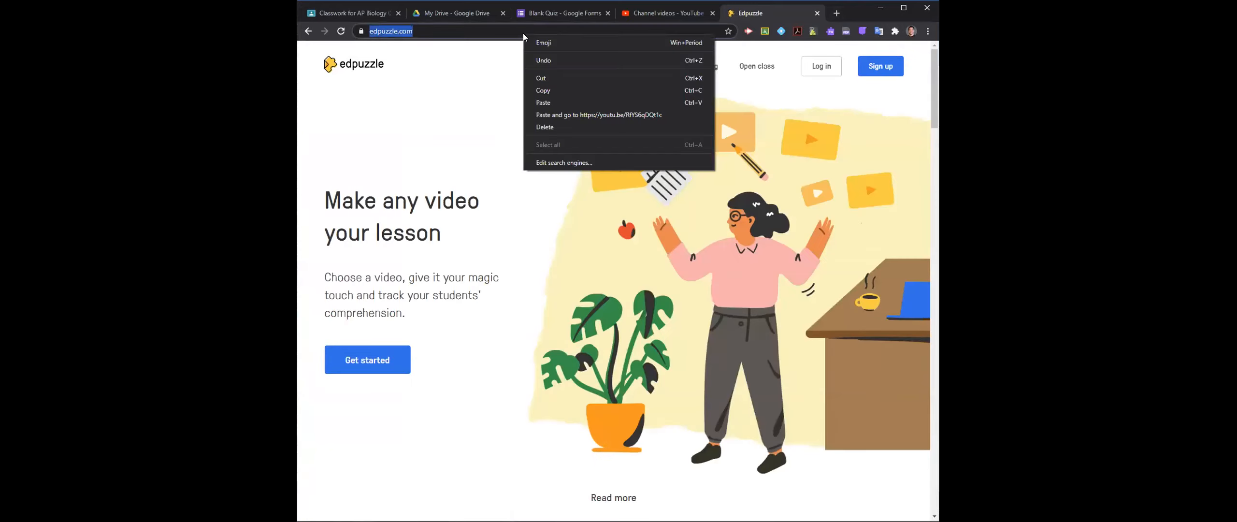
click(562, 90)
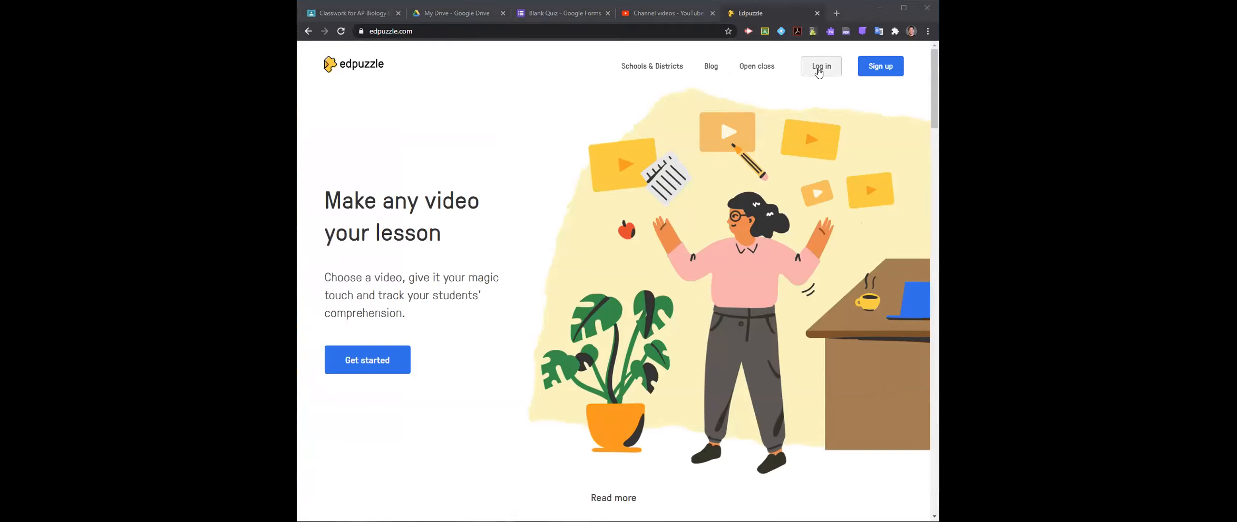
- Log in to Edpuzzle as a teacher with the Google account
click(818, 71)
click(569, 253)
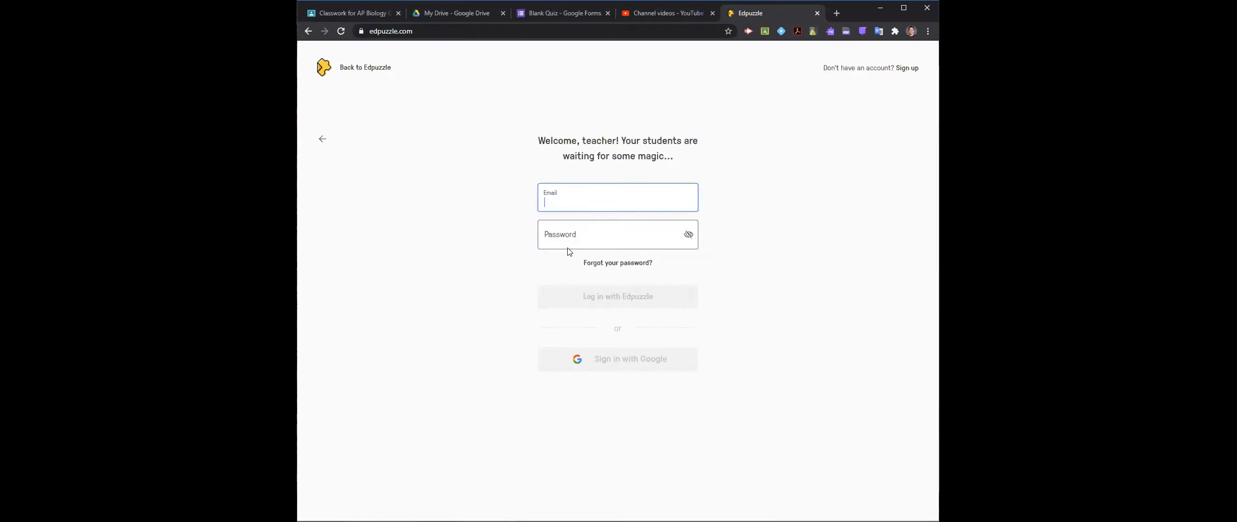
click(594, 362)
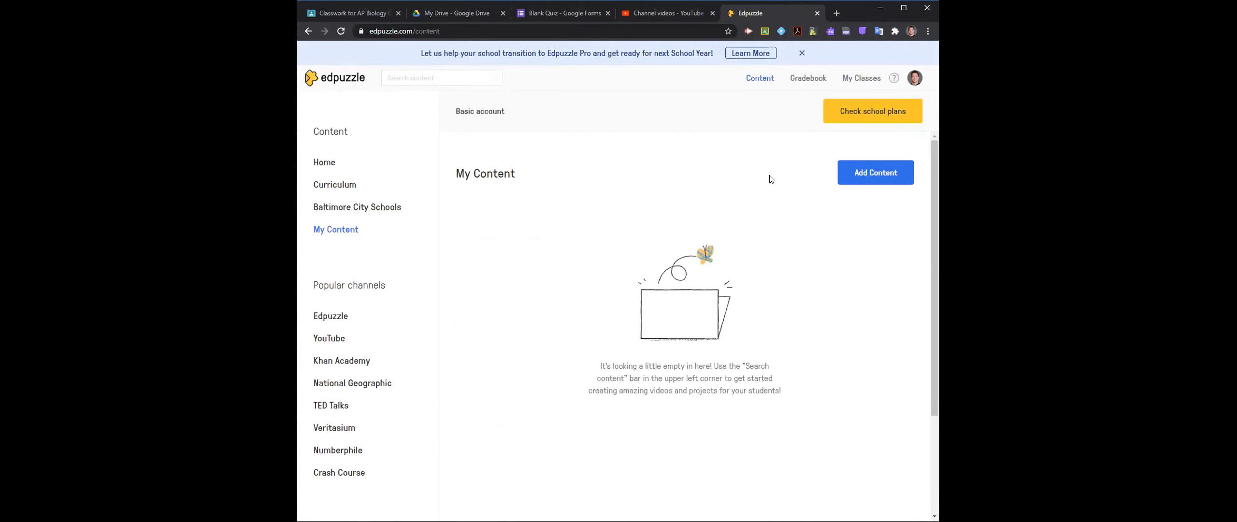
- Upload the video AddingStudents.mp4 from Google Drive to the Edpuzzle content library
click(850, 174)
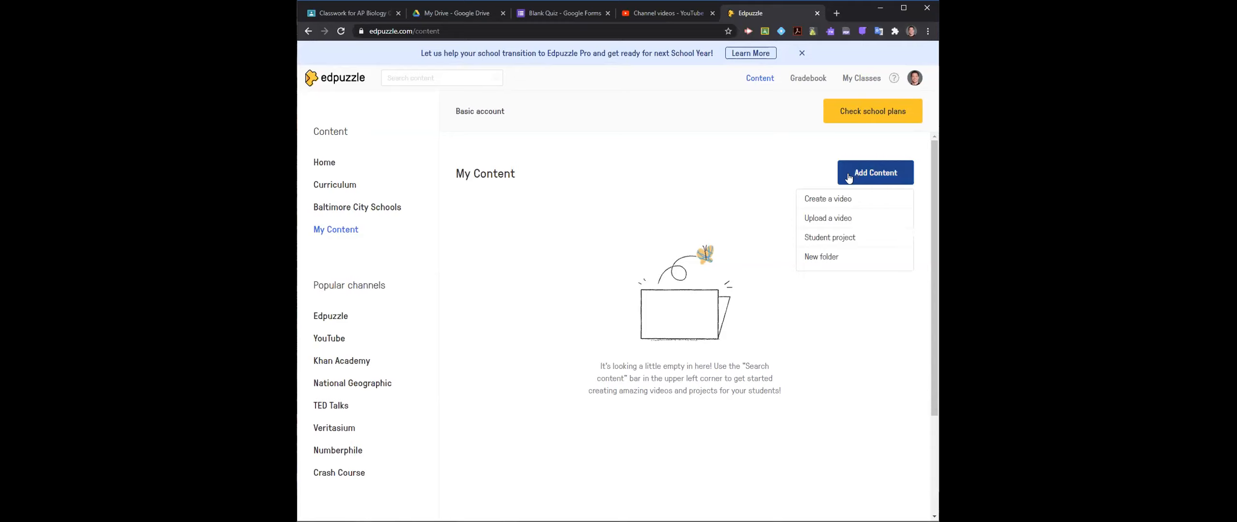
click(834, 220)
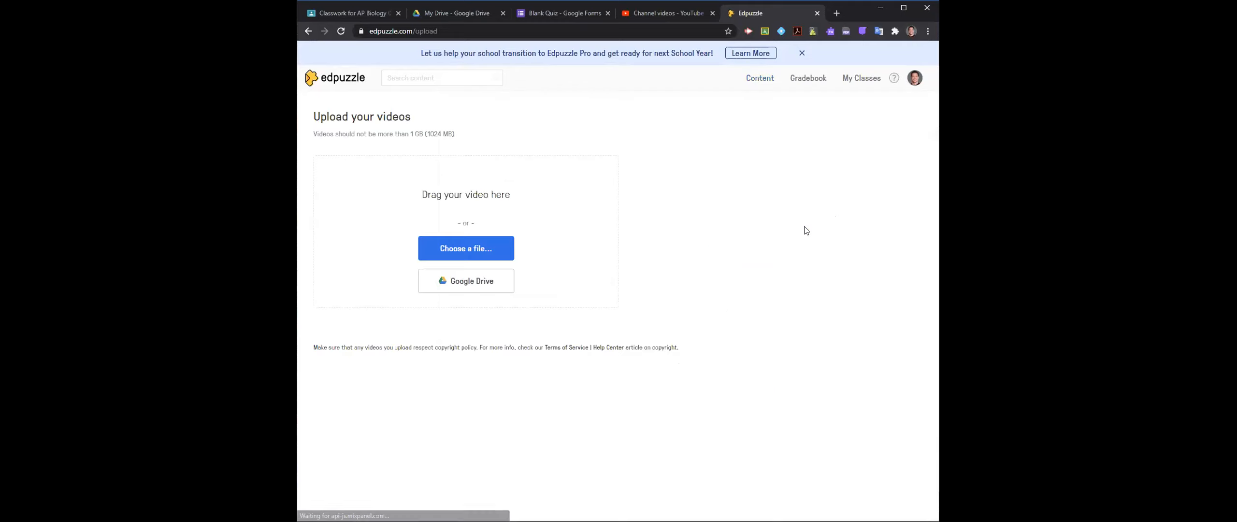
click(485, 279)
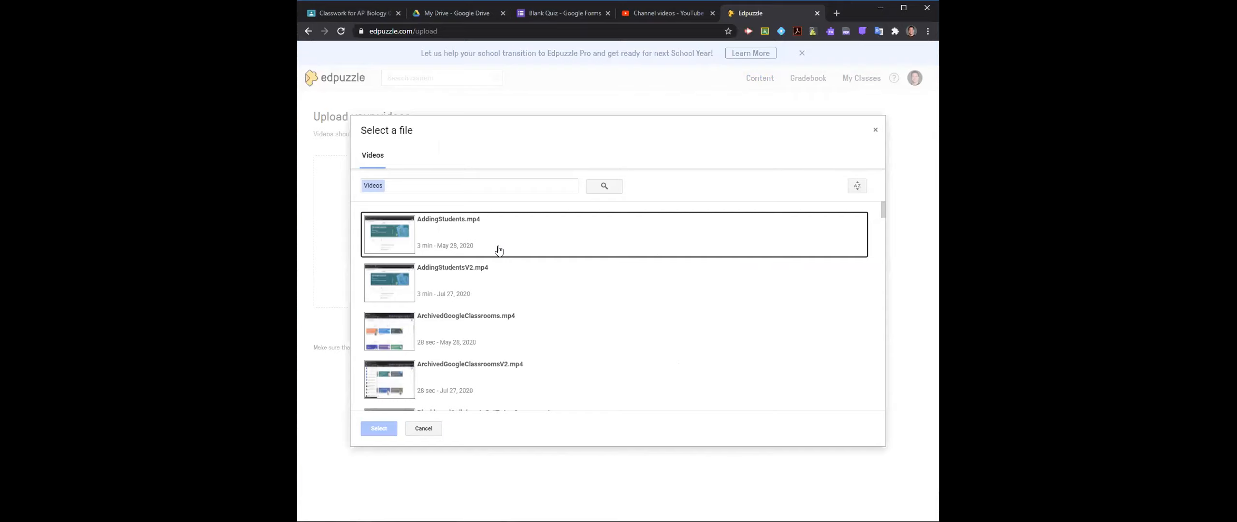
click(483, 244)
click(387, 429)
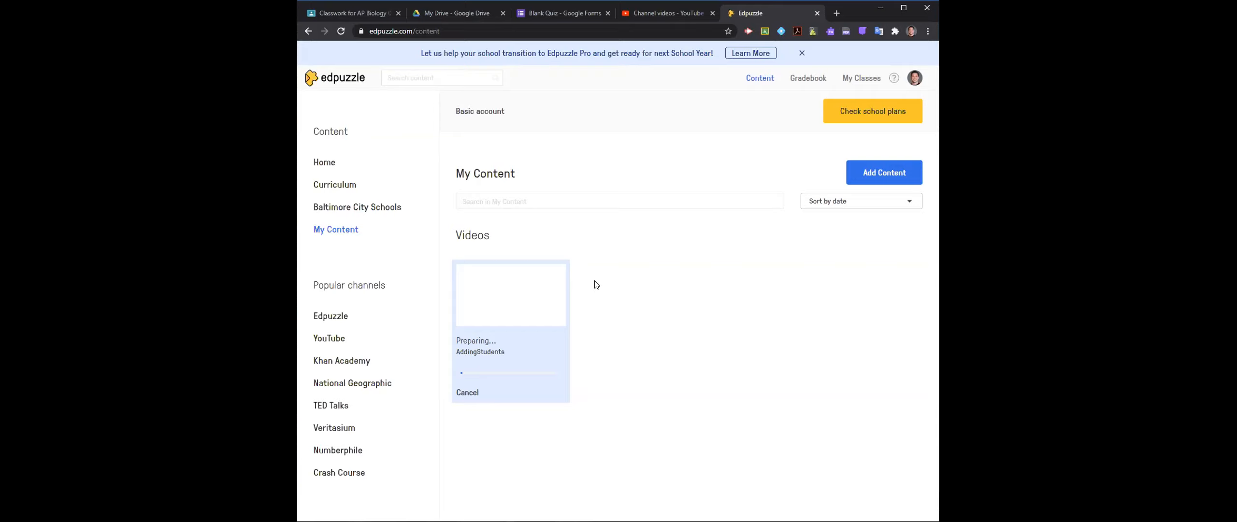
- Import the AP Biology 001 class from Google Classroom, confirming that the school can give parental consent
click(860, 79)
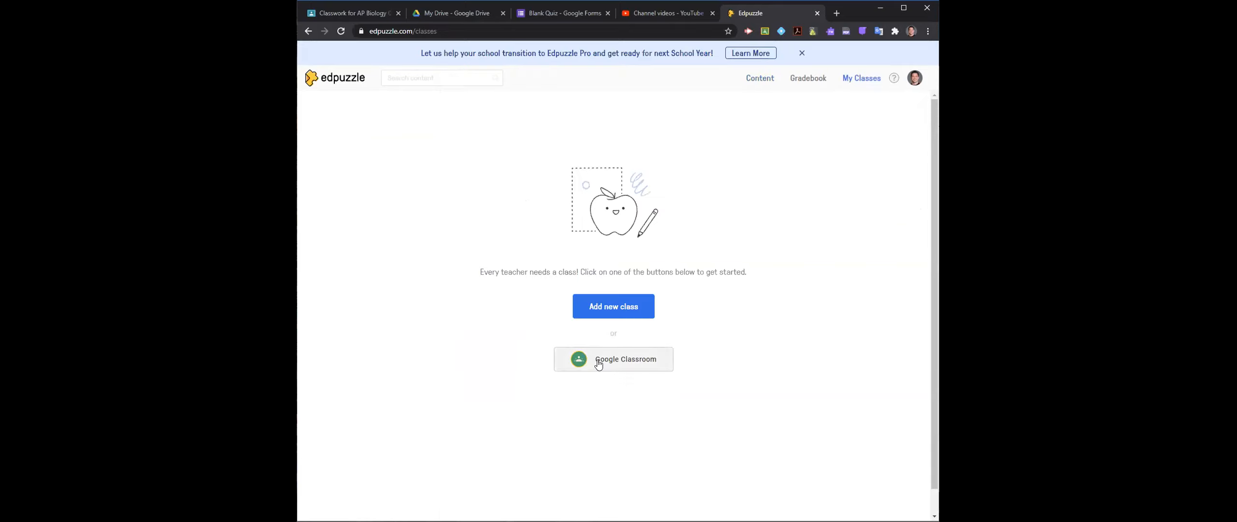
key(ctrl+plus)
key(ctrl+plus)
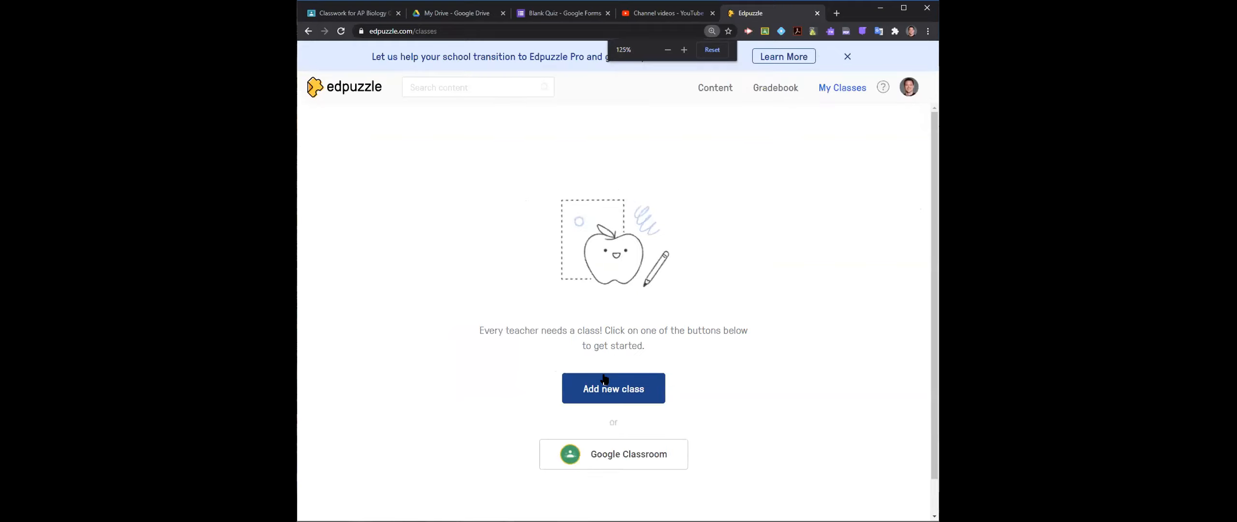
click(610, 459)
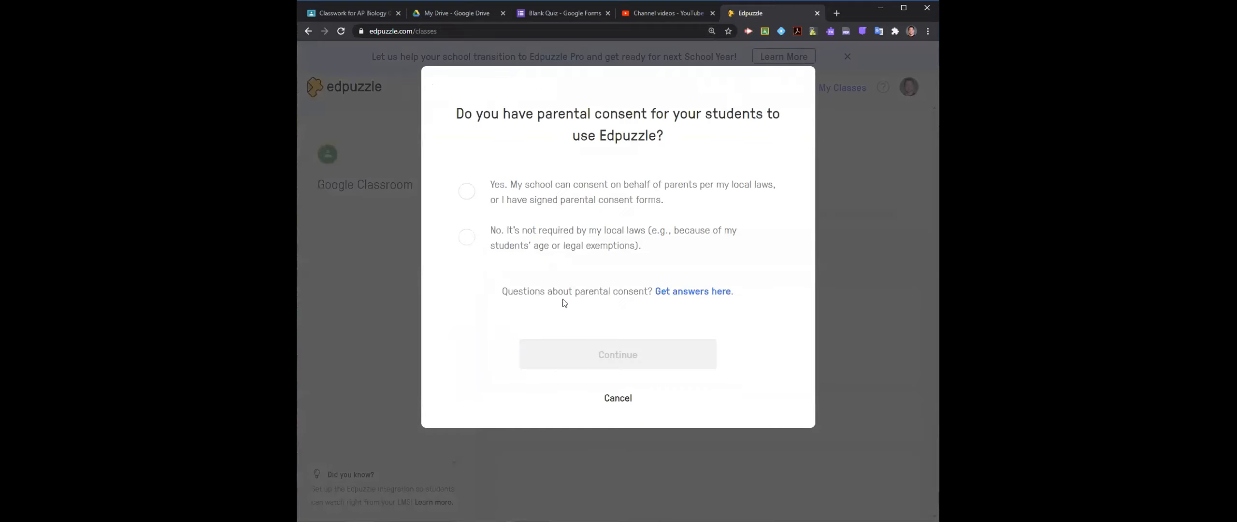
click(468, 198)
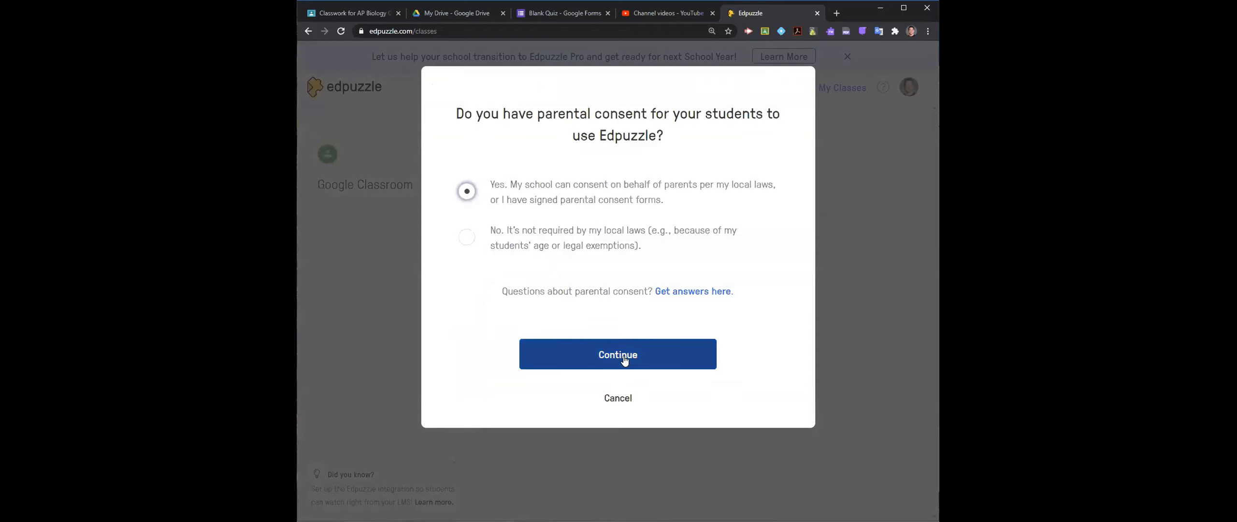
click(624, 360)
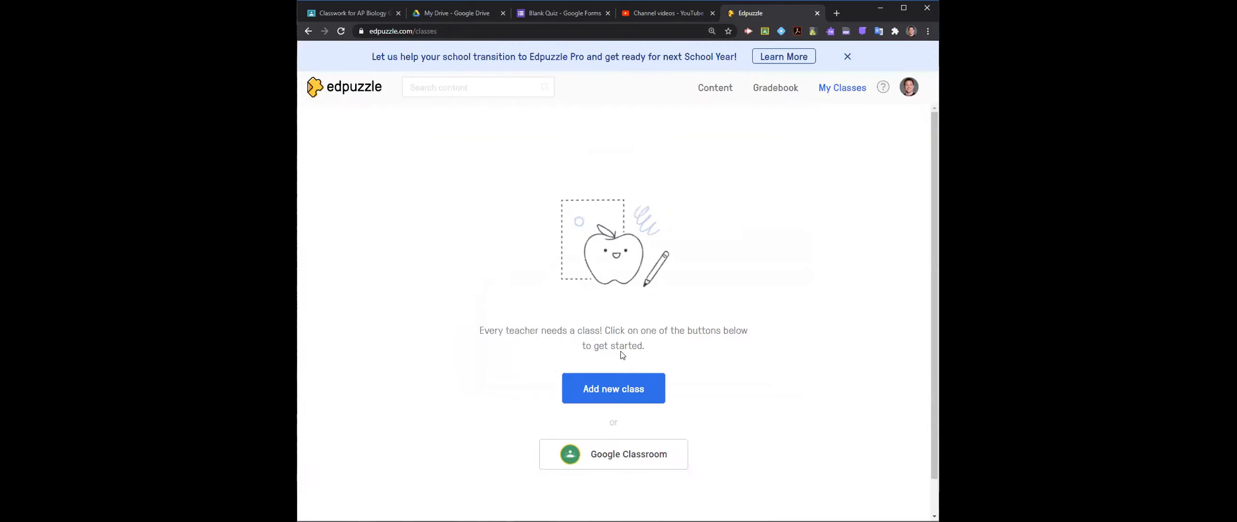
click(623, 461)
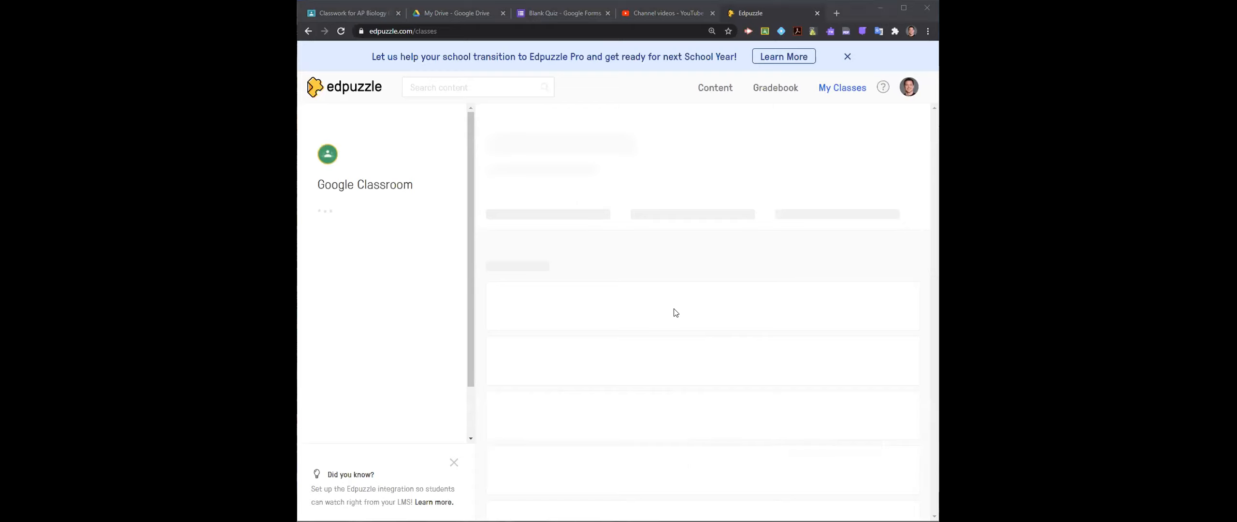
click(333, 297)
click(382, 338)
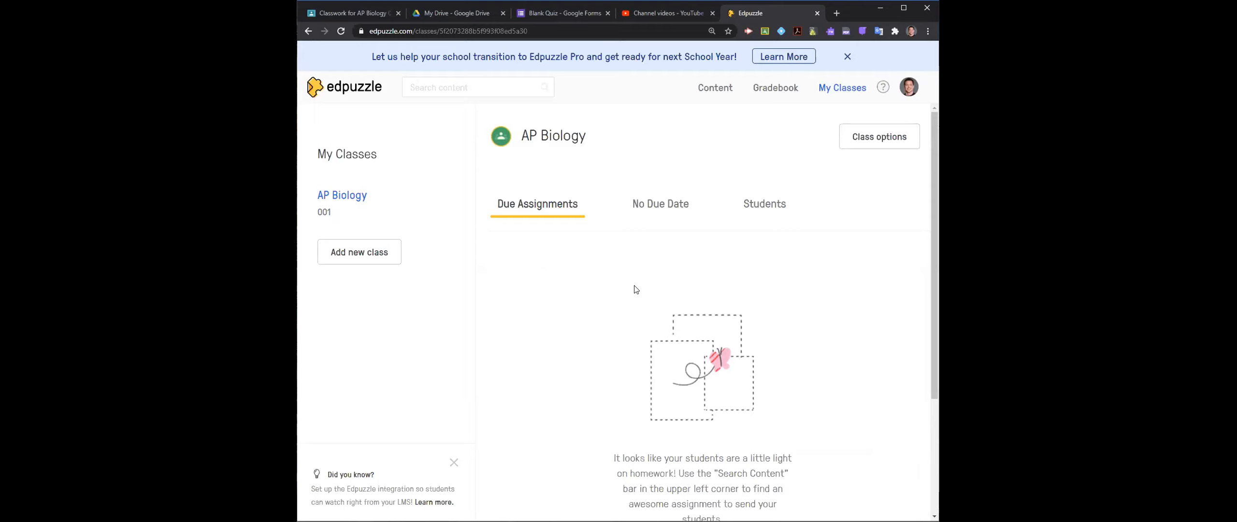
- View the AP Biology class options and import all its students from Google Classroom
click(861, 138)
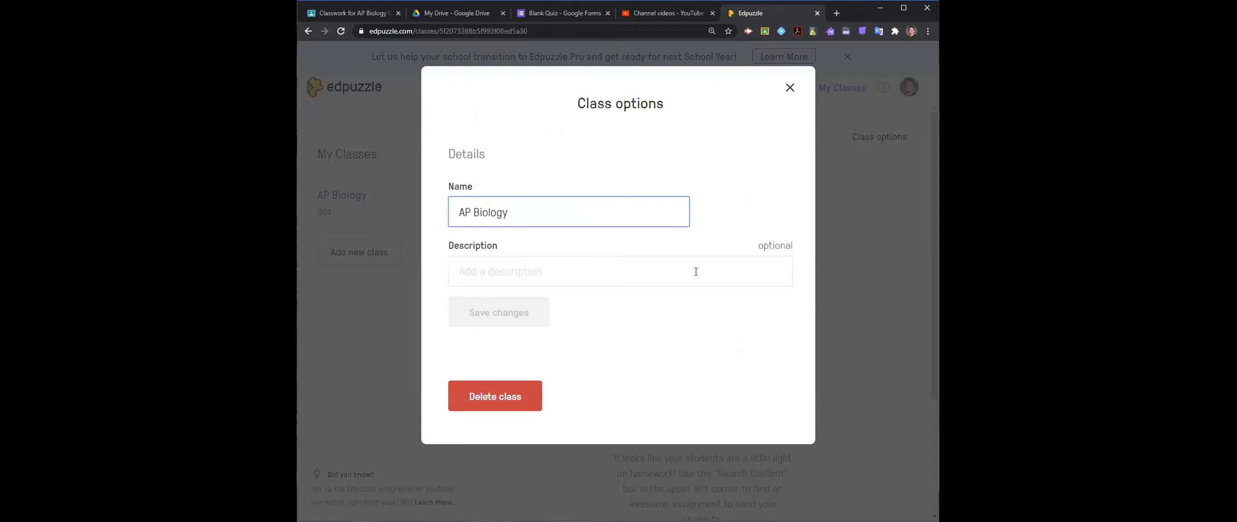
click(790, 87)
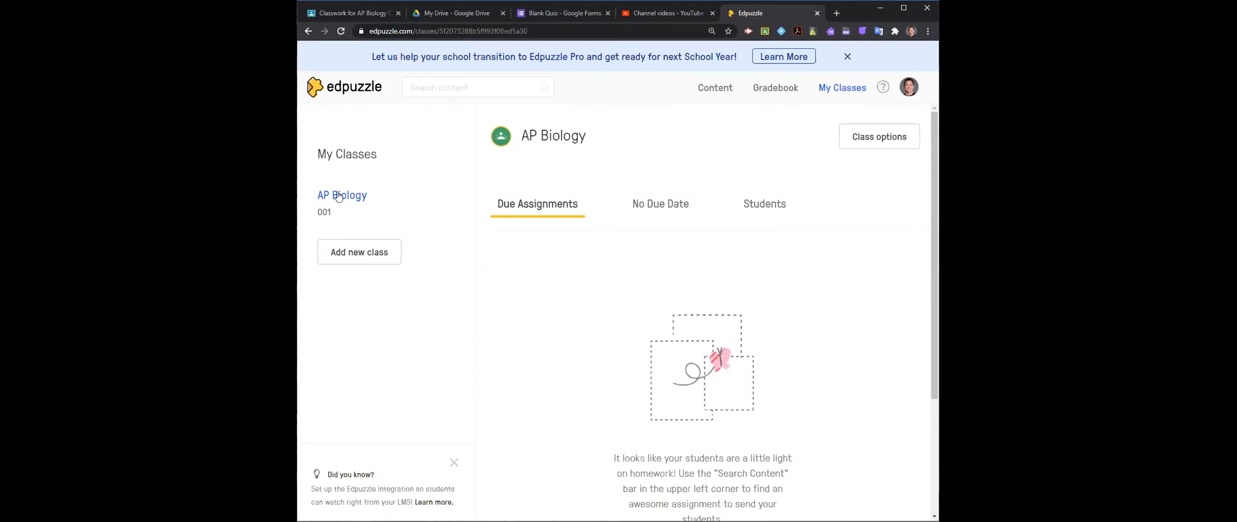
click(781, 203)
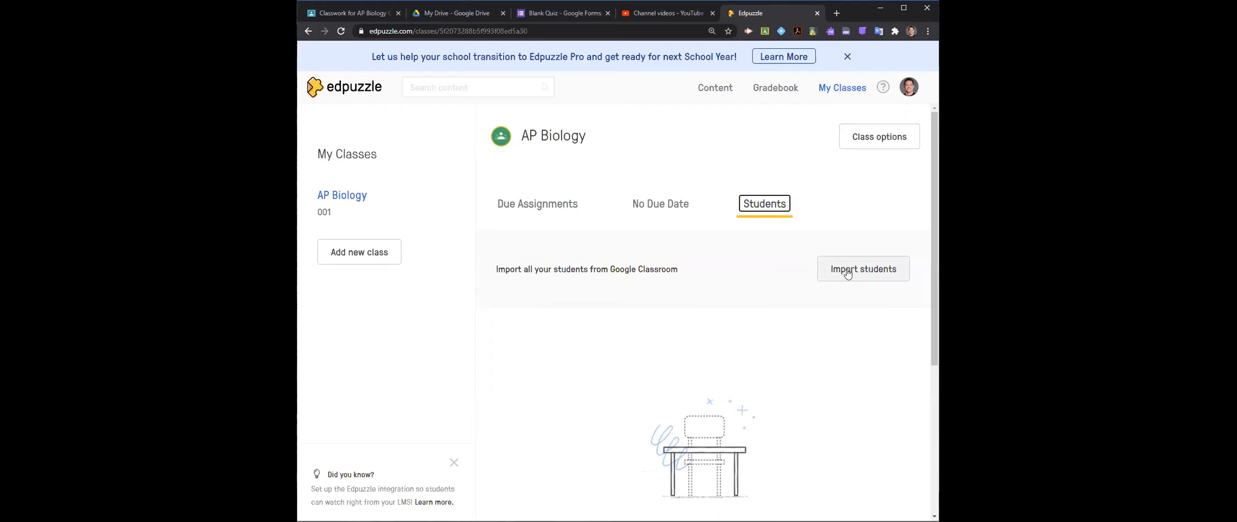
click(847, 273)
- Open the AddingStudents video from My Content for editing
click(715, 87)
click(371, 278)
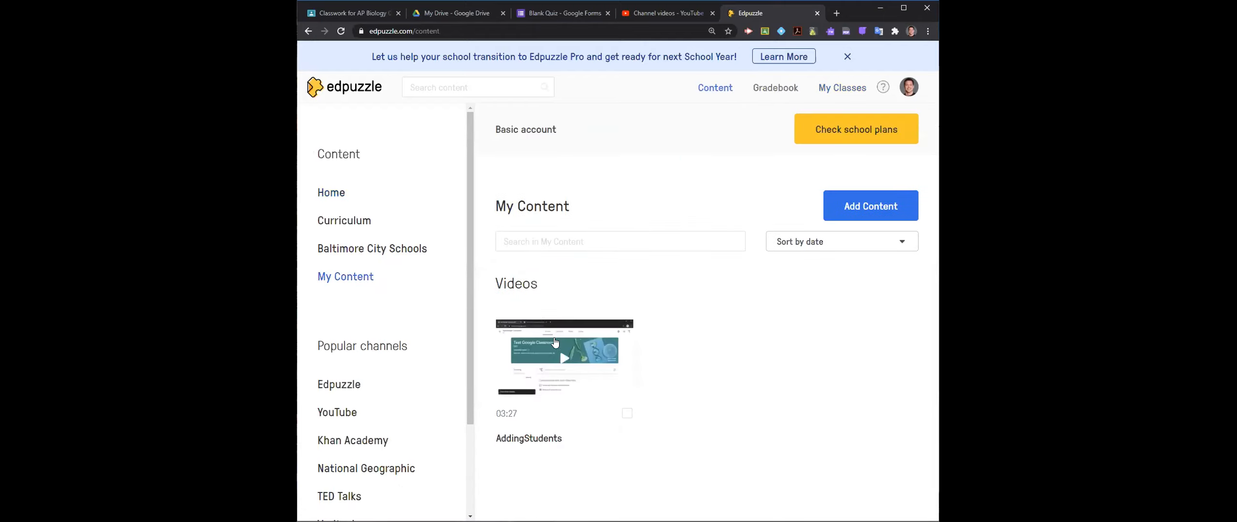
click(558, 348)
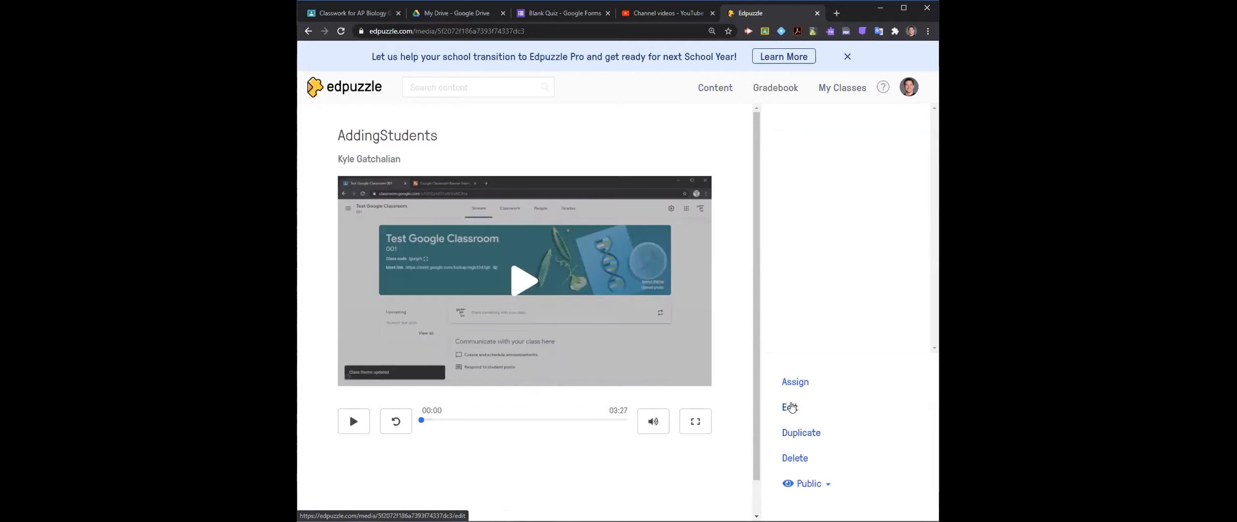
click(791, 408)
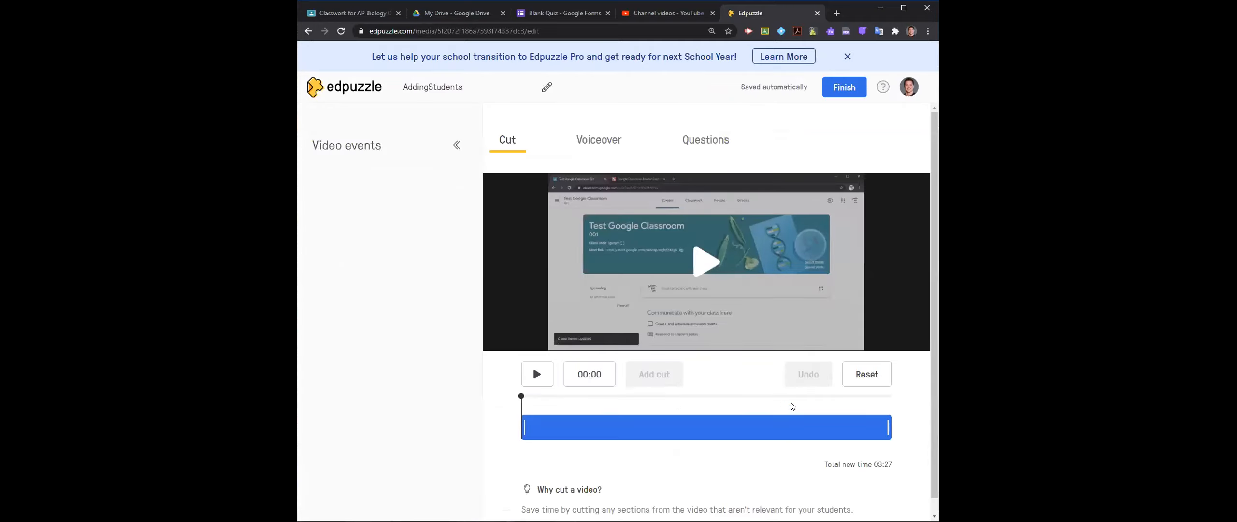
- Start a multiple-choice question at about 00:32 in the AddingStudents video, look over its answer fields, and finish editing without saving it
click(704, 142)
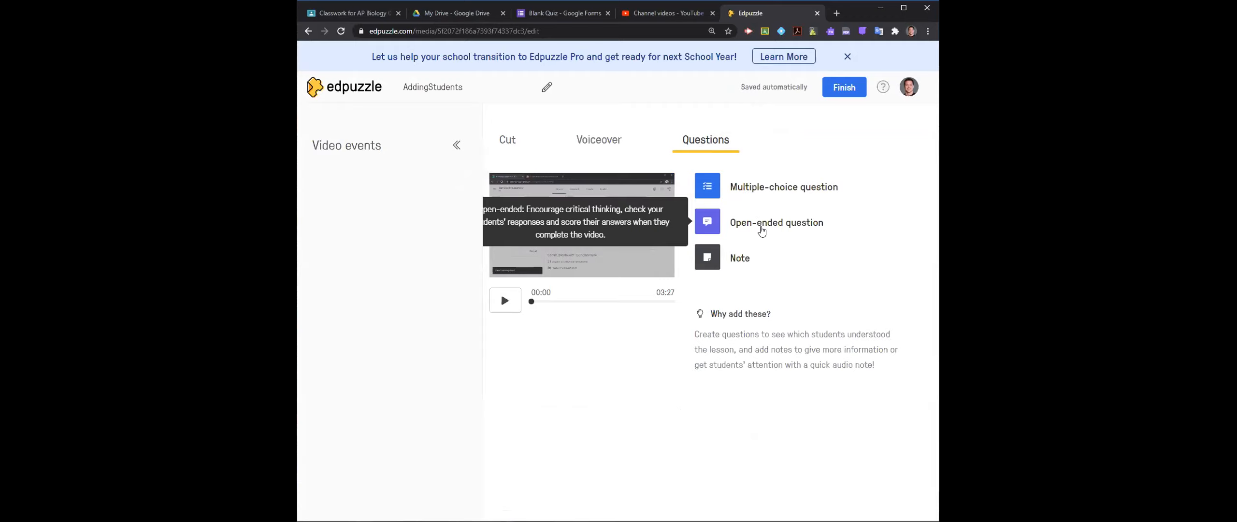
drag(531, 305, 554, 309)
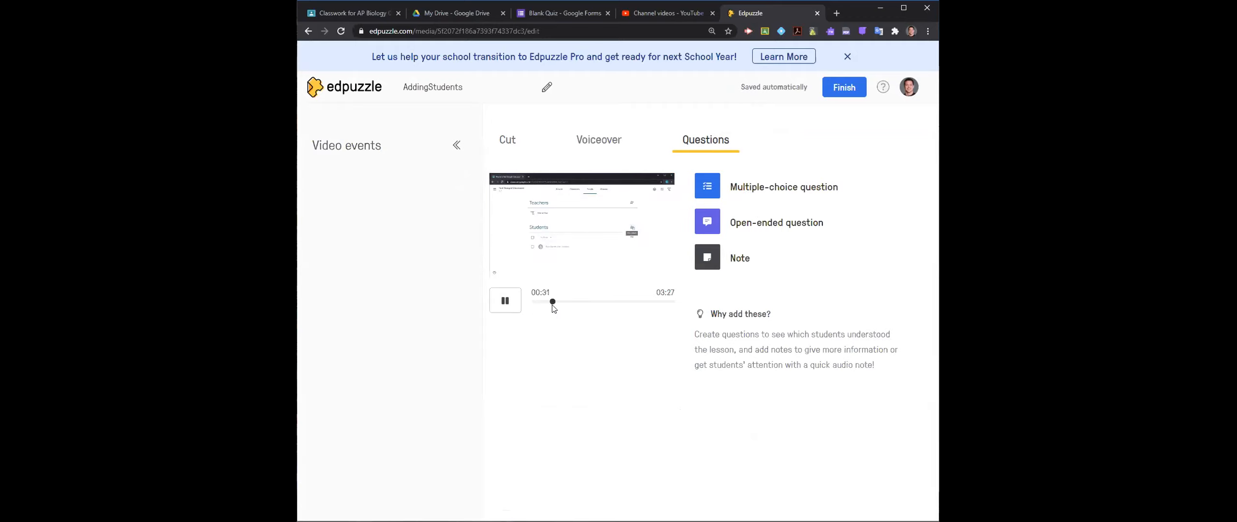
click(763, 187)
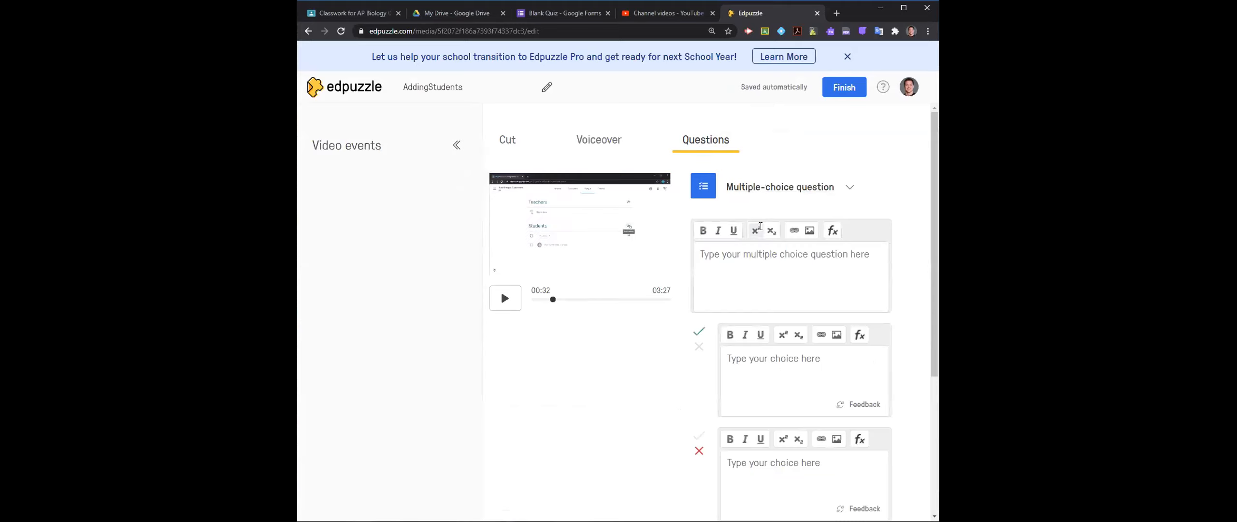
scroll(760, 284, down, 5)
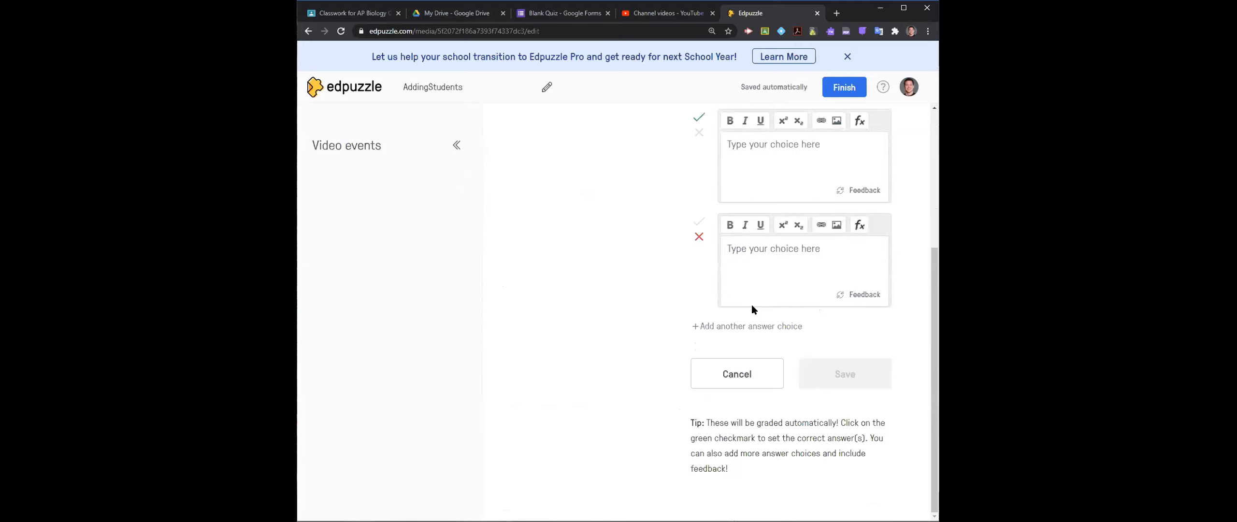
scroll(767, 375, up, 5)
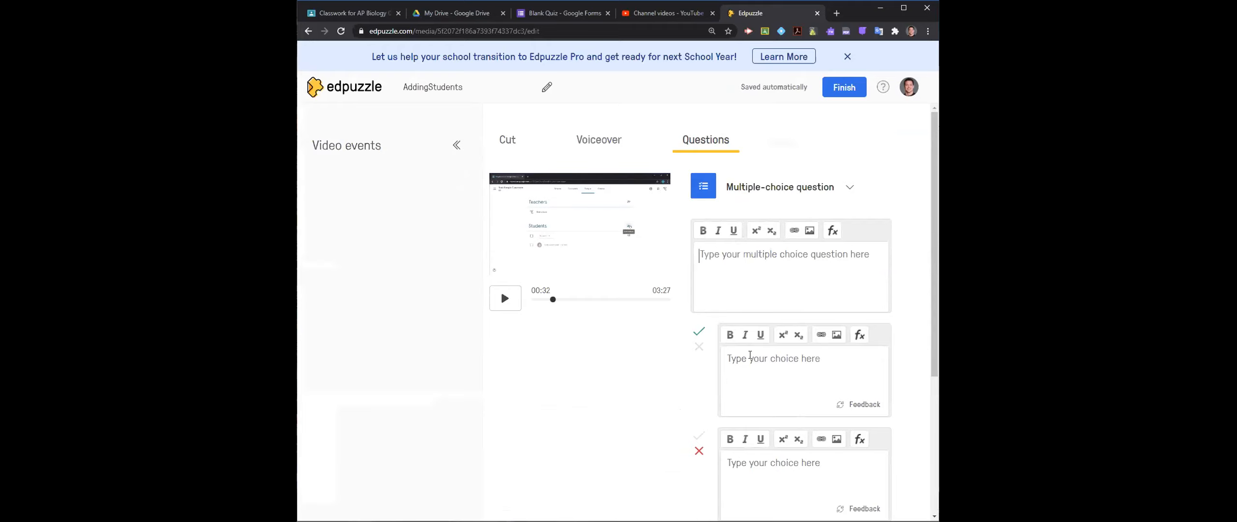
click(843, 88)
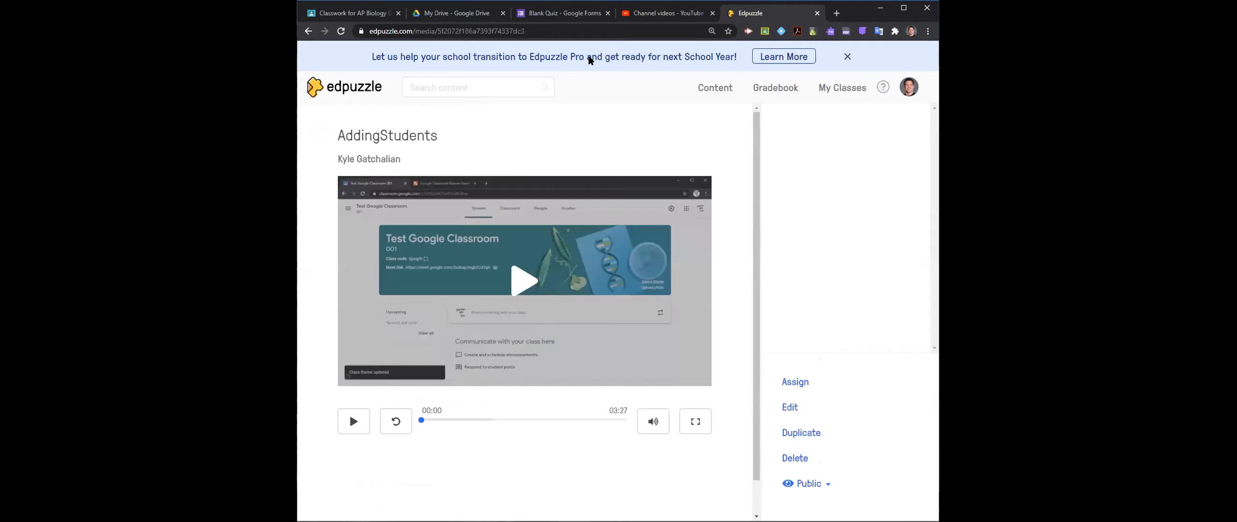
- Switch to the Blank Quiz in Google Forms, look over its embedded video and question, and open the form preview
click(555, 15)
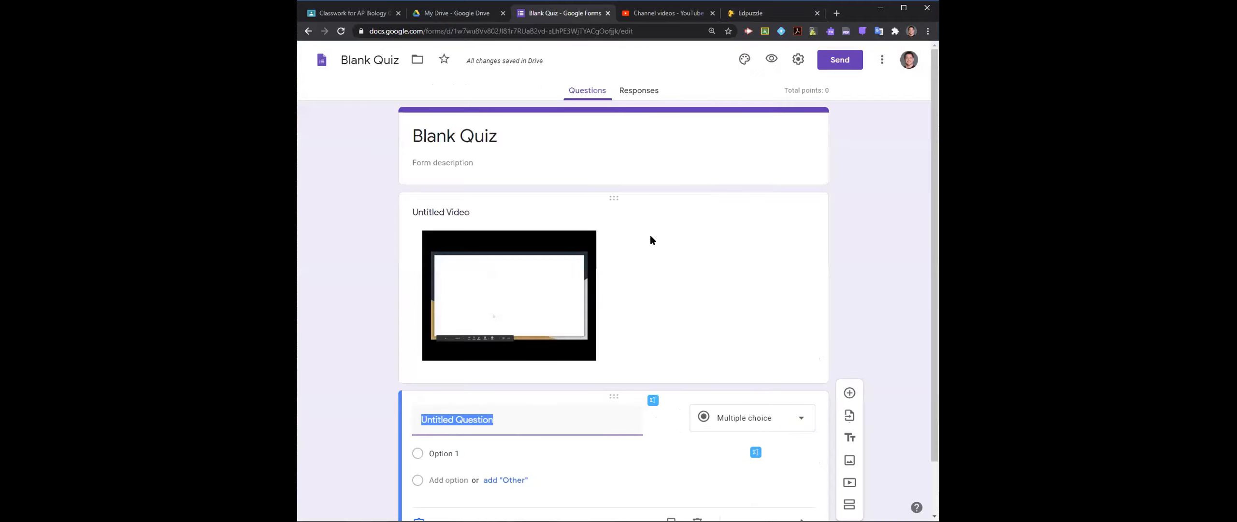
scroll(649, 235, down, 2)
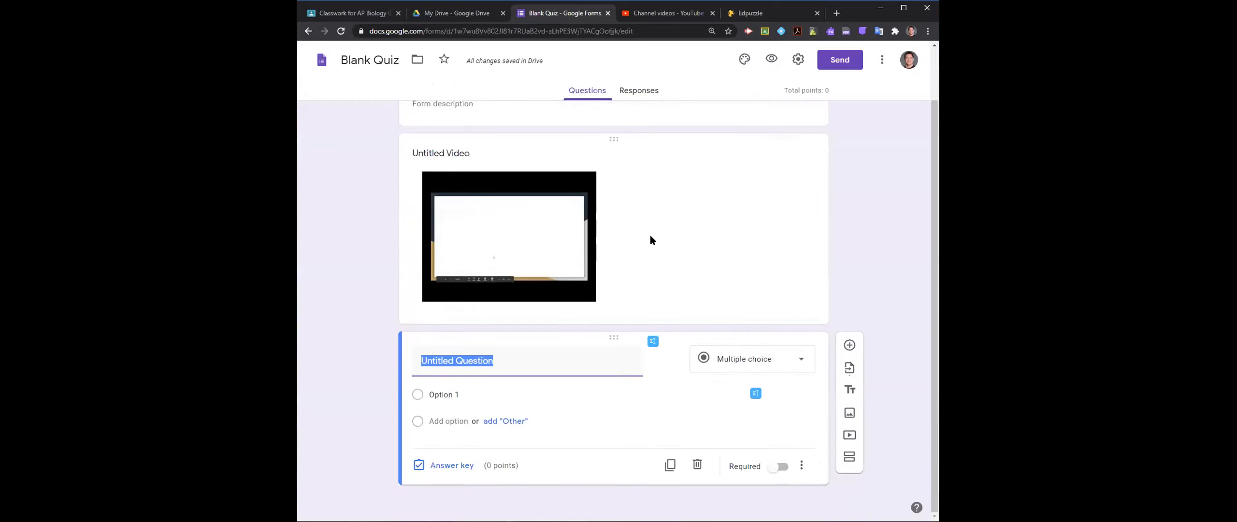
scroll(652, 236, up, 2)
scroll(653, 237, down, 2)
scroll(654, 235, up, 1)
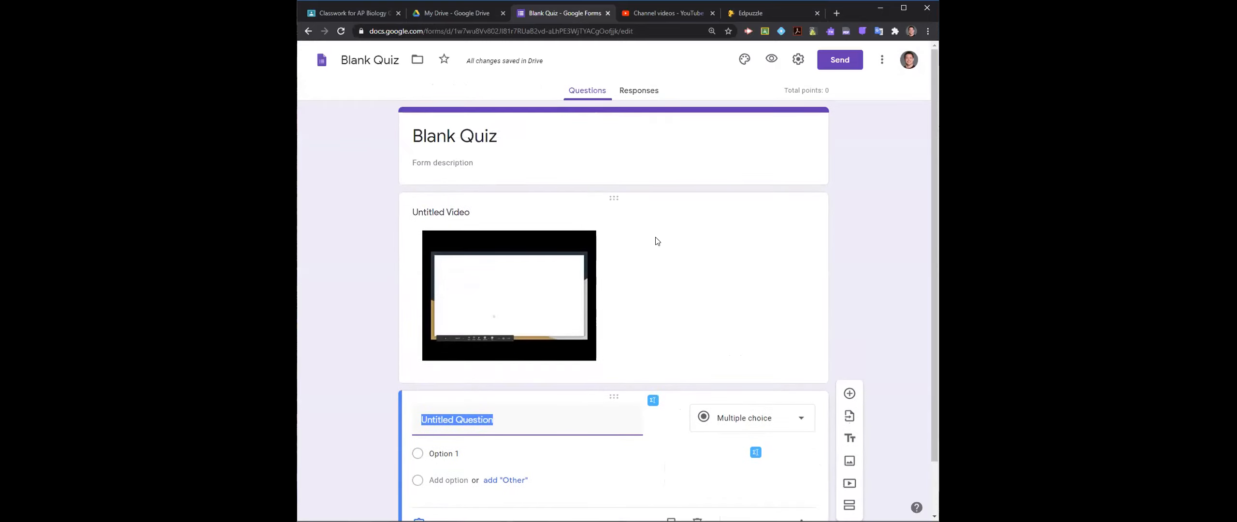
click(771, 59)
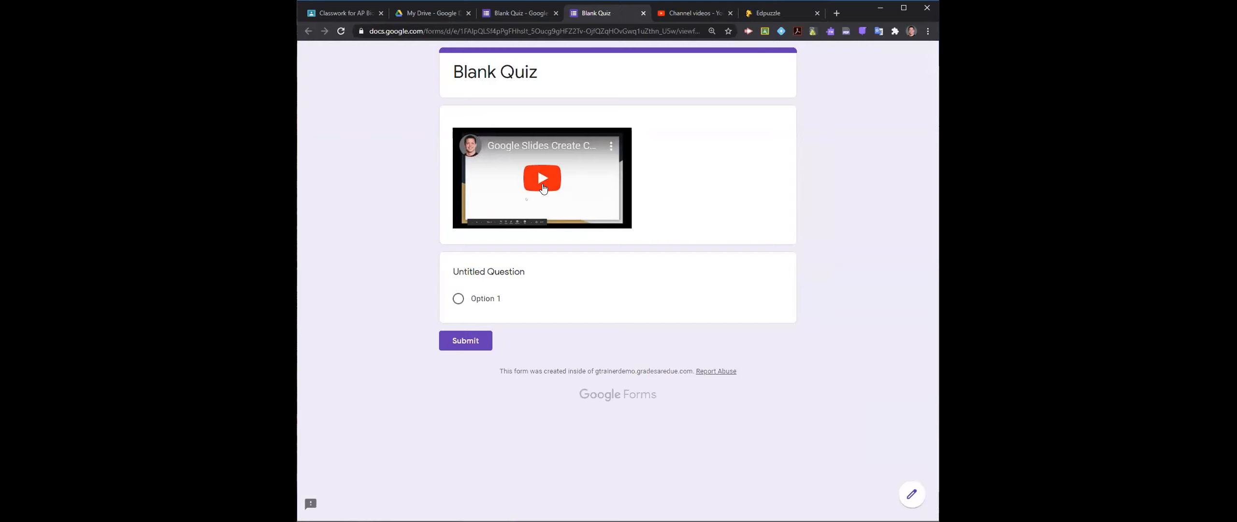
- Play and pause the embedded Google Slides video in the quiz preview, and view its Watch later and Share options
click(543, 183)
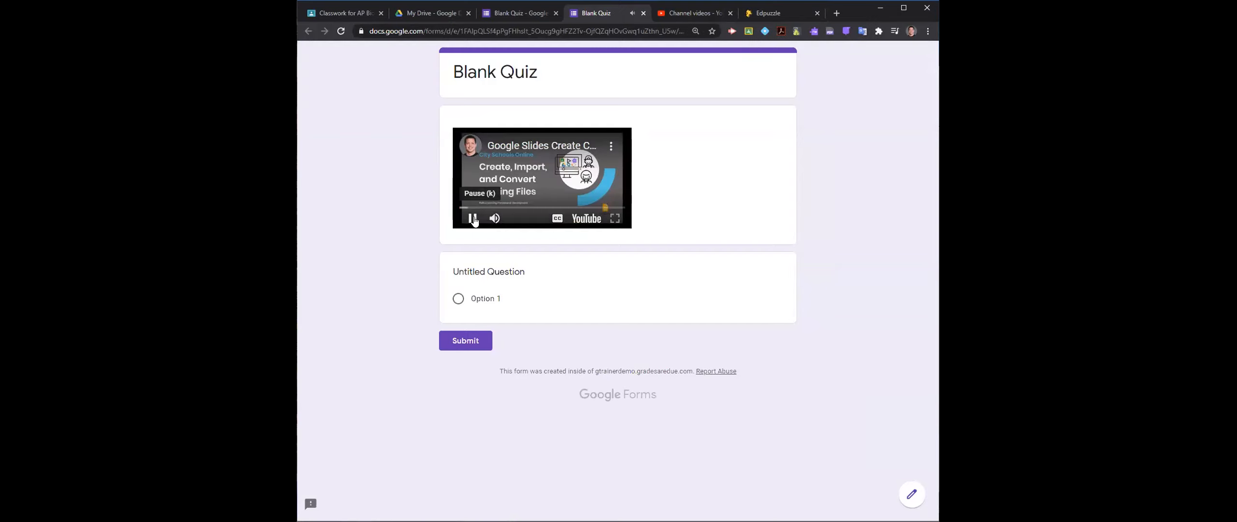
click(473, 219)
click(611, 146)
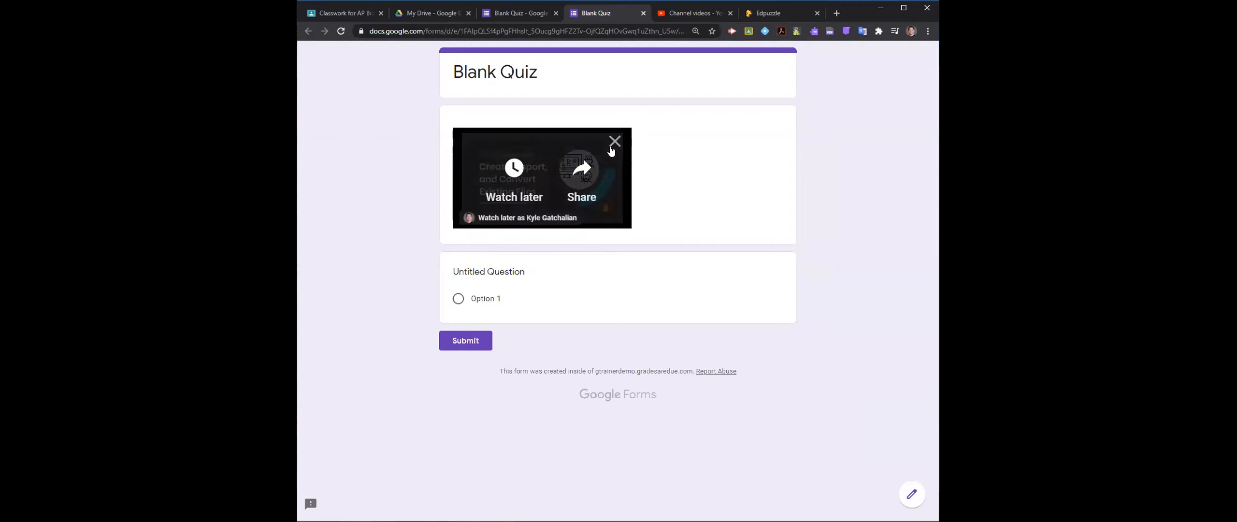
click(614, 141)
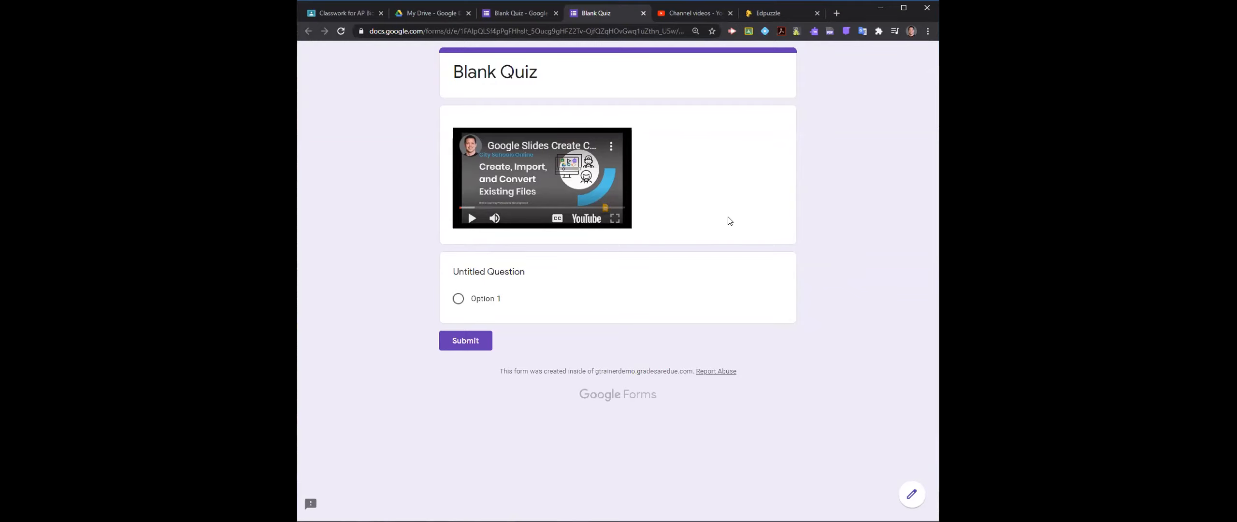
click(771, 13)
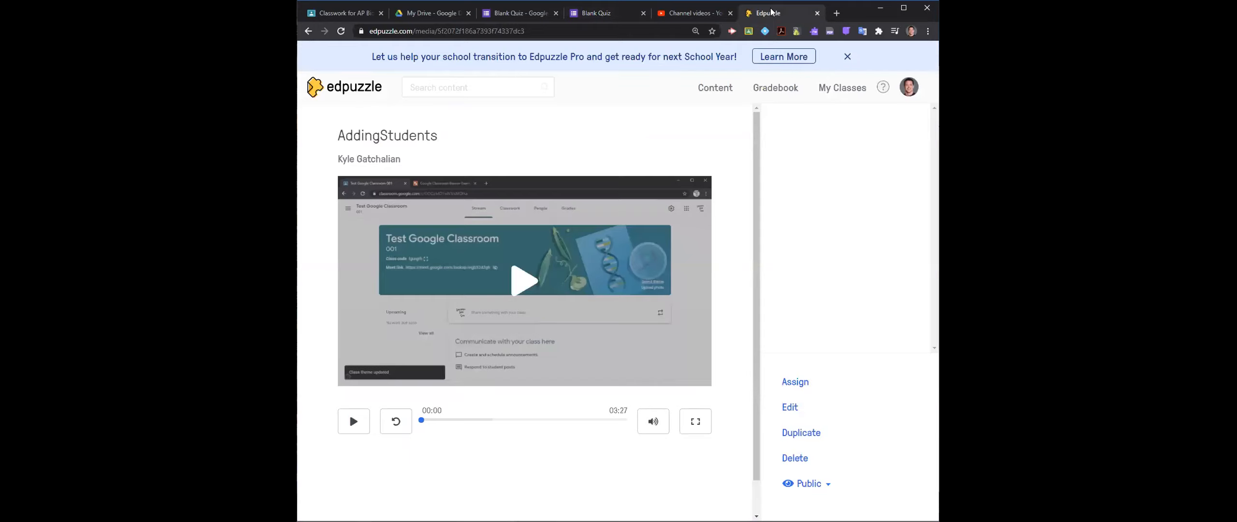
click(415, 15)
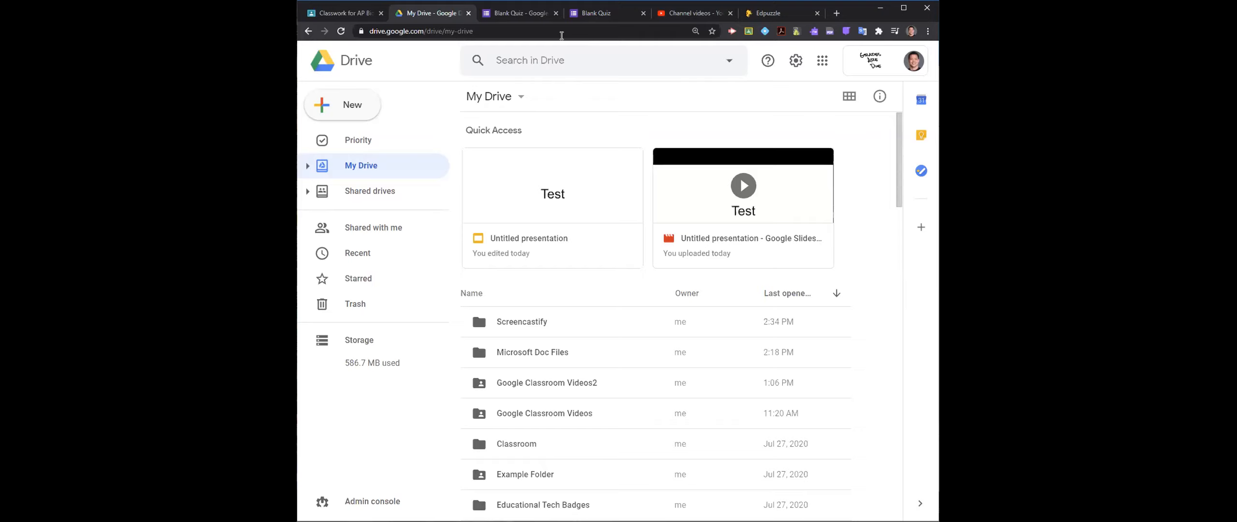
- Switch to Google Classroom, close the Lead Identification assignment, and start a new AP Biology material post, showing its attachment sources
click(344, 13)
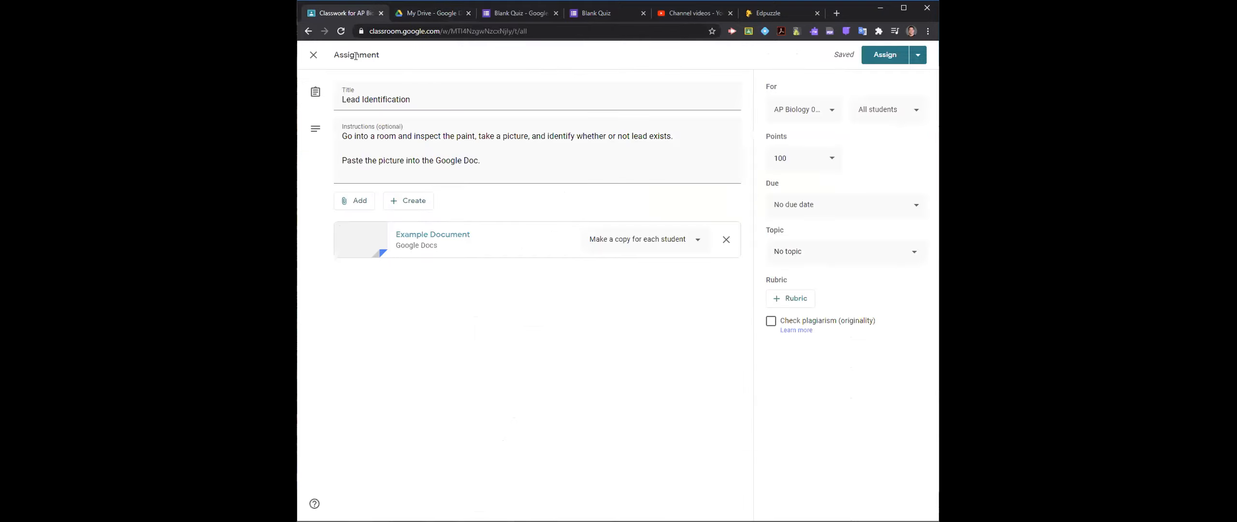
click(313, 55)
click(516, 93)
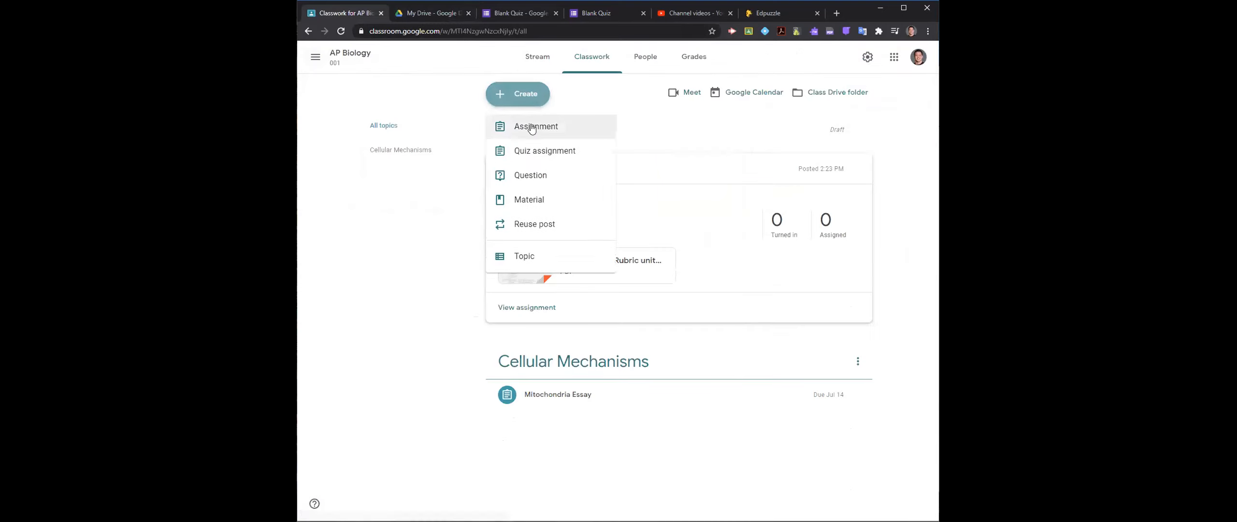
click(561, 203)
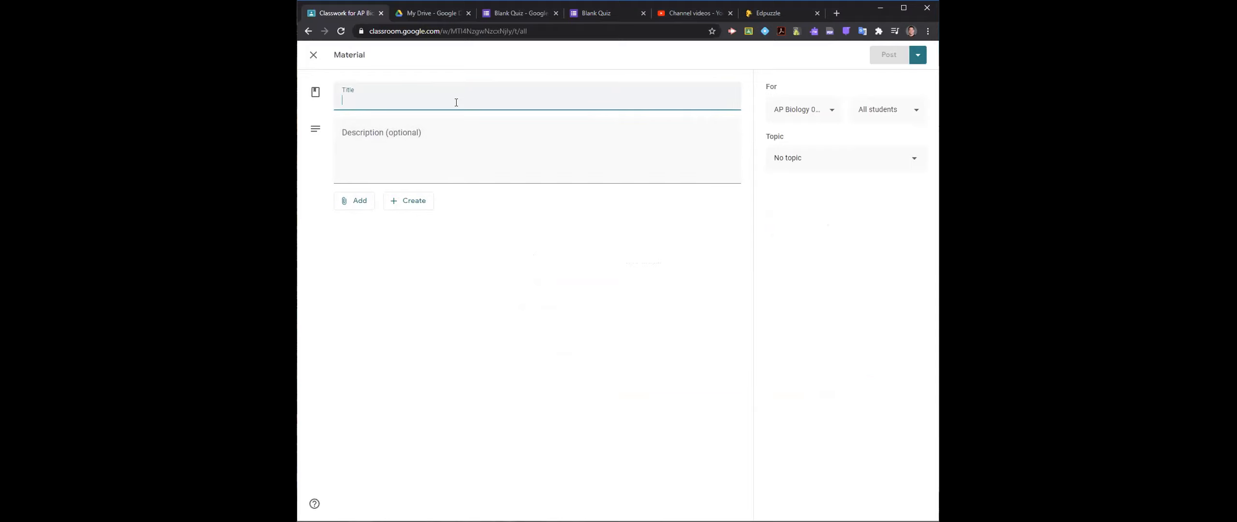
click(364, 203)
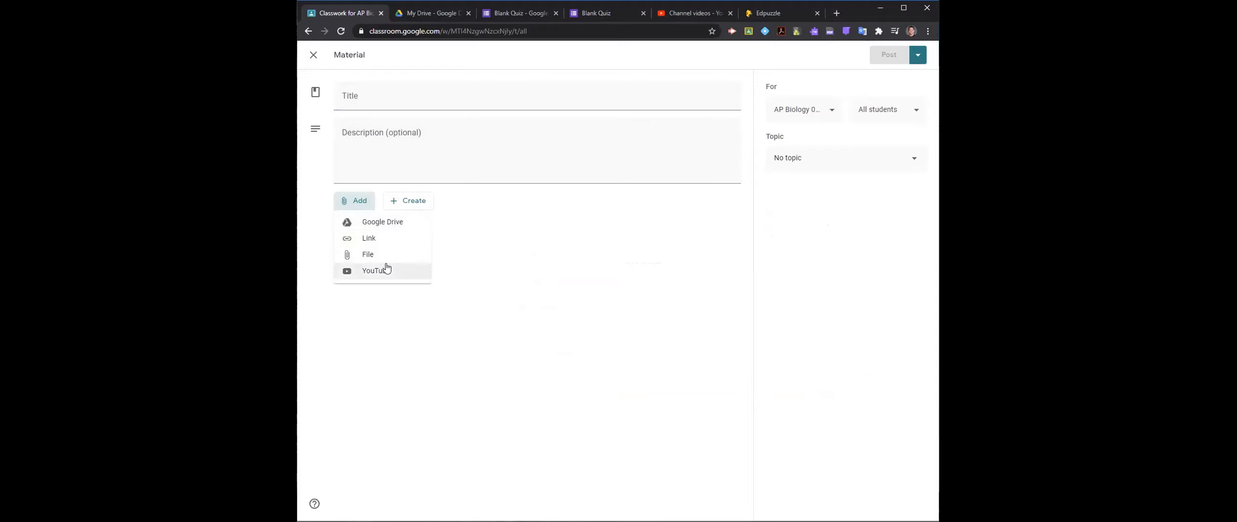
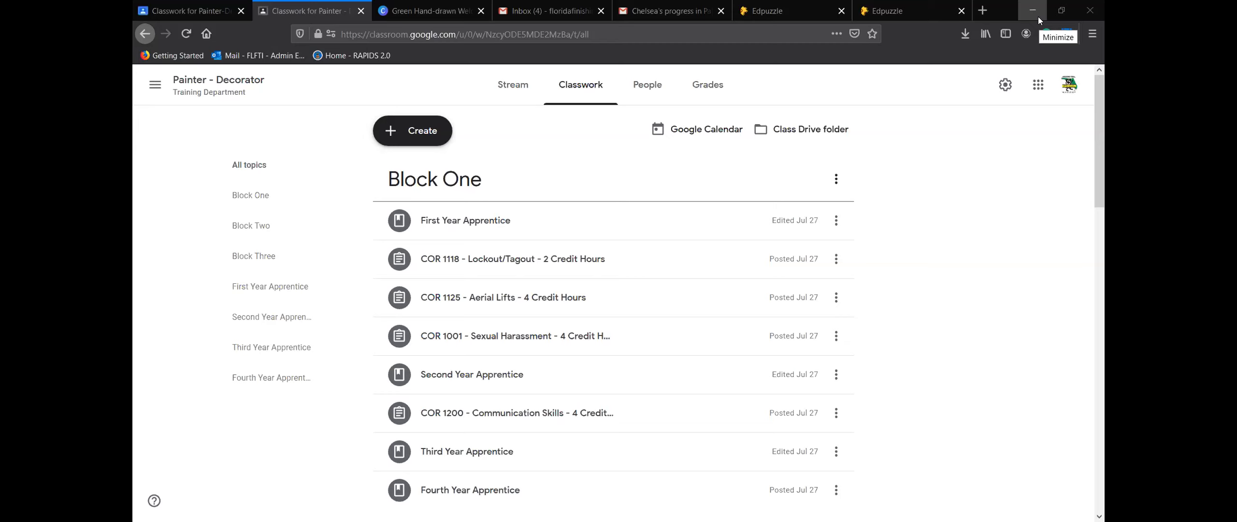
- Restore the browser window down from its maximized size
click(1061, 10)
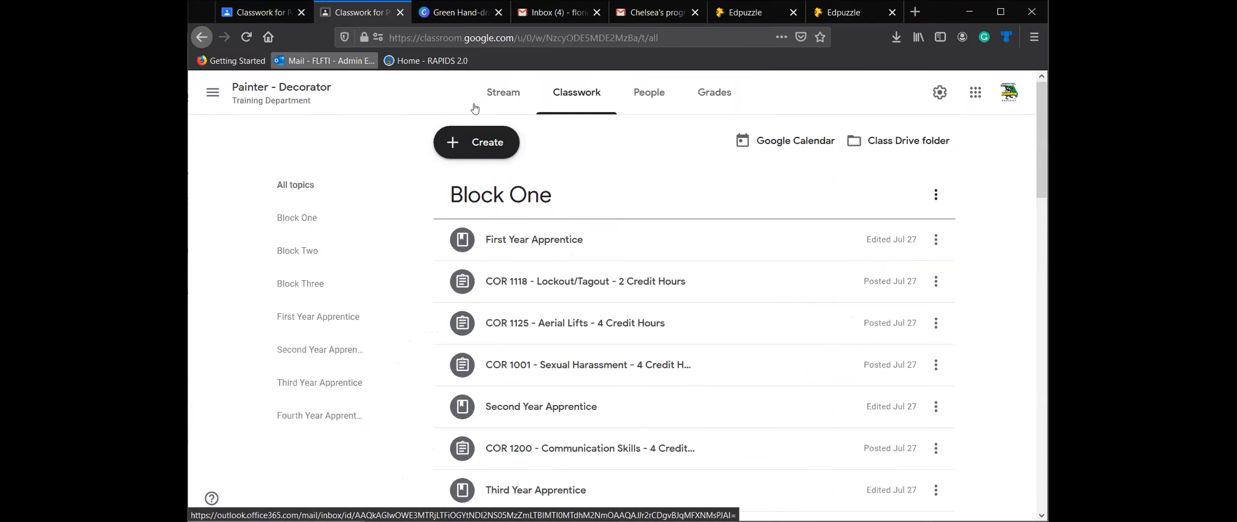
click(1001, 11)
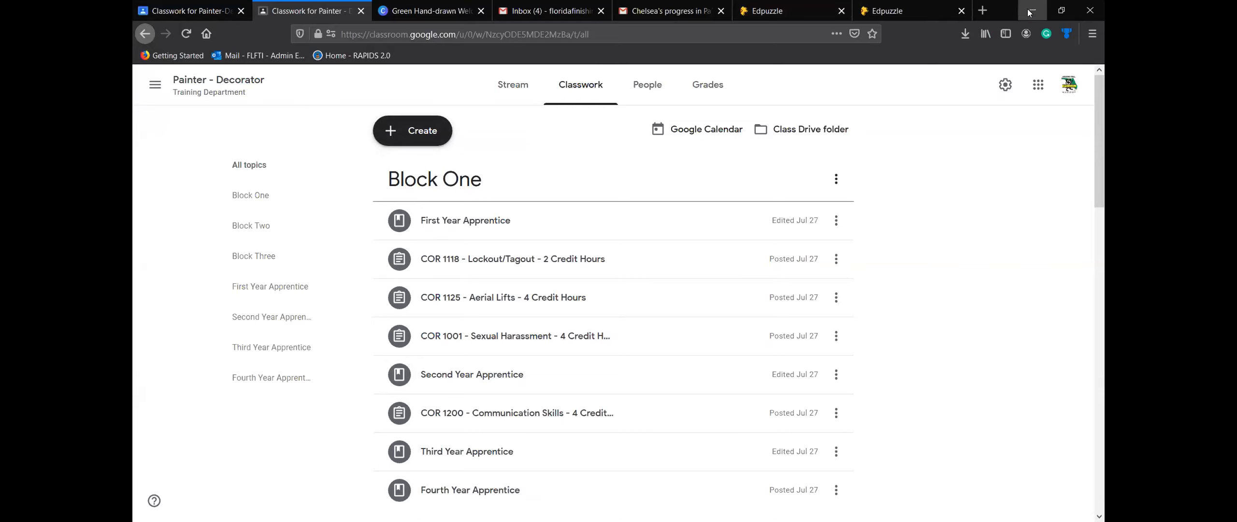
click(1061, 11)
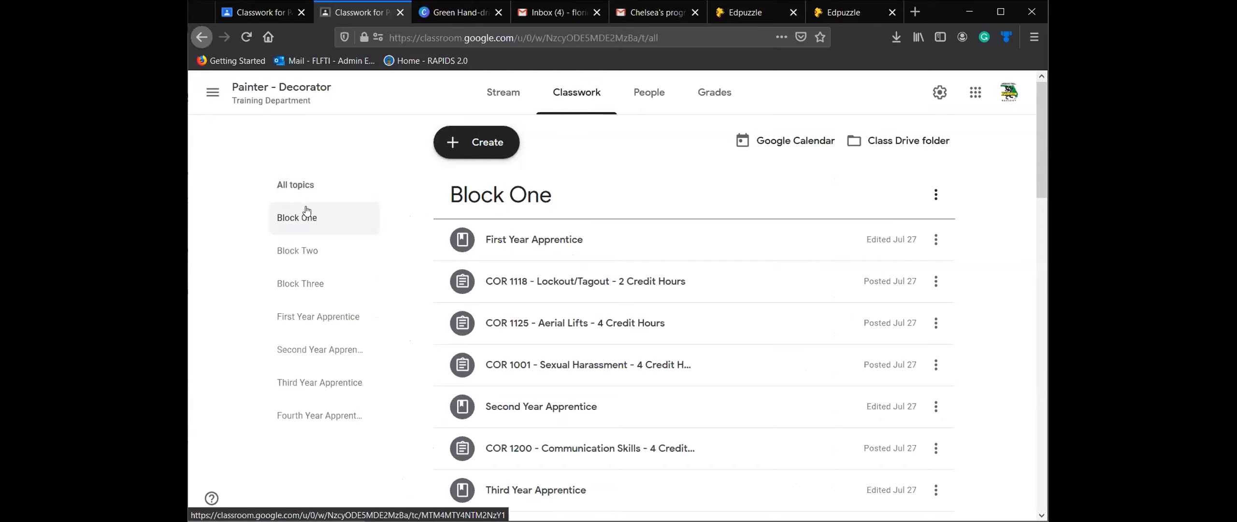
- View the Block One topic and the First Year Apprentice topic, and look at the assignment's Sample Rubric.PNG attachment before closing it
click(308, 226)
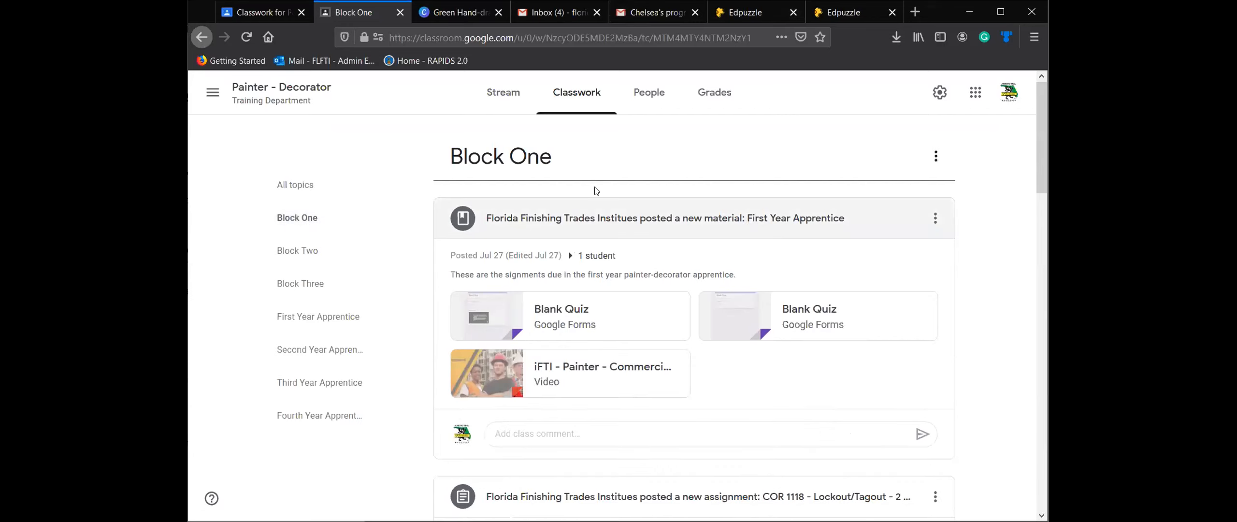
click(345, 317)
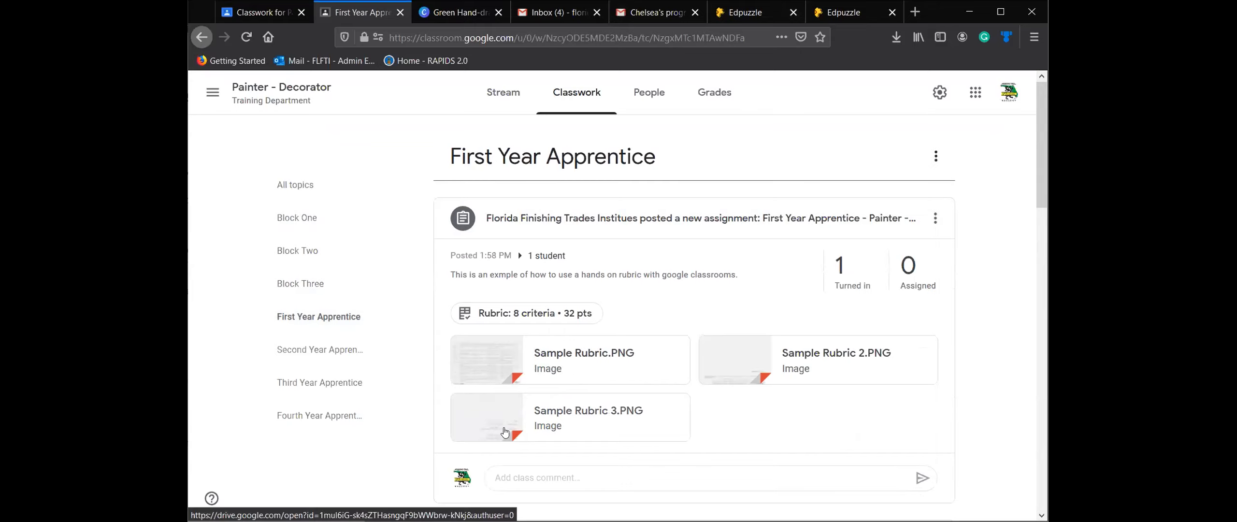
click(568, 370)
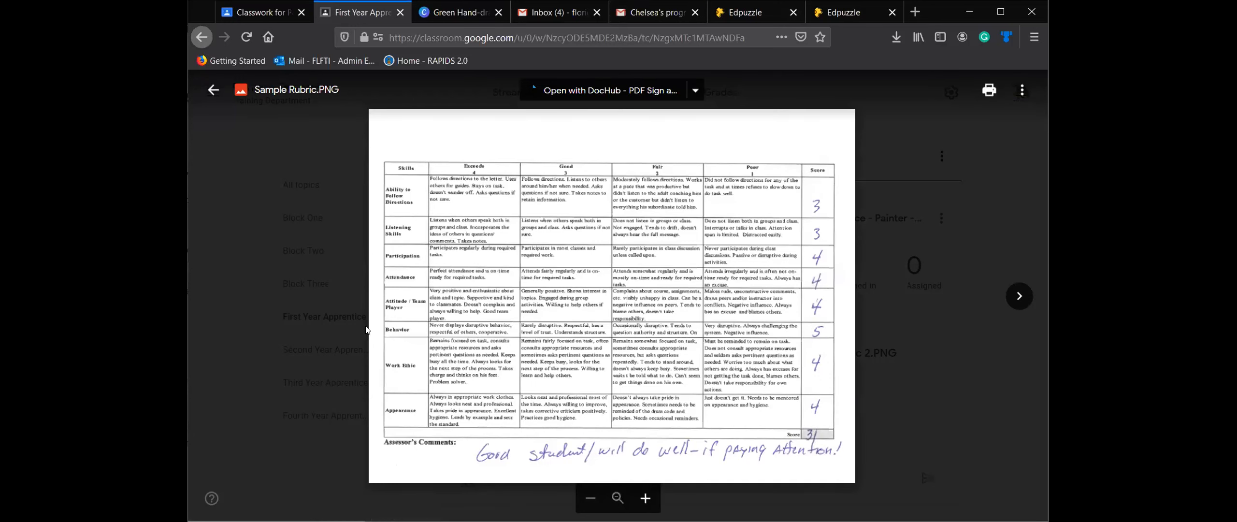
click(212, 90)
- Review the 8-criteria rubric of the First Year Apprentice assignment, close it, and maximize the browser window
click(538, 315)
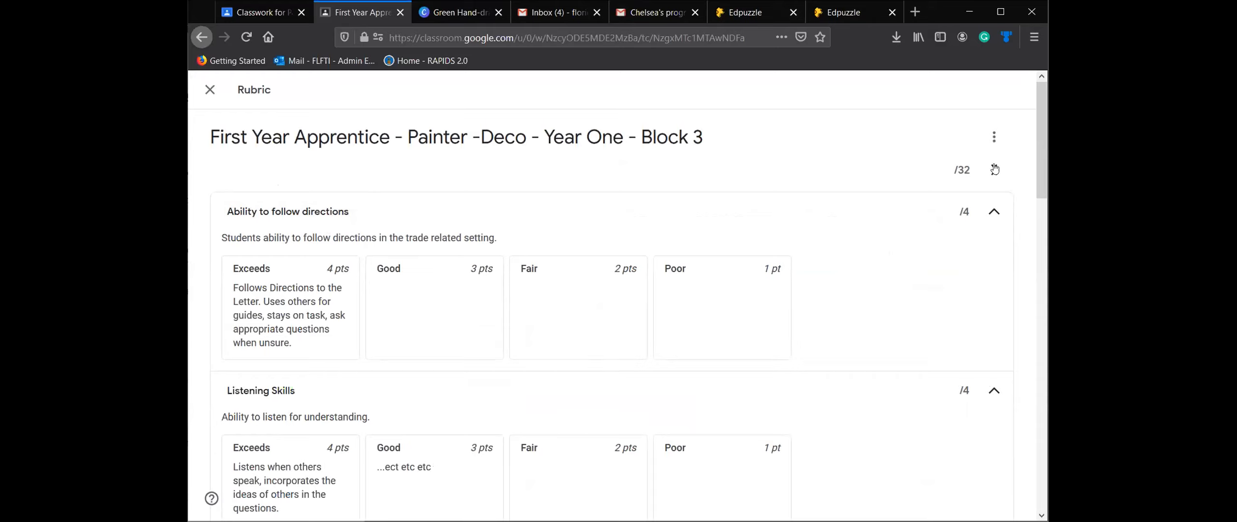
scroll(1040, 146, down, 3)
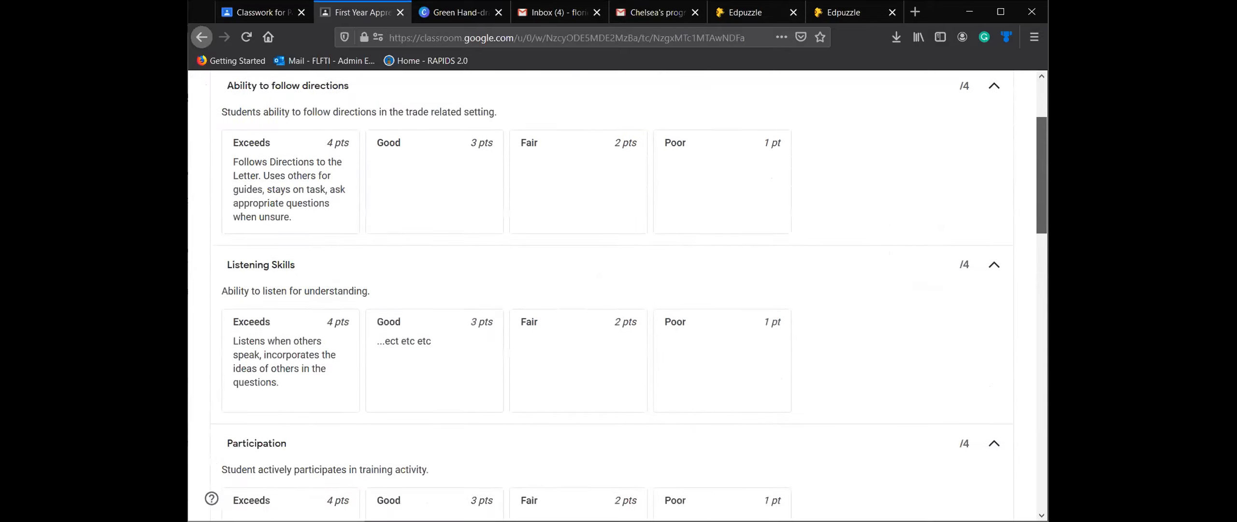
scroll(612, 296, down, 15)
mouse_move(1039, 385)
mouse_down()
mouse_move(1039, 438)
mouse_move(1027, 129)
mouse_move(1044, 142)
mouse_move(1044, 294)
mouse_move(1044, 141)
mouse_up()
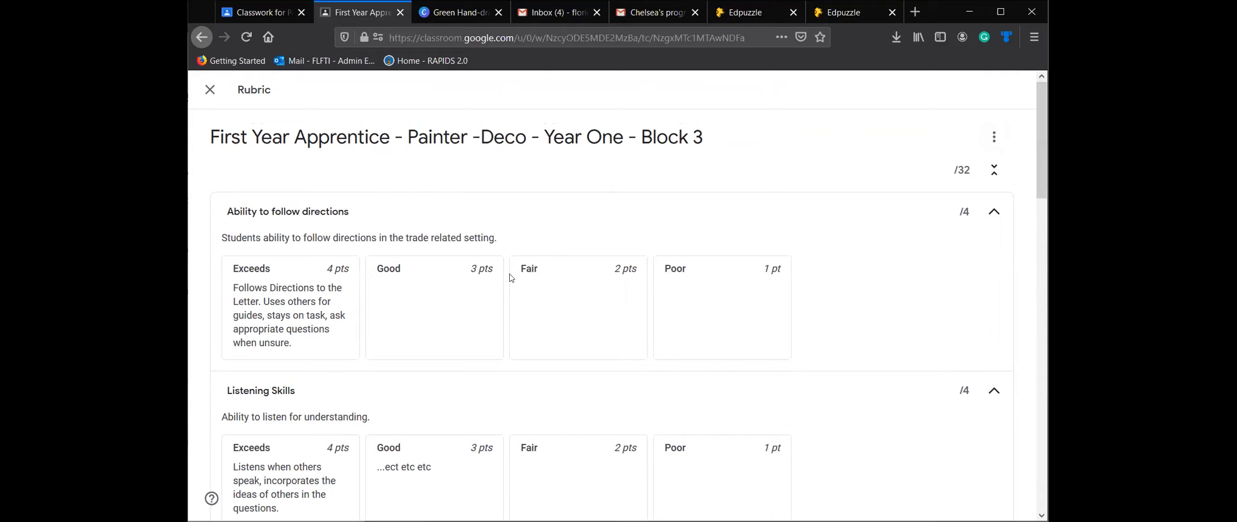
click(210, 90)
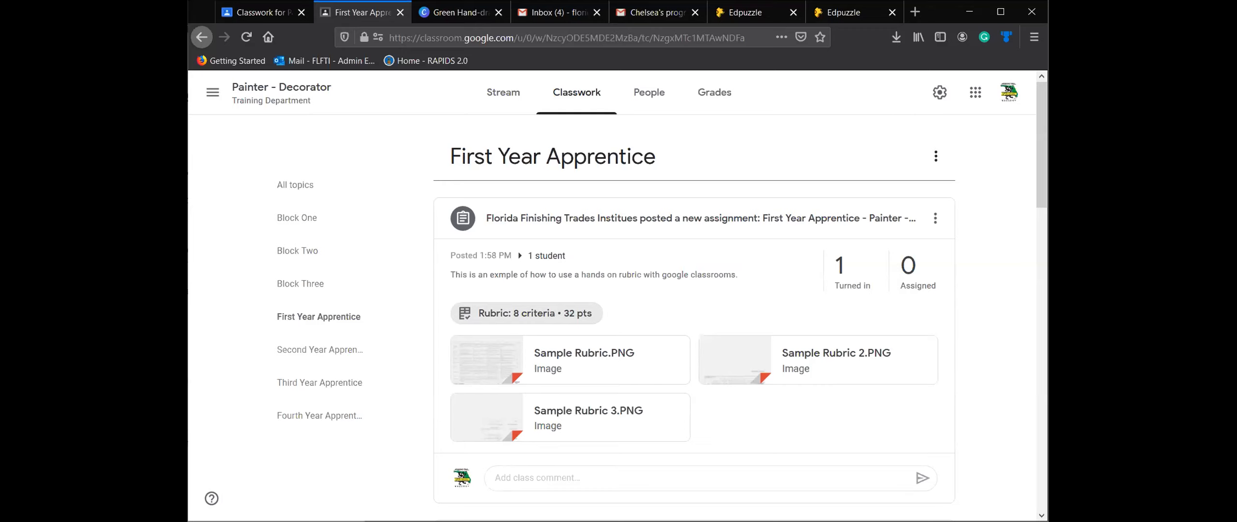
key(super+Up)
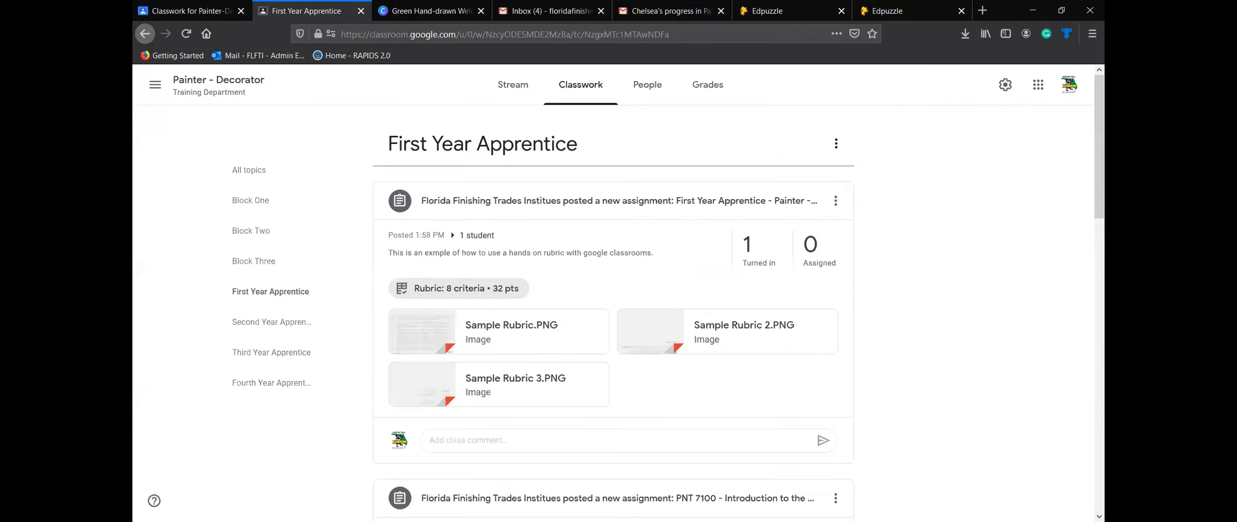